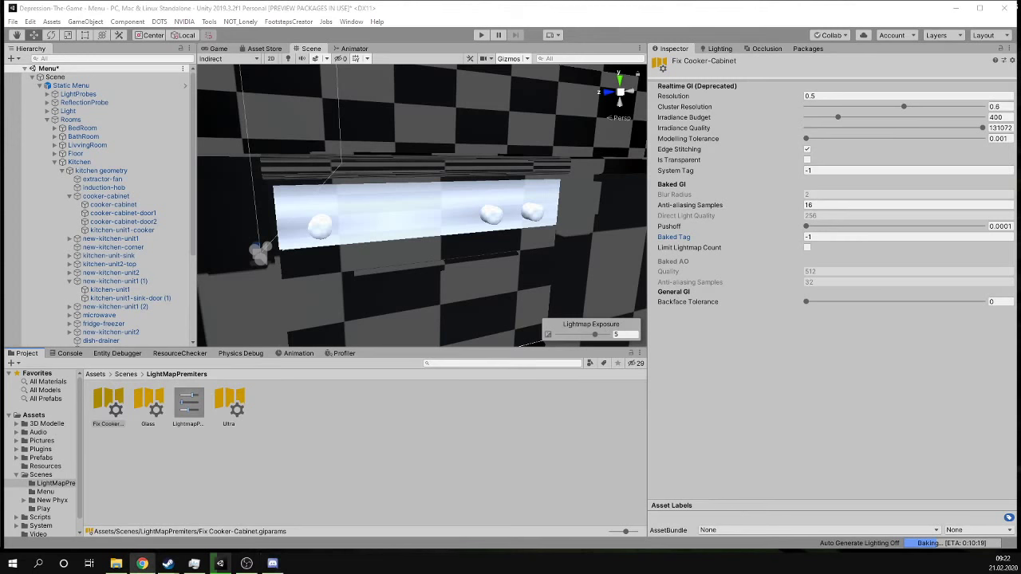
Preview the kitchen scene in the Directionality draw mode.
{"action": "mouse_move", "coordinate": [406, 226]}
{"action": "right_mouse_down"}
{"action": "mouse_move", "coordinate": [544, 205]}
{"action": "mouse_move", "coordinate": [157, 203]}
{"action": "mouse_move", "coordinate": [445, 199]}
{"action": "mouse_move", "coordinate": [340, 227]}
{"action": "right_mouse_up"}
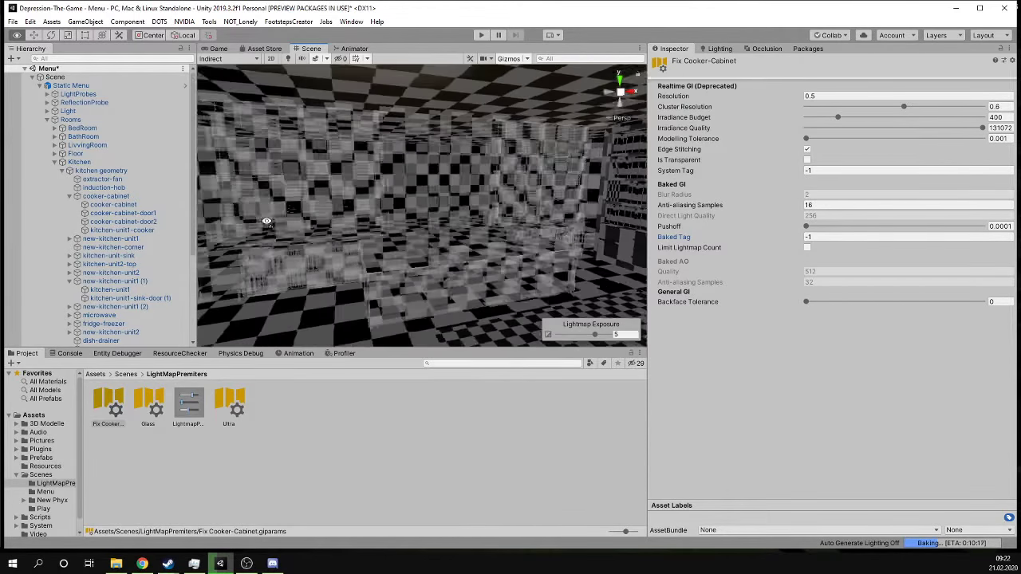
{"action": "right_click_drag", "start_coordinate": [623, 220], "coordinate": [581, 199]}
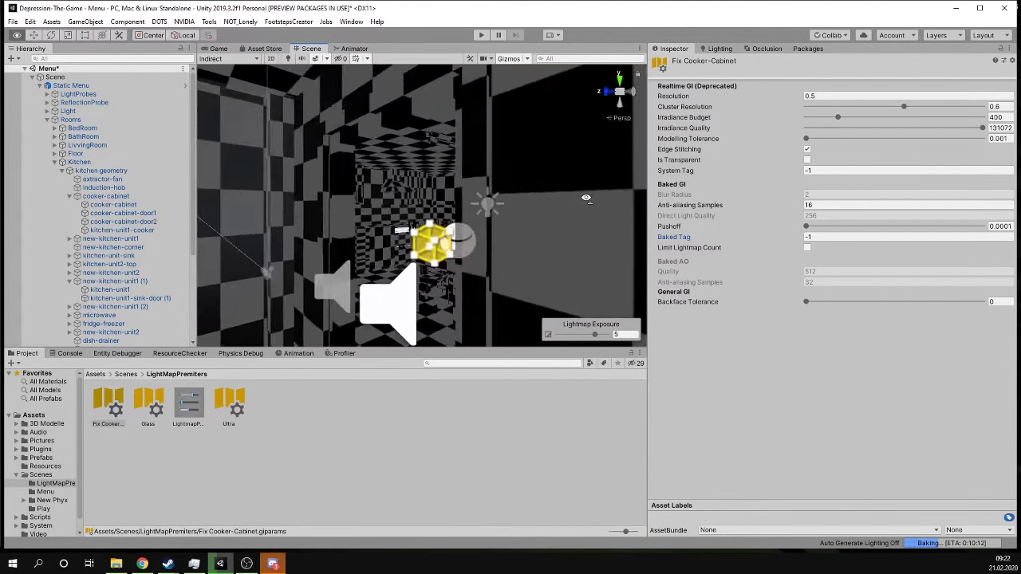
{"action": "right_click_drag", "start_coordinate": [583, 200], "coordinate": [265, 254]}
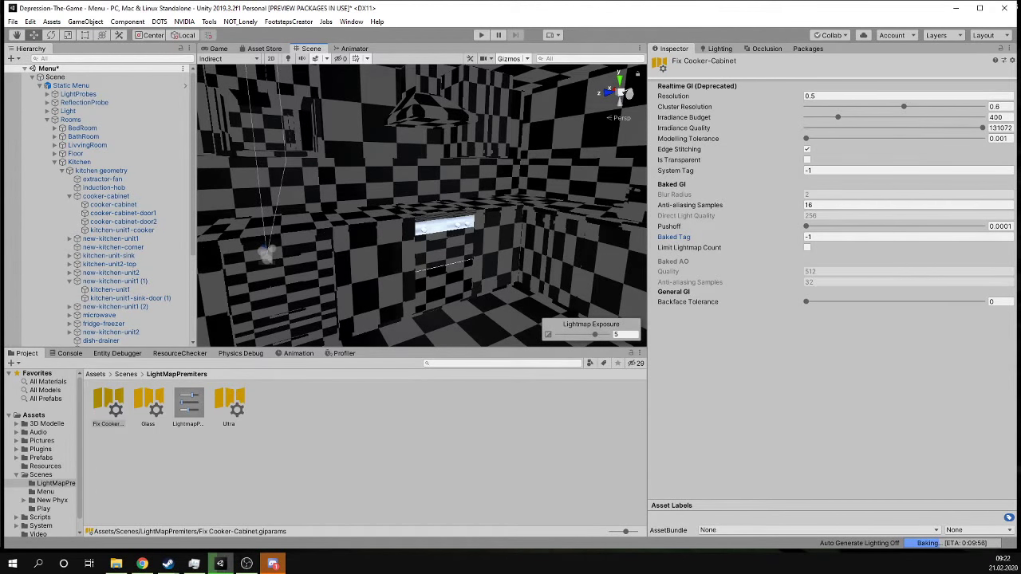
{"action": "right_click_drag", "start_coordinate": [516, 301], "coordinate": [443, 291]}
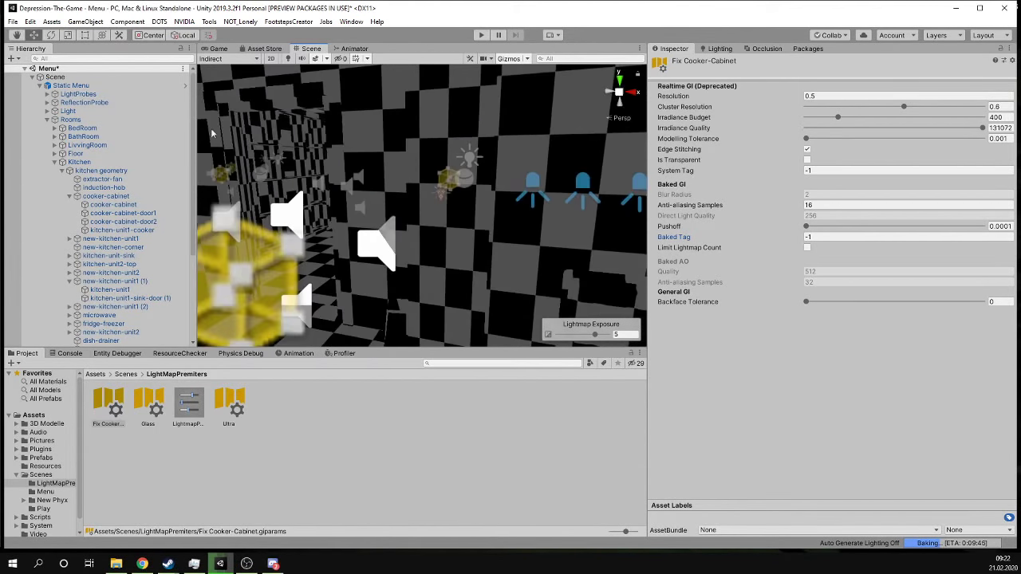
{"action": "left_click", "coordinate": [231, 58]}
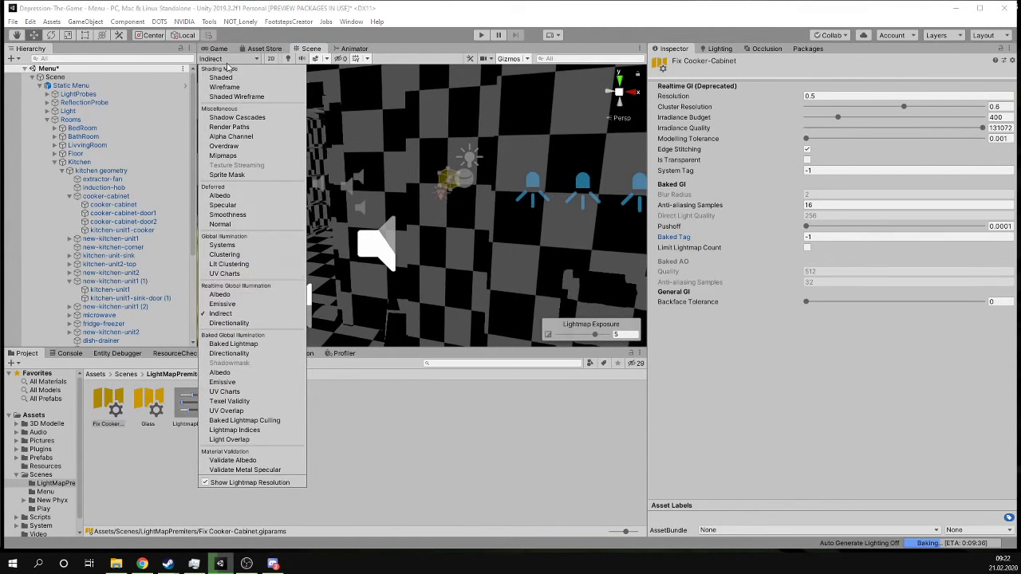
{"action": "left_click", "coordinate": [230, 323]}
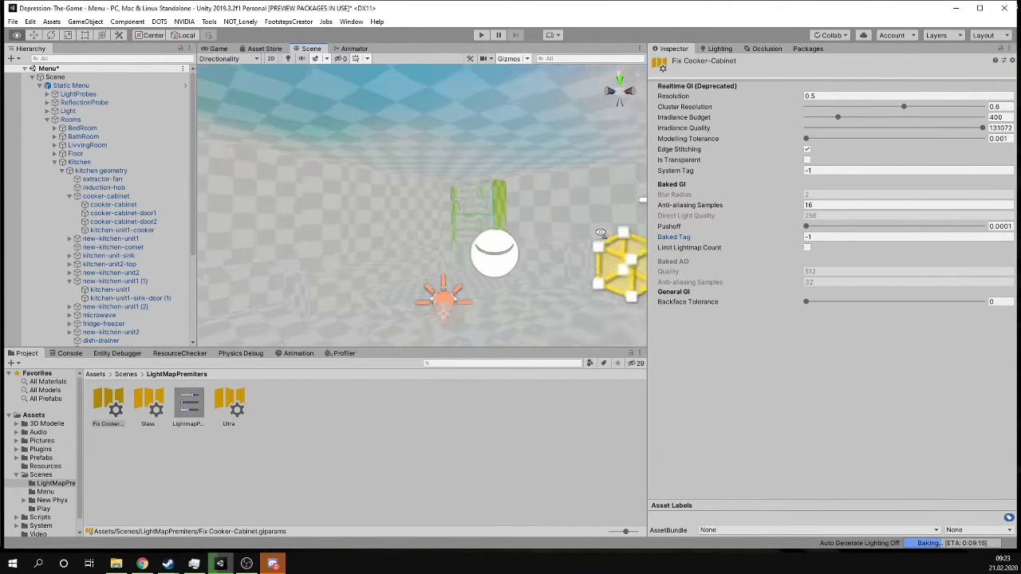
{"action": "right_click_drag", "start_coordinate": [601, 232], "coordinate": [607, 236]}
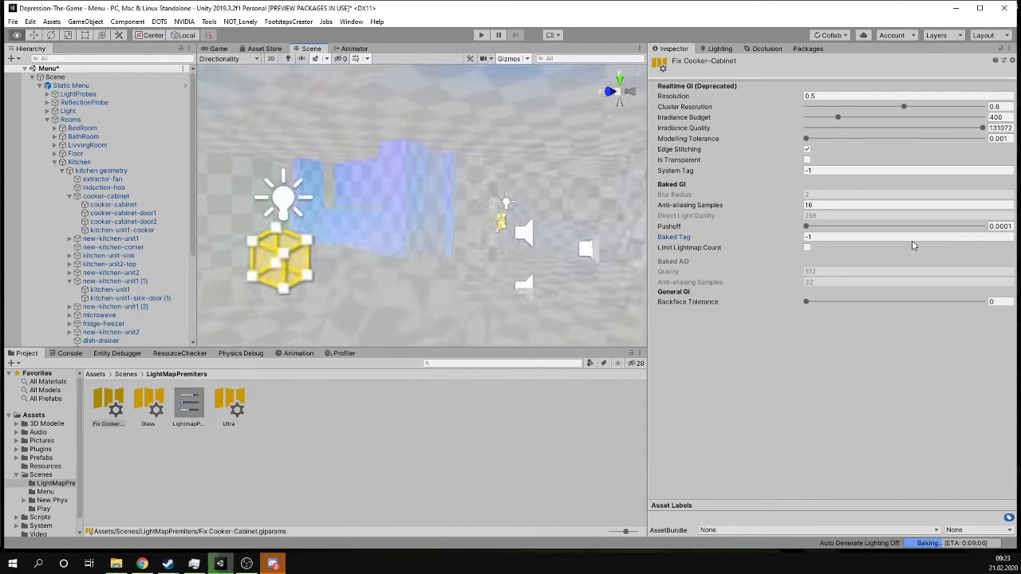
{"action": "key", "text": "Up"}
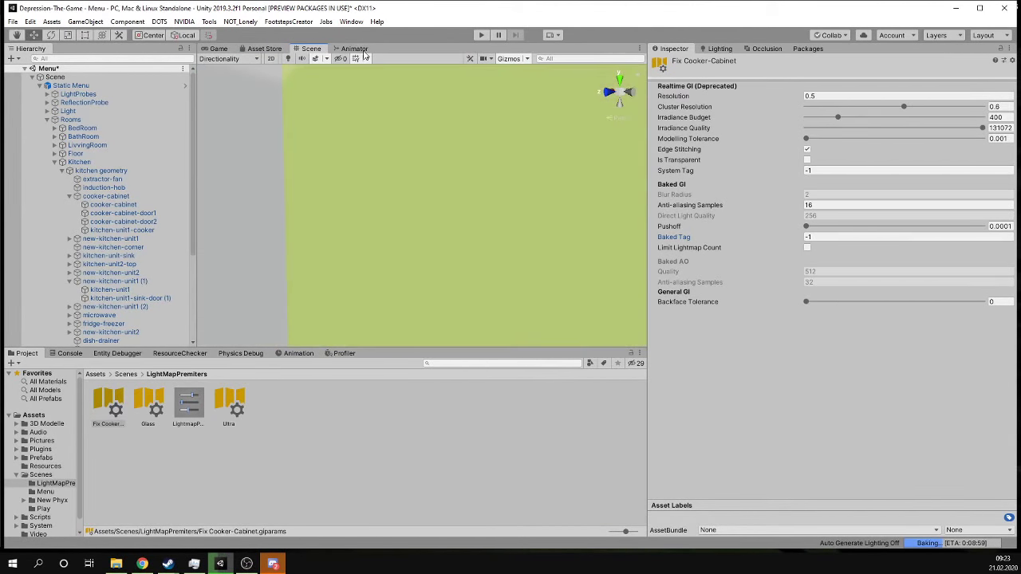
{"action": "mouse_move", "coordinate": [319, 216]}
{"action": "right_mouse_down"}
{"action": "mouse_move", "coordinate": [475, 204]}
{"action": "mouse_move", "coordinate": [415, 238]}
{"action": "mouse_move", "coordinate": [246, 185]}
{"action": "mouse_move", "coordinate": [257, 186]}
{"action": "right_mouse_up"}
Switch the Scene draw mode back to Indirect and set Lightmap Exposure to 1.
{"action": "left_click", "coordinate": [231, 59]}
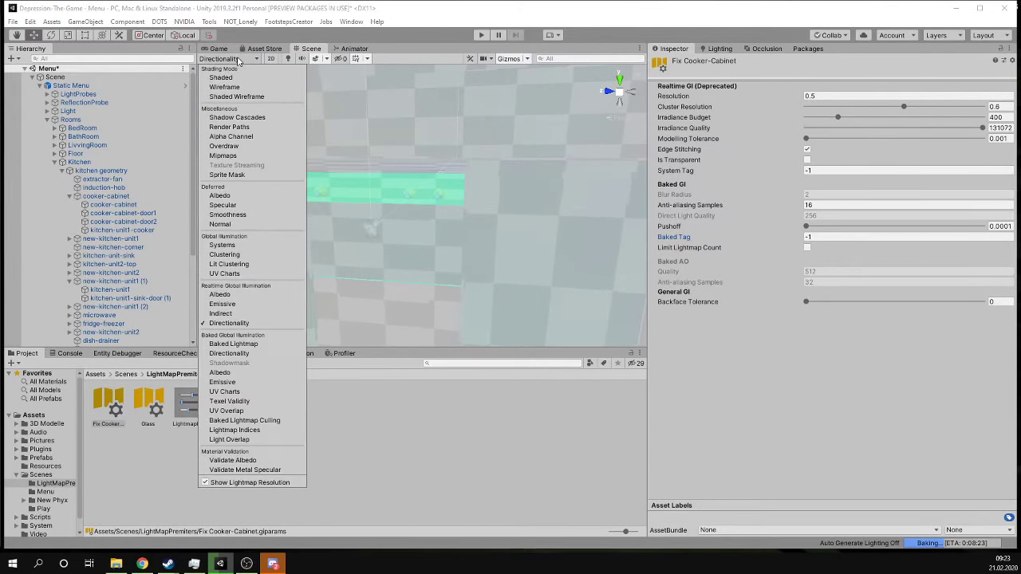
{"action": "left_click", "coordinate": [221, 313]}
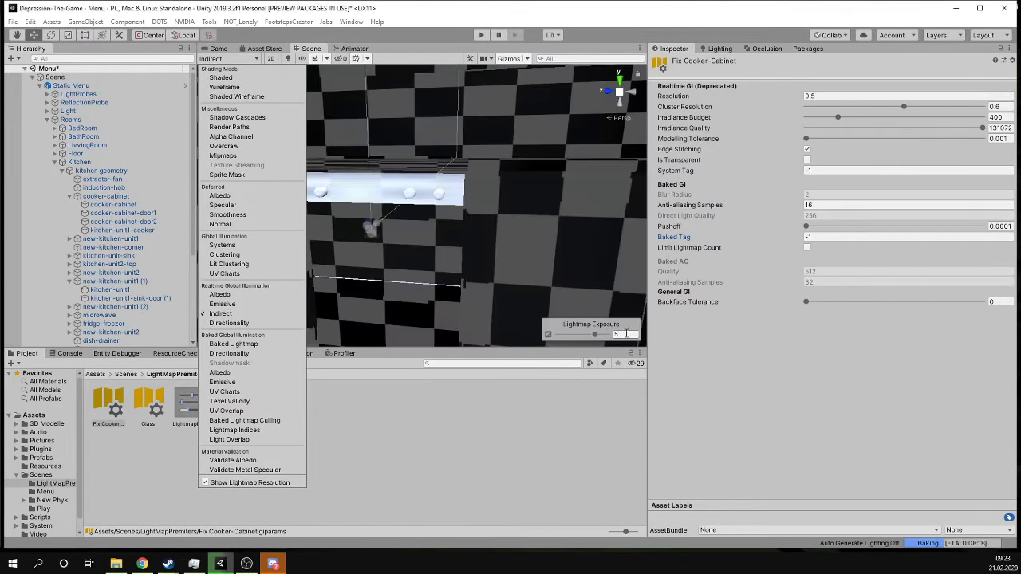
{"action": "left_click", "coordinate": [628, 333]}
{"action": "type", "text": "1"}
{"action": "right_click_drag", "start_coordinate": [479, 239], "coordinate": [258, 77]}
{"action": "left_click", "coordinate": [237, 60]}
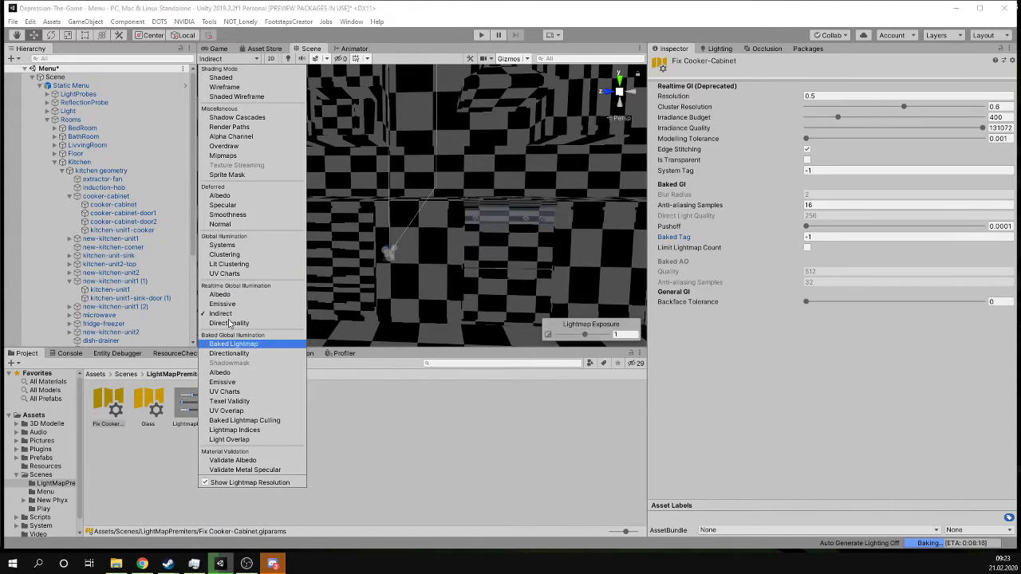
Return to Shaded mode, turn off scene lighting, and select the cooker-cabinet object.
{"action": "left_click", "coordinate": [227, 78]}
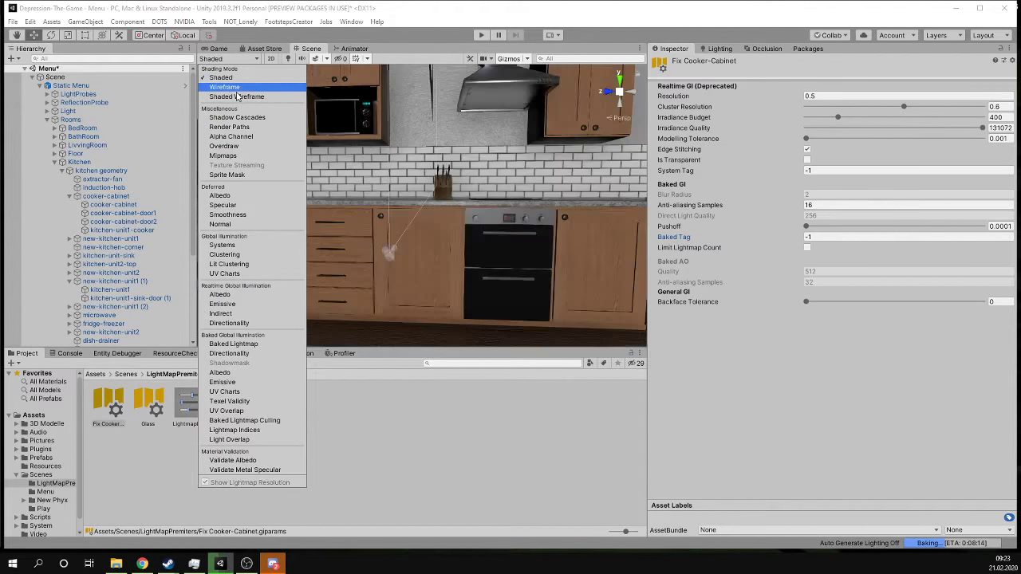
{"action": "left_click", "coordinate": [288, 59]}
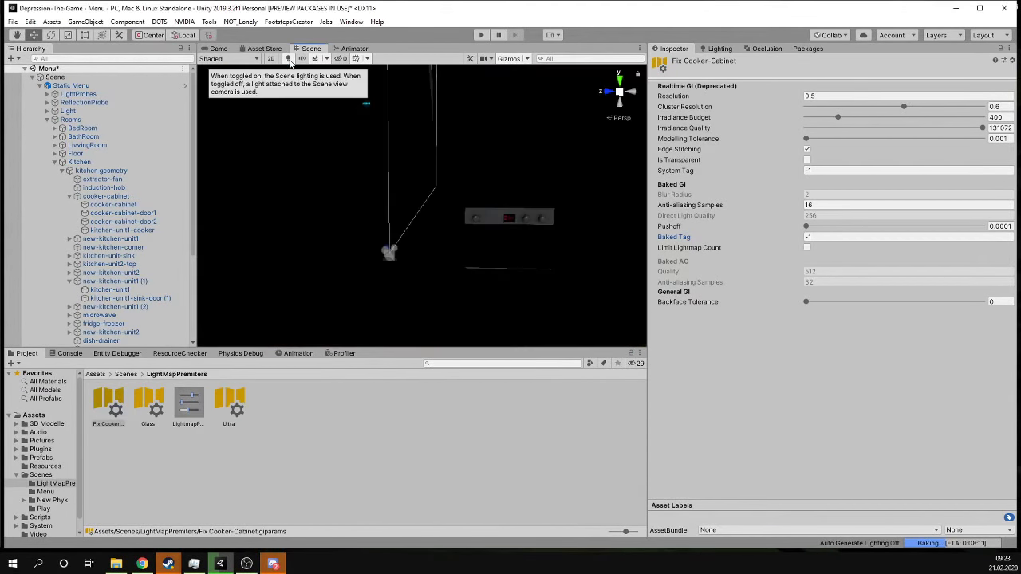
{"action": "mouse_move", "coordinate": [399, 208]}
{"action": "right_mouse_down"}
{"action": "mouse_move", "coordinate": [405, 200]}
{"action": "mouse_move", "coordinate": [343, 193]}
{"action": "right_mouse_up"}
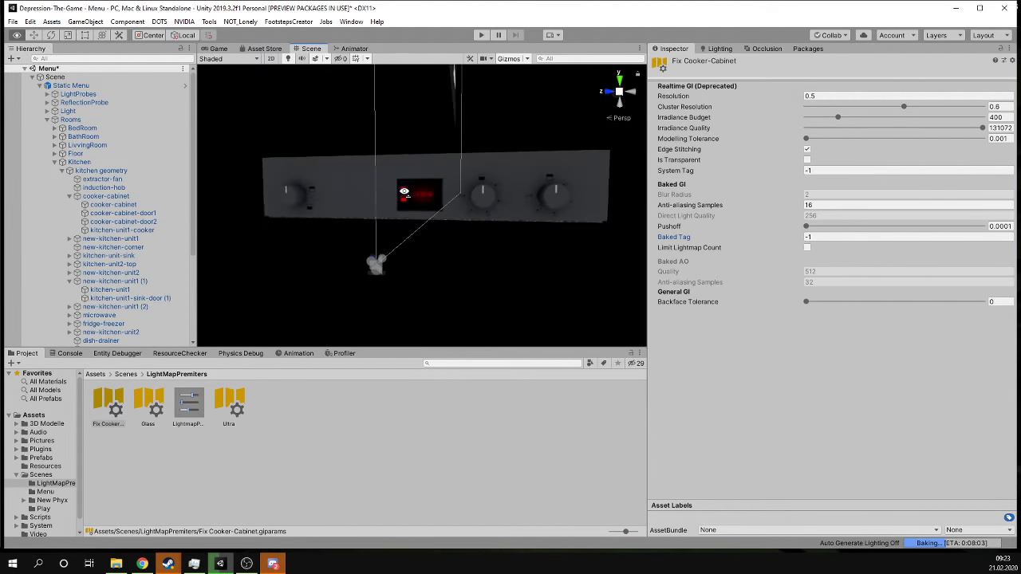
{"action": "left_click", "coordinate": [346, 197]}
{"action": "left_click", "coordinate": [347, 197]}
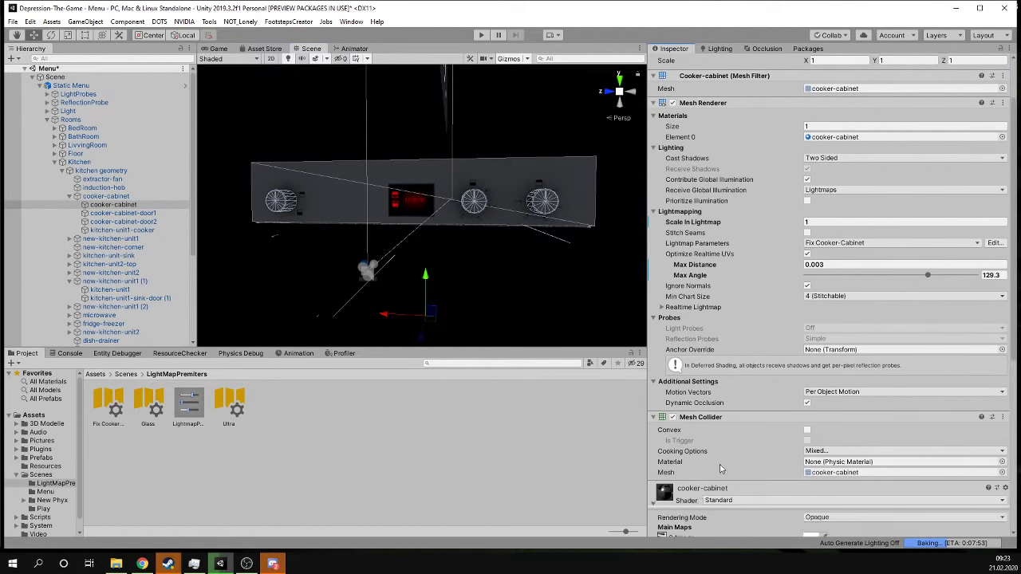
Set the cooker-cabinet emission's Global Illumination to None and preview it in Indirect mode.
{"action": "scroll", "coordinate": [807, 452], "scroll_direction": "down", "scroll_amount": 5}
{"action": "left_click", "coordinate": [821, 460]}
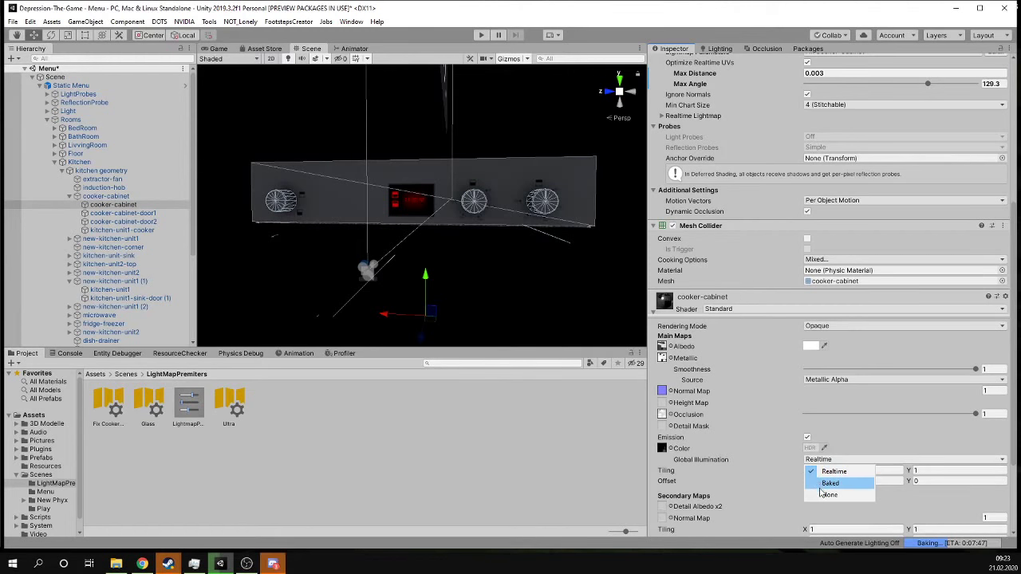
{"action": "left_click", "coordinate": [818, 496]}
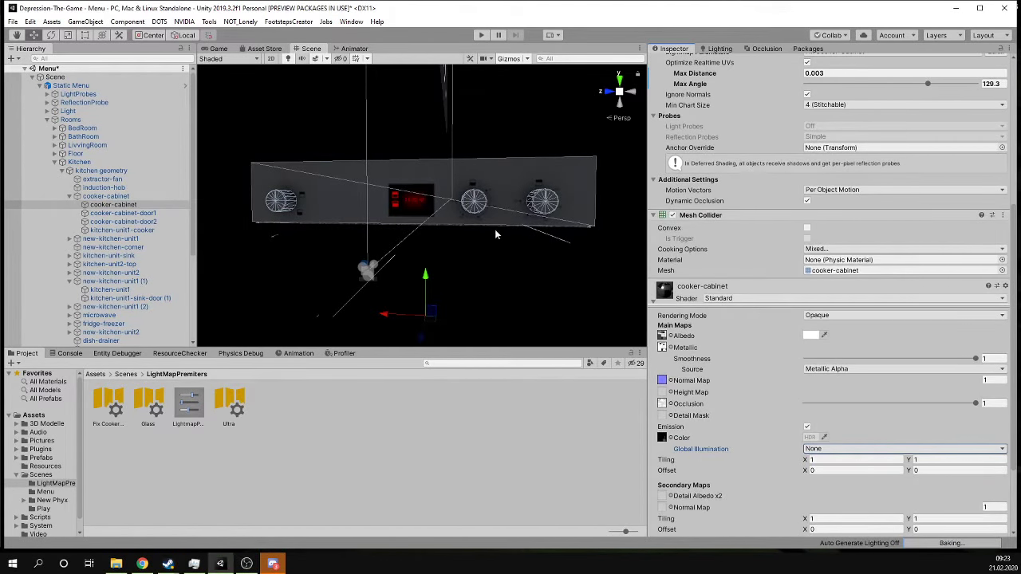
{"action": "left_click_drag", "start_coordinate": [479, 269], "coordinate": [527, 292], "text": "alt"}
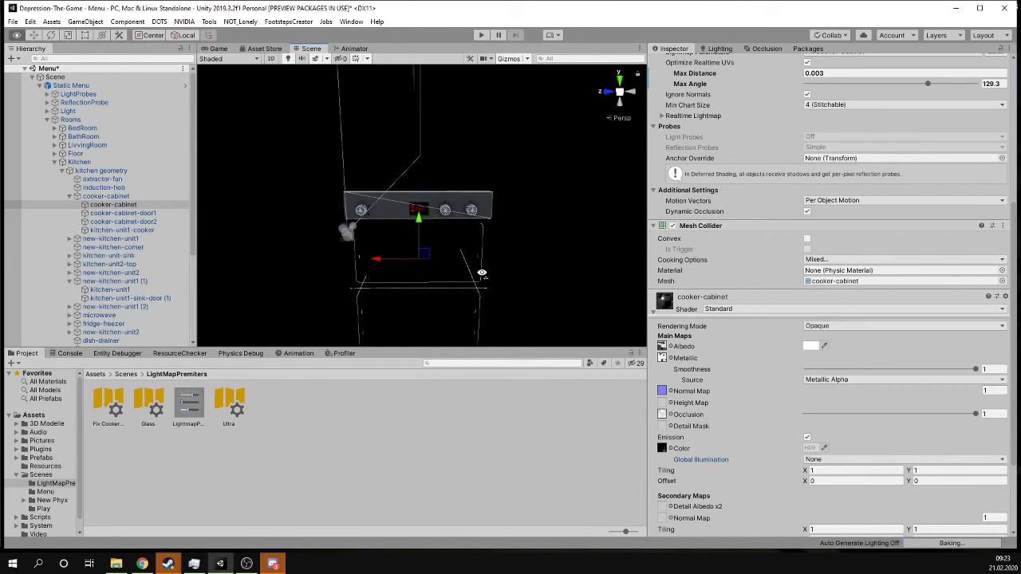
{"action": "left_click", "coordinate": [235, 64]}
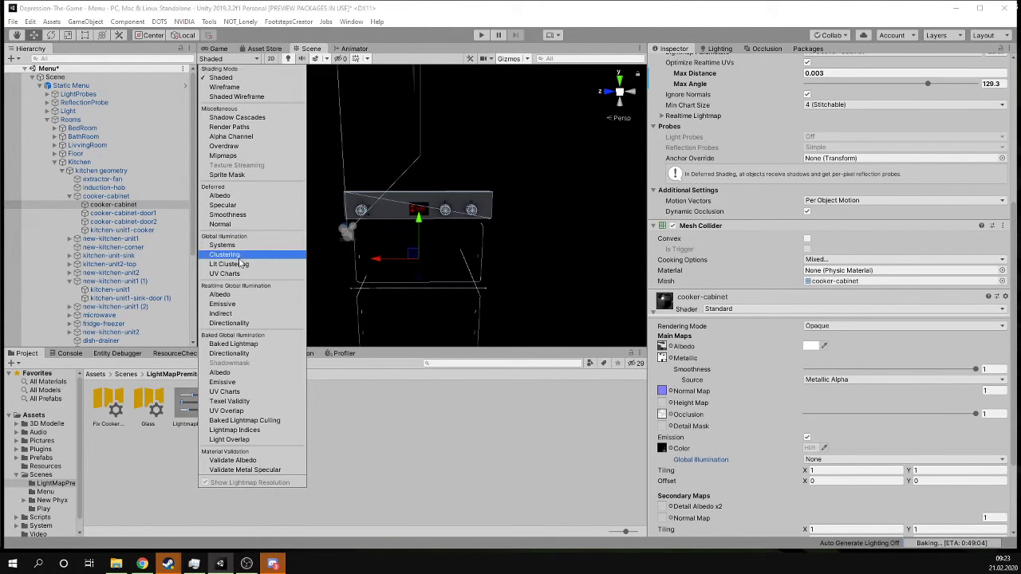
{"action": "left_click", "coordinate": [231, 315]}
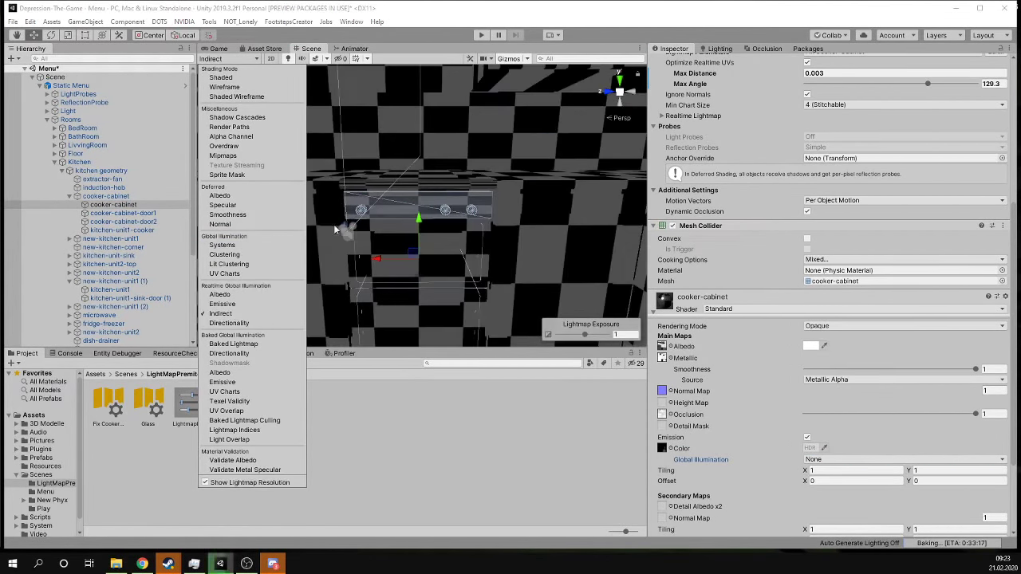
Open the Animator window.
{"action": "left_click", "coordinate": [352, 49]}
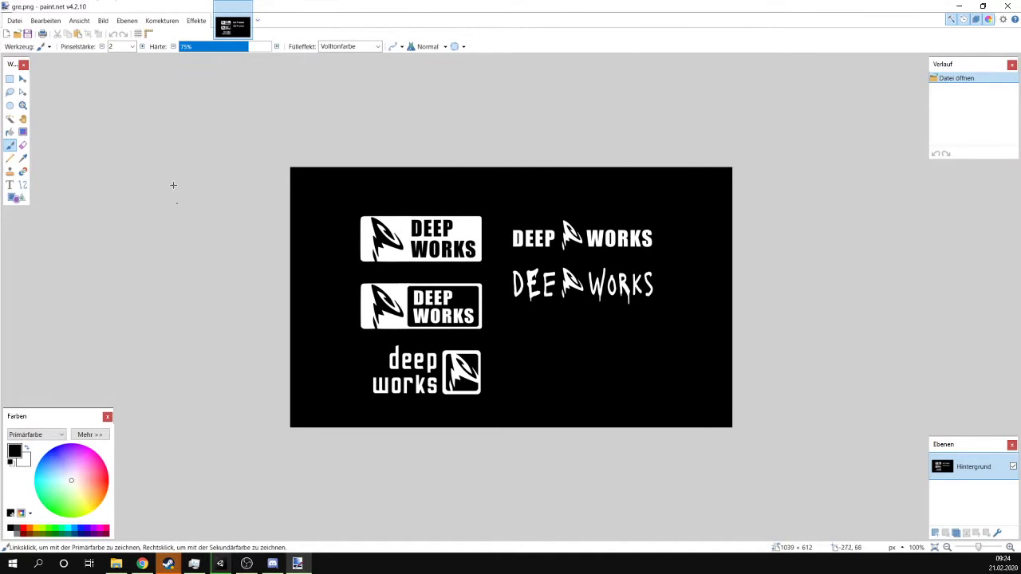
Cut the middle DEEP WORKS logo out of the sheet with a rectangle selection.
{"action": "left_click", "coordinate": [11, 79]}
{"action": "mouse_move", "coordinate": [325, 264]}
{"action": "left_mouse_down"}
{"action": "mouse_move", "coordinate": [493, 330]}
{"action": "mouse_move", "coordinate": [495, 343]}
{"action": "left_mouse_up"}
{"action": "key", "text": "ctrl+x"}
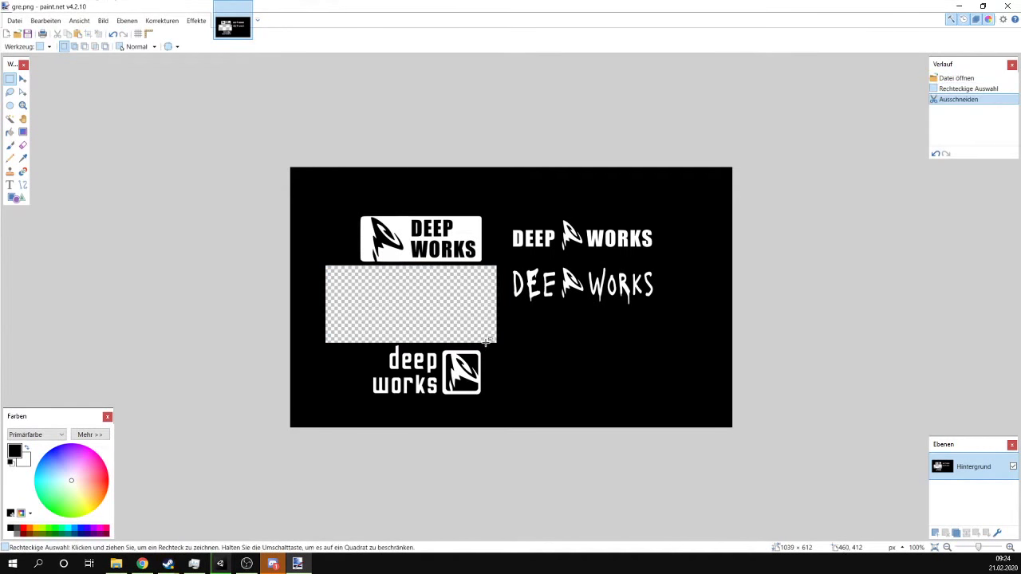
Create a new blank 418 × 189 image with aspect ratio kept.
{"action": "left_click", "coordinate": [14, 20]}
{"action": "left_click", "coordinate": [24, 33]}
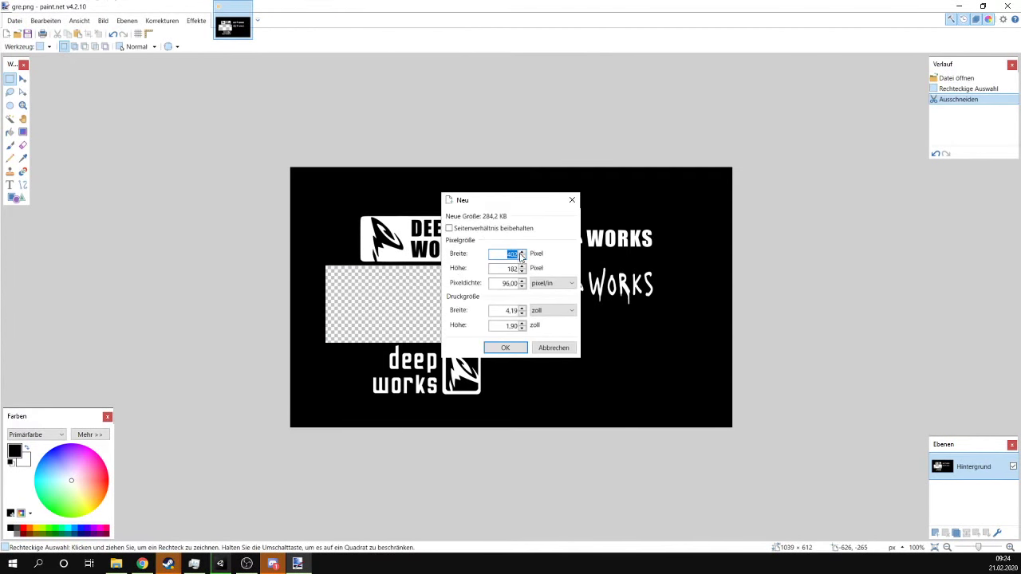
{"action": "left_click", "coordinate": [509, 228]}
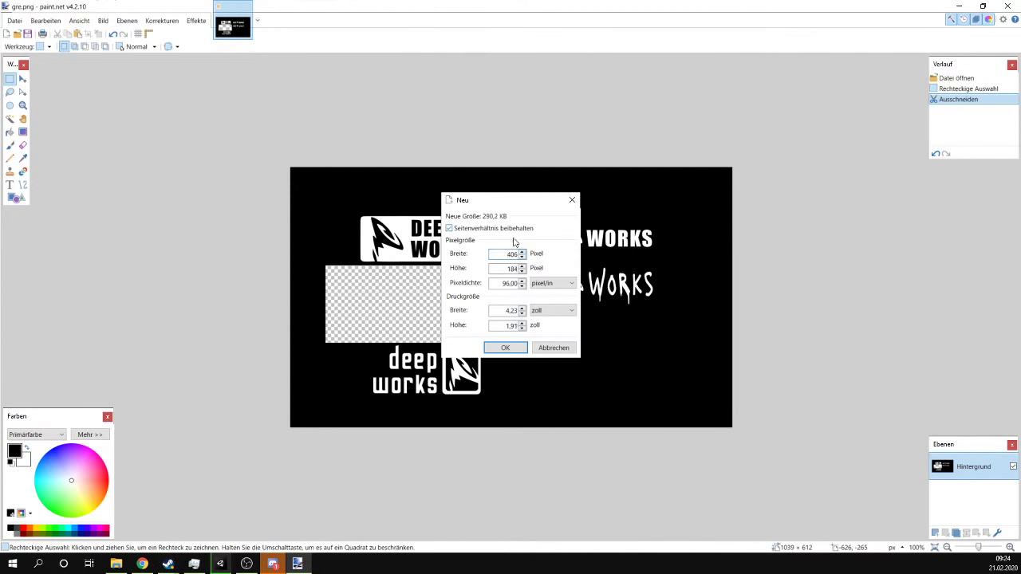
{"action": "left_click", "coordinate": [523, 252]}
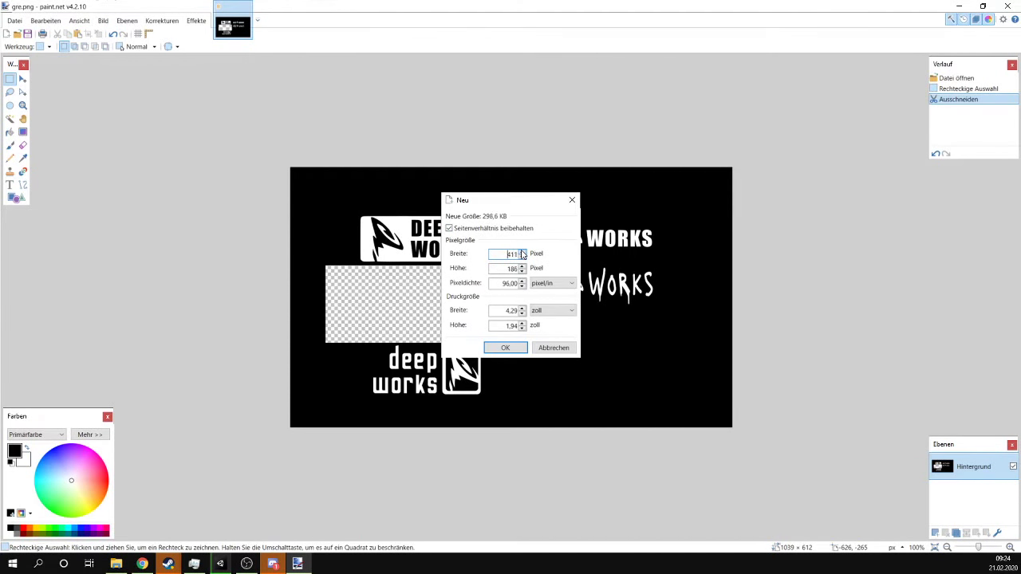
{"action": "left_click", "coordinate": [503, 348]}
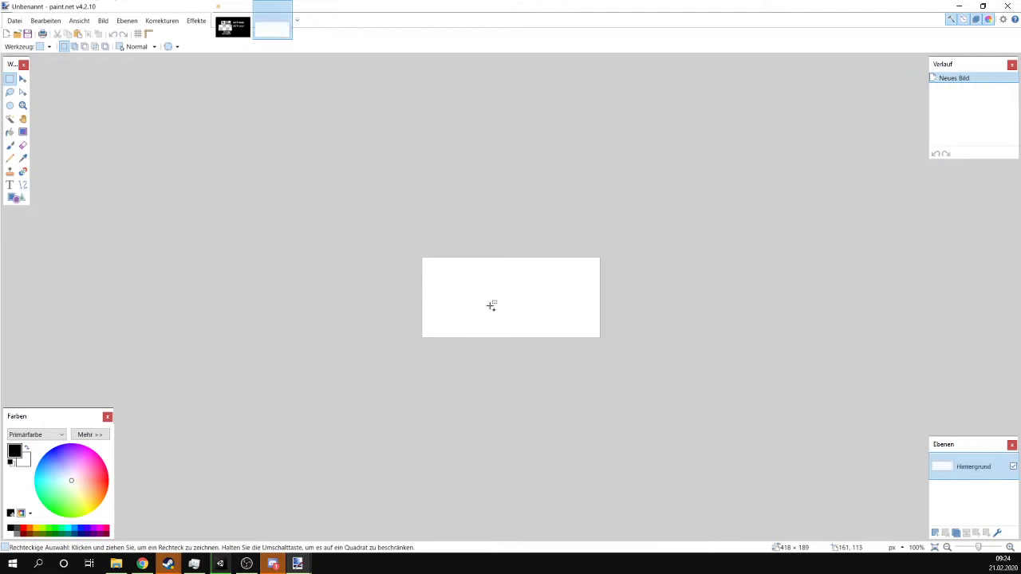
Paste the cut logo into the new image and bucket-fill its white right-edge strip black.
{"action": "key", "text": "ctrl+v"}
{"action": "left_click_drag", "start_coordinate": [470, 296], "coordinate": [468, 295]}
{"action": "left_click", "coordinate": [10, 132]}
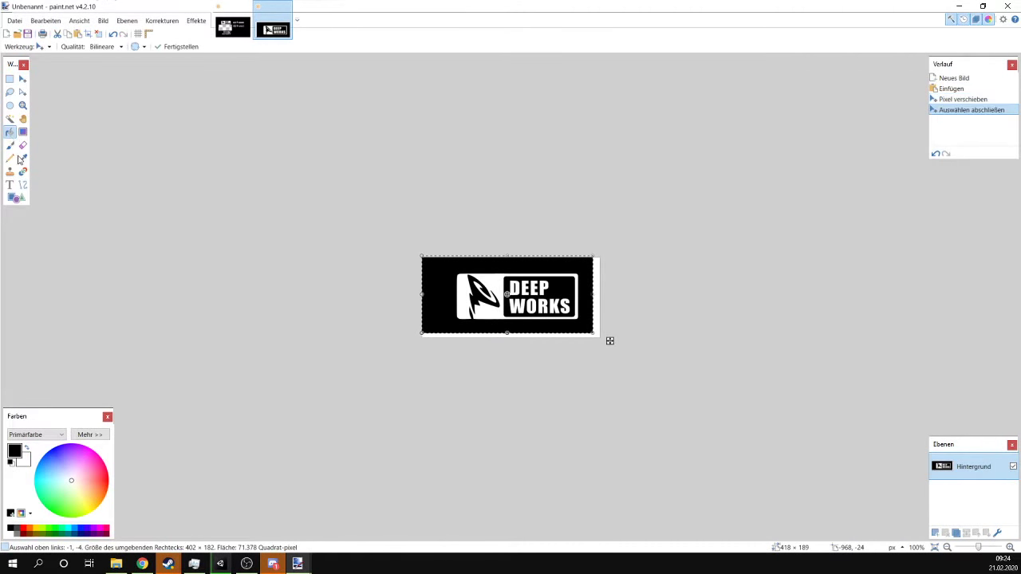
{"action": "left_click", "coordinate": [594, 335]}
{"action": "left_click", "coordinate": [593, 323]}
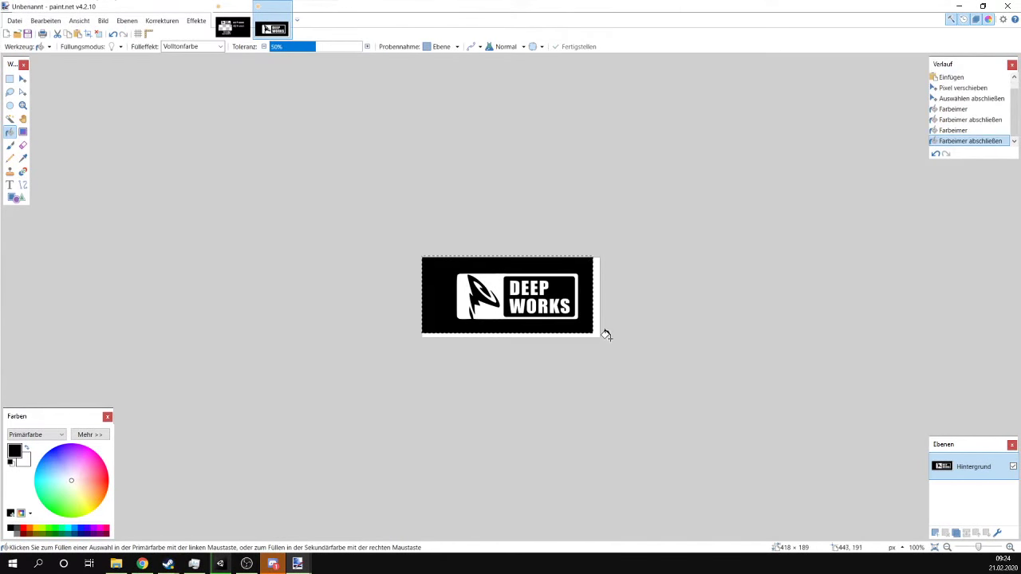
{"action": "key", "text": "ctrl+d"}
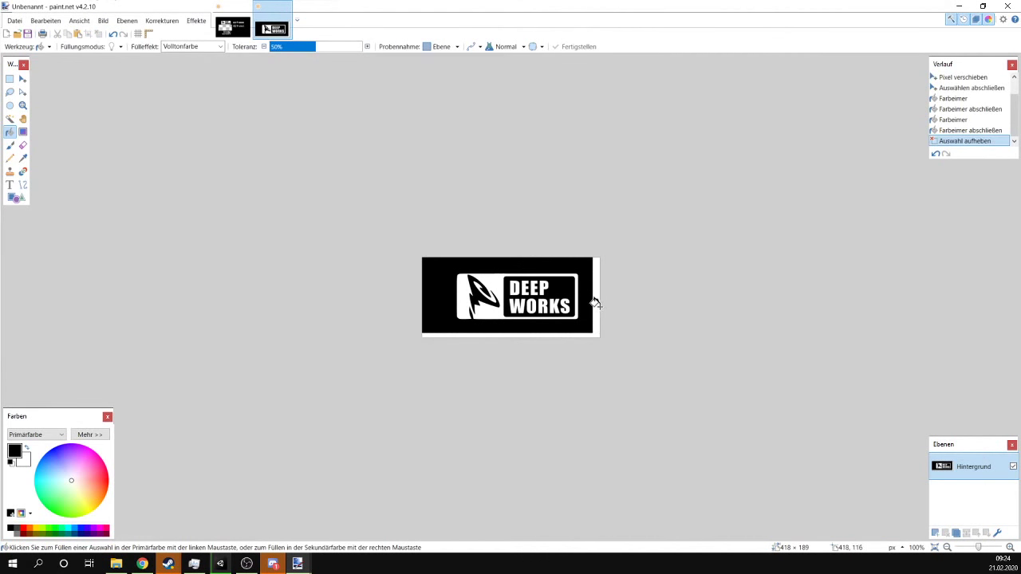
{"action": "left_click", "coordinate": [595, 305]}
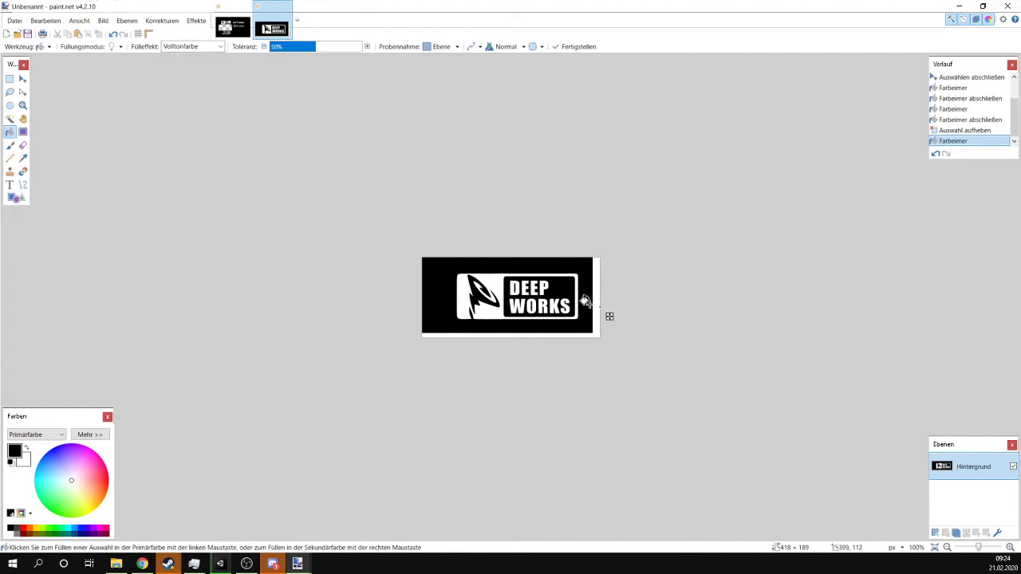
{"action": "left_click", "coordinate": [595, 308]}
{"action": "scroll", "coordinate": [593, 345], "scroll_direction": "up", "scroll_amount": 1, "text": "ctrl"}
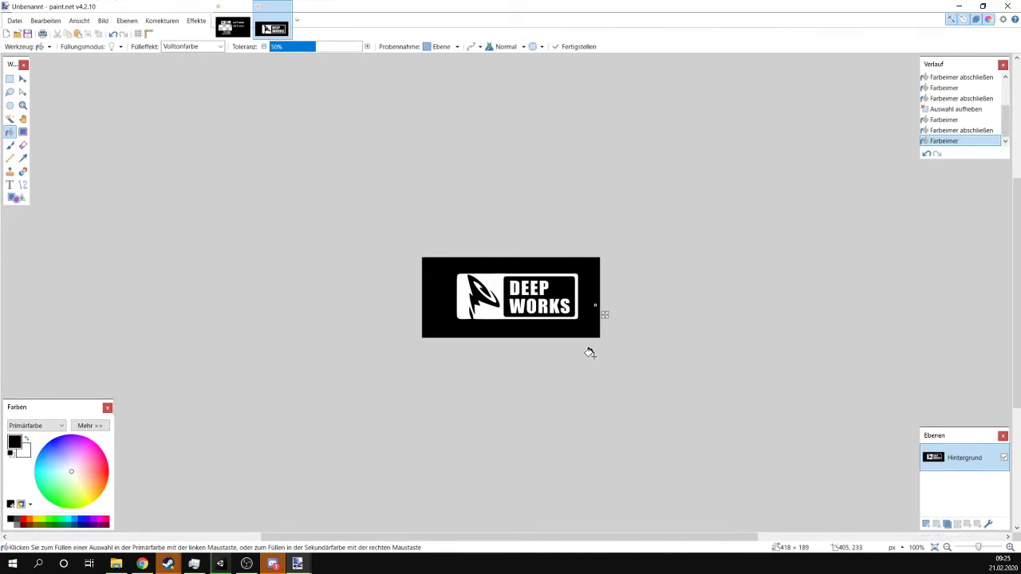
{"action": "scroll", "coordinate": [543, 329], "scroll_direction": "up", "scroll_amount": 3, "text": "ctrl"}
{"action": "scroll", "coordinate": [494, 319], "scroll_direction": "up", "scroll_amount": 1, "text": "ctrl"}
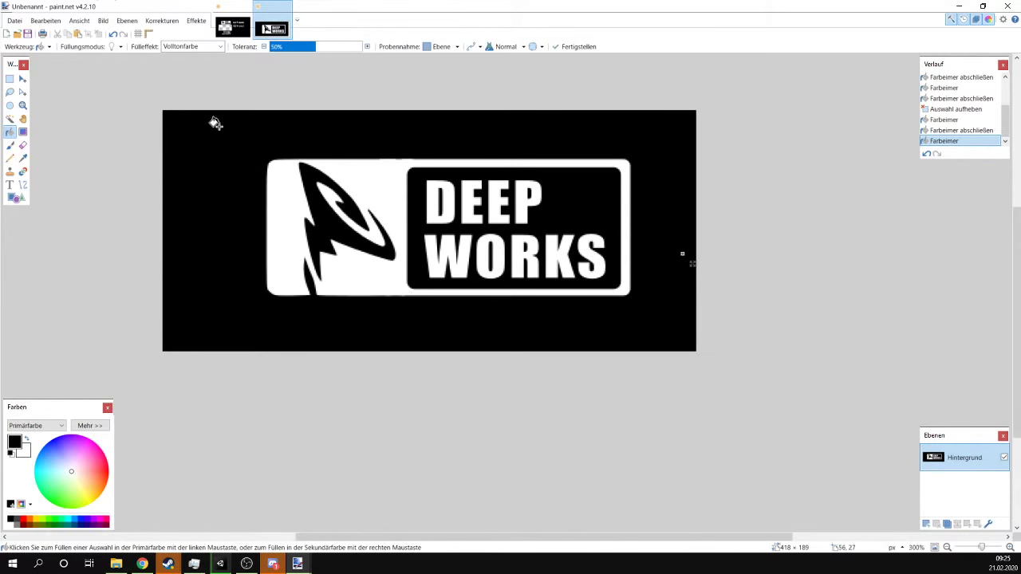
Save the image under a new name as fixed.
{"action": "left_click", "coordinate": [12, 21]}
{"action": "left_click", "coordinate": [51, 116]}
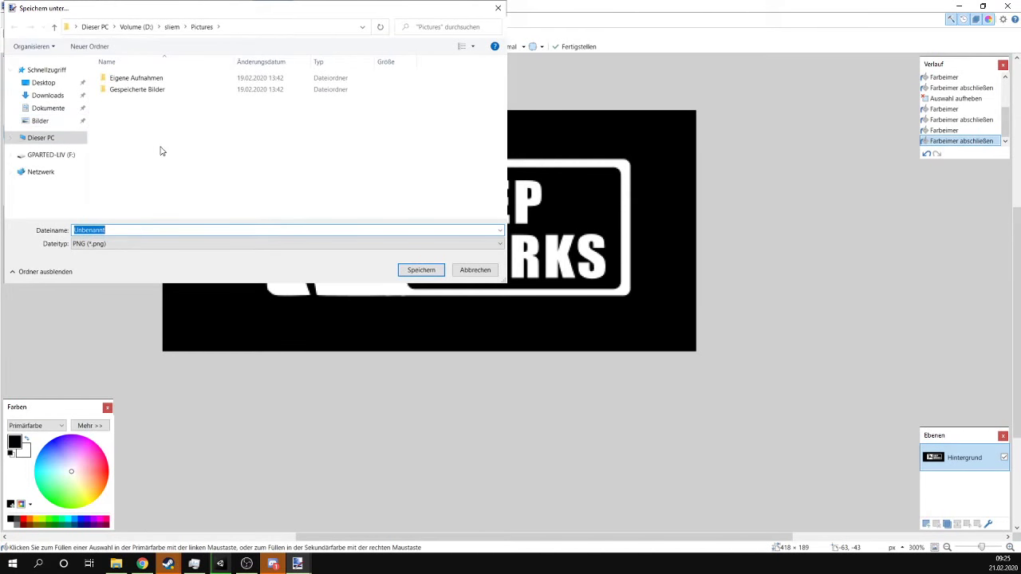
{"action": "type", "text": "f"}
{"action": "type", "text": "d"}
{"action": "key", "text": "Return"}
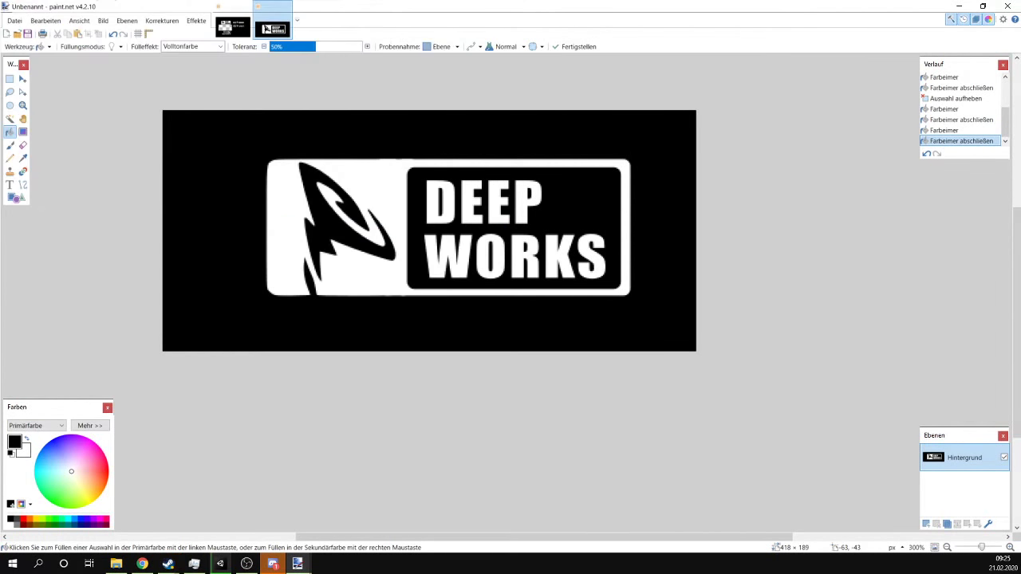
Accept the PNG save settings, then cut out the DEEP WORKS text box and fill the hole black.
{"action": "left_click", "coordinate": [596, 368]}
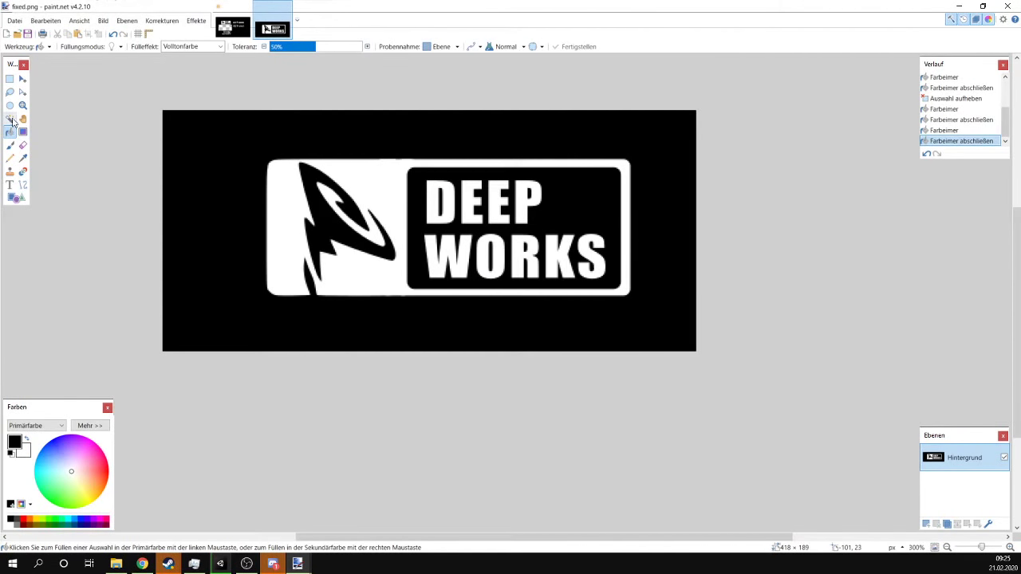
{"action": "left_click", "coordinate": [9, 79]}
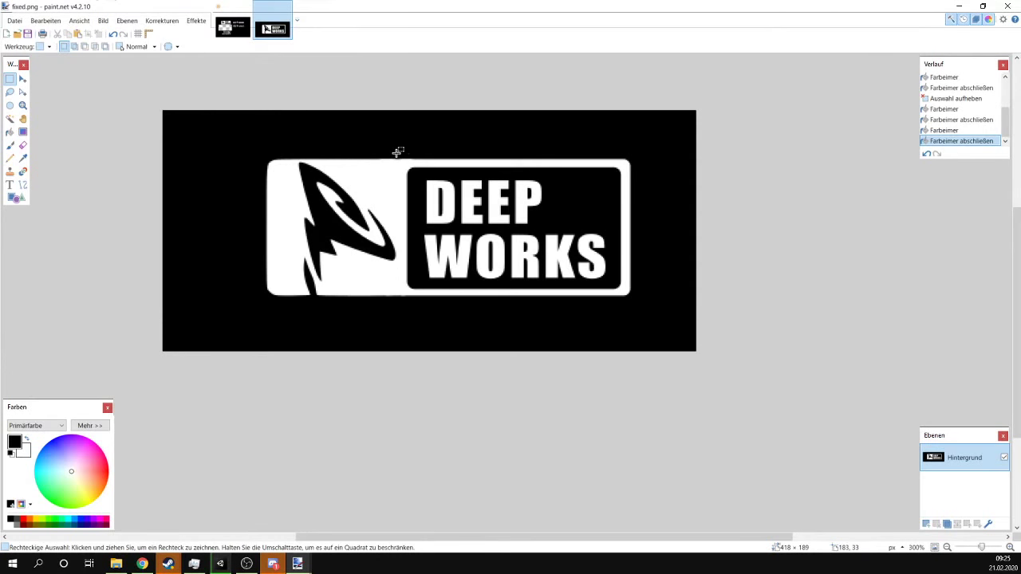
{"action": "left_click_drag", "start_coordinate": [397, 152], "coordinate": [629, 296]}
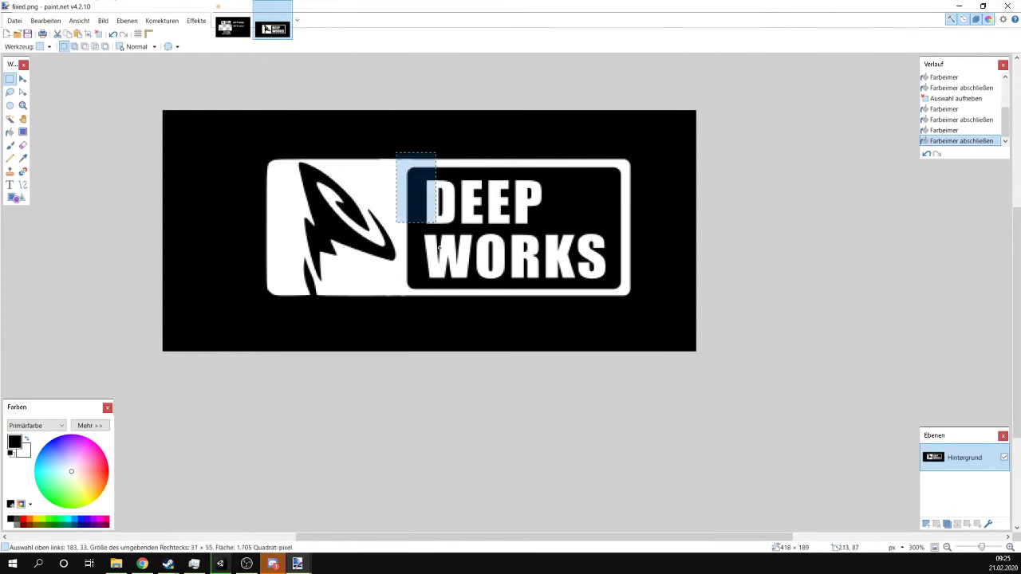
{"action": "left_click", "coordinate": [475, 324]}
{"action": "left_click_drag", "start_coordinate": [406, 157], "coordinate": [650, 300]}
{"action": "key", "text": "ctrl+x"}
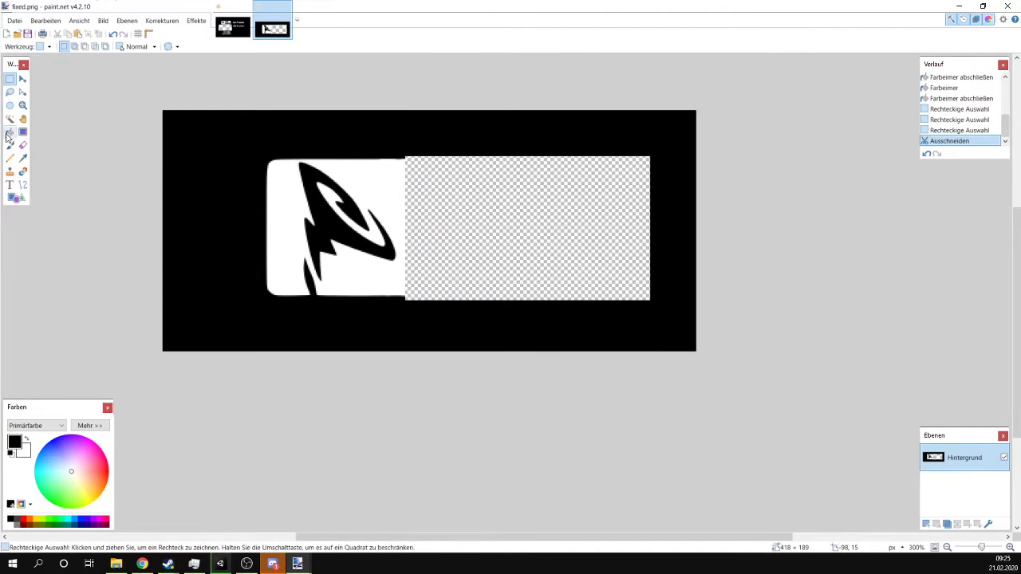
{"action": "left_click", "coordinate": [10, 131]}
{"action": "left_click", "coordinate": [497, 237]}
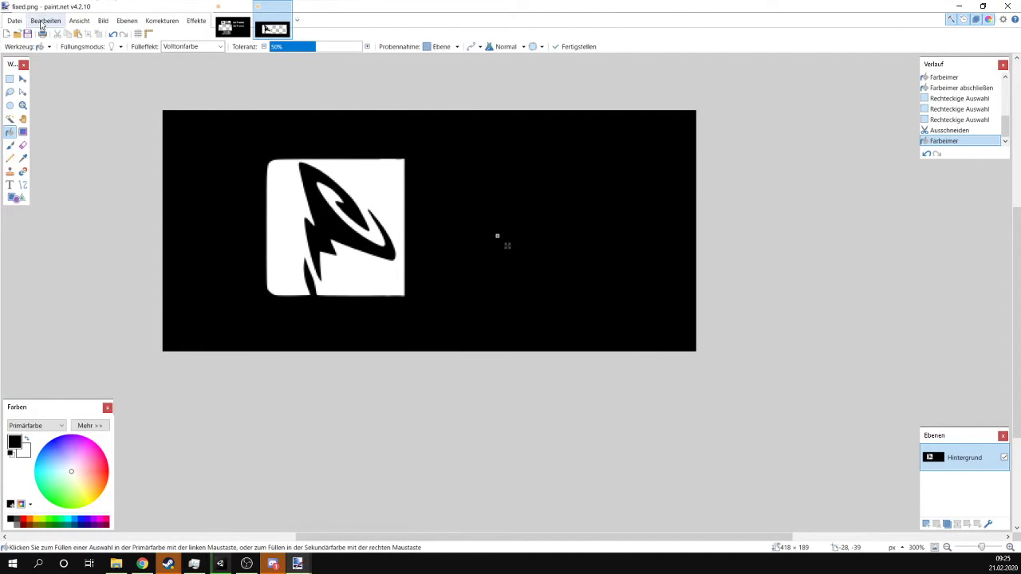
Save the emblem image as fixed.png and close paint.net without saving the other image.
{"action": "left_click", "coordinate": [15, 20]}
{"action": "left_click", "coordinate": [50, 114]}
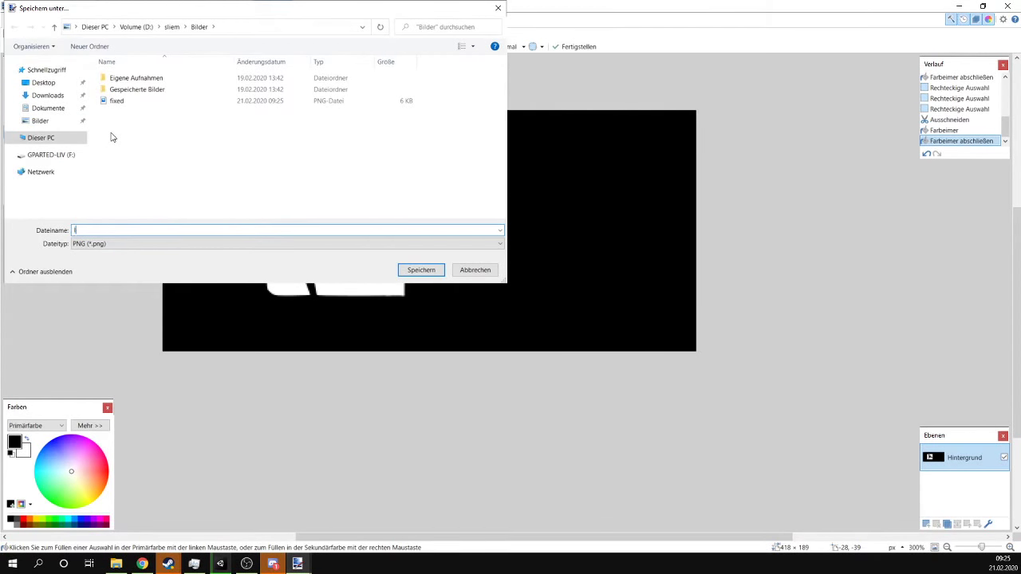
{"action": "type", "text": "ixed"}
{"action": "key", "text": "Return"}
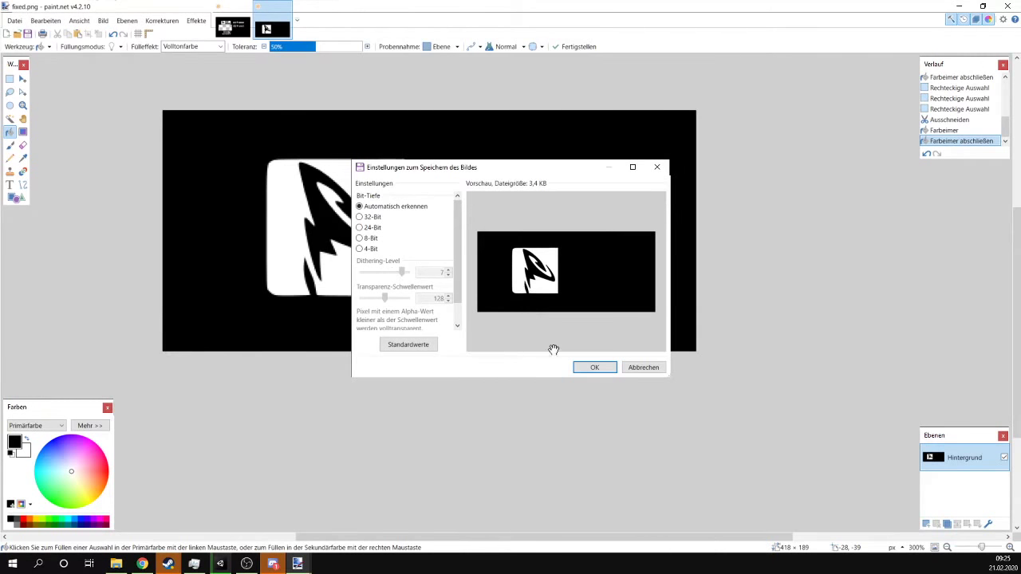
{"action": "left_click", "coordinate": [581, 369]}
{"action": "left_click", "coordinate": [1008, 6]}
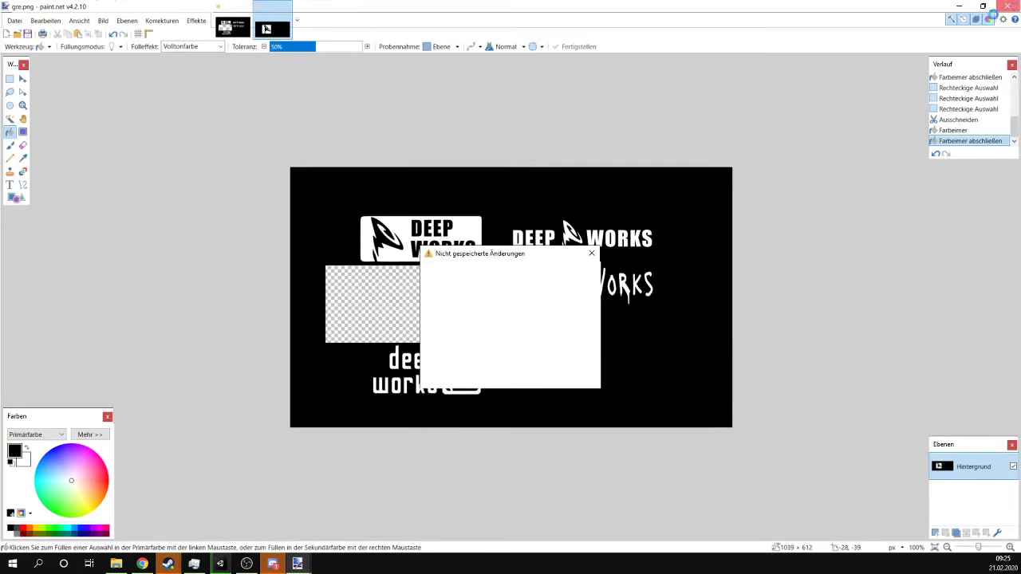
{"action": "left_click", "coordinate": [514, 335]}
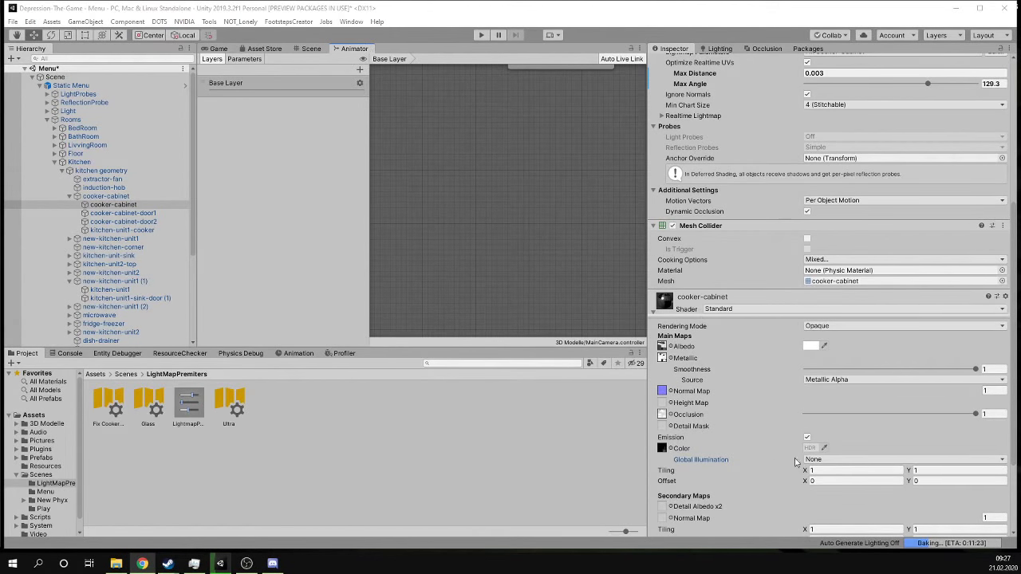
Show the Lighting window and scroll down to its Lightmapping Settings.
{"action": "left_click", "coordinate": [727, 50]}
{"action": "scroll", "coordinate": [868, 304], "scroll_direction": "down", "scroll_amount": 5}
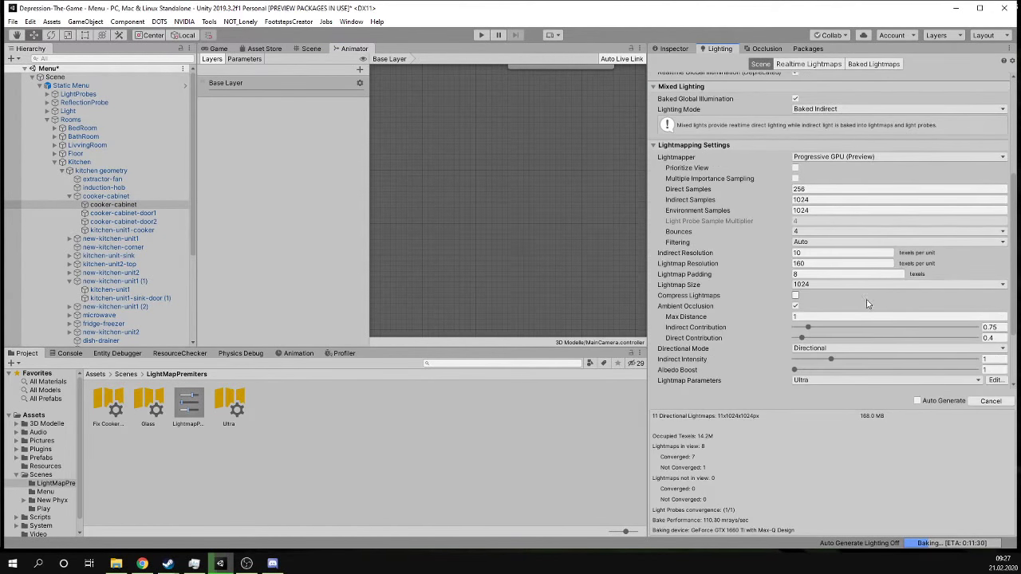
{"action": "scroll", "coordinate": [868, 304], "scroll_direction": "down", "scroll_amount": 3}
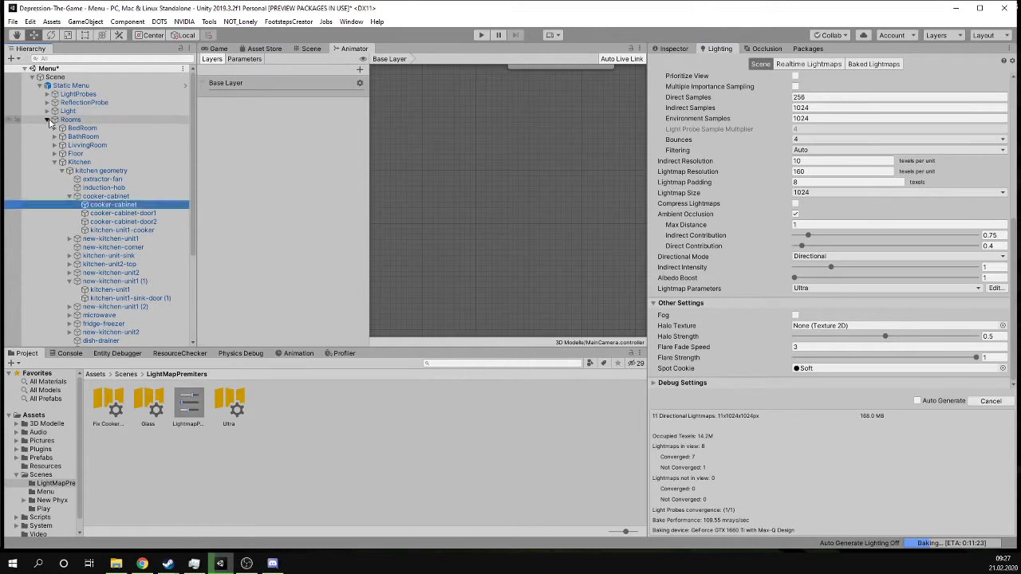
Collapse Rooms, expand and select the LightProbes group, and display the Scene view.
{"action": "left_click", "coordinate": [47, 120]}
{"action": "left_click", "coordinate": [52, 102]}
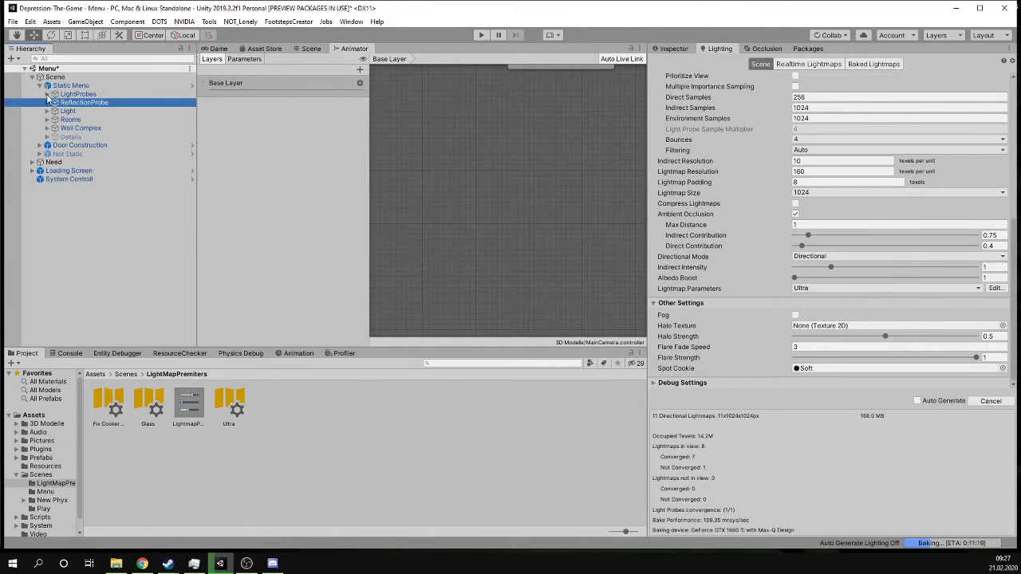
{"action": "left_click", "coordinate": [48, 95]}
{"action": "left_click", "coordinate": [77, 94]}
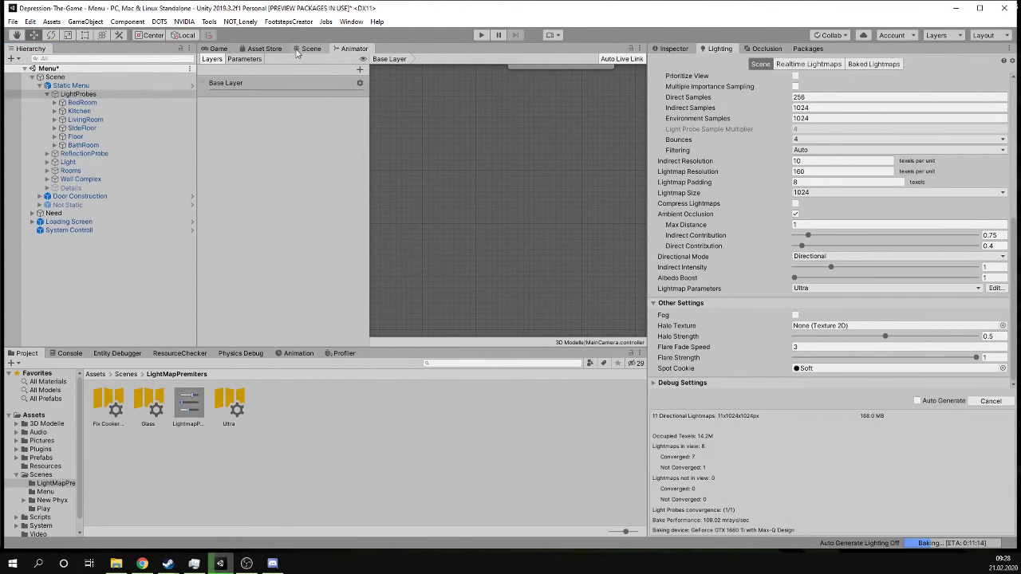
{"action": "left_click", "coordinate": [311, 49]}
Fly through the room to inspect the yellow light-probe spheres.
{"action": "mouse_move", "coordinate": [523, 178]}
{"action": "right_mouse_down"}
{"action": "mouse_move", "coordinate": [212, 153]}
{"action": "mouse_move", "coordinate": [263, 138]}
{"action": "mouse_move", "coordinate": [548, 143]}
{"action": "mouse_move", "coordinate": [585, 164]}
{"action": "mouse_move", "coordinate": [607, 200]}
{"action": "right_mouse_up"}
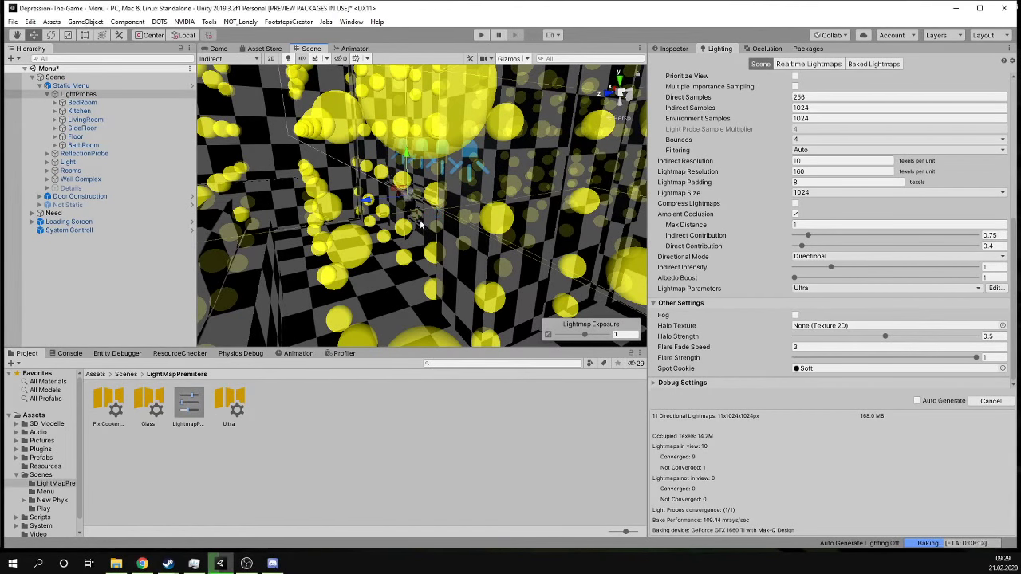
{"action": "mouse_move", "coordinate": [423, 225]}
{"action": "right_mouse_down"}
{"action": "mouse_move", "coordinate": [521, 183]}
{"action": "mouse_move", "coordinate": [574, 239]}
{"action": "right_mouse_up"}
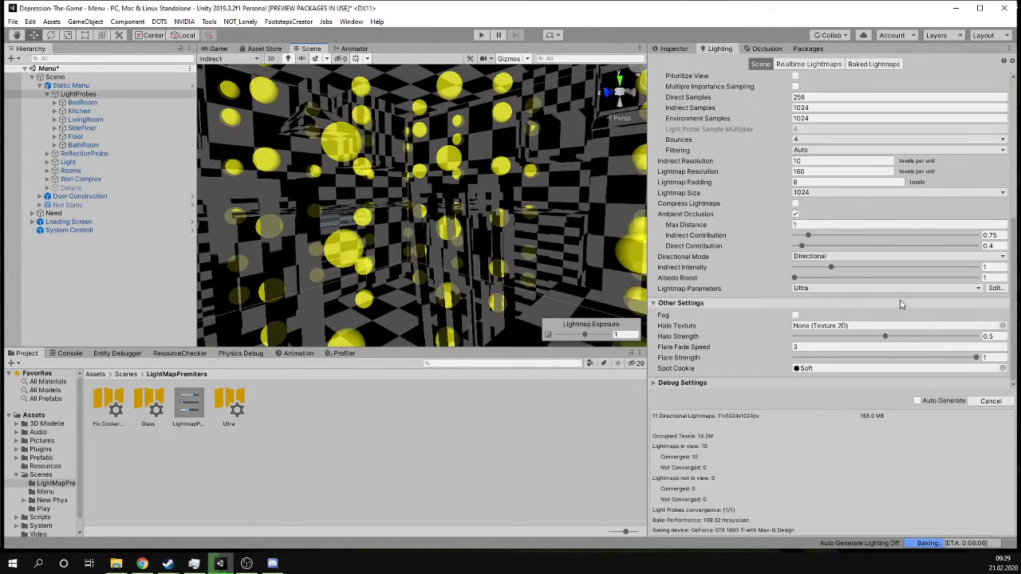
{"action": "left_click", "coordinate": [690, 383]}
{"action": "left_click", "coordinate": [693, 381]}
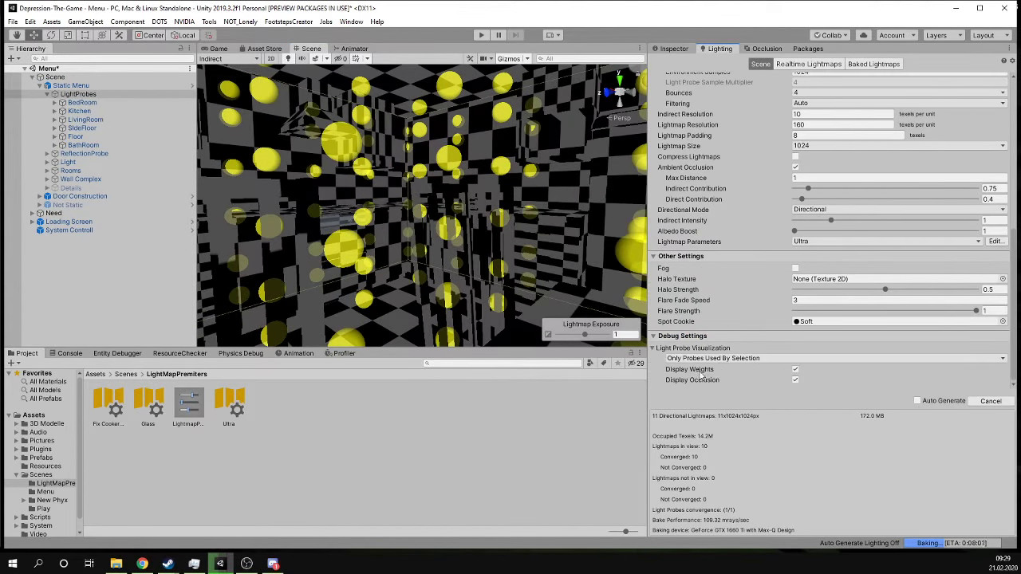
{"action": "left_click", "coordinate": [785, 359]}
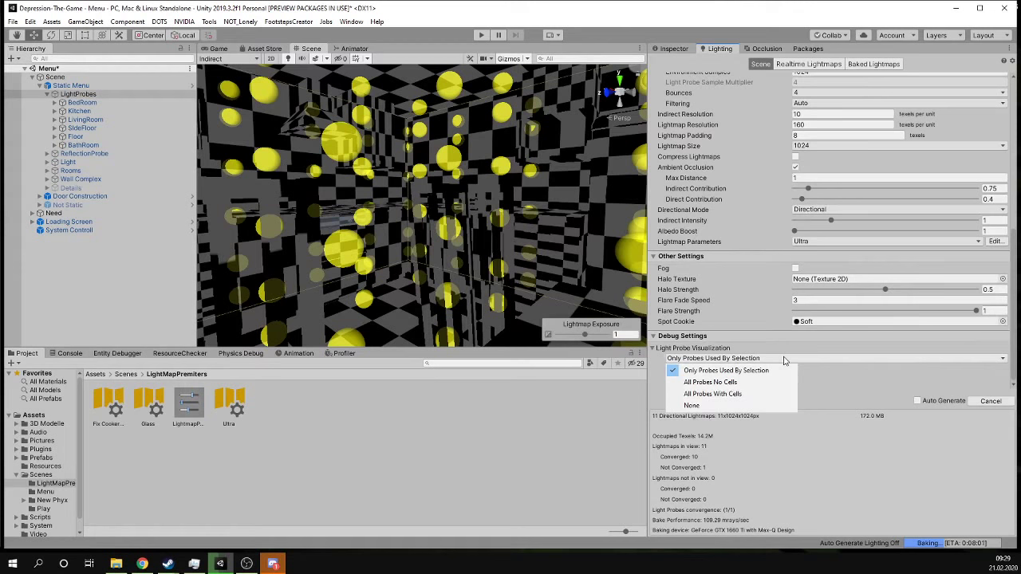
{"action": "left_click", "coordinate": [754, 395]}
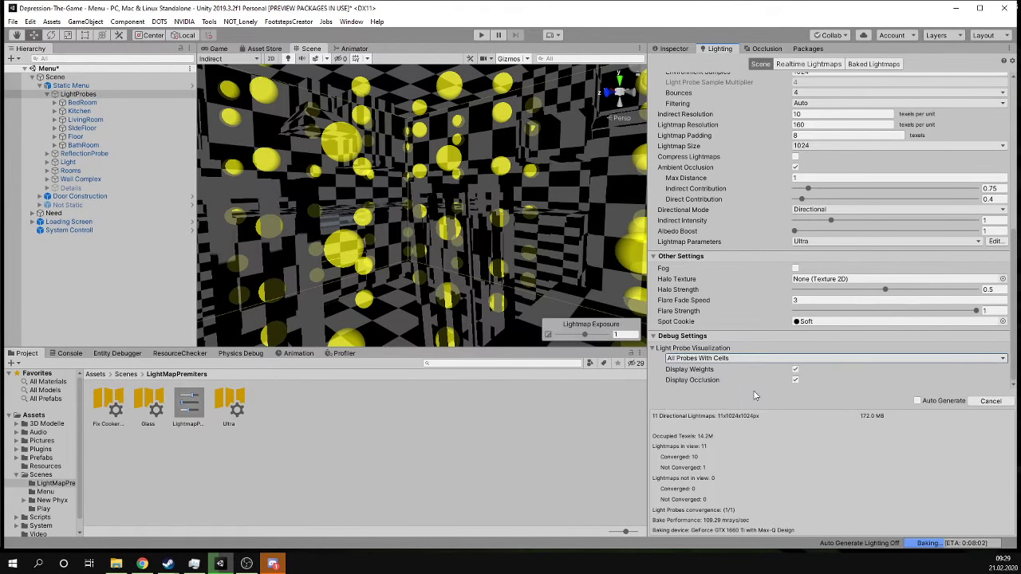
{"action": "left_click", "coordinate": [47, 85]}
{"action": "left_click", "coordinate": [804, 359]}
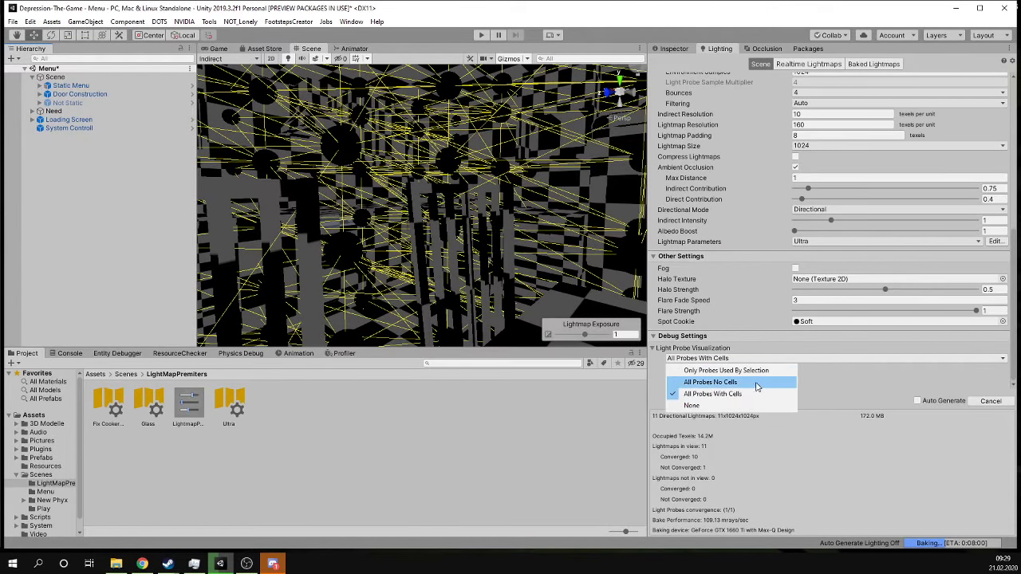
{"action": "left_click", "coordinate": [758, 382]}
{"action": "mouse_move", "coordinate": [430, 256]}
{"action": "right_mouse_down"}
{"action": "mouse_move", "coordinate": [323, 282]}
{"action": "mouse_move", "coordinate": [824, 358]}
{"action": "right_mouse_up"}
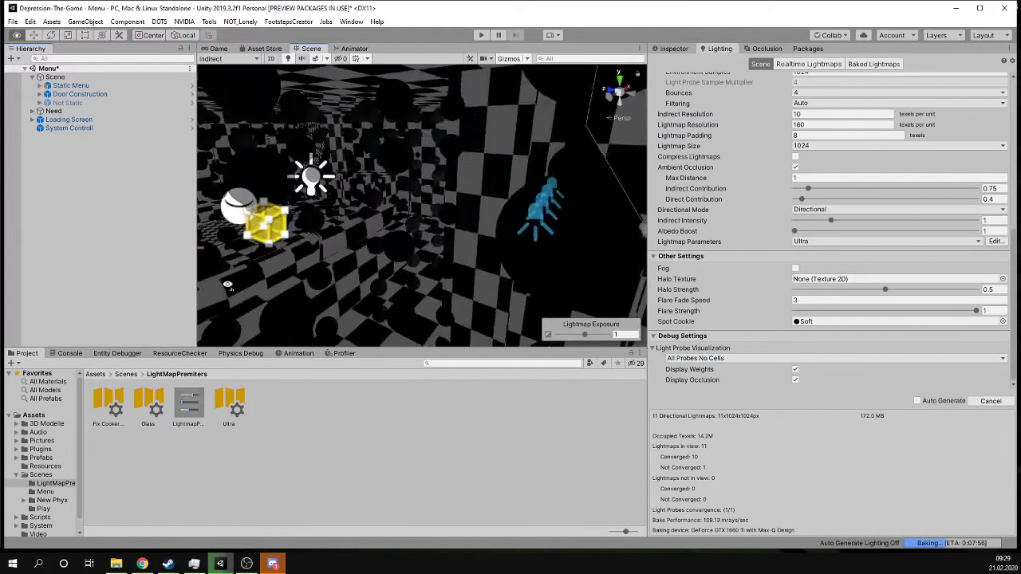
{"action": "left_click", "coordinate": [825, 359]}
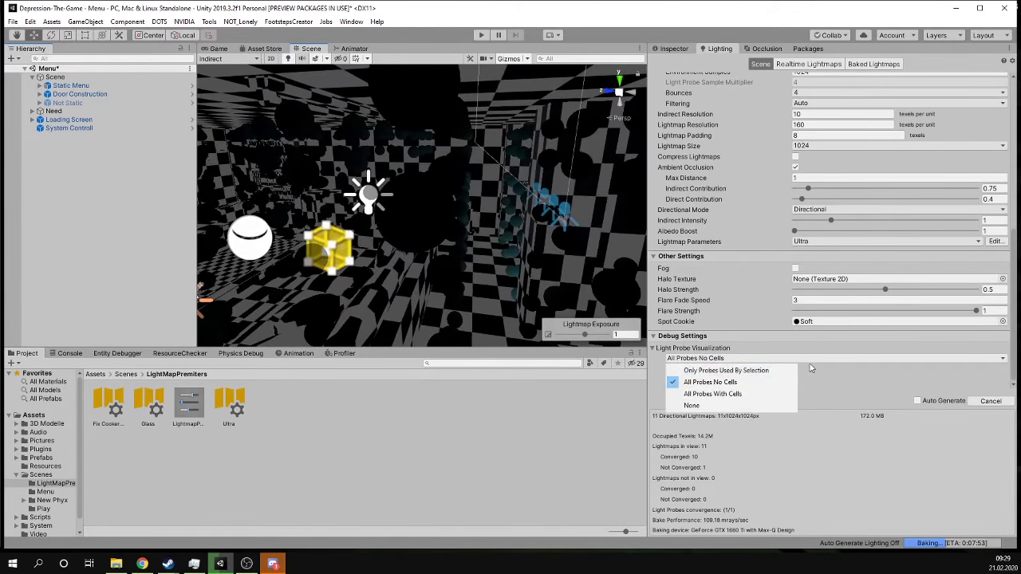
{"action": "left_click", "coordinate": [750, 392]}
{"action": "mouse_move", "coordinate": [575, 263]}
{"action": "right_mouse_down"}
{"action": "mouse_move", "coordinate": [534, 239]}
{"action": "mouse_move", "coordinate": [103, 230]}
{"action": "mouse_move", "coordinate": [198, 254]}
{"action": "right_mouse_up"}
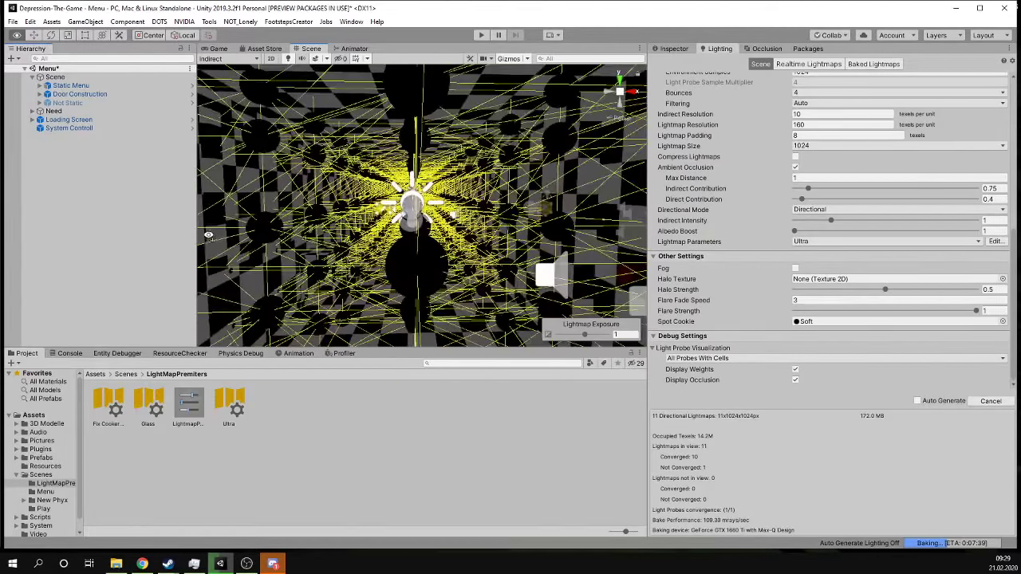
{"action": "right_click_drag", "start_coordinate": [198, 253], "coordinate": [211, 237]}
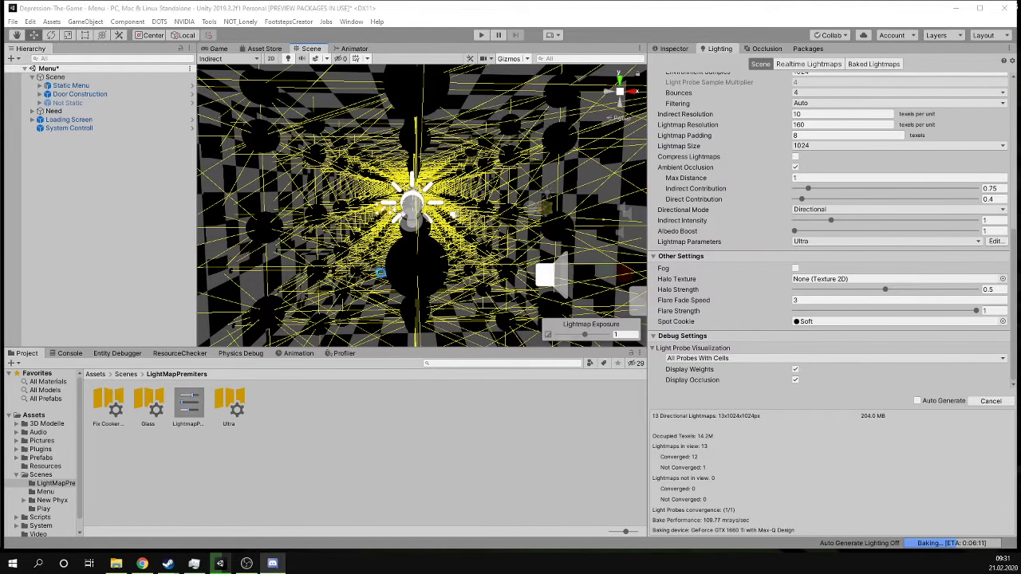
{"action": "right_click_drag", "start_coordinate": [380, 272], "coordinate": [563, 267]}
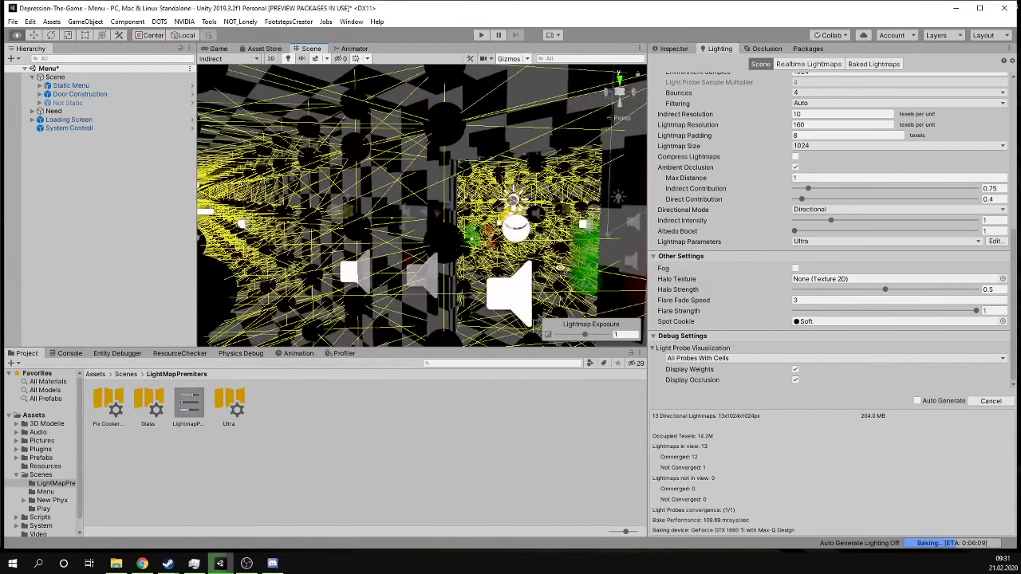
Set the Scene view draw mode to Shaded and orbit the camera around to face the wall.
{"action": "left_click", "coordinate": [232, 59]}
{"action": "left_click", "coordinate": [228, 78]}
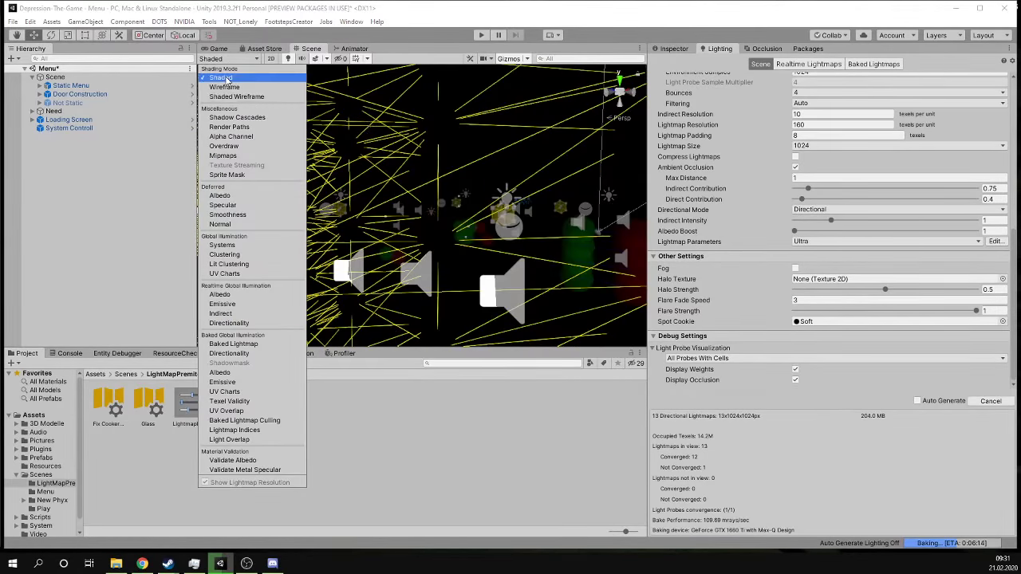
{"action": "mouse_move", "coordinate": [416, 141]}
{"action": "right_mouse_down"}
{"action": "mouse_move", "coordinate": [339, 148]}
{"action": "mouse_move", "coordinate": [308, 134]}
{"action": "mouse_move", "coordinate": [415, 144]}
{"action": "right_mouse_up"}
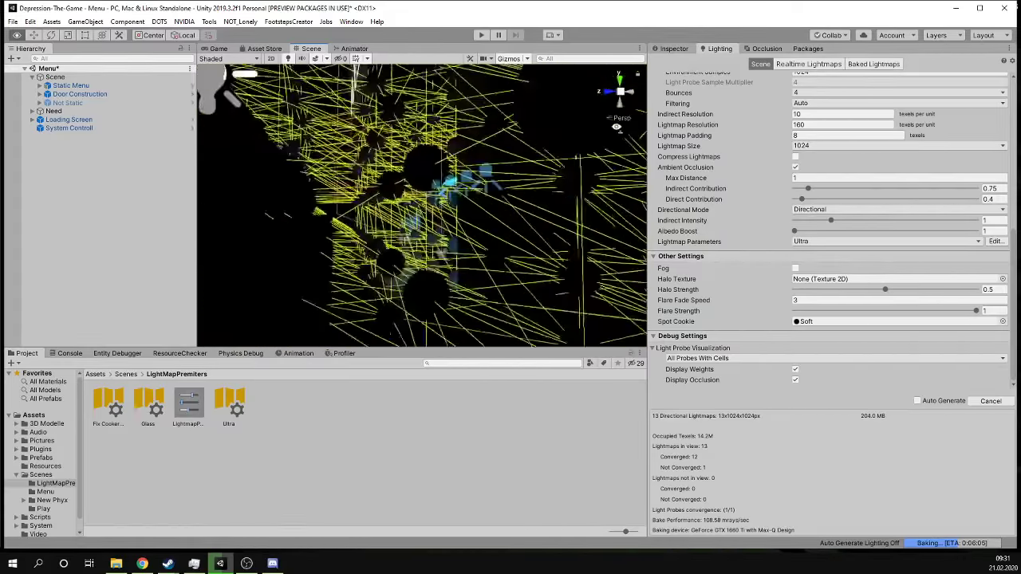
{"action": "mouse_move", "coordinate": [617, 126]}
{"action": "left_mouse_down", "text": "alt"}
{"action": "mouse_move", "coordinate": [602, 133]}
{"action": "mouse_move", "coordinate": [736, 172]}
{"action": "mouse_move", "coordinate": [826, 70]}
{"action": "mouse_move", "coordinate": [873, 114]}
{"action": "mouse_move", "coordinate": [858, 90]}
{"action": "mouse_move", "coordinate": [758, 134]}
{"action": "left_mouse_up", "text": "alt"}
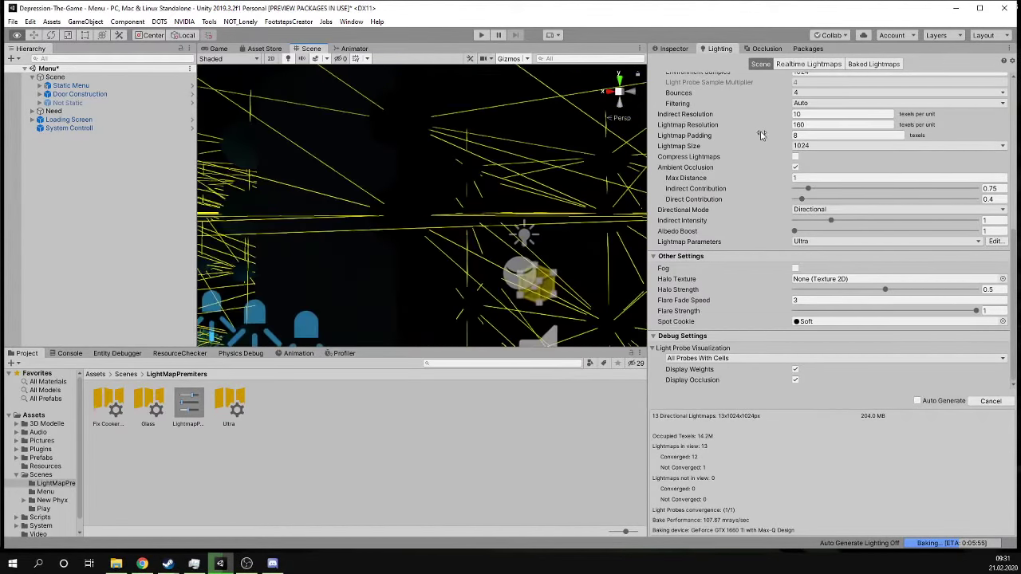
{"action": "left_click", "coordinate": [252, 59]}
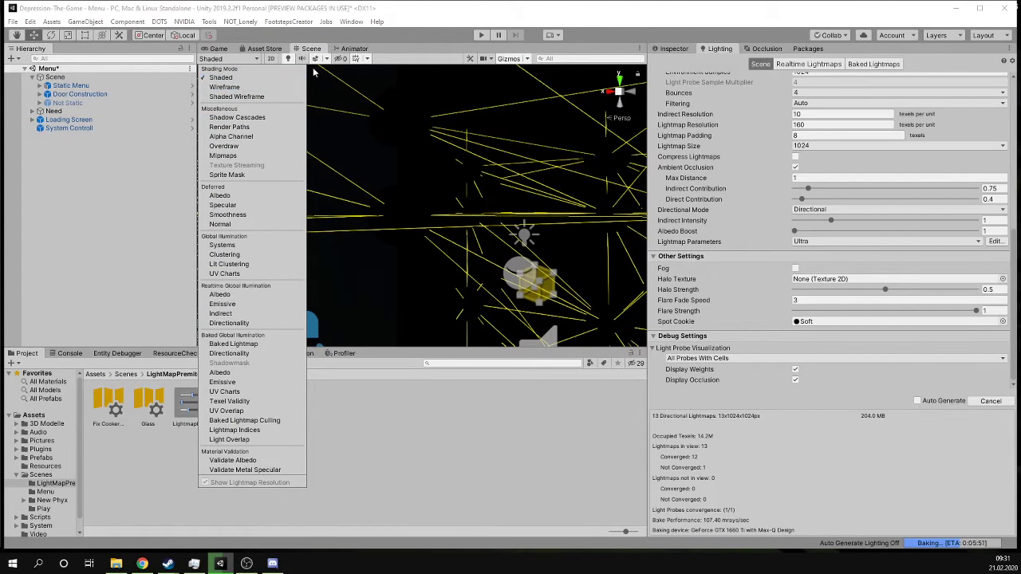
{"action": "left_click", "coordinate": [221, 78]}
{"action": "left_click_drag", "start_coordinate": [466, 184], "coordinate": [445, 179], "text": "alt"}
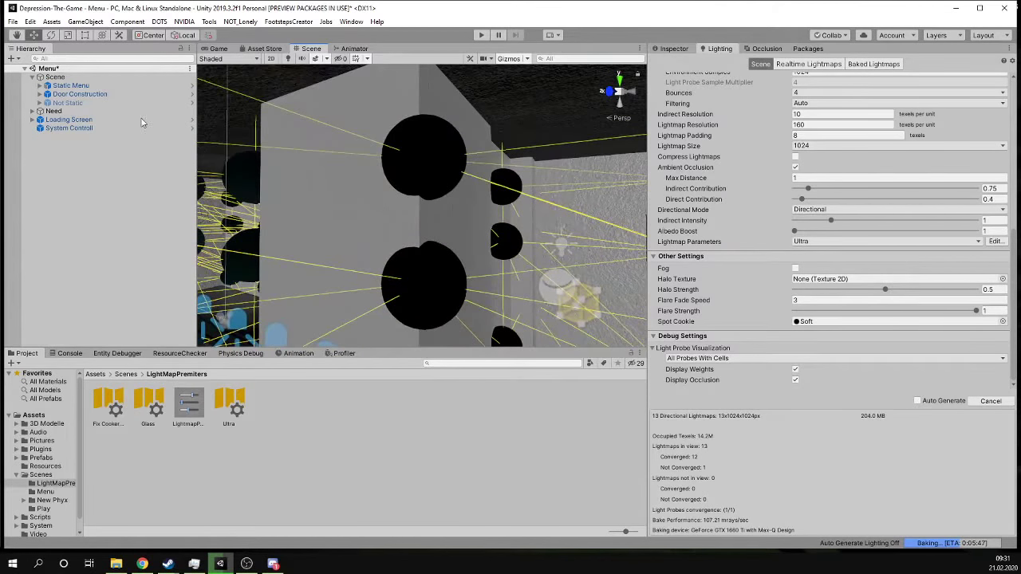
Expand Static Menu, look through LivingRoom and its Volumen child, then select the LightProbes group.
{"action": "left_click", "coordinate": [32, 87]}
{"action": "left_click", "coordinate": [39, 87]}
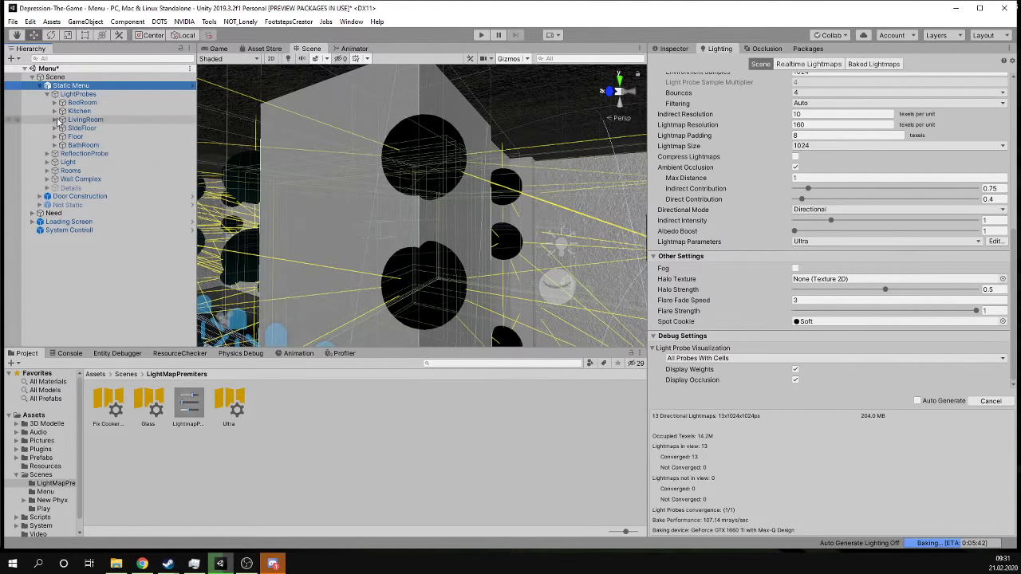
{"action": "left_click", "coordinate": [80, 120]}
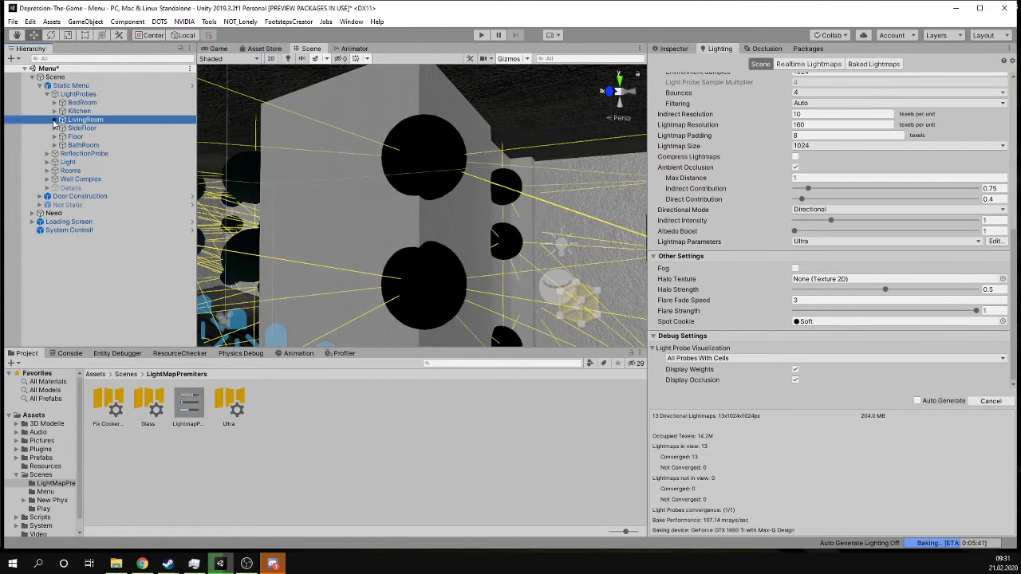
{"action": "left_click", "coordinate": [54, 120]}
{"action": "left_click", "coordinate": [80, 128]}
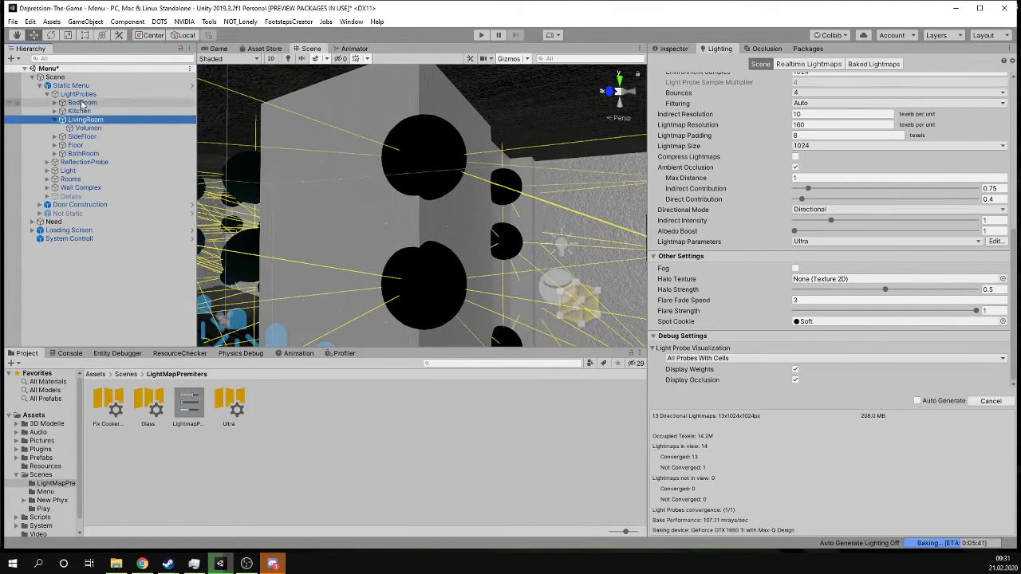
{"action": "left_click", "coordinate": [79, 94]}
Show the LightProbes components in the Inspector and turn on Edit Light Probes.
{"action": "left_click", "coordinate": [674, 49]}
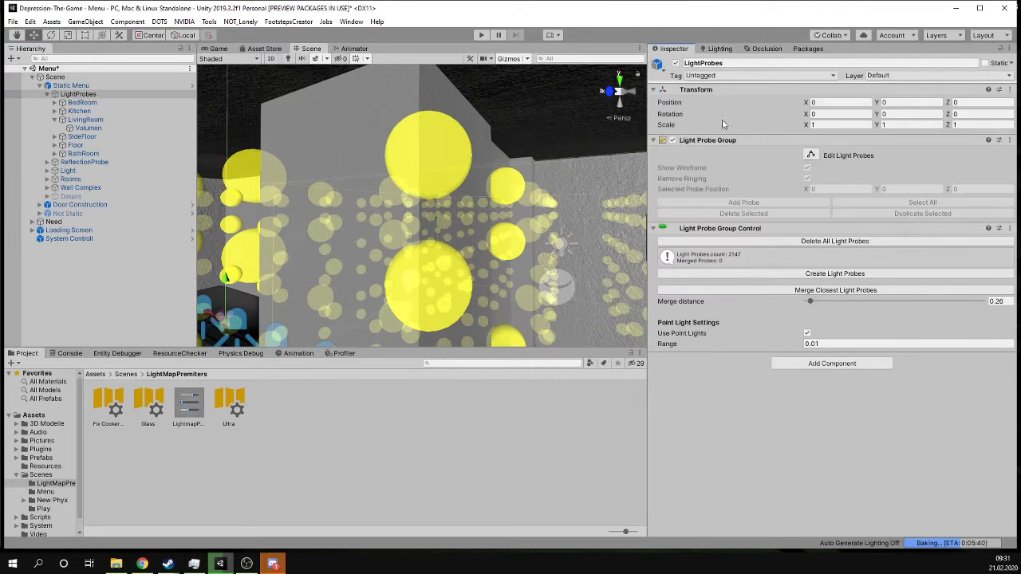
{"action": "left_click", "coordinate": [811, 155]}
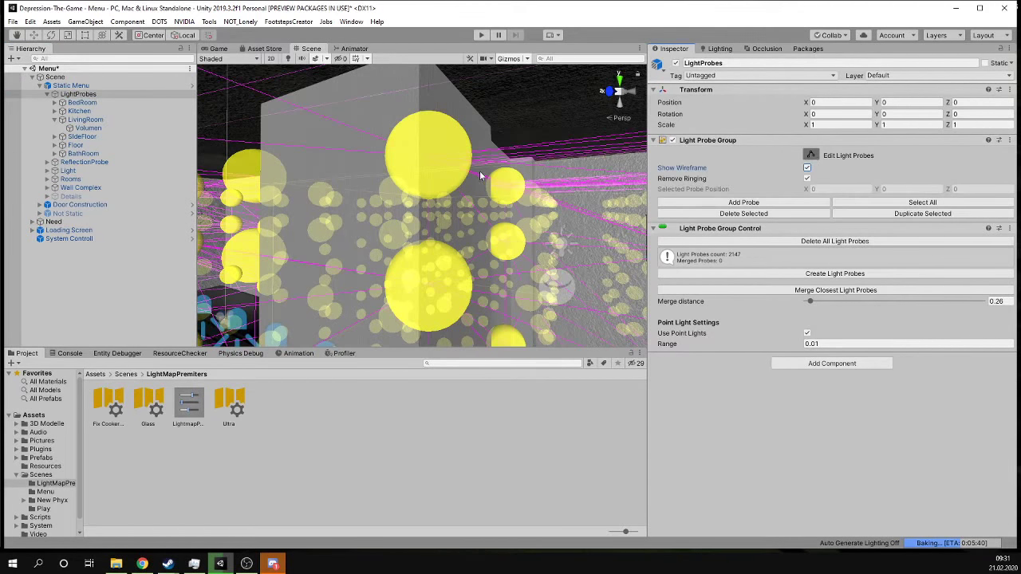
{"action": "left_click", "coordinate": [438, 178]}
{"action": "right_click_drag", "start_coordinate": [438, 178], "coordinate": [467, 226]}
Select several light probes near the wooden floor and orbit around them.
{"action": "left_click", "coordinate": [423, 188], "text": "shift"}
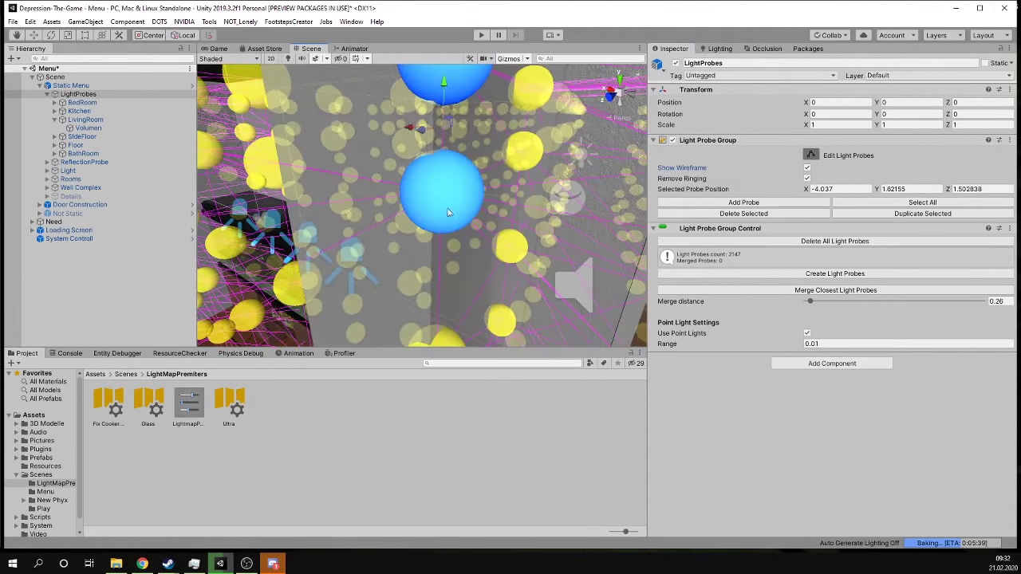
{"action": "mouse_move", "coordinate": [423, 188]}
{"action": "right_mouse_down"}
{"action": "mouse_move", "coordinate": [490, 256]}
{"action": "mouse_move", "coordinate": [437, 279]}
{"action": "right_mouse_up"}
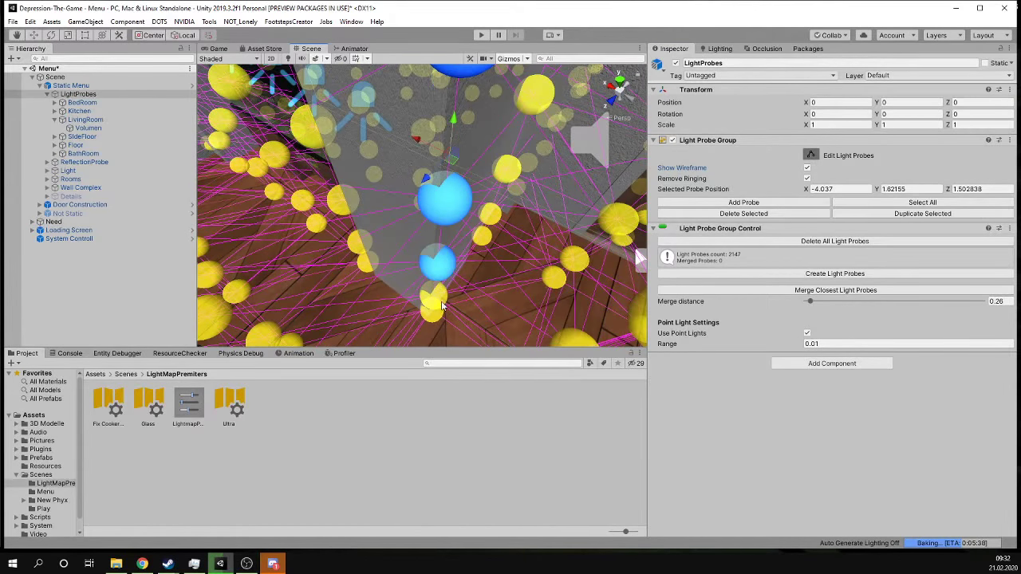
{"action": "left_click", "coordinate": [444, 273], "text": "shift"}
{"action": "left_click", "coordinate": [440, 288], "text": "shift"}
{"action": "left_click", "coordinate": [437, 291], "text": "shift"}
{"action": "mouse_move", "coordinate": [438, 291]}
{"action": "right_mouse_down"}
{"action": "mouse_move", "coordinate": [394, 304]}
{"action": "mouse_move", "coordinate": [482, 258]}
{"action": "right_mouse_up"}
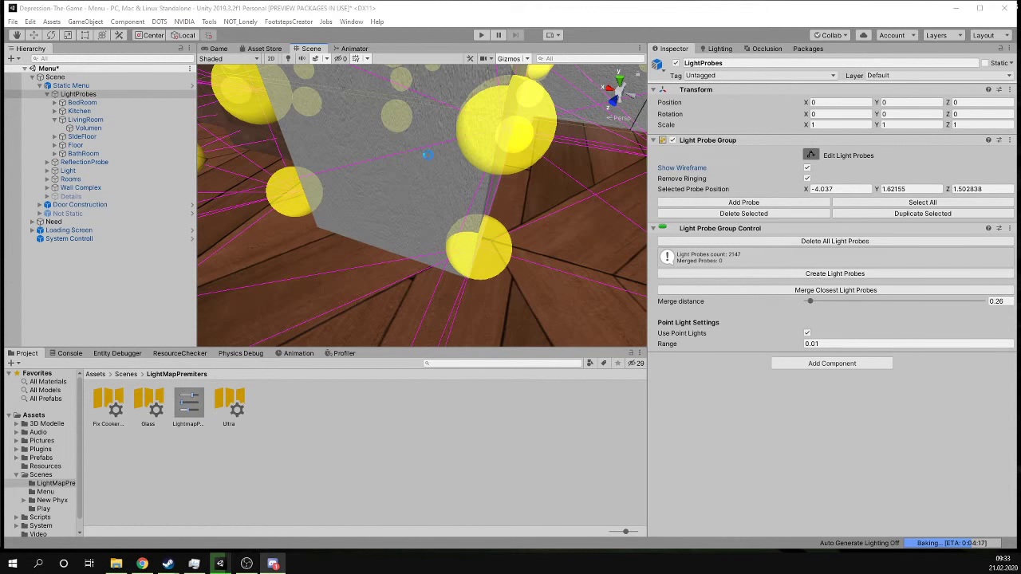
Fly the camera through the probe grid, then restore the LightProbes group selection.
{"action": "mouse_move", "coordinate": [366, 220]}
{"action": "right_mouse_down"}
{"action": "mouse_move", "coordinate": [409, 109]}
{"action": "mouse_move", "coordinate": [459, 292]}
{"action": "right_mouse_up"}
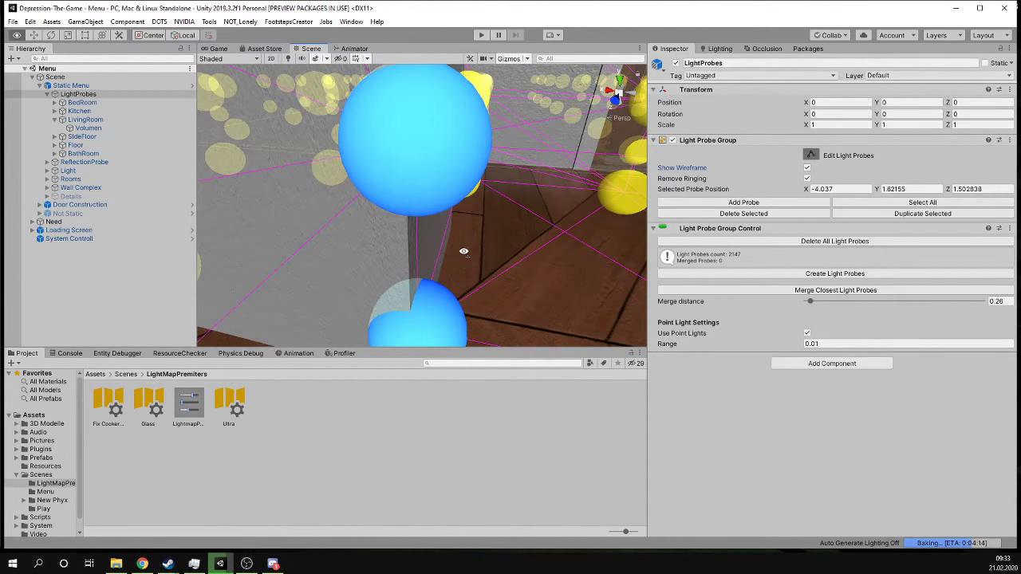
{"action": "right_click_drag", "start_coordinate": [463, 251], "coordinate": [451, 141]}
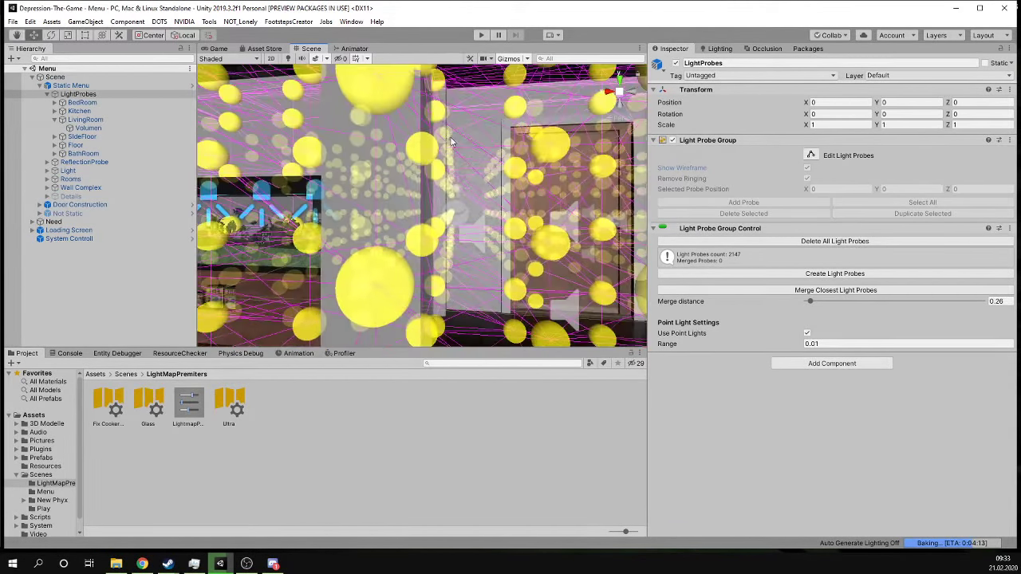
{"action": "key", "text": "ctrl+z"}
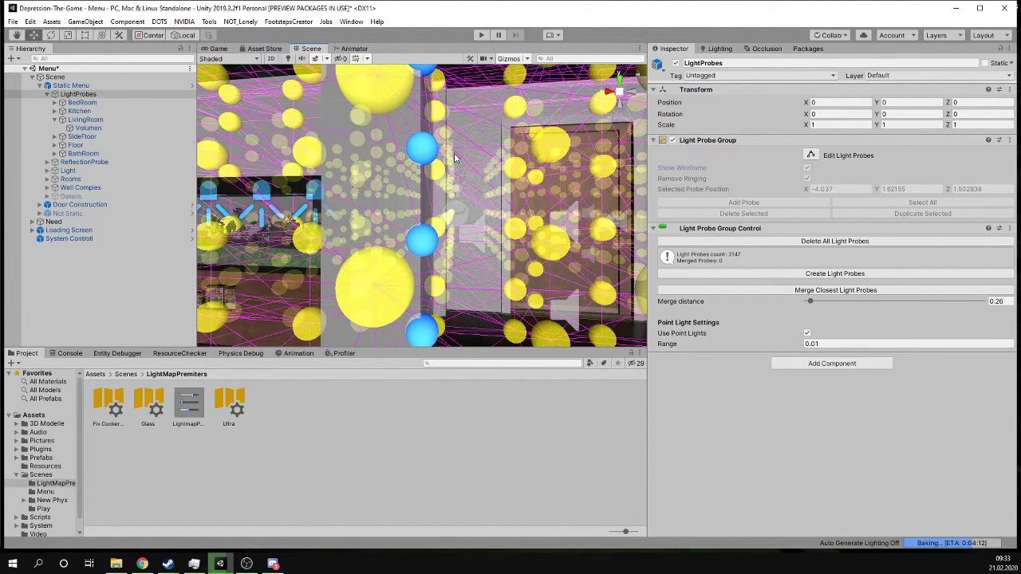
{"action": "right_click_drag", "start_coordinate": [455, 158], "coordinate": [463, 268]}
{"action": "left_click", "coordinate": [449, 224], "text": "shift"}
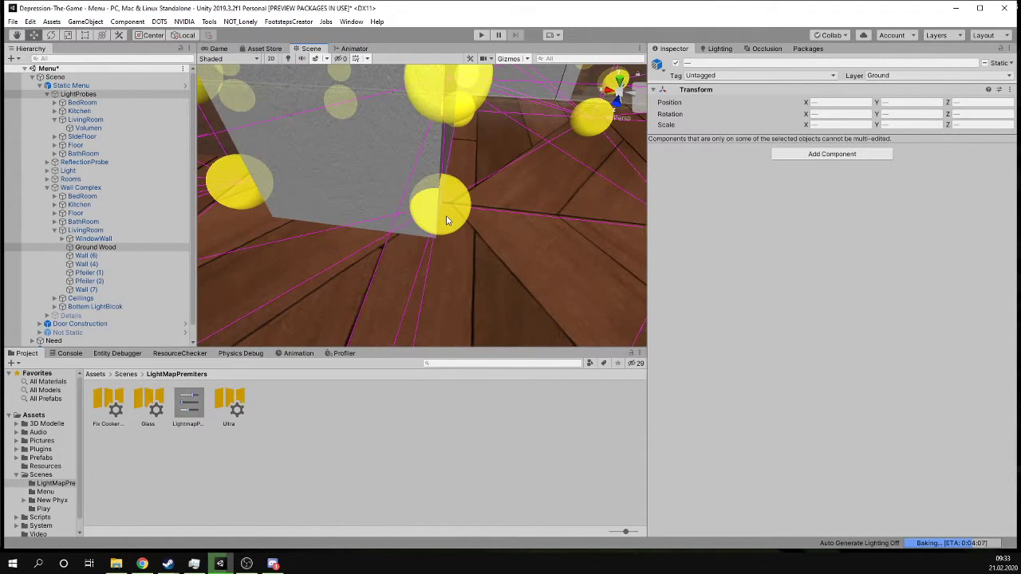
{"action": "left_click", "coordinate": [447, 221]}
{"action": "right_click_drag", "start_coordinate": [445, 216], "coordinate": [460, 131]}
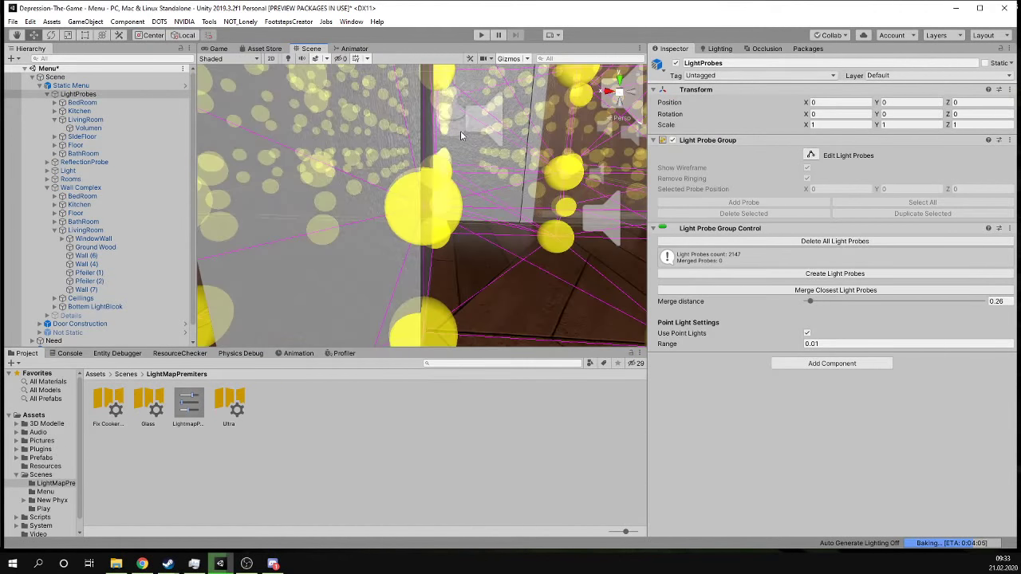
{"action": "right_click_drag", "start_coordinate": [461, 131], "coordinate": [440, 275]}
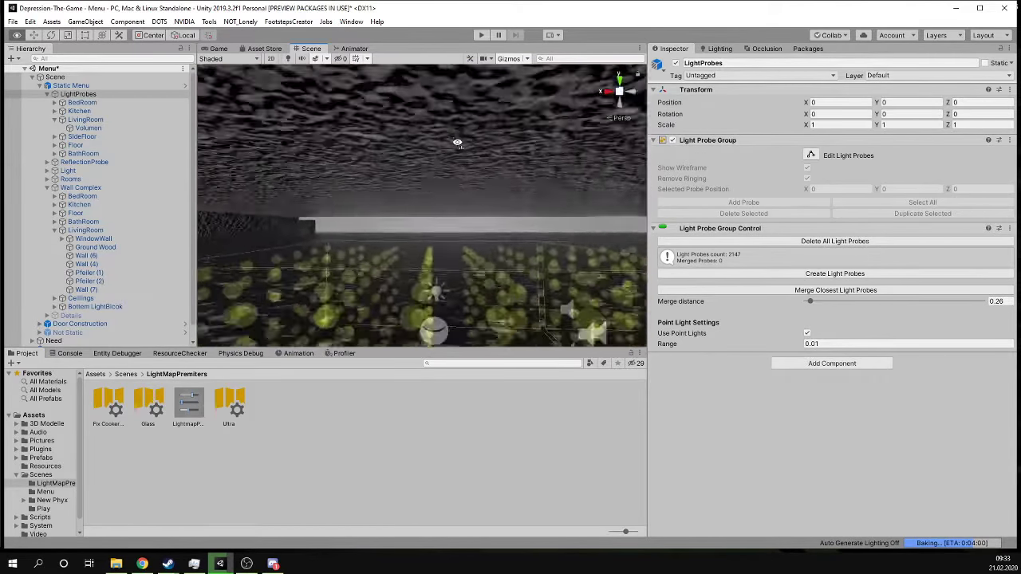
{"action": "mouse_move", "coordinate": [440, 276]}
{"action": "right_mouse_down"}
{"action": "mouse_move", "coordinate": [426, 400]}
{"action": "mouse_move", "coordinate": [372, 384]}
{"action": "mouse_move", "coordinate": [475, 254]}
{"action": "right_mouse_up"}
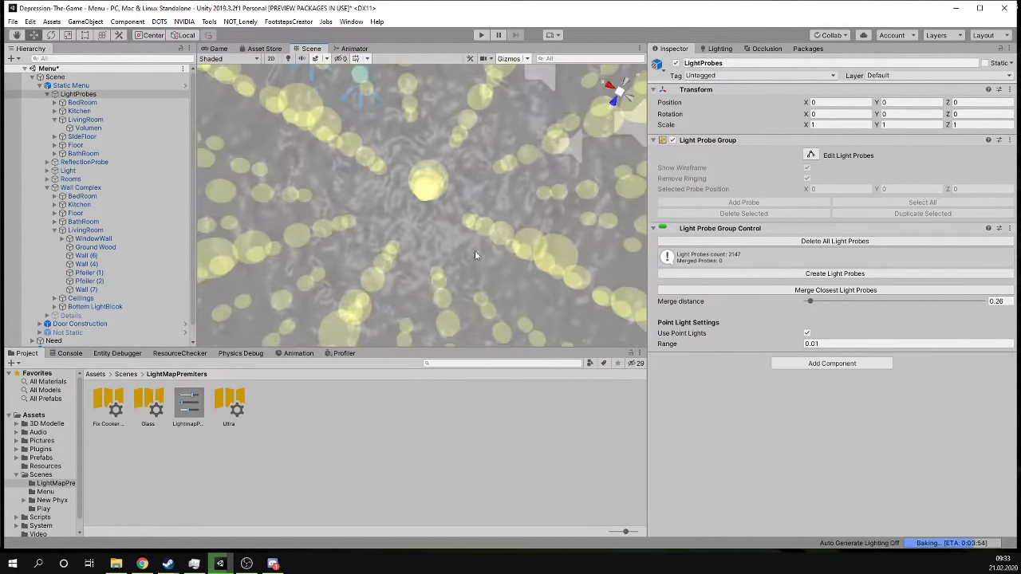
{"action": "left_click", "coordinate": [457, 225]}
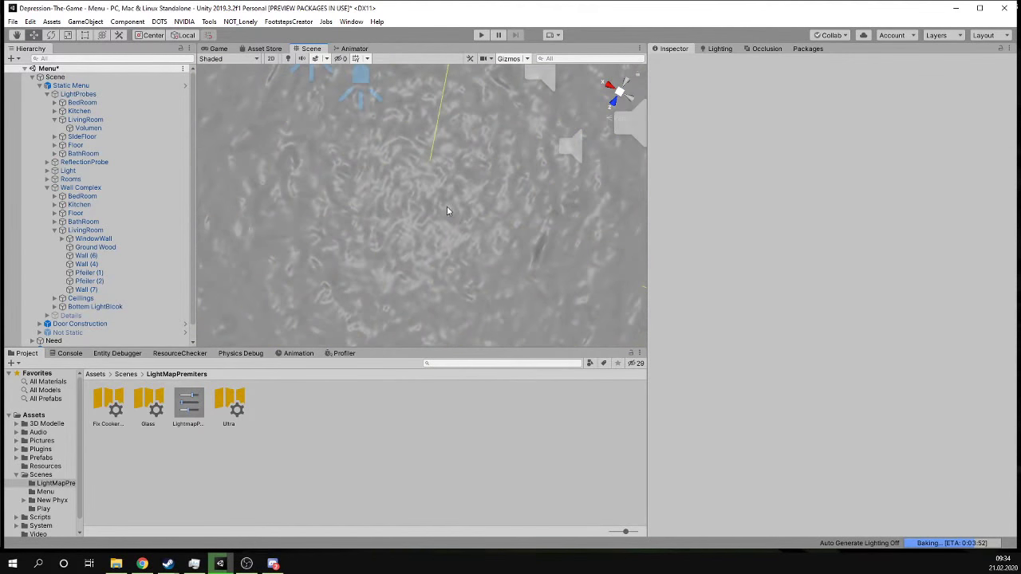
{"action": "key", "text": "ctrl+z"}
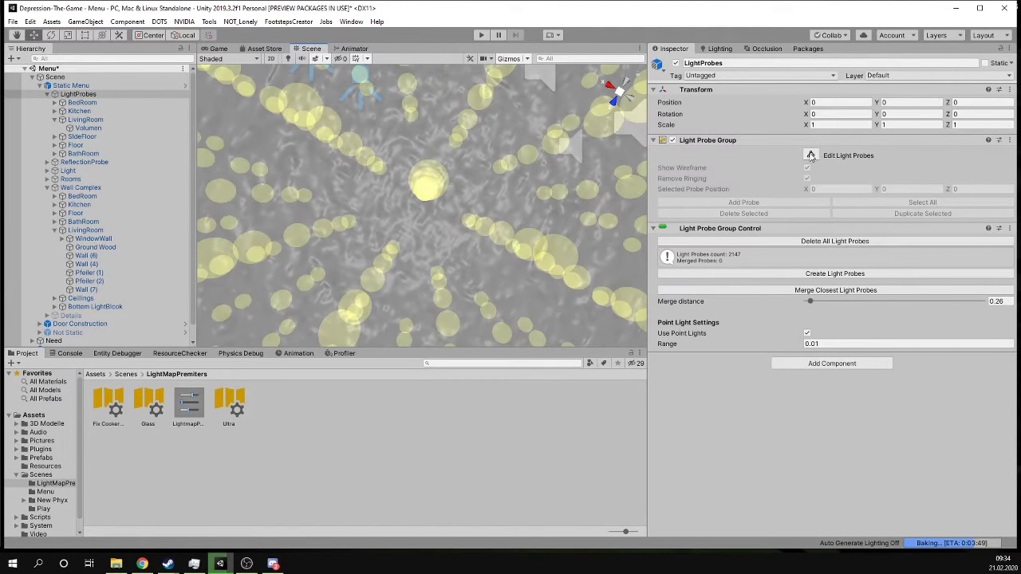
Re-enable Edit Light Probes and fly over for a top-down look at the probe grid.
{"action": "left_click", "coordinate": [810, 157]}
{"action": "scroll", "coordinate": [419, 207], "scroll_direction": "up", "scroll_amount": 3}
{"action": "scroll", "coordinate": [425, 202], "scroll_direction": "up", "scroll_amount": 2}
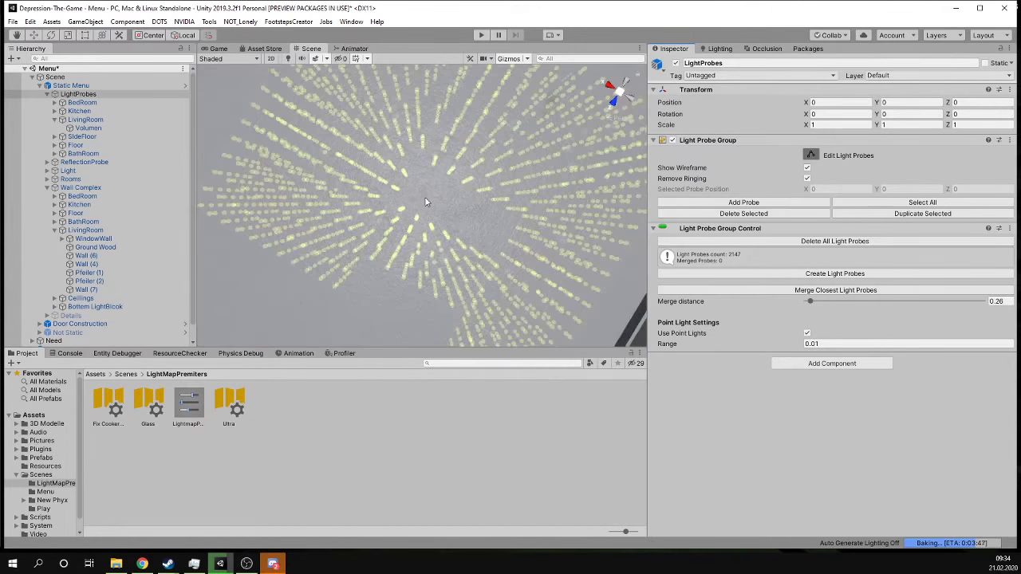
{"action": "scroll", "coordinate": [425, 202], "scroll_direction": "up", "scroll_amount": 5}
{"action": "mouse_move", "coordinate": [425, 202]}
{"action": "right_mouse_down"}
{"action": "mouse_move", "coordinate": [471, 71]}
{"action": "mouse_move", "coordinate": [479, 13]}
{"action": "right_mouse_up"}
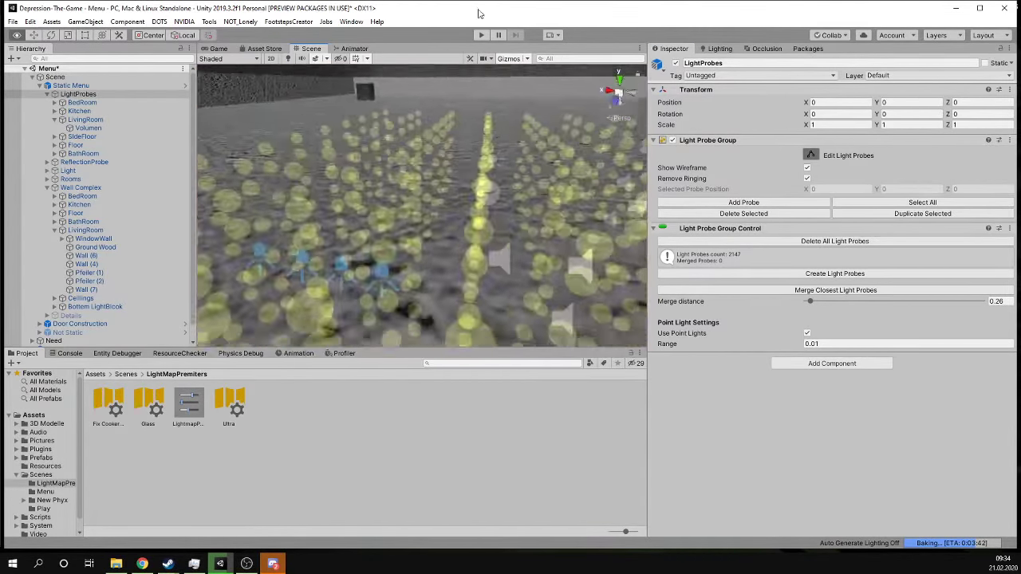
{"action": "mouse_move", "coordinate": [470, 120]}
{"action": "right_mouse_down"}
{"action": "mouse_move", "coordinate": [457, 224]}
{"action": "mouse_move", "coordinate": [255, 39]}
{"action": "right_mouse_up"}
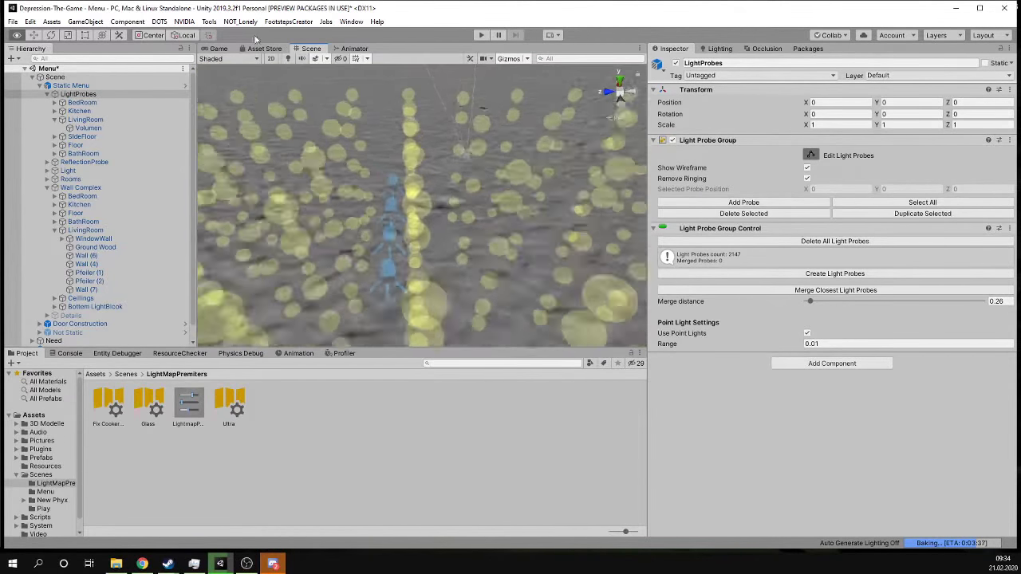
Select two probes in turn and nudge them along Z and slightly along X.
{"action": "left_click_drag", "start_coordinate": [357, 115], "coordinate": [450, 236]}
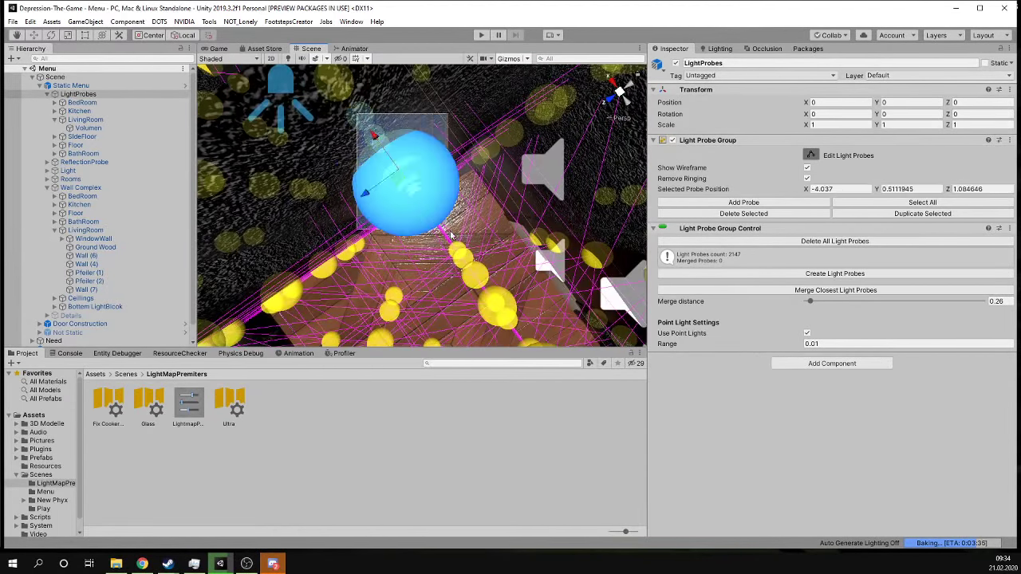
{"action": "left_click_drag", "start_coordinate": [391, 145], "coordinate": [384, 153]}
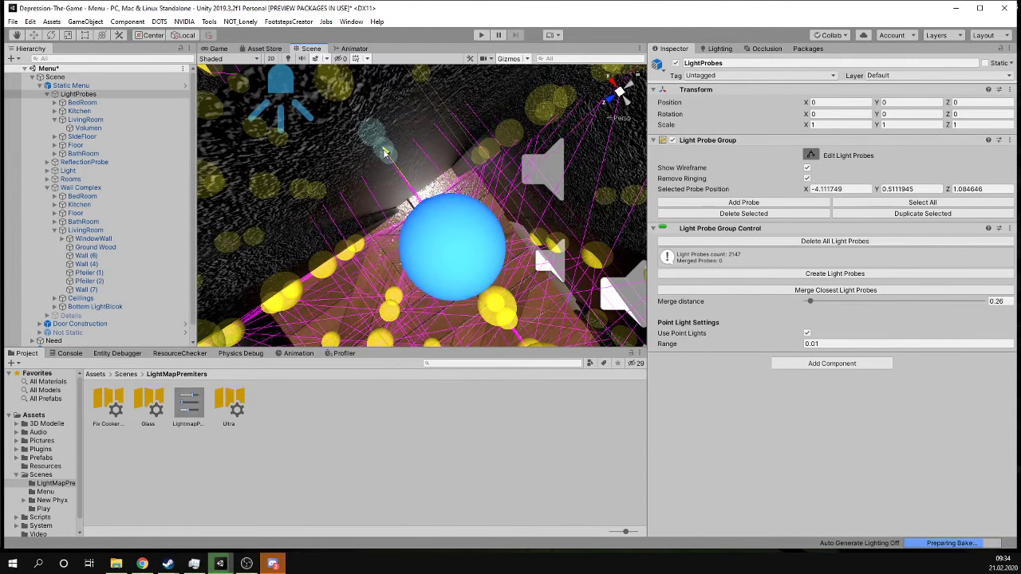
{"action": "mouse_move", "coordinate": [426, 216]}
{"action": "right_mouse_down"}
{"action": "mouse_move", "coordinate": [449, 130]}
{"action": "mouse_move", "coordinate": [347, 159]}
{"action": "mouse_move", "coordinate": [232, 173]}
{"action": "right_mouse_up"}
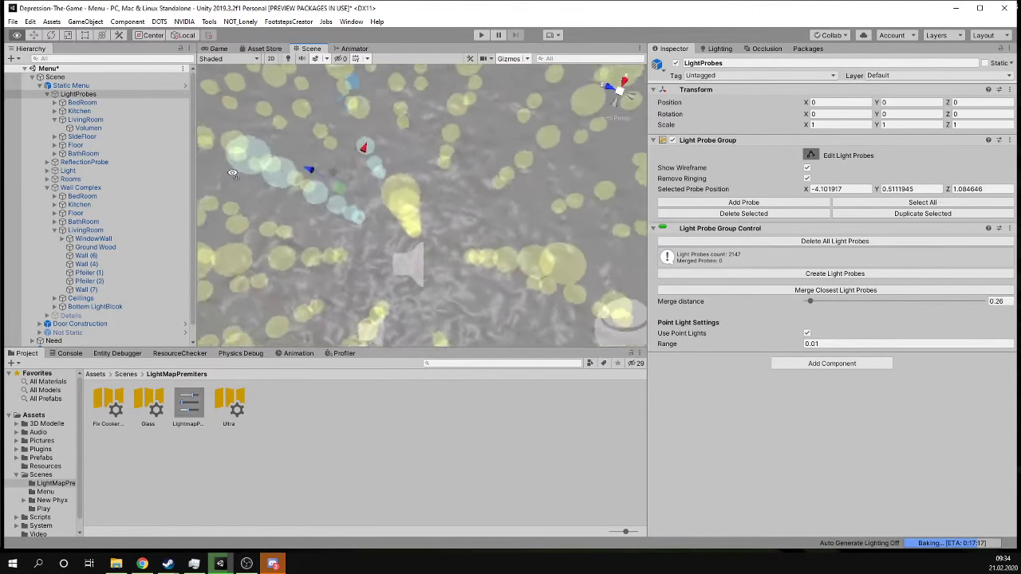
{"action": "right_click_drag", "start_coordinate": [232, 174], "coordinate": [430, 206]}
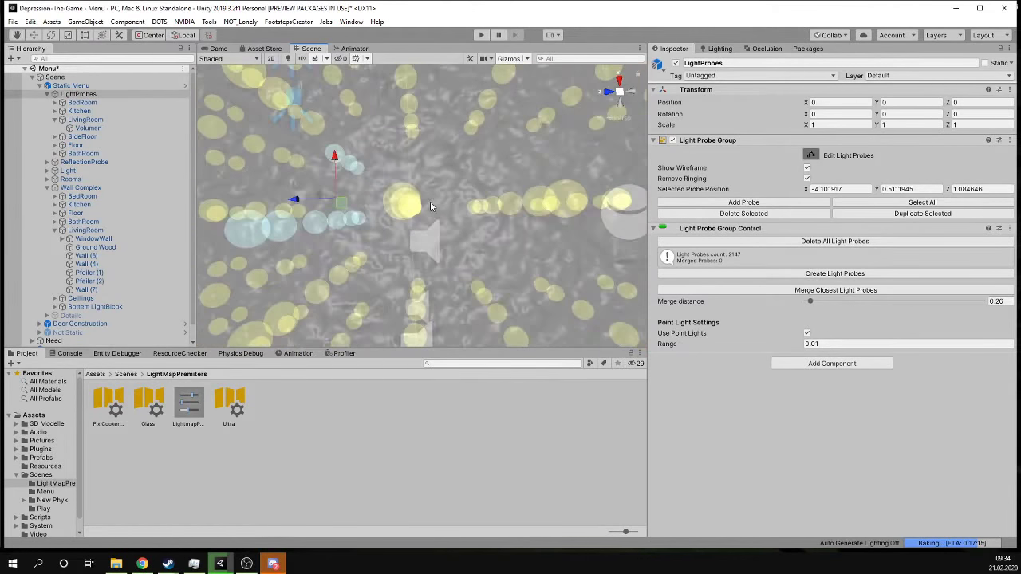
{"action": "left_click", "coordinate": [403, 201]}
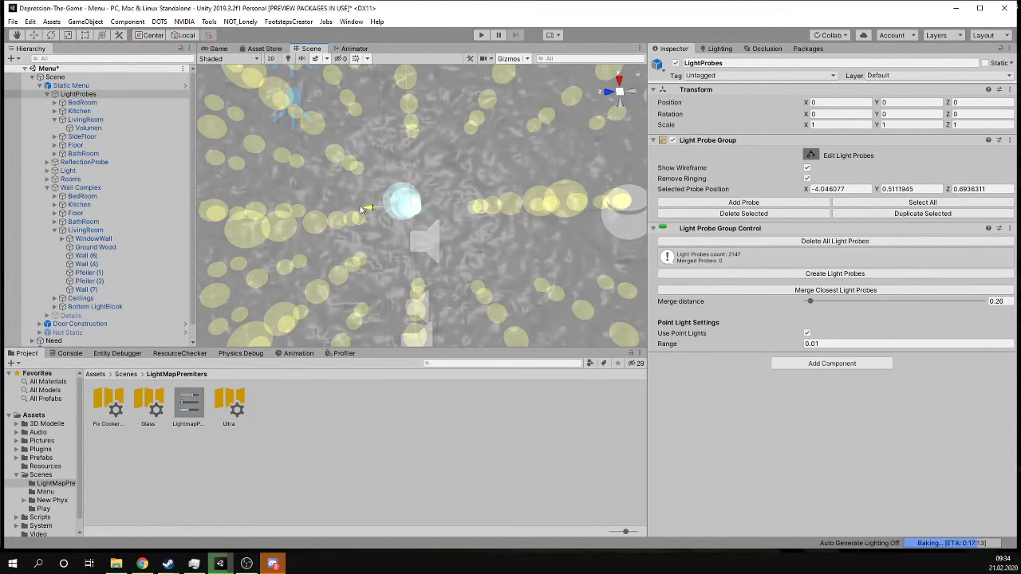
{"action": "left_click_drag", "start_coordinate": [362, 209], "coordinate": [335, 210]}
{"action": "mouse_move", "coordinate": [335, 210]}
{"action": "right_mouse_down"}
{"action": "mouse_move", "coordinate": [558, 167]}
{"action": "mouse_move", "coordinate": [402, 212]}
{"action": "right_mouse_up"}
{"action": "left_click_drag", "start_coordinate": [401, 211], "coordinate": [415, 217]}
{"action": "mouse_move", "coordinate": [414, 217]}
{"action": "right_mouse_down"}
{"action": "mouse_move", "coordinate": [410, 245]}
{"action": "mouse_move", "coordinate": [356, 236]}
{"action": "mouse_move", "coordinate": [324, 151]}
{"action": "right_mouse_up"}
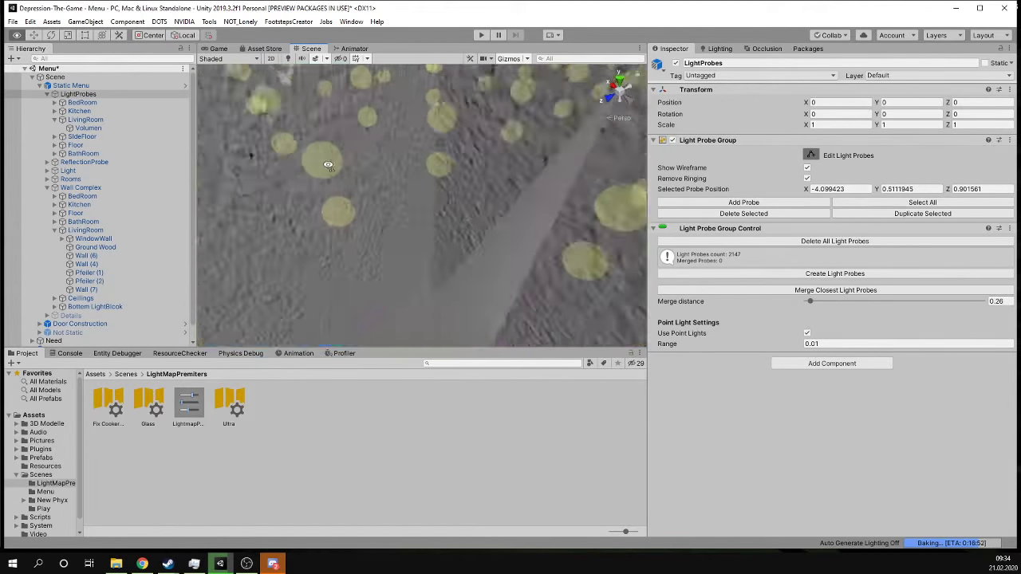
Fly to another spot, select a probe, and move it back along Z and left.
{"action": "mouse_move", "coordinate": [325, 151]}
{"action": "right_mouse_down"}
{"action": "mouse_move", "coordinate": [324, 191]}
{"action": "mouse_move", "coordinate": [546, 218]}
{"action": "mouse_move", "coordinate": [231, 82]}
{"action": "right_mouse_up"}
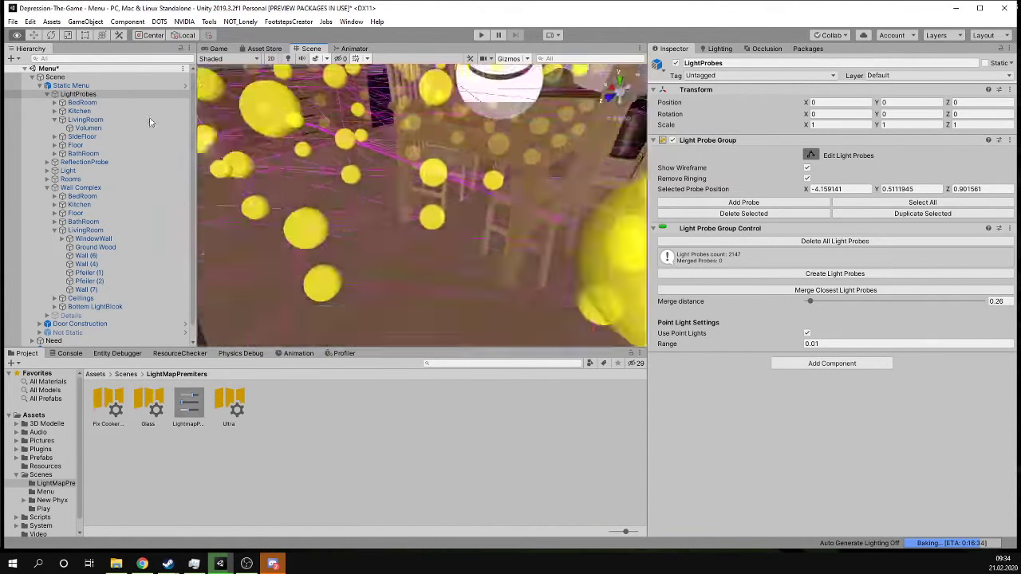
{"action": "mouse_move", "coordinate": [231, 81]}
{"action": "right_mouse_down"}
{"action": "mouse_move", "coordinate": [1005, 211]}
{"action": "mouse_move", "coordinate": [980, 30]}
{"action": "mouse_move", "coordinate": [206, 281]}
{"action": "mouse_move", "coordinate": [596, 287]}
{"action": "mouse_move", "coordinate": [471, 248]}
{"action": "mouse_move", "coordinate": [517, 258]}
{"action": "mouse_move", "coordinate": [406, 194]}
{"action": "right_mouse_up"}
{"action": "scroll", "coordinate": [471, 248], "scroll_direction": "down", "scroll_amount": 2}
{"action": "scroll", "coordinate": [517, 258], "scroll_direction": "down", "scroll_amount": 2}
{"action": "mouse_move", "coordinate": [405, 194]}
{"action": "left_mouse_down"}
{"action": "mouse_move", "coordinate": [481, 257]}
{"action": "mouse_move", "coordinate": [445, 239]}
{"action": "left_mouse_up"}
{"action": "mouse_move", "coordinate": [462, 235]}
{"action": "right_mouse_down"}
{"action": "mouse_move", "coordinate": [442, 101]}
{"action": "mouse_move", "coordinate": [505, 230]}
{"action": "mouse_move", "coordinate": [480, 259]}
{"action": "right_mouse_up"}
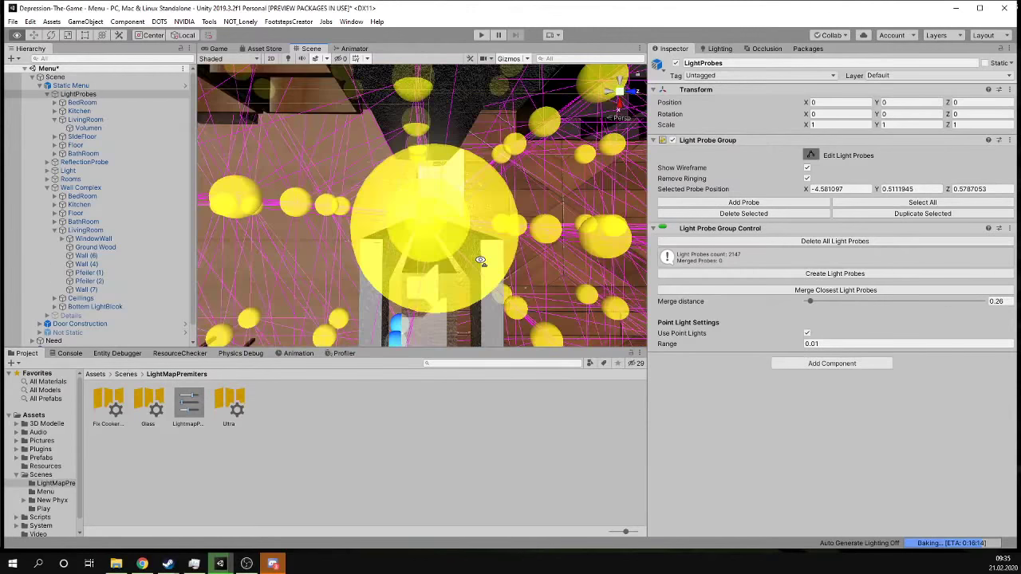
{"action": "right_click_drag", "start_coordinate": [480, 259], "coordinate": [444, 225]}
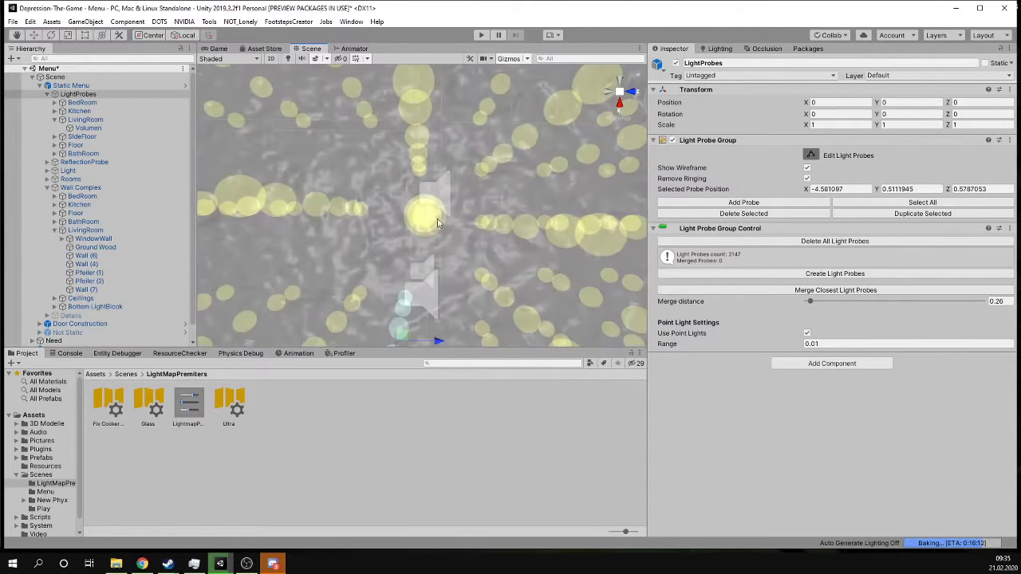
{"action": "left_click_drag", "start_coordinate": [466, 217], "coordinate": [437, 217]}
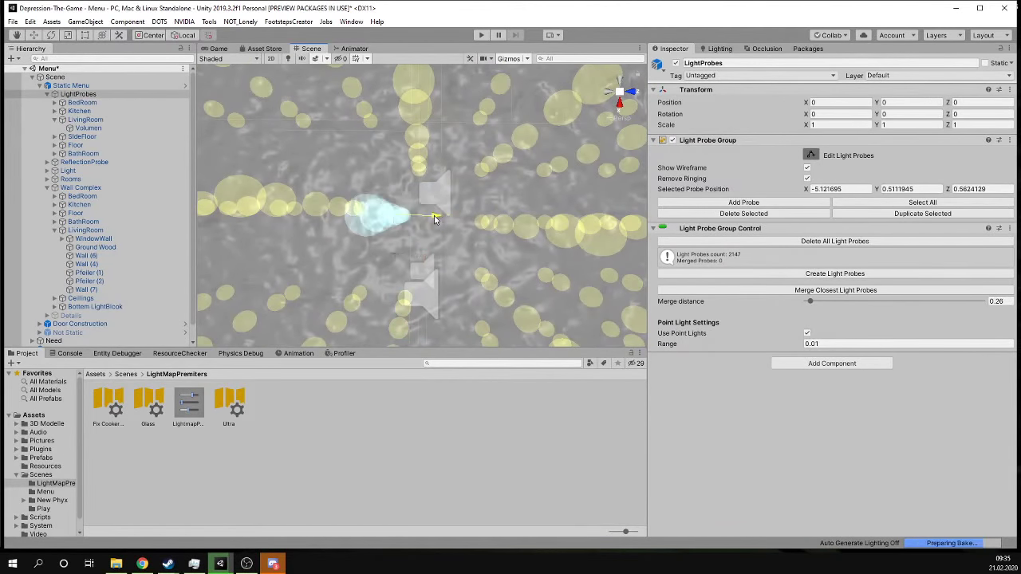
Reposition the selected probe beside the room's wall, then return to a top-down view.
{"action": "mouse_move", "coordinate": [439, 234]}
{"action": "right_mouse_down"}
{"action": "mouse_move", "coordinate": [481, 150]}
{"action": "mouse_move", "coordinate": [492, 238]}
{"action": "right_mouse_up"}
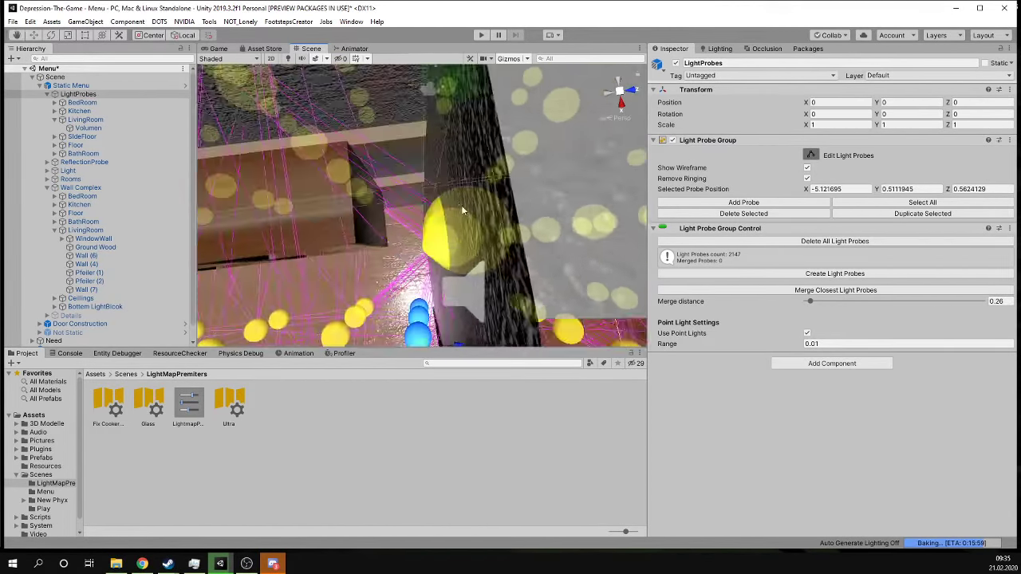
{"action": "right_click_drag", "start_coordinate": [492, 238], "coordinate": [465, 241]}
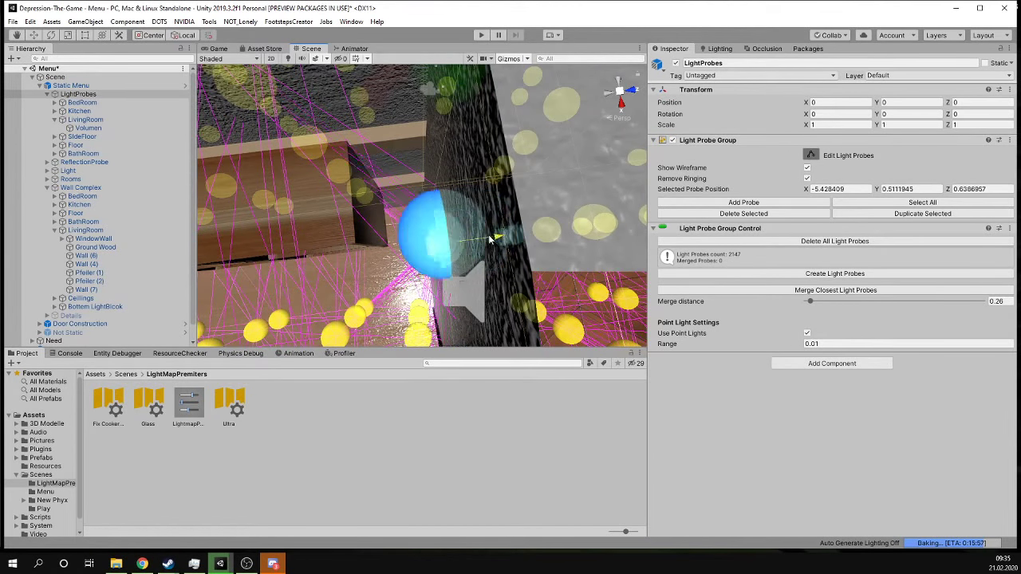
{"action": "mouse_move", "coordinate": [465, 238]}
{"action": "left_mouse_down"}
{"action": "mouse_move", "coordinate": [488, 239]}
{"action": "mouse_move", "coordinate": [471, 240]}
{"action": "left_mouse_up"}
{"action": "mouse_move", "coordinate": [470, 240]}
{"action": "right_mouse_down"}
{"action": "mouse_move", "coordinate": [453, 226]}
{"action": "mouse_move", "coordinate": [399, 267]}
{"action": "right_mouse_up"}
{"action": "scroll", "coordinate": [453, 226], "scroll_direction": "down", "scroll_amount": 3}
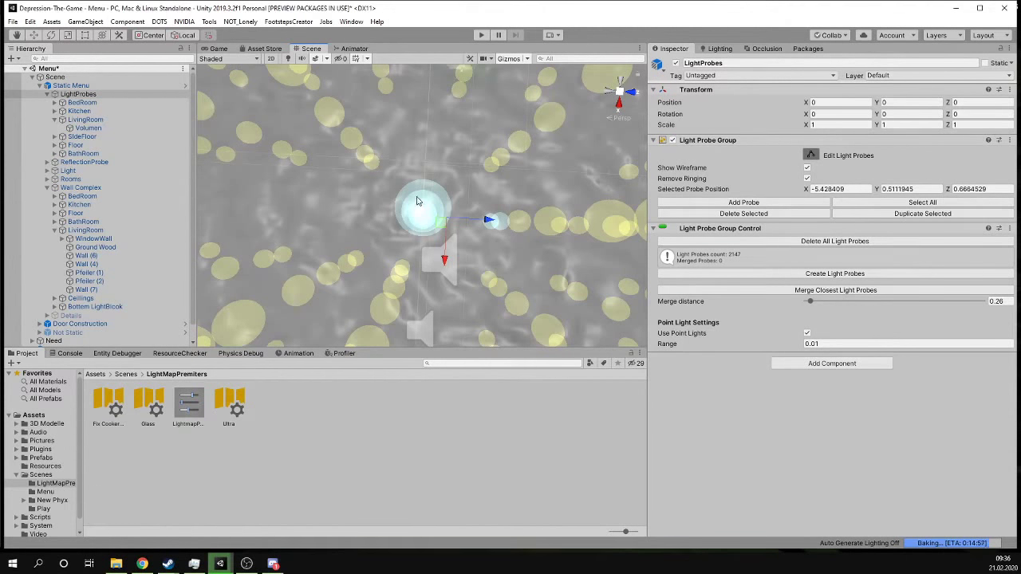
Nudge three probes along Z and X, leaving one at X -6.048, Z 0.946.
{"action": "left_click_drag", "start_coordinate": [395, 174], "coordinate": [447, 238]}
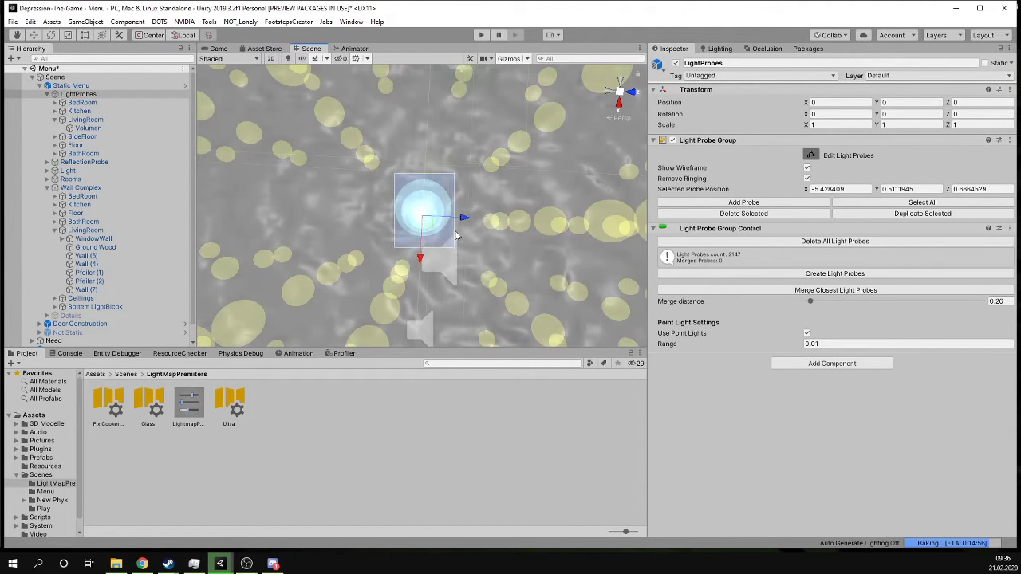
{"action": "mouse_move", "coordinate": [459, 221]}
{"action": "left_mouse_down", "text": "alt"}
{"action": "mouse_move", "coordinate": [640, 170]}
{"action": "mouse_move", "coordinate": [495, 208]}
{"action": "left_mouse_up", "text": "alt"}
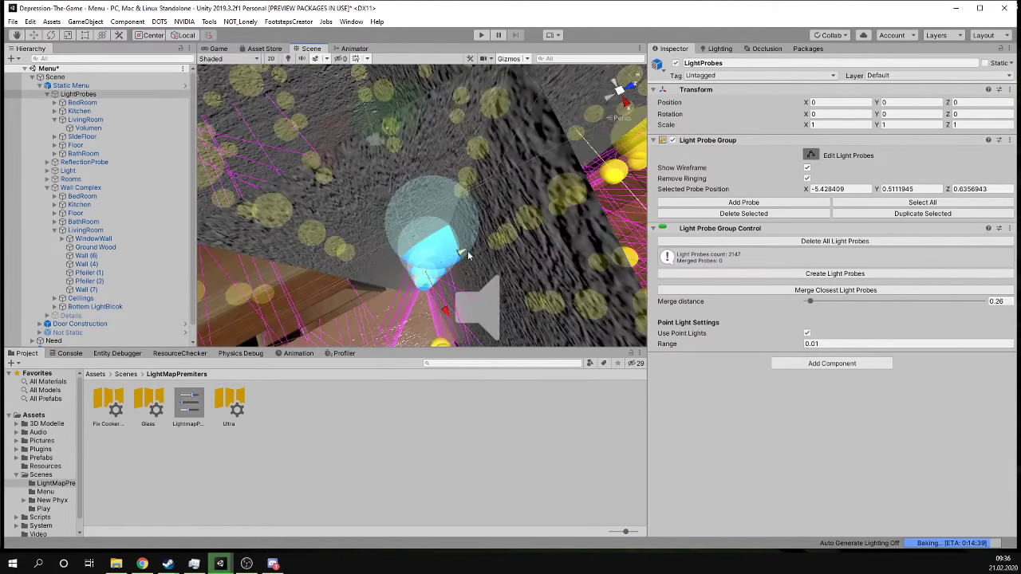
{"action": "mouse_move", "coordinate": [439, 263]}
{"action": "left_mouse_down"}
{"action": "mouse_move", "coordinate": [426, 319]}
{"action": "mouse_move", "coordinate": [425, 243]}
{"action": "mouse_move", "coordinate": [564, 293]}
{"action": "mouse_move", "coordinate": [598, 361]}
{"action": "mouse_move", "coordinate": [608, 327]}
{"action": "mouse_move", "coordinate": [447, 223]}
{"action": "mouse_move", "coordinate": [518, 238]}
{"action": "mouse_move", "coordinate": [484, 238]}
{"action": "mouse_move", "coordinate": [479, 125]}
{"action": "mouse_move", "coordinate": [400, 259]}
{"action": "mouse_move", "coordinate": [387, 308]}
{"action": "mouse_move", "coordinate": [399, 183]}
{"action": "left_mouse_up"}
{"action": "left_click", "coordinate": [431, 211]}
{"action": "key", "text": "f"}
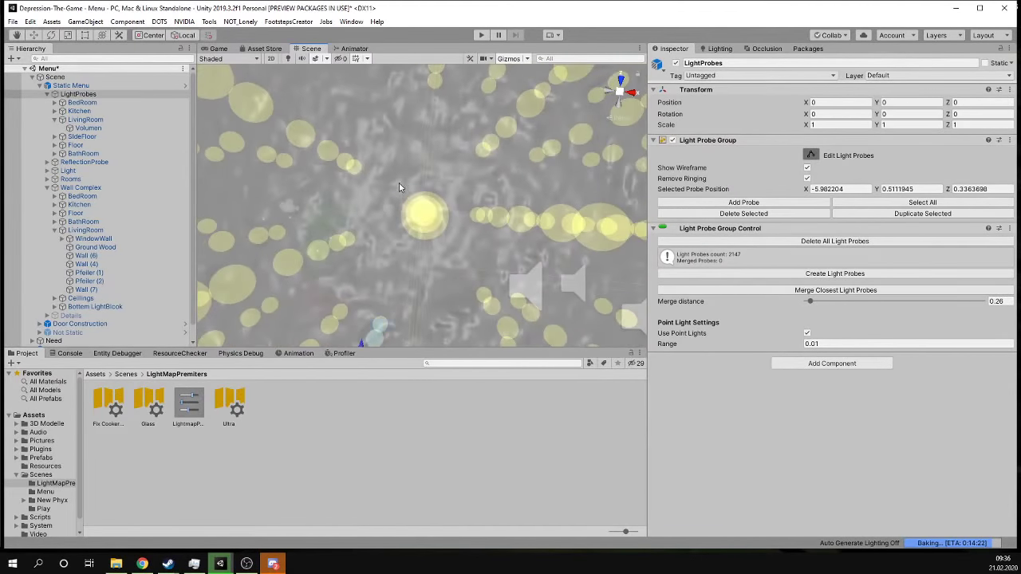
{"action": "left_click", "coordinate": [423, 211]}
{"action": "mouse_move", "coordinate": [455, 226]}
{"action": "left_mouse_down"}
{"action": "mouse_move", "coordinate": [423, 220]}
{"action": "mouse_move", "coordinate": [441, 205]}
{"action": "mouse_move", "coordinate": [525, 218]}
{"action": "mouse_move", "coordinate": [492, 214]}
{"action": "mouse_move", "coordinate": [442, 174]}
{"action": "mouse_move", "coordinate": [445, 203]}
{"action": "left_mouse_up"}
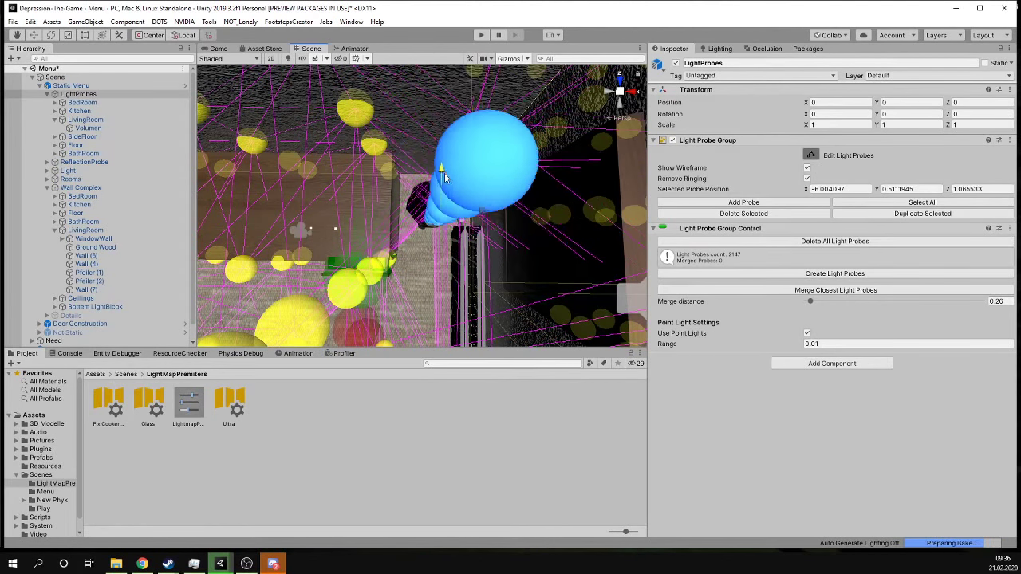
{"action": "mouse_move", "coordinate": [445, 202]}
{"action": "left_mouse_down"}
{"action": "mouse_move", "coordinate": [466, 247]}
{"action": "mouse_move", "coordinate": [264, 149]}
{"action": "mouse_move", "coordinate": [214, 146]}
{"action": "mouse_move", "coordinate": [184, 189]}
{"action": "mouse_move", "coordinate": [194, 271]}
{"action": "mouse_move", "coordinate": [183, 275]}
{"action": "left_mouse_up"}
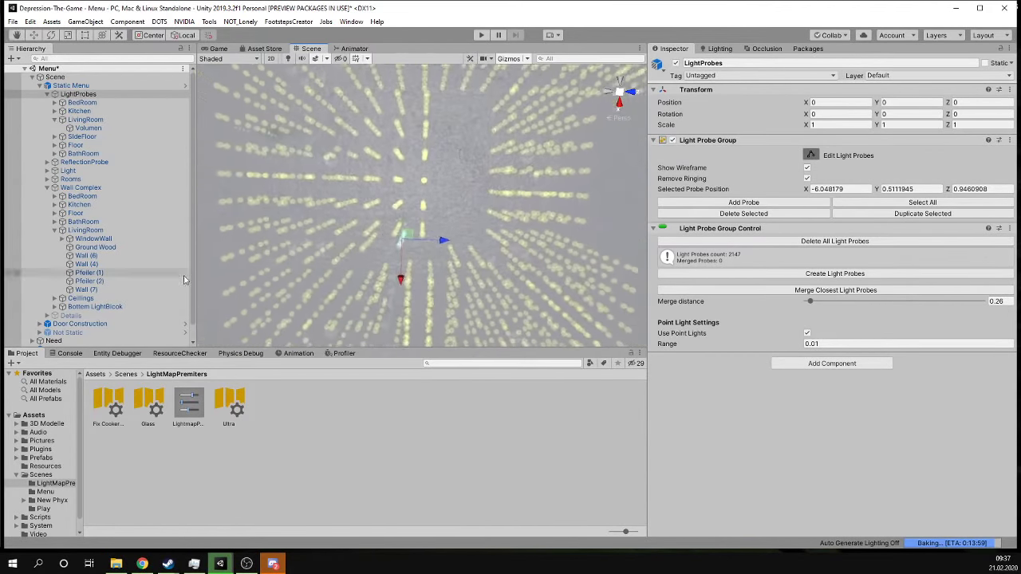
Box-select a column of light probes and shift it to a lower Z position.
{"action": "left_click", "coordinate": [416, 120]}
{"action": "left_click_drag", "start_coordinate": [434, 211], "coordinate": [435, 254]}
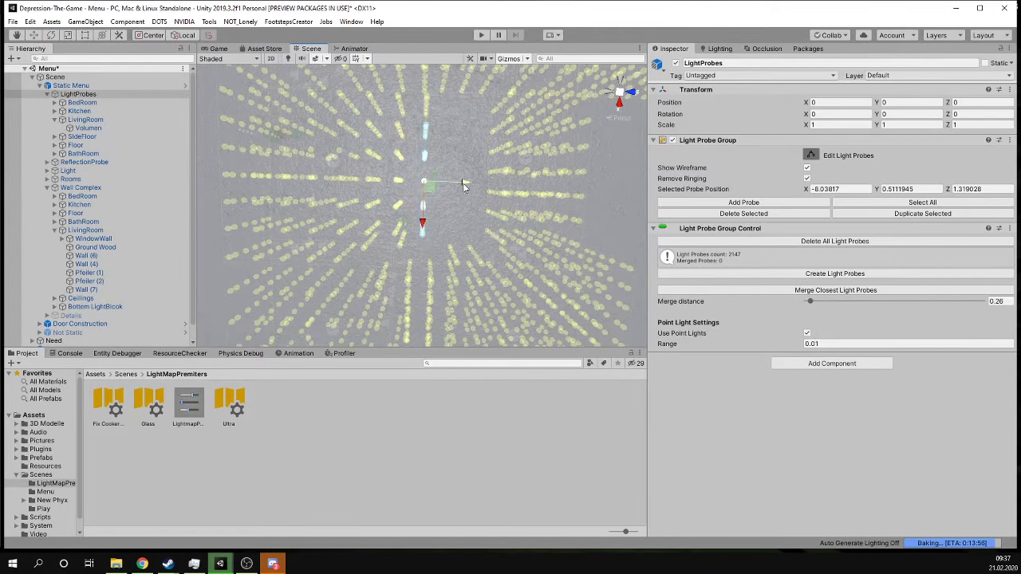
{"action": "mouse_move", "coordinate": [460, 183]}
{"action": "left_mouse_down"}
{"action": "mouse_move", "coordinate": [404, 226]}
{"action": "mouse_move", "coordinate": [349, 243]}
{"action": "mouse_move", "coordinate": [393, 204]}
{"action": "mouse_move", "coordinate": [771, 97]}
{"action": "left_mouse_up"}
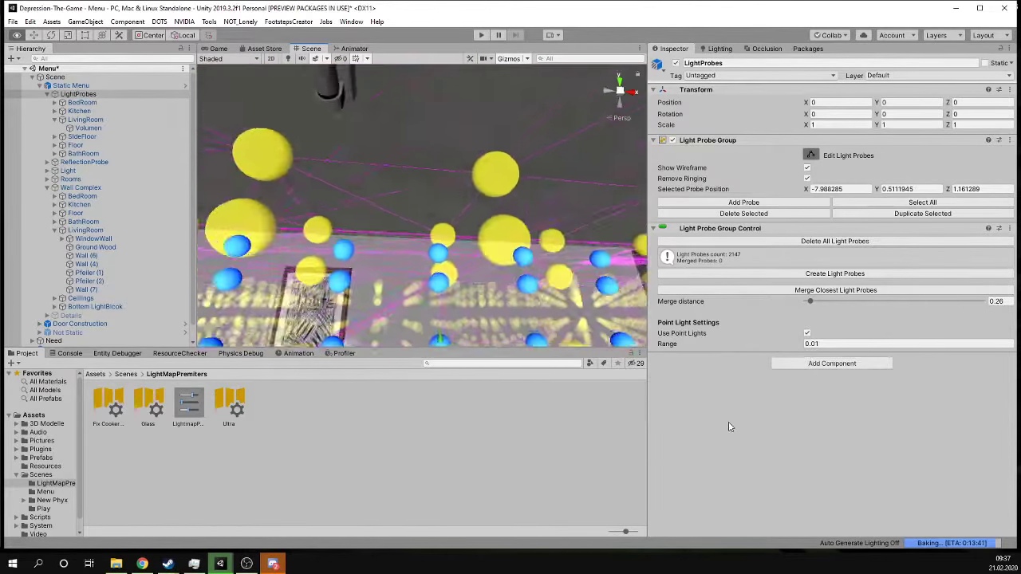
Fly through the room to review the probe layout over the bed and walls.
{"action": "mouse_move", "coordinate": [479, 187]}
{"action": "left_mouse_down", "text": "alt"}
{"action": "mouse_move", "coordinate": [447, 200]}
{"action": "mouse_move", "coordinate": [459, 225]}
{"action": "mouse_move", "coordinate": [431, 241]}
{"action": "mouse_move", "coordinate": [435, 227]}
{"action": "left_mouse_up", "text": "alt"}
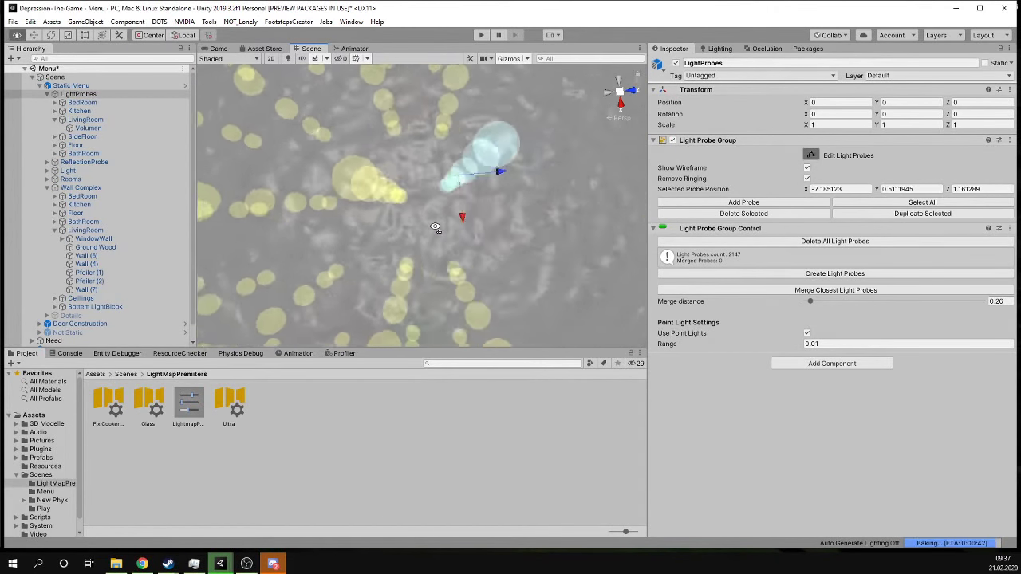
{"action": "left_click_drag", "start_coordinate": [704, 139], "coordinate": [670, 83], "text": "alt"}
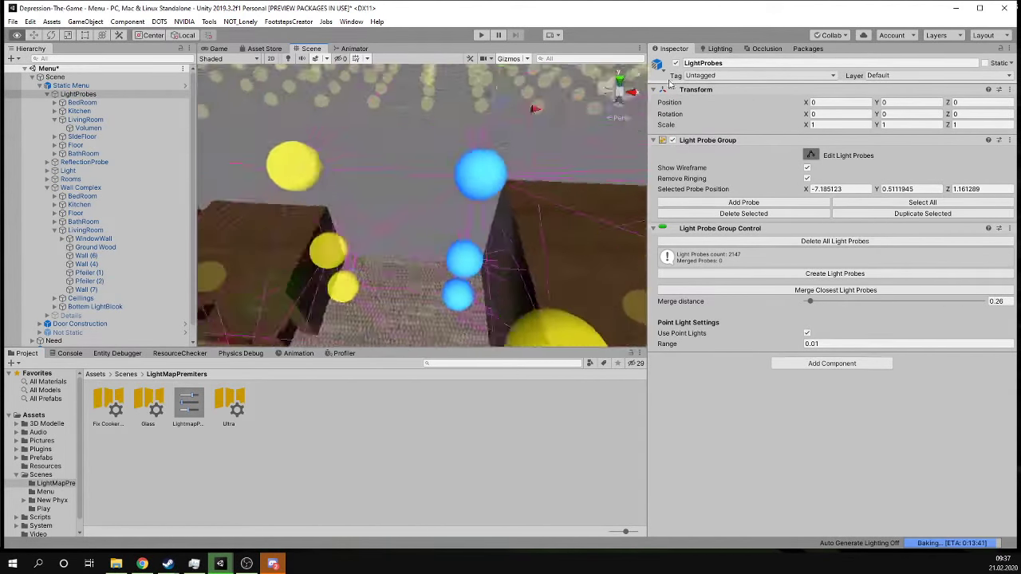
{"action": "left_click_drag", "start_coordinate": [592, 91], "coordinate": [630, 69], "text": "alt"}
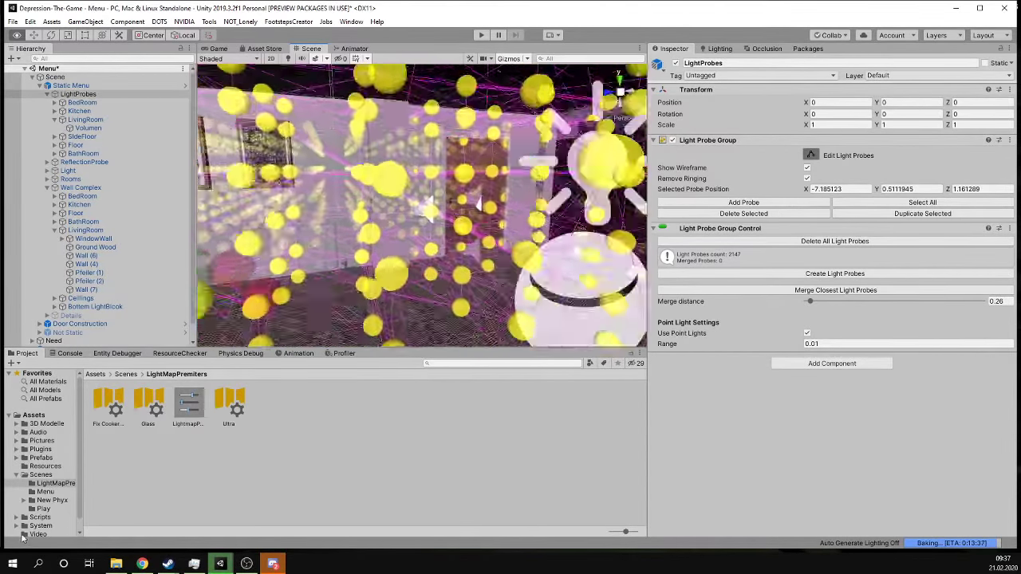
{"action": "key", "text": "Up"}
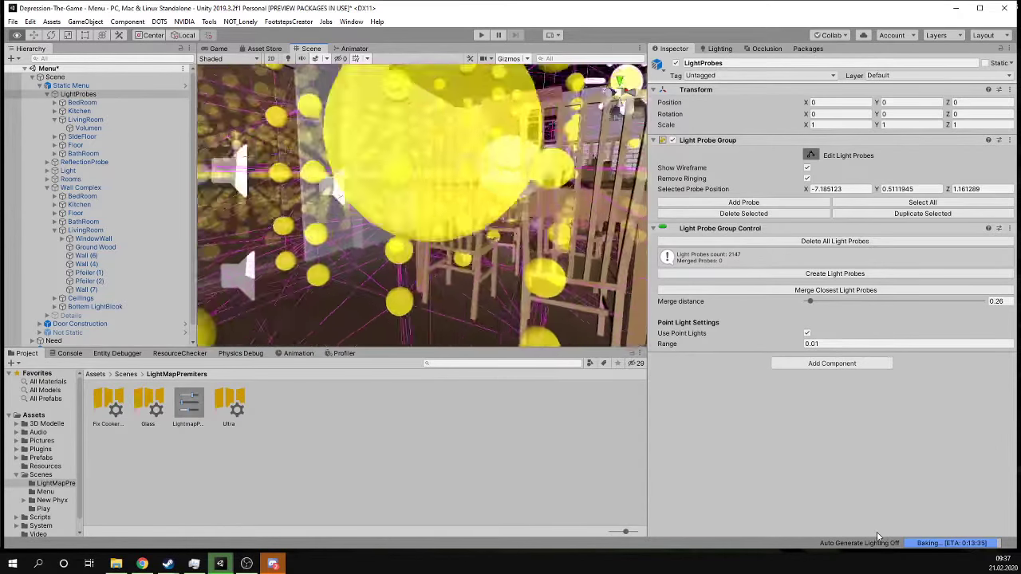
{"action": "key", "text": "Up"}
{"action": "left_click_drag", "start_coordinate": [503, 227], "coordinate": [696, 70], "text": "alt"}
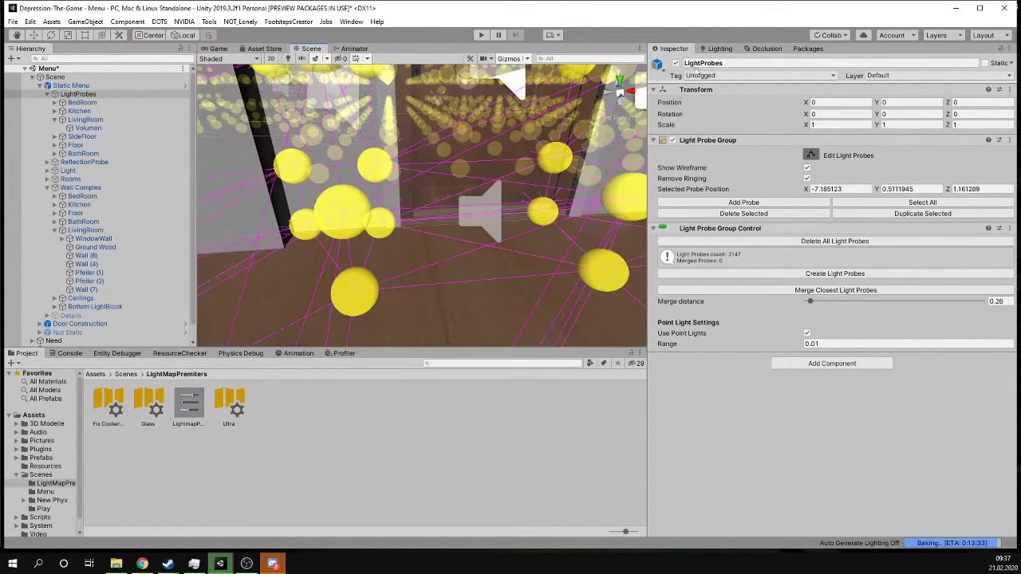
{"action": "left_click_drag", "start_coordinate": [527, 181], "coordinate": [259, 385], "text": "alt"}
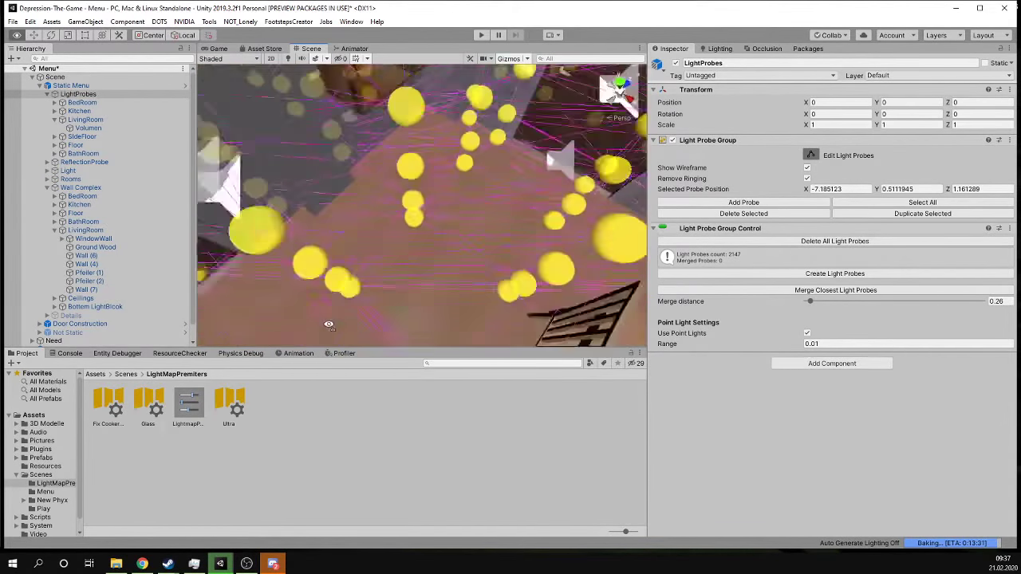
{"action": "key", "text": "Up"}
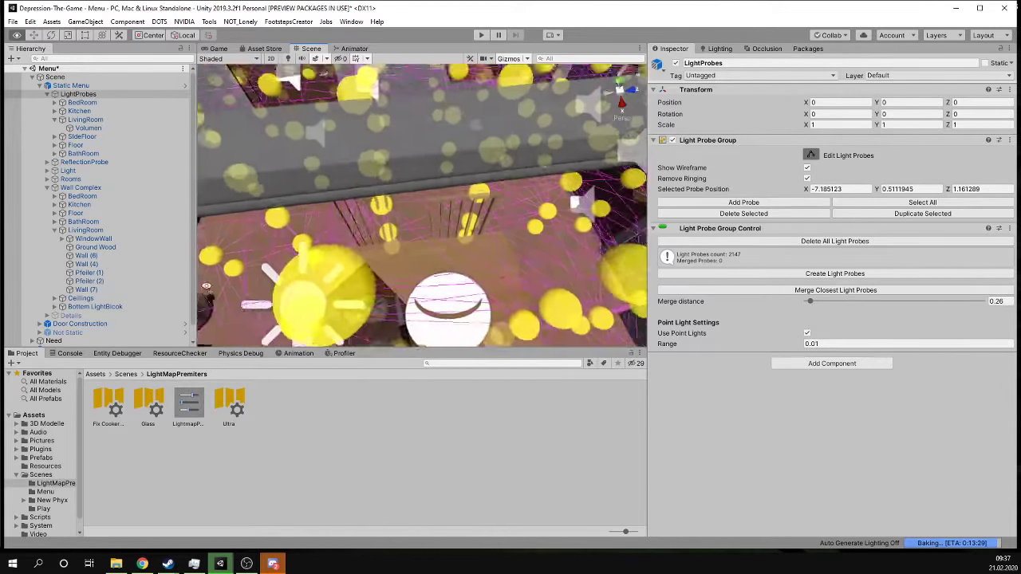
{"action": "mouse_move", "coordinate": [399, 240]}
{"action": "left_mouse_down", "text": "alt"}
{"action": "mouse_move", "coordinate": [433, 343]}
{"action": "mouse_move", "coordinate": [468, 266]}
{"action": "mouse_move", "coordinate": [458, 356]}
{"action": "mouse_move", "coordinate": [451, 292]}
{"action": "mouse_move", "coordinate": [388, 177]}
{"action": "left_mouse_up", "text": "alt"}
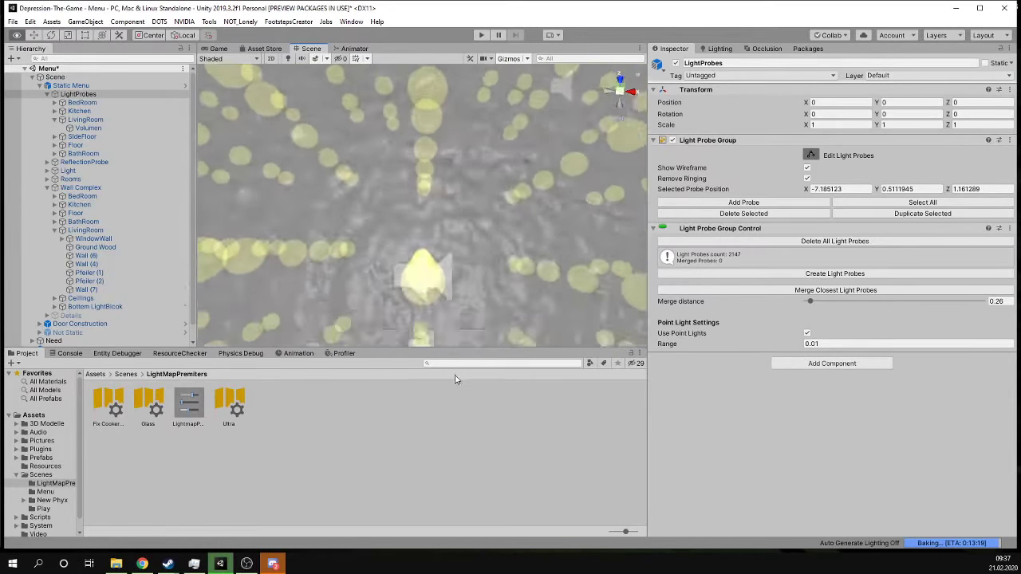
Box-select a probe column and slide it left to about X -5.98.
{"action": "left_click_drag", "start_coordinate": [408, 127], "coordinate": [443, 227]}
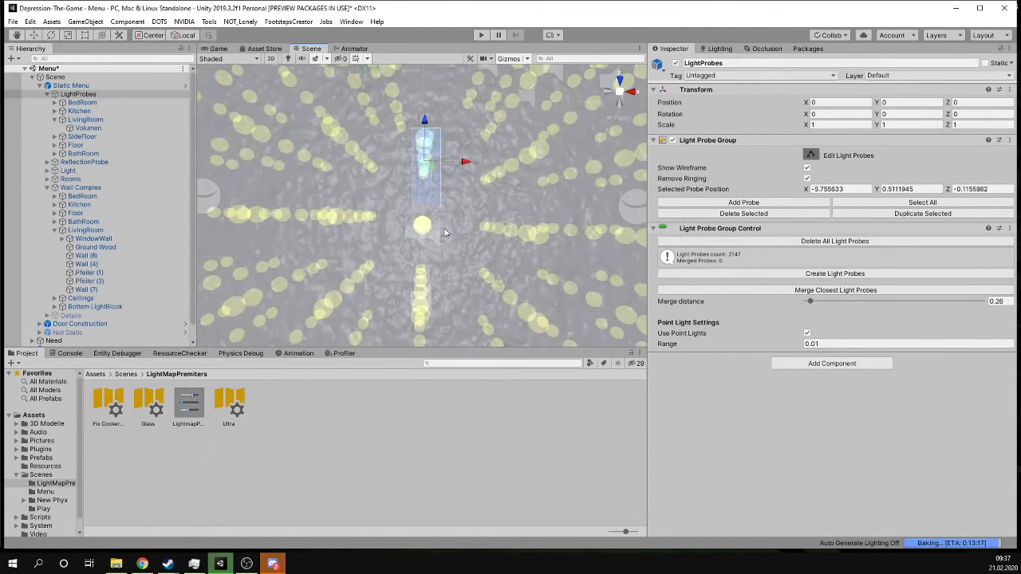
{"action": "mouse_move", "coordinate": [461, 194]}
{"action": "left_mouse_down"}
{"action": "mouse_move", "coordinate": [428, 198]}
{"action": "mouse_move", "coordinate": [500, 163]}
{"action": "mouse_move", "coordinate": [432, 194]}
{"action": "mouse_move", "coordinate": [424, 162]}
{"action": "mouse_move", "coordinate": [457, 339]}
{"action": "left_mouse_up"}
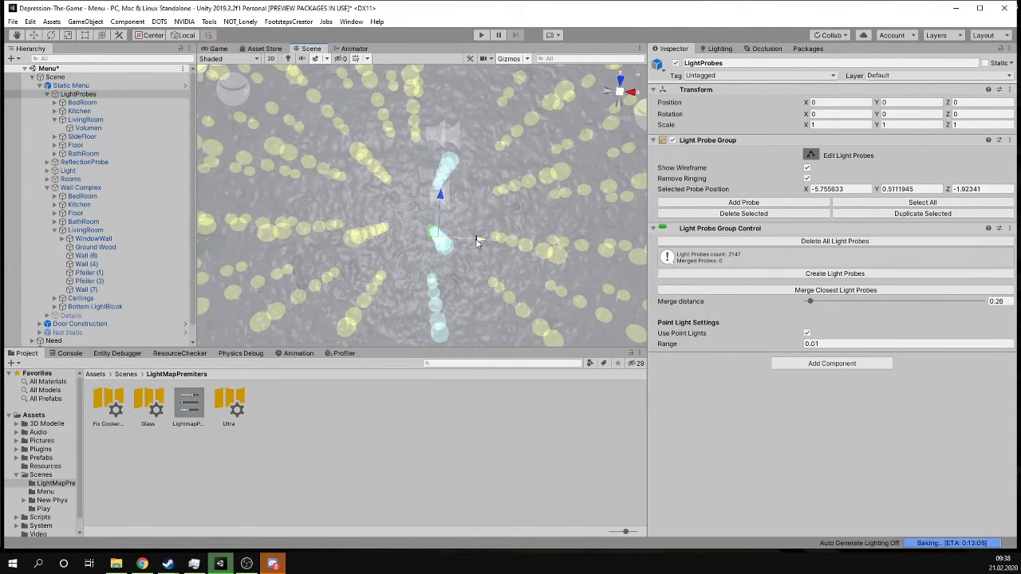
{"action": "mouse_move", "coordinate": [476, 242]}
{"action": "left_mouse_down"}
{"action": "mouse_move", "coordinate": [445, 239]}
{"action": "mouse_move", "coordinate": [500, 189]}
{"action": "mouse_move", "coordinate": [742, 128]}
{"action": "mouse_move", "coordinate": [527, 187]}
{"action": "mouse_move", "coordinate": [386, 137]}
{"action": "mouse_move", "coordinate": [625, 91]}
{"action": "left_mouse_up"}
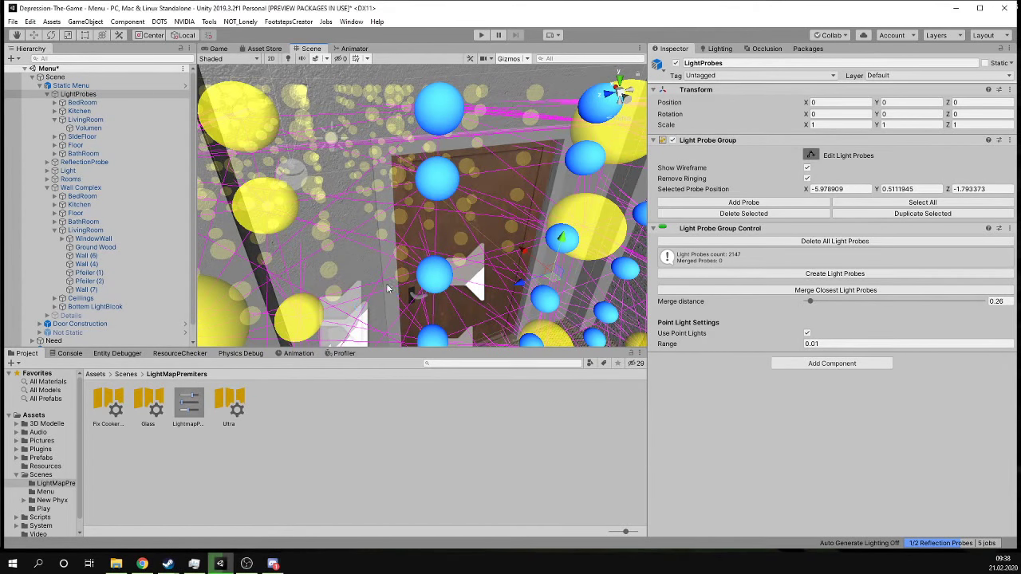
Fly to a top-down view of the grid and box-select another vertical probe column.
{"action": "mouse_move", "coordinate": [428, 275]}
{"action": "right_mouse_down"}
{"action": "mouse_move", "coordinate": [513, 246]}
{"action": "mouse_move", "coordinate": [627, 405]}
{"action": "mouse_move", "coordinate": [23, 294]}
{"action": "right_mouse_up"}
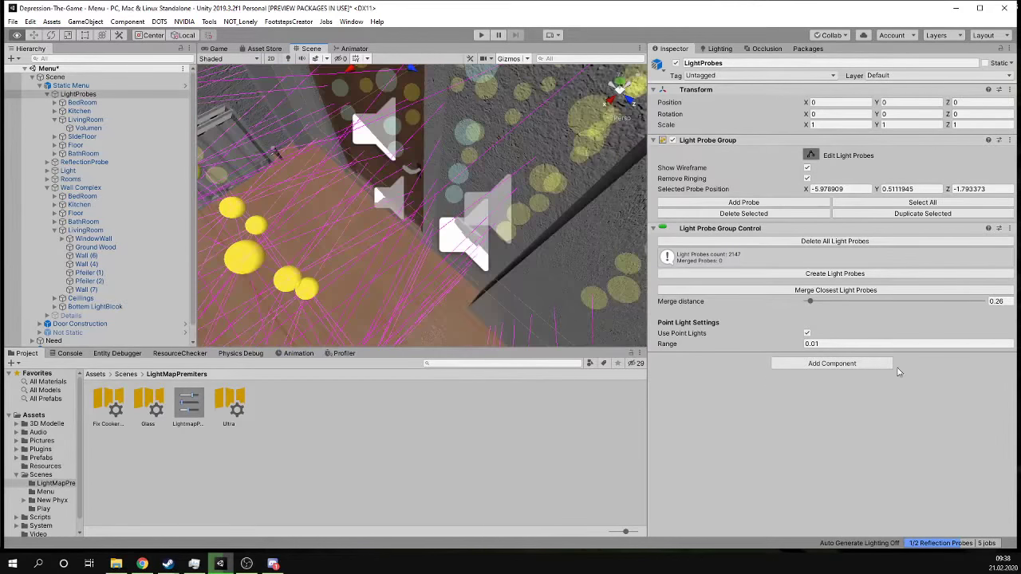
{"action": "right_click_drag", "start_coordinate": [415, 264], "coordinate": [248, 229]}
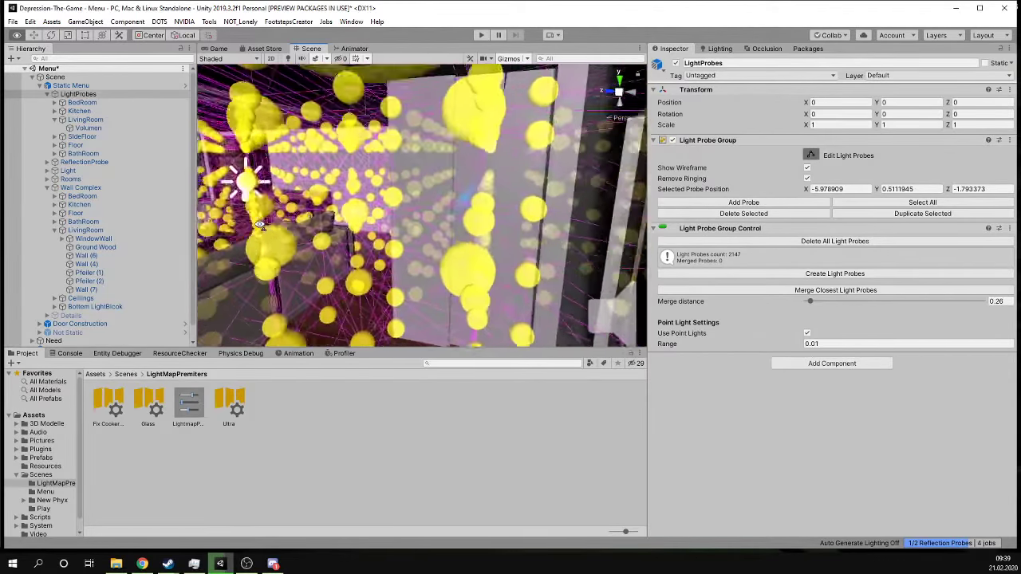
{"action": "mouse_move", "coordinate": [248, 229]}
{"action": "right_mouse_down"}
{"action": "mouse_move", "coordinate": [36, 214]}
{"action": "mouse_move", "coordinate": [951, 180]}
{"action": "mouse_move", "coordinate": [40, 449]}
{"action": "right_mouse_up"}
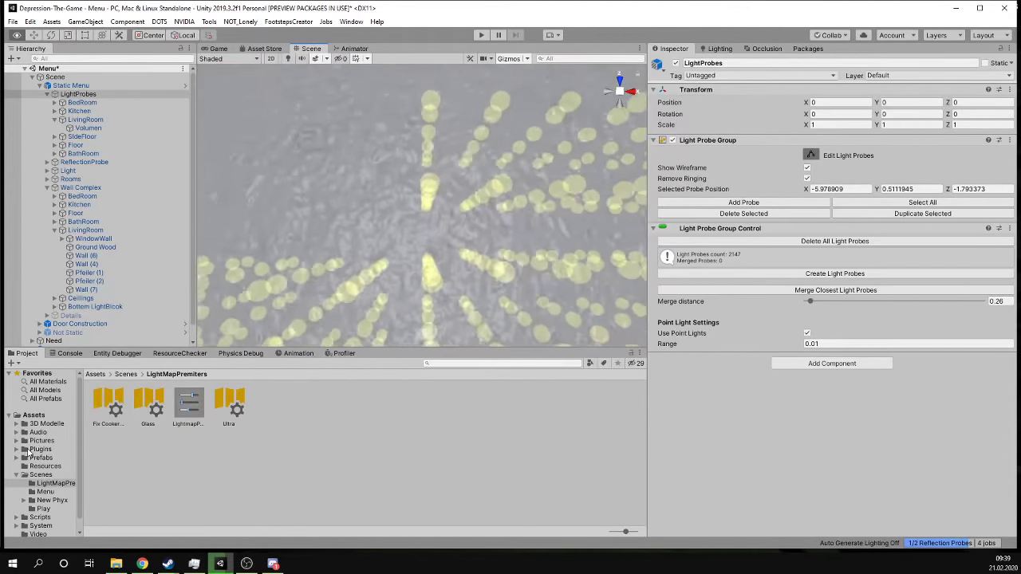
{"action": "right_click_drag", "start_coordinate": [40, 449], "coordinate": [401, 163]}
{"action": "left_click_drag", "start_coordinate": [408, 126], "coordinate": [424, 254]}
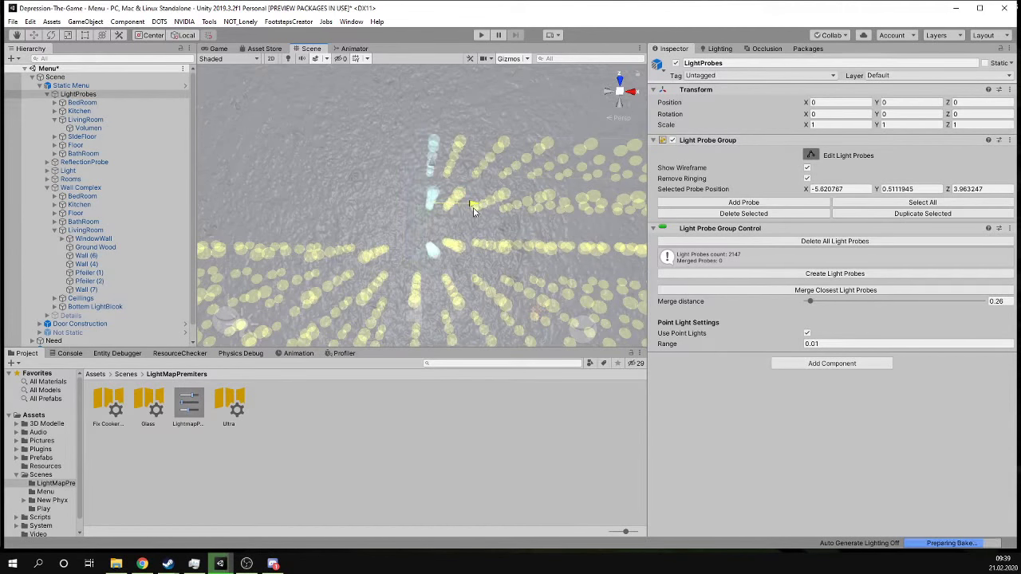
Box-select the probe column by the wall and nudge it to X -5.637, Z 4.697.
{"action": "left_click_drag", "start_coordinate": [457, 206], "coordinate": [476, 212]}
{"action": "mouse_move", "coordinate": [475, 212]}
{"action": "right_mouse_down"}
{"action": "mouse_move", "coordinate": [533, 205]}
{"action": "mouse_move", "coordinate": [745, 71]}
{"action": "right_mouse_up"}
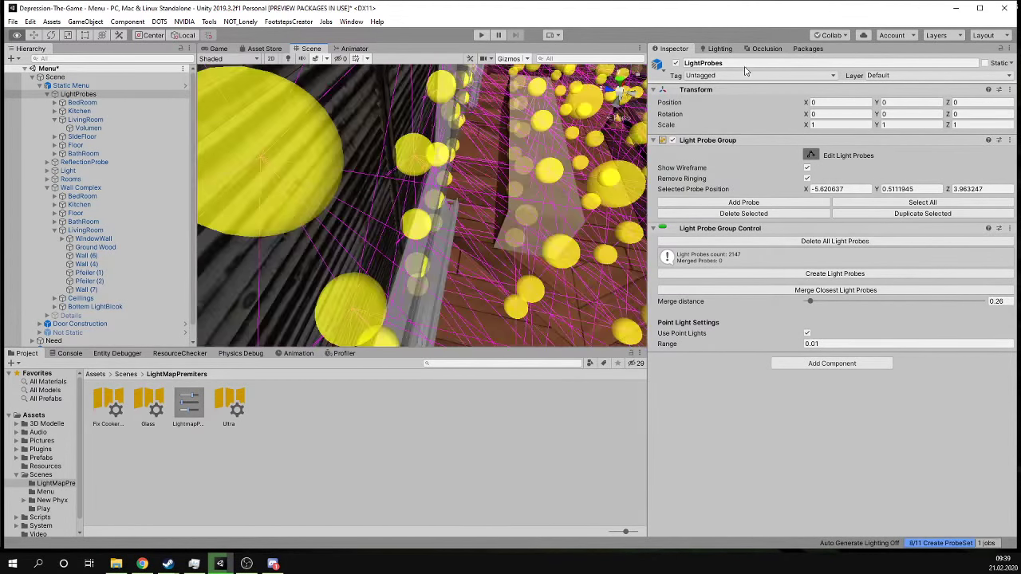
{"action": "mouse_move", "coordinate": [745, 71]}
{"action": "right_mouse_down"}
{"action": "mouse_move", "coordinate": [775, 524]}
{"action": "mouse_move", "coordinate": [516, 27]}
{"action": "right_mouse_up"}
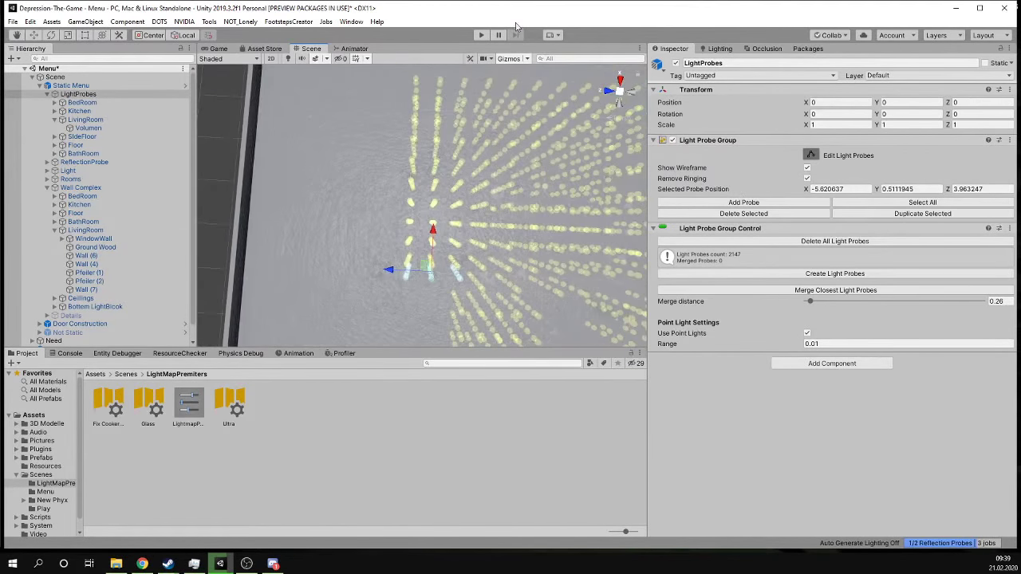
{"action": "mouse_move", "coordinate": [406, 75]}
{"action": "left_mouse_down"}
{"action": "mouse_move", "coordinate": [408, 267]}
{"action": "mouse_move", "coordinate": [419, 289]}
{"action": "left_mouse_up"}
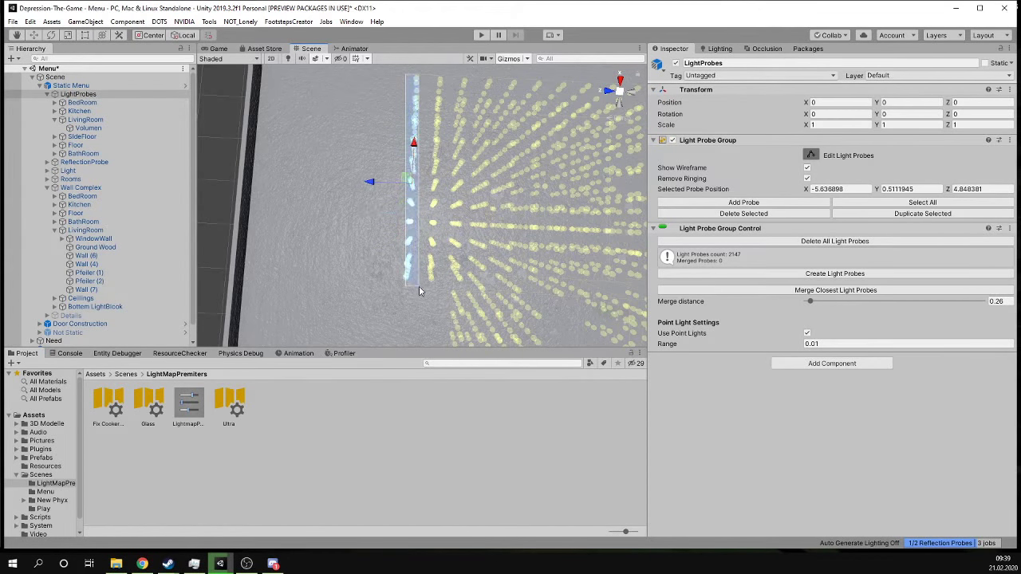
{"action": "left_click_drag", "start_coordinate": [372, 185], "coordinate": [380, 190]}
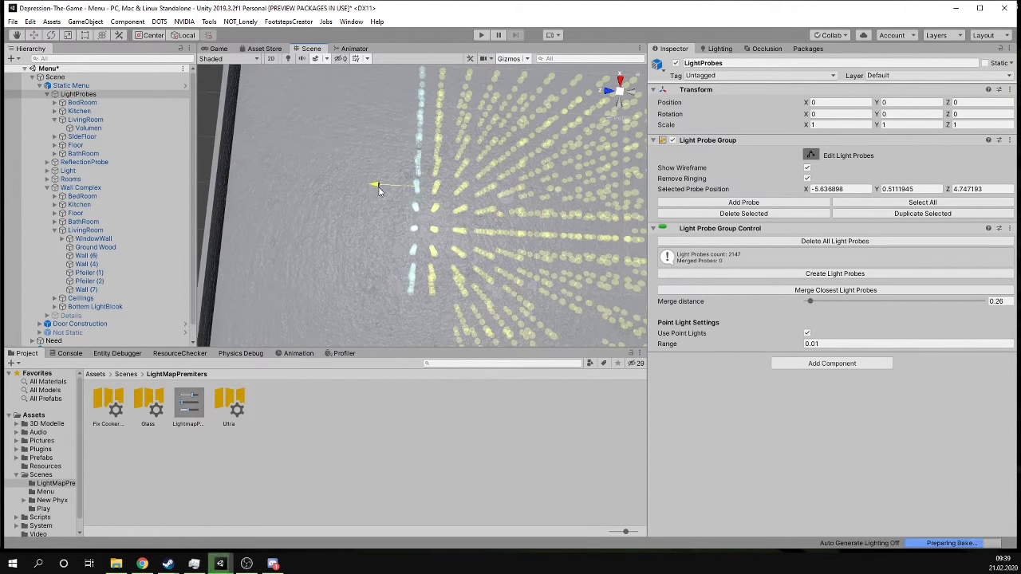
Frame the probe grid and inspect the probe placement along the wall.
{"action": "mouse_move", "coordinate": [380, 190]}
{"action": "right_mouse_down"}
{"action": "mouse_move", "coordinate": [400, 149]}
{"action": "mouse_move", "coordinate": [395, 120]}
{"action": "right_mouse_up"}
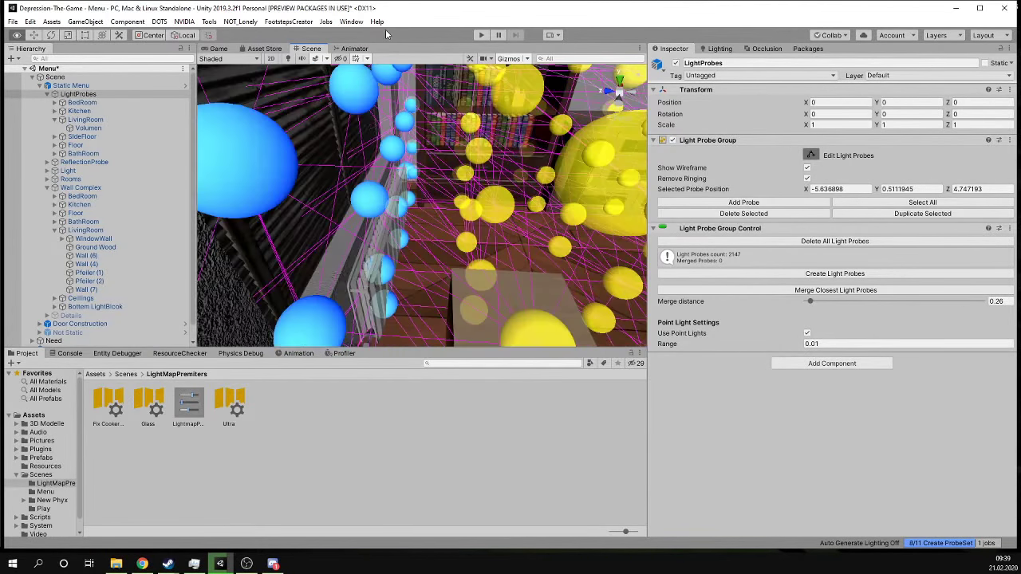
{"action": "key", "text": "f"}
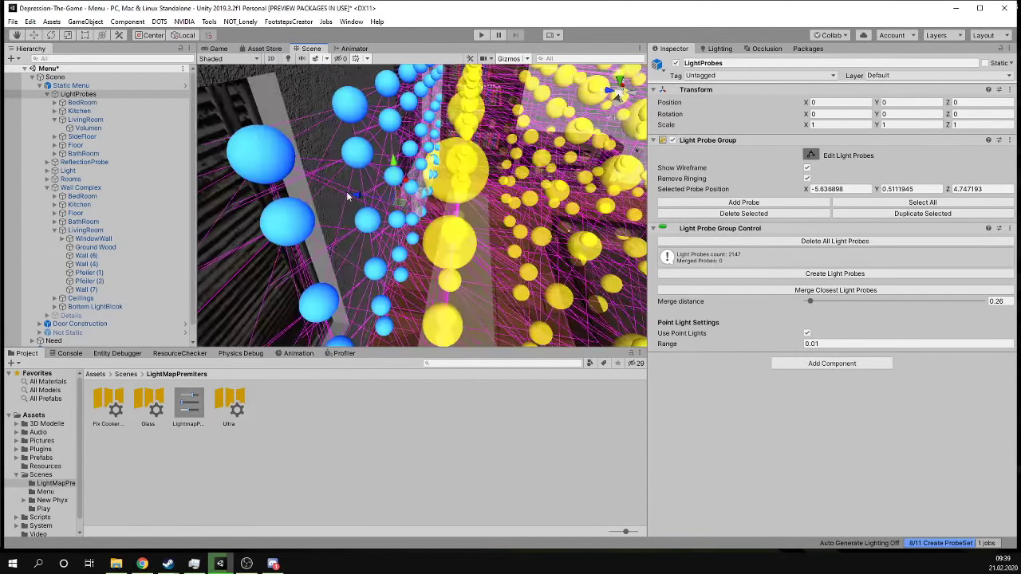
{"action": "mouse_move", "coordinate": [365, 196]}
{"action": "right_mouse_down"}
{"action": "mouse_move", "coordinate": [973, 255]}
{"action": "mouse_move", "coordinate": [193, 198]}
{"action": "mouse_move", "coordinate": [513, 142]}
{"action": "mouse_move", "coordinate": [309, 279]}
{"action": "right_mouse_up"}
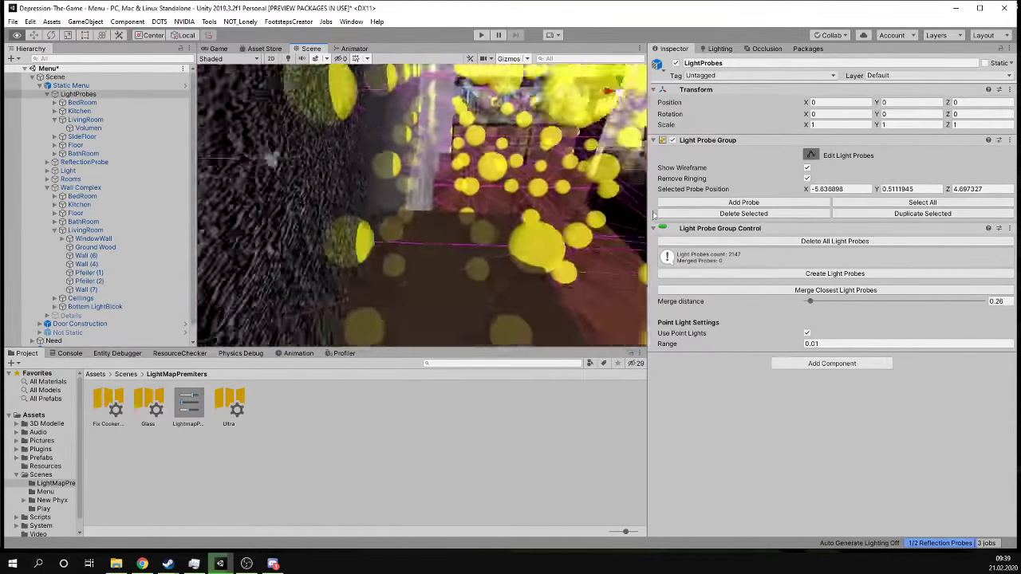
{"action": "mouse_move", "coordinate": [309, 279]}
{"action": "right_mouse_down"}
{"action": "mouse_move", "coordinate": [653, 223]}
{"action": "mouse_move", "coordinate": [640, 238]}
{"action": "right_mouse_up"}
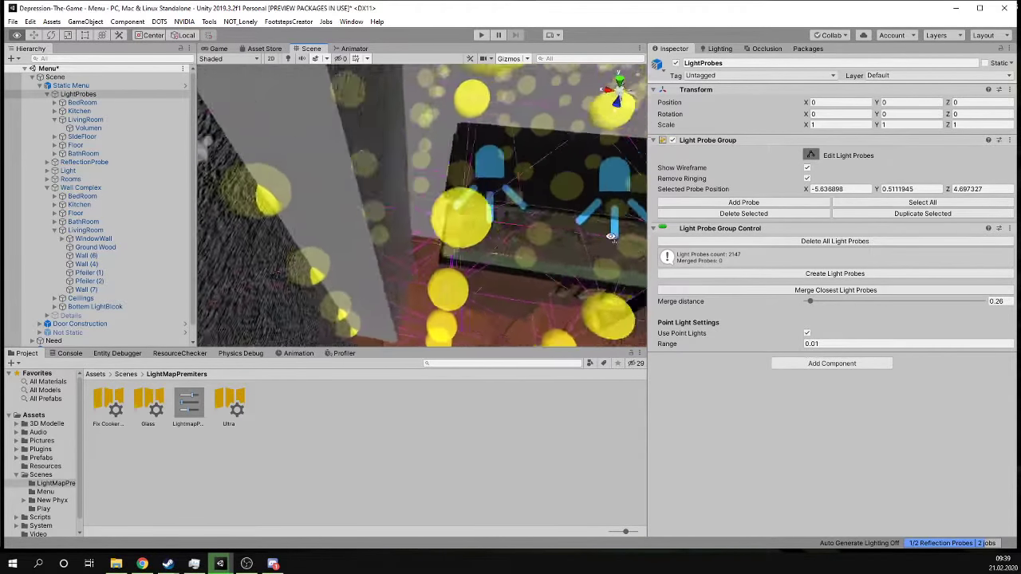
{"action": "mouse_move", "coordinate": [641, 238]}
{"action": "right_mouse_down"}
{"action": "mouse_move", "coordinate": [671, 206]}
{"action": "mouse_move", "coordinate": [433, 232]}
{"action": "right_mouse_up"}
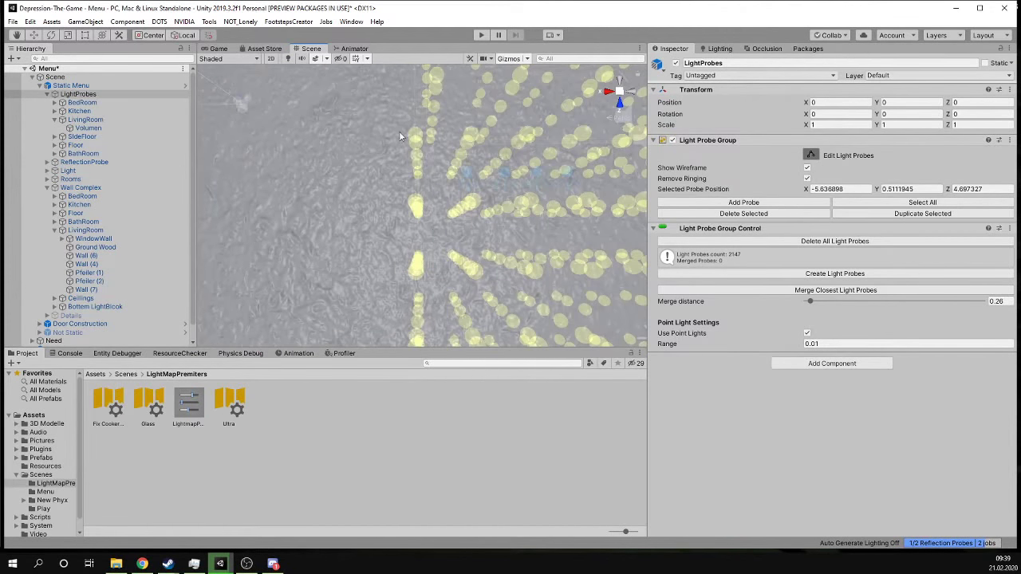
Nudge the light-probe column by the kitchen chairs to about X -2.88, Z 0.75.
{"action": "left_click_drag", "start_coordinate": [401, 135], "coordinate": [375, 179]}
{"action": "mouse_move", "coordinate": [372, 174]}
{"action": "right_mouse_down"}
{"action": "mouse_move", "coordinate": [364, 144]}
{"action": "mouse_move", "coordinate": [391, 157]}
{"action": "right_mouse_up"}
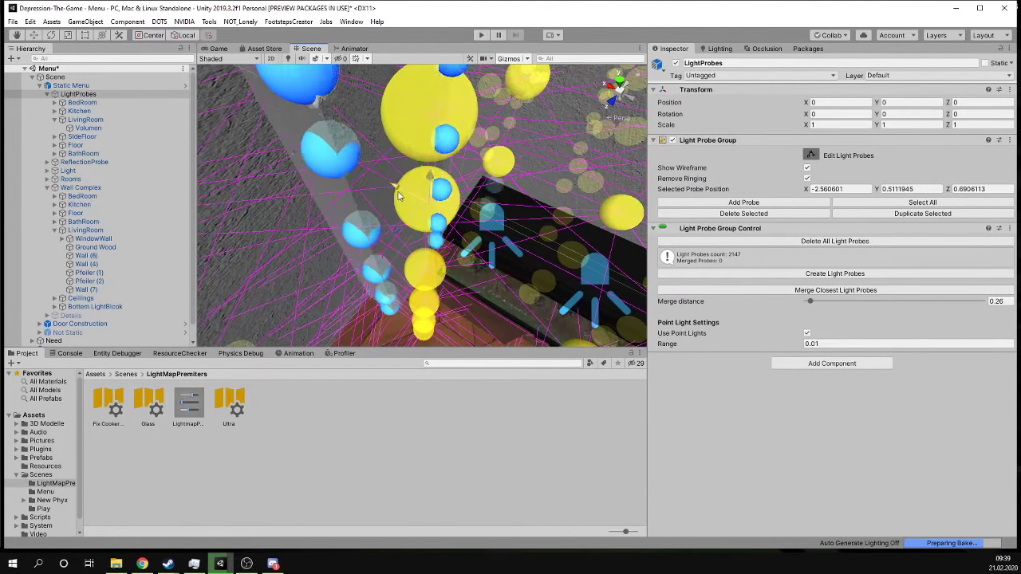
{"action": "right_click_drag", "start_coordinate": [399, 195], "coordinate": [421, 199]}
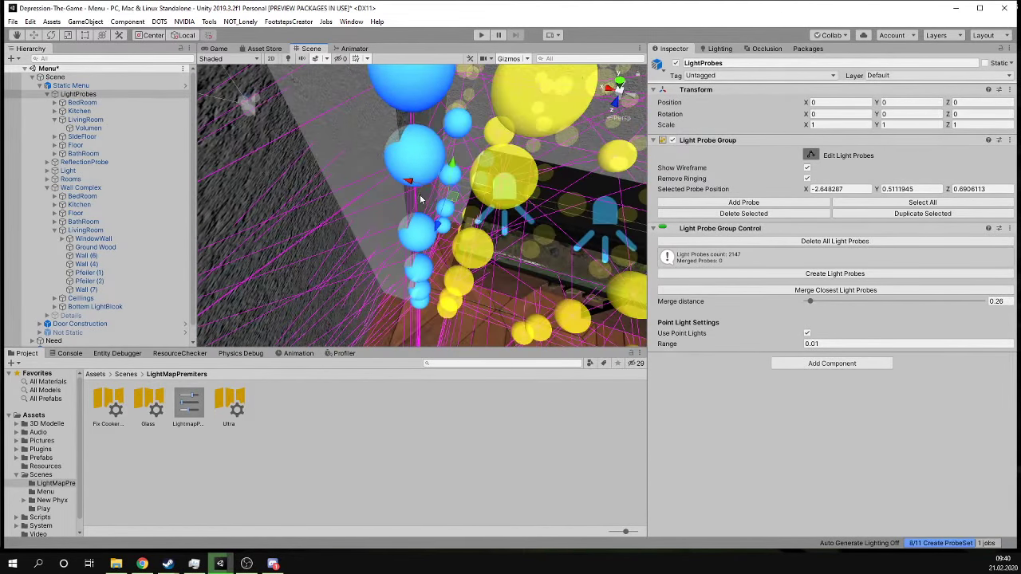
{"action": "left_click_drag", "start_coordinate": [420, 200], "coordinate": [444, 223]}
{"action": "mouse_move", "coordinate": [444, 223]}
{"action": "right_mouse_down"}
{"action": "mouse_move", "coordinate": [335, 182]}
{"action": "mouse_move", "coordinate": [721, 188]}
{"action": "mouse_move", "coordinate": [402, 258]}
{"action": "mouse_move", "coordinate": [279, 249]}
{"action": "right_mouse_up"}
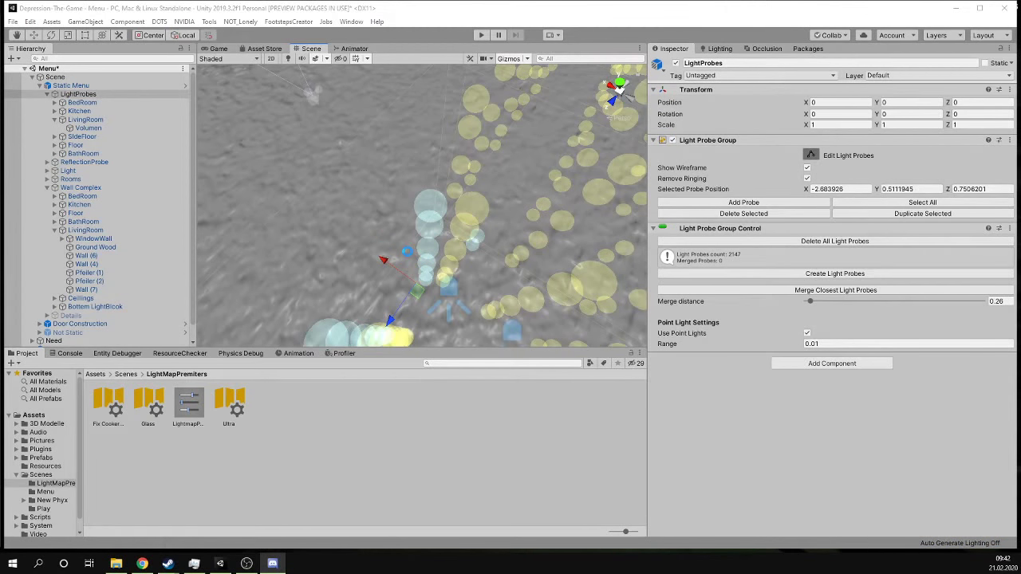
{"action": "mouse_move", "coordinate": [386, 245]}
{"action": "right_mouse_down"}
{"action": "mouse_move", "coordinate": [347, 145]}
{"action": "mouse_move", "coordinate": [319, 128]}
{"action": "right_mouse_up"}
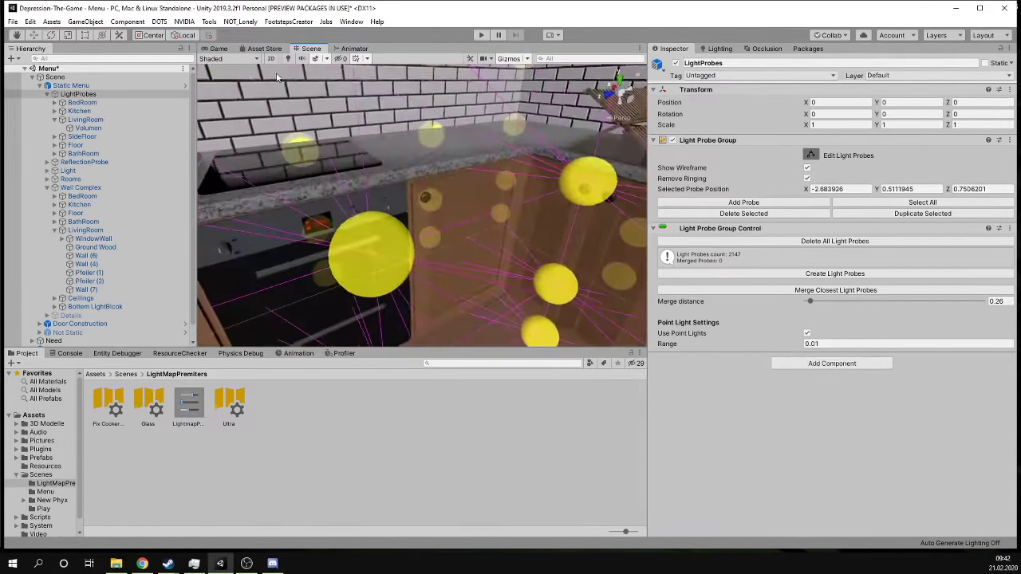
Preview the kitchen in Indirect draw mode, then return the Scene view to Shaded.
{"action": "left_click", "coordinate": [231, 59]}
{"action": "left_click", "coordinate": [231, 313]}
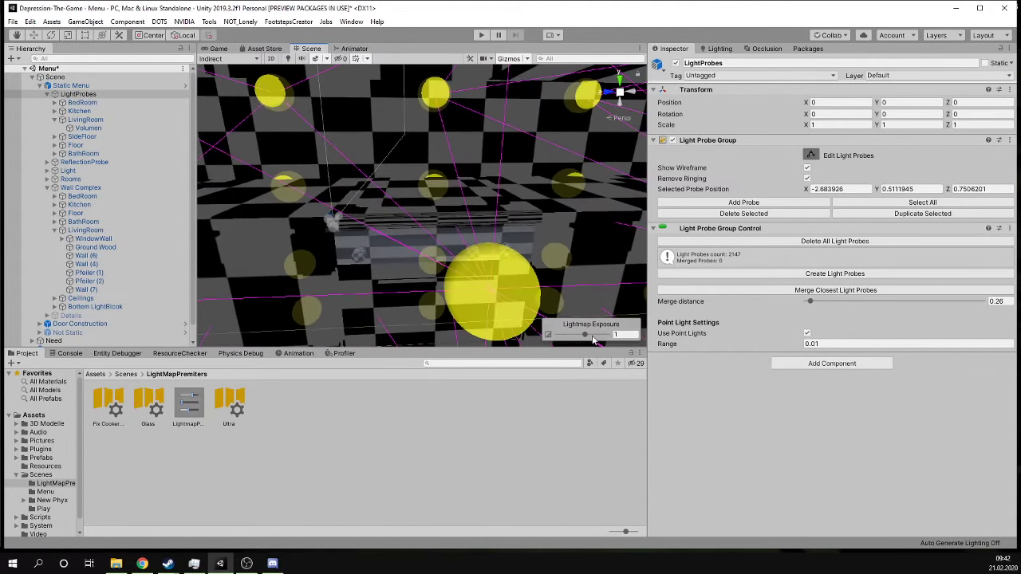
{"action": "right_click_drag", "start_coordinate": [593, 340], "coordinate": [192, 126]}
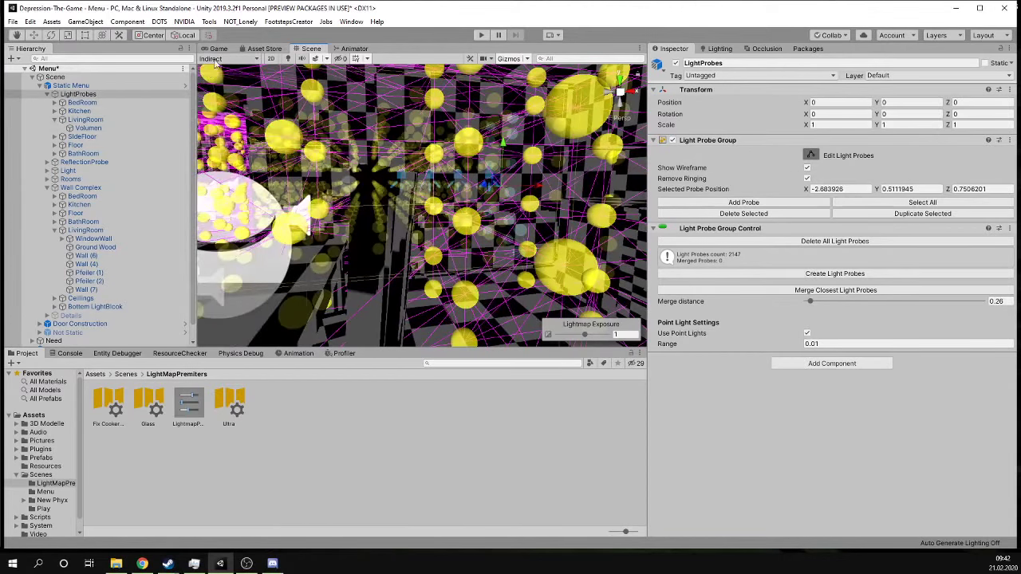
{"action": "left_click", "coordinate": [228, 58]}
{"action": "left_click", "coordinate": [228, 77]}
{"action": "mouse_move", "coordinate": [239, 120]}
{"action": "right_mouse_down"}
{"action": "mouse_move", "coordinate": [475, 124]}
{"action": "mouse_move", "coordinate": [273, 56]}
{"action": "mouse_move", "coordinate": [484, 182]}
{"action": "right_mouse_up"}
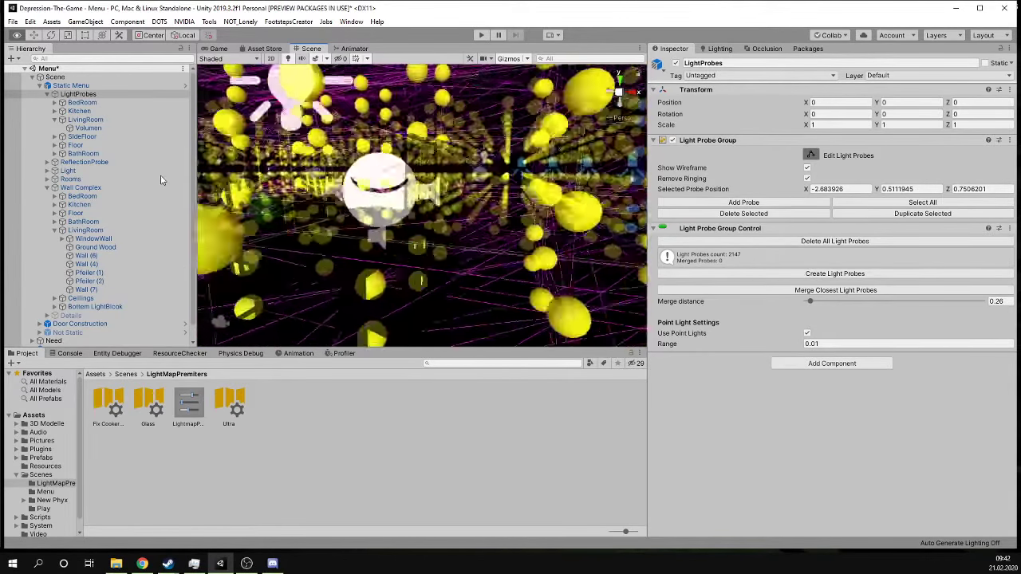
{"action": "right_click_drag", "start_coordinate": [483, 182], "coordinate": [90, 120]}
Collapse the LightProbes and Static Menu groups and save the Menu scene.
{"action": "left_click", "coordinate": [45, 95]}
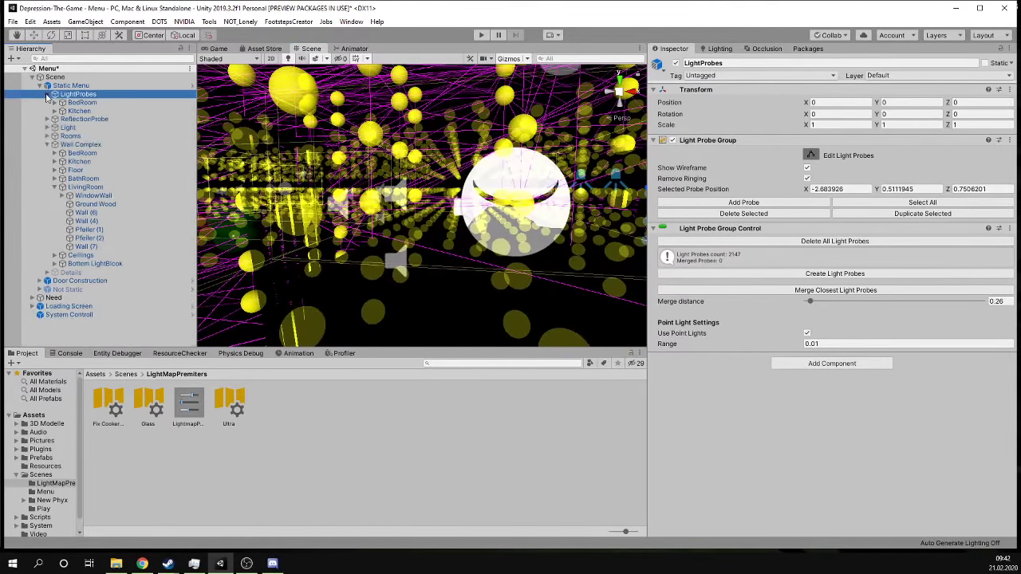
{"action": "left_click", "coordinate": [39, 86]}
{"action": "right_click_drag", "start_coordinate": [209, 192], "coordinate": [296, 196]}
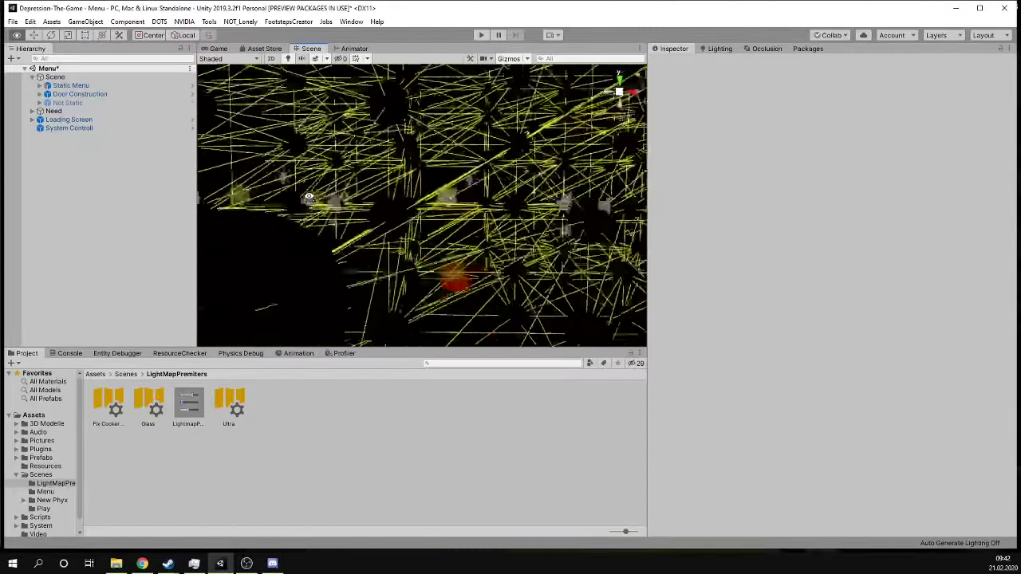
{"action": "right_click_drag", "start_coordinate": [296, 197], "coordinate": [122, 87]}
{"action": "left_click", "coordinate": [14, 22]}
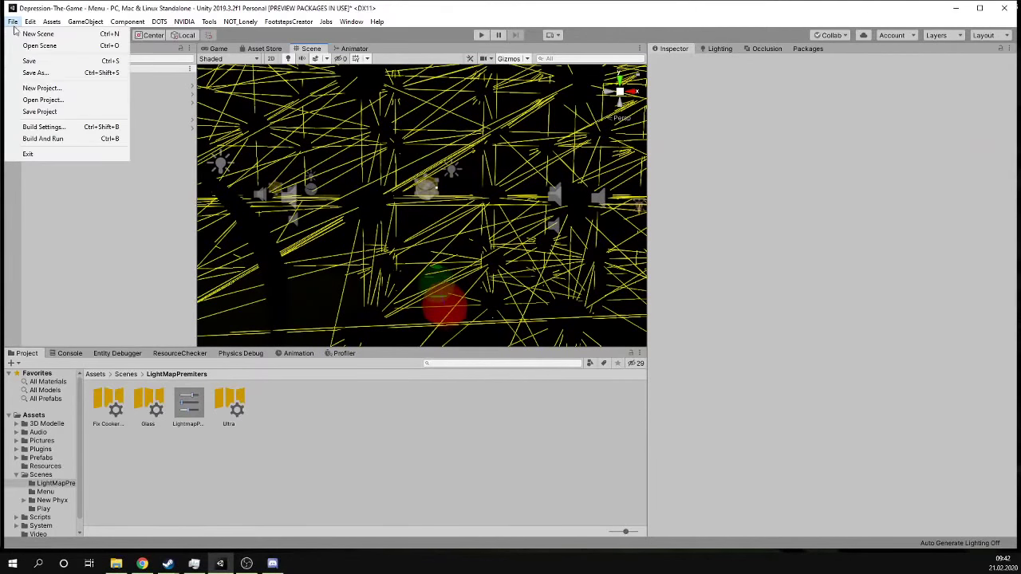
{"action": "left_click", "coordinate": [32, 62]}
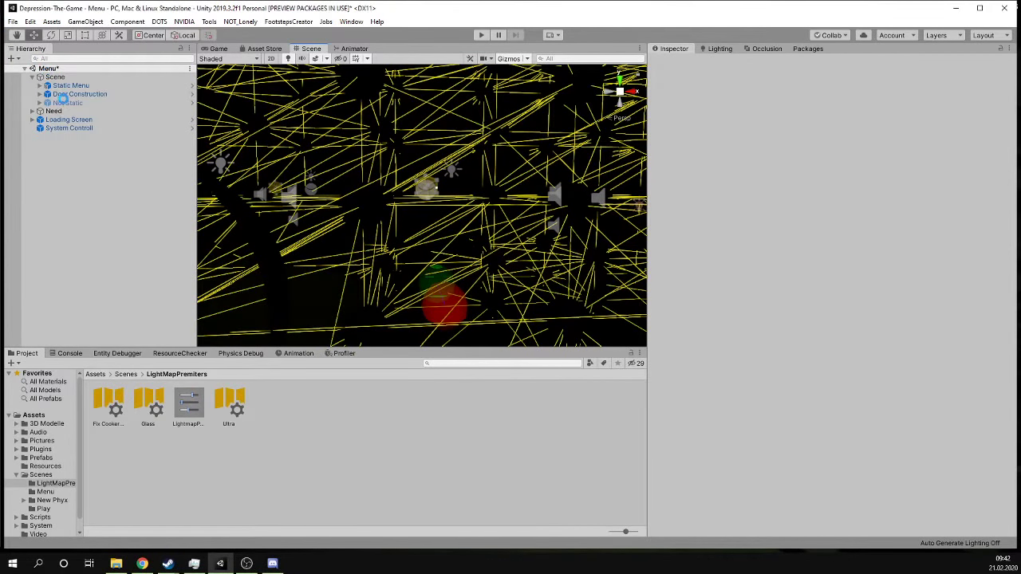
{"action": "left_click", "coordinate": [70, 103]}
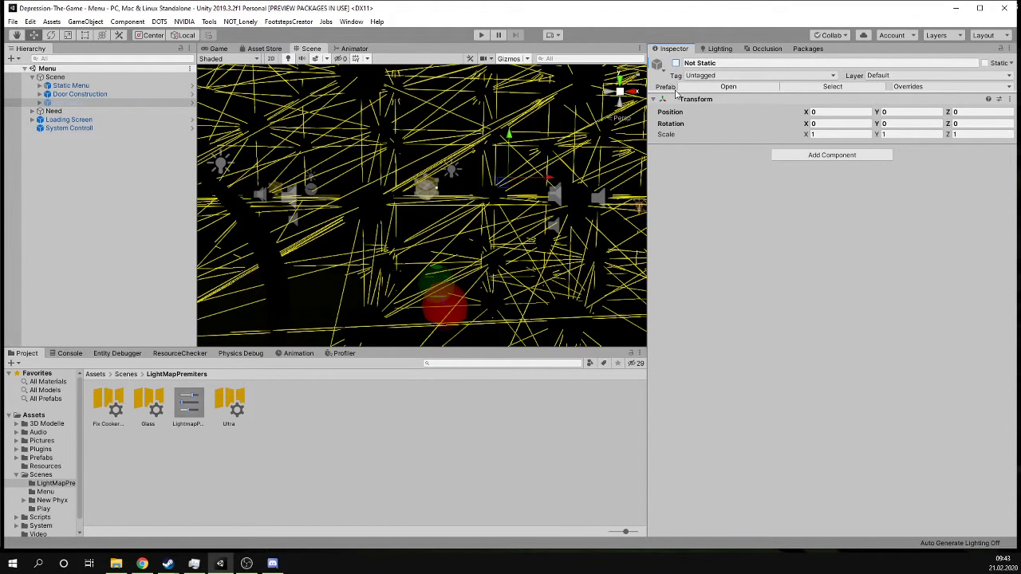
In Lighting Debug Settings, set Light Probe Visualization to None.
{"action": "left_click", "coordinate": [720, 50]}
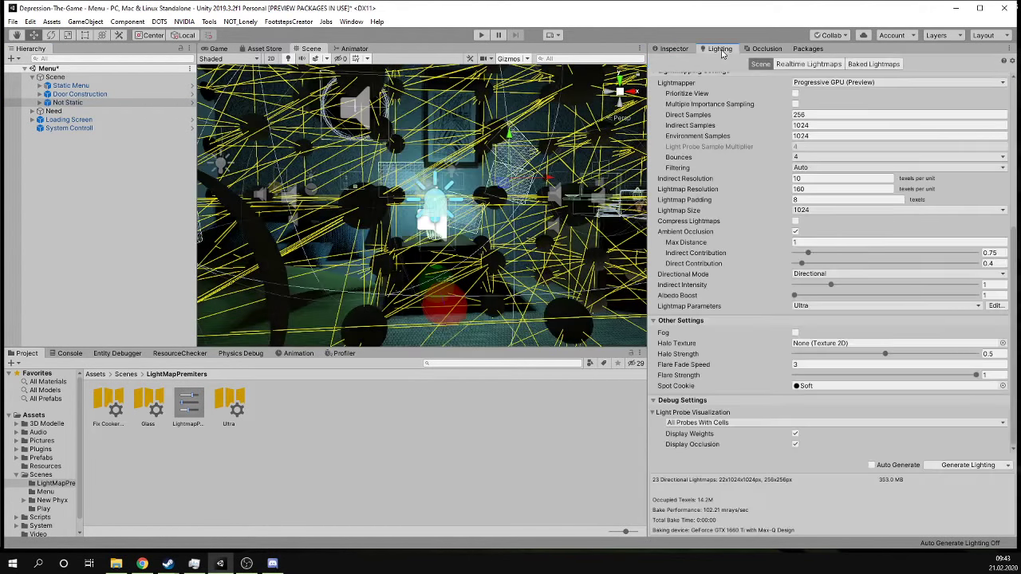
{"action": "right_click_drag", "start_coordinate": [515, 216], "coordinate": [541, 214]}
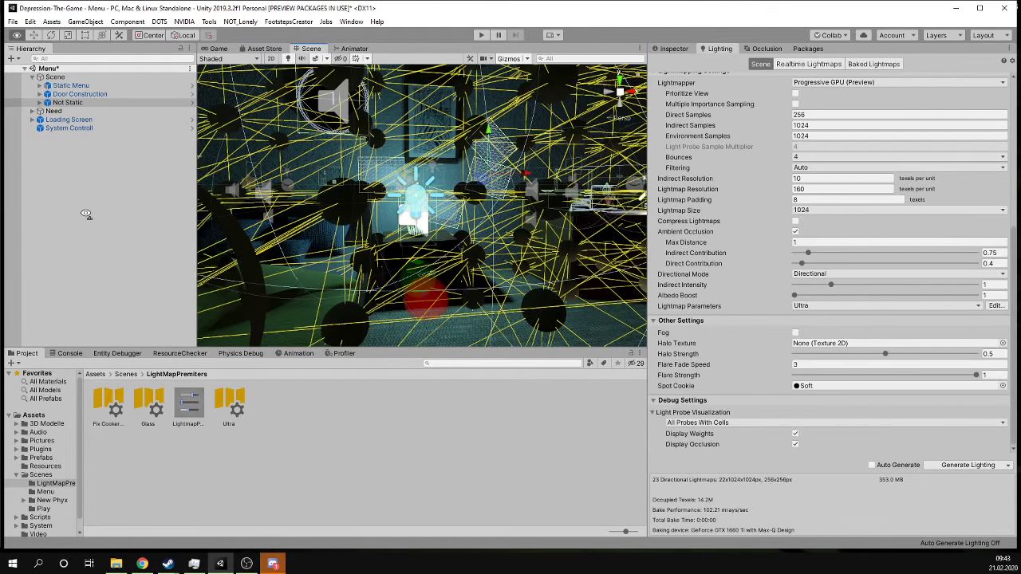
{"action": "right_click_drag", "start_coordinate": [86, 215], "coordinate": [118, 205]}
{"action": "right_click_drag", "start_coordinate": [324, 204], "coordinate": [651, 467]}
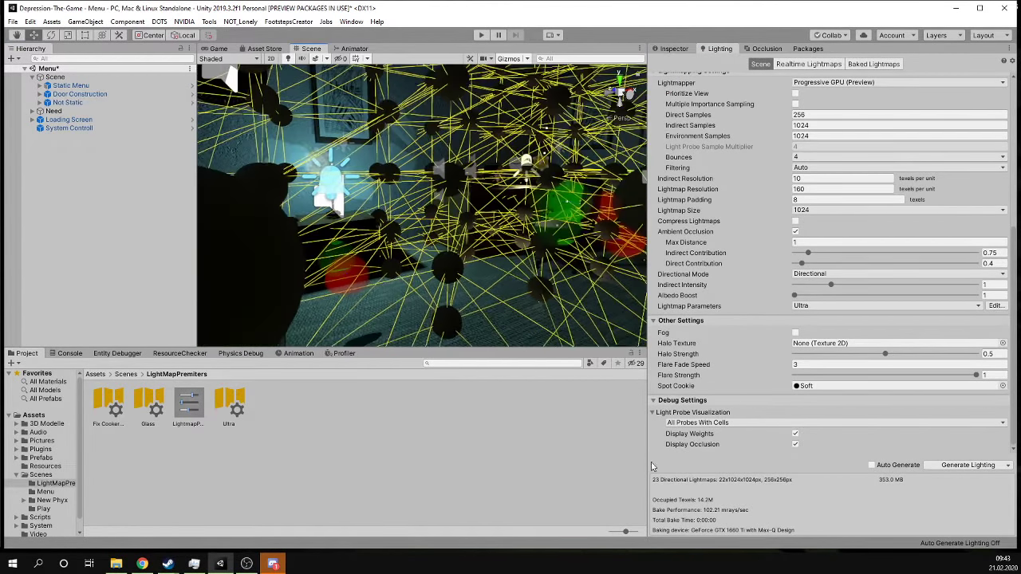
{"action": "left_click", "coordinate": [733, 424]}
{"action": "left_click", "coordinate": [724, 470]}
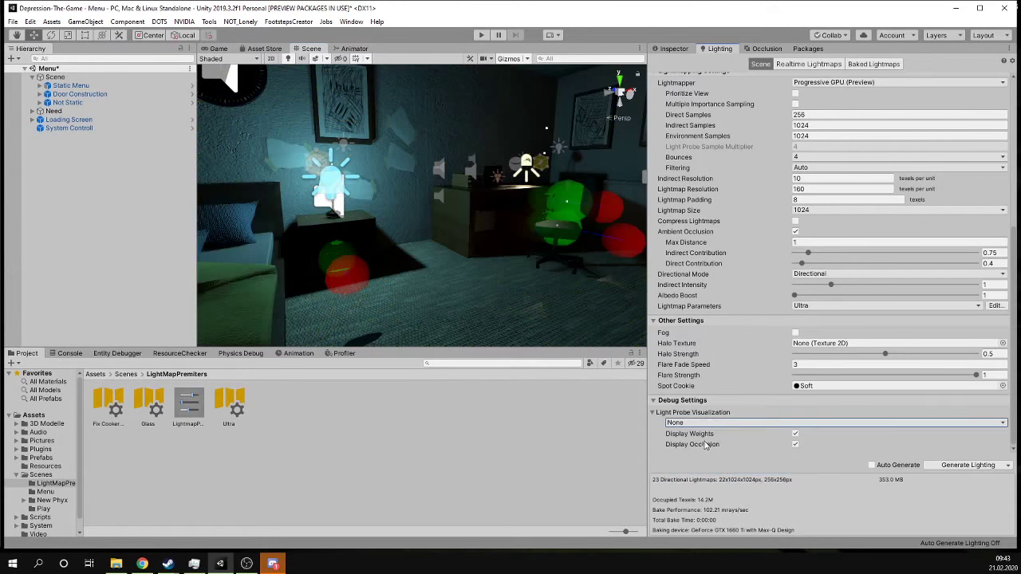
{"action": "left_click", "coordinate": [676, 402]}
Inspect the room's indirect lighting around the bedside lamp, then switch back to Shaded.
{"action": "mouse_move", "coordinate": [415, 208]}
{"action": "right_mouse_down"}
{"action": "mouse_move", "coordinate": [214, 185]}
{"action": "mouse_move", "coordinate": [333, 104]}
{"action": "right_mouse_up"}
{"action": "left_click", "coordinate": [250, 60]}
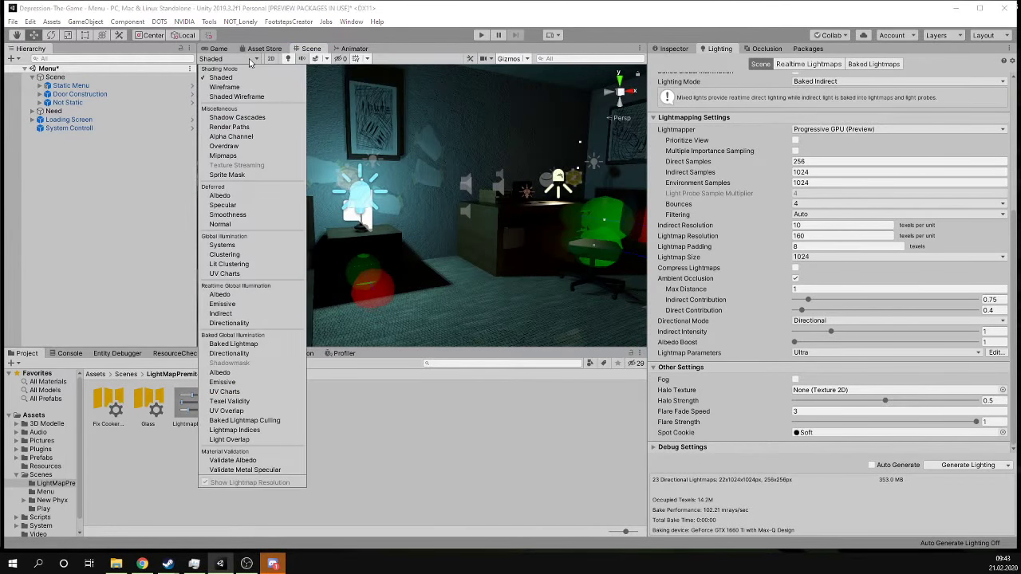
{"action": "left_click", "coordinate": [234, 313]}
{"action": "right_click_drag", "start_coordinate": [236, 312], "coordinate": [449, 221]}
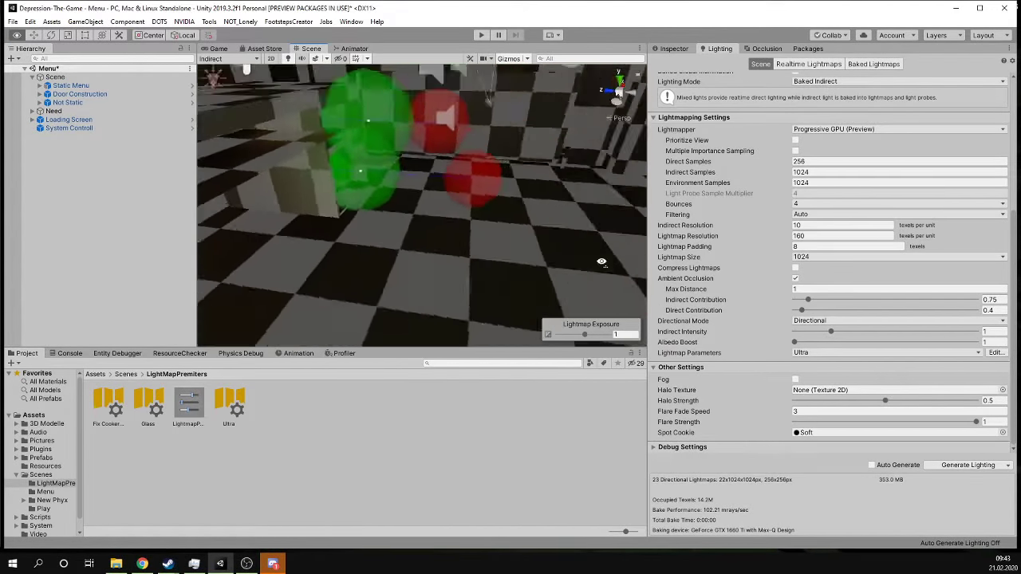
{"action": "mouse_move", "coordinate": [448, 221]}
{"action": "right_mouse_down"}
{"action": "mouse_move", "coordinate": [739, 209]}
{"action": "mouse_move", "coordinate": [342, 215]}
{"action": "mouse_move", "coordinate": [430, 258]}
{"action": "right_mouse_up"}
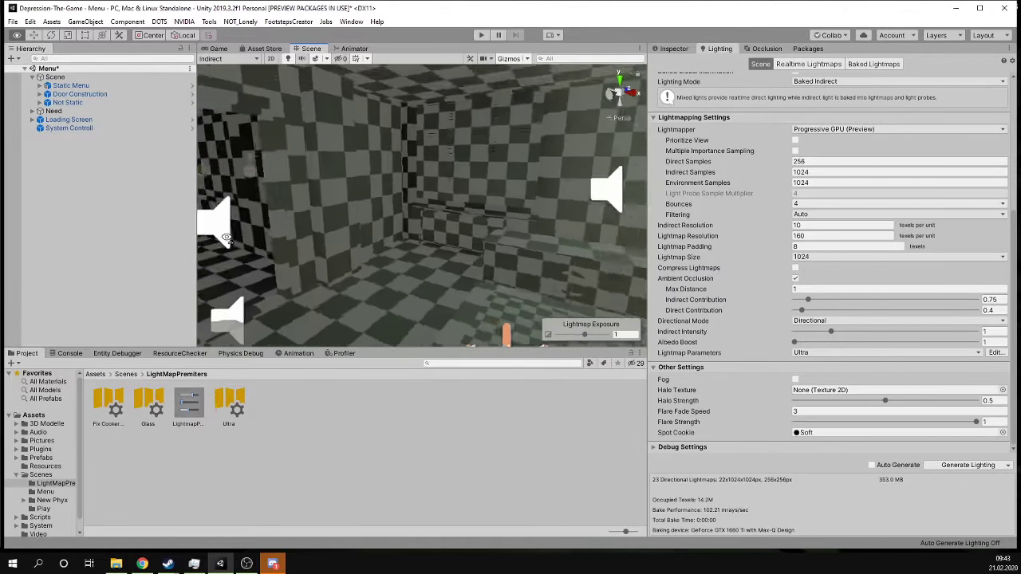
{"action": "mouse_move", "coordinate": [429, 257]}
{"action": "right_mouse_down"}
{"action": "mouse_move", "coordinate": [677, 257]}
{"action": "mouse_move", "coordinate": [966, 212]}
{"action": "mouse_move", "coordinate": [343, 266]}
{"action": "mouse_move", "coordinate": [384, 248]}
{"action": "right_mouse_up"}
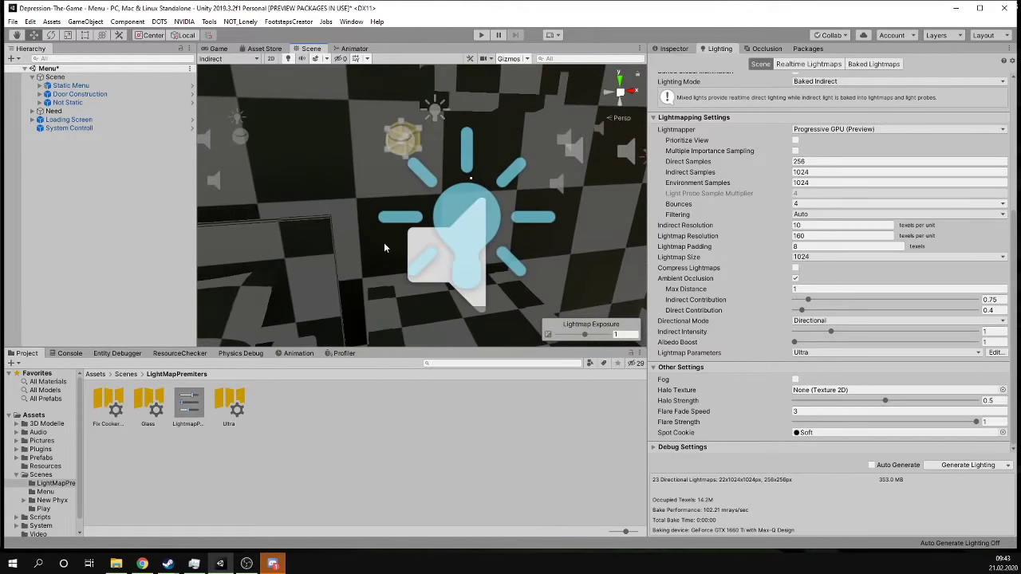
{"action": "left_click", "coordinate": [221, 59]}
{"action": "left_click", "coordinate": [228, 79]}
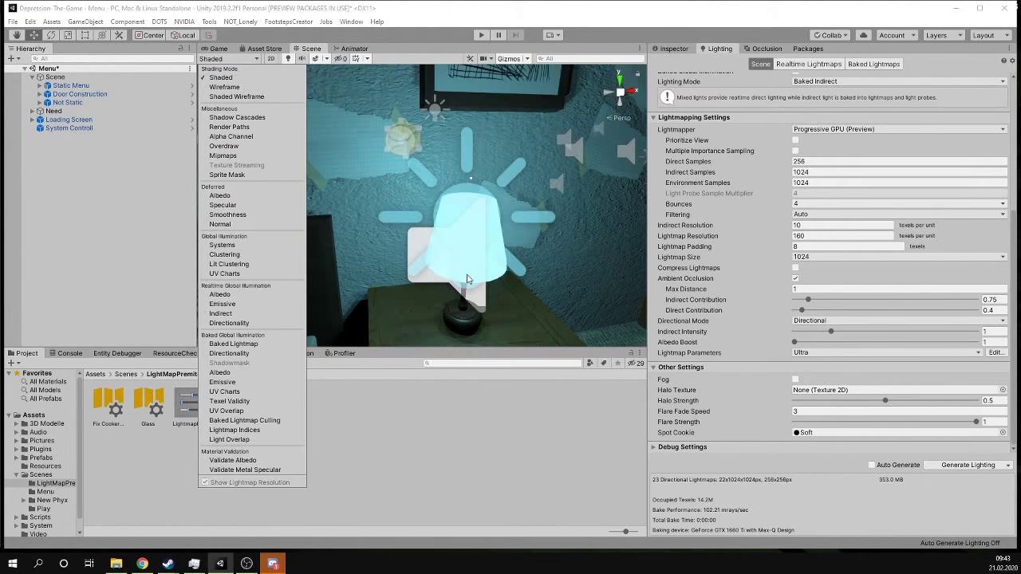
{"action": "left_click", "coordinate": [466, 294]}
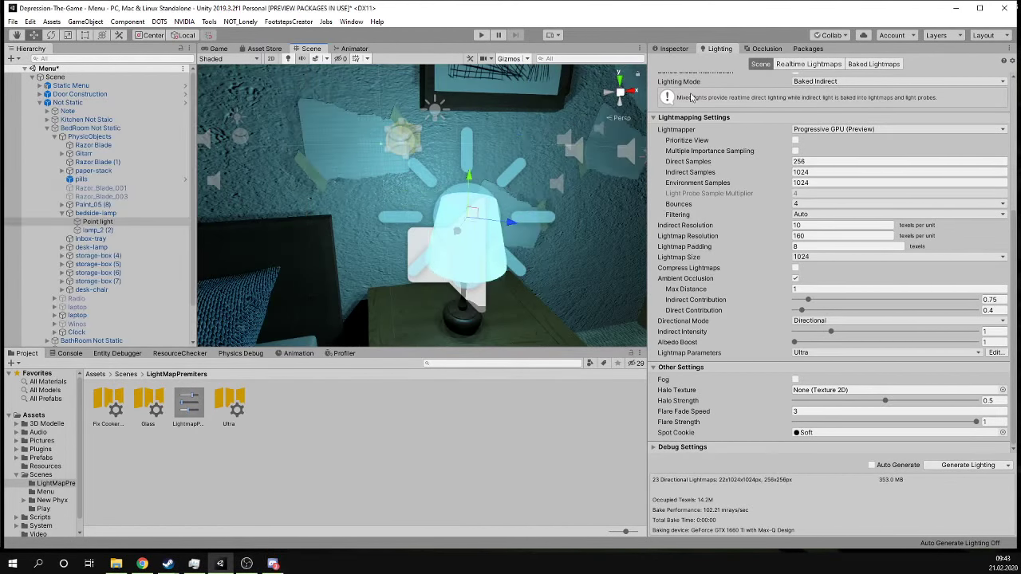
Select the painting Paint_05 (8) > Normal and set its material emission Global Illumination to None.
{"action": "left_click", "coordinate": [671, 49]}
{"action": "key", "text": "f"}
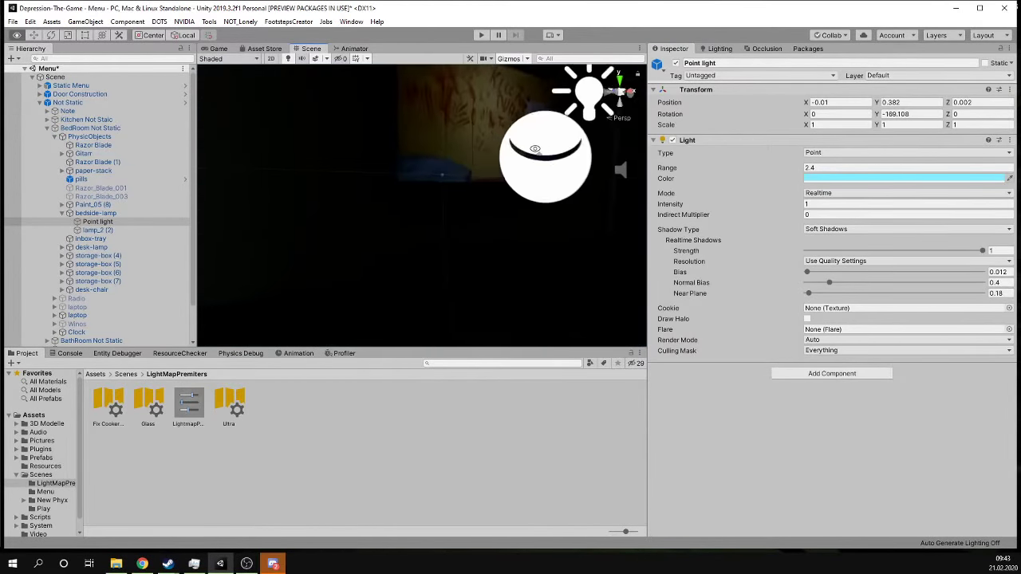
{"action": "mouse_move", "coordinate": [535, 149]}
{"action": "right_mouse_down"}
{"action": "mouse_move", "coordinate": [371, 226]}
{"action": "mouse_move", "coordinate": [425, 192]}
{"action": "mouse_move", "coordinate": [364, 189]}
{"action": "mouse_move", "coordinate": [446, 211]}
{"action": "right_mouse_up"}
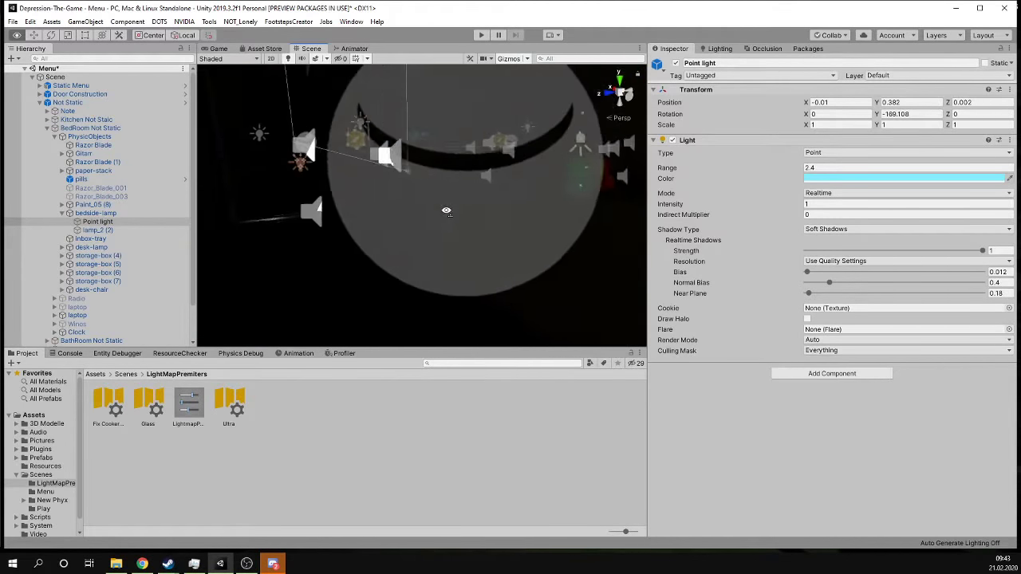
{"action": "right_click_drag", "start_coordinate": [446, 211], "coordinate": [303, 201]}
{"action": "left_click", "coordinate": [302, 201]}
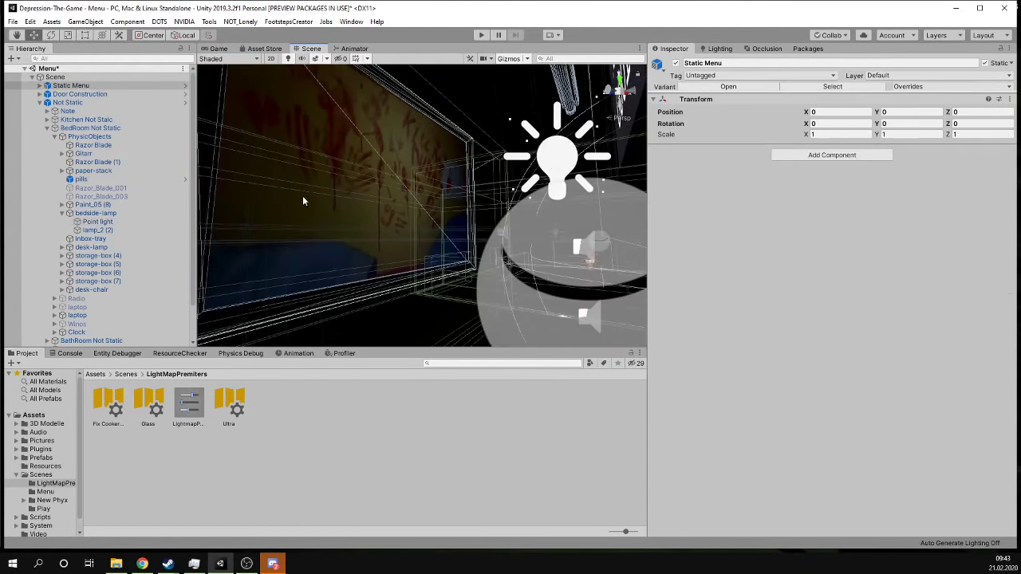
{"action": "left_click", "coordinate": [350, 245]}
{"action": "scroll", "coordinate": [786, 454], "scroll_direction": "down", "scroll_amount": 1}
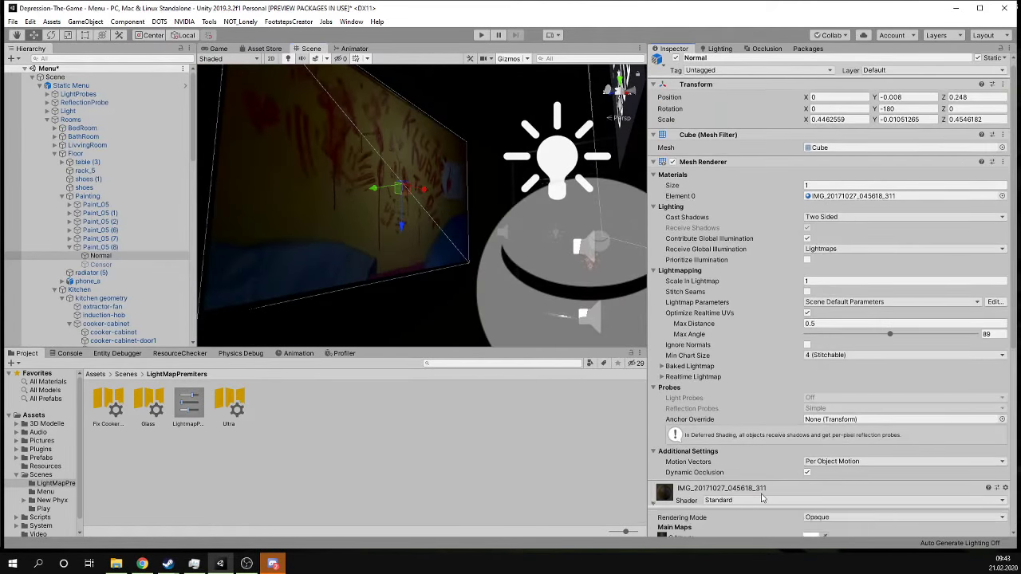
{"action": "scroll", "coordinate": [816, 417], "scroll_direction": "down", "scroll_amount": 10}
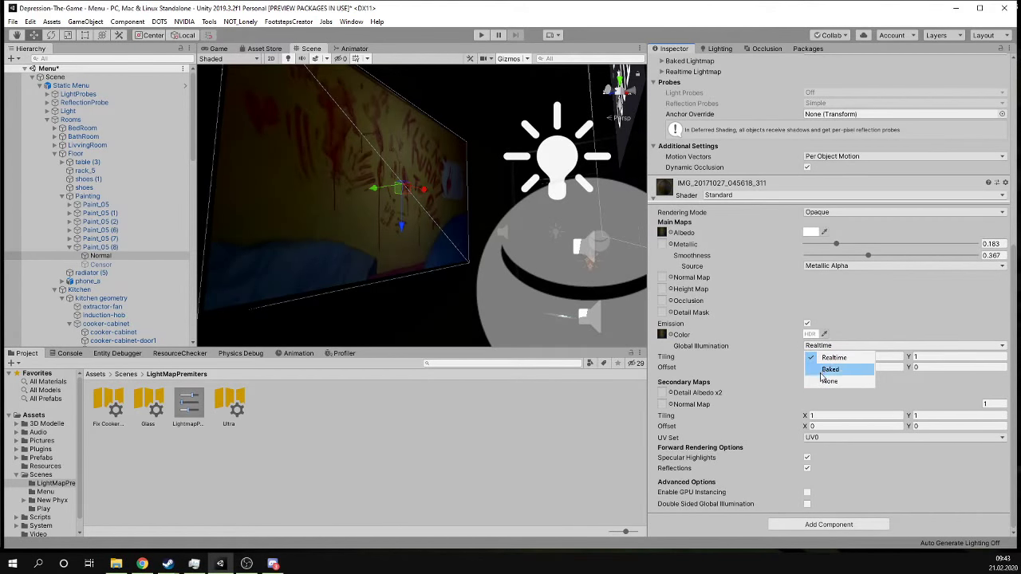
{"action": "scroll", "coordinate": [684, 343], "scroll_direction": "up", "scroll_amount": 1}
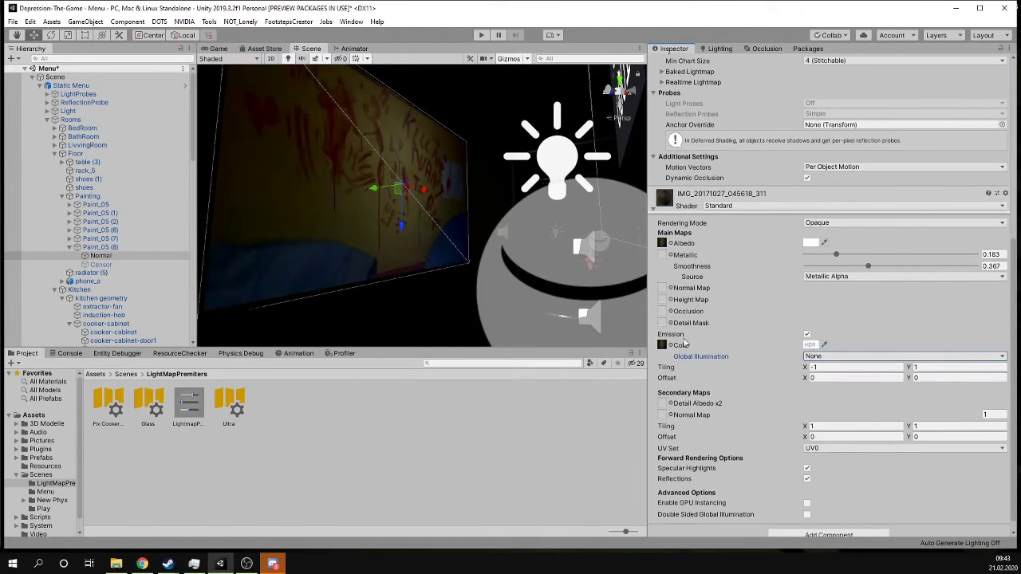
{"action": "mouse_move", "coordinate": [402, 235]}
{"action": "right_mouse_down"}
{"action": "mouse_move", "coordinate": [452, 279]}
{"action": "mouse_move", "coordinate": [388, 254]}
{"action": "right_mouse_up"}
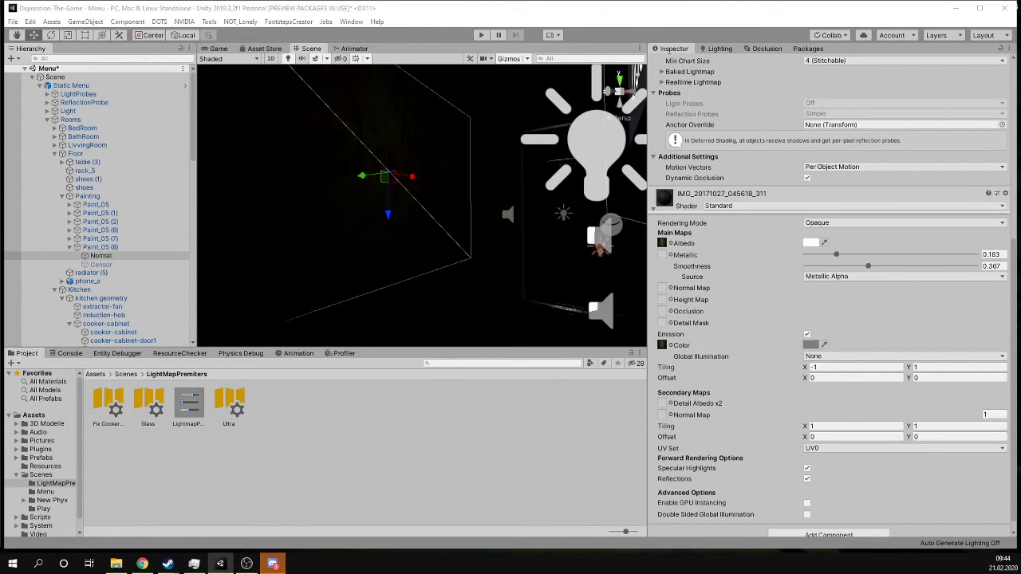
Set the bedside Point light's Indirect Multiplier to 0.2.
{"action": "right_click_drag", "start_coordinate": [429, 248], "coordinate": [372, 293]}
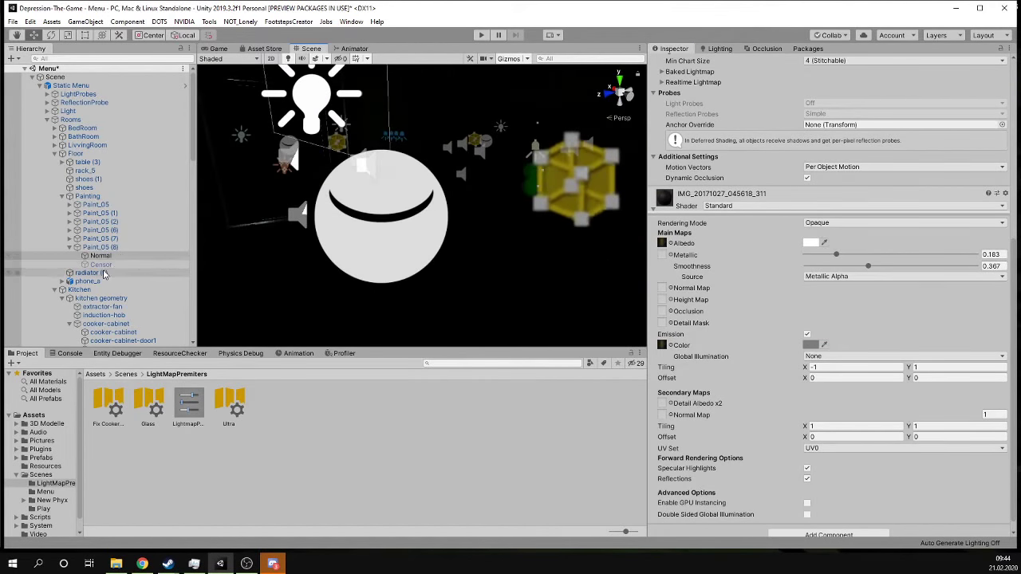
{"action": "scroll", "coordinate": [103, 274], "scroll_direction": "down", "scroll_amount": 5}
{"action": "scroll", "coordinate": [103, 267], "scroll_direction": "down", "scroll_amount": 5}
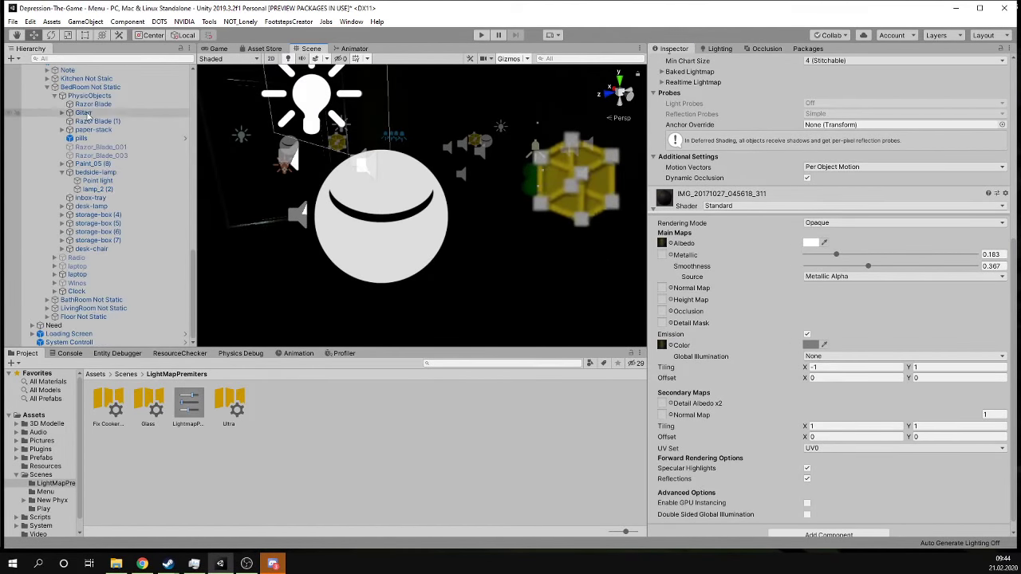
{"action": "scroll", "coordinate": [80, 250], "scroll_direction": "up", "scroll_amount": 2}
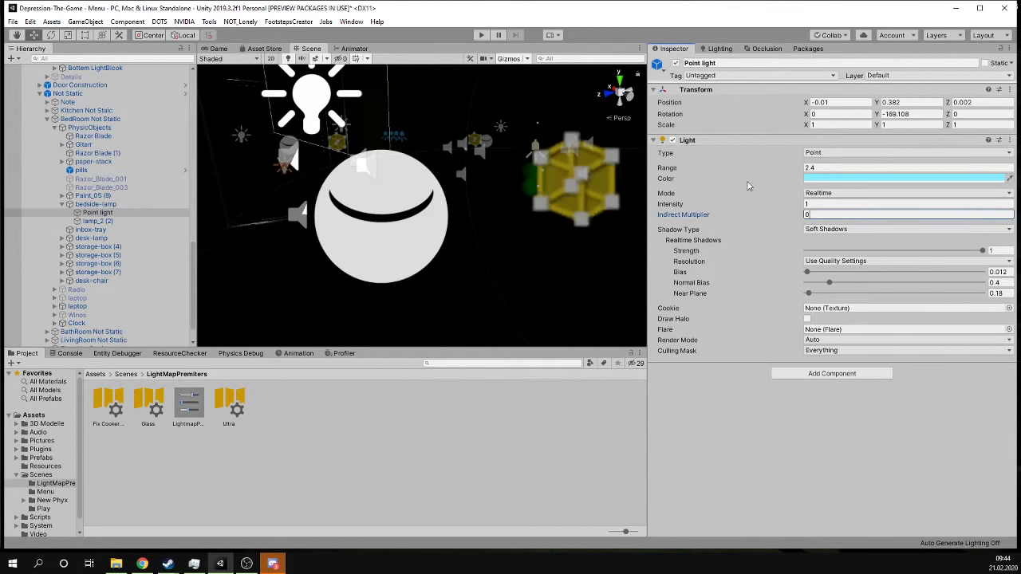
{"action": "type", "text": ".2"}
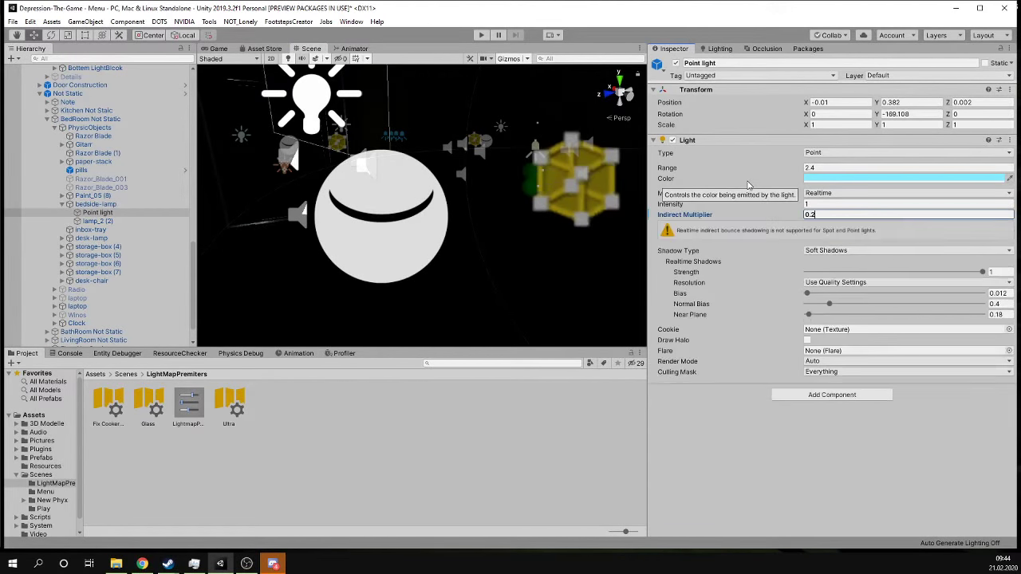
{"action": "right_click_drag", "start_coordinate": [376, 167], "coordinate": [284, 93]}
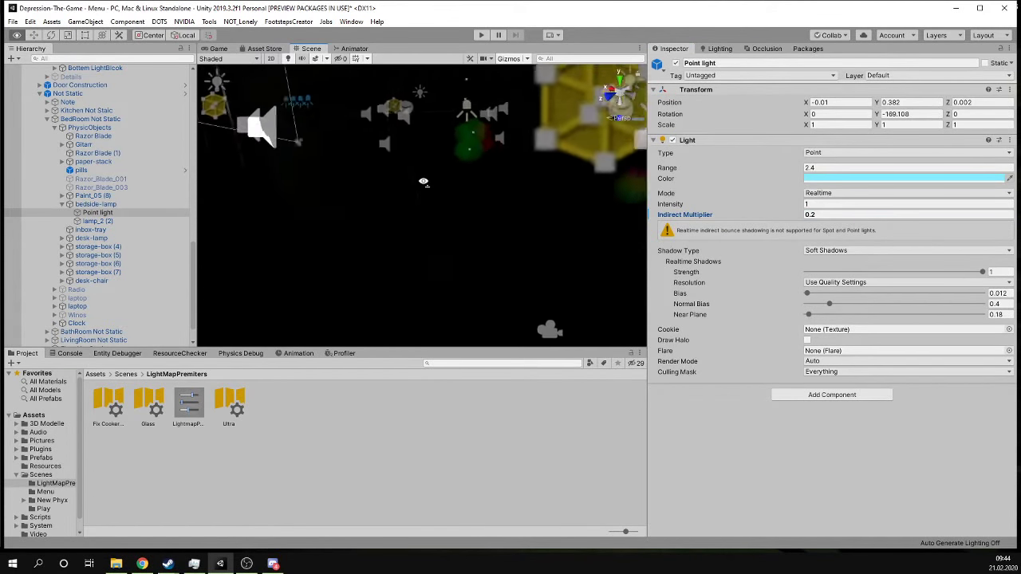
Switch the Scene view to Indirect draw mode to judge the bounce light.
{"action": "left_click", "coordinate": [240, 59]}
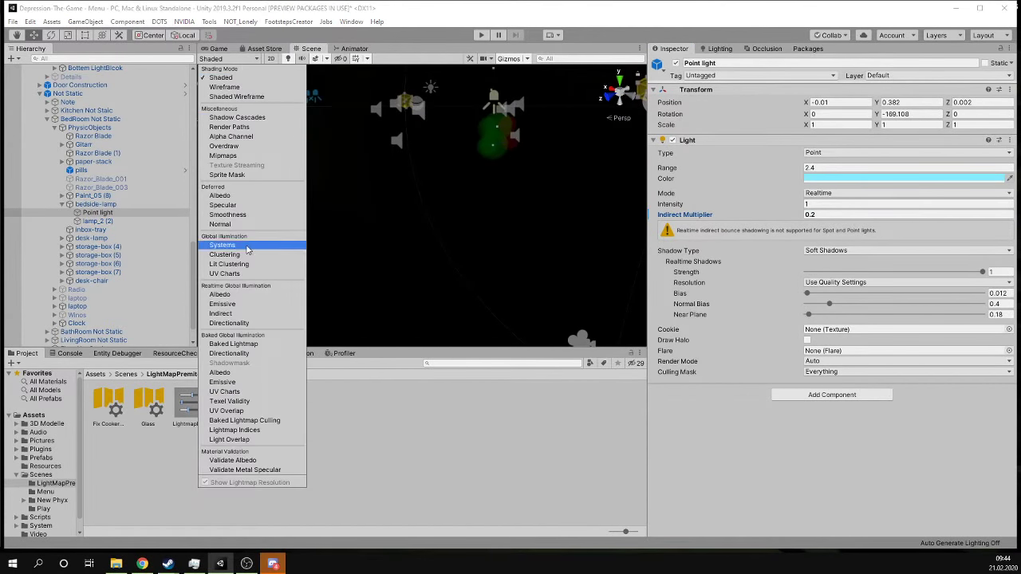
{"action": "left_click", "coordinate": [230, 316]}
{"action": "mouse_move", "coordinate": [417, 246]}
{"action": "right_mouse_down"}
{"action": "mouse_move", "coordinate": [721, 216]}
{"action": "mouse_move", "coordinate": [794, 244]}
{"action": "right_mouse_up"}
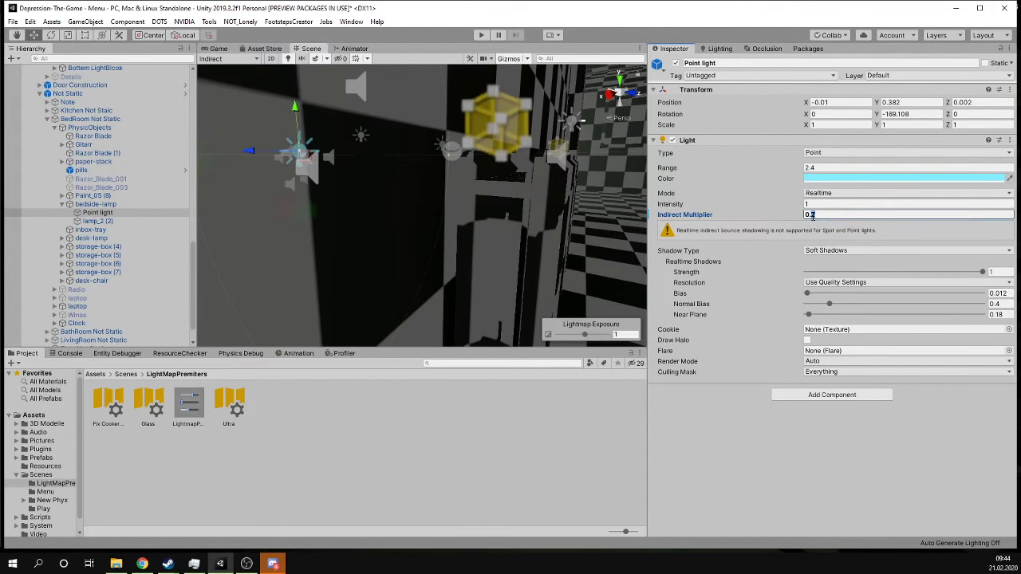
{"action": "mouse_move", "coordinate": [447, 223]}
{"action": "right_mouse_down"}
{"action": "mouse_move", "coordinate": [395, 236]}
{"action": "mouse_move", "coordinate": [455, 216]}
{"action": "mouse_move", "coordinate": [494, 237]}
{"action": "mouse_move", "coordinate": [409, 246]}
{"action": "mouse_move", "coordinate": [413, 254]}
{"action": "right_mouse_up"}
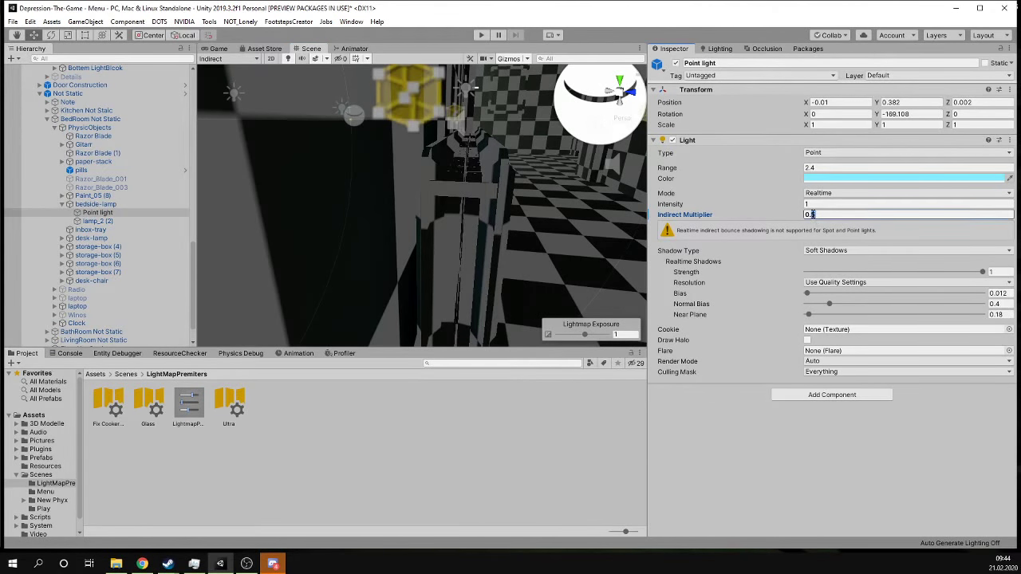
Try other Indirect Multiplier values on the Point light, settling on 0.5.
{"action": "type", "text": "25"}
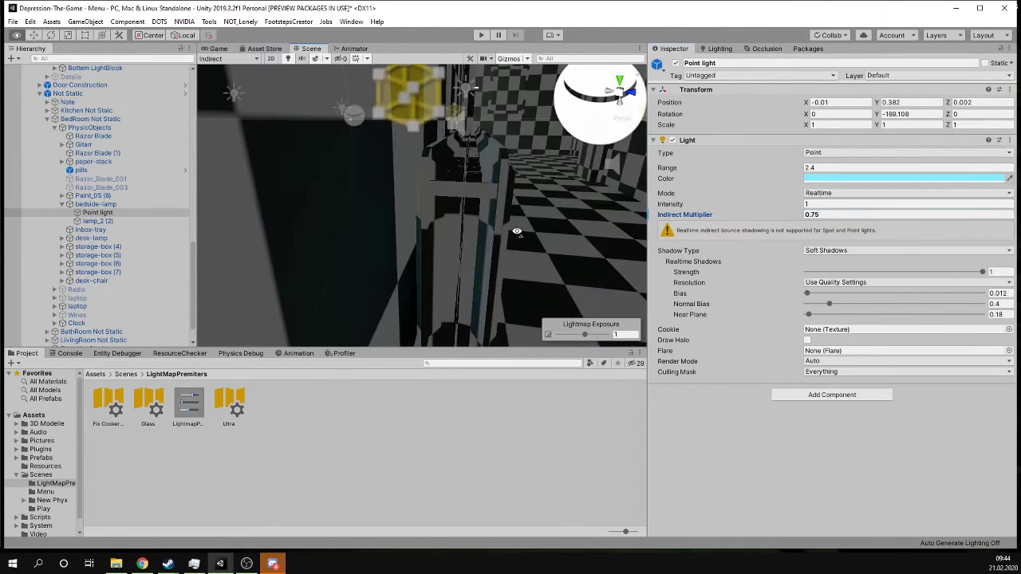
{"action": "right_click_drag", "start_coordinate": [517, 231], "coordinate": [577, 250]}
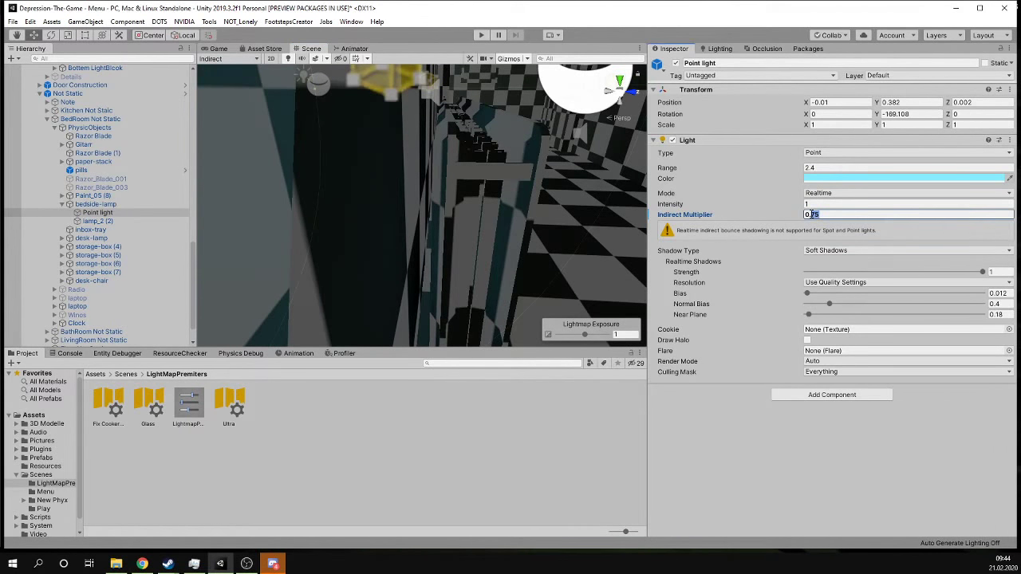
{"action": "type", "text": "6"}
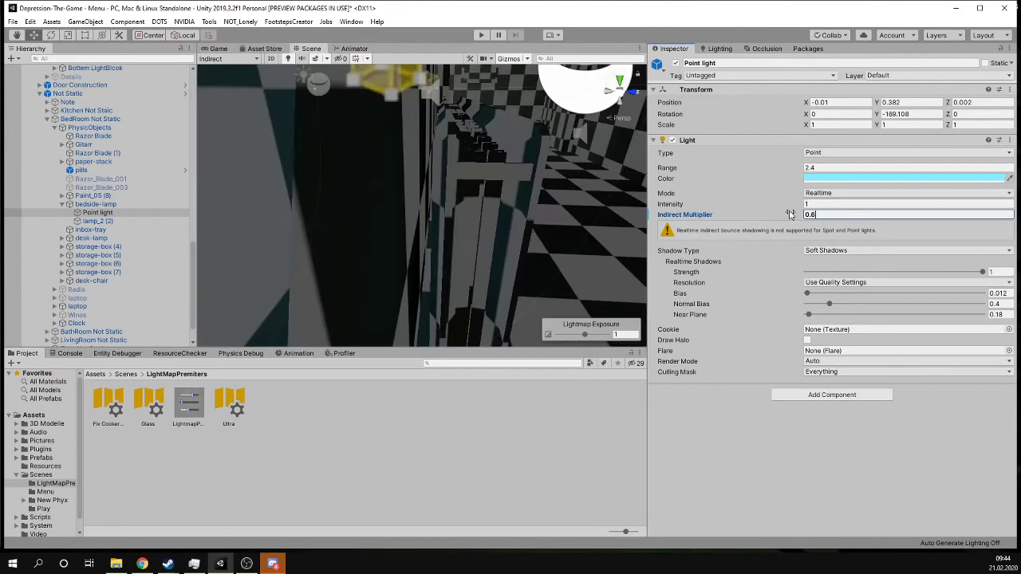
{"action": "key", "text": "BackSpace"}
{"action": "type", "text": "5"}
{"action": "mouse_move", "coordinate": [509, 200]}
{"action": "right_mouse_down"}
{"action": "mouse_move", "coordinate": [381, 152]}
{"action": "mouse_move", "coordinate": [495, 191]}
{"action": "right_mouse_up"}
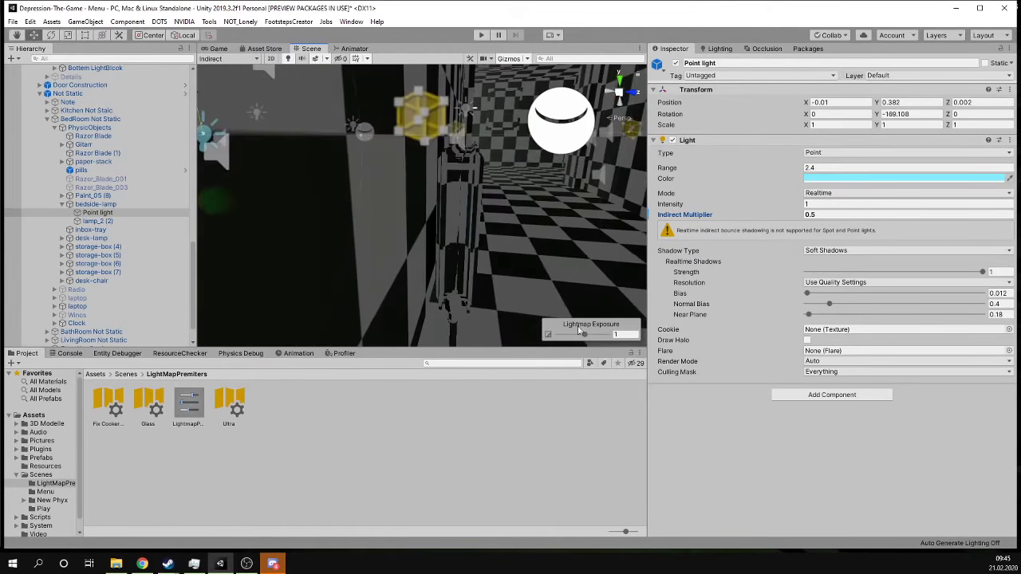
Raise the Scene view lightmap exposure to 5.1, then set it back to 1.
{"action": "left_click_drag", "start_coordinate": [585, 334], "coordinate": [595, 335]}
{"action": "mouse_move", "coordinate": [579, 245]}
{"action": "right_mouse_down"}
{"action": "mouse_move", "coordinate": [403, 263]}
{"action": "mouse_move", "coordinate": [551, 323]}
{"action": "right_mouse_up"}
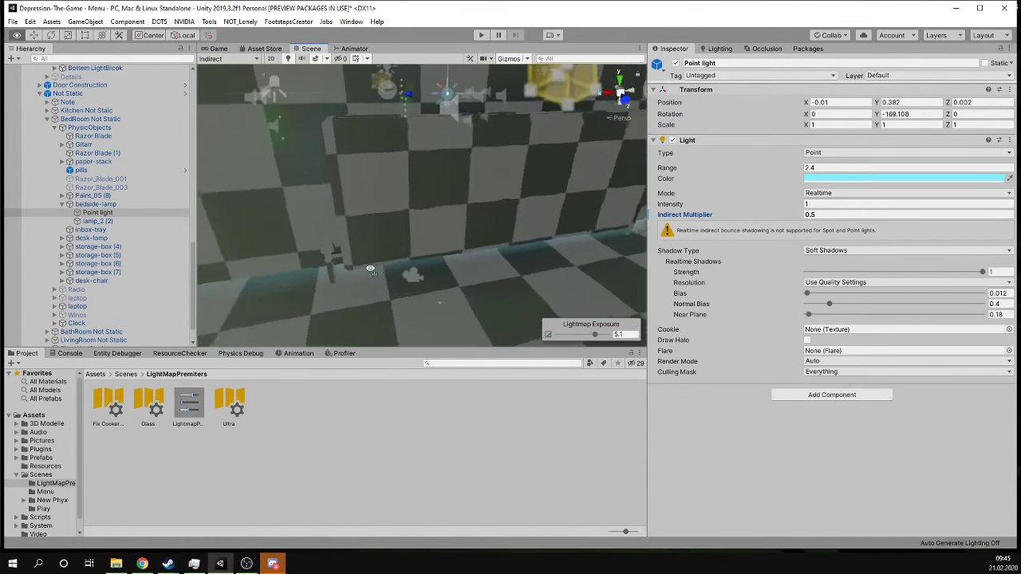
{"action": "type", "text": "1"}
{"action": "key", "text": "Return"}
{"action": "mouse_move", "coordinate": [450, 239]}
{"action": "right_mouse_down"}
{"action": "mouse_move", "coordinate": [237, 136]}
{"action": "mouse_move", "coordinate": [264, 264]}
{"action": "mouse_move", "coordinate": [516, 182]}
{"action": "right_mouse_up"}
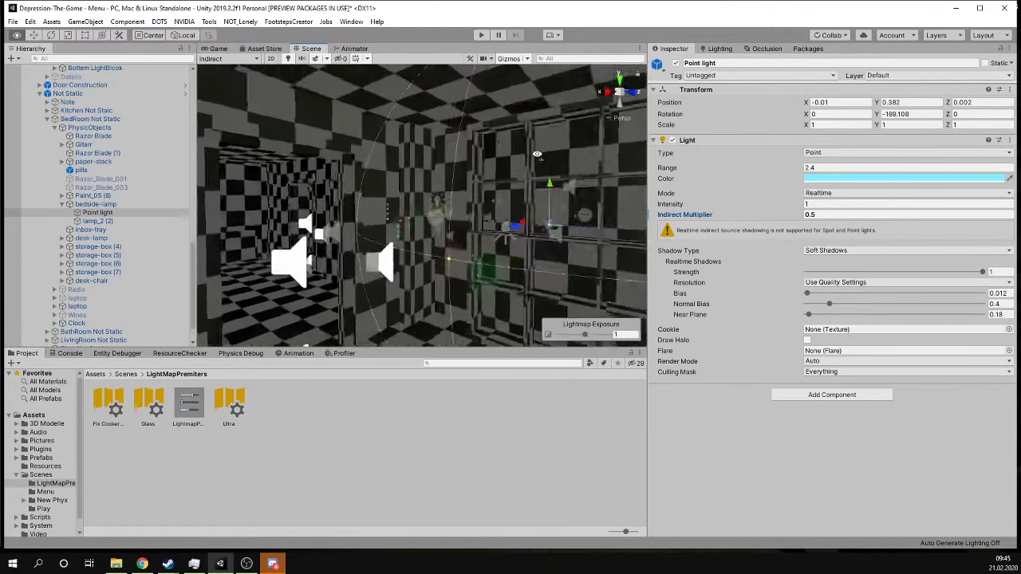
{"action": "mouse_move", "coordinate": [517, 181]}
{"action": "right_mouse_down"}
{"action": "mouse_move", "coordinate": [794, 165]}
{"action": "mouse_move", "coordinate": [163, 186]}
{"action": "right_mouse_up"}
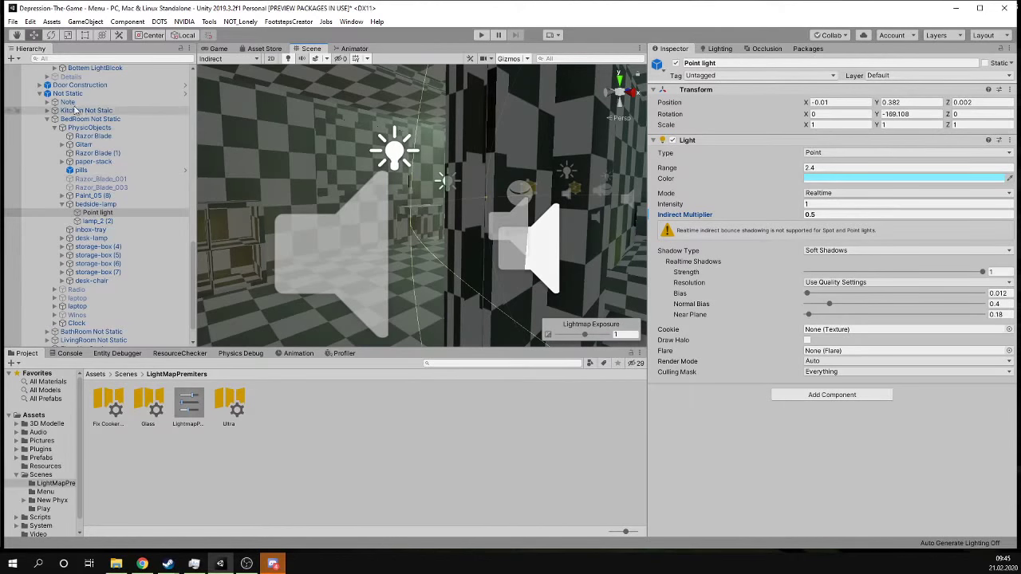
Collapse the Not Static group and select the four aqua_light spotlights.
{"action": "left_click", "coordinate": [29, 94]}
{"action": "left_click", "coordinate": [39, 95]}
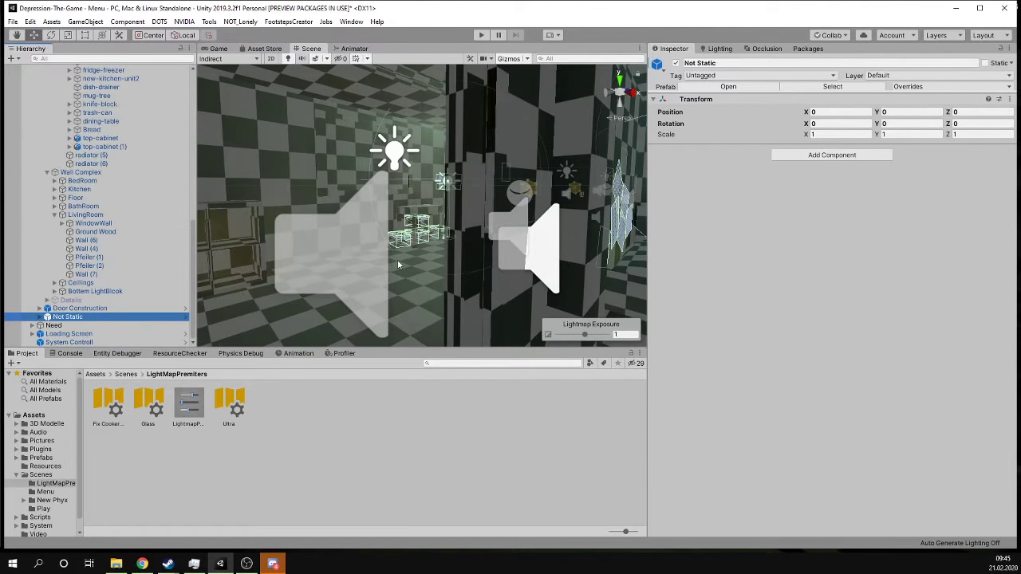
{"action": "mouse_move", "coordinate": [399, 264]}
{"action": "right_mouse_down"}
{"action": "mouse_move", "coordinate": [768, 257]}
{"action": "mouse_move", "coordinate": [680, 248]}
{"action": "right_mouse_up"}
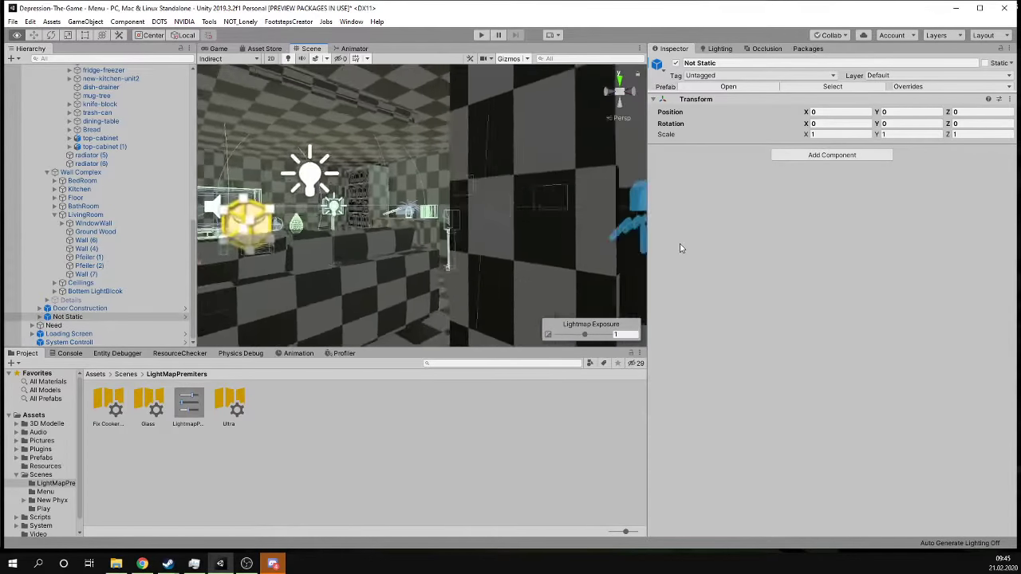
{"action": "mouse_move", "coordinate": [681, 249]}
{"action": "right_mouse_down"}
{"action": "mouse_move", "coordinate": [76, 241]}
{"action": "mouse_move", "coordinate": [45, 255]}
{"action": "right_mouse_up"}
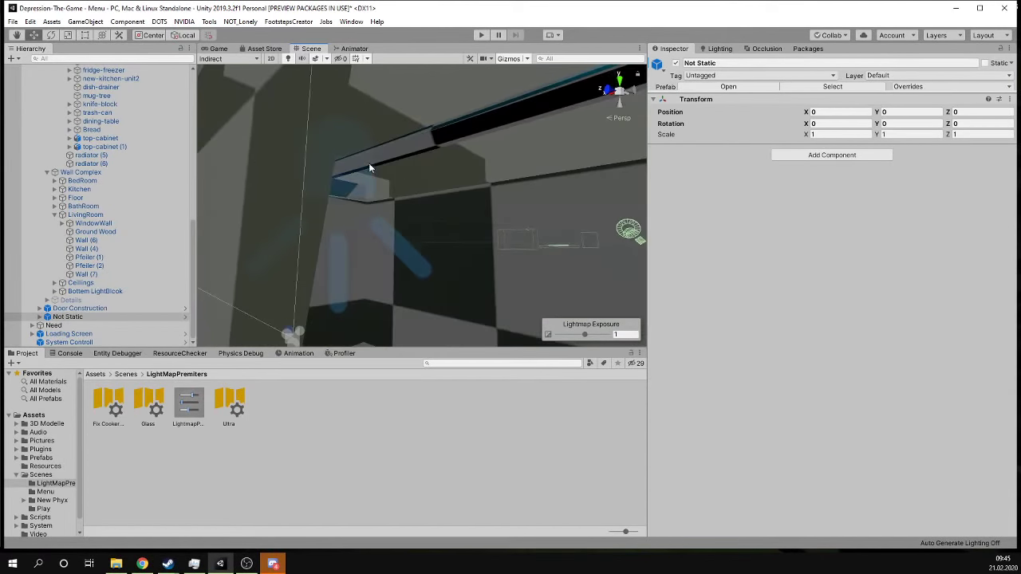
{"action": "left_click", "coordinate": [356, 179]}
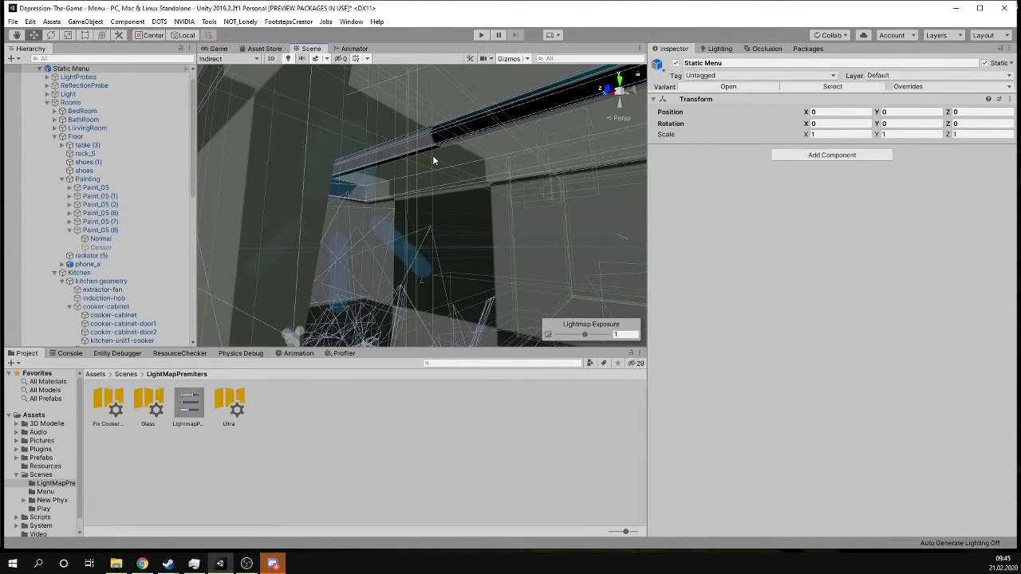
{"action": "left_click", "coordinate": [340, 188]}
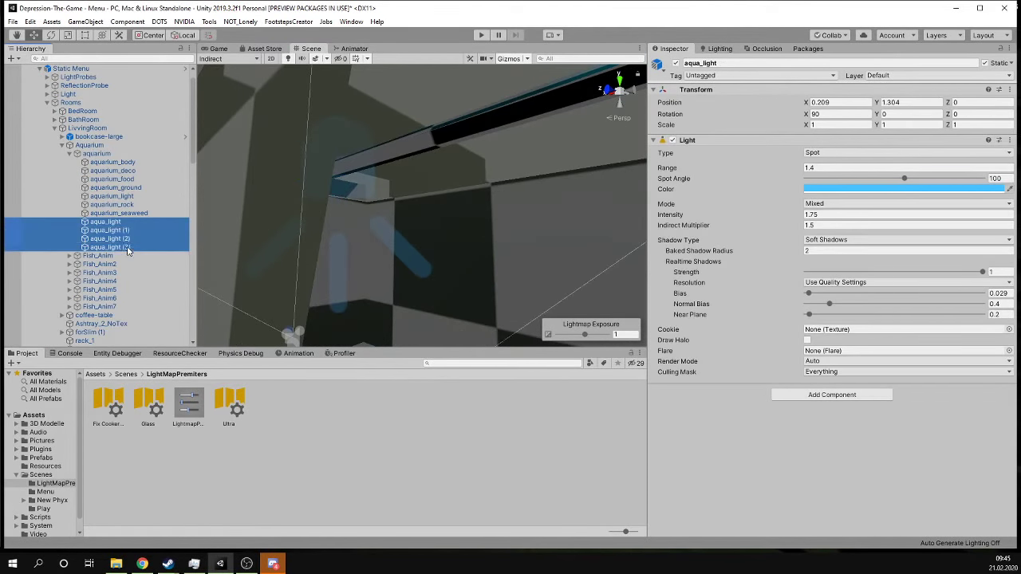
{"action": "right_click_drag", "start_coordinate": [479, 264], "coordinate": [533, 290]}
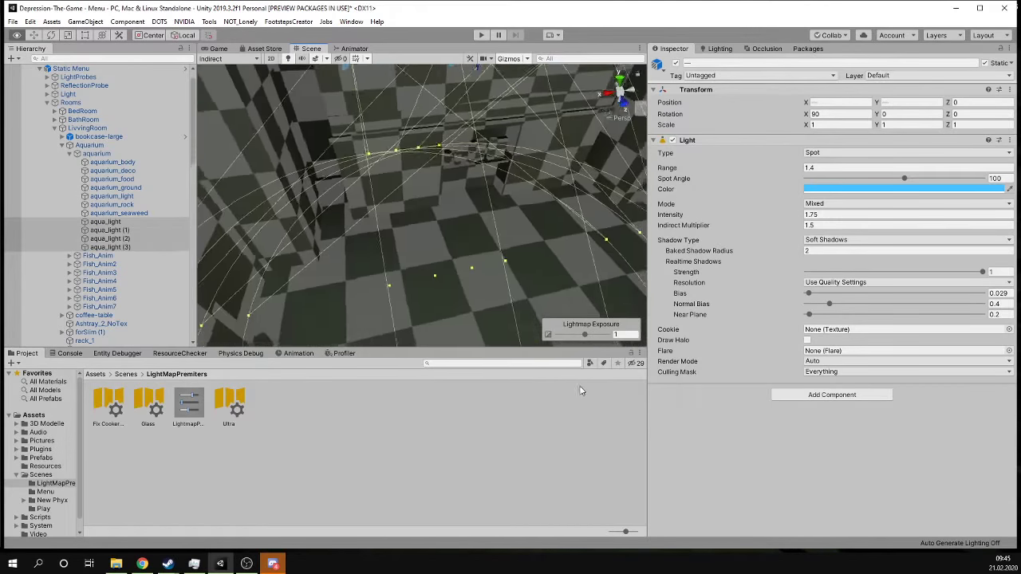
{"action": "mouse_move", "coordinate": [581, 391]}
{"action": "right_mouse_down"}
{"action": "mouse_move", "coordinate": [673, 375]}
{"action": "mouse_move", "coordinate": [825, 249]}
{"action": "right_mouse_up"}
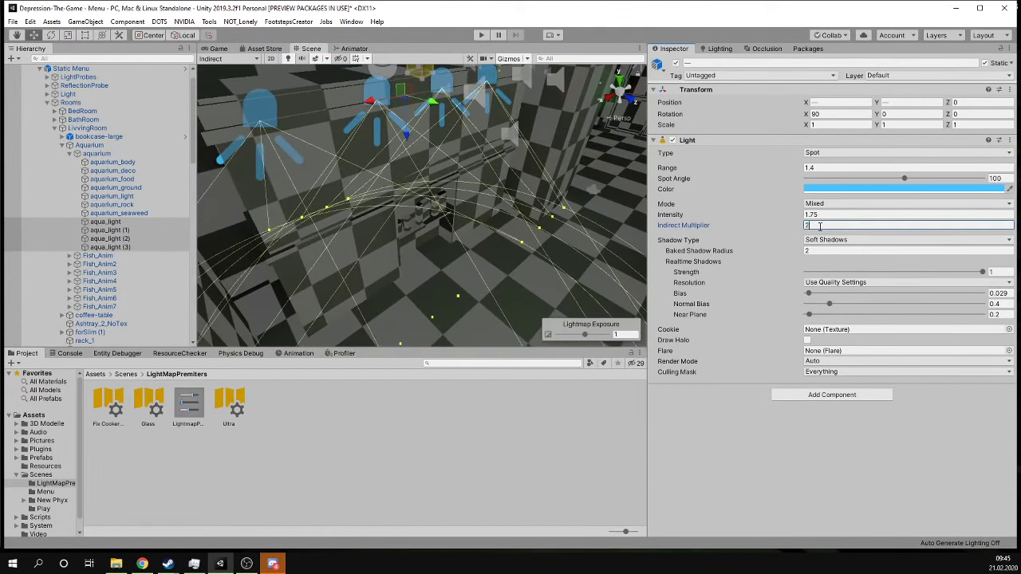
Set the aqua_light spotlights' Indirect Multiplier to 2.
{"action": "right_click_drag", "start_coordinate": [274, 80], "coordinate": [735, 207]}
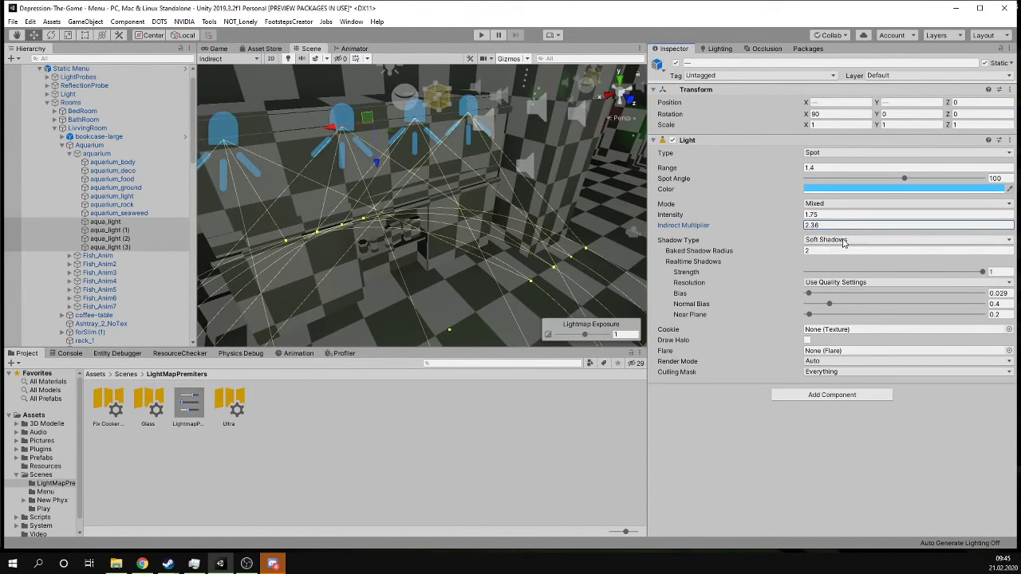
{"action": "key", "text": "BackSpace"}
{"action": "key", "text": "BackSpace"}
{"action": "key", "text": "BackSpace"}
{"action": "key", "text": "Return"}
{"action": "mouse_move", "coordinate": [550, 183]}
{"action": "right_mouse_down"}
{"action": "mouse_move", "coordinate": [561, 168]}
{"action": "mouse_move", "coordinate": [413, 181]}
{"action": "mouse_move", "coordinate": [561, 167]}
{"action": "mouse_move", "coordinate": [447, 176]}
{"action": "right_mouse_up"}
Switch the Scene view back to Shaded and collapse the Static Menu group.
{"action": "left_click", "coordinate": [230, 58]}
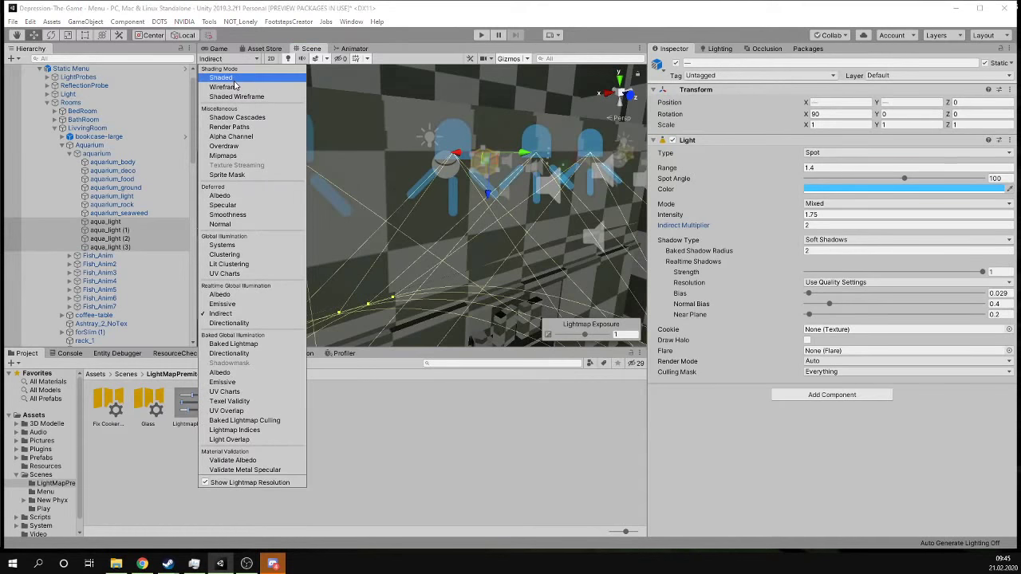
{"action": "left_click", "coordinate": [234, 79]}
{"action": "mouse_move", "coordinate": [559, 268]}
{"action": "right_mouse_down"}
{"action": "mouse_move", "coordinate": [371, 209]}
{"action": "mouse_move", "coordinate": [404, 171]}
{"action": "mouse_move", "coordinate": [1010, 142]}
{"action": "right_mouse_up"}
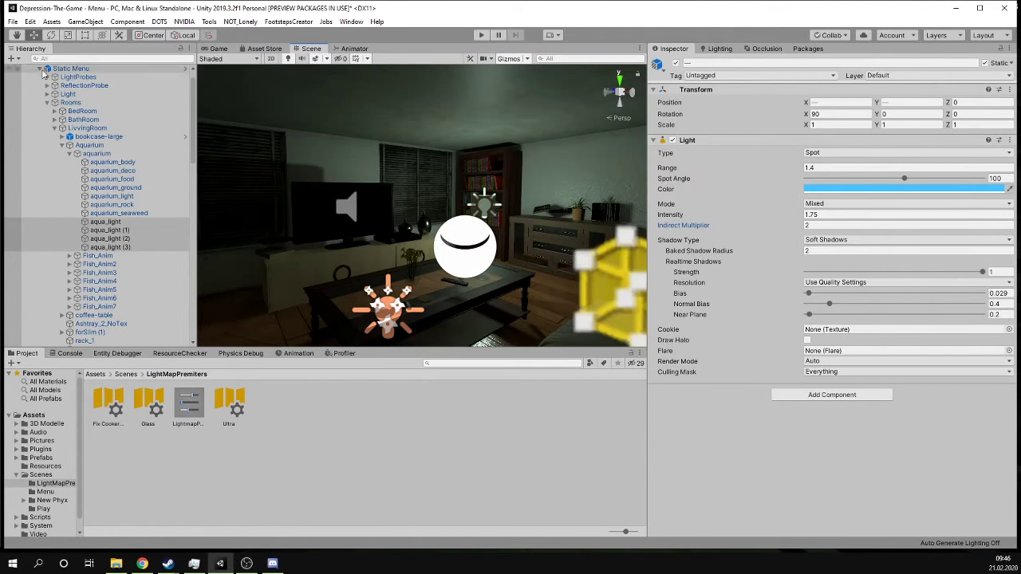
{"action": "left_click", "coordinate": [43, 70]}
{"action": "left_click", "coordinate": [40, 68]}
{"action": "left_click", "coordinate": [341, 218]}
{"action": "mouse_move", "coordinate": [341, 219]}
{"action": "right_mouse_down"}
{"action": "mouse_move", "coordinate": [551, 271]}
{"action": "mouse_move", "coordinate": [444, 314]}
{"action": "mouse_move", "coordinate": [522, 269]}
{"action": "mouse_move", "coordinate": [661, 231]}
{"action": "mouse_move", "coordinate": [604, 218]}
{"action": "mouse_move", "coordinate": [664, 206]}
{"action": "mouse_move", "coordinate": [255, 326]}
{"action": "mouse_move", "coordinate": [378, 298]}
{"action": "mouse_move", "coordinate": [439, 133]}
{"action": "right_mouse_up"}
Set the WaterBottle's Mesh Renderer Light Probes to Blend Probes.
{"action": "left_click", "coordinate": [504, 59]}
{"action": "mouse_move", "coordinate": [435, 223]}
{"action": "right_mouse_down"}
{"action": "mouse_move", "coordinate": [418, 205]}
{"action": "mouse_move", "coordinate": [456, 216]}
{"action": "right_mouse_up"}
{"action": "left_click", "coordinate": [418, 205]}
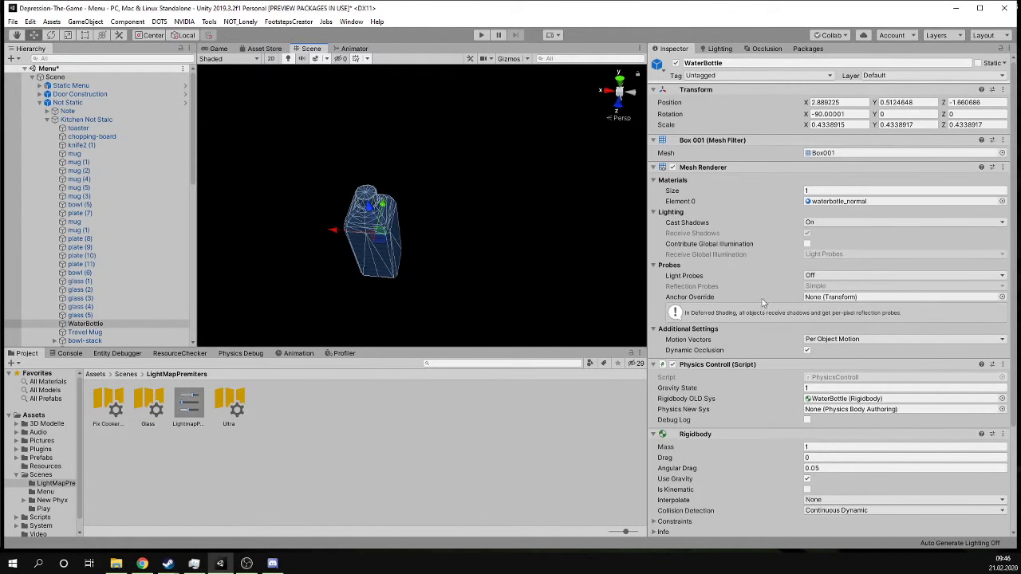
{"action": "left_click", "coordinate": [834, 275]}
{"action": "left_click", "coordinate": [821, 296]}
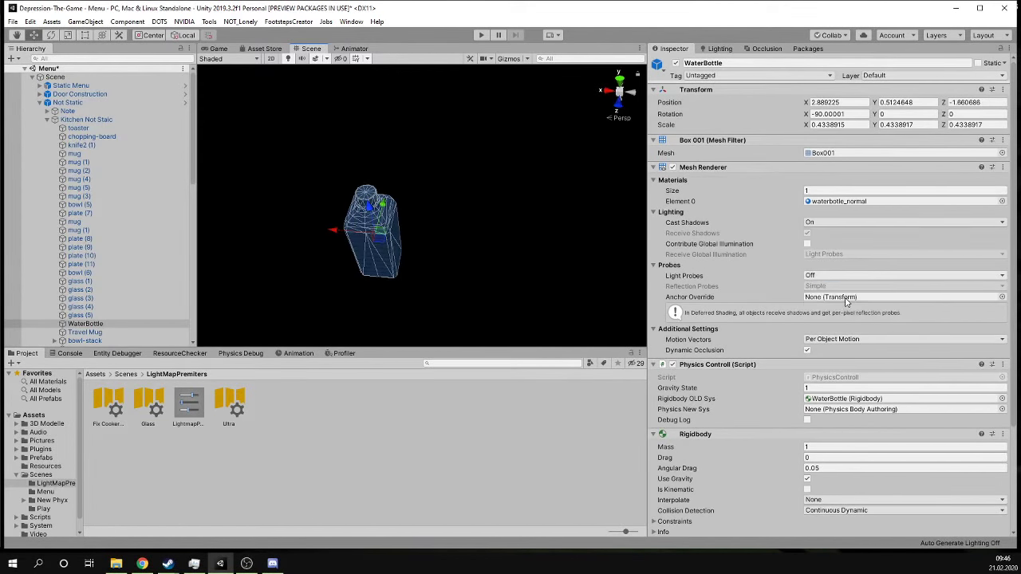
Select the light switch's switcher s mesh in the kitchen.
{"action": "right_click_drag", "start_coordinate": [503, 199], "coordinate": [514, 124]}
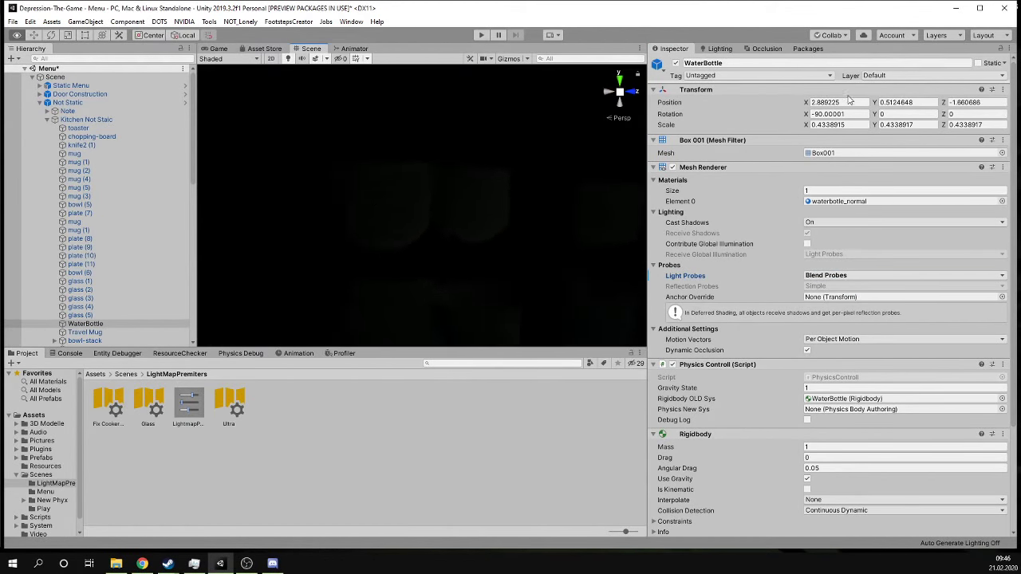
{"action": "right_click_drag", "start_coordinate": [514, 123], "coordinate": [427, 220]}
{"action": "left_click", "coordinate": [434, 233]}
{"action": "left_click", "coordinate": [434, 234]}
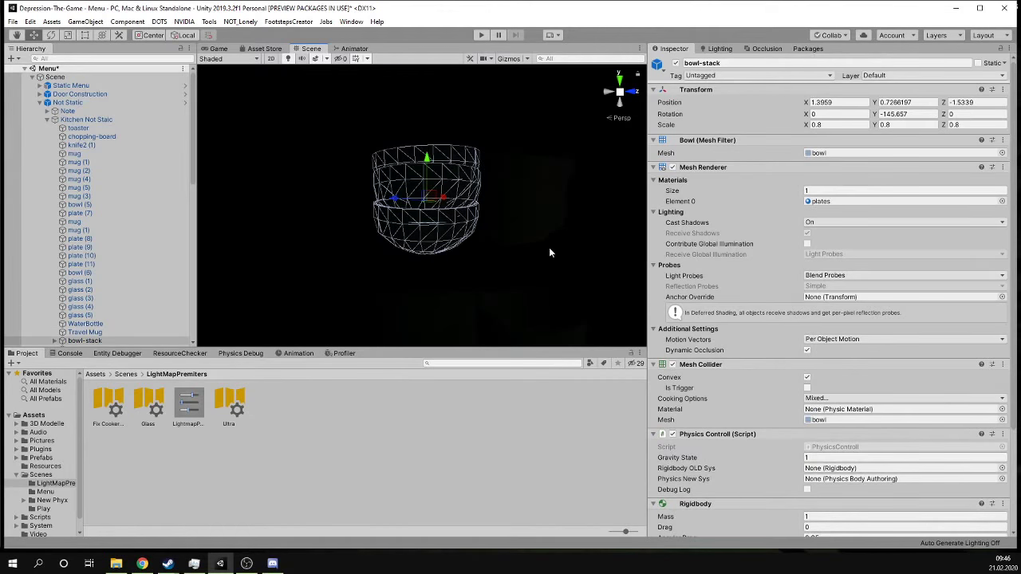
{"action": "mouse_move", "coordinate": [549, 253]}
{"action": "right_mouse_down"}
{"action": "mouse_move", "coordinate": [594, 291]}
{"action": "mouse_move", "coordinate": [535, 252]}
{"action": "right_mouse_up"}
{"action": "left_click", "coordinate": [489, 222]}
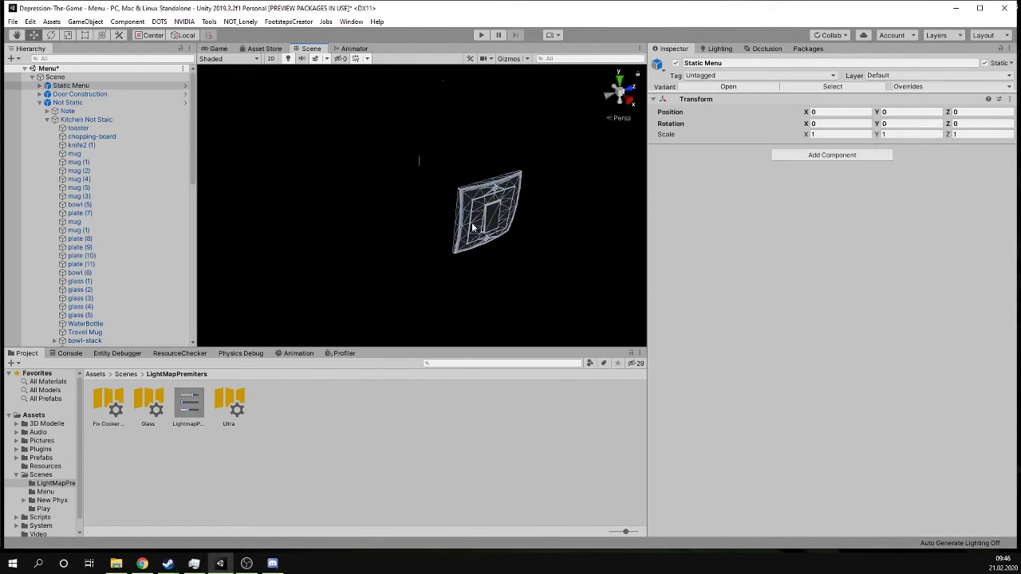
{"action": "left_click", "coordinate": [472, 228]}
{"action": "scroll", "coordinate": [774, 340], "scroll_direction": "down", "scroll_amount": 5}
{"action": "left_click", "coordinate": [466, 221]}
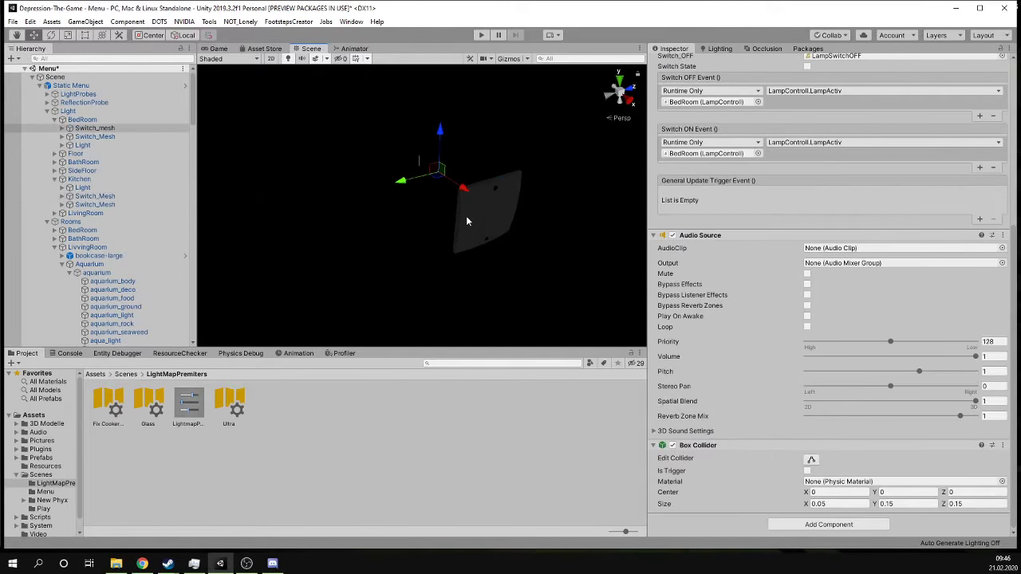
{"action": "left_click", "coordinate": [461, 225]}
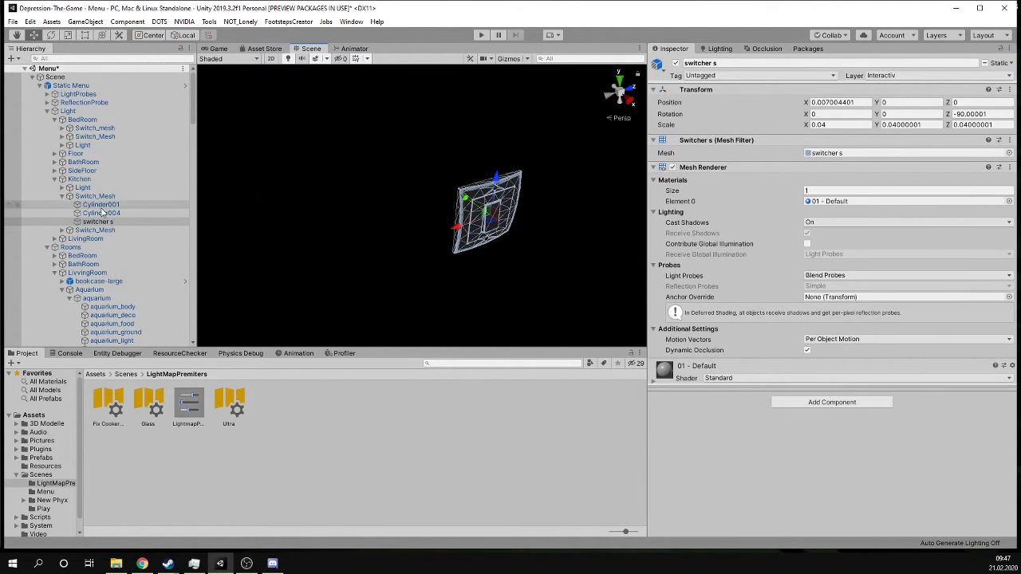
{"action": "left_click", "coordinate": [101, 213]}
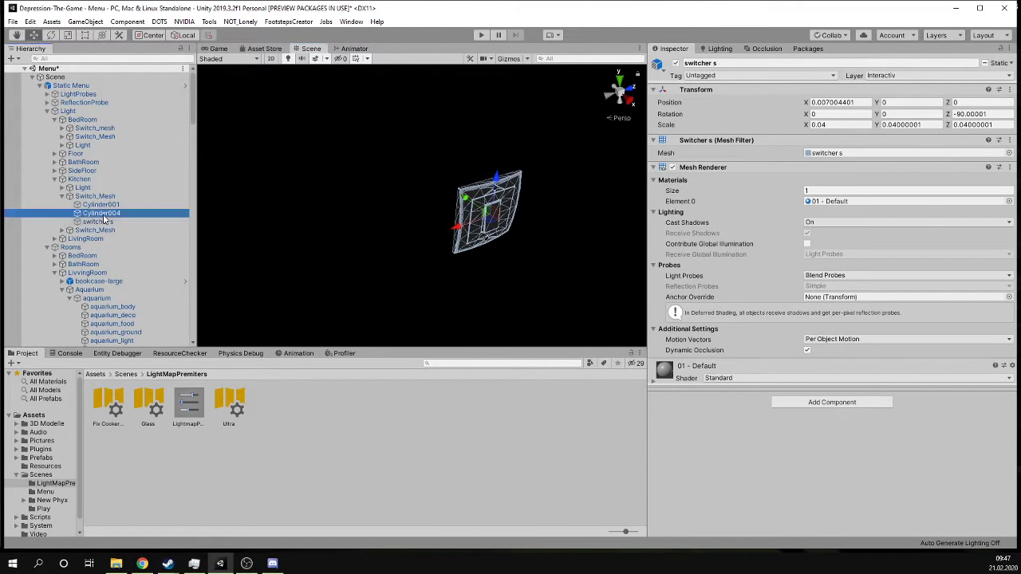
{"action": "left_click", "coordinate": [98, 221]}
Inspect the 01 - Default material's emission and ping it in the Project window.
{"action": "left_click", "coordinate": [691, 369]}
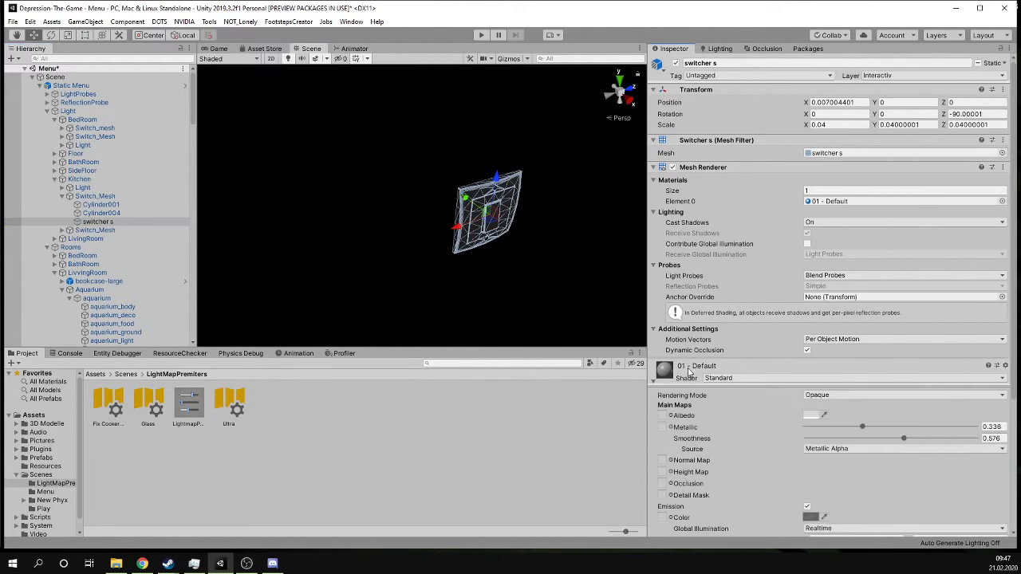
{"action": "scroll", "coordinate": [703, 335], "scroll_direction": "down", "scroll_amount": 5}
{"action": "left_click", "coordinate": [810, 334]}
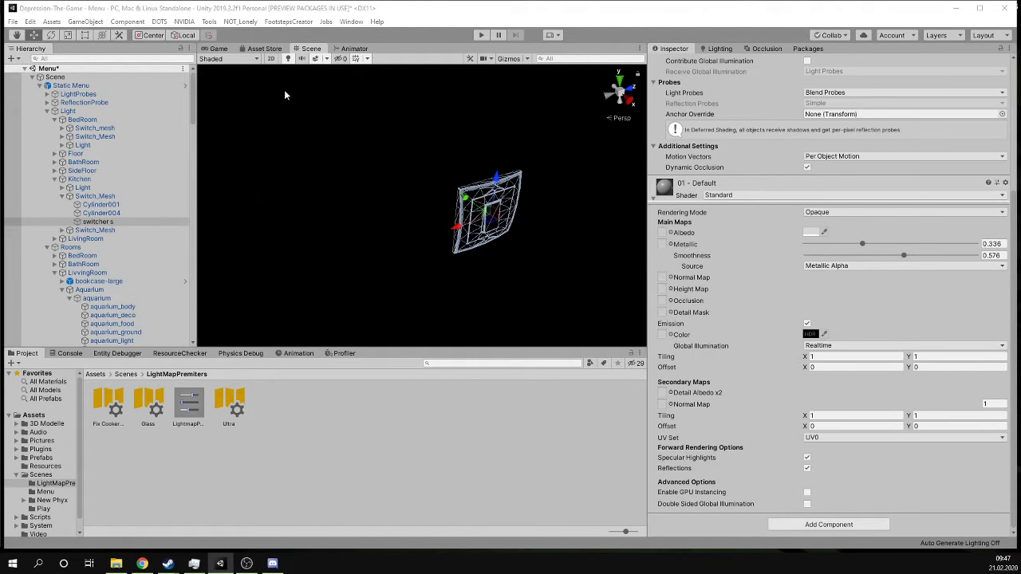
{"action": "scroll", "coordinate": [836, 179], "scroll_direction": "up", "scroll_amount": 5}
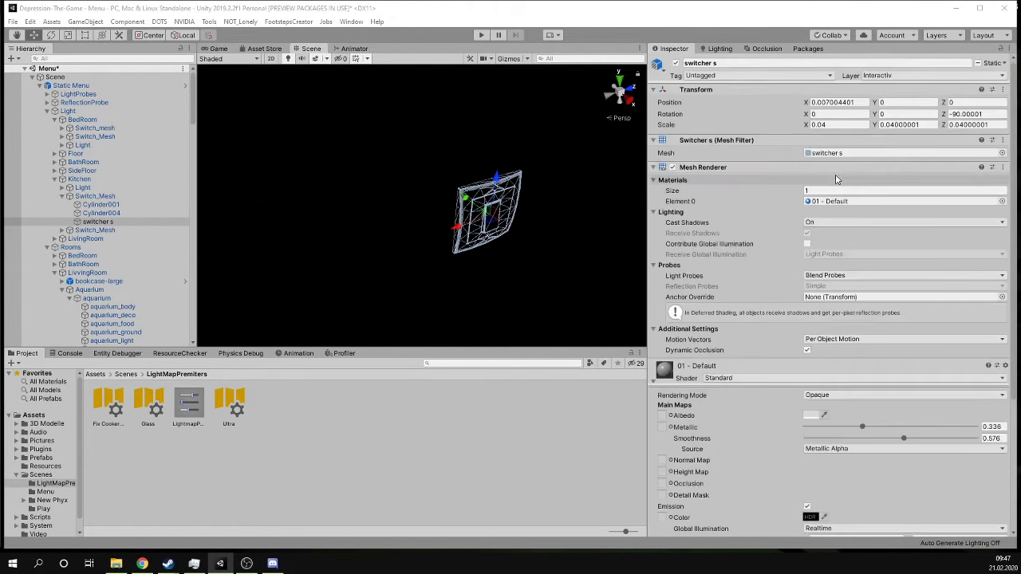
{"action": "left_click", "coordinate": [830, 201]}
Select the 01 - Default material asset and check its emission colour.
{"action": "left_click", "coordinate": [179, 275]}
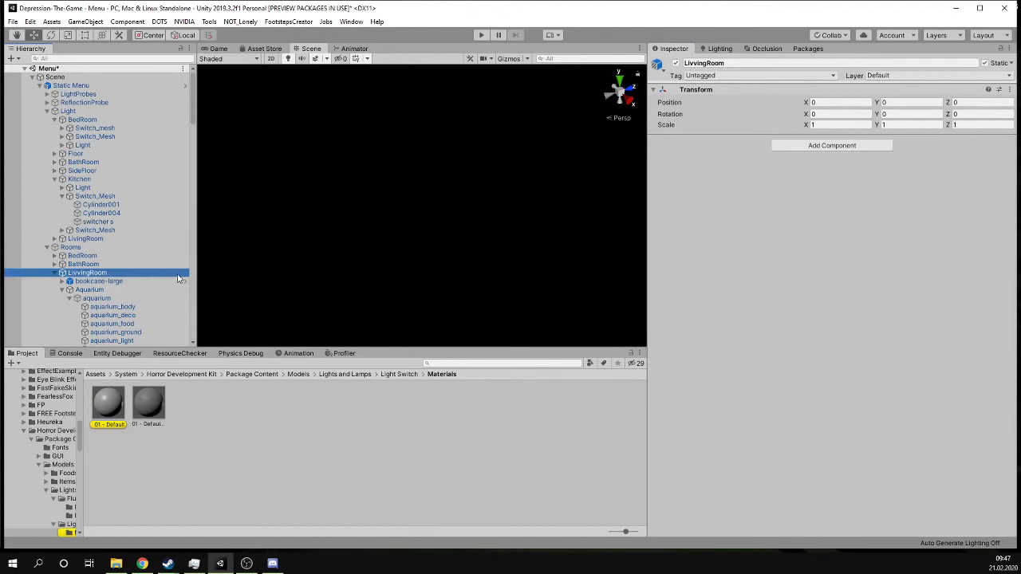
{"action": "left_click", "coordinate": [109, 404]}
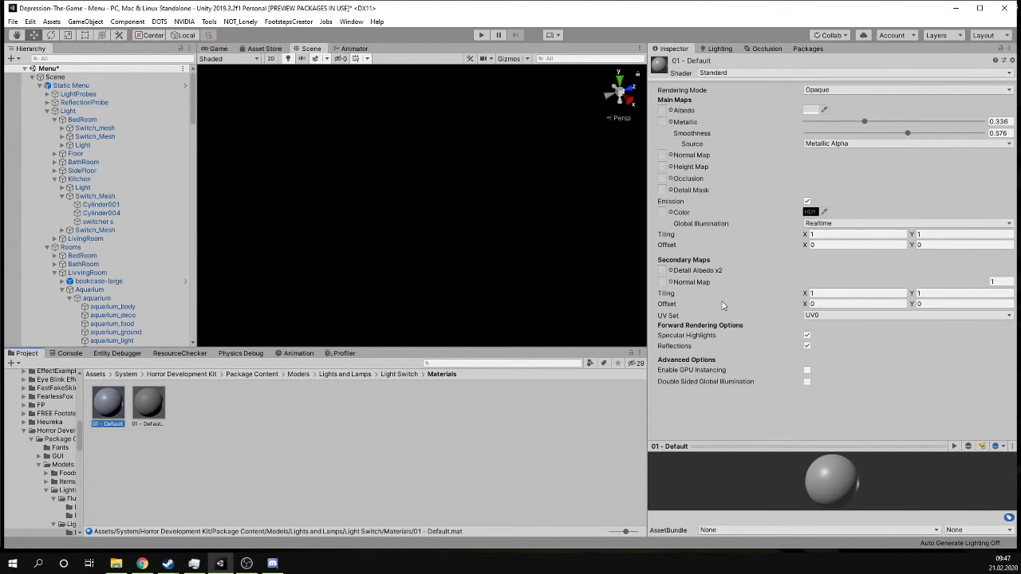
{"action": "left_click", "coordinate": [811, 212]}
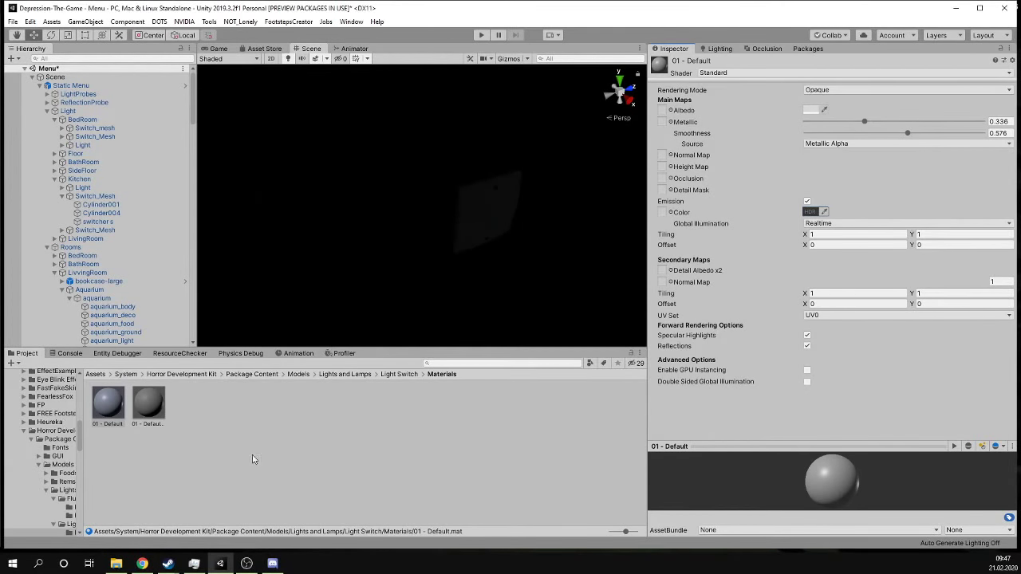
Collapse the Horror Development, Scenes and System folders plus the Static Menu and Not Static branches.
{"action": "left_click", "coordinate": [25, 431]}
{"action": "scroll", "coordinate": [25, 435], "scroll_direction": "up", "scroll_amount": 5}
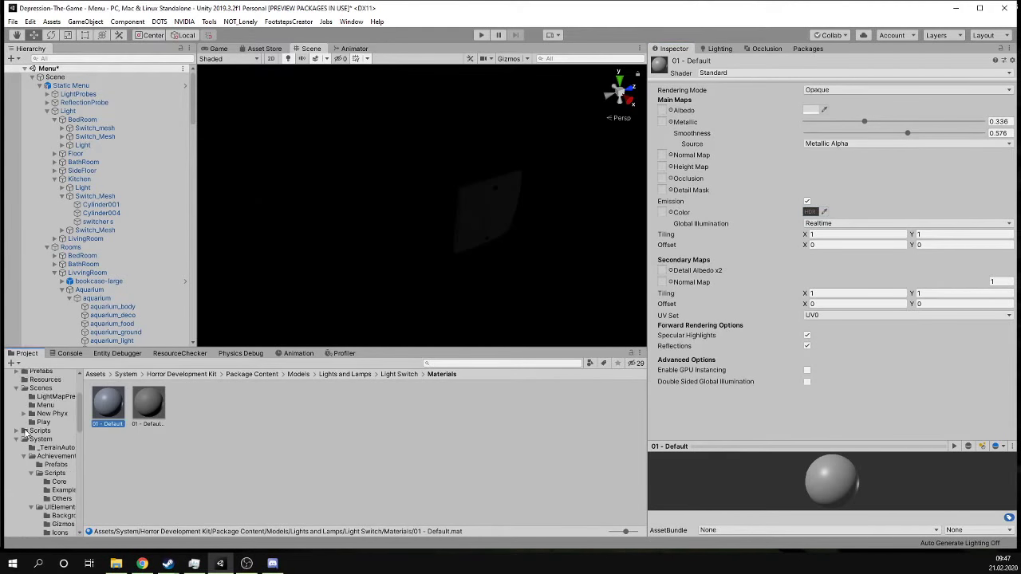
{"action": "left_click", "coordinate": [16, 476]}
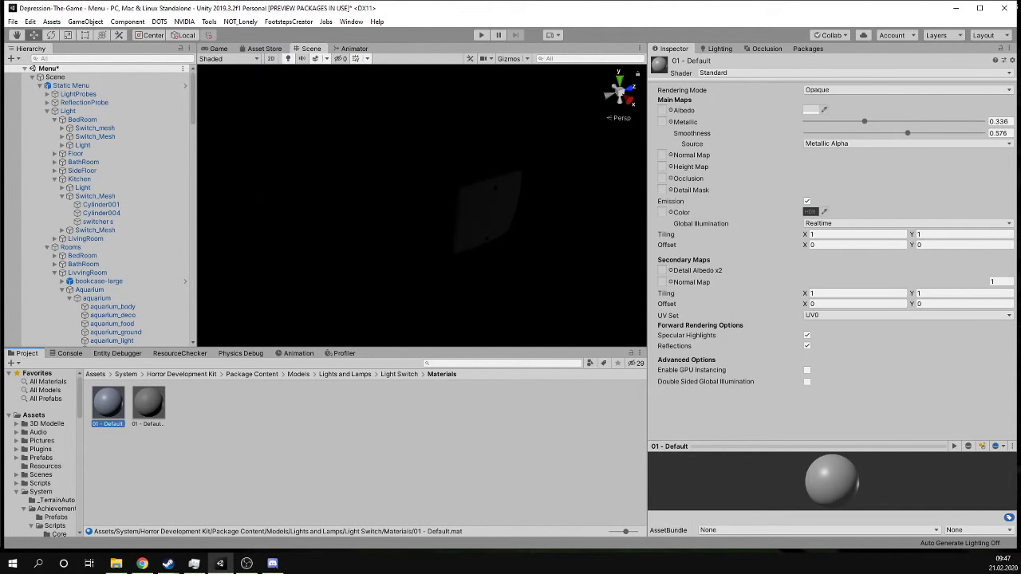
{"action": "key", "text": "alt+Tab"}
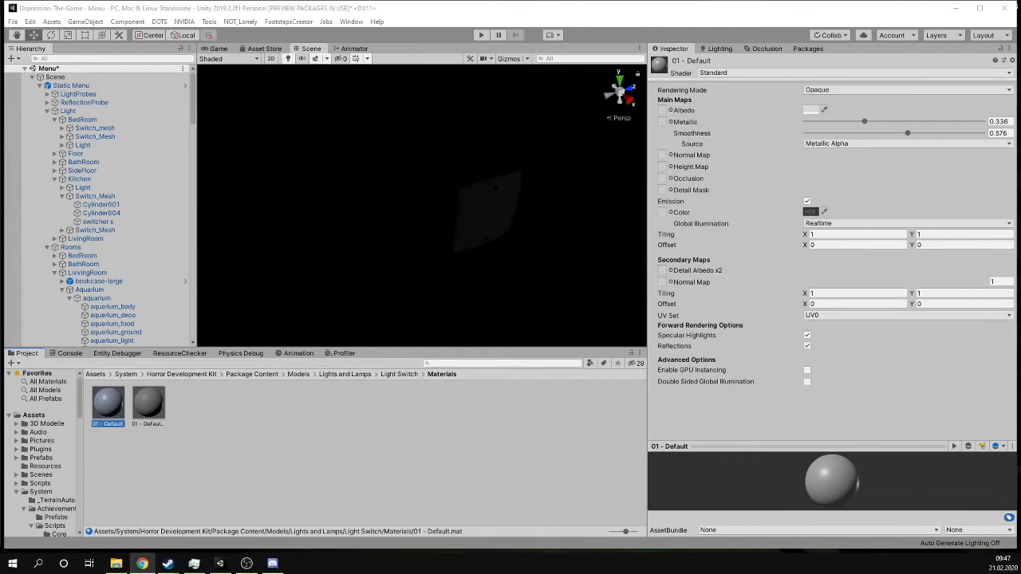
{"action": "left_click", "coordinate": [16, 491]}
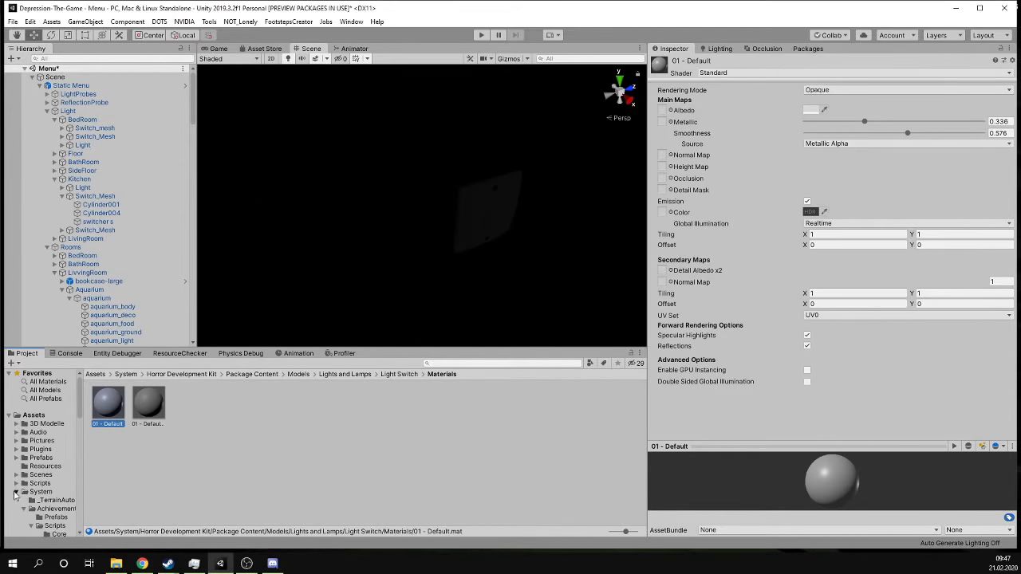
{"action": "left_click", "coordinate": [39, 86]}
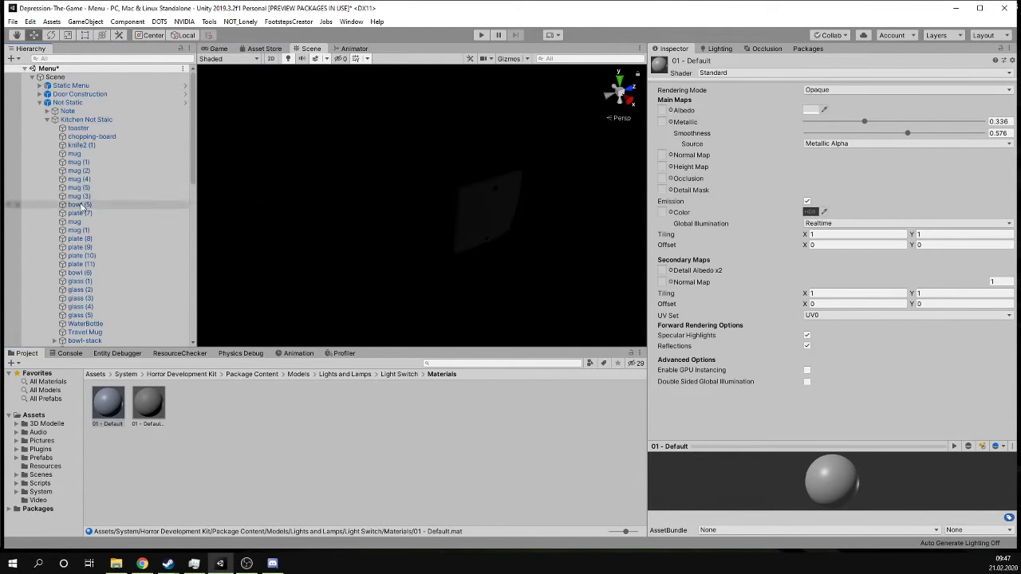
{"action": "left_click", "coordinate": [39, 103]}
Apply all Static Menu overrides and confirm Door Construction has none.
{"action": "left_click", "coordinate": [70, 85]}
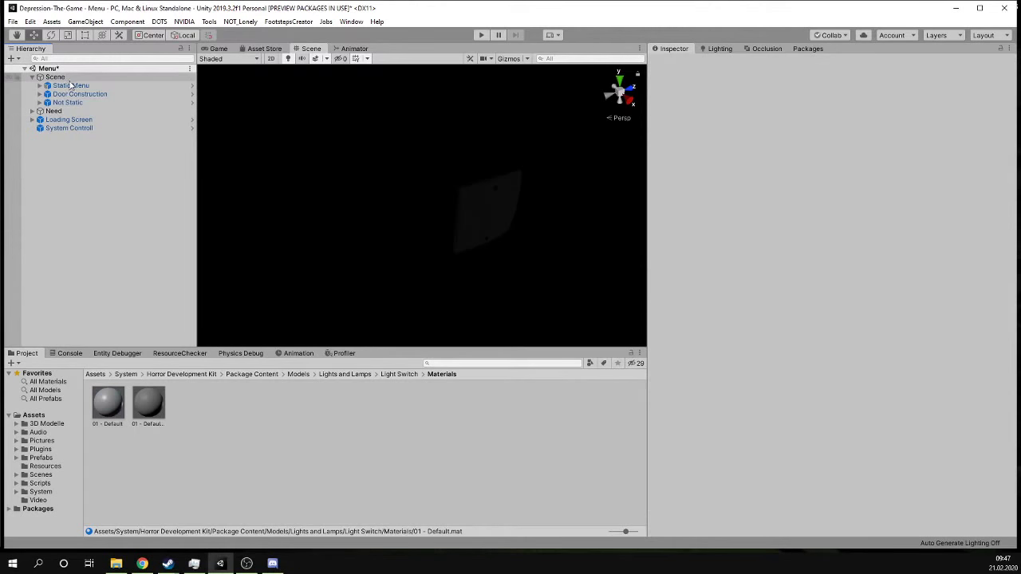
{"action": "left_click", "coordinate": [949, 88]}
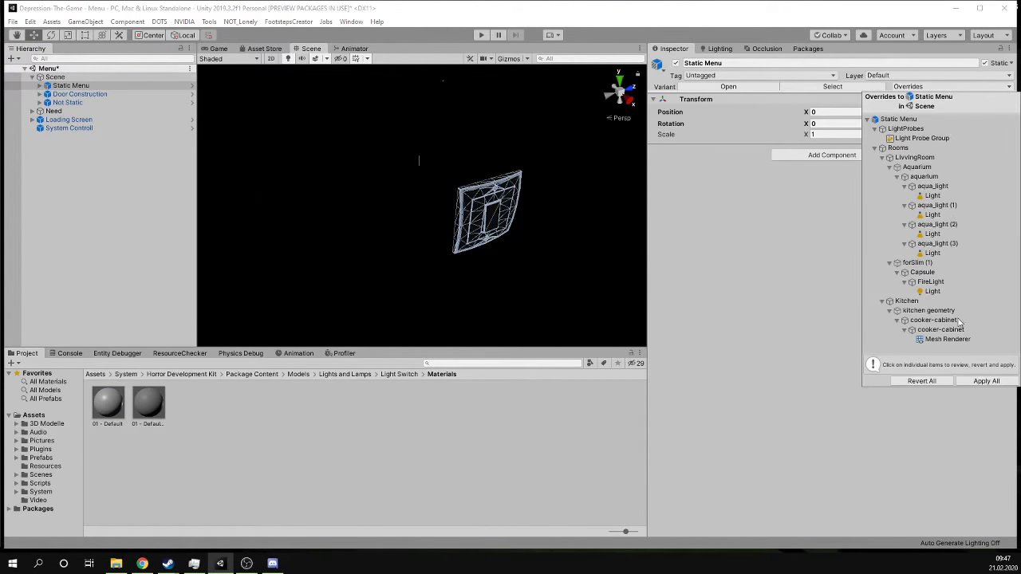
{"action": "left_click", "coordinate": [983, 382]}
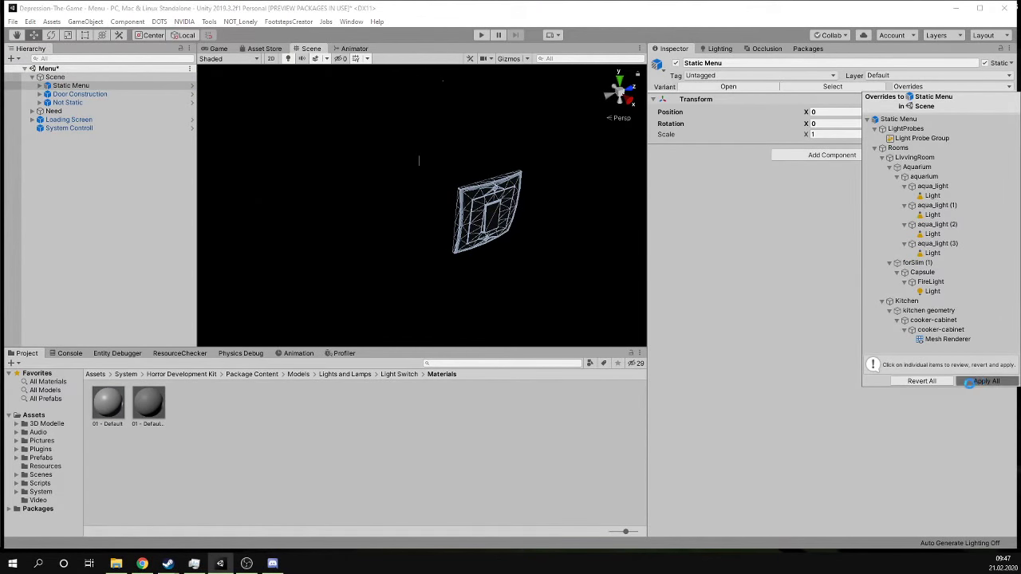
{"action": "left_click", "coordinate": [133, 95]}
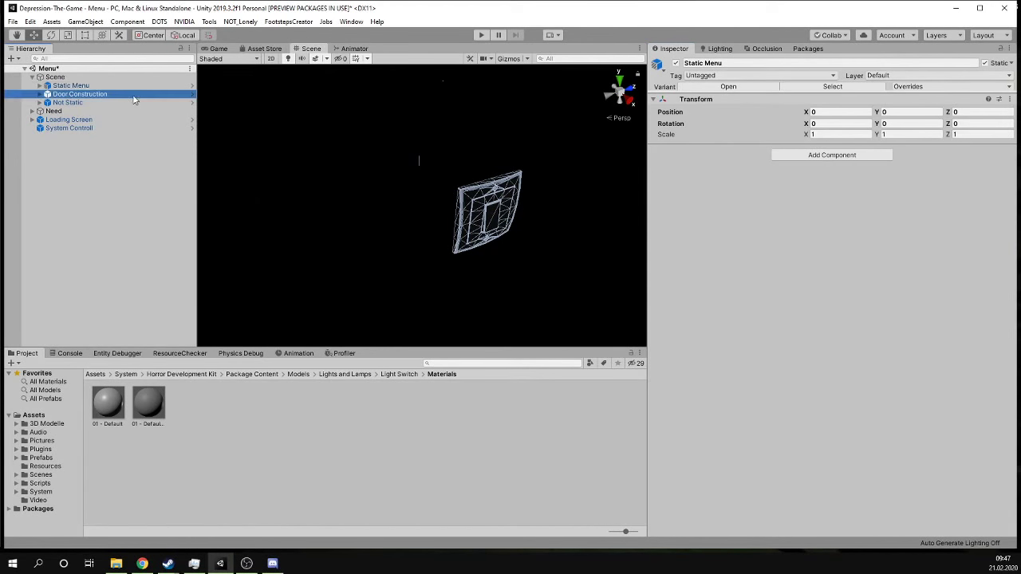
{"action": "left_click", "coordinate": [948, 86]}
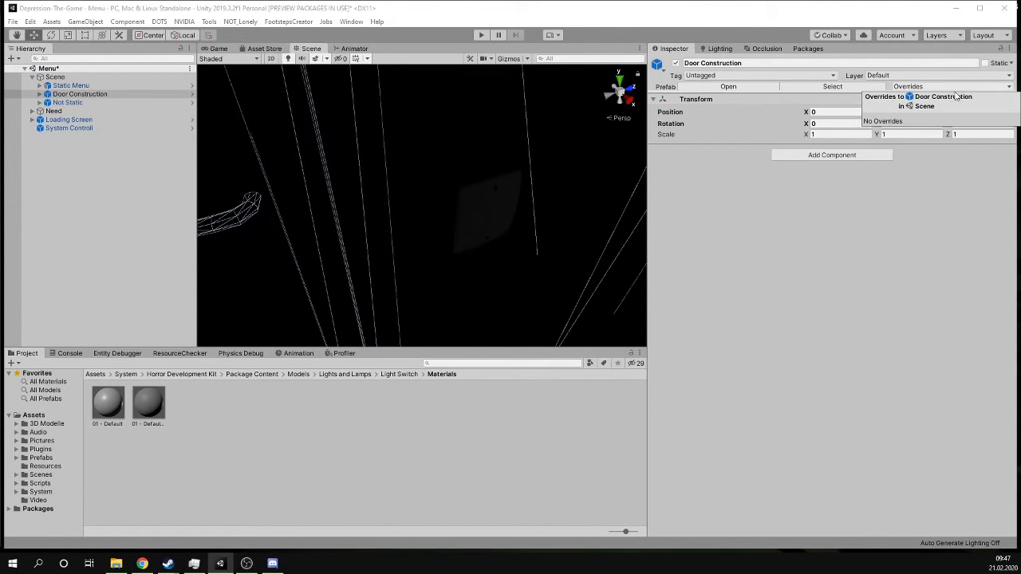
{"action": "left_click", "coordinate": [102, 112]}
Apply all overrides on the Not Static prefab instance.
{"action": "left_click", "coordinate": [80, 103]}
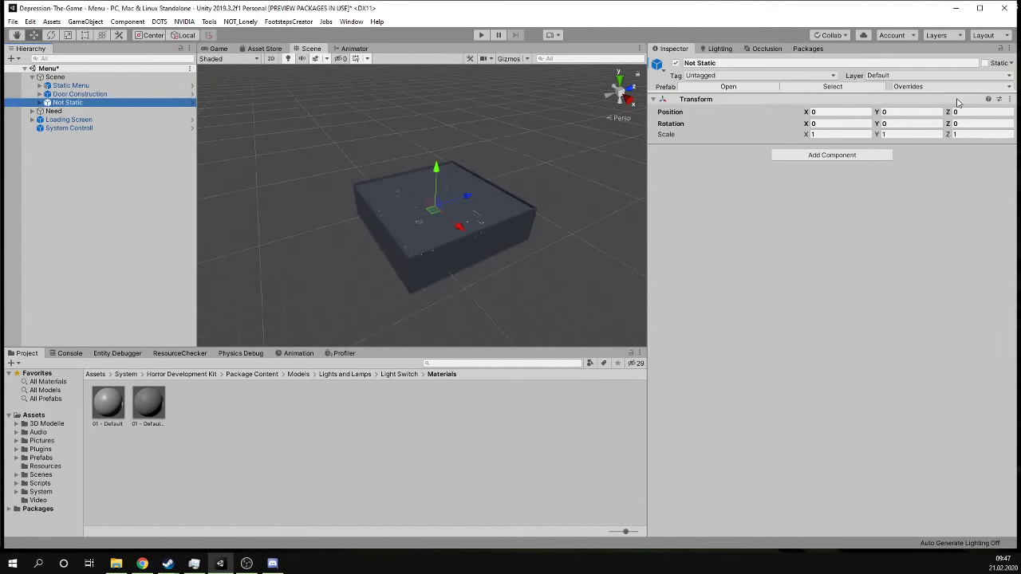
{"action": "left_click", "coordinate": [954, 86]}
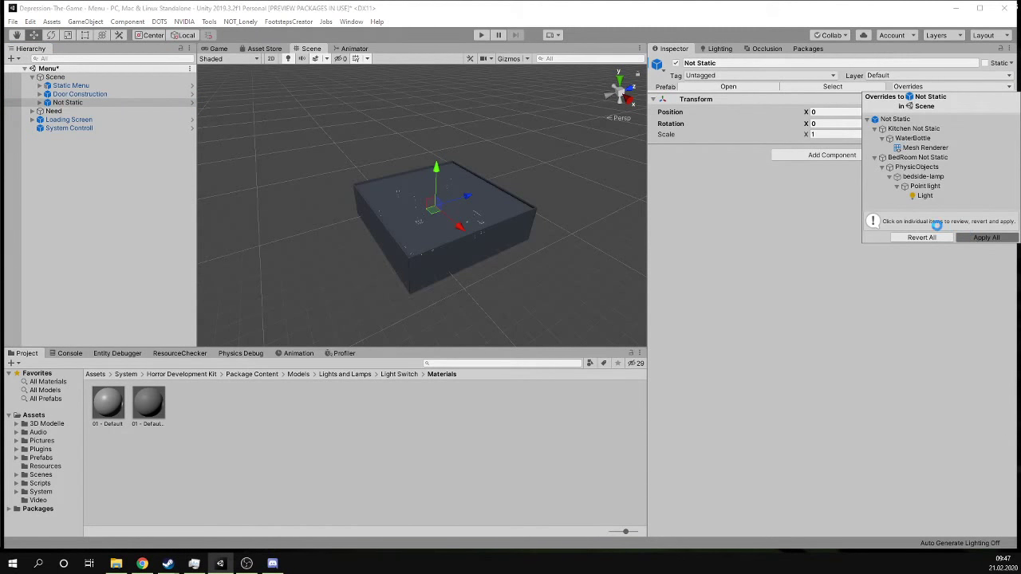
{"action": "mouse_move", "coordinate": [545, 236]}
{"action": "right_mouse_down"}
{"action": "mouse_move", "coordinate": [566, 246]}
{"action": "mouse_move", "coordinate": [551, 239]}
{"action": "right_mouse_up"}
{"action": "left_click", "coordinate": [121, 207]}
{"action": "mouse_move", "coordinate": [254, 182]}
{"action": "right_mouse_down"}
{"action": "mouse_move", "coordinate": [345, 170]}
{"action": "mouse_move", "coordinate": [315, 138]}
{"action": "right_mouse_up"}
Turn the Scene view camera to face the door and select the Door to check its probe settings.
{"action": "scroll", "coordinate": [303, 155], "scroll_direction": "down", "scroll_amount": 10}
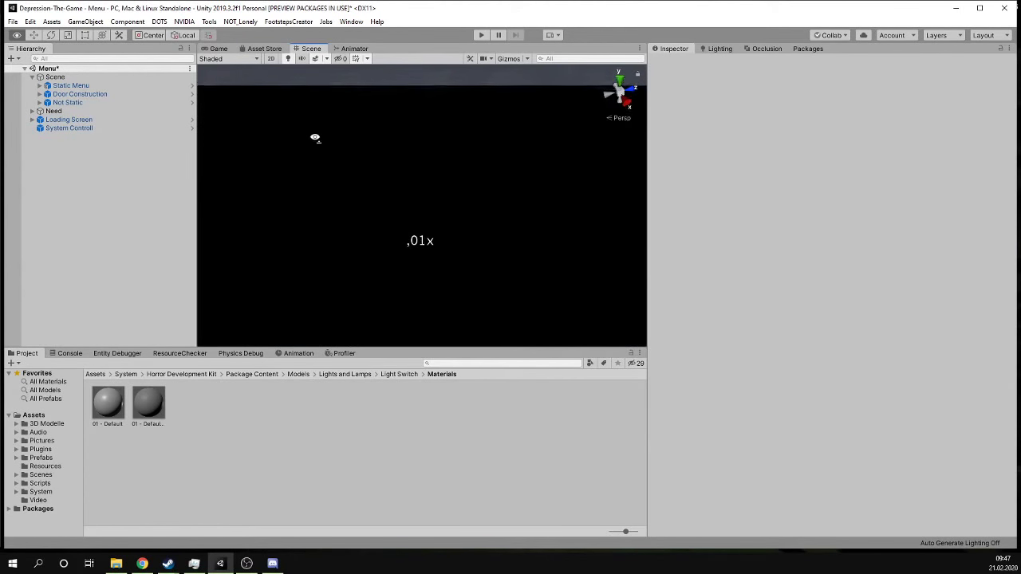
{"action": "mouse_move", "coordinate": [315, 137]}
{"action": "right_mouse_down"}
{"action": "mouse_move", "coordinate": [332, 92]}
{"action": "mouse_move", "coordinate": [389, 123]}
{"action": "mouse_move", "coordinate": [357, 78]}
{"action": "right_mouse_up"}
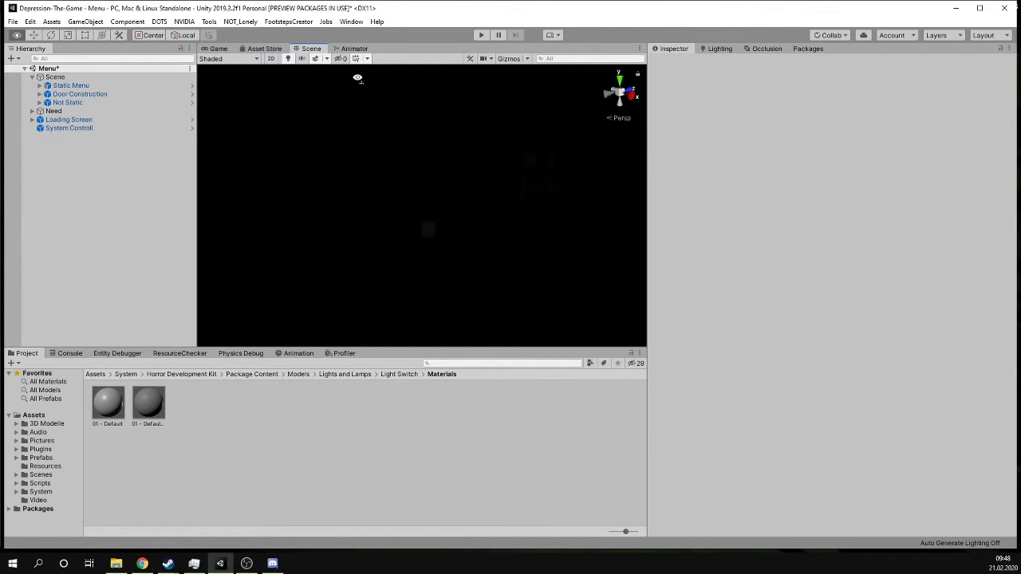
{"action": "mouse_move", "coordinate": [357, 78]}
{"action": "right_mouse_down"}
{"action": "mouse_move", "coordinate": [434, 54]}
{"action": "mouse_move", "coordinate": [381, 105]}
{"action": "mouse_move", "coordinate": [872, 72]}
{"action": "mouse_move", "coordinate": [382, 39]}
{"action": "mouse_move", "coordinate": [642, 64]}
{"action": "mouse_move", "coordinate": [695, 40]}
{"action": "mouse_move", "coordinate": [808, 46]}
{"action": "mouse_move", "coordinate": [1015, 75]}
{"action": "right_mouse_up"}
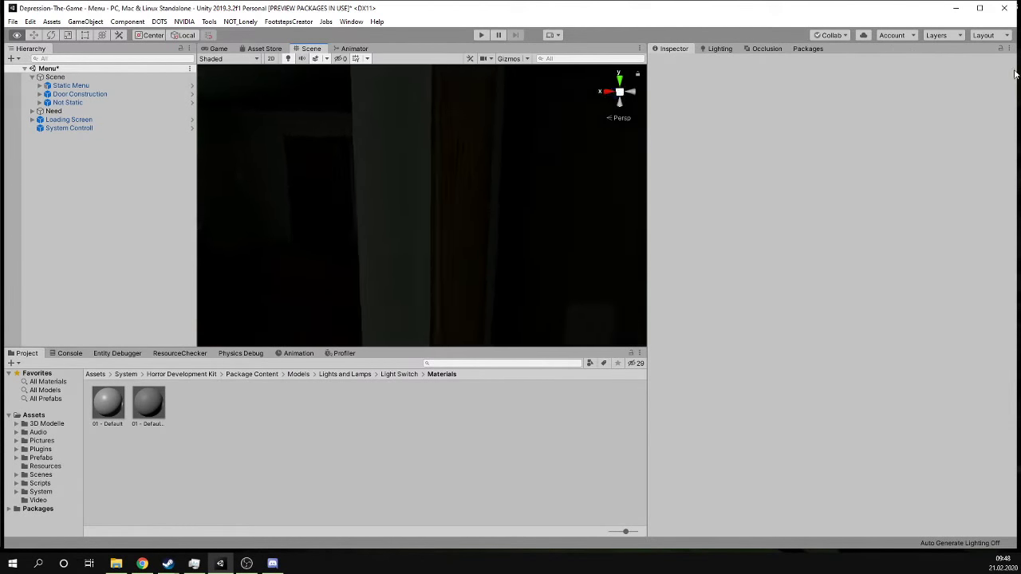
{"action": "right_click_drag", "start_coordinate": [1015, 75], "coordinate": [321, 109]}
{"action": "left_click", "coordinate": [398, 237]}
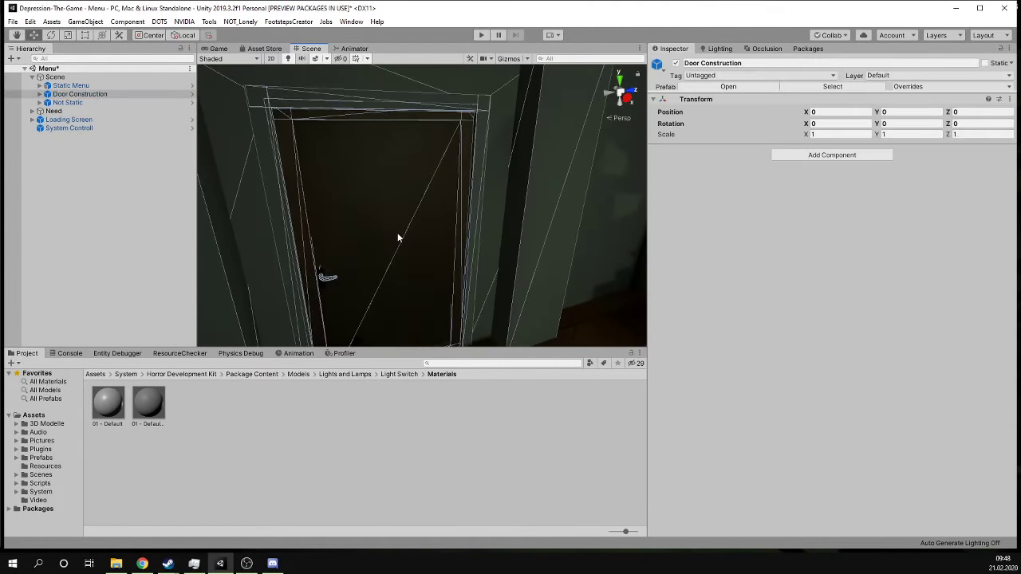
{"action": "left_click", "coordinate": [397, 237]}
{"action": "left_click", "coordinate": [437, 226]}
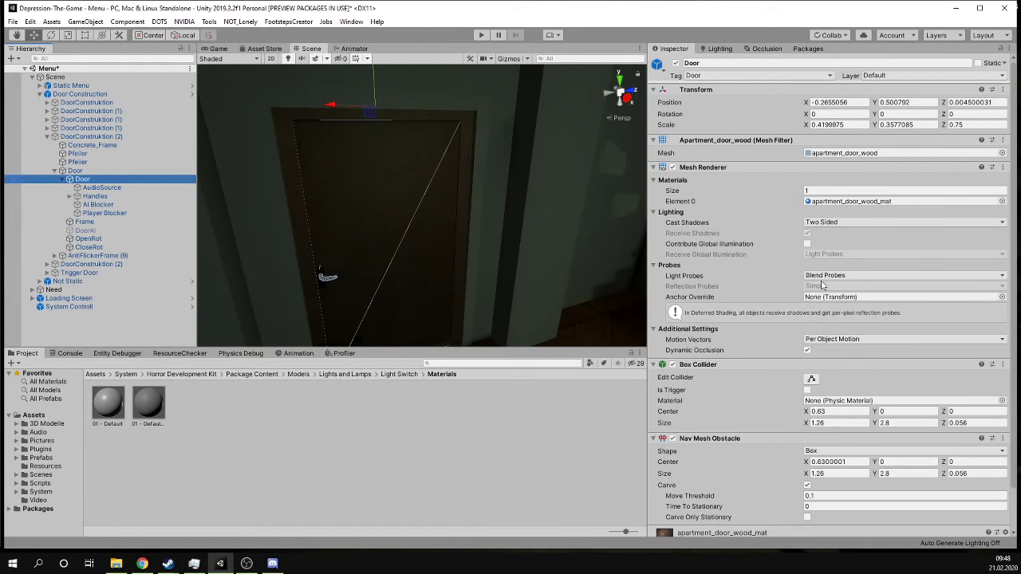
Inspect the door Frame and Door Construction objects, then save the Menu scene.
{"action": "right_click_drag", "start_coordinate": [530, 213], "coordinate": [429, 190]}
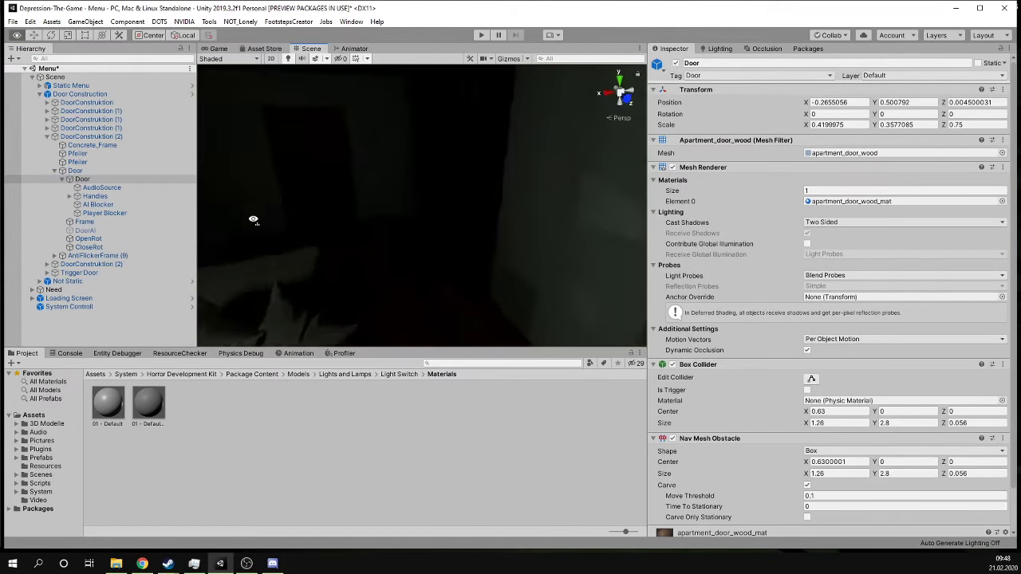
{"action": "left_click", "coordinate": [434, 192]}
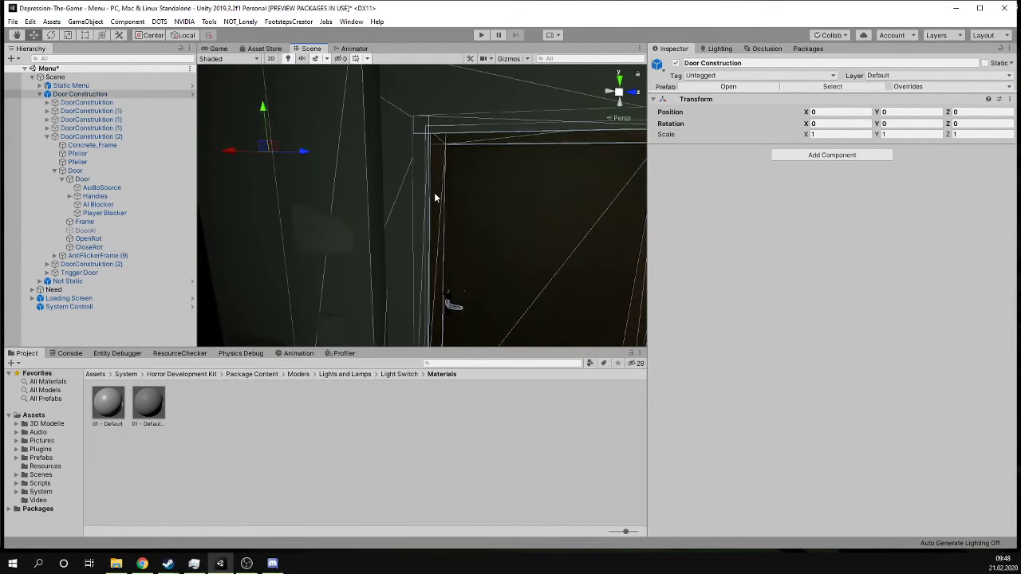
{"action": "left_click", "coordinate": [434, 211]}
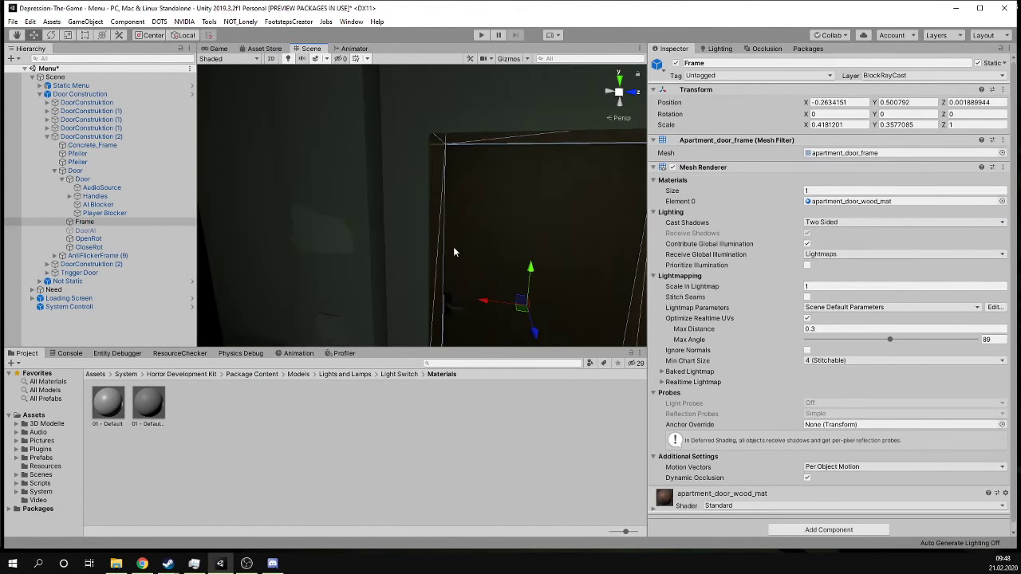
{"action": "left_click", "coordinate": [48, 136]}
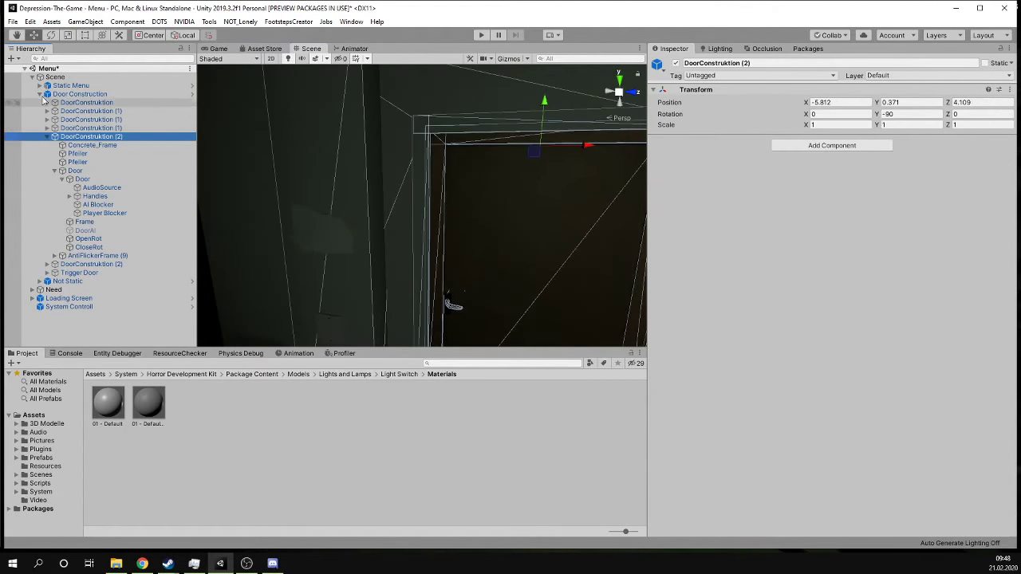
{"action": "left_click", "coordinate": [44, 94]}
{"action": "left_click", "coordinate": [40, 95]}
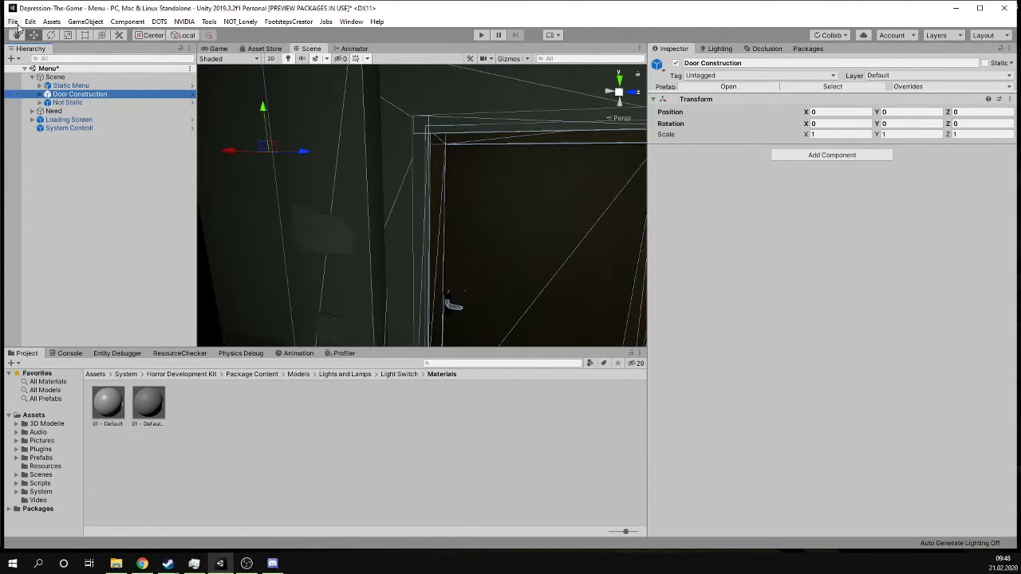
{"action": "left_click", "coordinate": [13, 21]}
{"action": "left_click", "coordinate": [24, 61]}
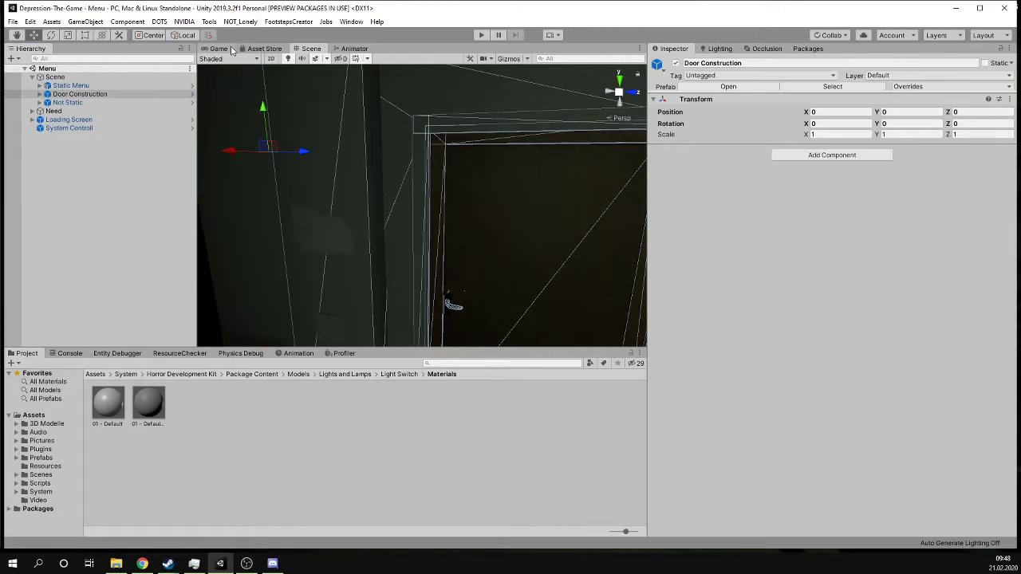
Play the game, check the lit menu and the unchanged resolution dropdown, then stop playback.
{"action": "left_click", "coordinate": [481, 35]}
{"action": "key", "text": "alt+Tab"}
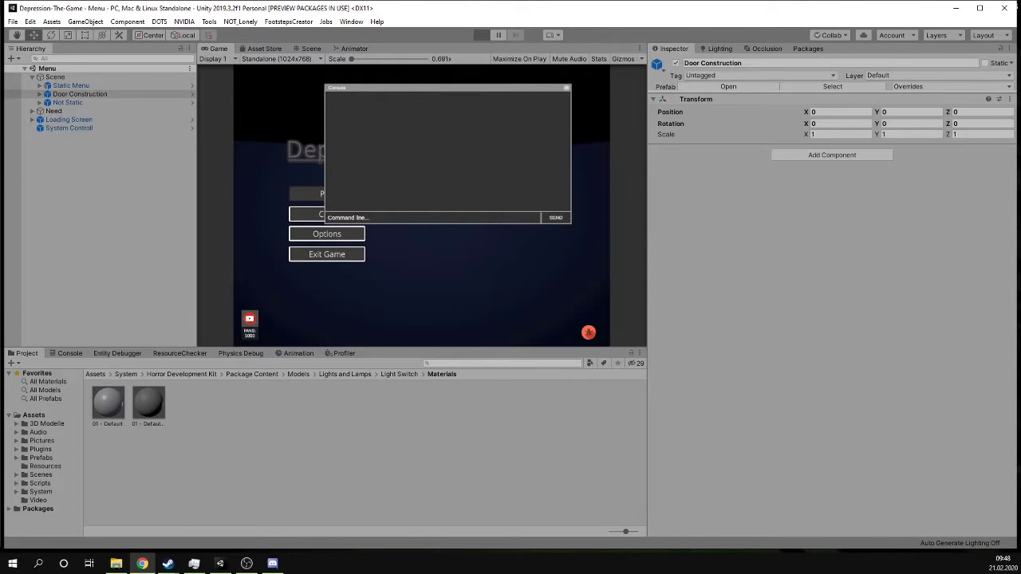
{"action": "key", "text": "alt+Tab"}
{"action": "key", "text": "alt+Tab"}
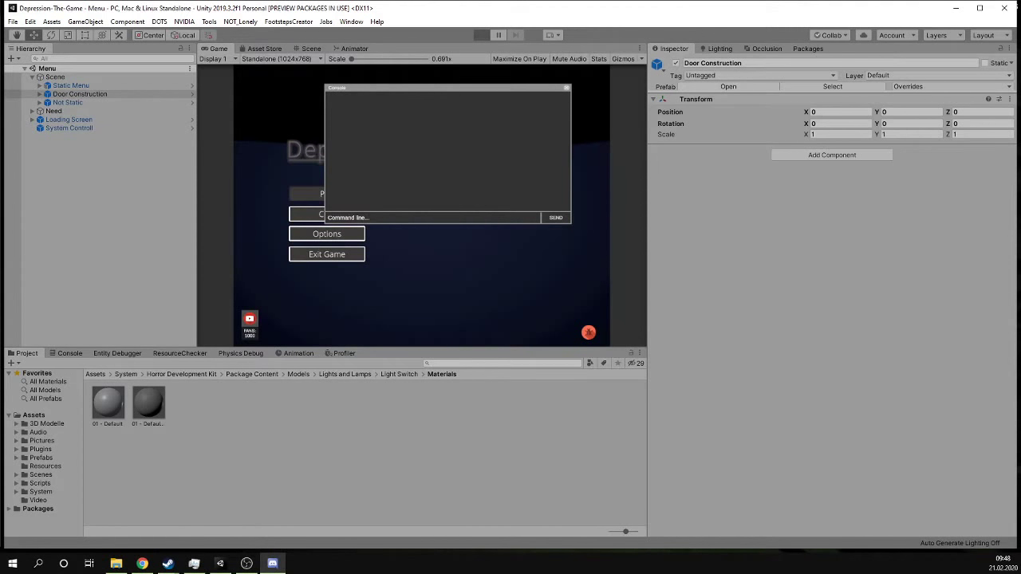
{"action": "key", "text": "alt+Tab"}
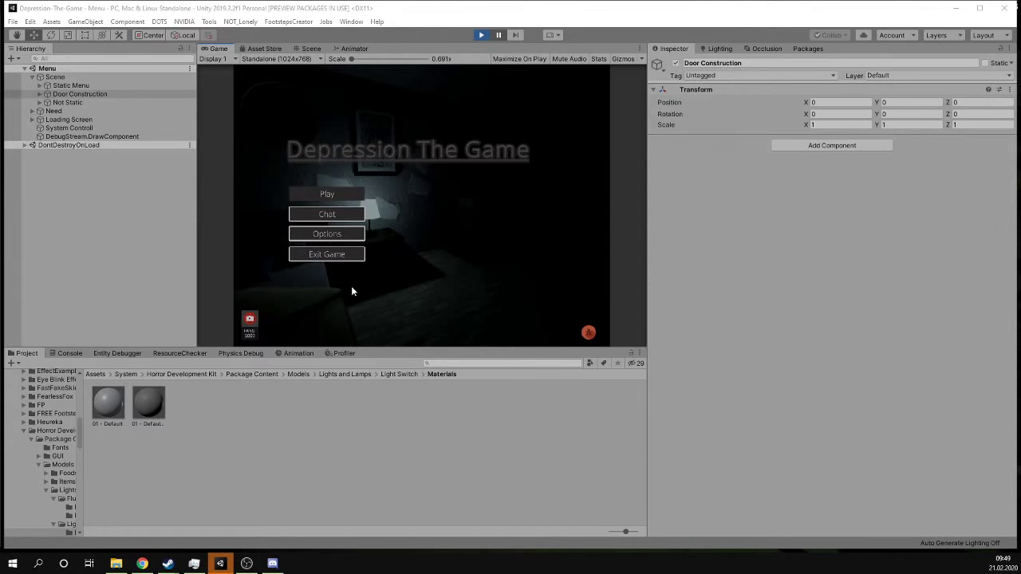
{"action": "left_click", "coordinate": [278, 59]}
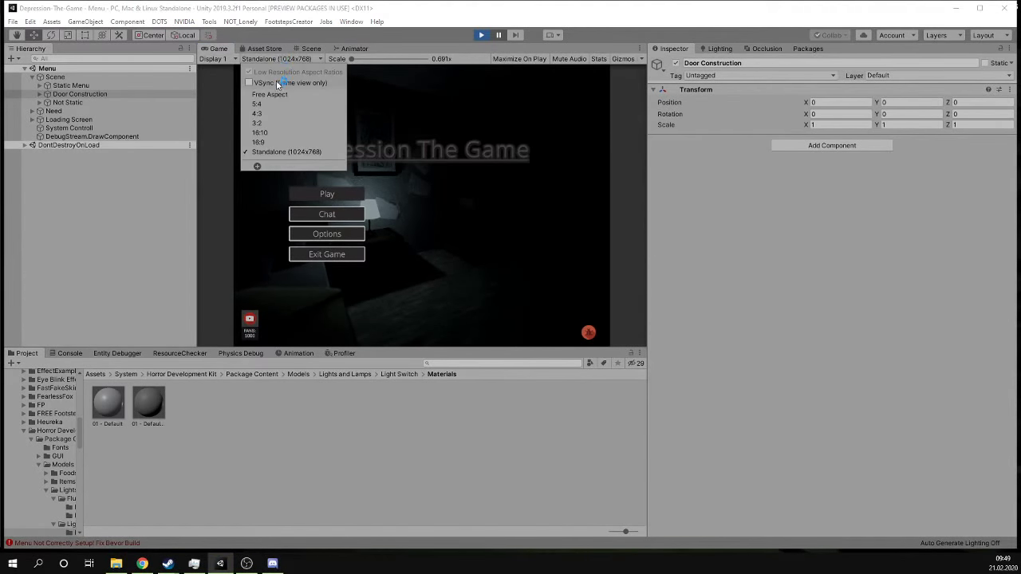
{"action": "left_click", "coordinate": [453, 80]}
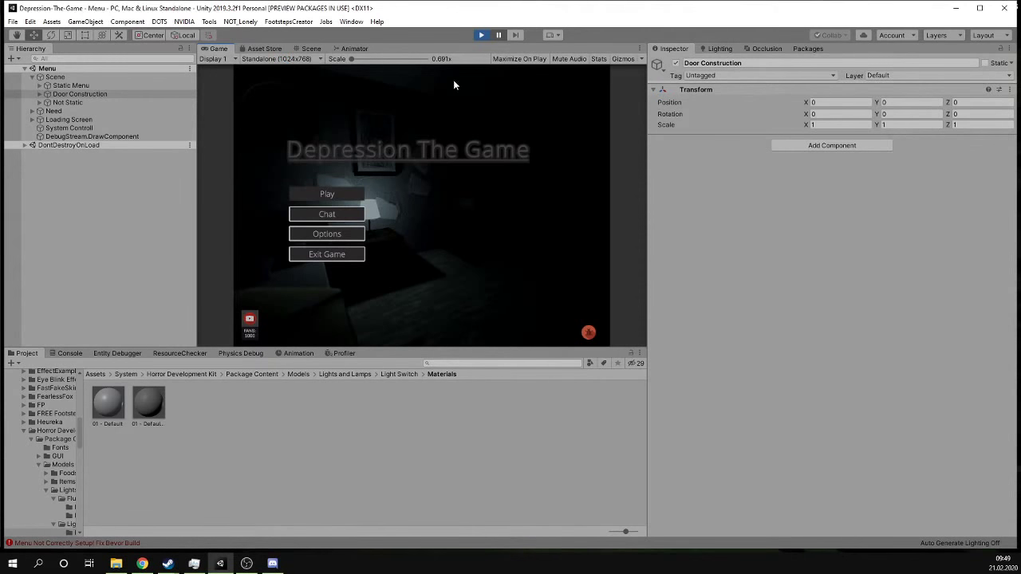
{"action": "left_click", "coordinate": [476, 38]}
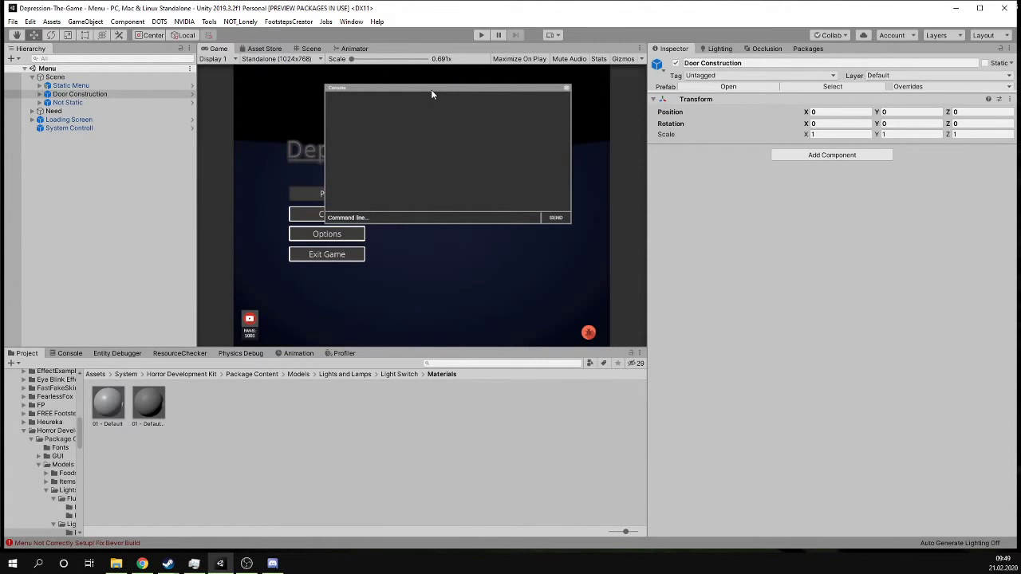
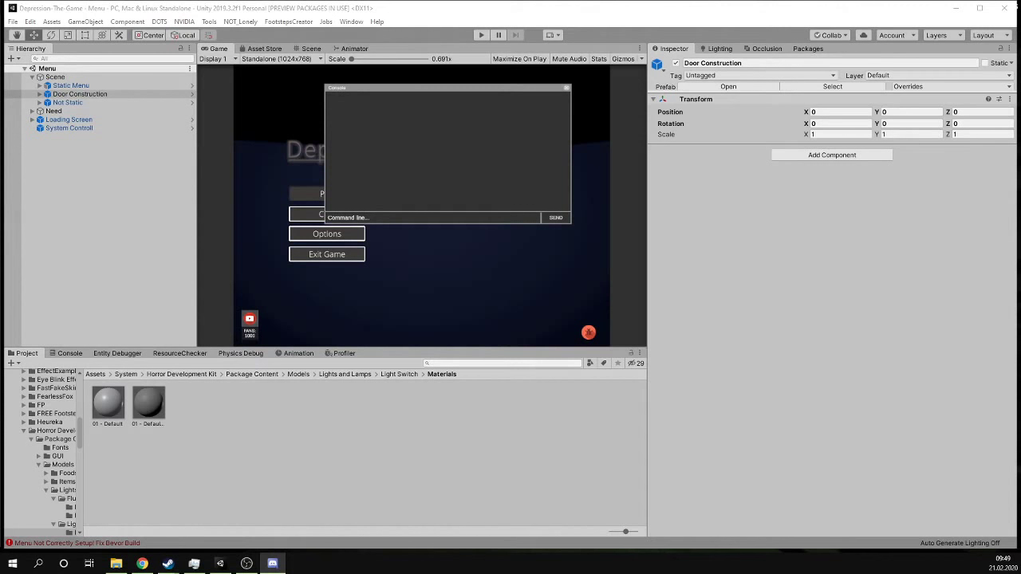
Expand Need and Camera_MainMenu, and review the prefab overrides on the Image objects and Play.
{"action": "left_click", "coordinate": [32, 111]}
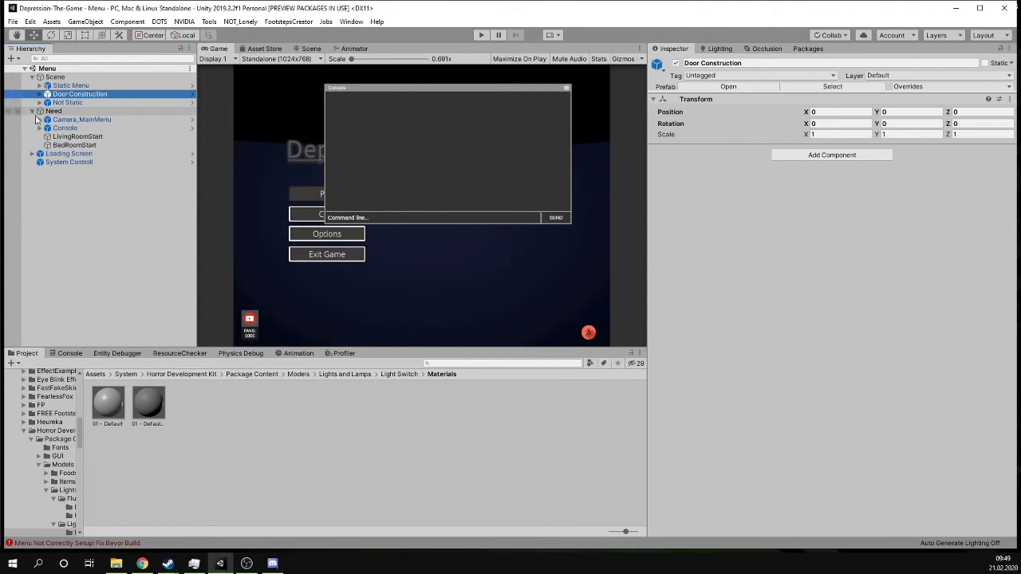
{"action": "left_click", "coordinate": [39, 120]}
{"action": "left_click", "coordinate": [70, 120]}
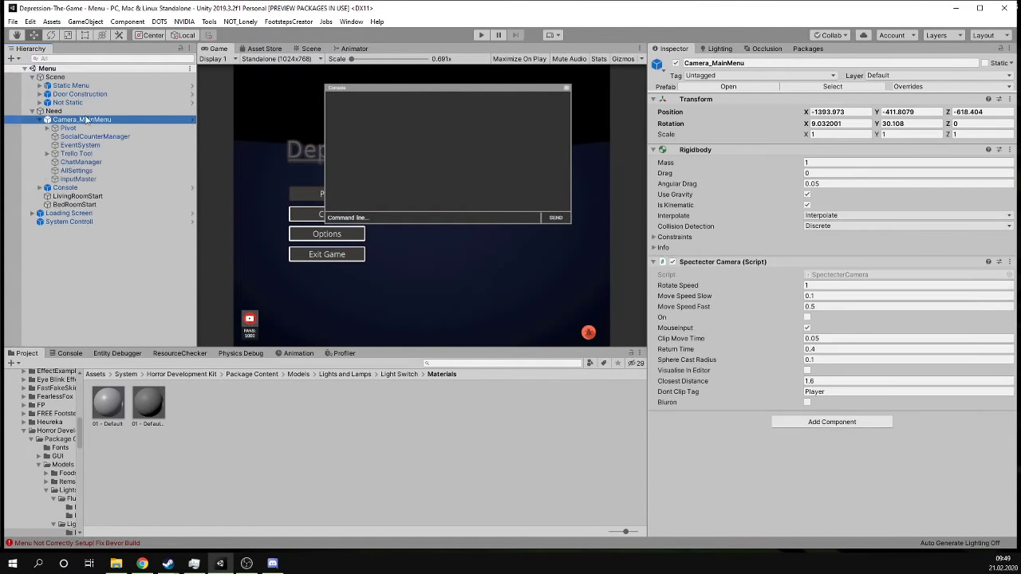
{"action": "left_click", "coordinate": [897, 87]}
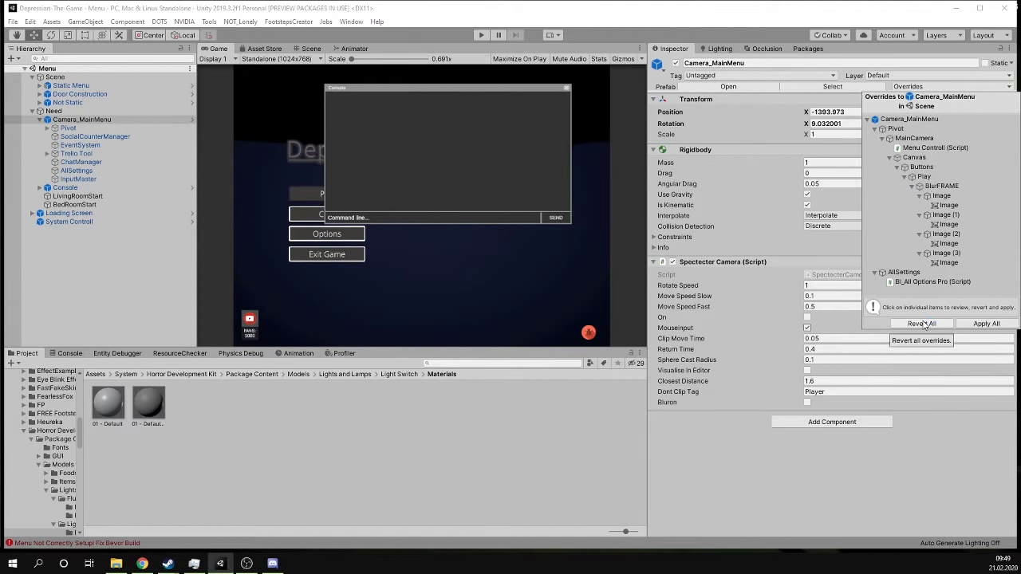
{"action": "left_click", "coordinate": [943, 245]}
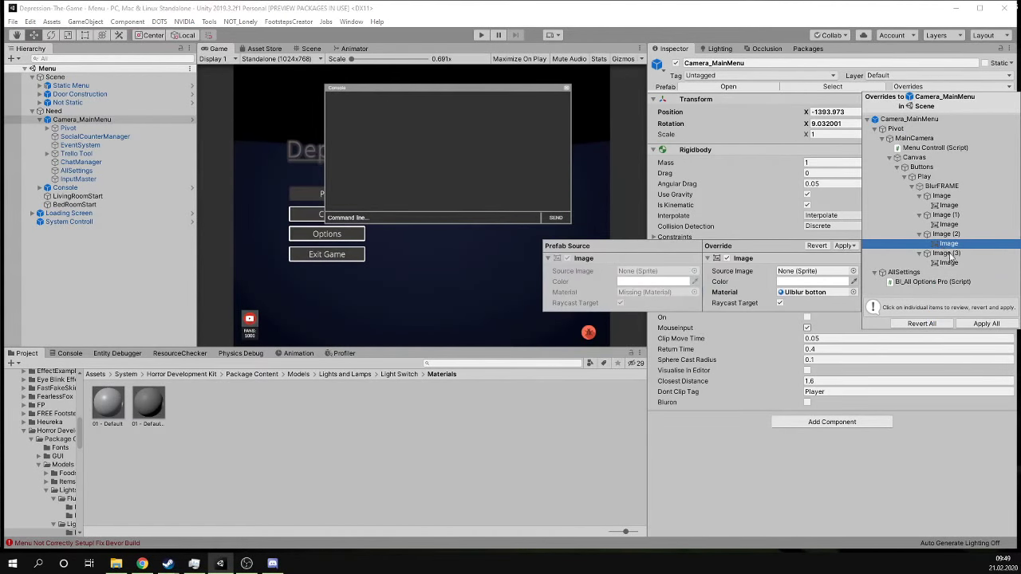
{"action": "left_click", "coordinate": [949, 263]}
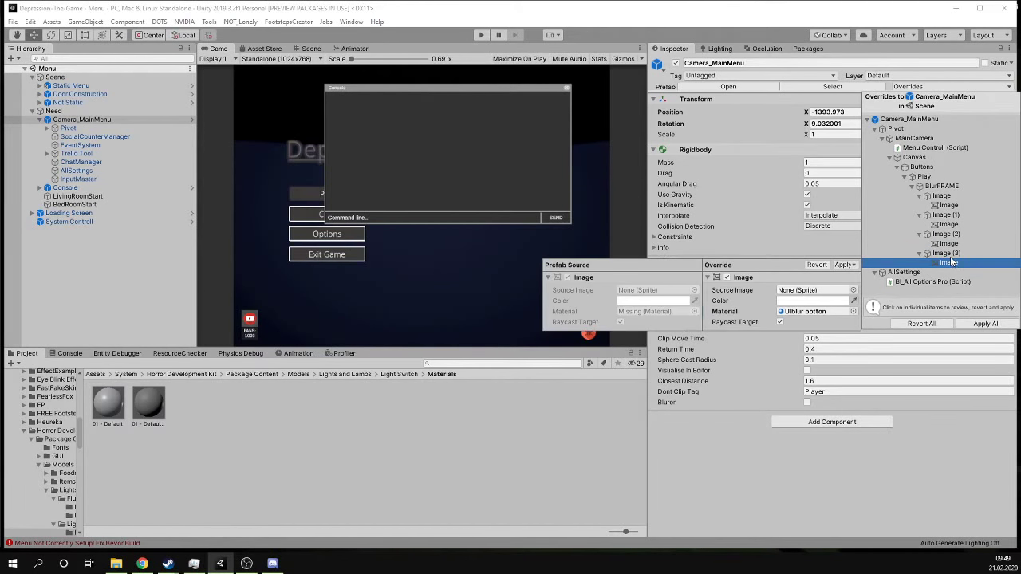
{"action": "left_click", "coordinate": [934, 177]}
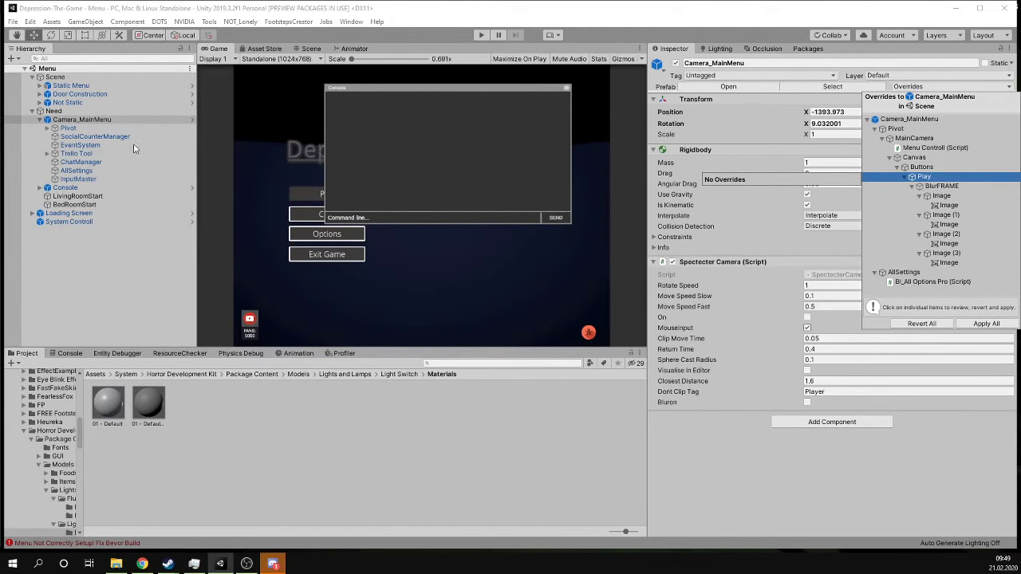
{"action": "left_click", "coordinate": [50, 134]}
Expand Pivot, MainCamera, Canvas, Buttons and Play to reveal the BlurFRAME child.
{"action": "left_click", "coordinate": [47, 128]}
{"action": "left_click", "coordinate": [54, 136]}
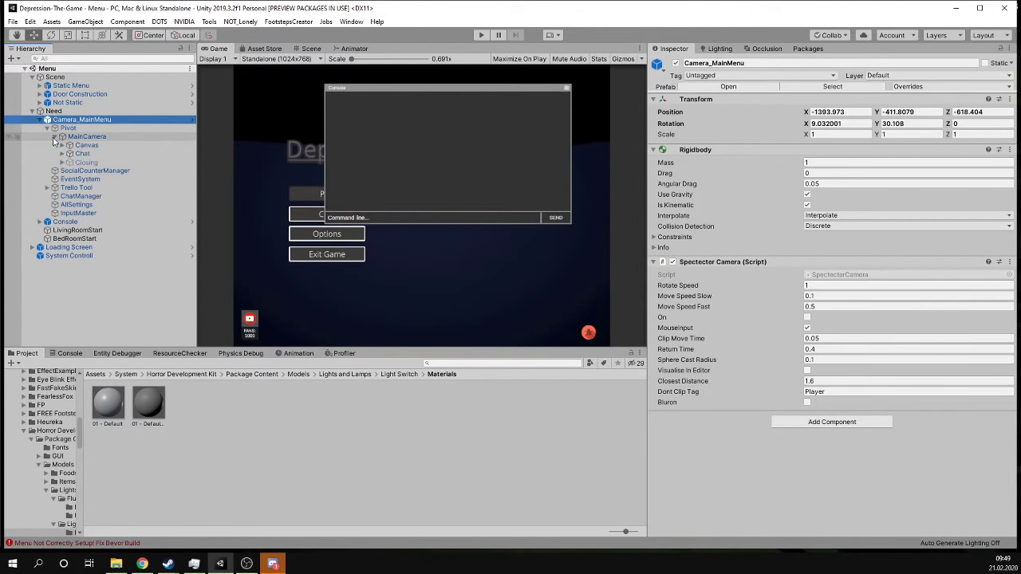
{"action": "left_click", "coordinate": [62, 145]}
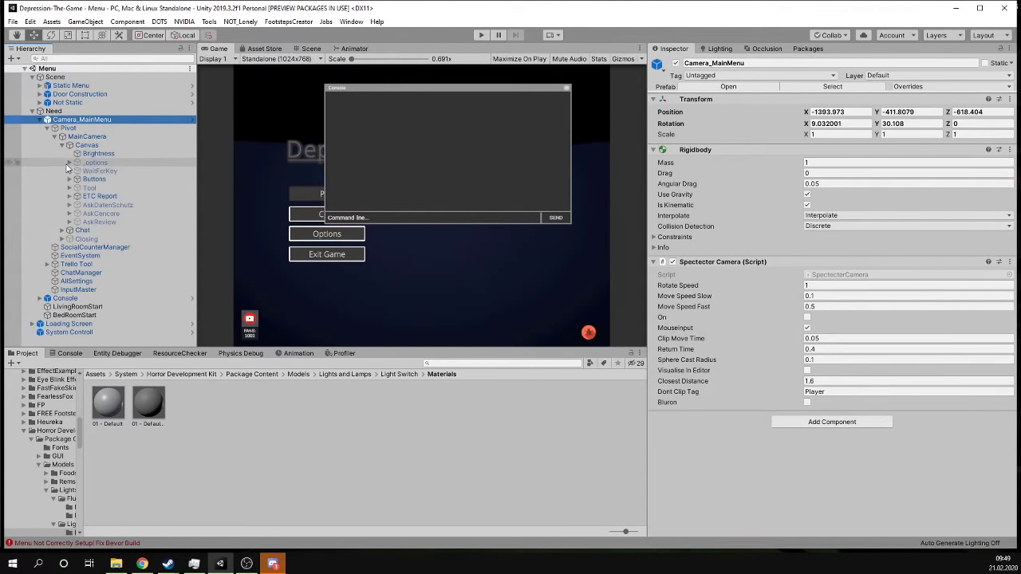
{"action": "left_click", "coordinate": [69, 180]}
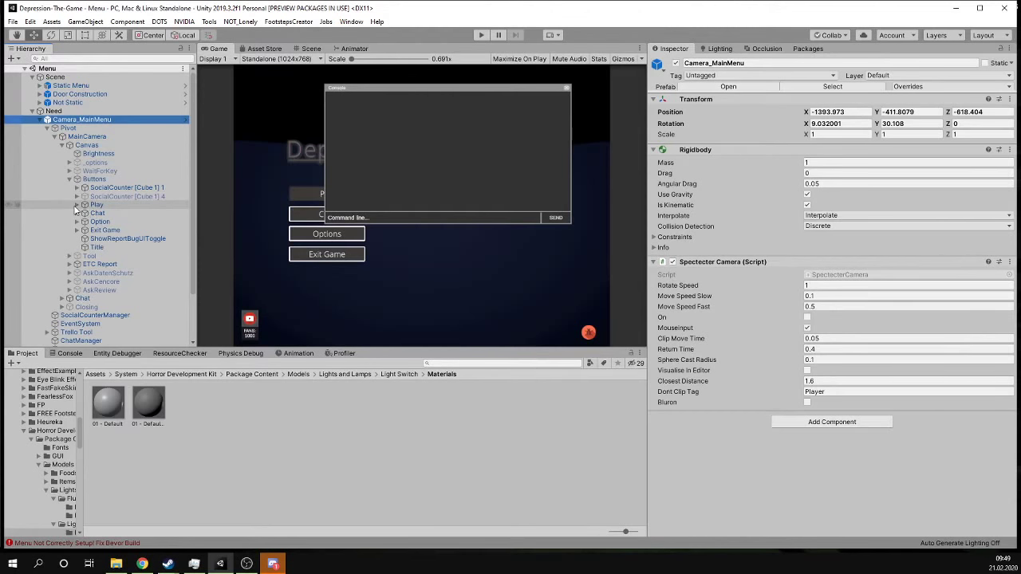
{"action": "left_click", "coordinate": [77, 205]}
{"action": "left_click", "coordinate": [80, 68]}
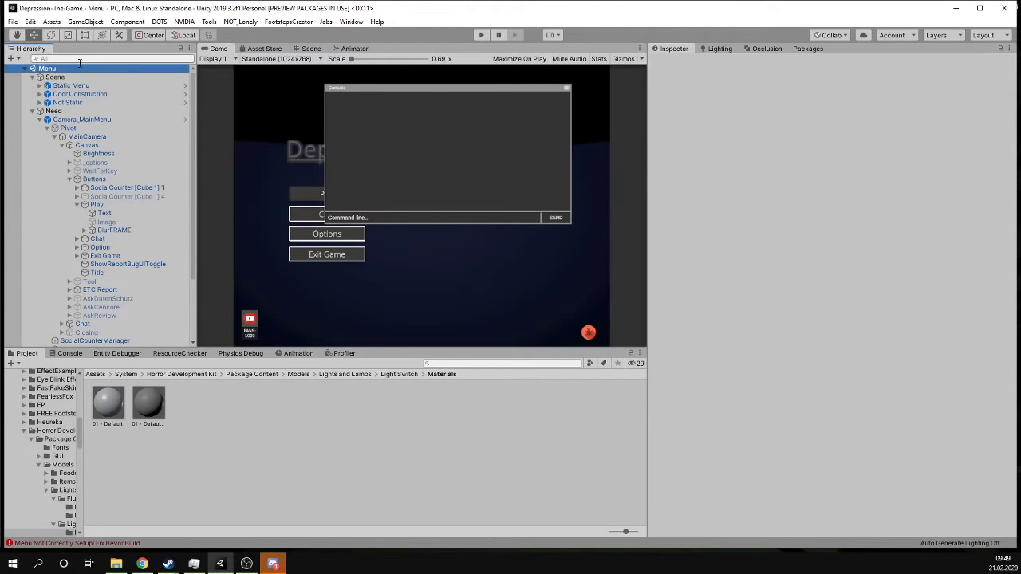
Search the Hierarchy for 'blur' to locate each BlurFRAME, then clear the search.
{"action": "left_click", "coordinate": [80, 59]}
{"action": "type", "text": "blur"}
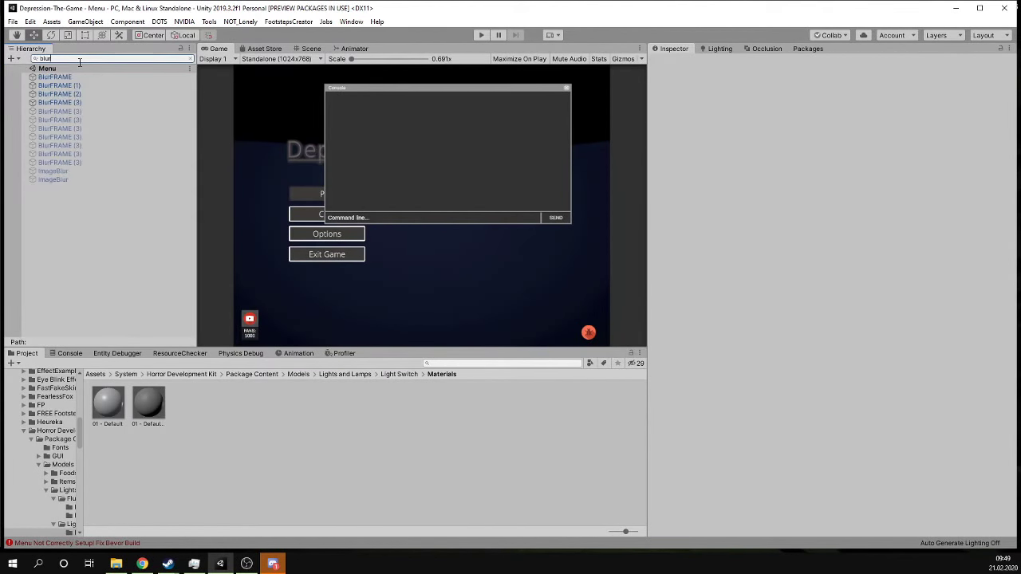
{"action": "left_click", "coordinate": [56, 76]}
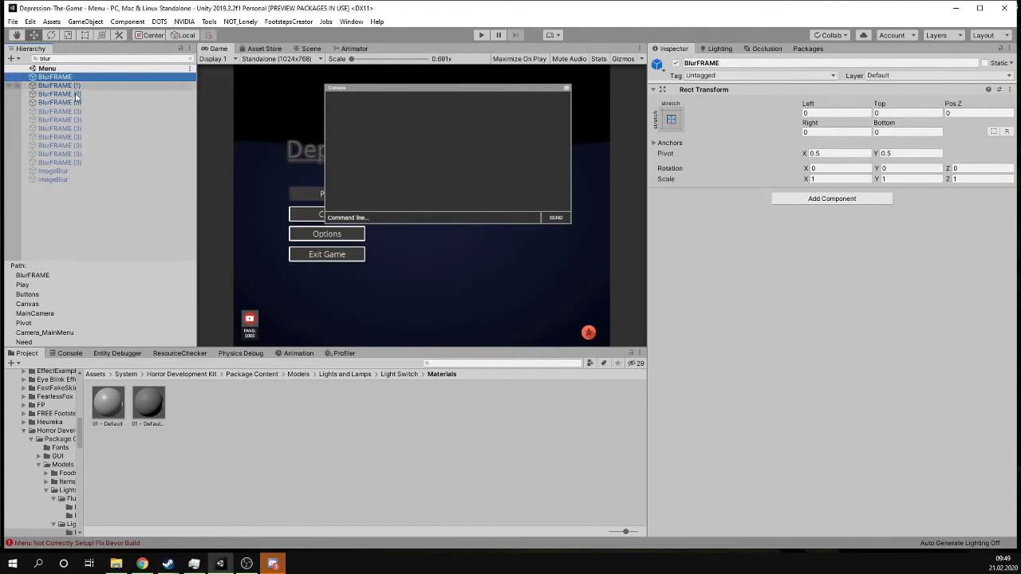
{"action": "left_click", "coordinate": [73, 102]}
{"action": "left_click", "coordinate": [71, 170]}
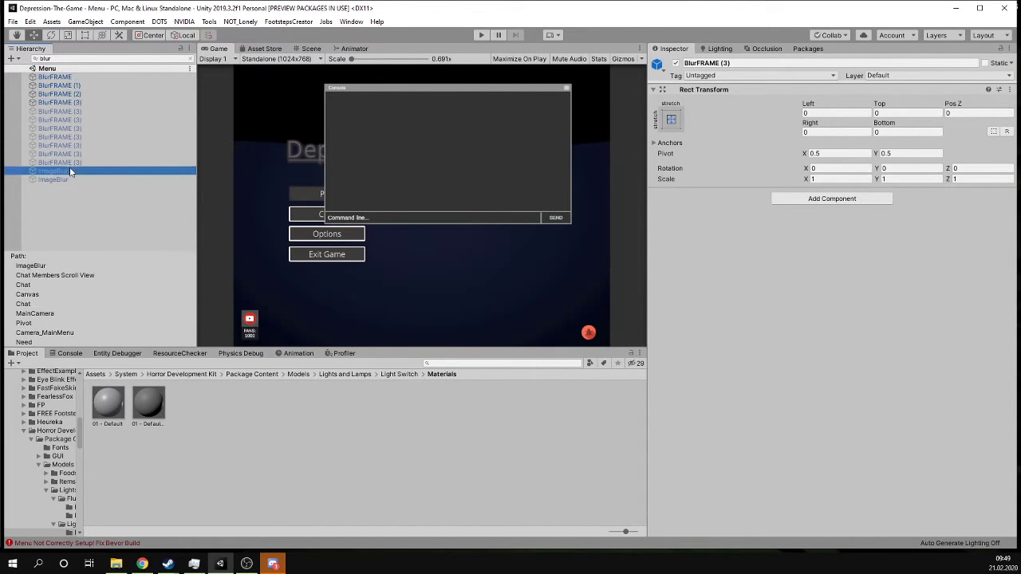
{"action": "left_click", "coordinate": [85, 112]}
{"action": "left_click", "coordinate": [190, 59]}
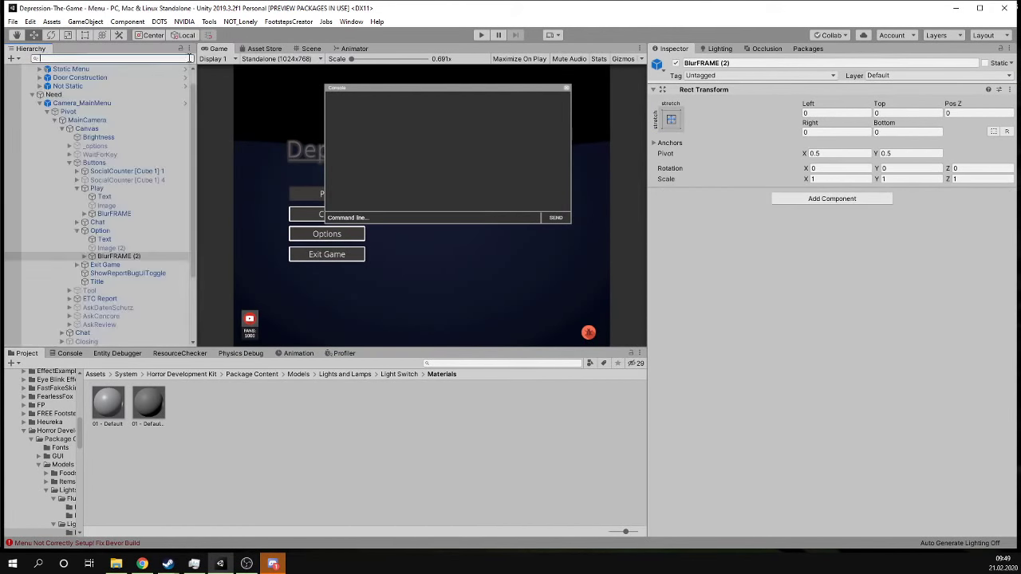
Expand all four BlurFRAME frames under Play, Chat and Exit Game to show their Images.
{"action": "left_click", "coordinate": [84, 256]}
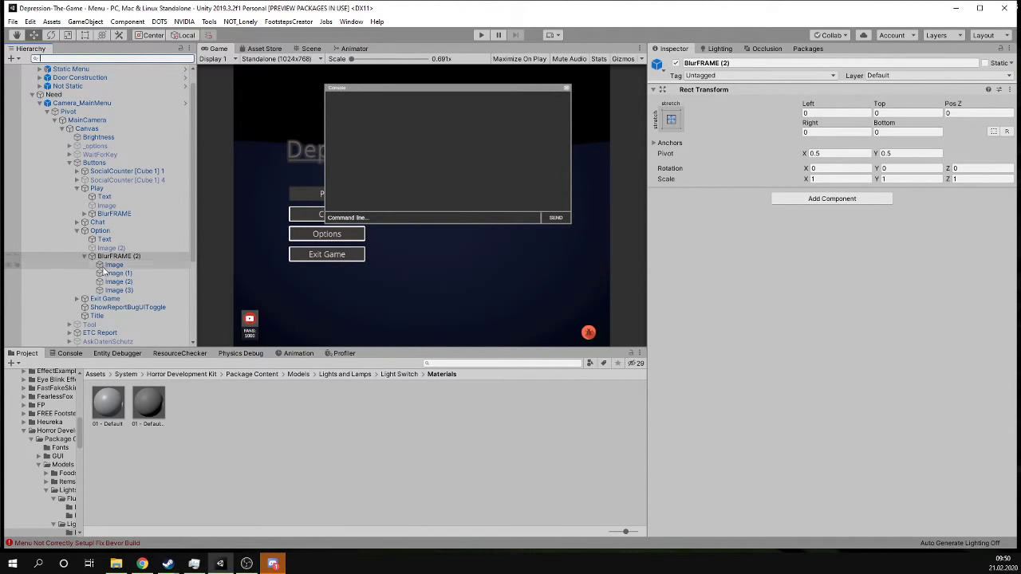
{"action": "left_click", "coordinate": [114, 265]}
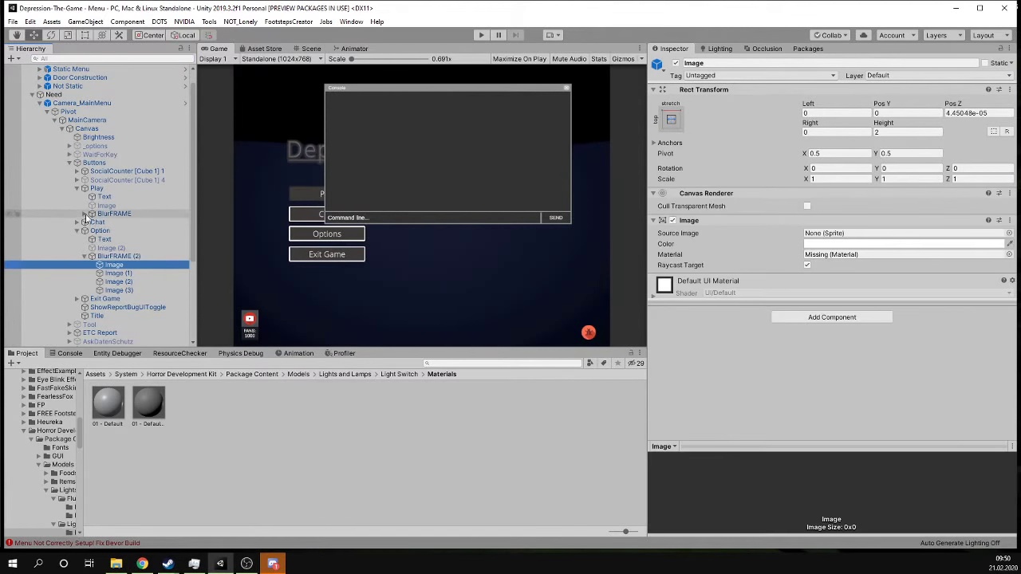
{"action": "left_click", "coordinate": [84, 213]}
{"action": "left_click", "coordinate": [77, 256]}
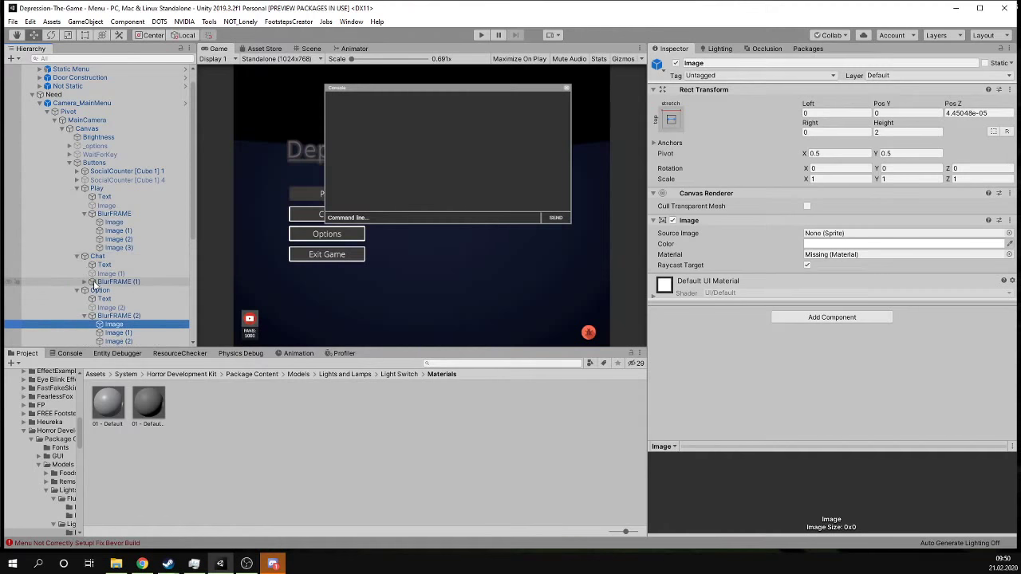
{"action": "left_click", "coordinate": [85, 282]}
{"action": "scroll", "coordinate": [94, 200], "scroll_direction": "down", "scroll_amount": 5}
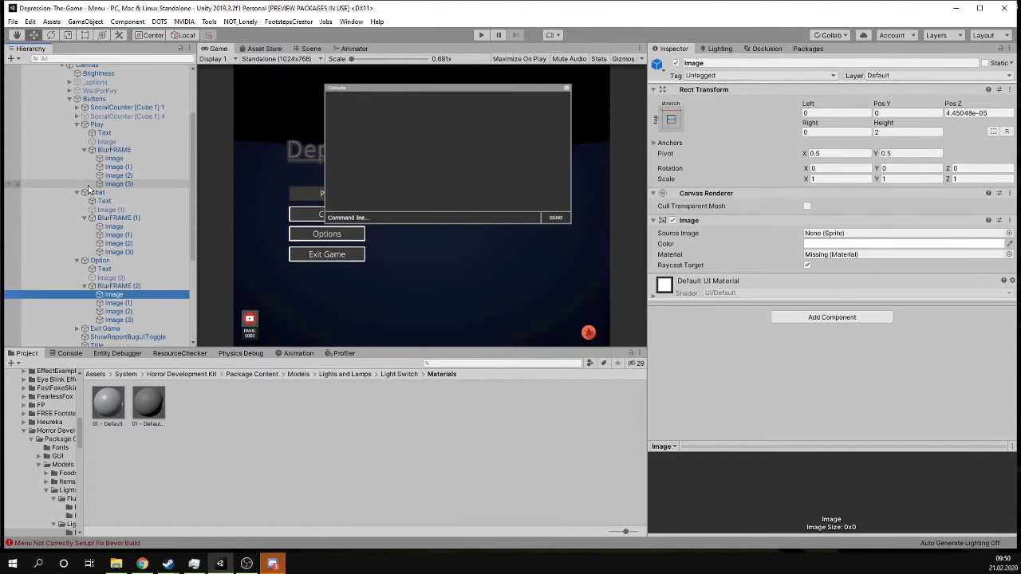
{"action": "left_click", "coordinate": [77, 233]}
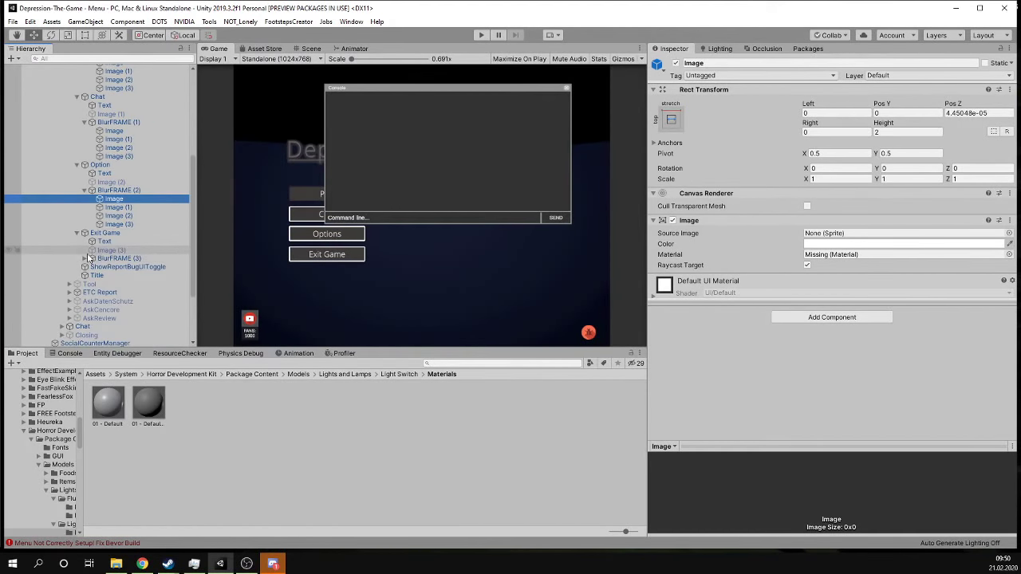
{"action": "left_click", "coordinate": [85, 259]}
Multi-select the Image children of BlurFRAME (3), BlurFRAME (2) and BlurFRAME (1).
{"action": "left_click", "coordinate": [114, 267]}
{"action": "left_click", "coordinate": [120, 292], "text": "shift"}
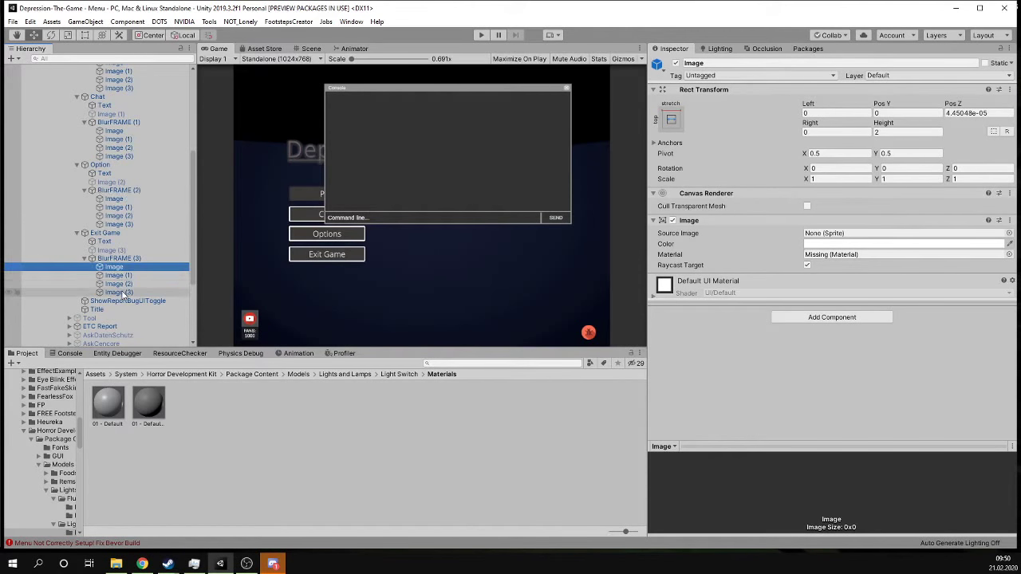
{"action": "left_click", "coordinate": [118, 224], "text": "ctrl"}
{"action": "left_click", "coordinate": [118, 215], "text": "ctrl"}
{"action": "left_click", "coordinate": [118, 208], "text": "ctrl"}
{"action": "left_click", "coordinate": [114, 199], "text": "ctrl"}
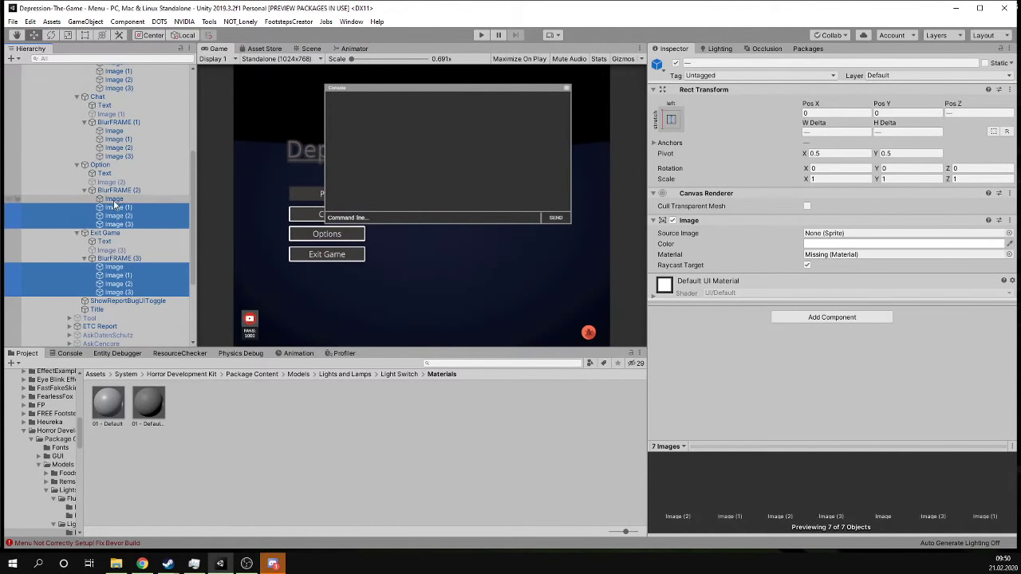
{"action": "left_click", "coordinate": [118, 157], "text": "ctrl"}
{"action": "left_click", "coordinate": [116, 147], "text": "ctrl"}
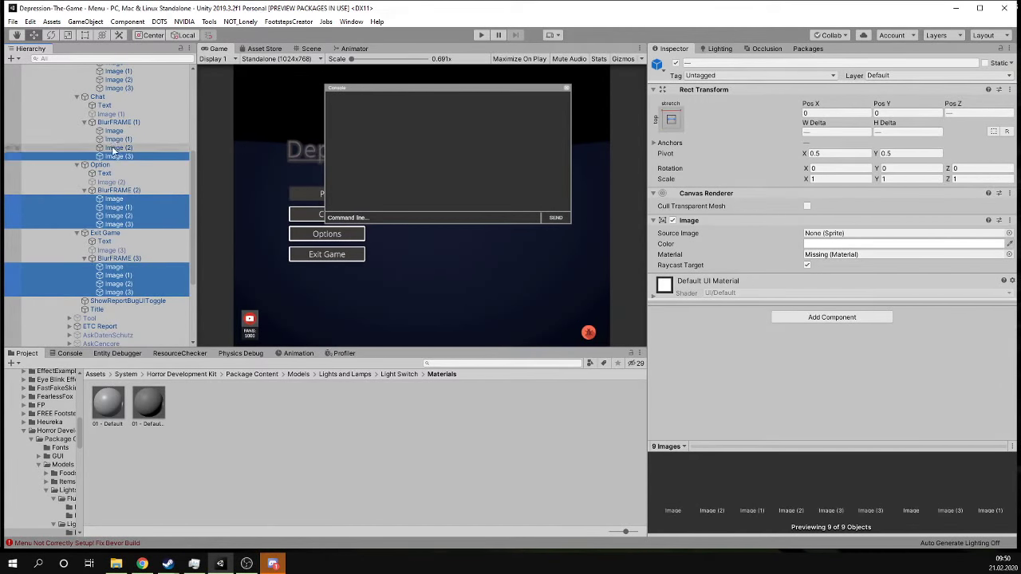
{"action": "left_click", "coordinate": [118, 139], "text": "ctrl"}
{"action": "left_click", "coordinate": [114, 130], "text": "ctrl"}
Add Play's four BlurFRAME Images to complete the 16-image selection and target the Material field.
{"action": "scroll", "coordinate": [120, 159], "scroll_direction": "up", "scroll_amount": 3}
{"action": "left_click", "coordinate": [118, 183], "text": "ctrl"}
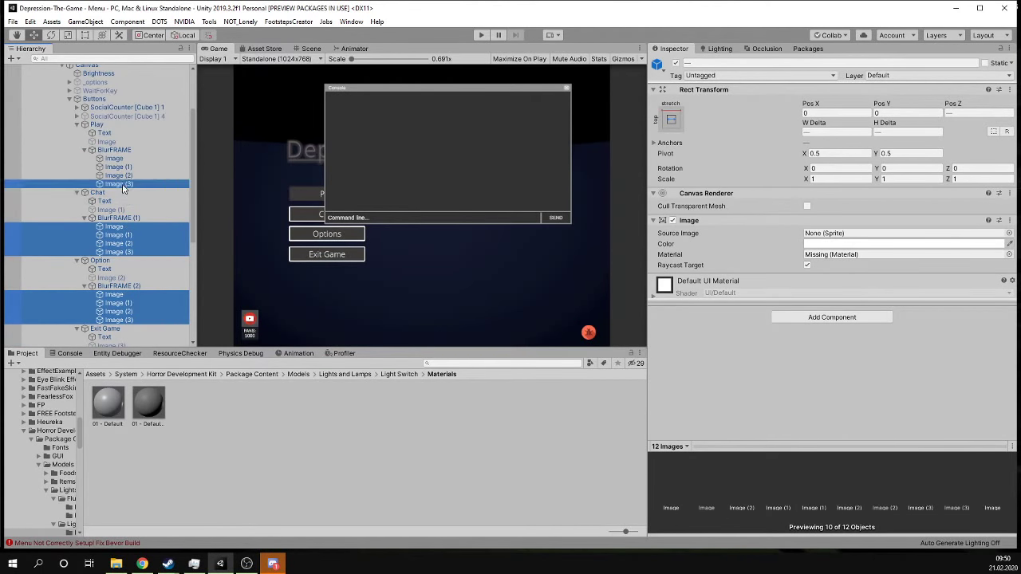
{"action": "left_click", "coordinate": [118, 166], "text": "ctrl"}
{"action": "left_click", "coordinate": [114, 158], "text": "ctrl"}
{"action": "left_click", "coordinate": [119, 176], "text": "ctrl"}
{"action": "left_click", "coordinate": [120, 175], "text": "ctrl"}
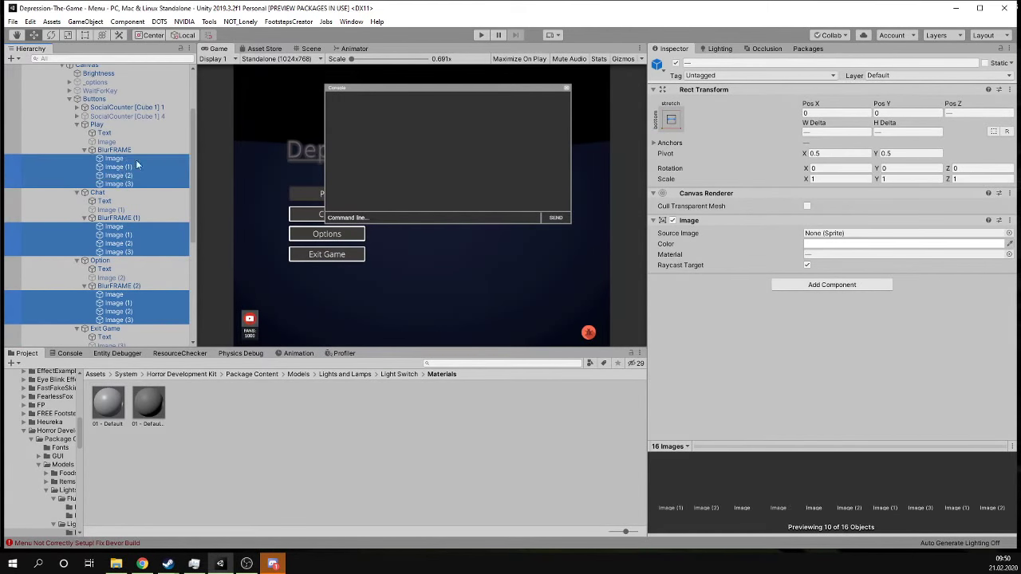
{"action": "left_click", "coordinate": [1008, 255]}
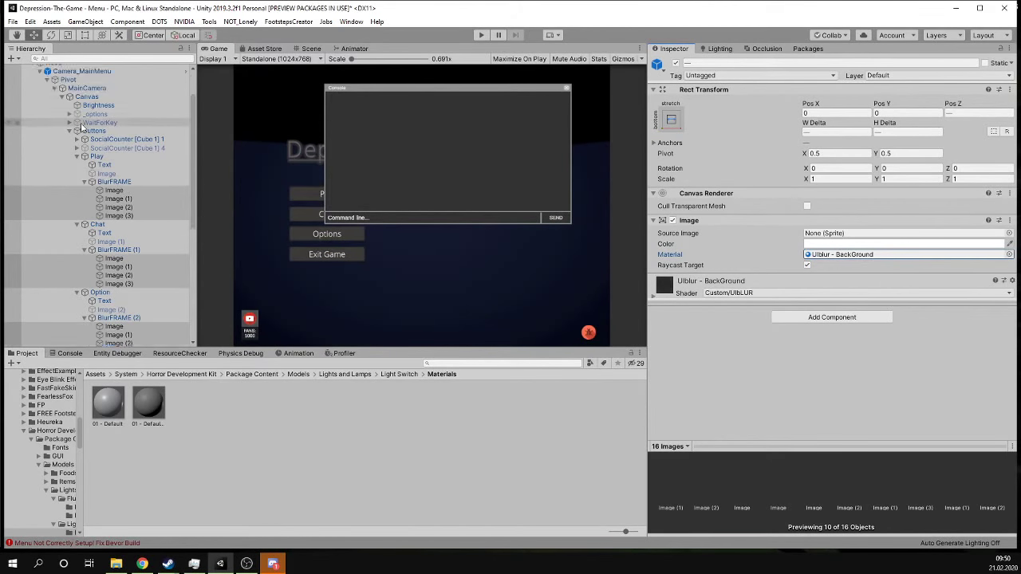
Collapse the Buttons and Canvas branches in the Hierarchy.
{"action": "scroll", "coordinate": [120, 176], "scroll_direction": "up", "scroll_amount": 3}
{"action": "left_click", "coordinate": [70, 178]}
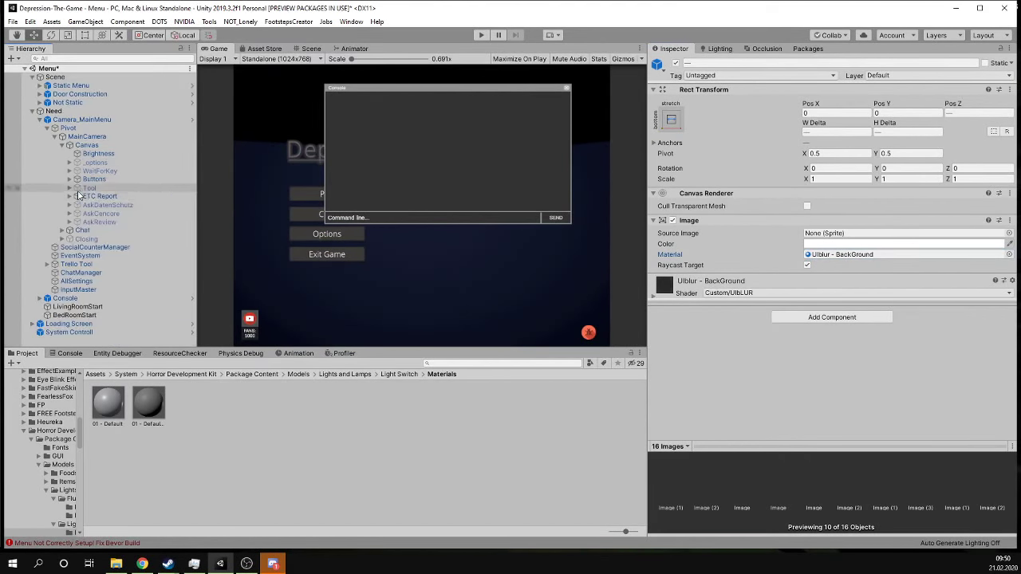
{"action": "left_click", "coordinate": [87, 145]}
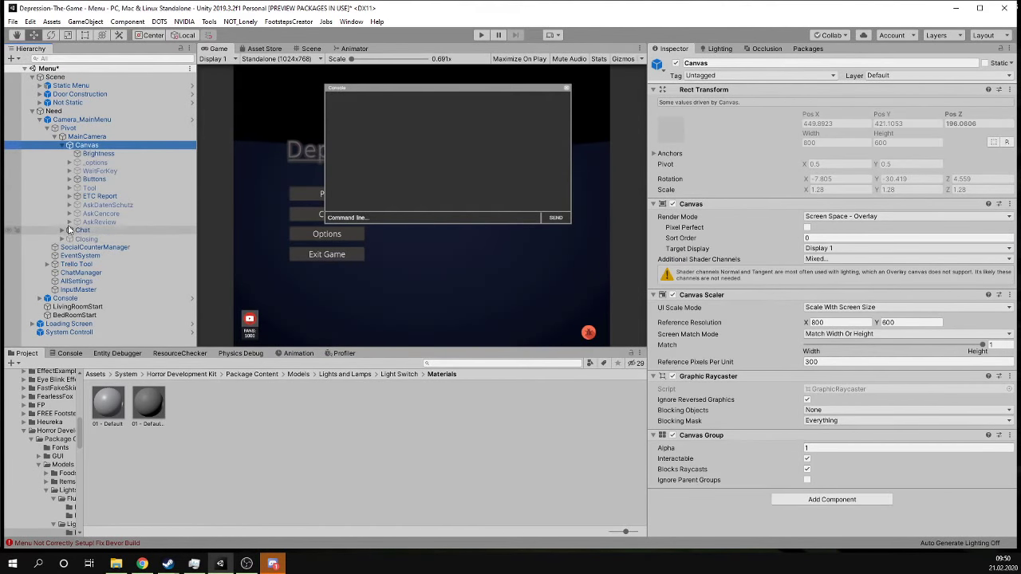
{"action": "left_click", "coordinate": [61, 146]}
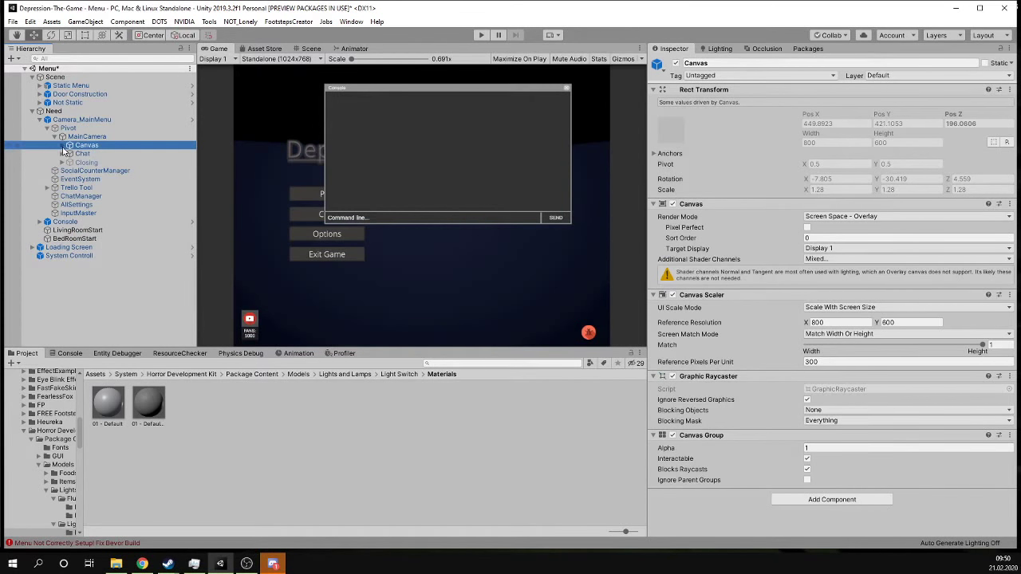
{"action": "scroll", "coordinate": [57, 399], "scroll_direction": "up", "scroll_amount": 10}
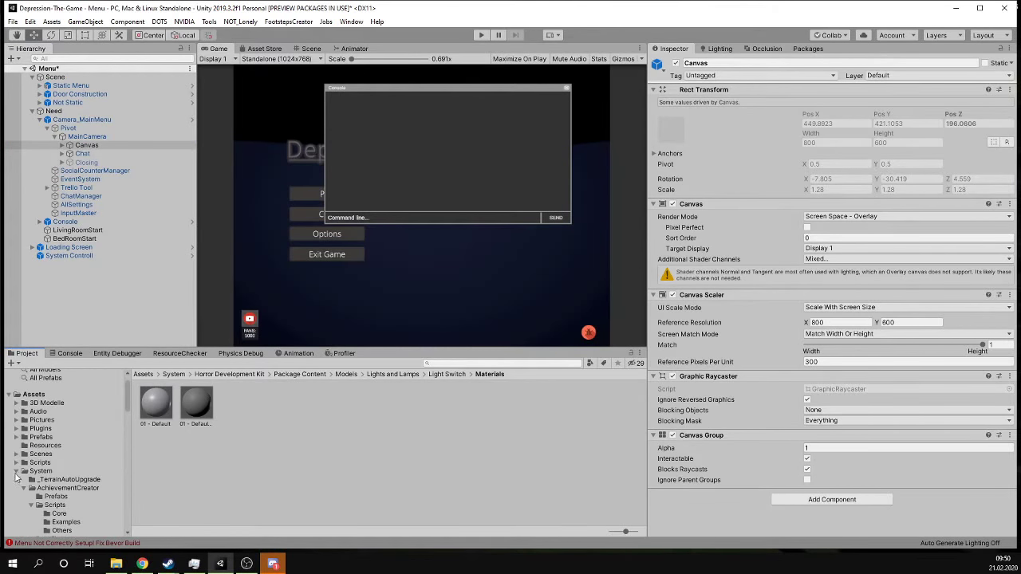
Browse to Assets > Prefabs > ETX > Beta Canvase and select the Camera_MainMenu Beta Canvas prefab.
{"action": "left_click", "coordinate": [16, 479]}
{"action": "left_click", "coordinate": [44, 477]}
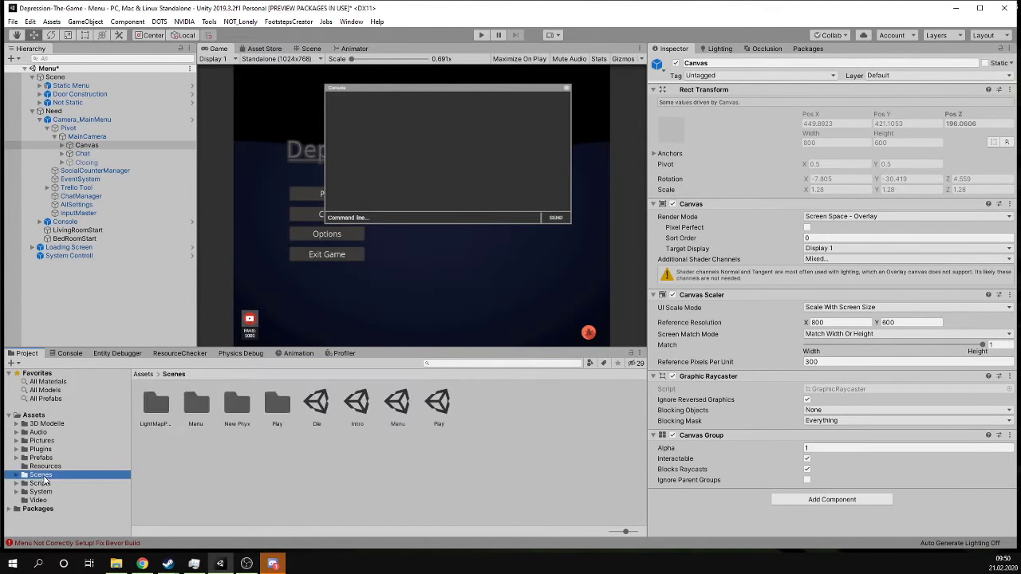
{"action": "left_click", "coordinate": [45, 451]}
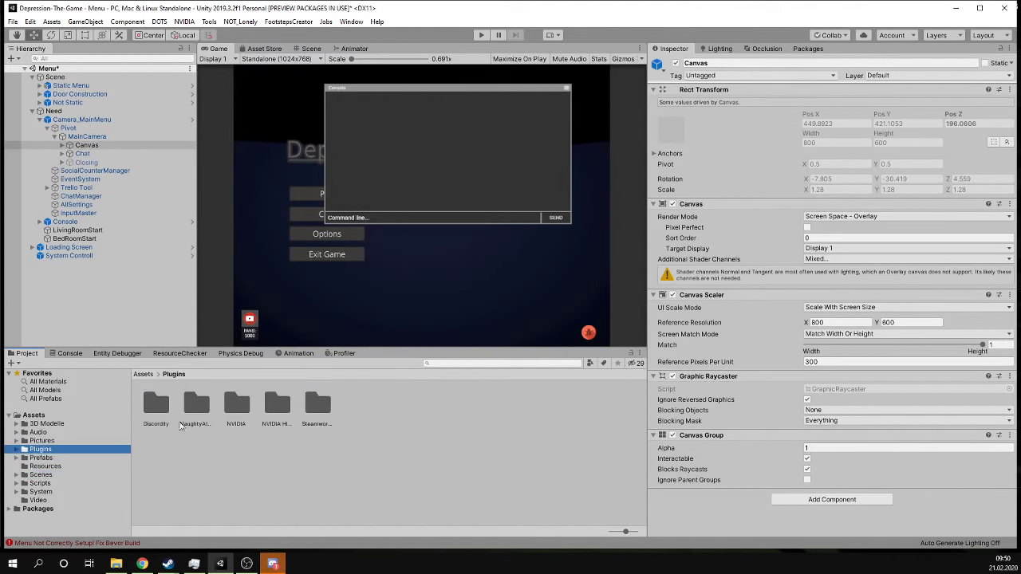
{"action": "left_click", "coordinate": [73, 459]}
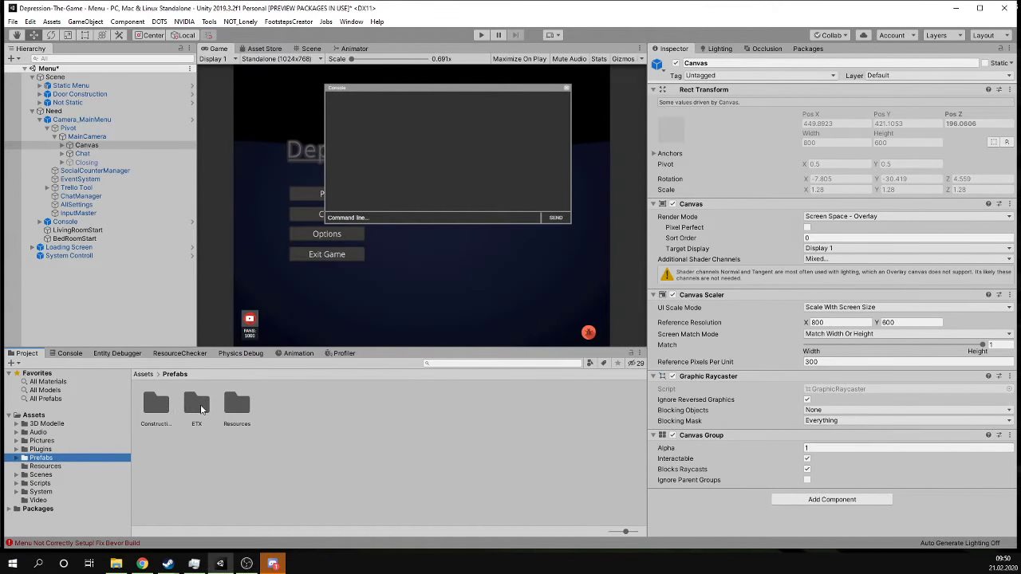
{"action": "double_click", "coordinate": [199, 407]}
{"action": "double_click", "coordinate": [160, 407]}
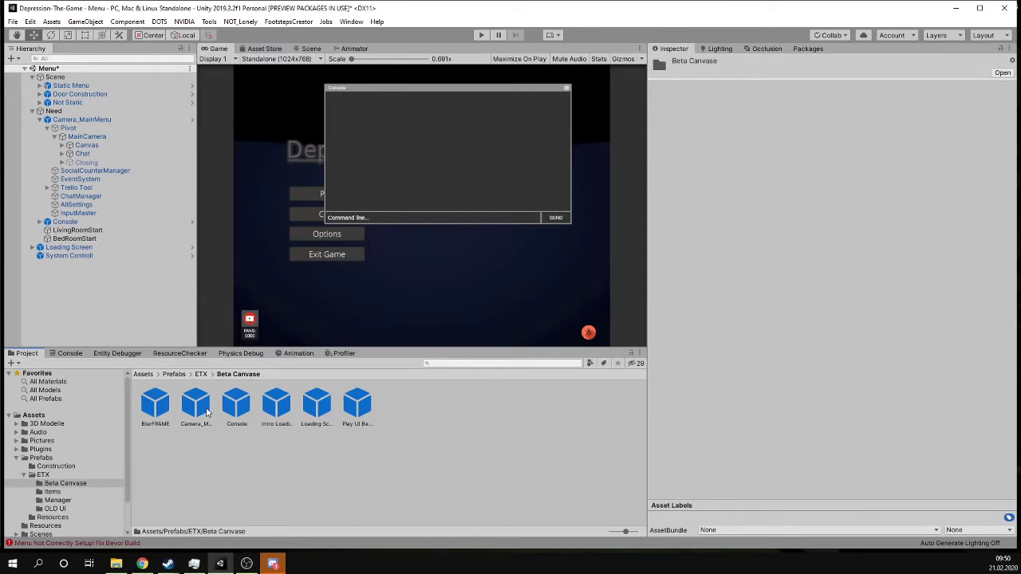
{"action": "left_click", "coordinate": [197, 413]}
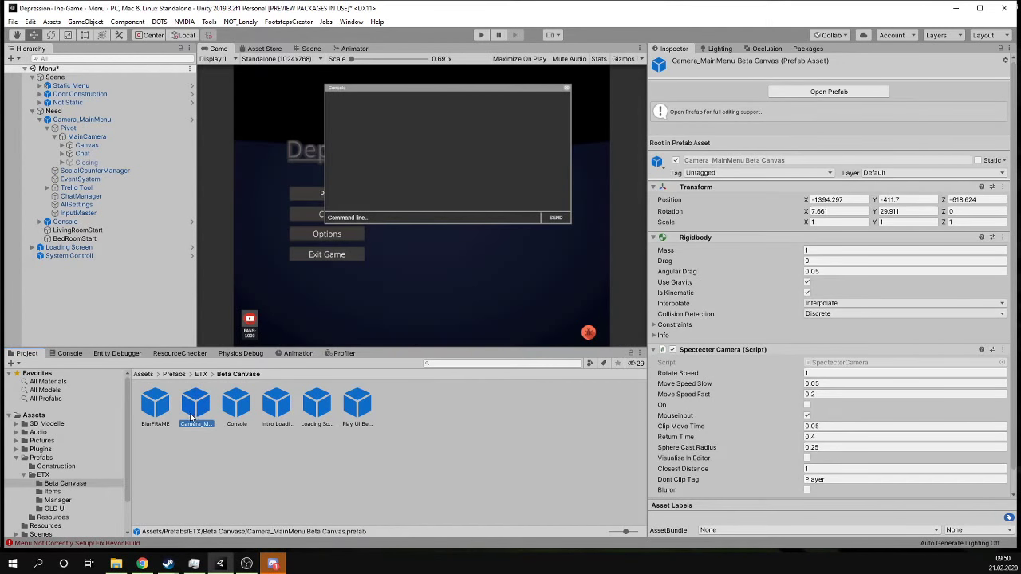
{"action": "left_click", "coordinate": [40, 121]}
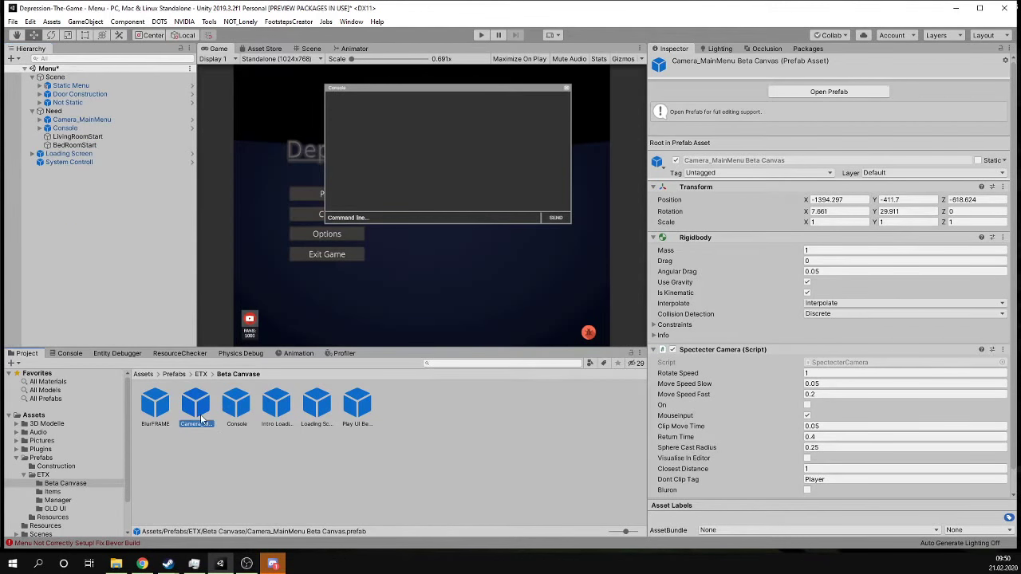
Place Camera_MainMenu Beta Canvas at the top of Need and delete the old Camera_MainMenu.
{"action": "left_click_drag", "start_coordinate": [76, 116], "coordinate": [77, 118]}
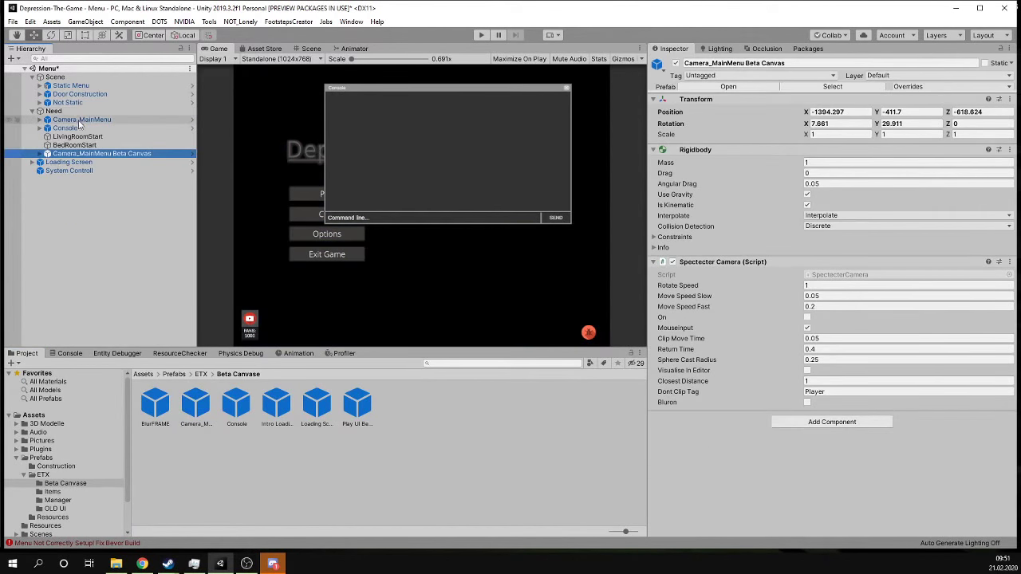
{"action": "left_click", "coordinate": [79, 120]}
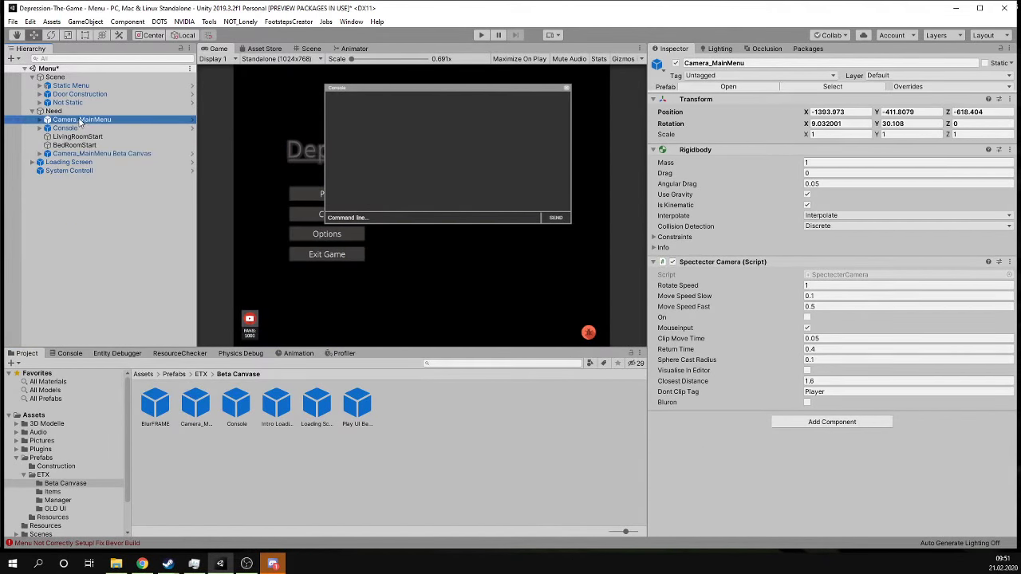
{"action": "right_click", "coordinate": [80, 120]}
{"action": "left_click", "coordinate": [102, 177]}
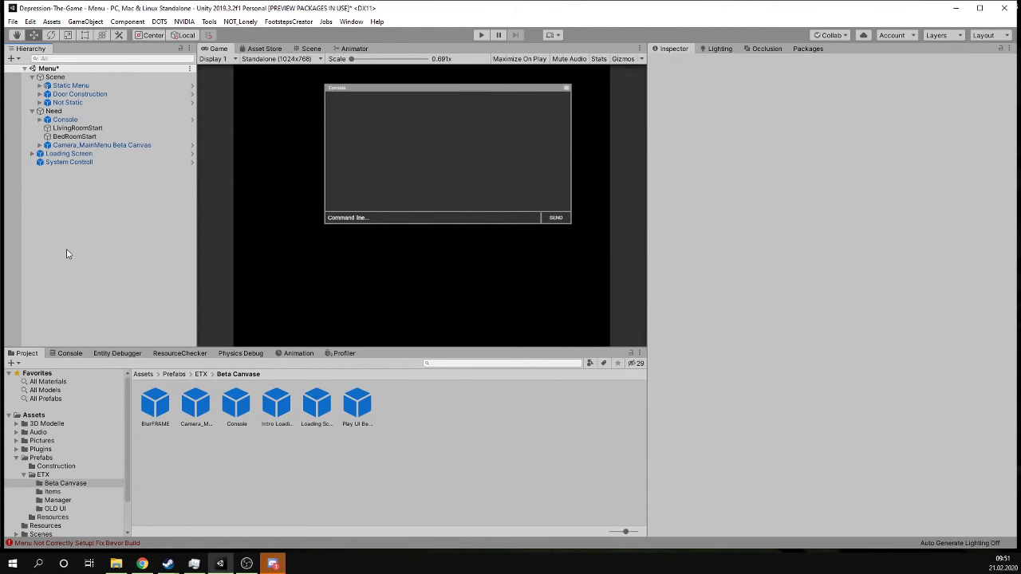
{"action": "key", "text": "ctrl+z"}
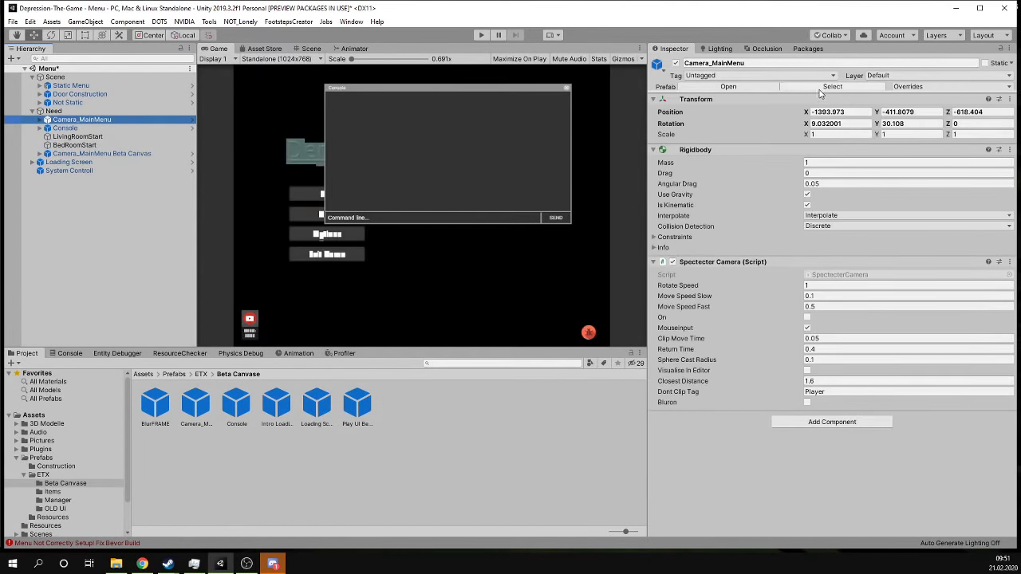
{"action": "left_click", "coordinate": [822, 88]}
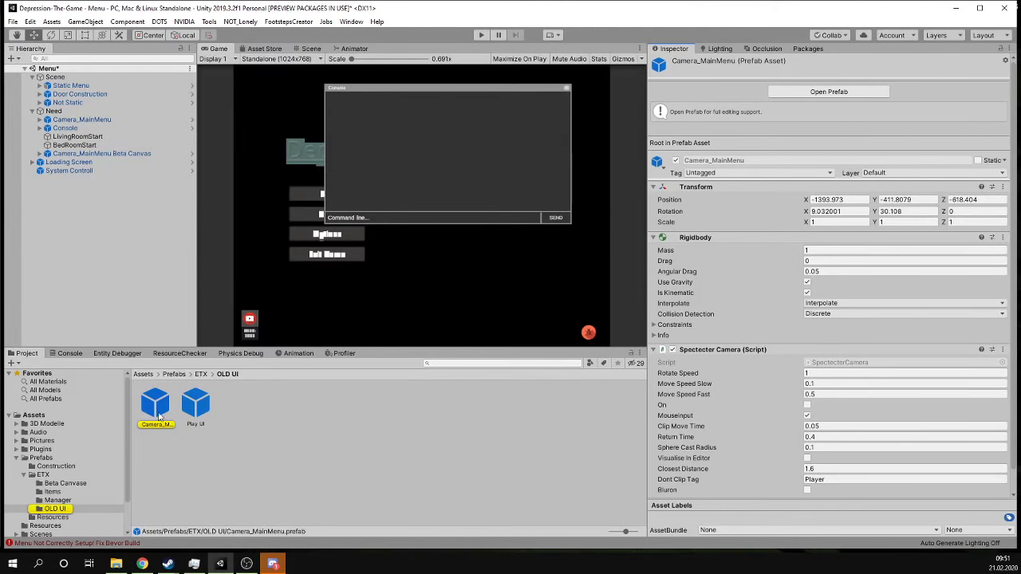
{"action": "right_click", "coordinate": [86, 124]}
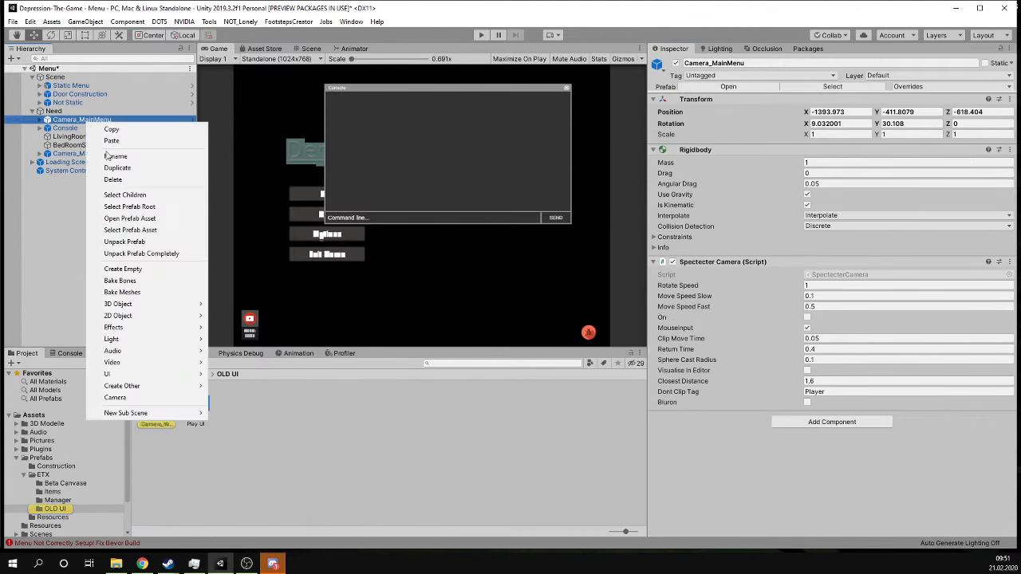
{"action": "left_click", "coordinate": [104, 181]}
{"action": "left_click_drag", "start_coordinate": [89, 146], "coordinate": [107, 112]}
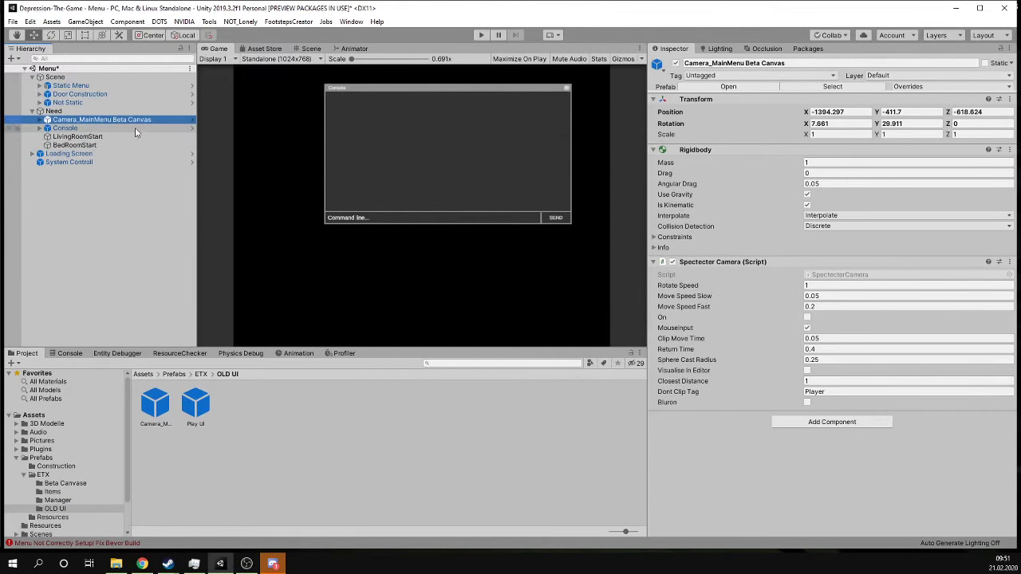
Run the scene, then inspect the Menu Not Correctly Setup and IndexOutOfRange errors in the Console.
{"action": "left_click", "coordinate": [477, 36]}
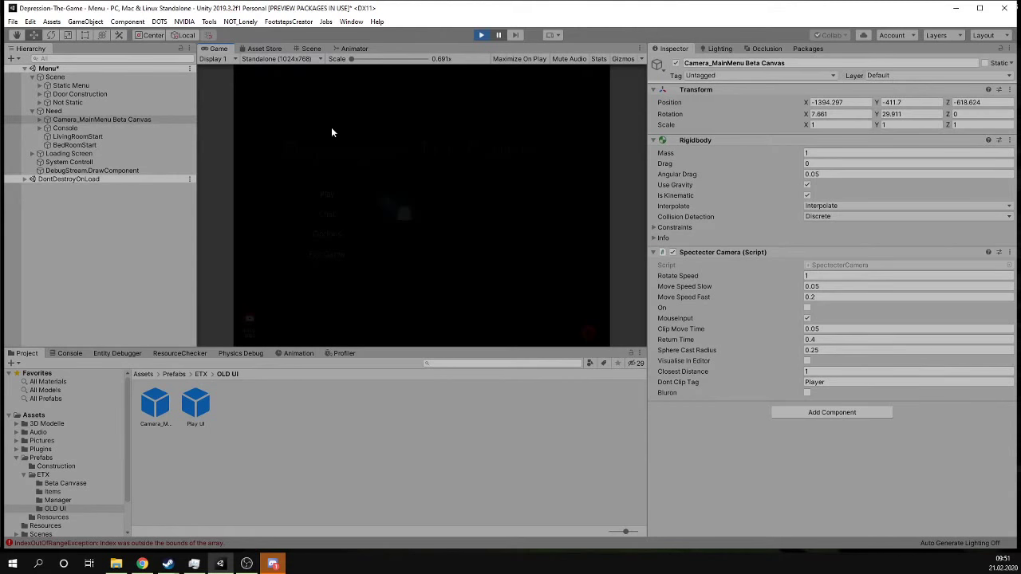
{"action": "left_click", "coordinate": [67, 353]}
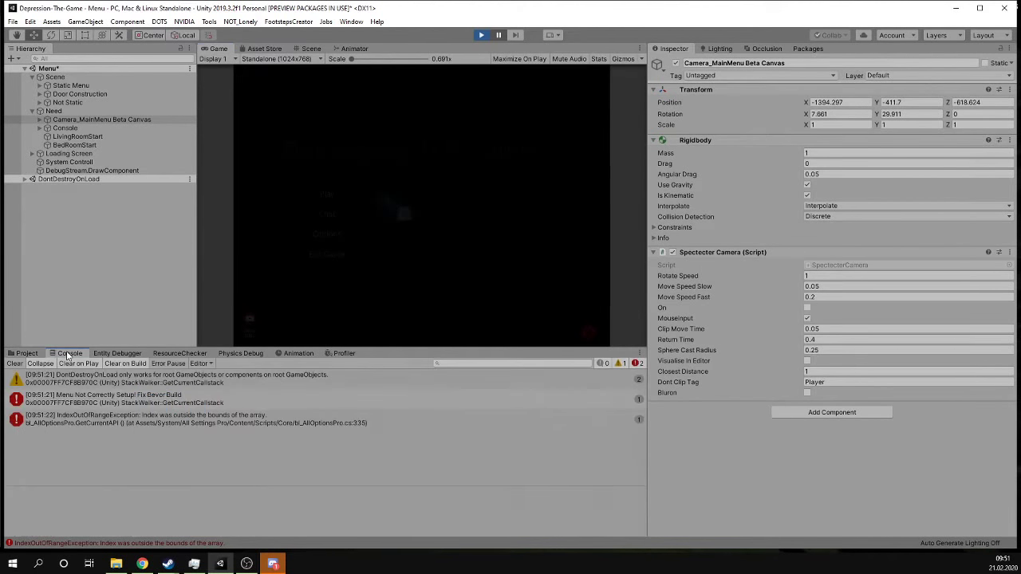
{"action": "left_click", "coordinate": [482, 36]}
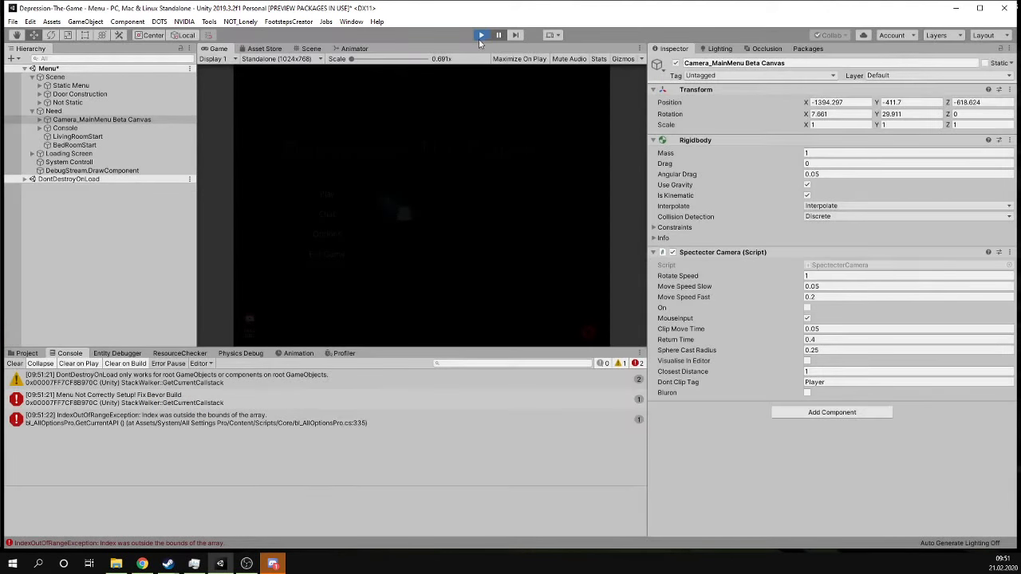
{"action": "left_click", "coordinate": [175, 403]}
{"action": "left_click", "coordinate": [176, 420]}
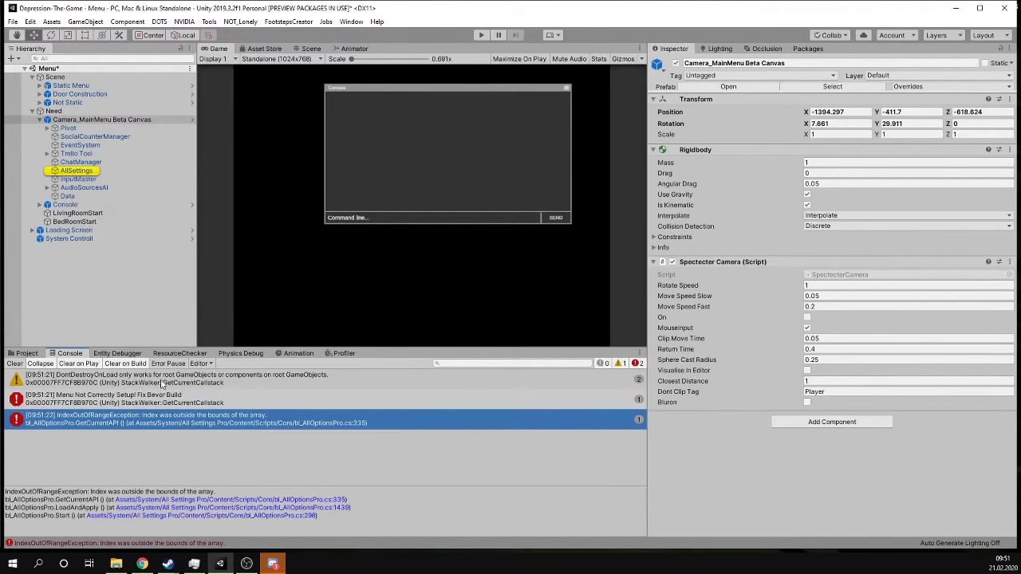
Select AllSettings and trace which canvases HUD Canvas Elements 0–2 reference.
{"action": "left_click", "coordinate": [76, 170]}
{"action": "scroll", "coordinate": [907, 348], "scroll_direction": "down", "scroll_amount": 10}
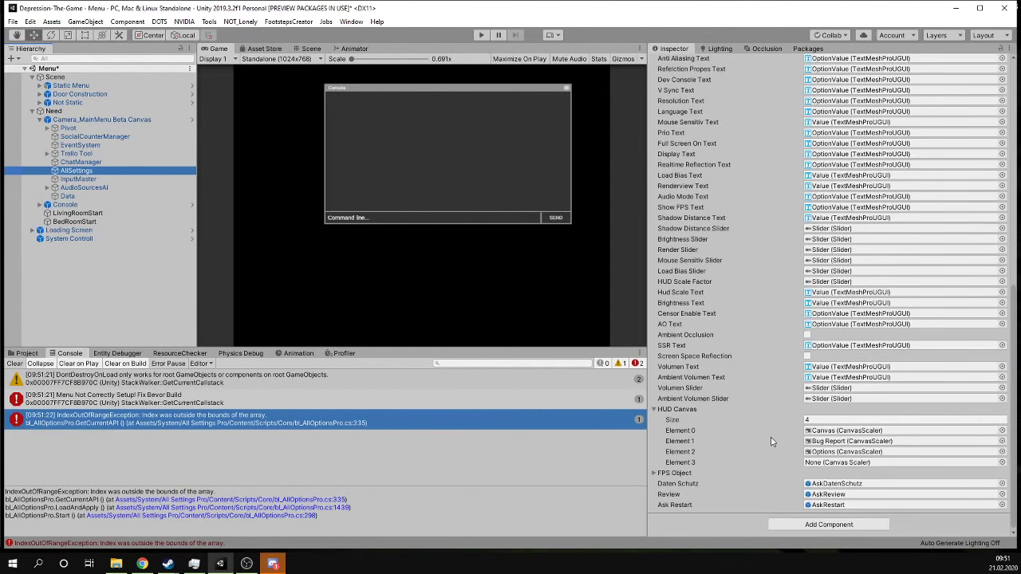
{"action": "left_click", "coordinate": [827, 453]}
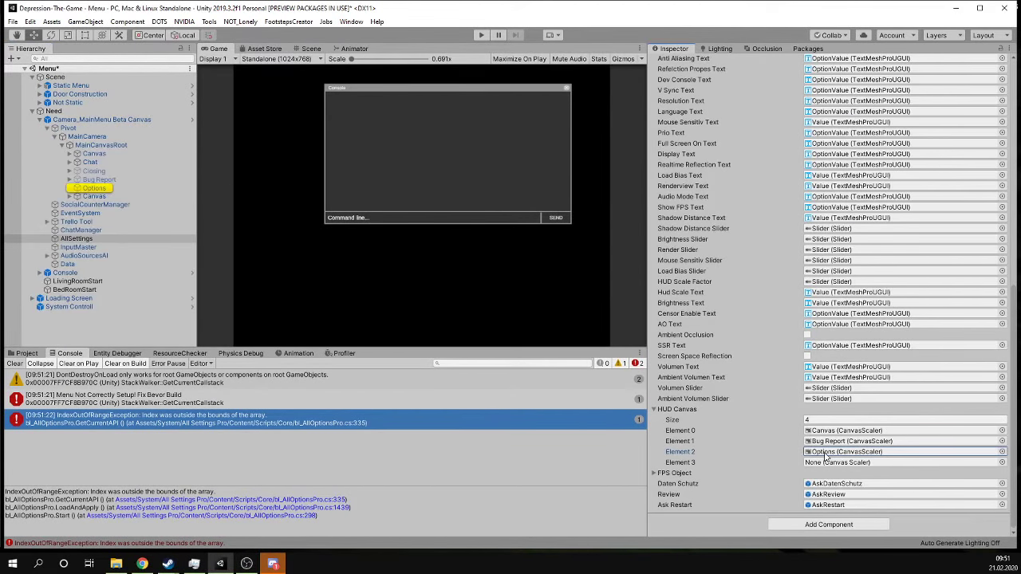
{"action": "left_click", "coordinate": [830, 441]}
{"action": "left_click", "coordinate": [827, 432]}
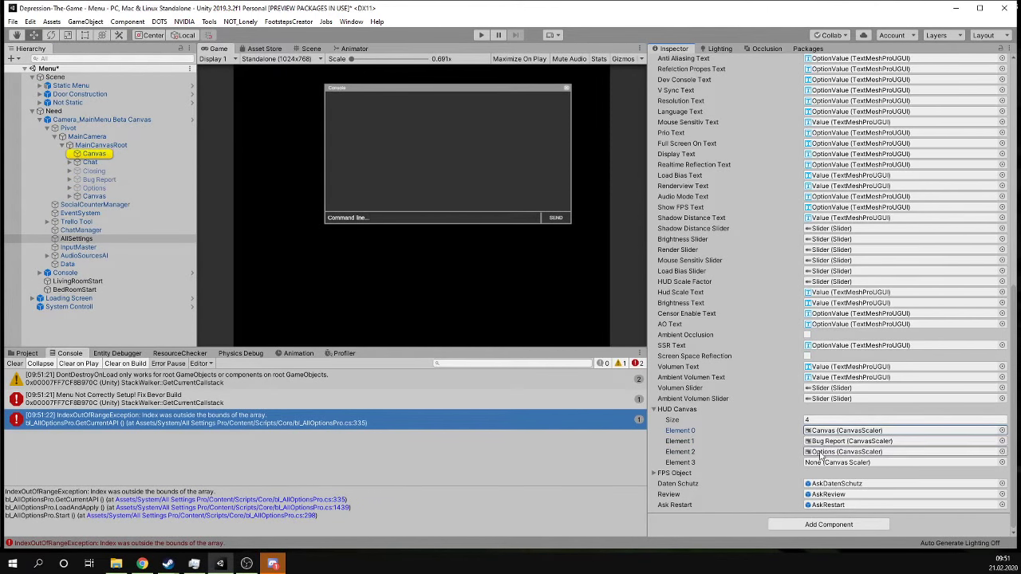
{"action": "left_click", "coordinate": [822, 452]}
{"action": "left_click", "coordinate": [820, 442]}
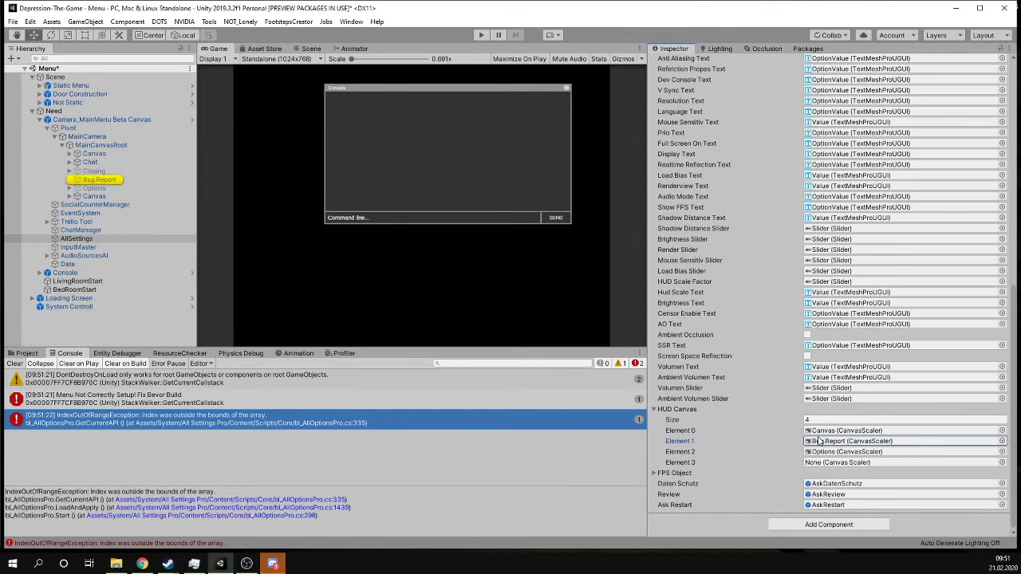
{"action": "left_click", "coordinate": [822, 431]}
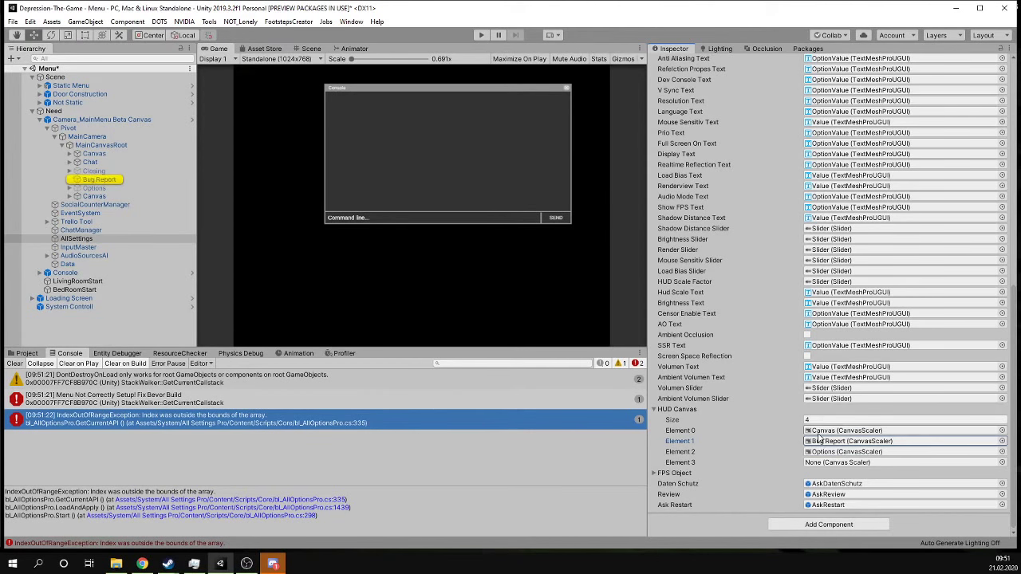
Compare Chat's canvas settings with its neighbours and set its scaling to match height fully.
{"action": "left_click", "coordinate": [90, 162]}
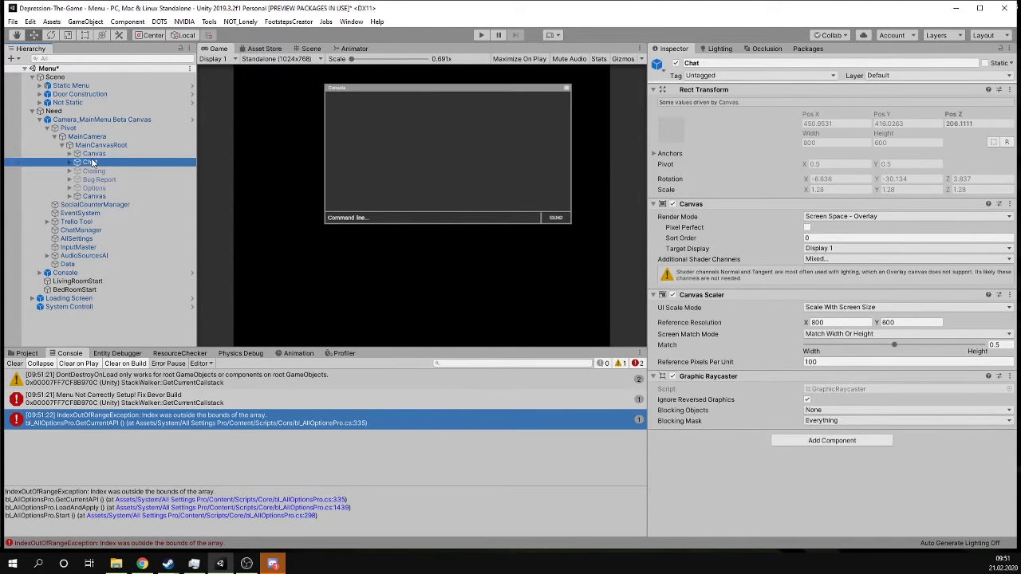
{"action": "key", "text": "Up"}
{"action": "key", "text": "Up"}
{"action": "key", "text": "Down"}
{"action": "key", "text": "Down"}
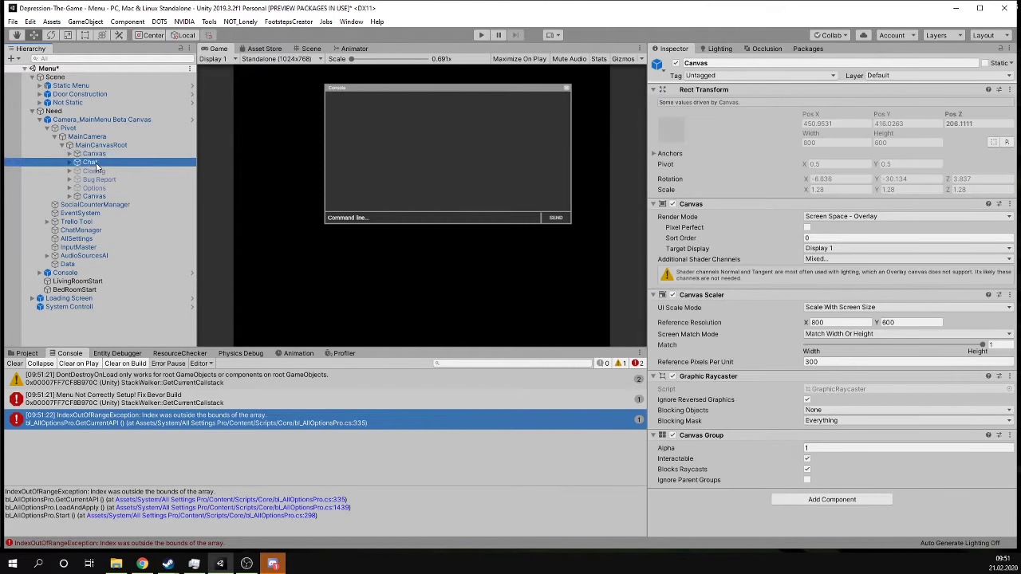
{"action": "left_click_drag", "start_coordinate": [947, 348], "coordinate": [989, 348]}
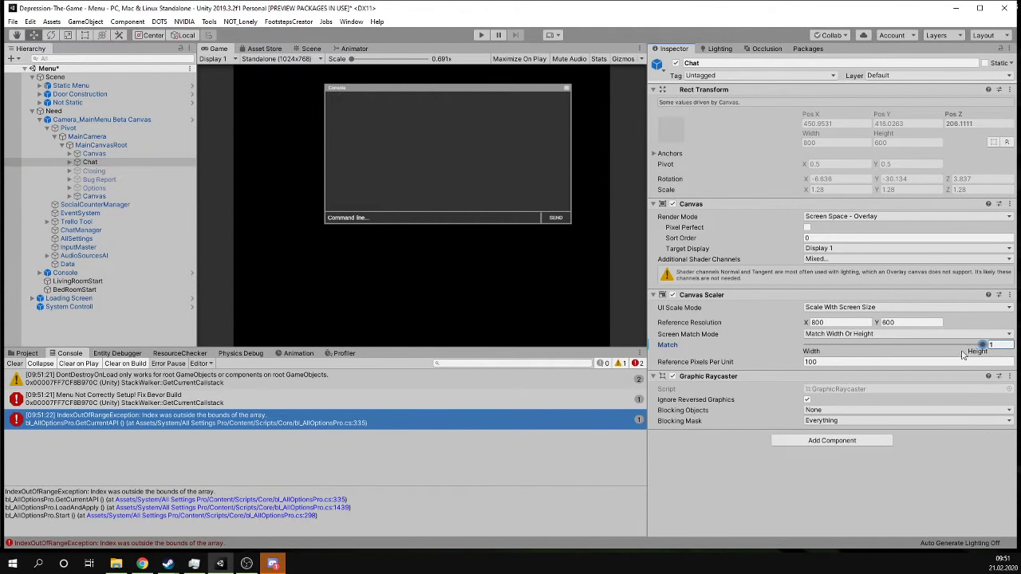
{"action": "left_click", "coordinate": [94, 154]}
{"action": "key", "text": "Down"}
{"action": "key", "text": "Down"}
{"action": "key", "text": "Down"}
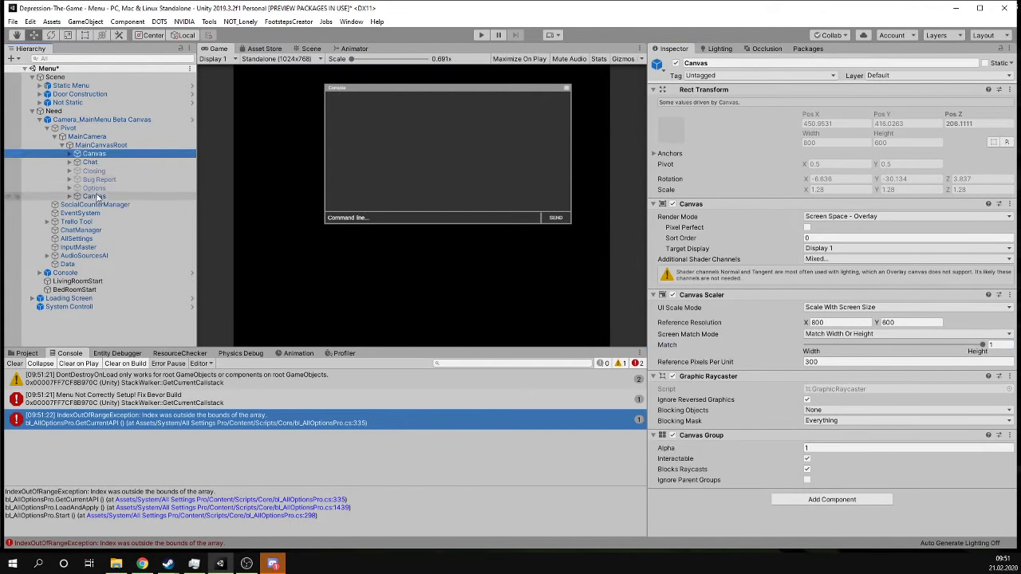
Expand Chat, toggle the Lobby Browser object on and off, and collapse Chat again.
{"action": "left_click", "coordinate": [86, 162]}
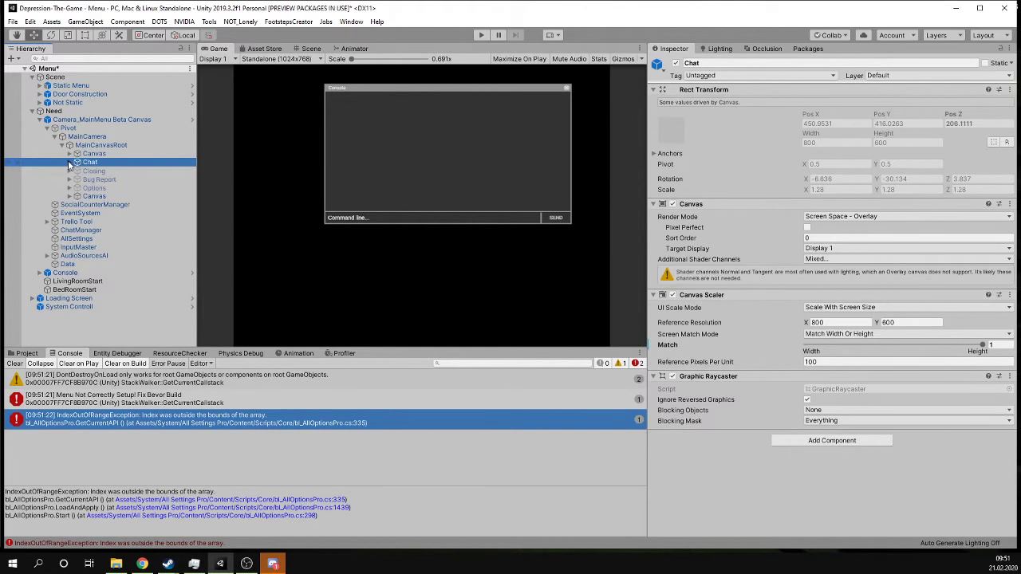
{"action": "left_click", "coordinate": [69, 162]}
{"action": "left_click", "coordinate": [102, 181]}
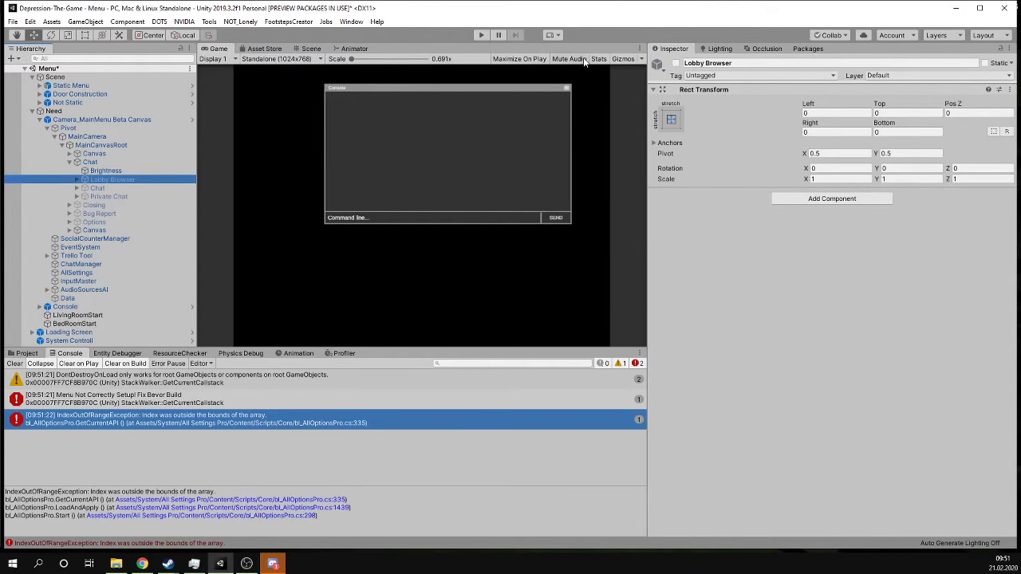
{"action": "left_click", "coordinate": [676, 64]}
{"action": "left_click", "coordinate": [676, 64]}
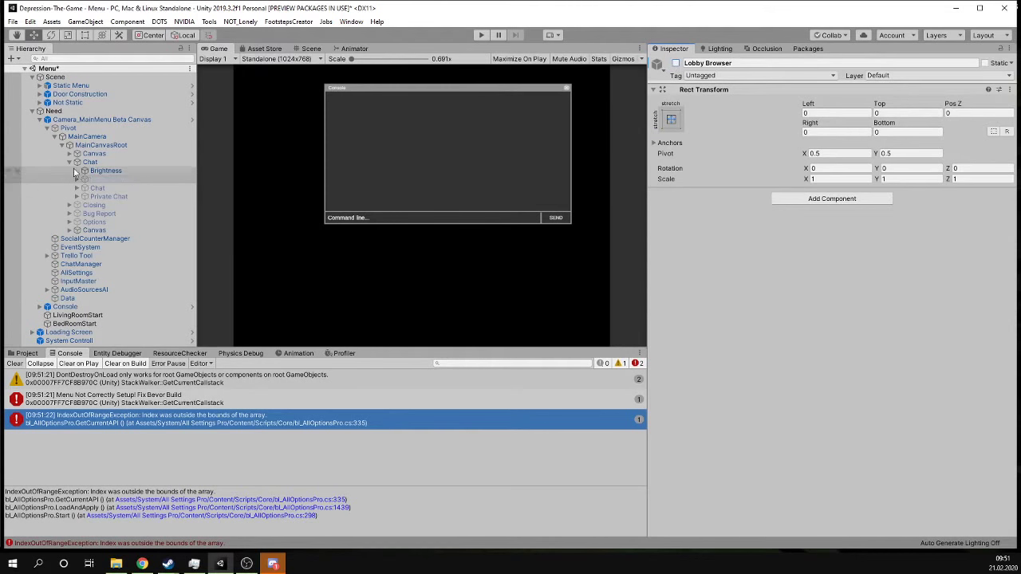
{"action": "left_click", "coordinate": [69, 162]}
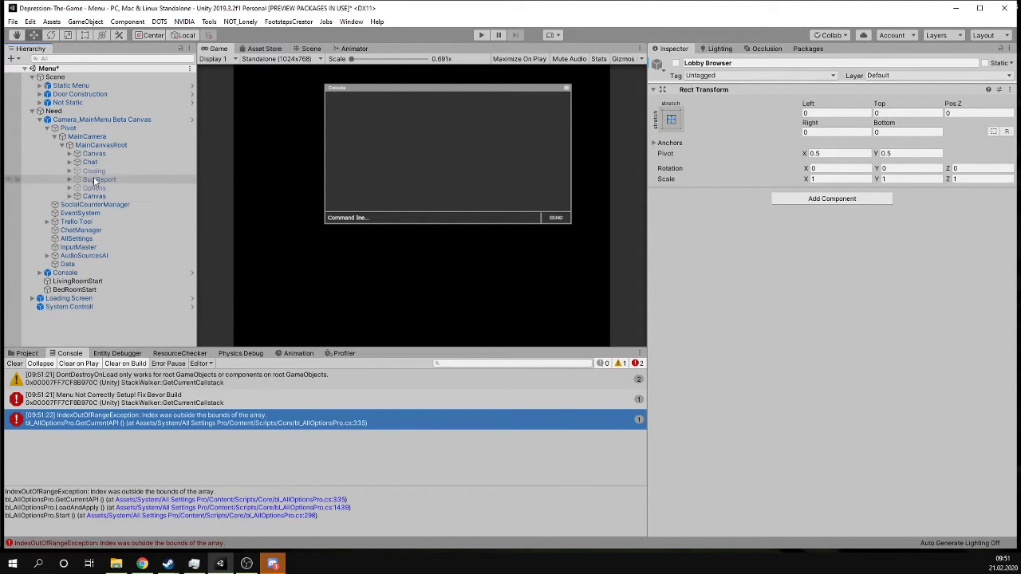
Inspect the Bug Report, MainCanvasRoot and Closing canvases, then scroll AllSettings to HUD Canvas.
{"action": "left_click", "coordinate": [89, 180]}
{"action": "left_click", "coordinate": [95, 146]}
{"action": "left_click", "coordinate": [98, 179]}
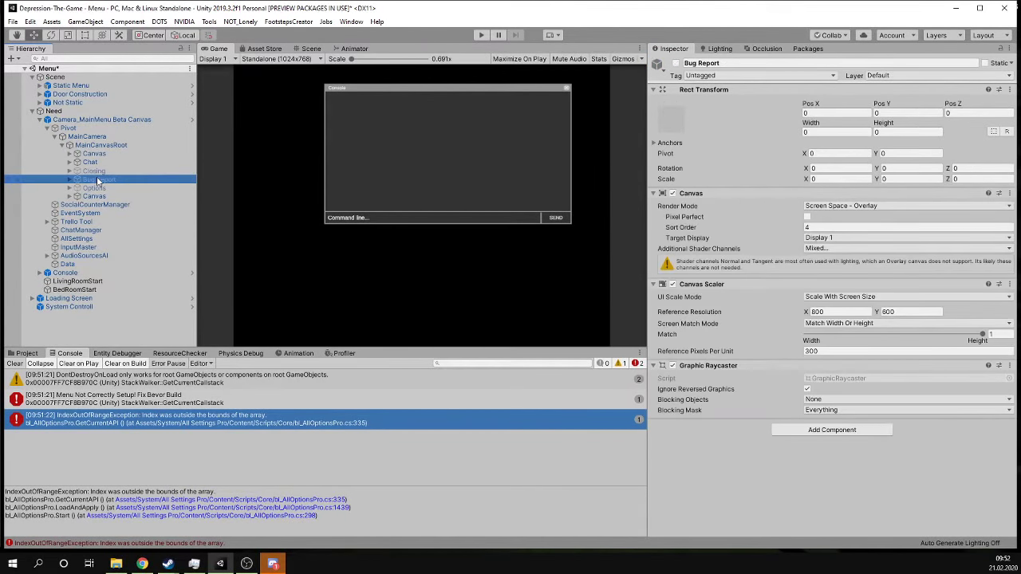
{"action": "left_click", "coordinate": [92, 171]}
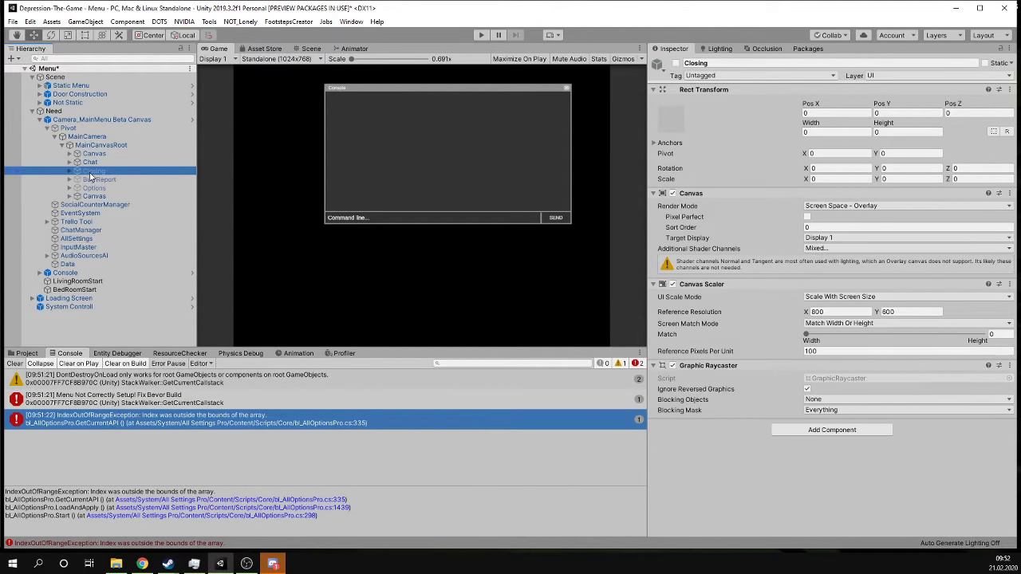
{"action": "left_click", "coordinate": [69, 241]}
{"action": "scroll", "coordinate": [815, 470], "scroll_direction": "down", "scroll_amount": 10}
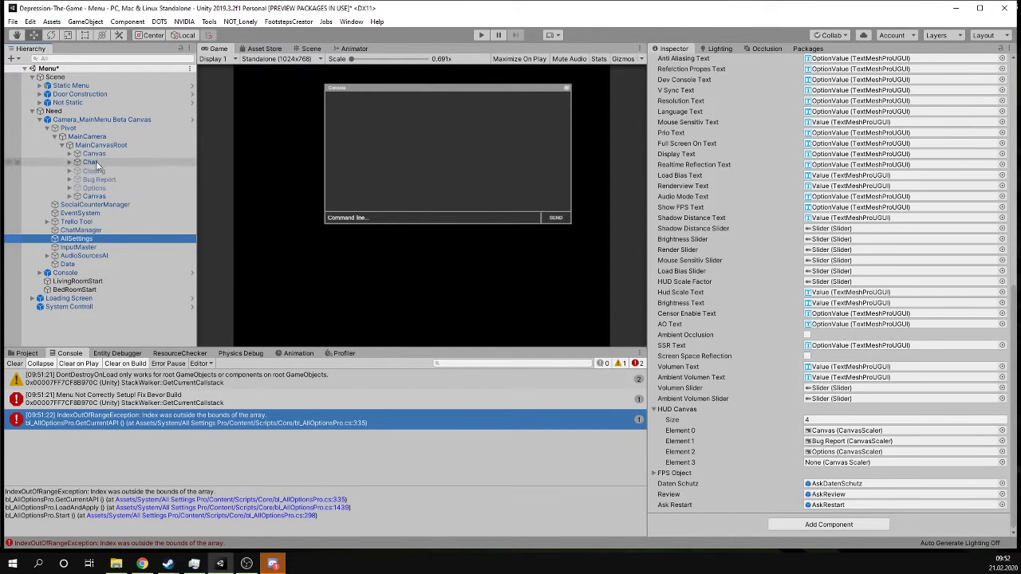
Assign Chat to HUD Canvas Element 3, then play-test with a cleared Console and check MainCamera.
{"action": "mouse_move", "coordinate": [96, 163]}
{"action": "left_mouse_down"}
{"action": "mouse_move", "coordinate": [836, 473]}
{"action": "mouse_move", "coordinate": [834, 464]}
{"action": "left_mouse_up"}
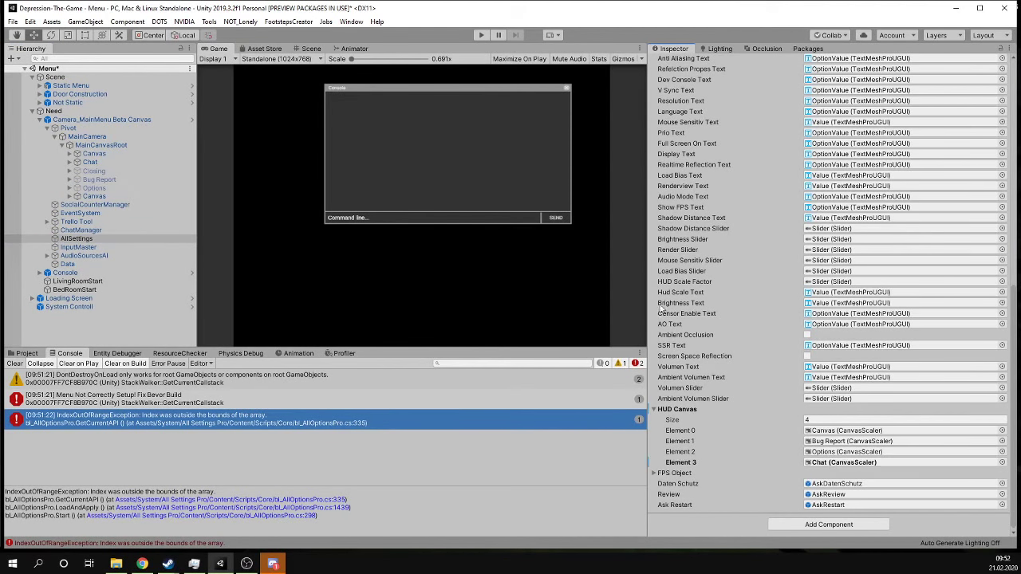
{"action": "left_click", "coordinate": [480, 35]}
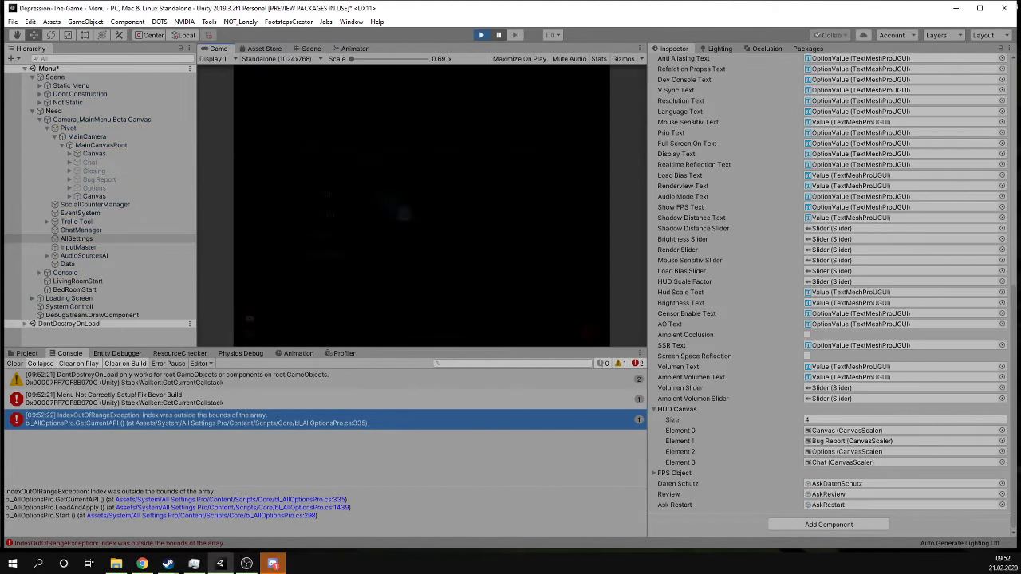
{"action": "left_click", "coordinate": [14, 364]}
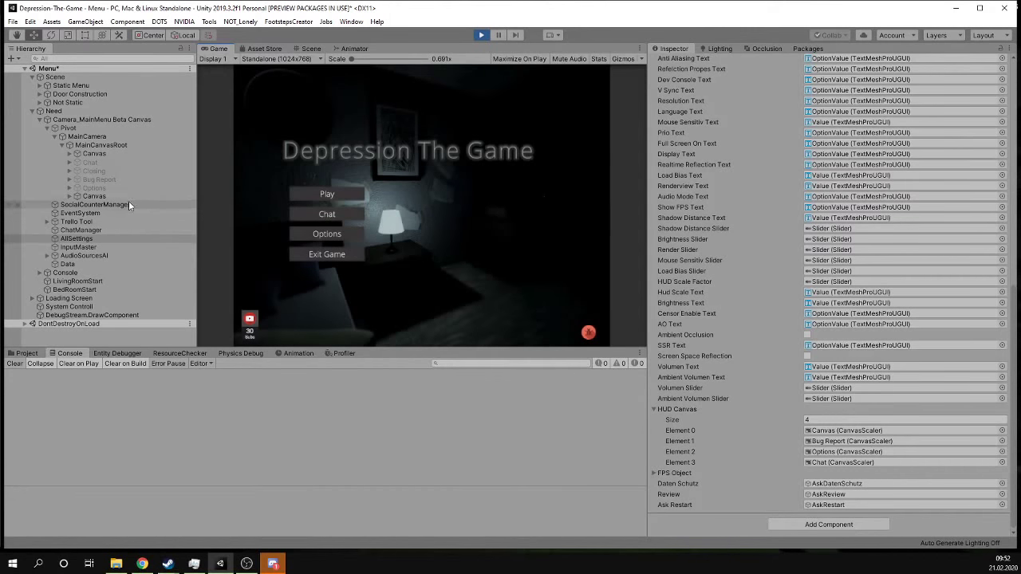
{"action": "left_click", "coordinate": [100, 138]}
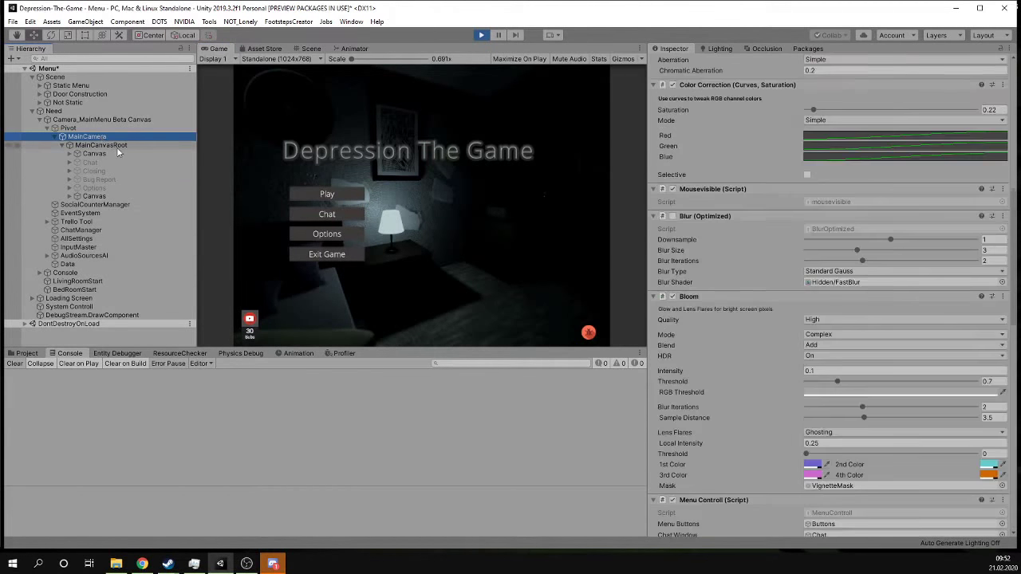
{"action": "scroll", "coordinate": [917, 319], "scroll_direction": "down", "scroll_amount": 5}
{"action": "scroll", "coordinate": [918, 319], "scroll_direction": "down", "scroll_amount": 10}
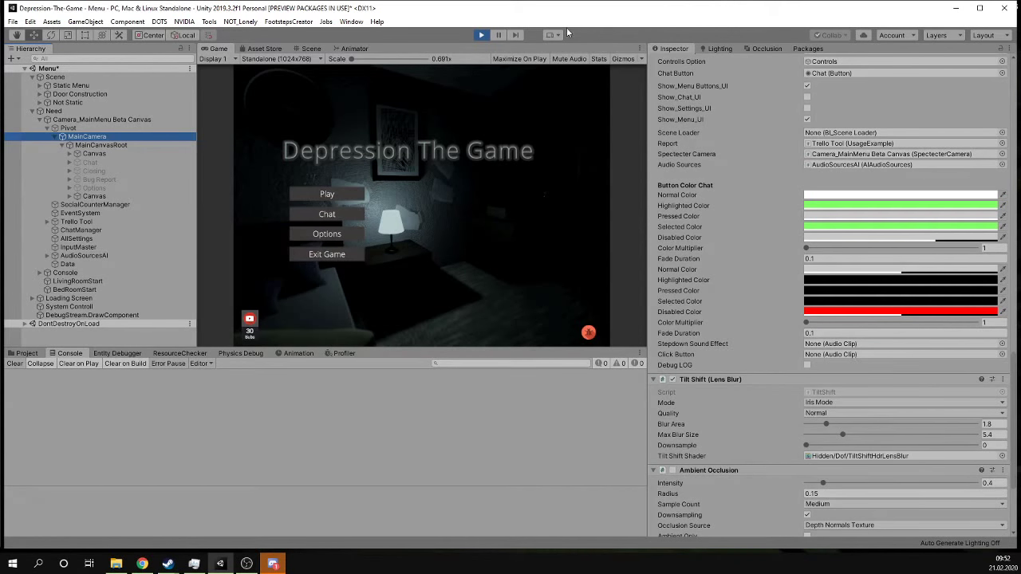
{"action": "left_click", "coordinate": [482, 35]}
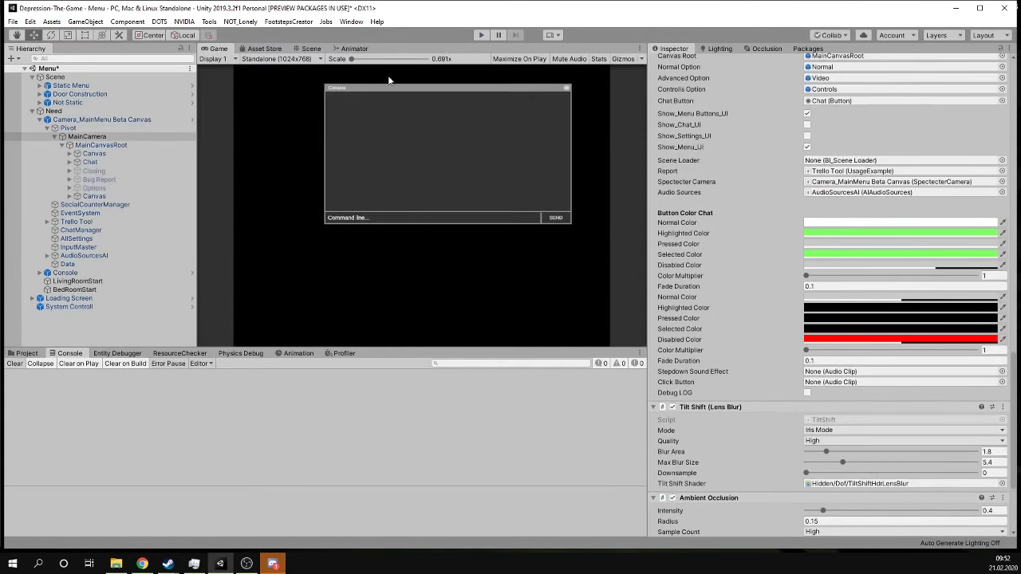
Set SceneLoader 2 from Loading Screen as MainCamera's Scene Loader.
{"action": "left_click", "coordinate": [32, 299]}
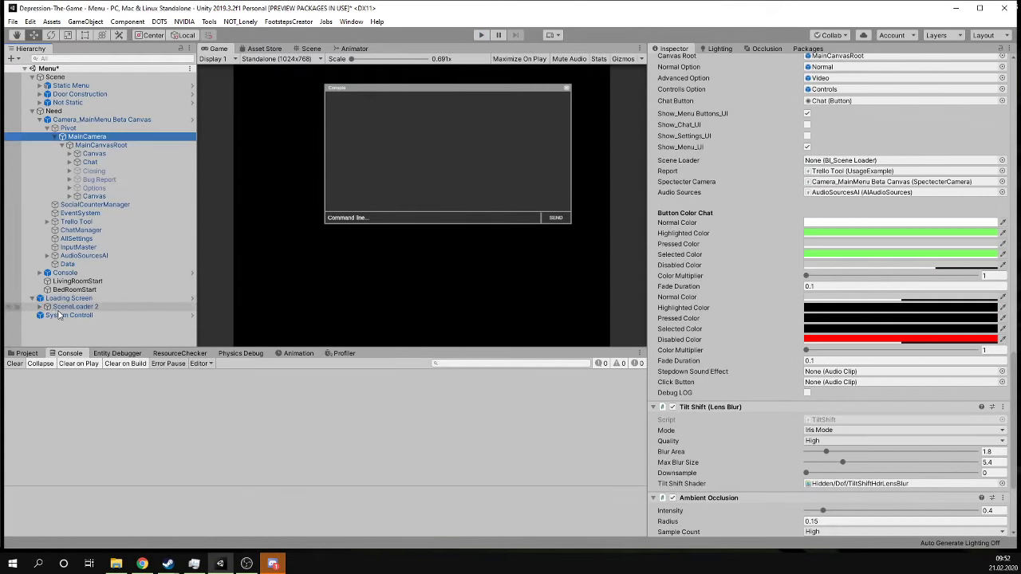
{"action": "left_click_drag", "start_coordinate": [689, 242], "coordinate": [822, 163]}
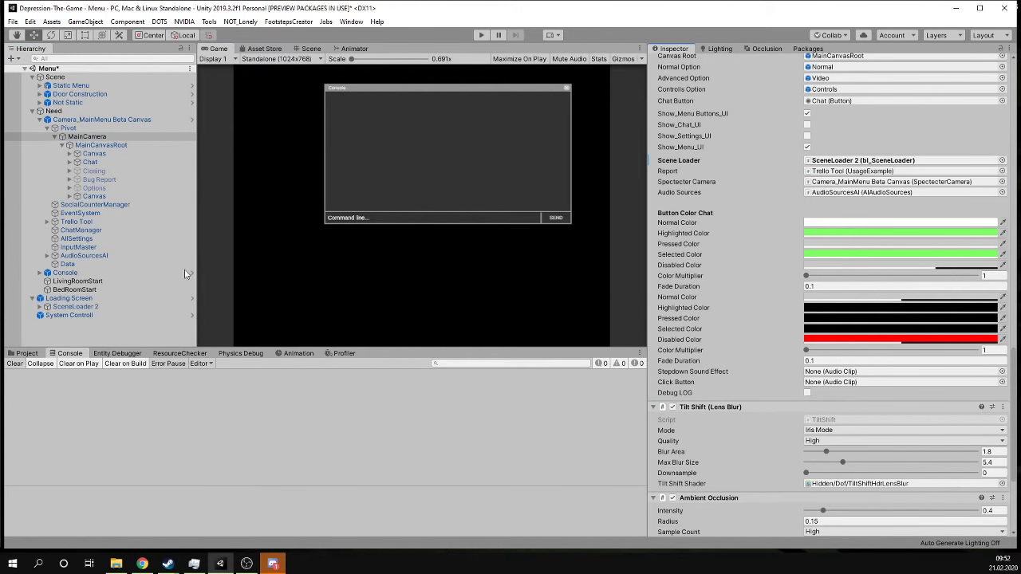
{"action": "left_click", "coordinate": [32, 298]}
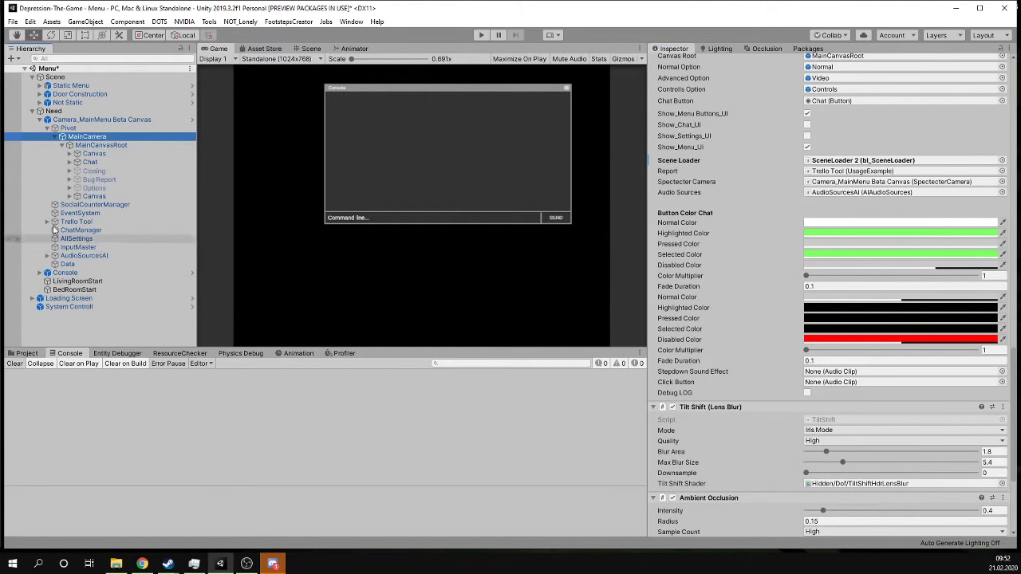
{"action": "left_click", "coordinate": [48, 130]}
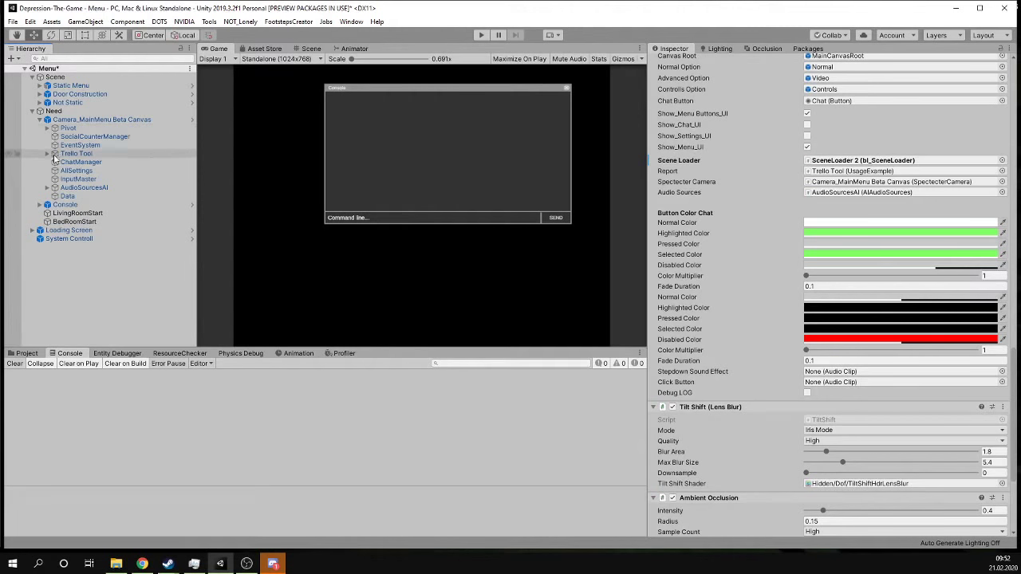
Save the Menu scene, run it, and open the IndexOutOfRange error's script line.
{"action": "left_click", "coordinate": [12, 22]}
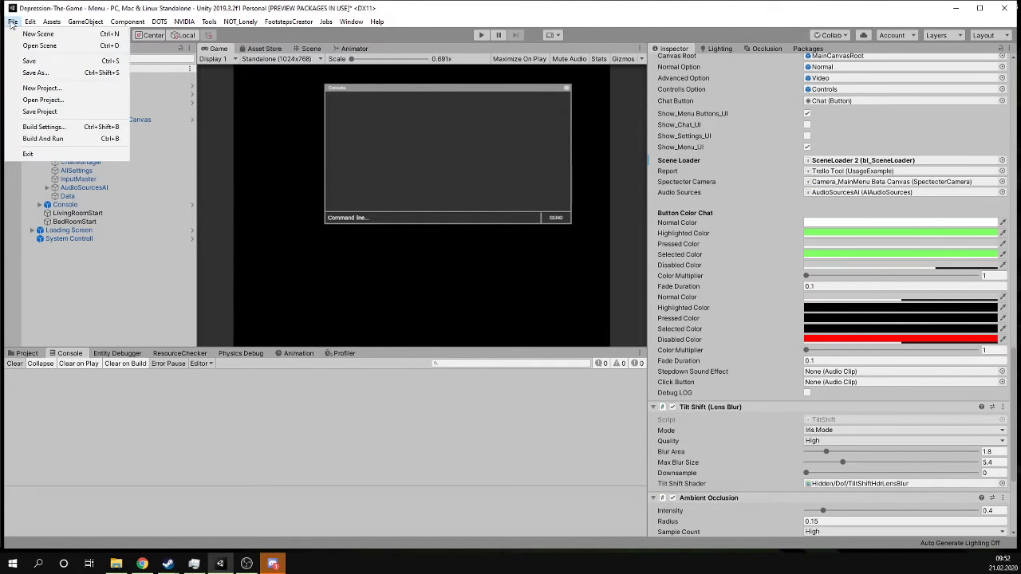
{"action": "left_click", "coordinate": [31, 61]}
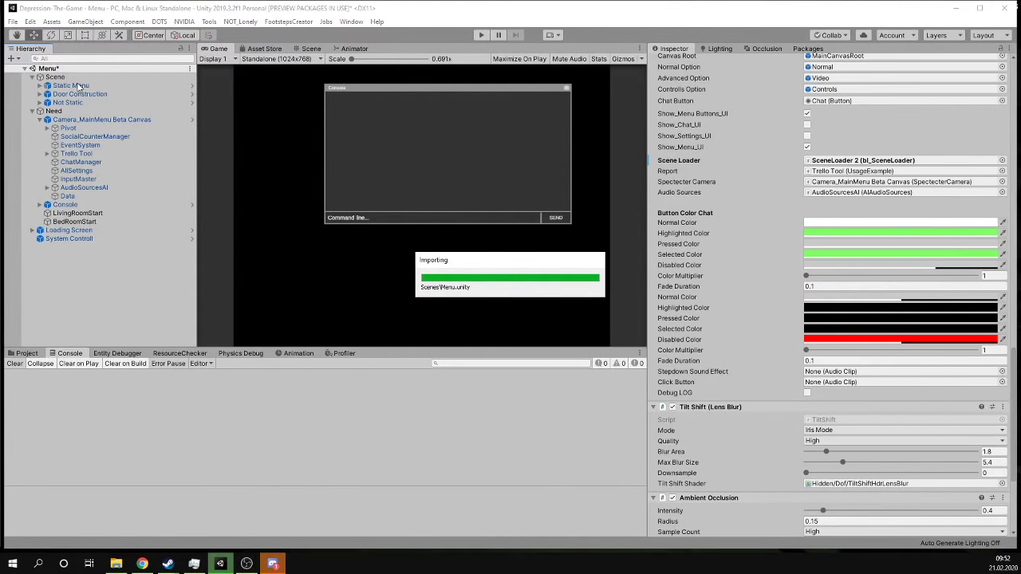
{"action": "left_click", "coordinate": [481, 36]}
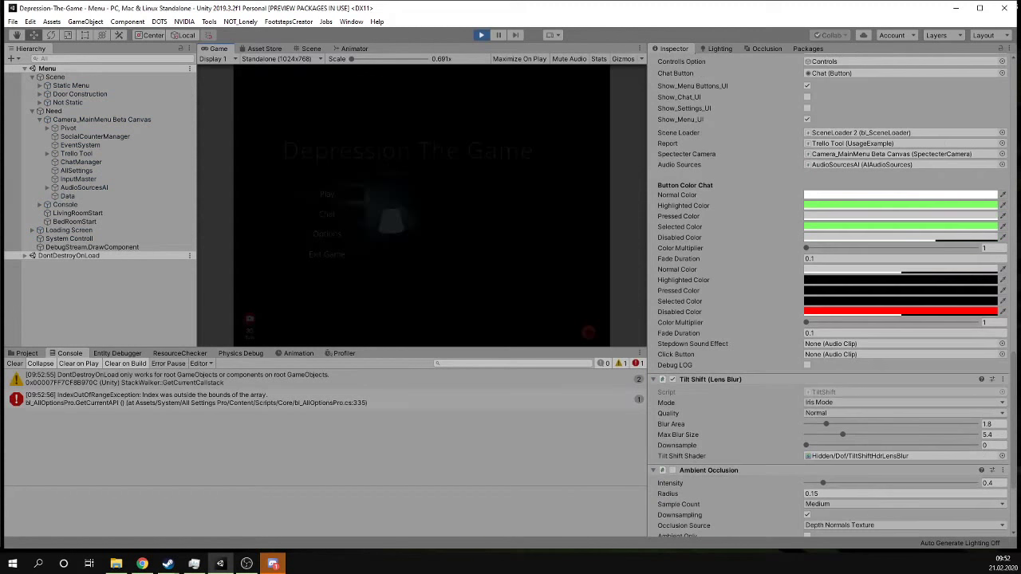
{"action": "left_click", "coordinate": [65, 399]}
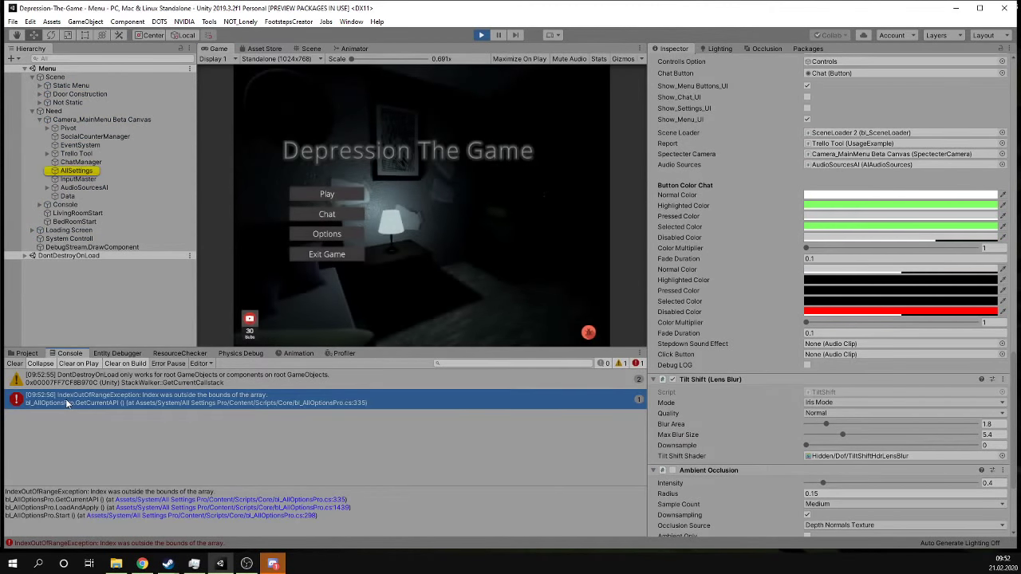
{"action": "double_click", "coordinate": [65, 398]}
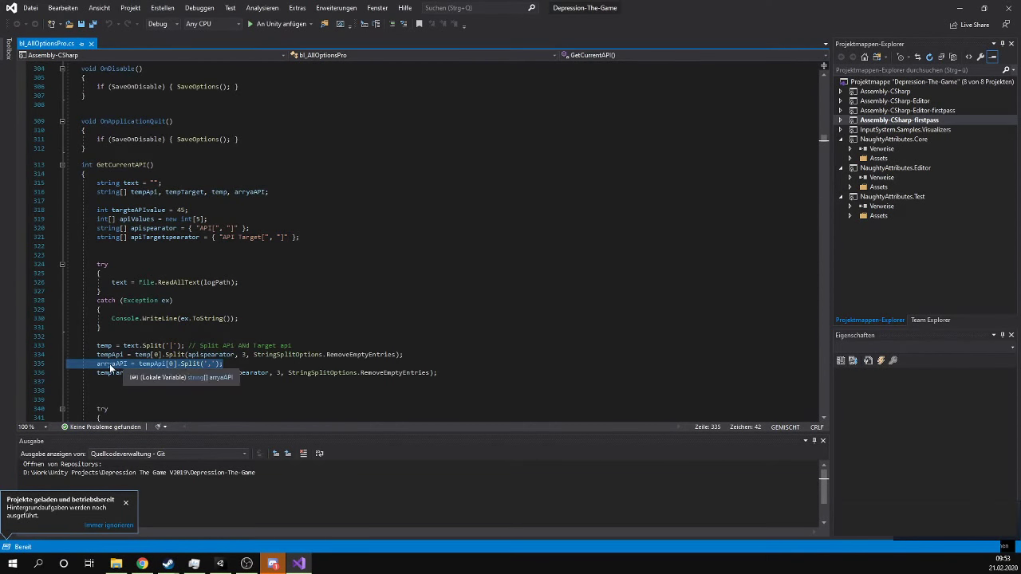
Insert a new line above the text-split code in GetCurrentAPI and type if().
{"action": "left_click", "coordinate": [119, 382]}
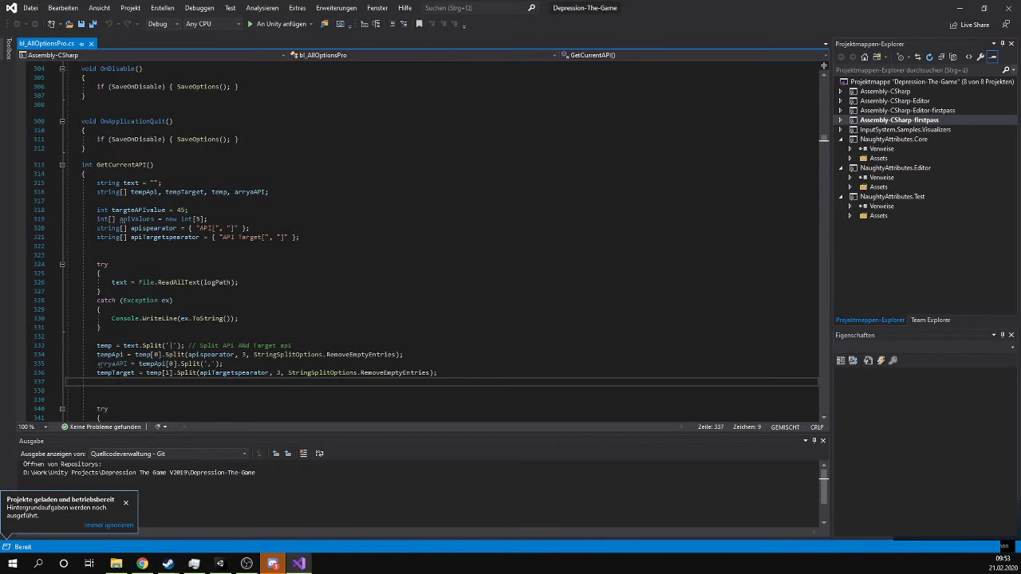
{"action": "mouse_move", "coordinate": [97, 364]}
{"action": "left_mouse_down"}
{"action": "mouse_move", "coordinate": [225, 365]}
{"action": "mouse_move", "coordinate": [97, 365]}
{"action": "left_mouse_up"}
{"action": "left_click", "coordinate": [198, 381]}
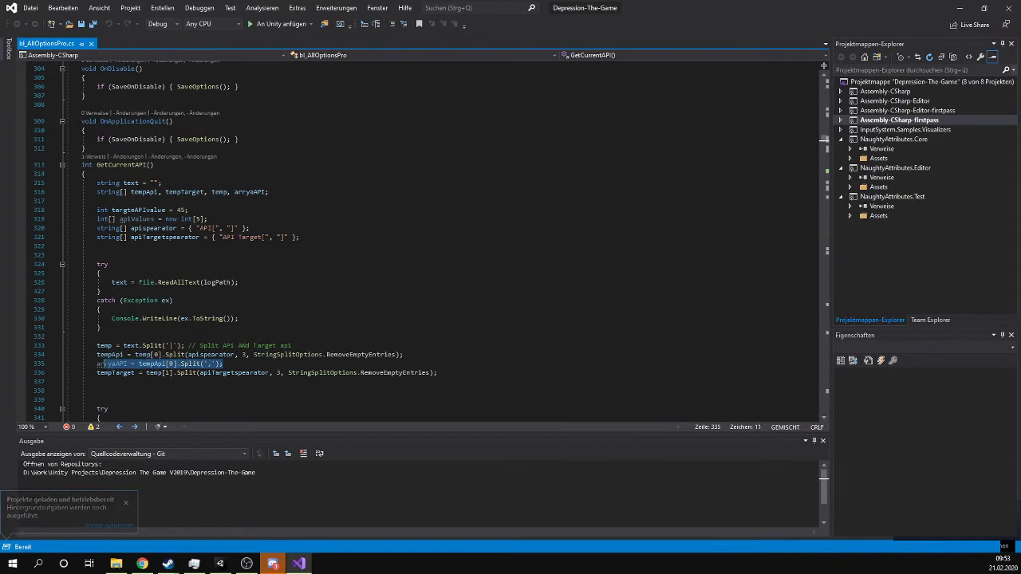
{"action": "left_click", "coordinate": [98, 381]}
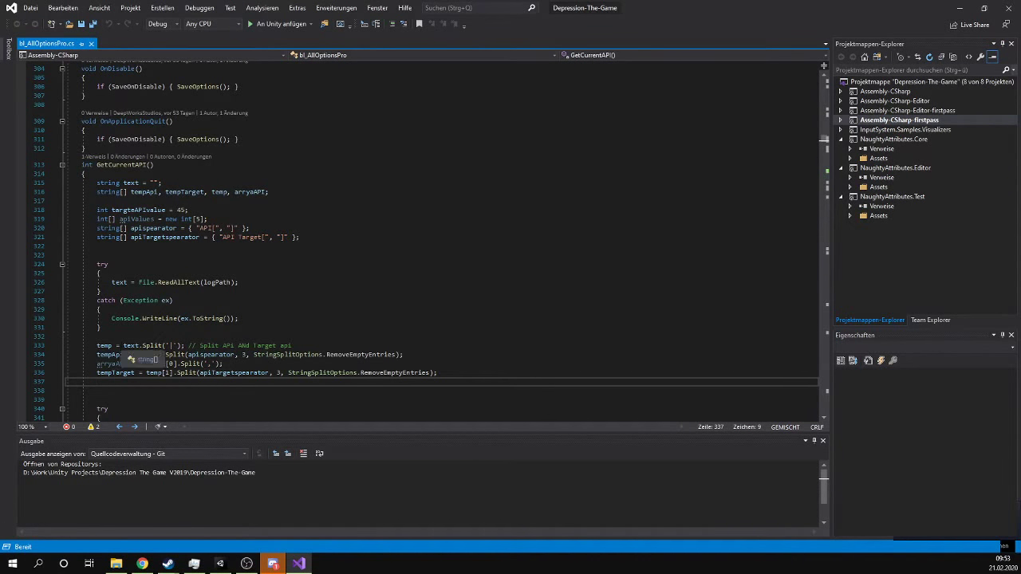
{"action": "scroll", "coordinate": [122, 335], "scroll_direction": "down", "scroll_amount": 2}
{"action": "left_click", "coordinate": [99, 282]}
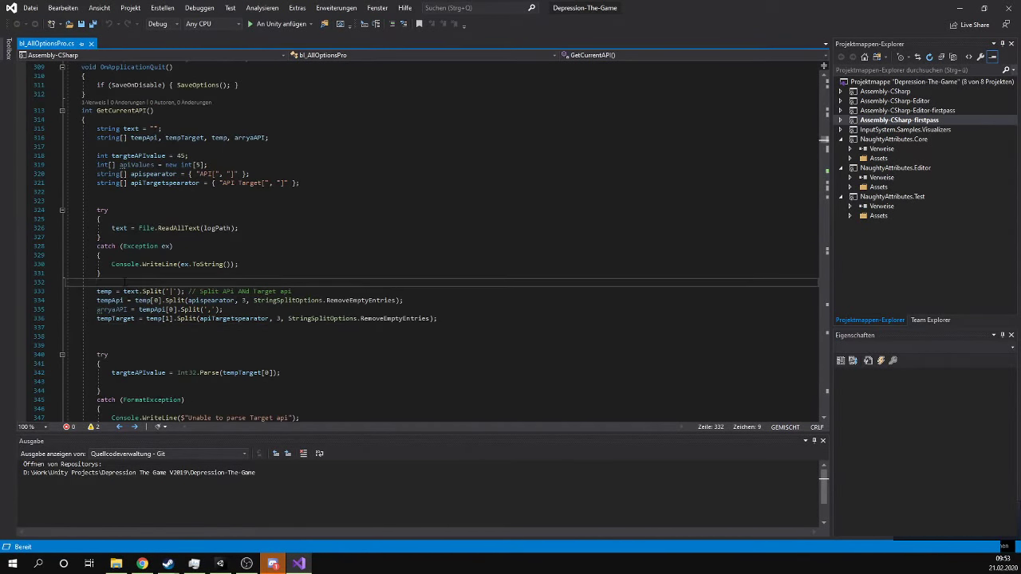
{"action": "key", "text": "Return"}
{"action": "key", "text": "Return"}
{"action": "key", "text": "Up"}
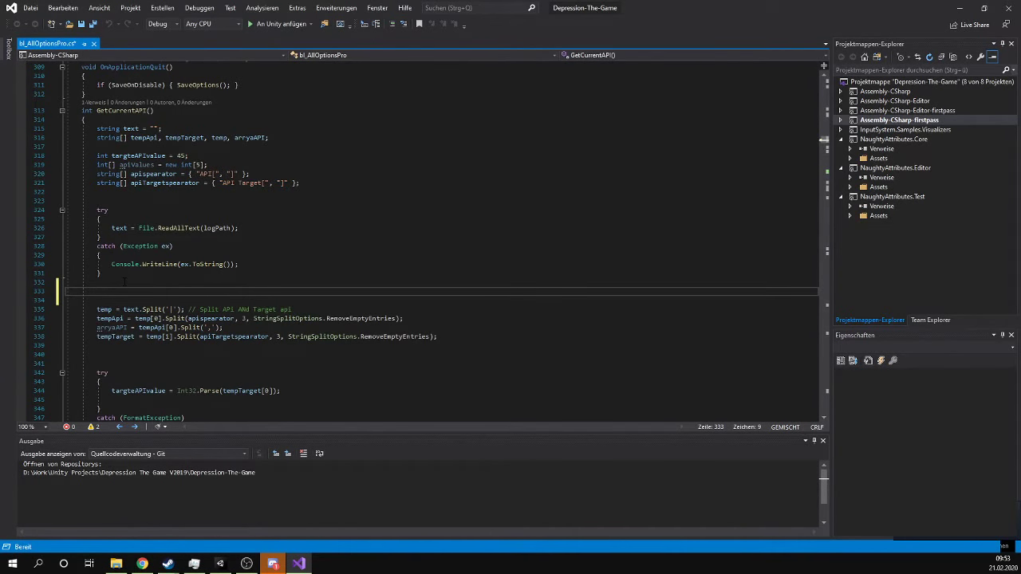
{"action": "type", "text": "if()"}
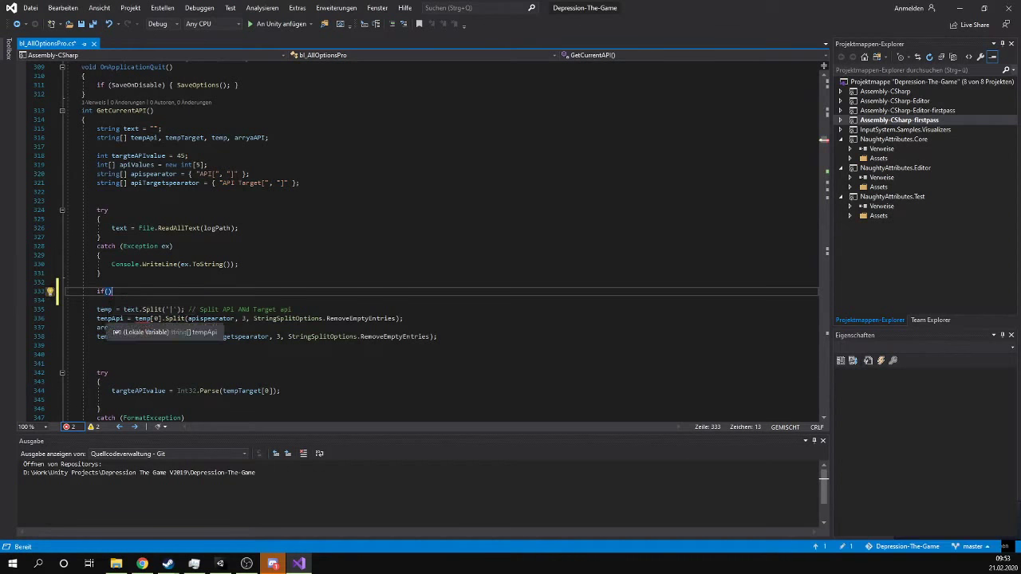
Paste text into the condition, browse its string members, then erase back to an empty if().
{"action": "left_click", "coordinate": [124, 309]}
{"action": "double_click", "coordinate": [128, 310]}
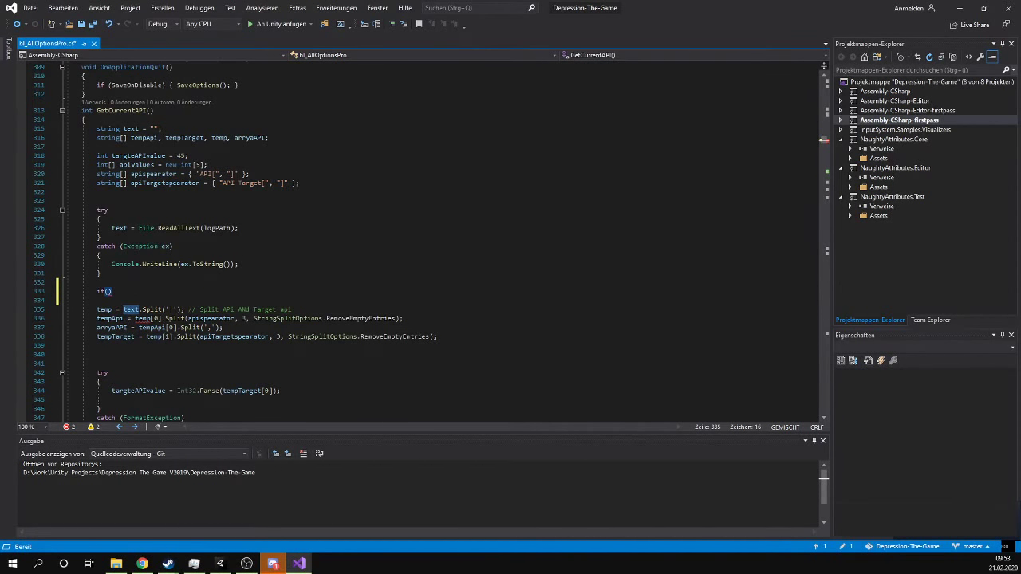
{"action": "key", "text": "ctrl+c"}
{"action": "left_click", "coordinate": [109, 291]}
{"action": "key", "text": "ctrl+v"}
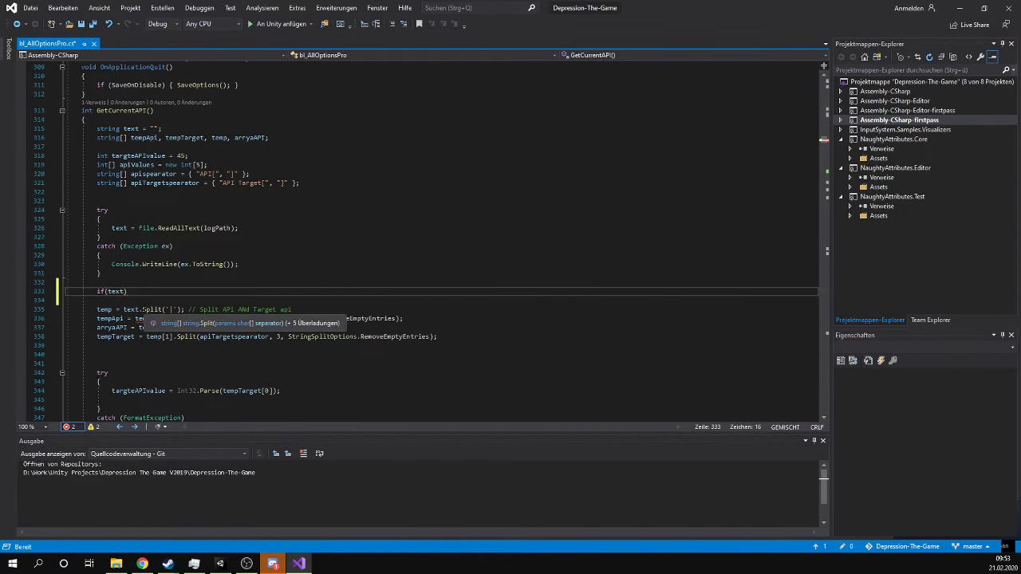
{"action": "type", "text": "."}
{"action": "key", "text": "Down"}
{"action": "key", "text": "Down"}
{"action": "key", "text": "Down"}
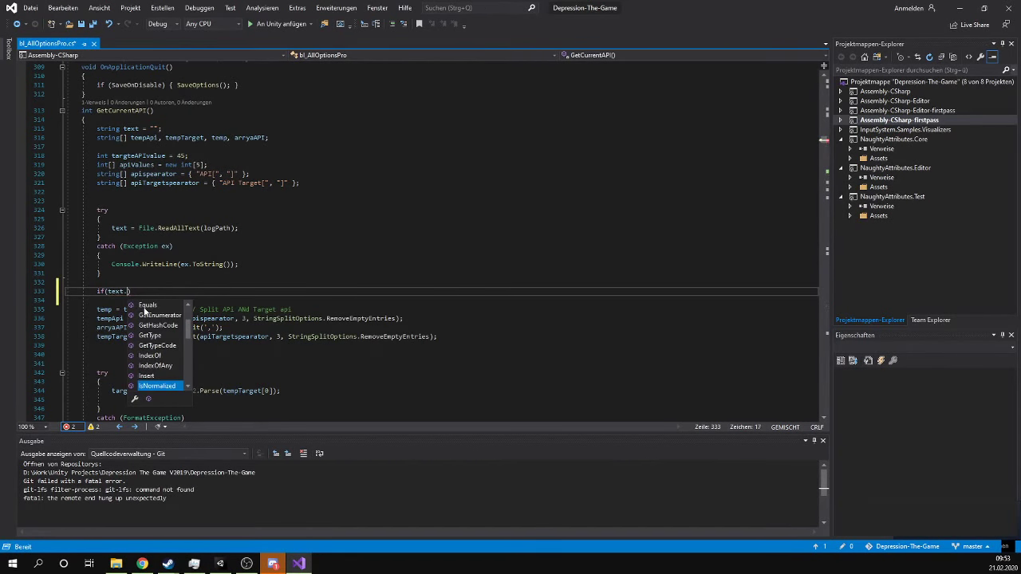
{"action": "type", "text": "N"}
{"action": "key", "text": "BackSpace"}
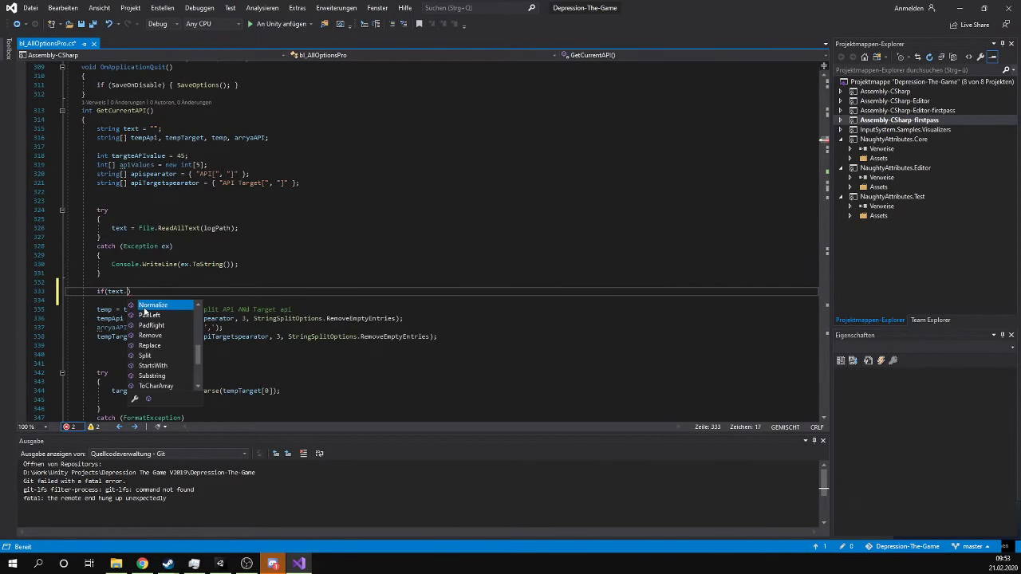
{"action": "type", "text": "em"}
{"action": "key", "text": "BackSpace"}
{"action": "type", "text": "m"}
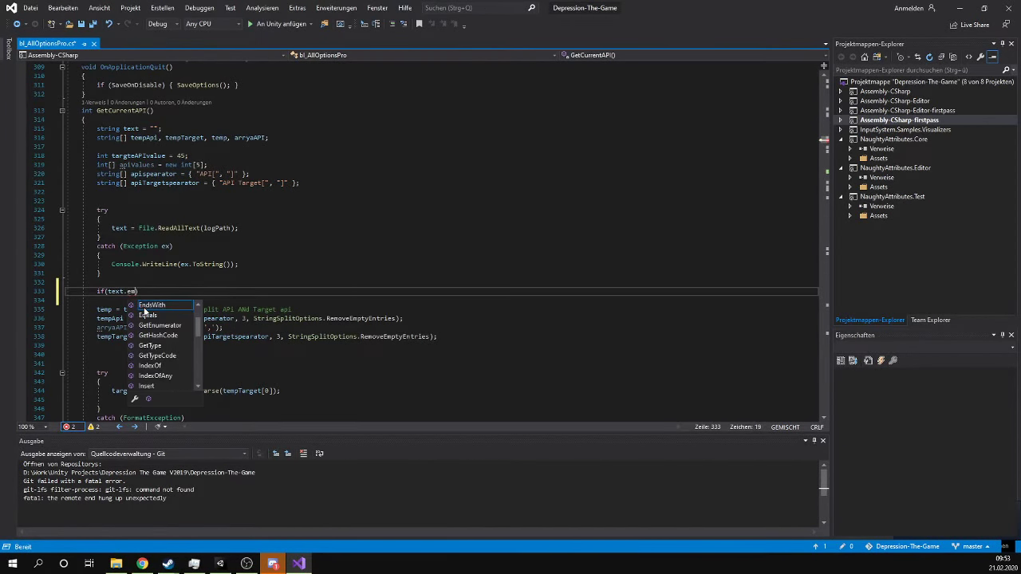
{"action": "key", "text": "BackSpace"}
{"action": "key", "text": "BackSpace"}
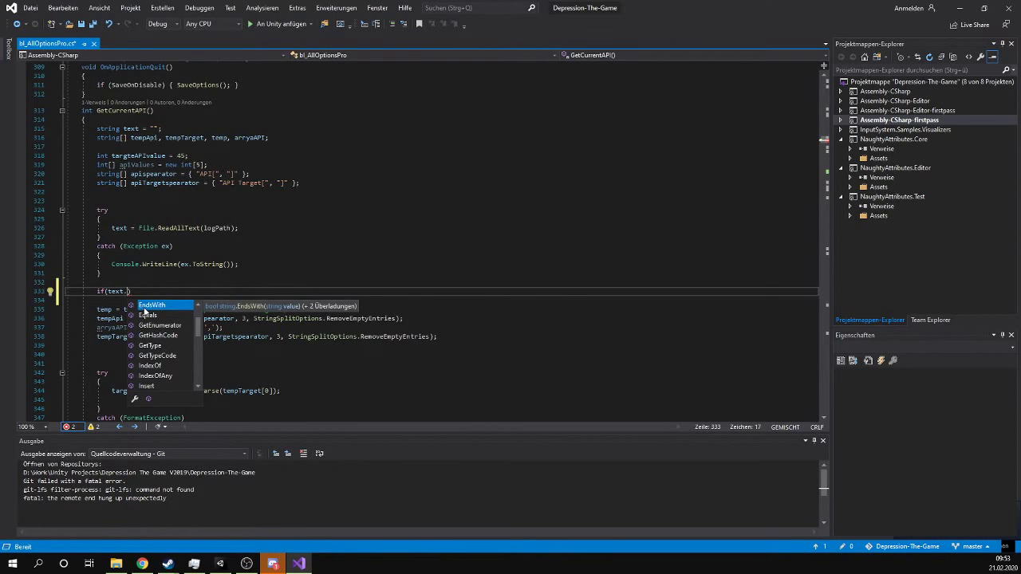
{"action": "type", "text": "te"}
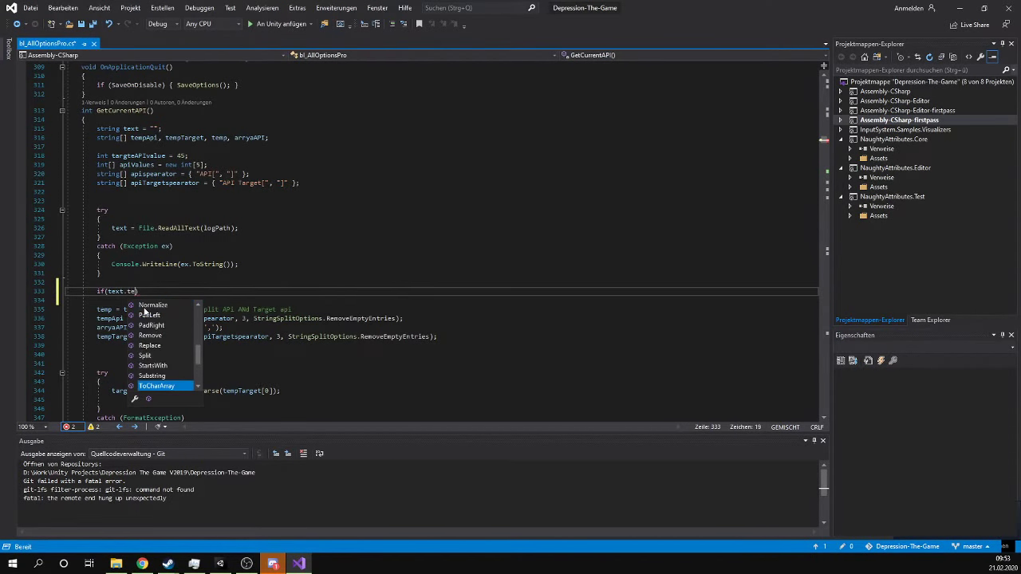
{"action": "key", "text": "BackSpace"}
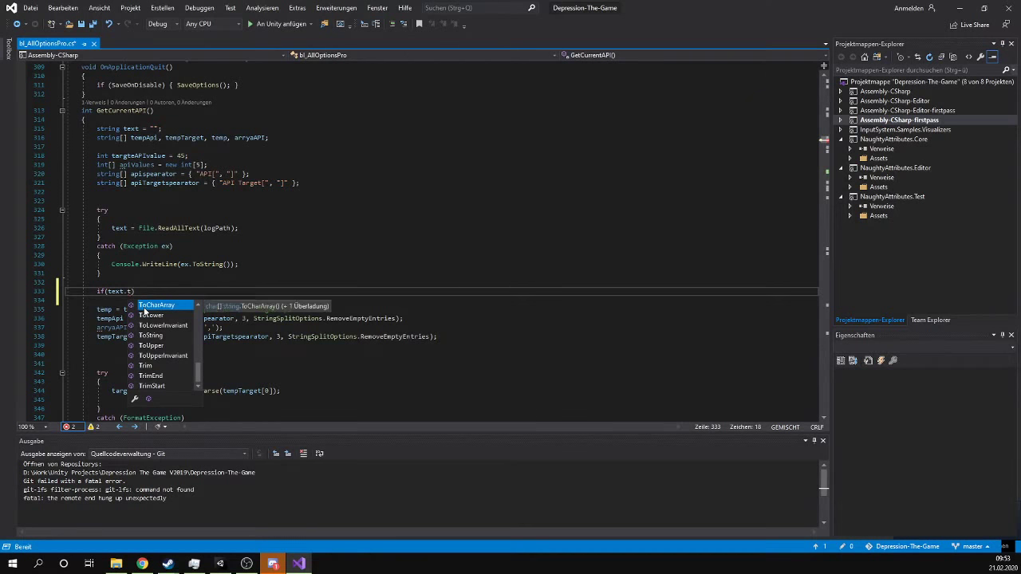
{"action": "key", "text": "BackSpace"}
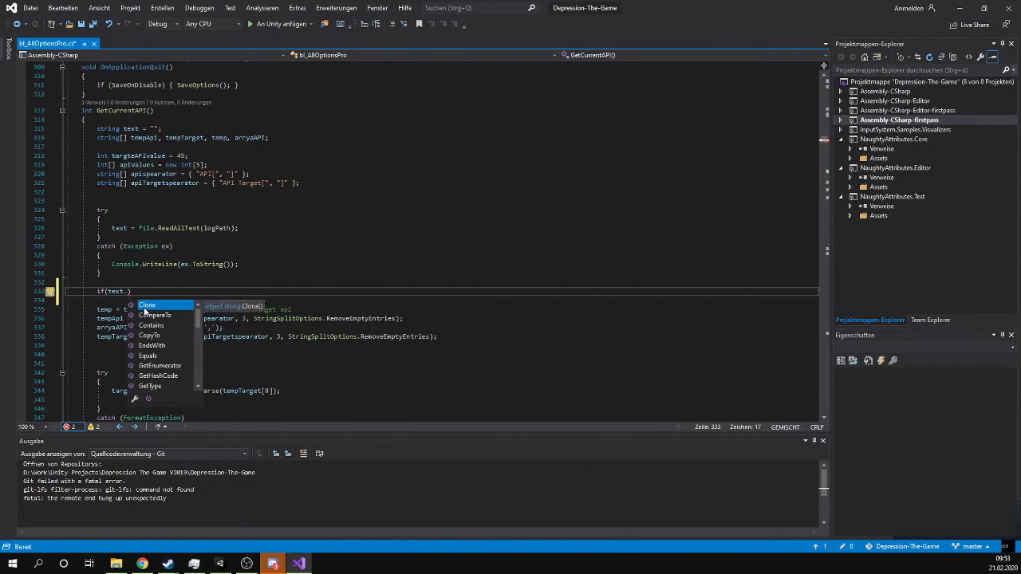
{"action": "key", "text": "Down"}
{"action": "key", "text": "Down"}
{"action": "key", "text": "Down"}
{"action": "key", "text": "Down"}
{"action": "key", "text": "Down"}
{"action": "key", "text": "Down"}
{"action": "key", "text": "Down"}
{"action": "key", "text": "Down"}
{"action": "key", "text": "Down"}
{"action": "key", "text": "Down"}
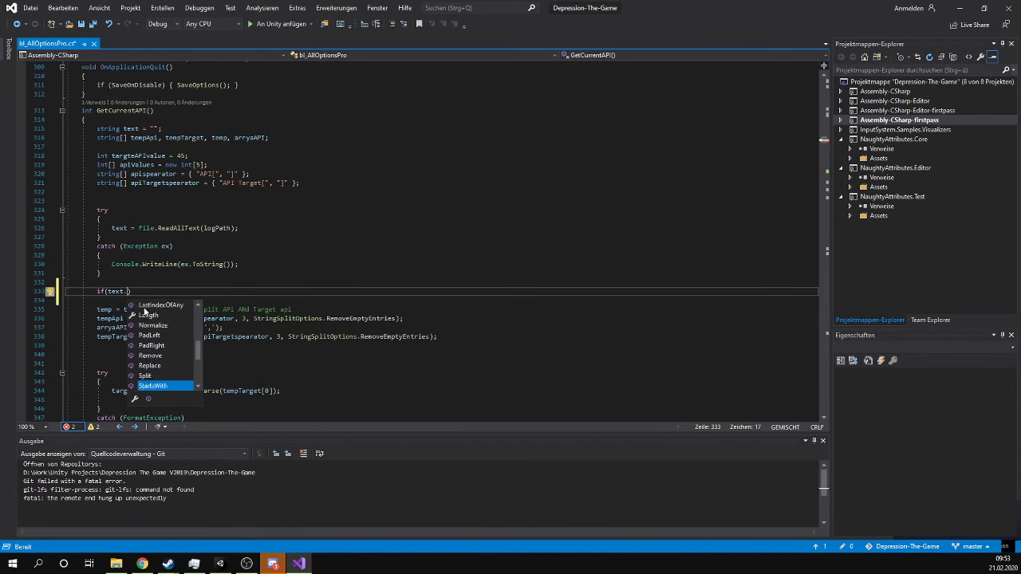
{"action": "key", "text": "Down"}
{"action": "key", "text": "Down"}
{"action": "key", "text": "Down"}
{"action": "key", "text": "Down"}
{"action": "key", "text": "Down"}
{"action": "key", "text": "Down"}
{"action": "key", "text": "Down"}
{"action": "key", "text": "Down"}
{"action": "key", "text": "Down"}
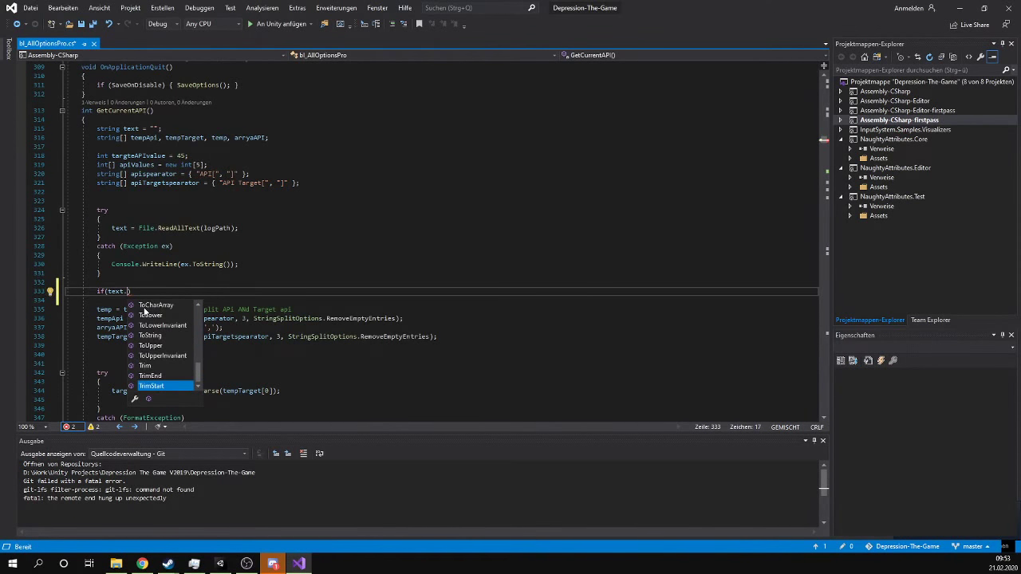
{"action": "key", "text": "Up"}
{"action": "key", "text": "Up"}
{"action": "key", "text": "Up"}
{"action": "key", "text": "Up"}
{"action": "key", "text": "Up"}
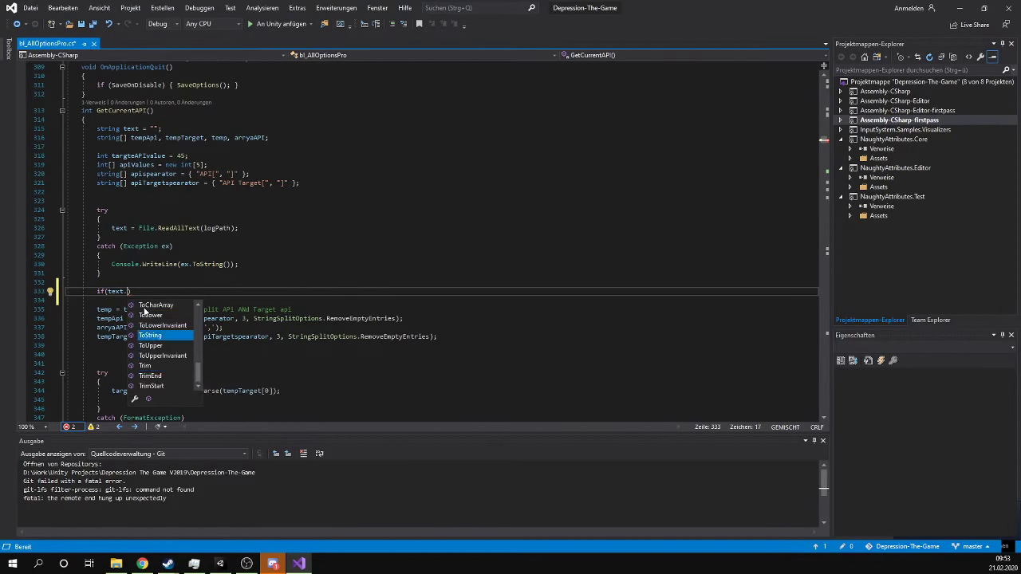
{"action": "key", "text": "Up"}
{"action": "key", "text": "Up"}
{"action": "key", "text": "Up"}
{"action": "key", "text": "Up"}
{"action": "key", "text": "Up"}
{"action": "key", "text": "Up"}
{"action": "key", "text": "Up"}
{"action": "key", "text": "Up"}
{"action": "key", "text": "Up"}
{"action": "key", "text": "Up"}
{"action": "key", "text": "Up"}
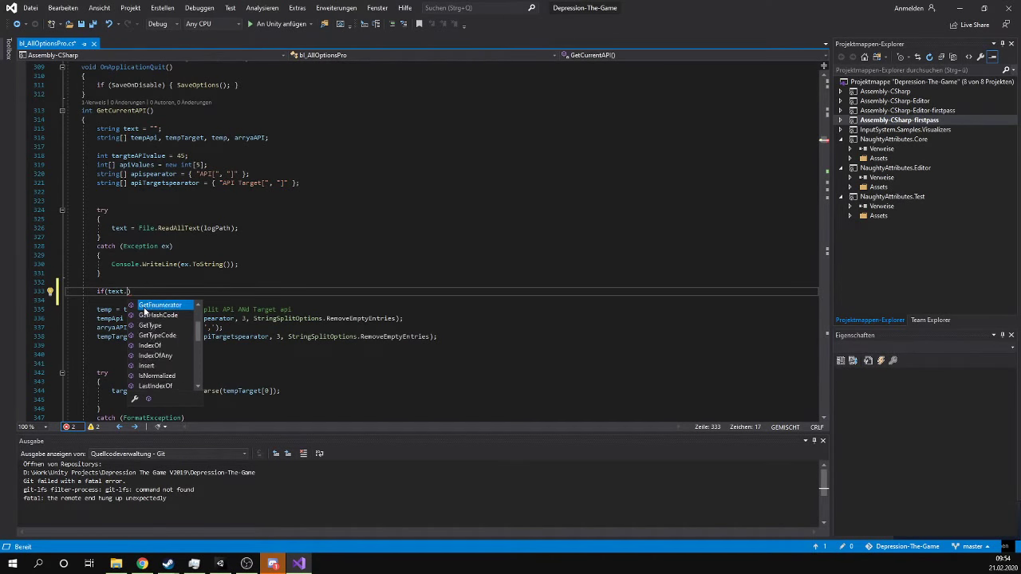
{"action": "key", "text": "Up"}
{"action": "key", "text": "Up"}
{"action": "key", "text": "Up"}
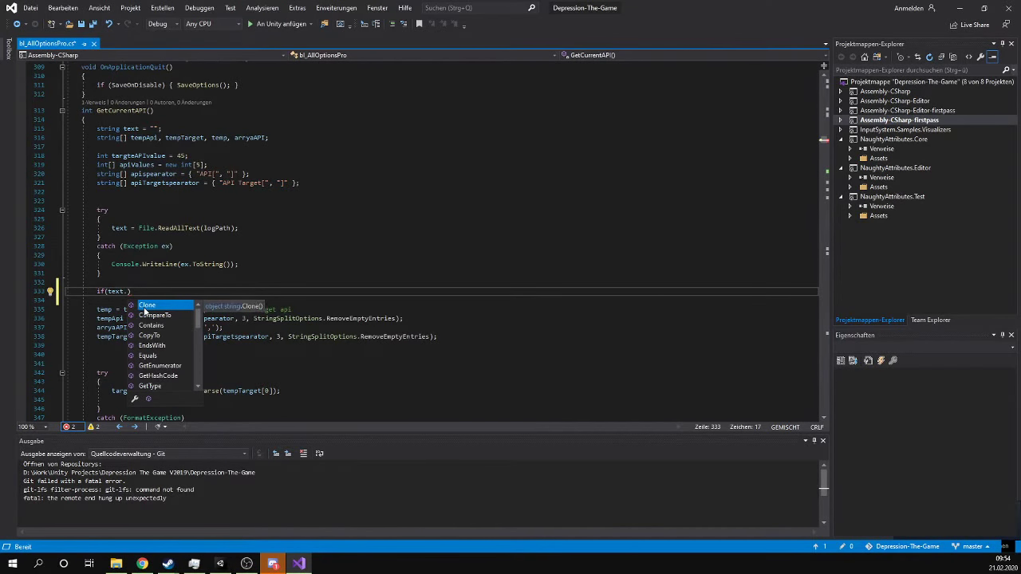
{"action": "key", "text": "BackSpace"}
{"action": "key", "text": "BackSpace"}
{"action": "key", "text": "BackSpace"}
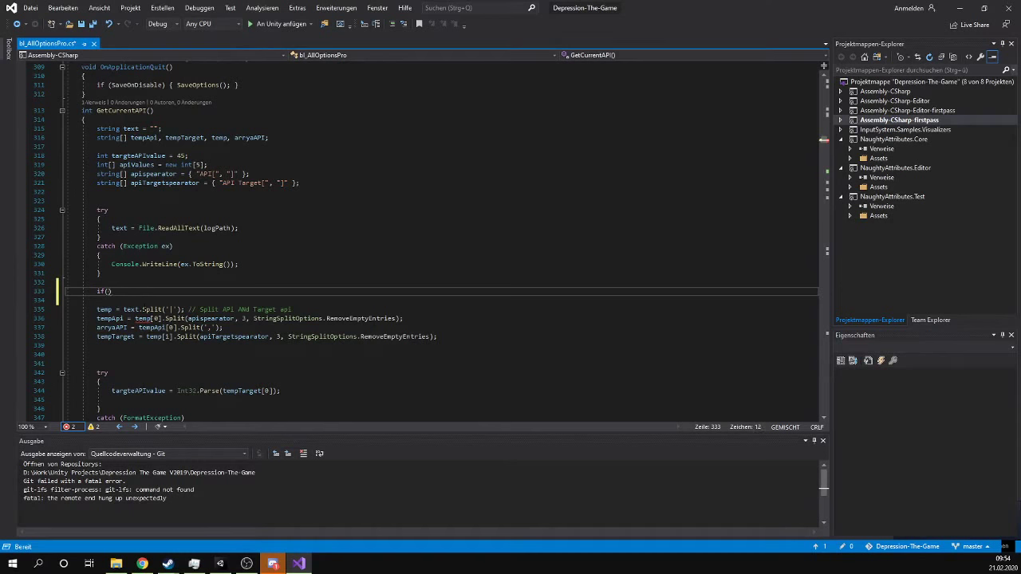
{"action": "left_click_drag", "start_coordinate": [139, 229], "coordinate": [239, 229]}
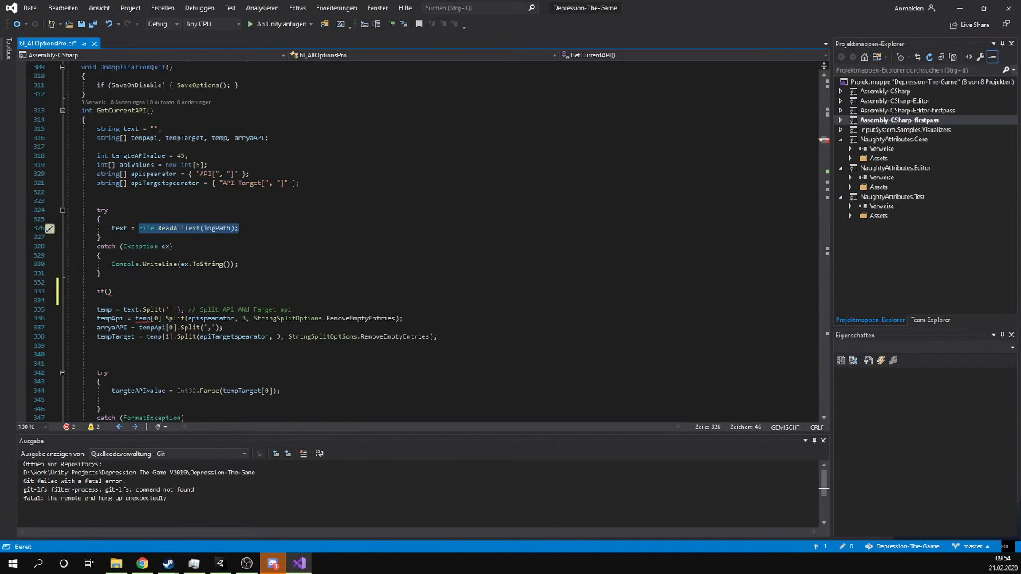
Add an if() below the File.ReadAllText(logPath) line and try the read call as its condition.
{"action": "left_click", "coordinate": [260, 228]}
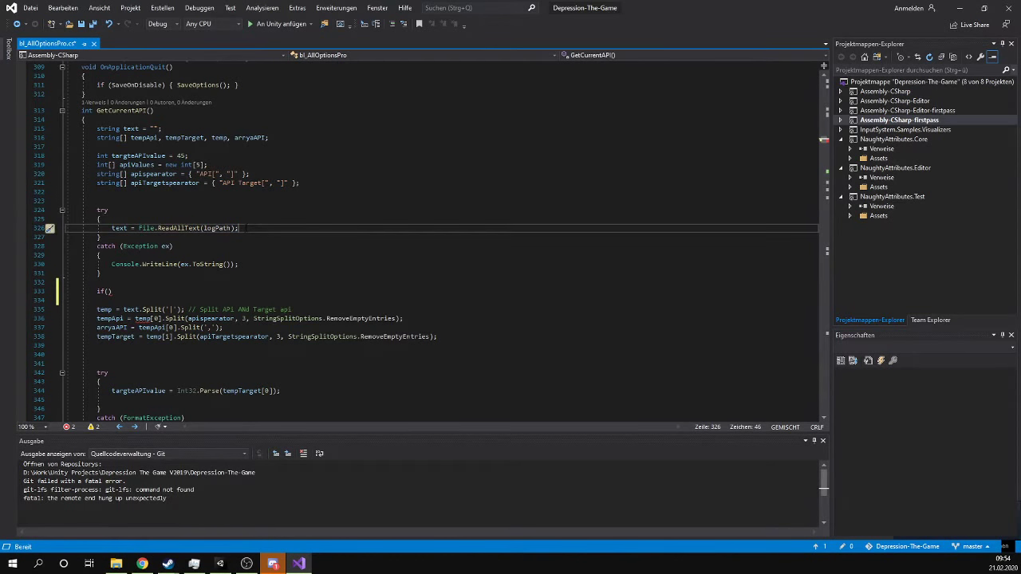
{"action": "key", "text": "Return"}
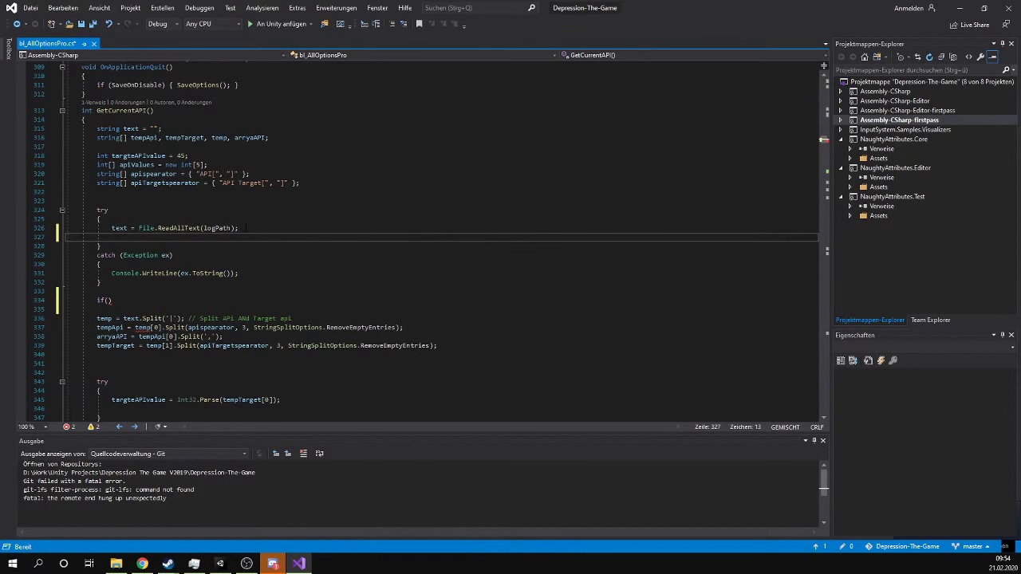
{"action": "type", "text": "if()"}
{"action": "left_click_drag", "start_coordinate": [239, 228], "coordinate": [137, 228]}
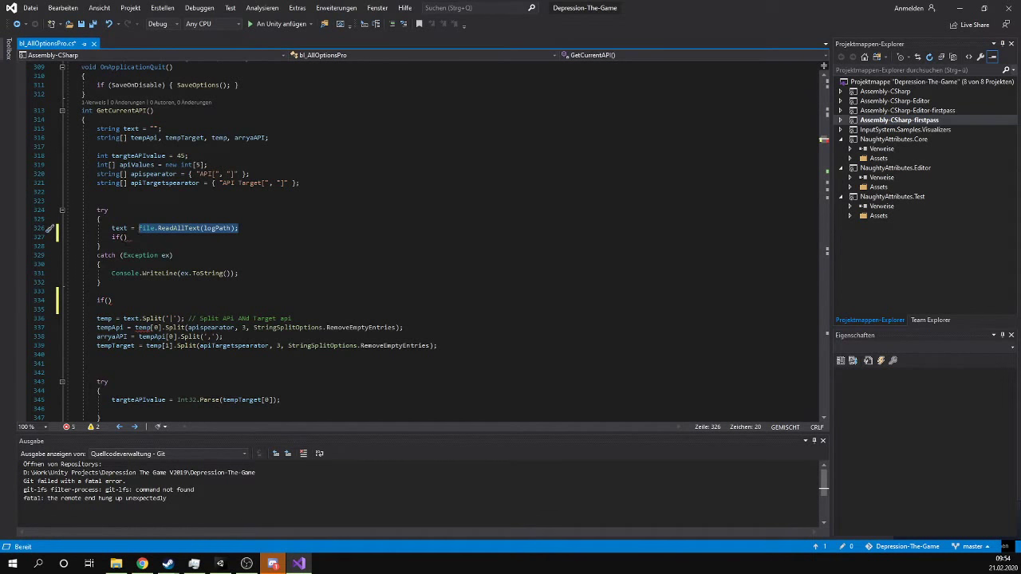
{"action": "key", "text": "ctrl+c"}
{"action": "left_click", "coordinate": [121, 237]}
{"action": "key", "text": "ctrl+v"}
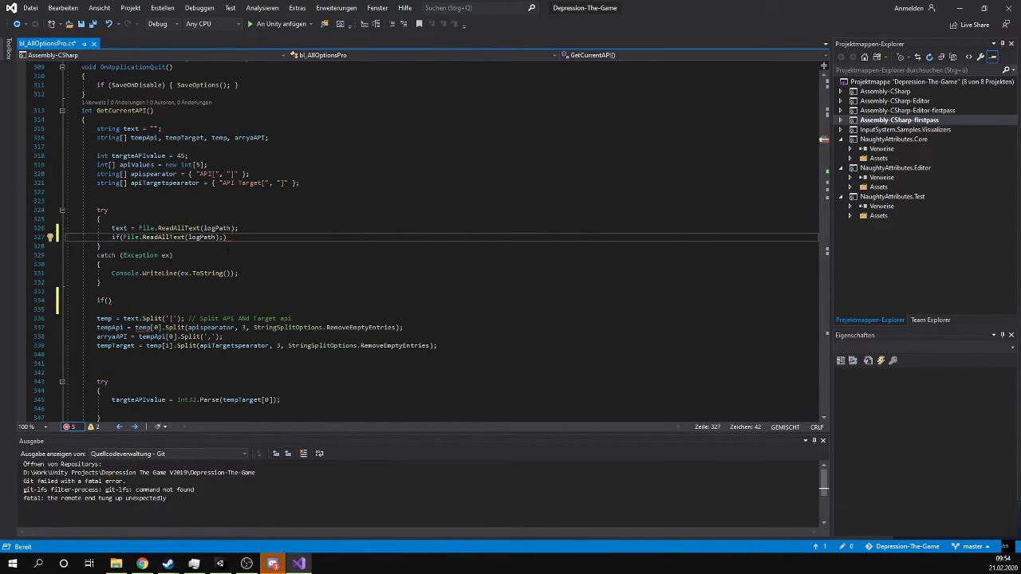
{"action": "type", "text": "."}
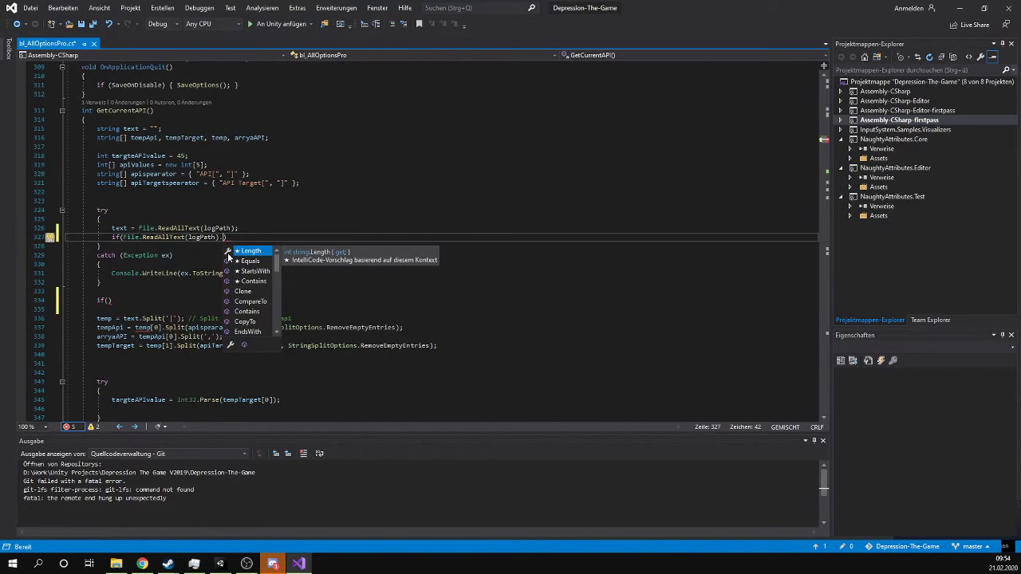
{"action": "type", "text": "o"}
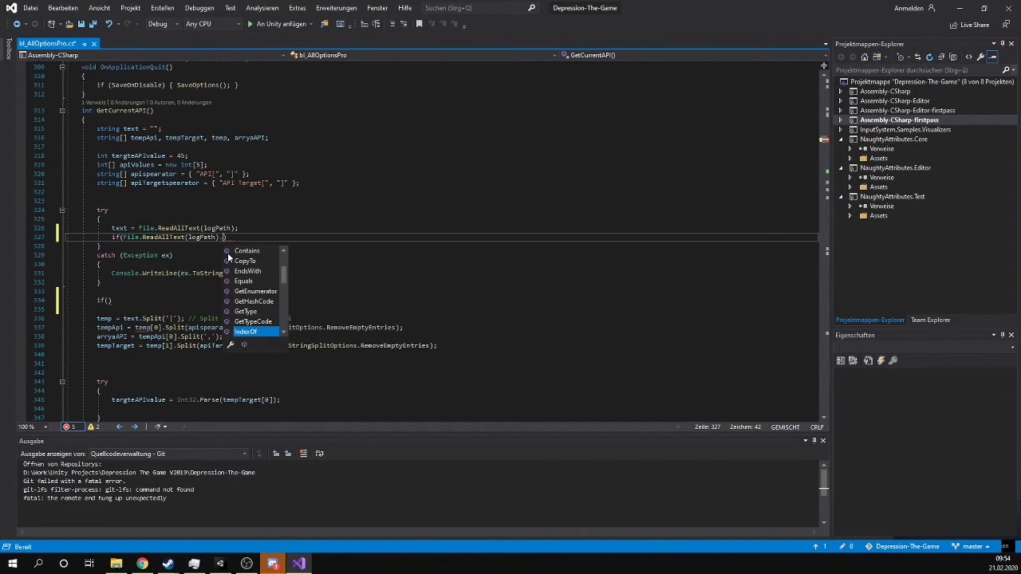
{"action": "key", "text": "BackSpace"}
{"action": "type", "text": "i"}
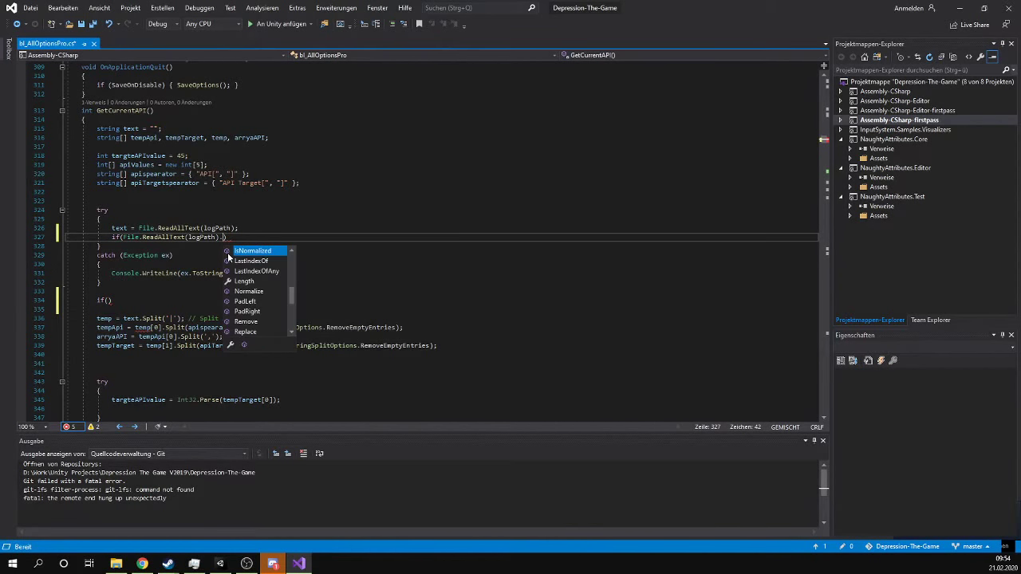
{"action": "key", "text": "BackSpace"}
{"action": "key", "text": "Down"}
{"action": "key", "text": "Down"}
{"action": "key", "text": "Down"}
{"action": "key", "text": "Down"}
{"action": "key", "text": "Down"}
{"action": "key", "text": "Down"}
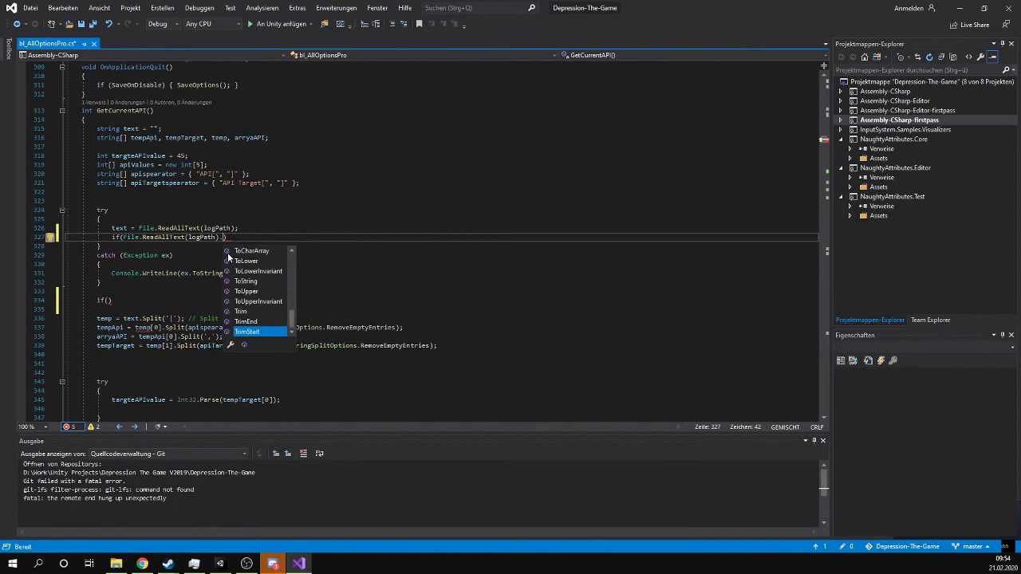
{"action": "key", "text": "Down"}
{"action": "key", "text": "Down"}
{"action": "key", "text": "Down"}
{"action": "key", "text": "Up"}
{"action": "left_click", "coordinate": [228, 257]}
{"action": "key", "text": "Up"}
{"action": "key", "text": "Up"}
{"action": "key", "text": "Up"}
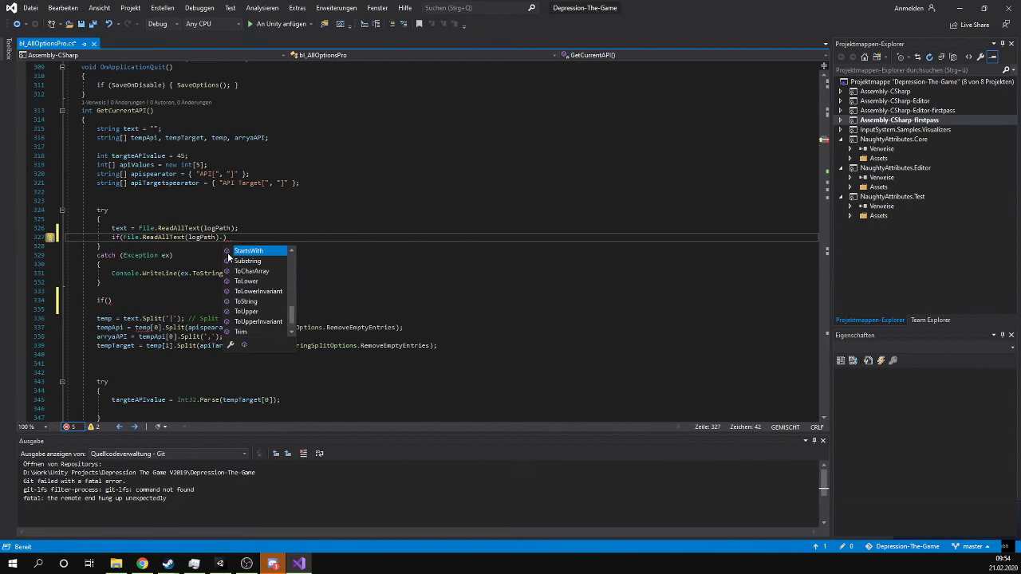
{"action": "key", "text": "Up"}
{"action": "key", "text": "Up"}
{"action": "key", "text": "Up"}
{"action": "key", "text": "Up"}
{"action": "key", "text": "Up"}
{"action": "key", "text": "Up"}
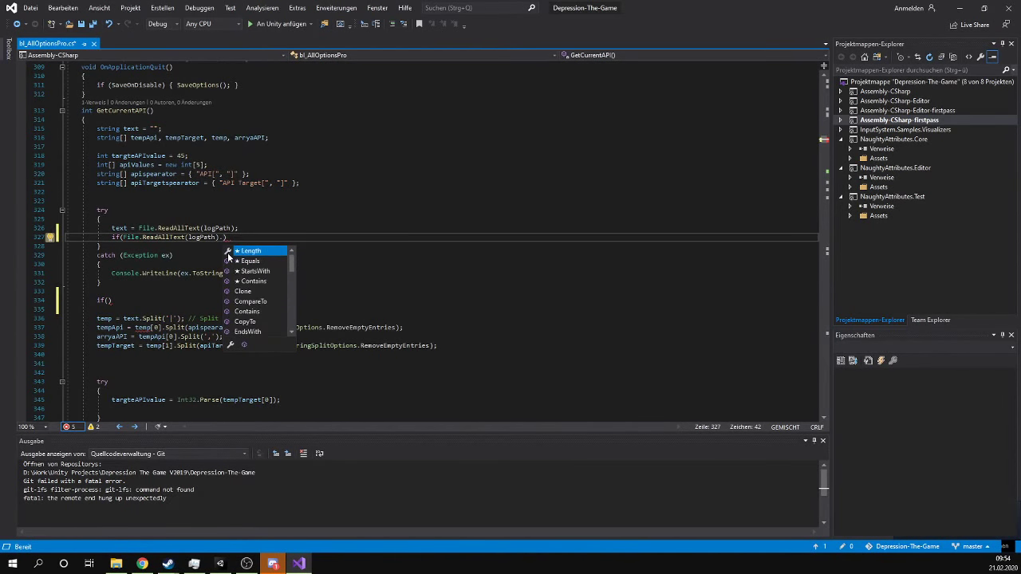
{"action": "key", "text": "Right"}
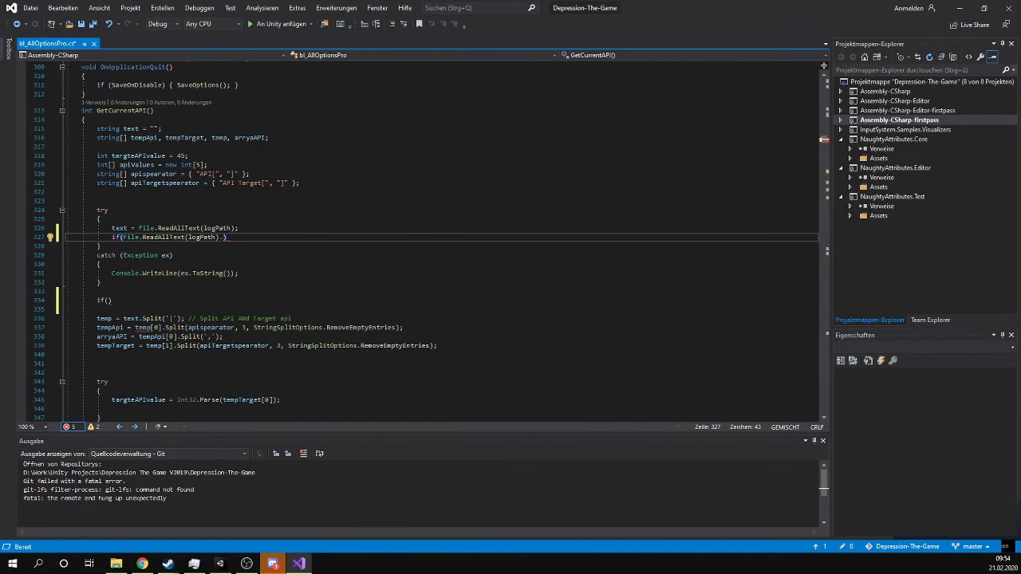
{"action": "key", "text": "BackSpace"}
{"action": "key", "text": "BackSpace"}
{"action": "key", "text": "BackSpace"}
{"action": "key", "text": "BackSpace"}
{"action": "key", "text": "BackSpace"}
{"action": "key", "text": "BackSpace"}
Write the condition as text.Equals(string.Empty).
{"action": "type", "text": "te"}
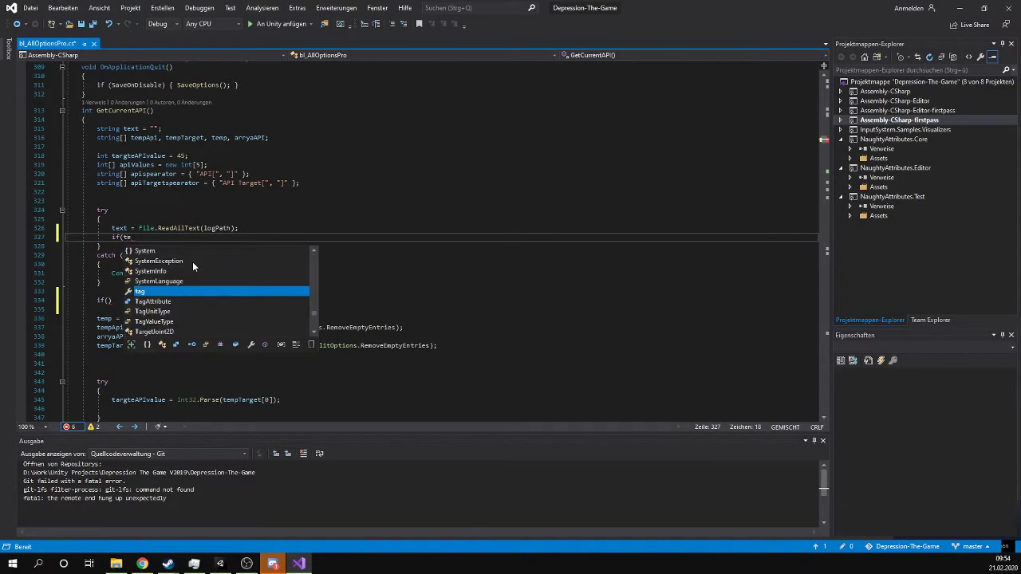
{"action": "type", "text": "xt."}
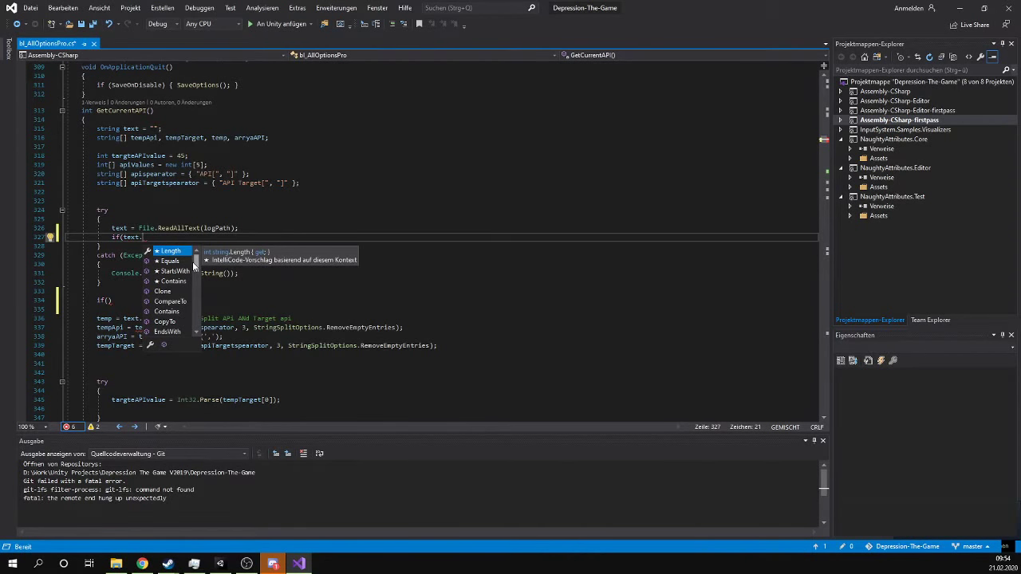
{"action": "type", "text": "e"}
{"action": "key", "text": "Tab"}
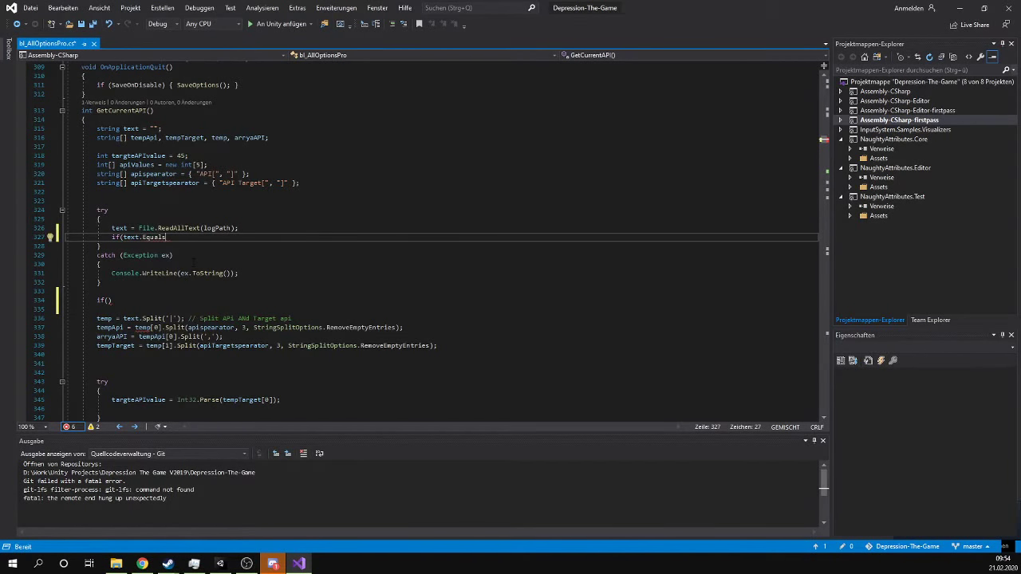
{"action": "type", "text": "(str"}
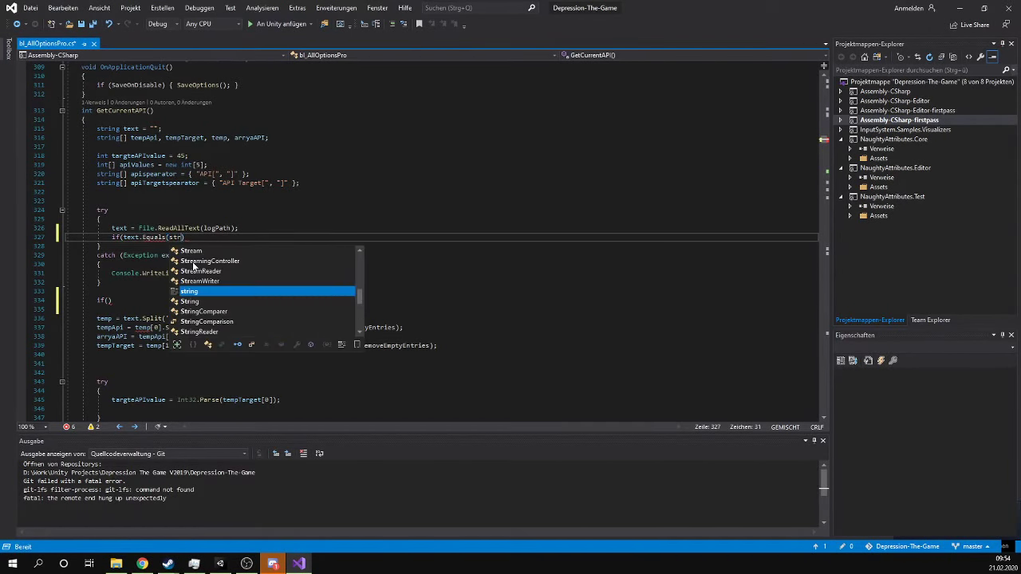
{"action": "key", "text": "Tab"}
{"action": "type", "text": "."}
{"action": "key", "text": "Tab"}
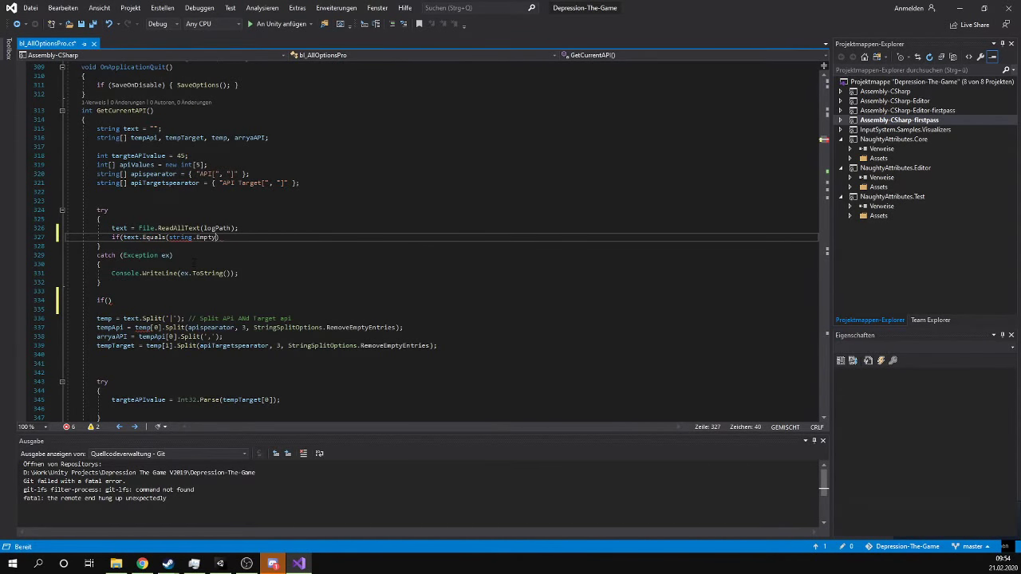
{"action": "type", "text": ");"}
{"action": "key", "text": "Left"}
{"action": "type", "text": ")"}
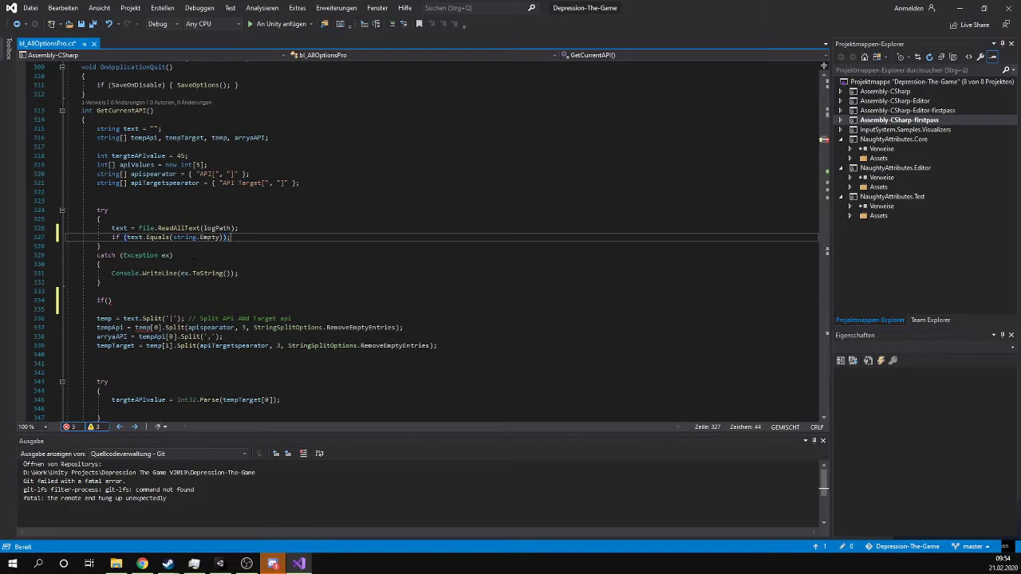
Make the empty-text check exit with return; on the next line.
{"action": "key", "text": "BackSpace"}
{"action": "key", "text": "Return"}
{"action": "type", "text": "RE"}
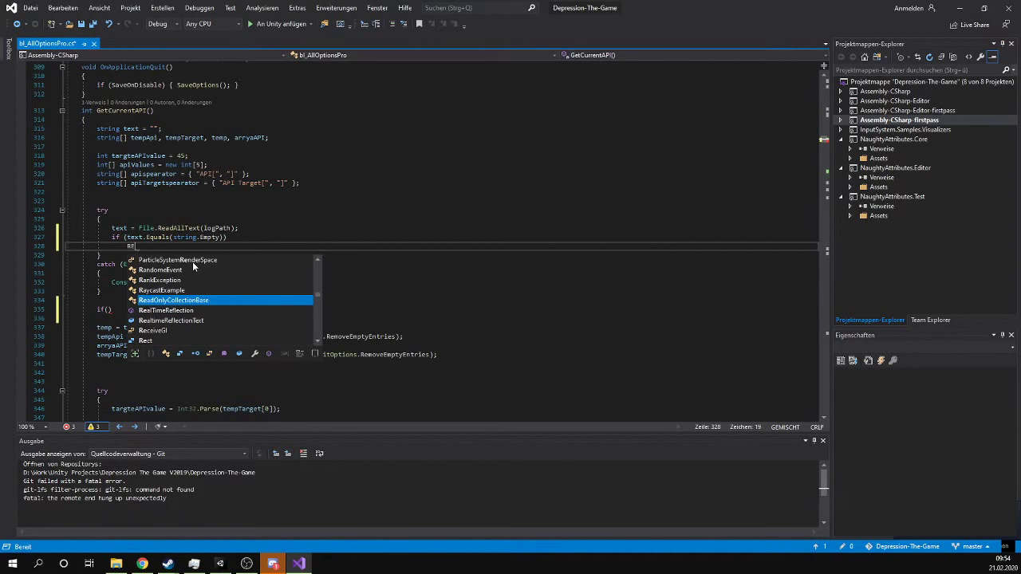
{"action": "key", "text": "BackSpace"}
{"action": "key", "text": "BackSpace"}
{"action": "type", "text": "retun"}
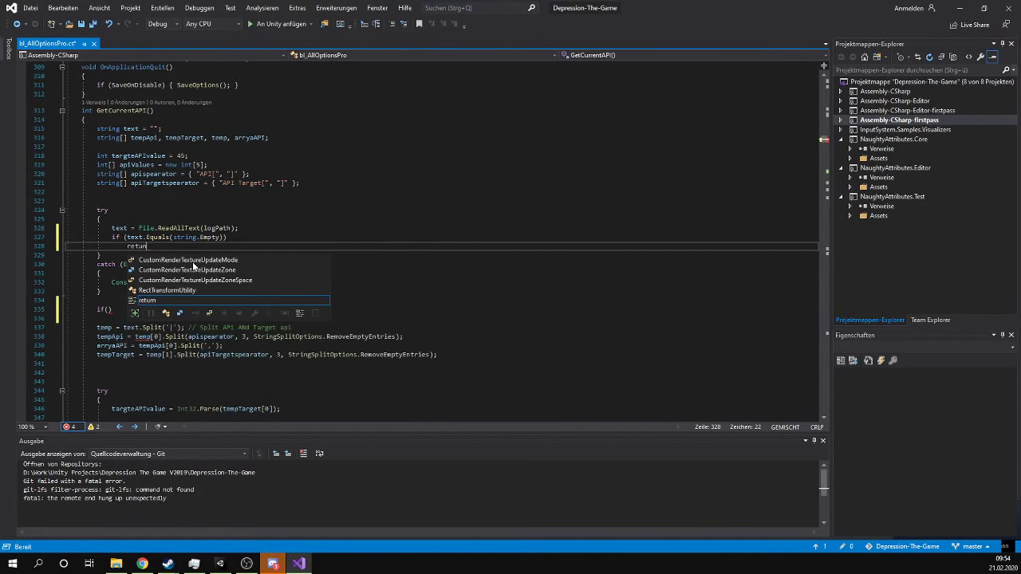
{"action": "key", "text": "Tab"}
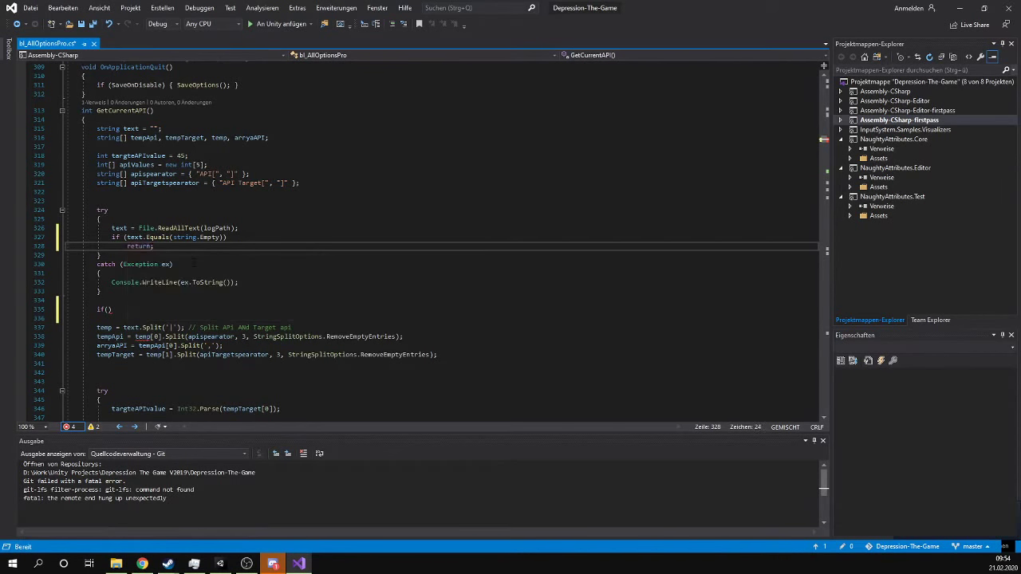
{"action": "key", "text": "Down"}
{"action": "key", "text": "Down"}
{"action": "key", "text": "Down"}
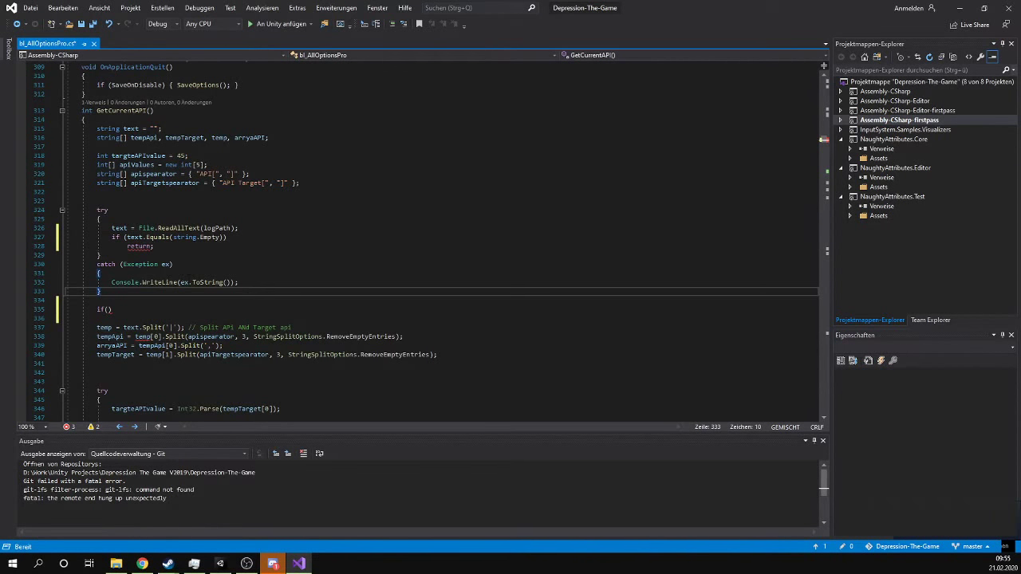
Make the early return on line 328 return -10, matching the method's fallback value.
{"action": "mouse_move", "coordinate": [136, 250]}
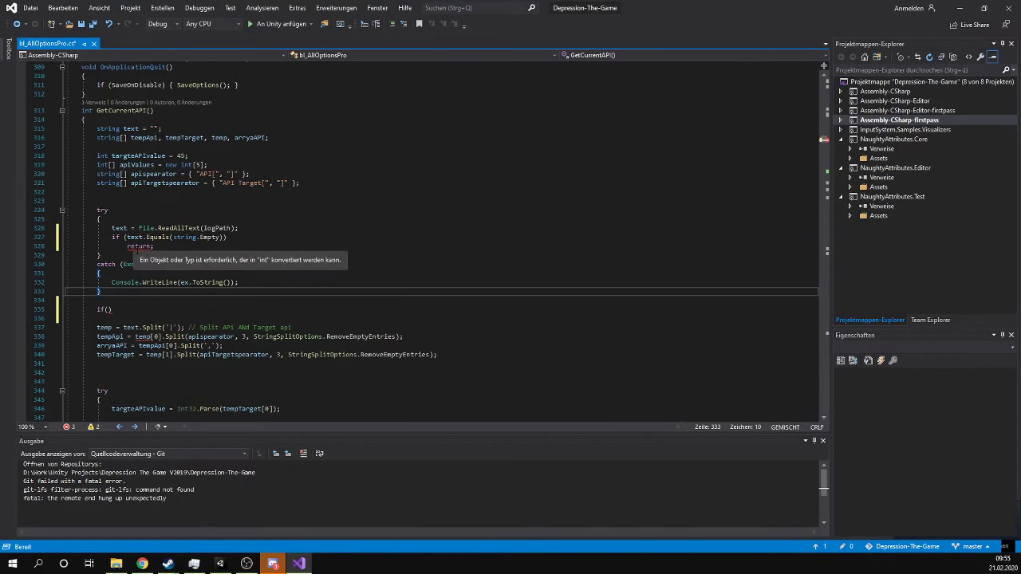
{"action": "double_click", "coordinate": [138, 246]}
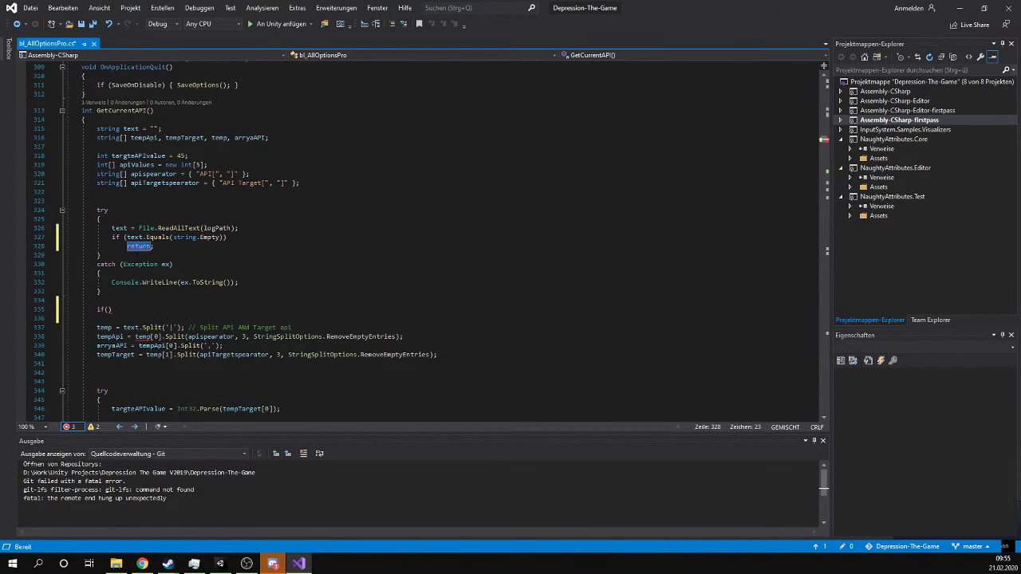
{"action": "key", "text": "Down"}
{"action": "key", "text": "Down"}
{"action": "key", "text": "Down"}
{"action": "scroll", "coordinate": [147, 276], "scroll_direction": "down", "scroll_amount": 5}
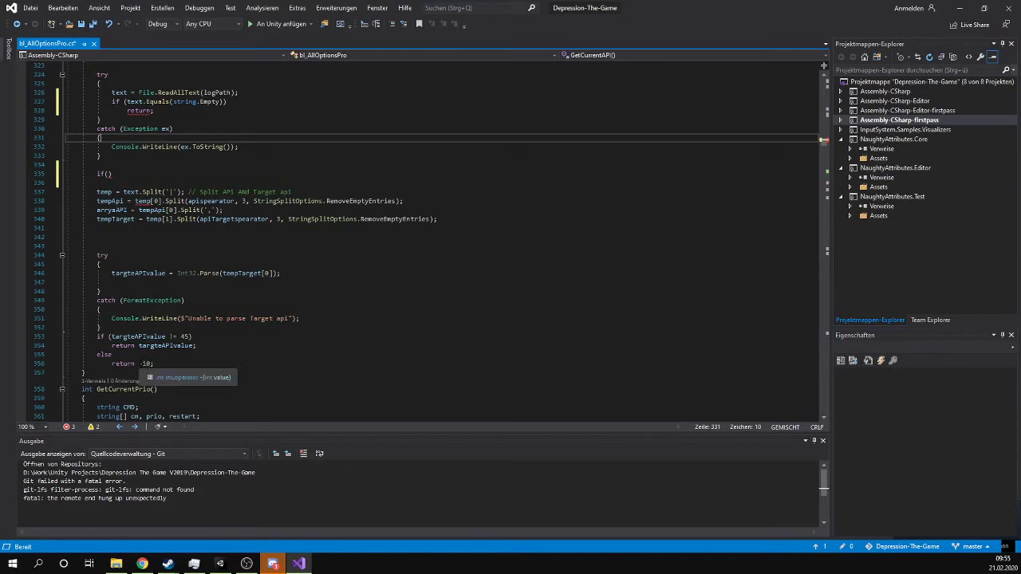
{"action": "double_click", "coordinate": [144, 364]}
{"action": "key", "text": "ctrl+c"}
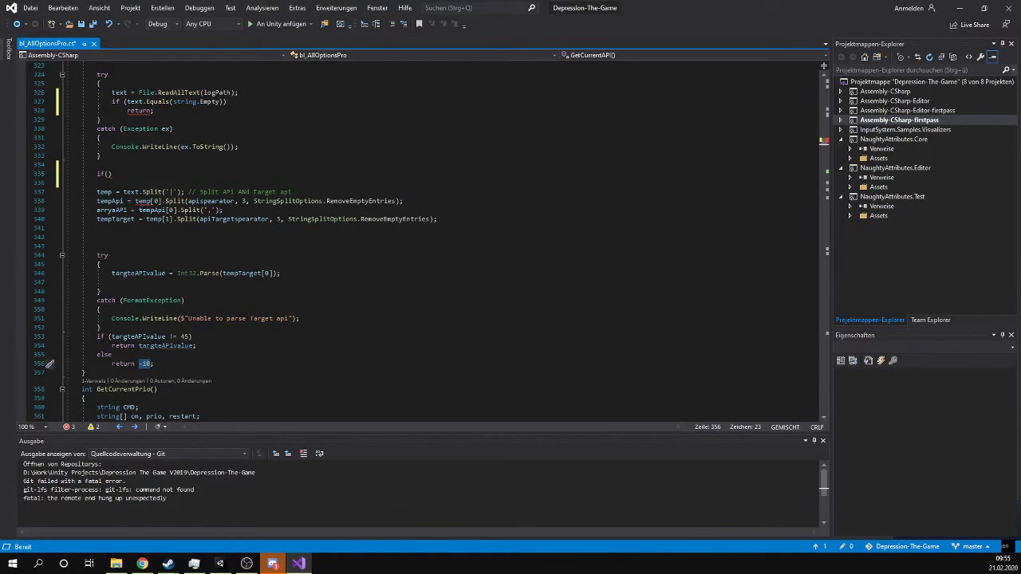
{"action": "scroll", "coordinate": [150, 363], "scroll_direction": "up", "scroll_amount": 4}
{"action": "left_click", "coordinate": [153, 219]}
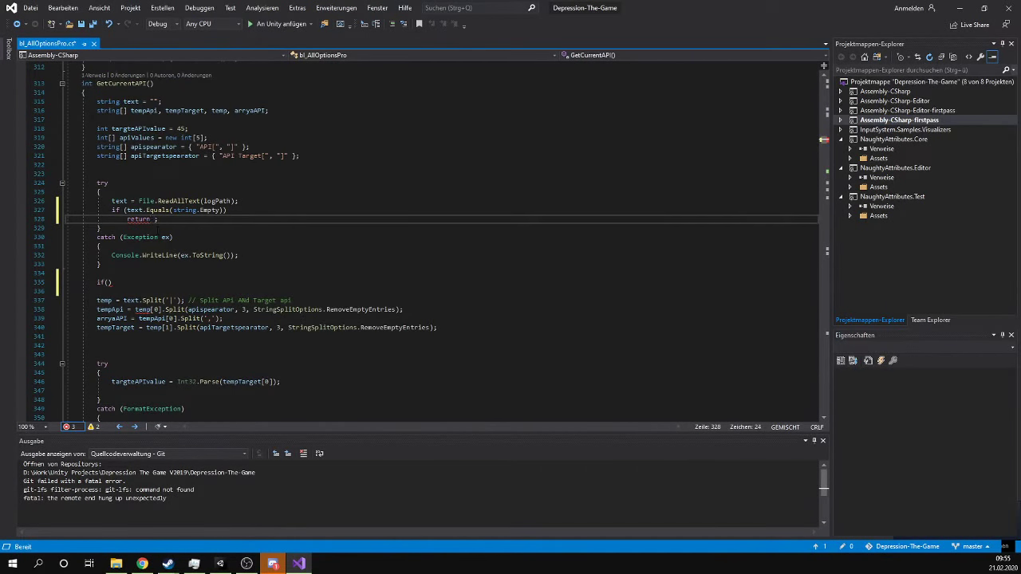
{"action": "key", "text": "ctrl+v"}
Remove the unfinished if() on line 335 and save bl_AllOptionsPro.cs.
{"action": "left_click", "coordinate": [181, 264]}
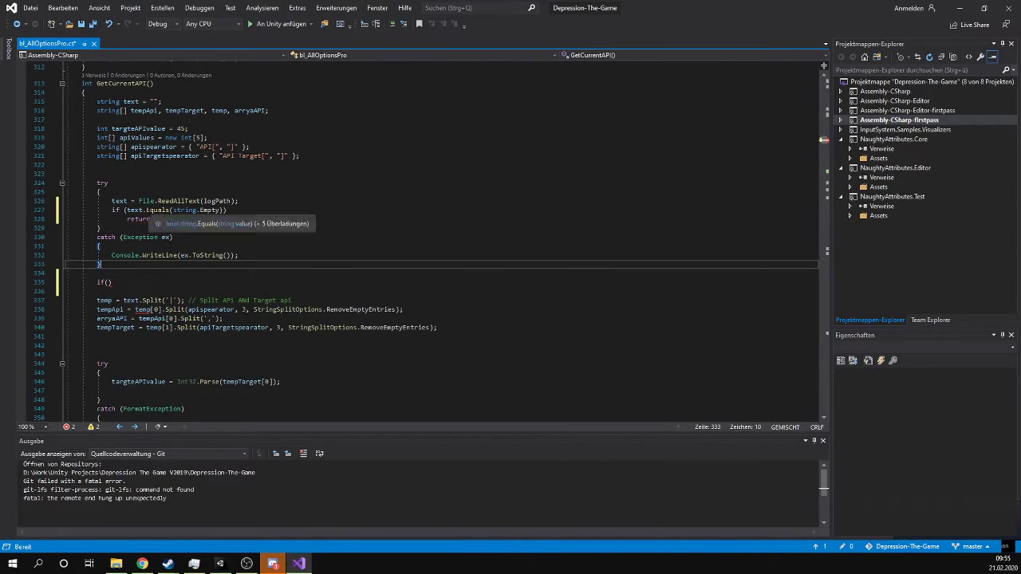
{"action": "left_click", "coordinate": [101, 282]}
{"action": "key", "text": "ctrl+z"}
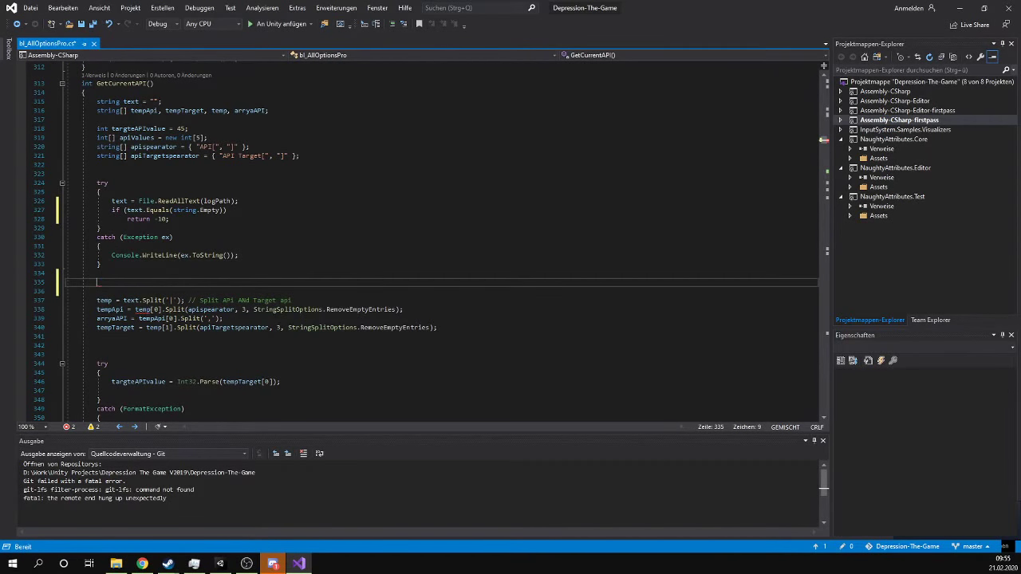
{"action": "scroll", "coordinate": [427, 239], "scroll_direction": "down", "scroll_amount": 3}
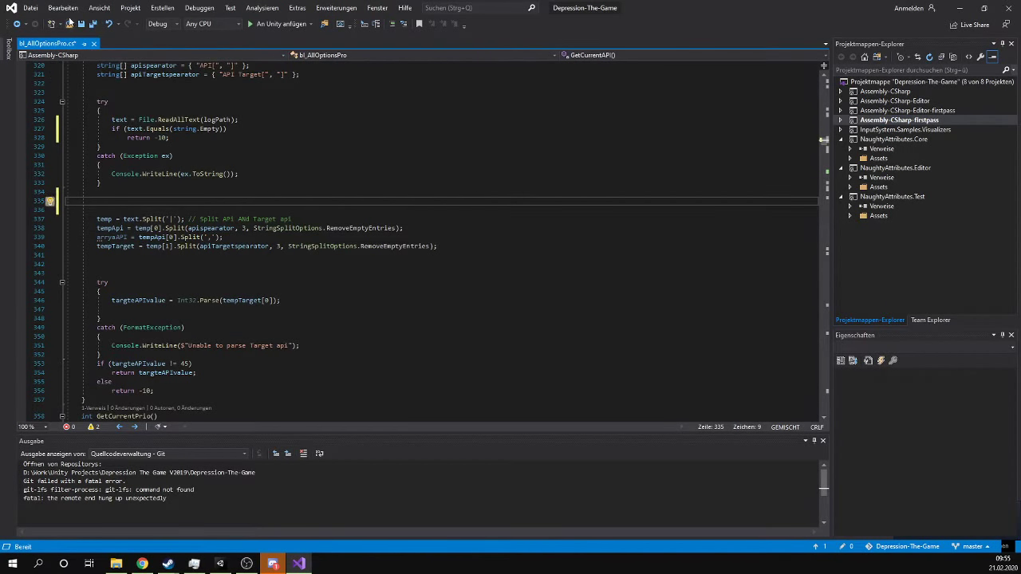
{"action": "left_click", "coordinate": [81, 24]}
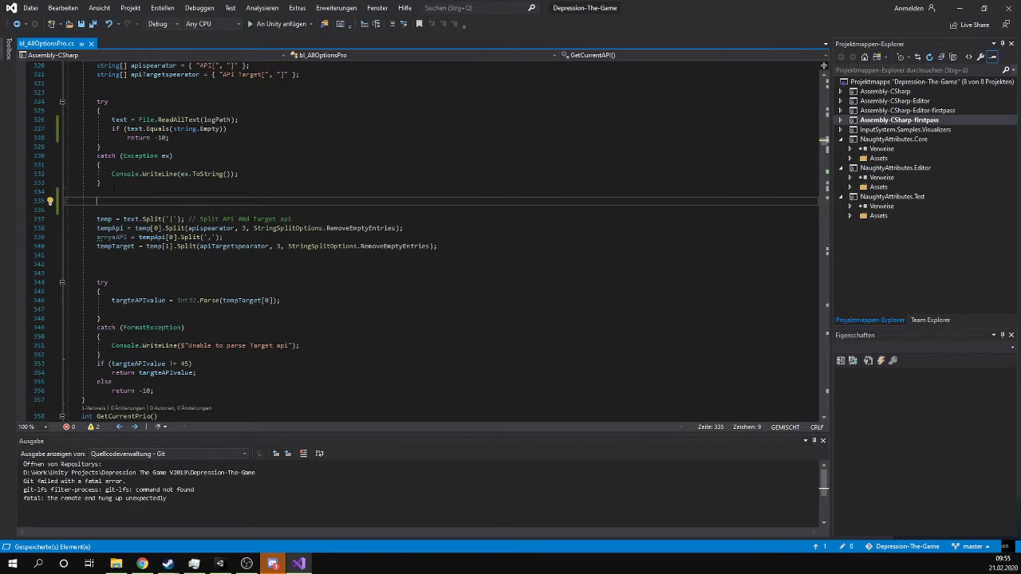
{"action": "scroll", "coordinate": [427, 239], "scroll_direction": "up", "scroll_amount": 1}
{"action": "scroll", "coordinate": [427, 246], "scroll_direction": "down", "scroll_amount": 2}
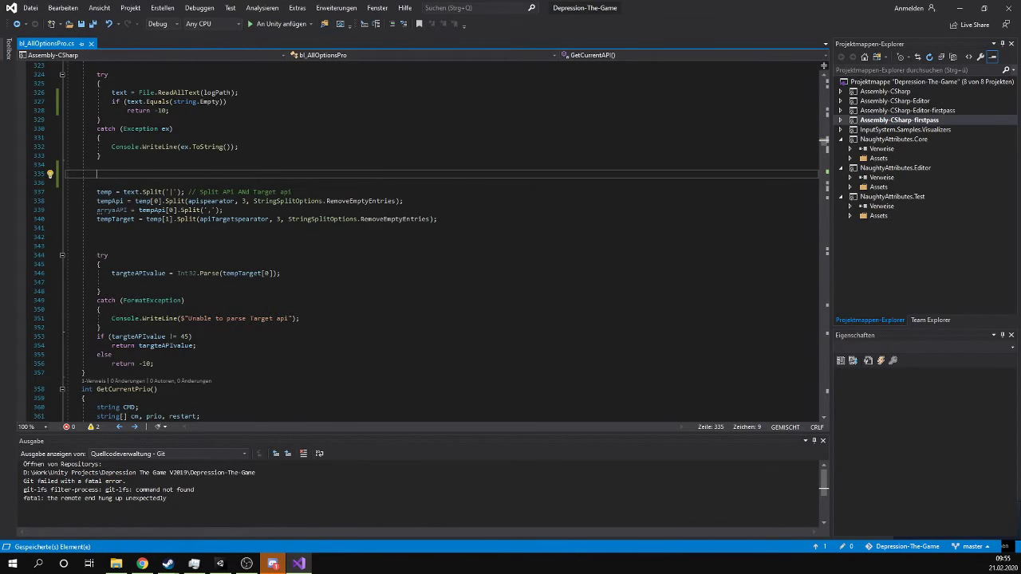
{"action": "scroll", "coordinate": [160, 277], "scroll_direction": "up", "scroll_amount": 5}
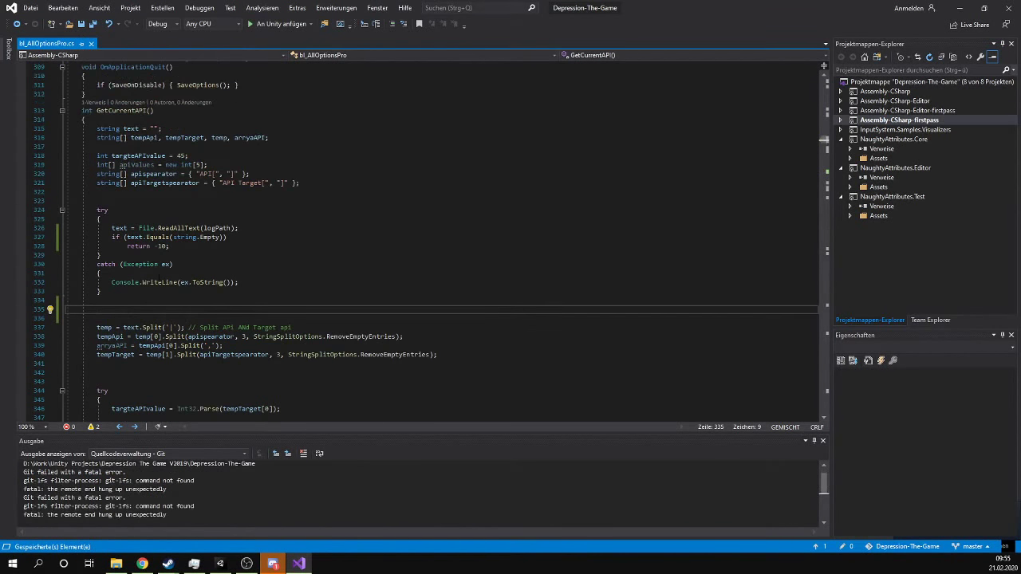
{"action": "left_click", "coordinate": [272, 563]}
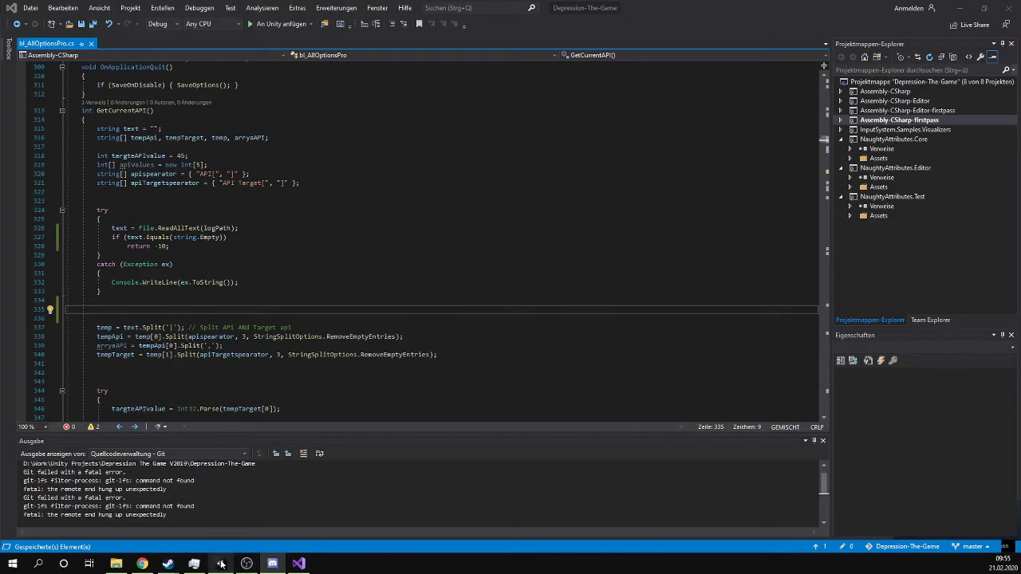
Clear the Unity Console, run play mode, and open the IndexOutOfRangeException source at line 339.
{"action": "left_click", "coordinate": [960, 6]}
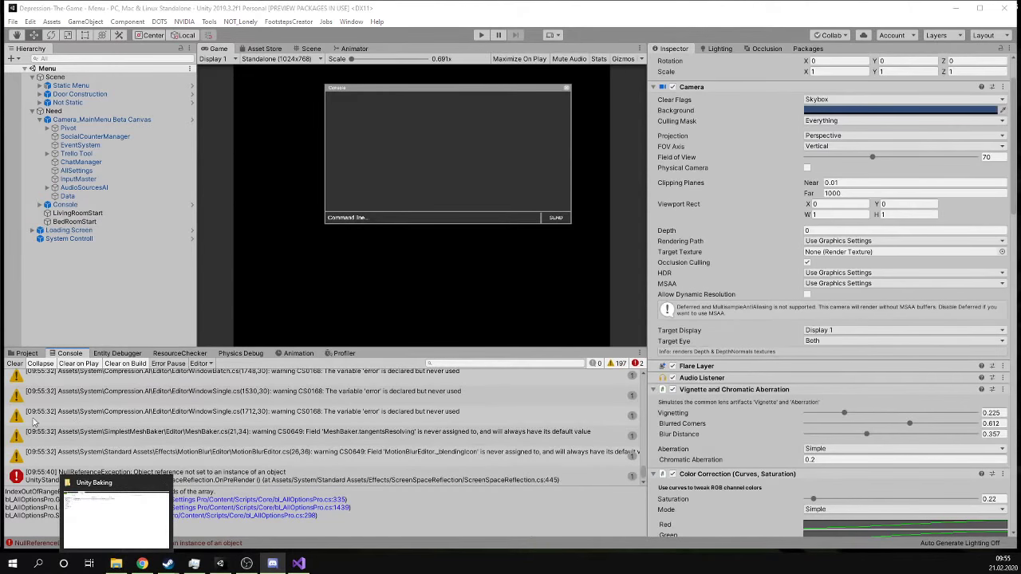
{"action": "left_click", "coordinate": [13, 364]}
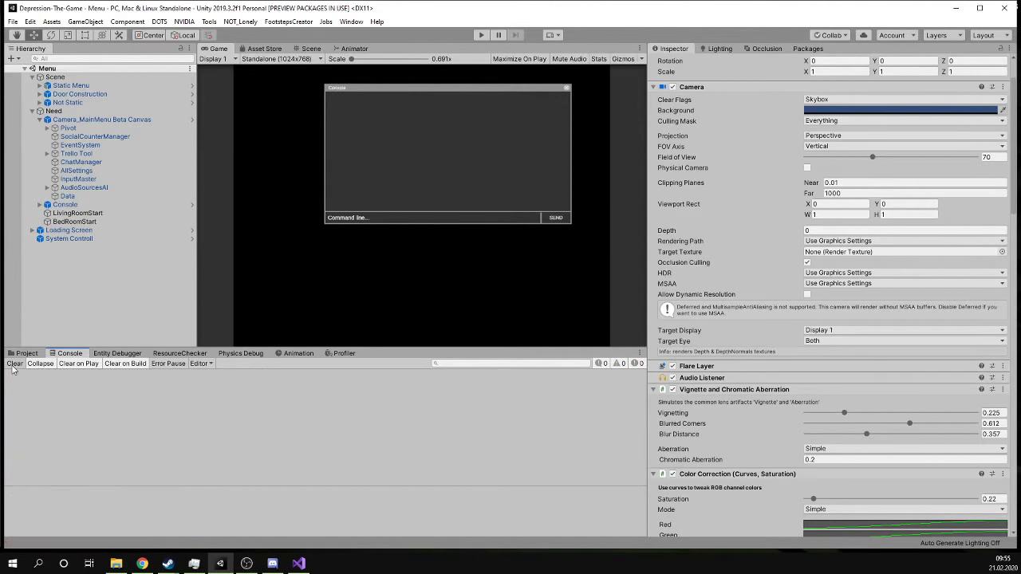
{"action": "left_click", "coordinate": [480, 35]}
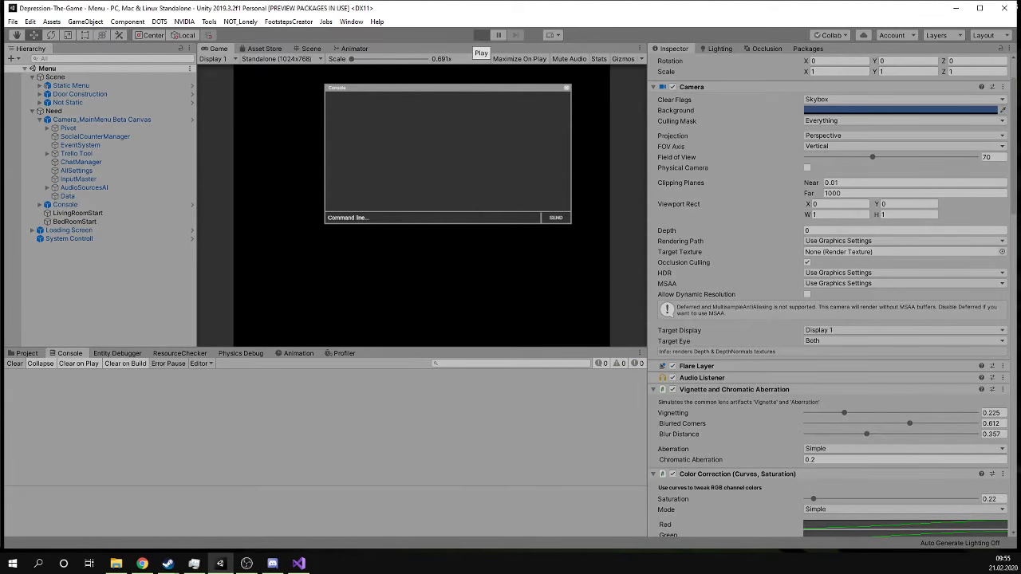
{"action": "key", "text": "alt+Tab"}
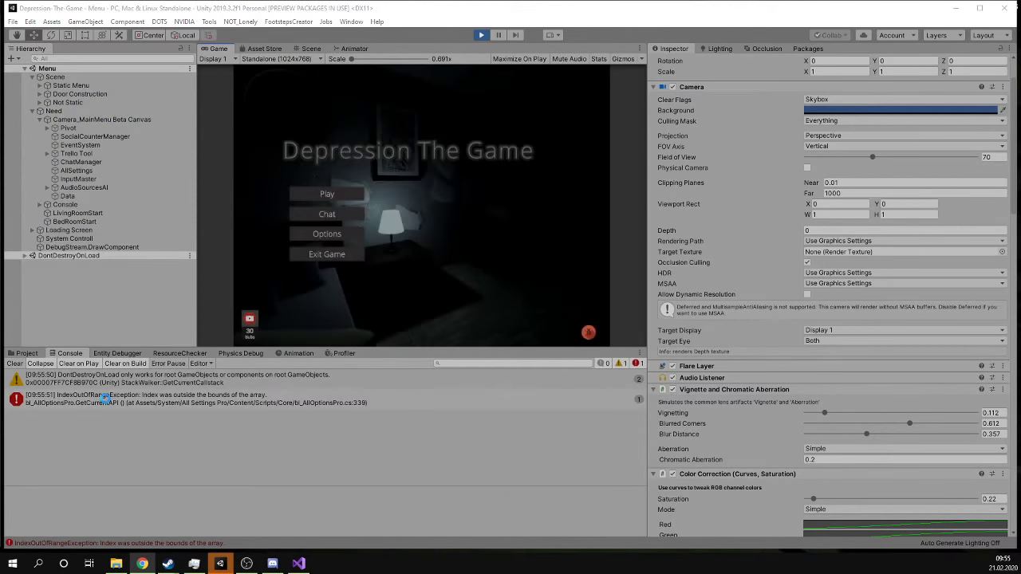
{"action": "left_click", "coordinate": [105, 399]}
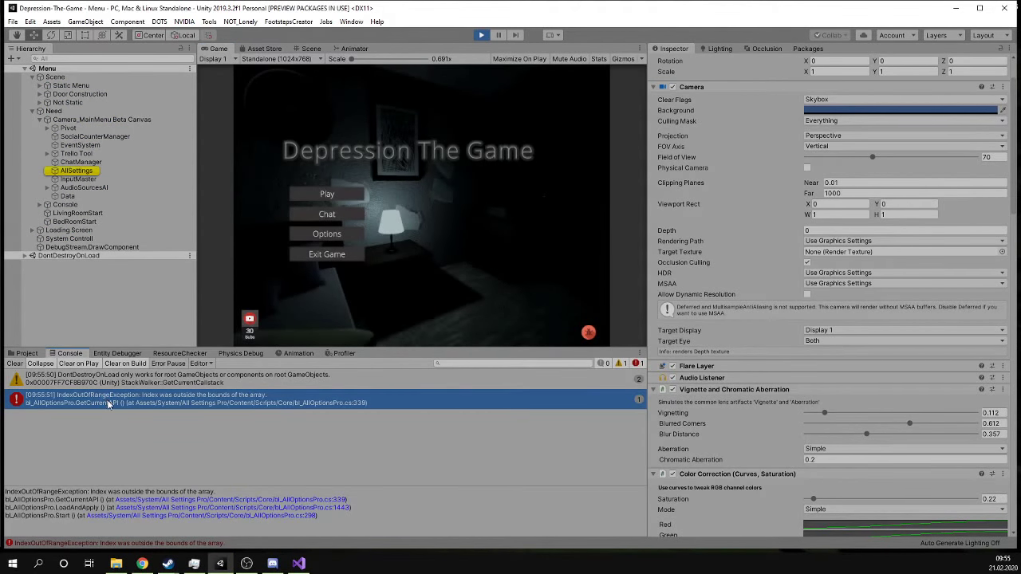
{"action": "double_click", "coordinate": [107, 399]}
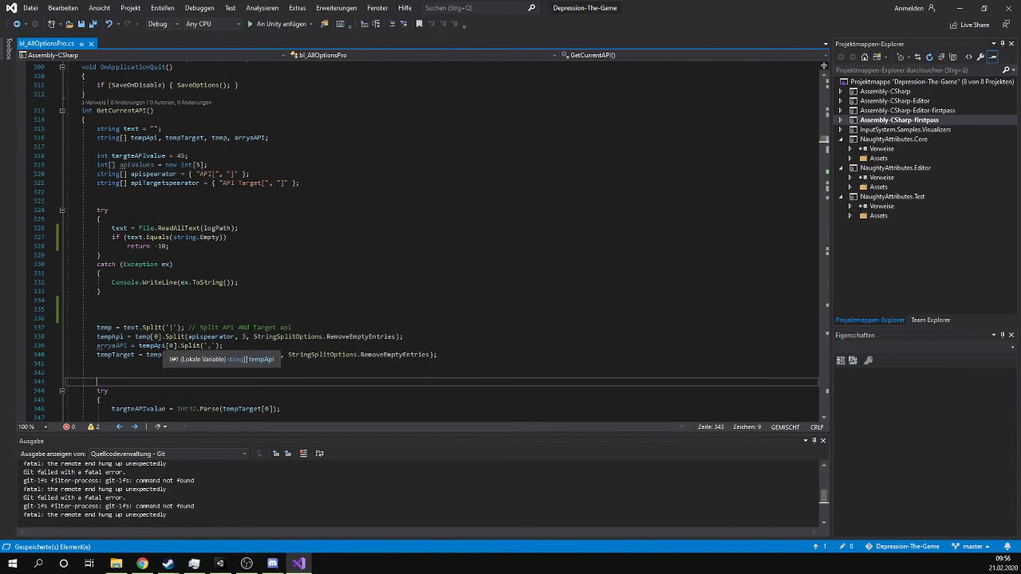
Delete the arryaAPI = tempApi[0].Split(',') statement on line 339 of GetCurrentAPI.
{"action": "left_click", "coordinate": [143, 346]}
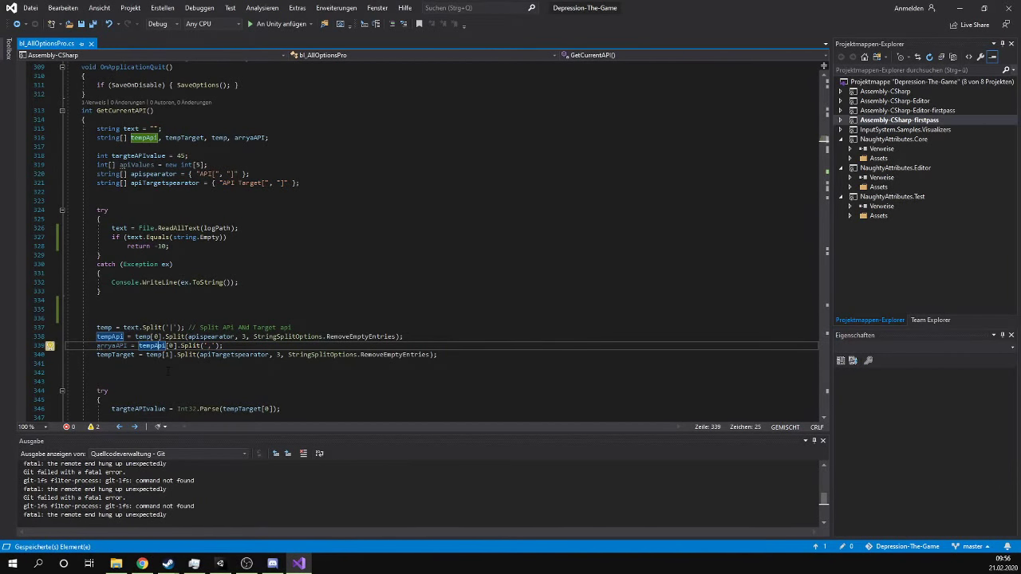
{"action": "scroll", "coordinate": [439, 239], "scroll_direction": "down", "scroll_amount": 4}
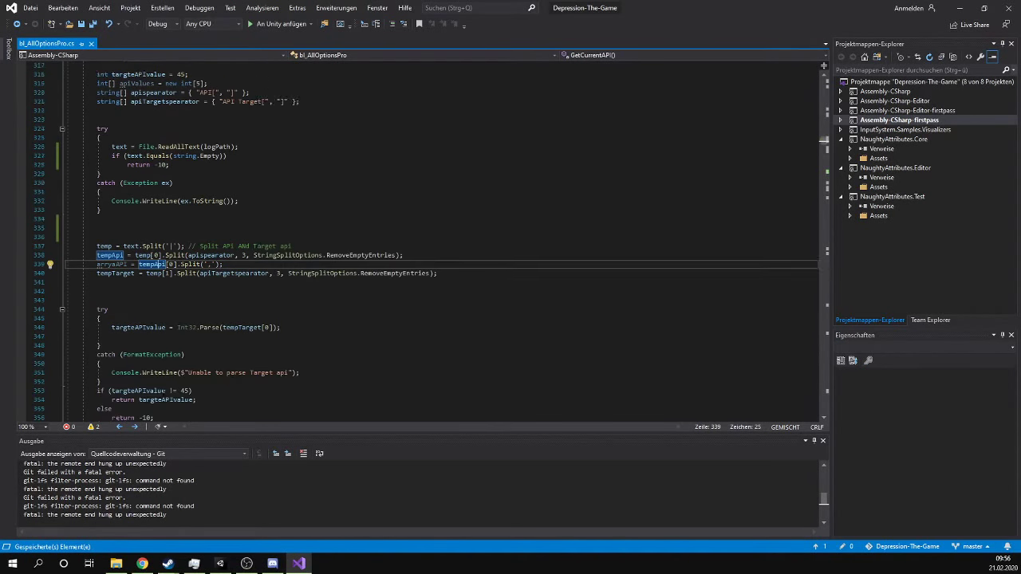
{"action": "left_click", "coordinate": [226, 237]}
{"action": "left_click_drag", "start_coordinate": [127, 237], "coordinate": [97, 237]}
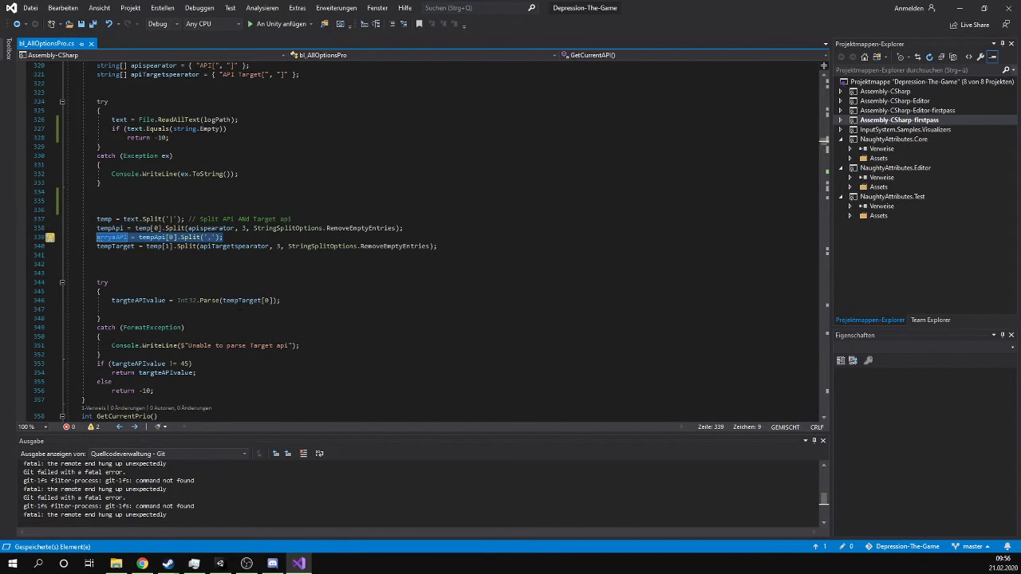
{"action": "left_click", "coordinate": [242, 308]}
{"action": "left_click", "coordinate": [244, 302]}
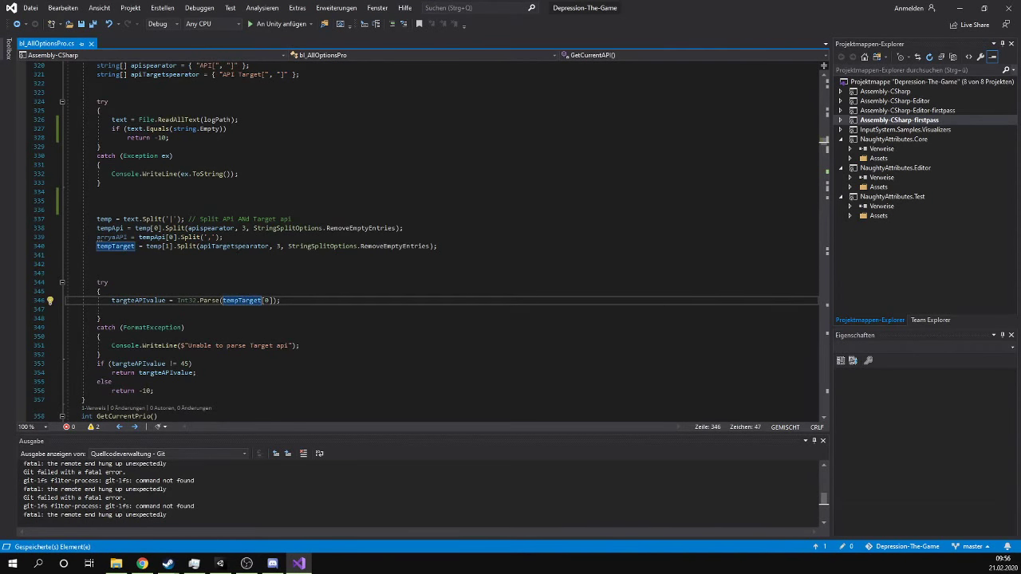
{"action": "left_click_drag", "start_coordinate": [223, 236], "coordinate": [97, 237]}
{"action": "key", "text": "BackSpace"}
{"action": "scroll", "coordinate": [96, 237], "scroll_direction": "up", "scroll_amount": 4}
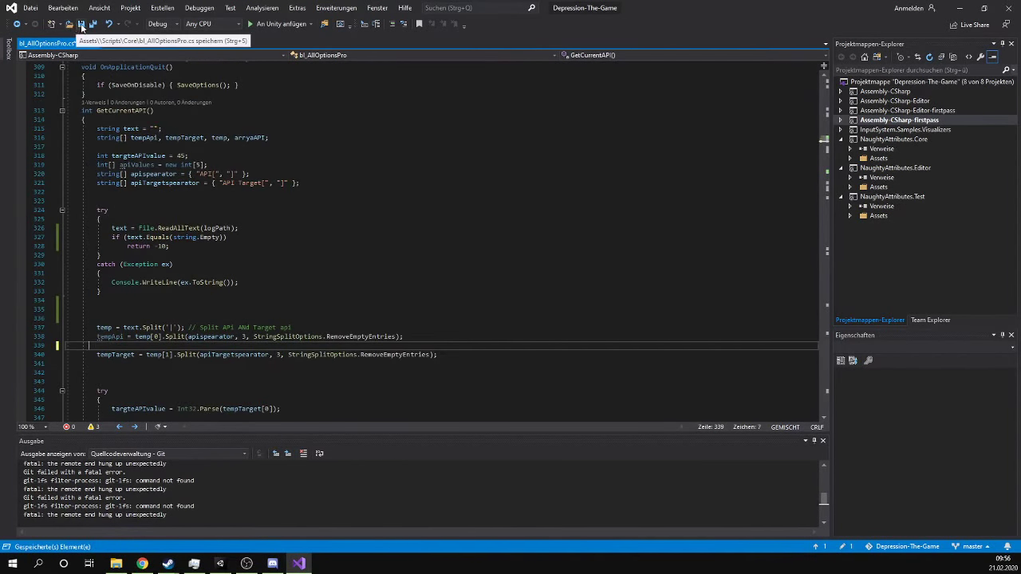
Remove the empty line 339 and the tempApi split line, then save.
{"action": "key", "text": "BackSpace"}
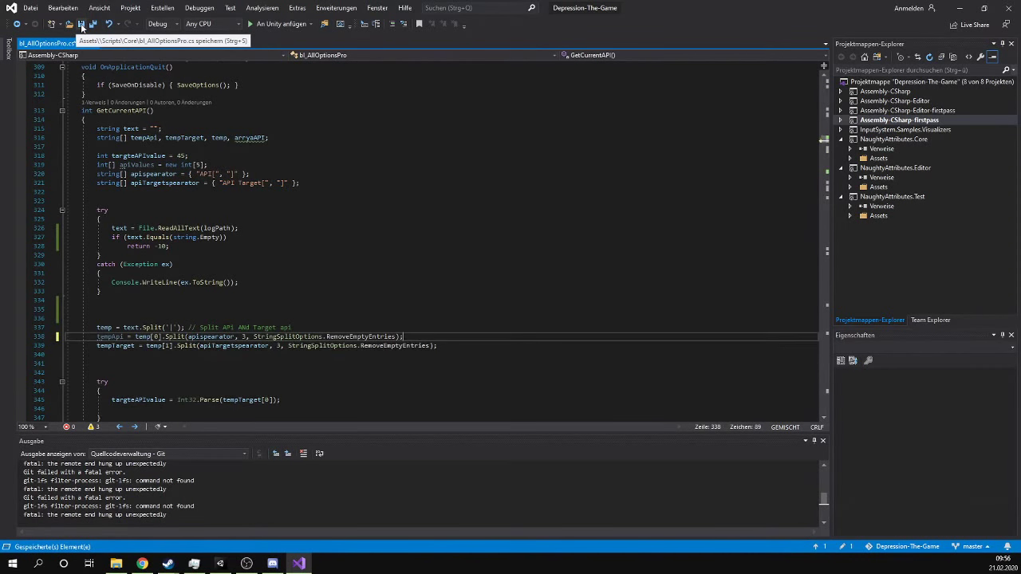
{"action": "left_click", "coordinate": [81, 26]}
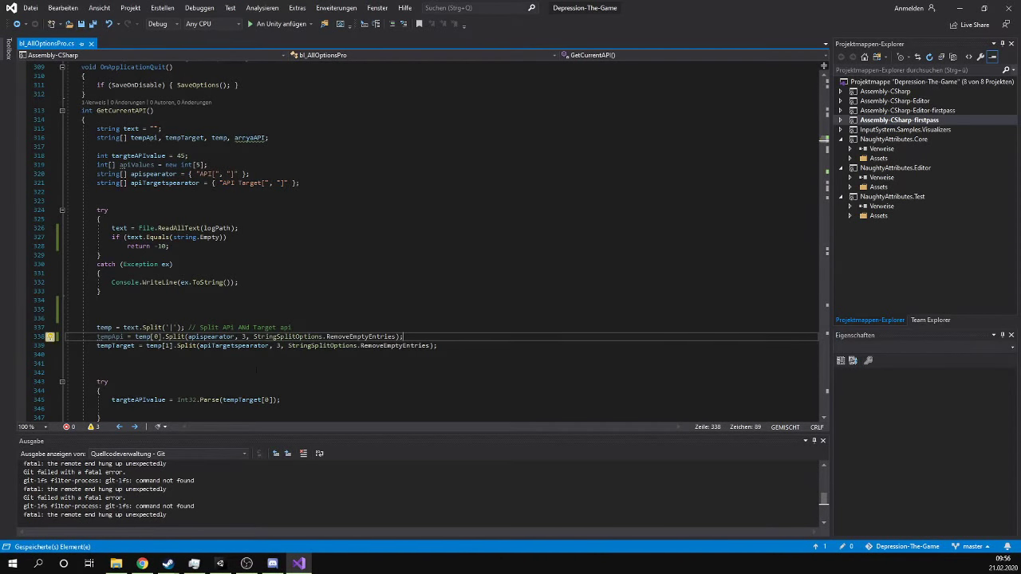
{"action": "left_click", "coordinate": [97, 373]}
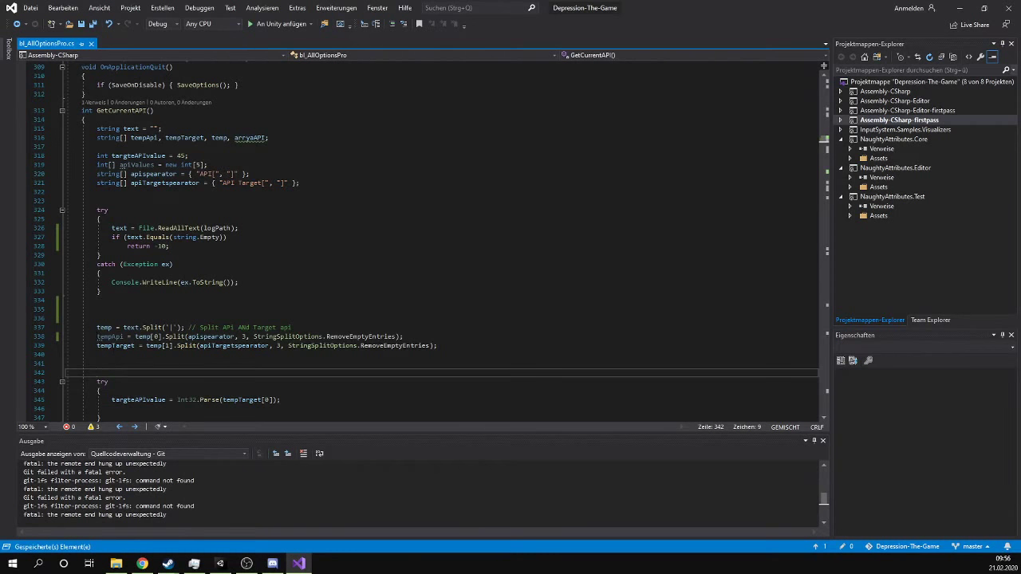
{"action": "left_click_drag", "start_coordinate": [96, 336], "coordinate": [403, 337]}
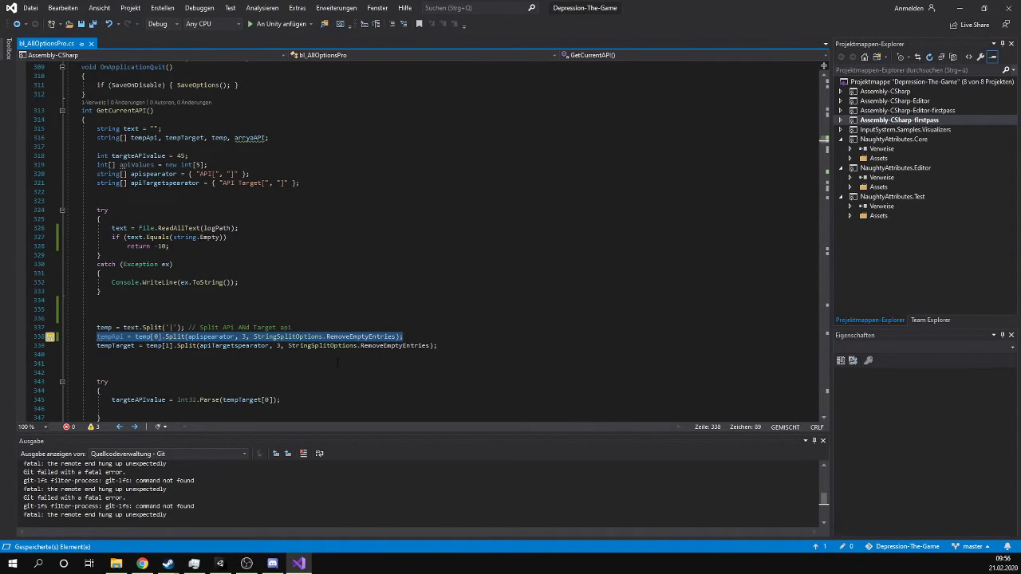
{"action": "scroll", "coordinate": [337, 363], "scroll_direction": "down", "scroll_amount": 2}
{"action": "scroll", "coordinate": [338, 363], "scroll_direction": "down", "scroll_amount": 4}
{"action": "key", "text": "Delete"}
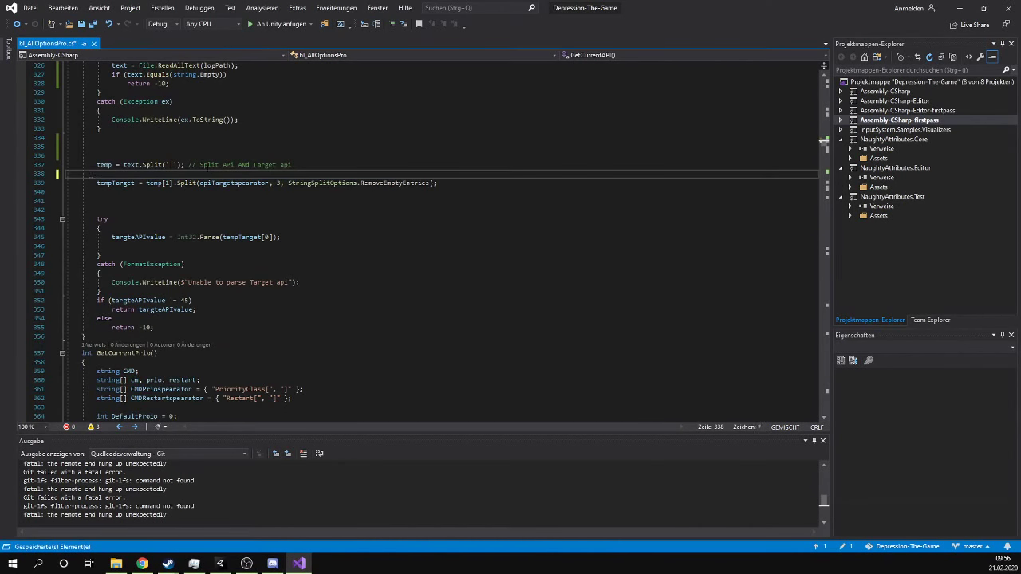
{"action": "key", "text": "BackSpace"}
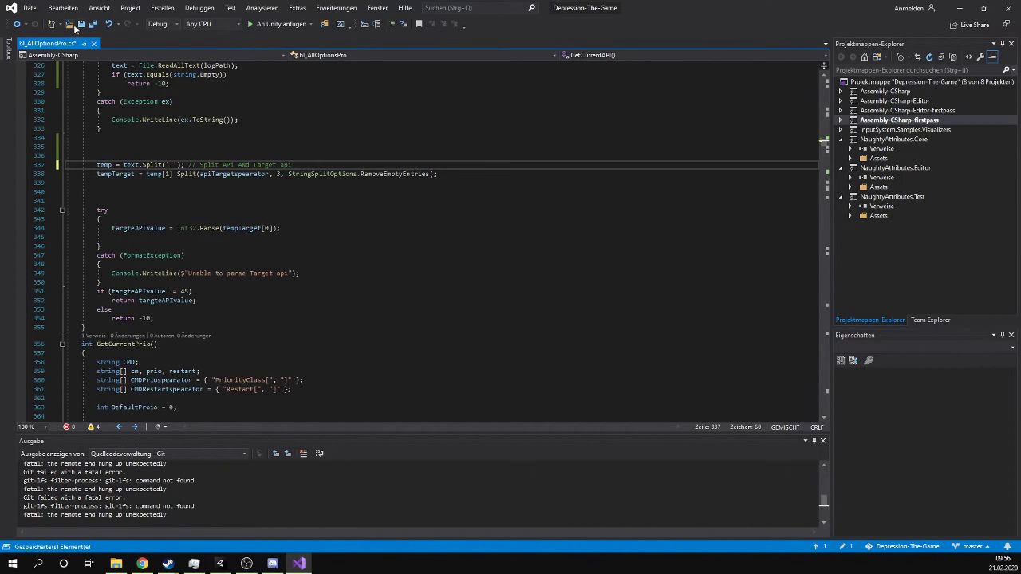
{"action": "left_click", "coordinate": [80, 23]}
{"action": "scroll", "coordinate": [431, 240], "scroll_direction": "up", "scroll_amount": 5}
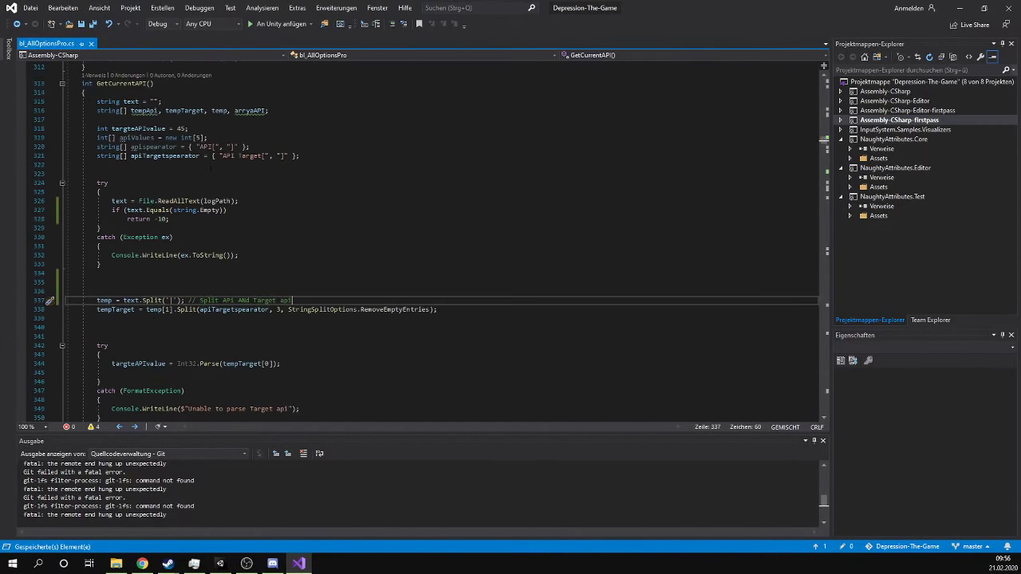
Delete the apiValues/separator declarations and unused array names, leaving tempTarget and temp, and save.
{"action": "left_click_drag", "start_coordinate": [249, 147], "coordinate": [93, 138]}
{"action": "key", "text": "BackSpace"}
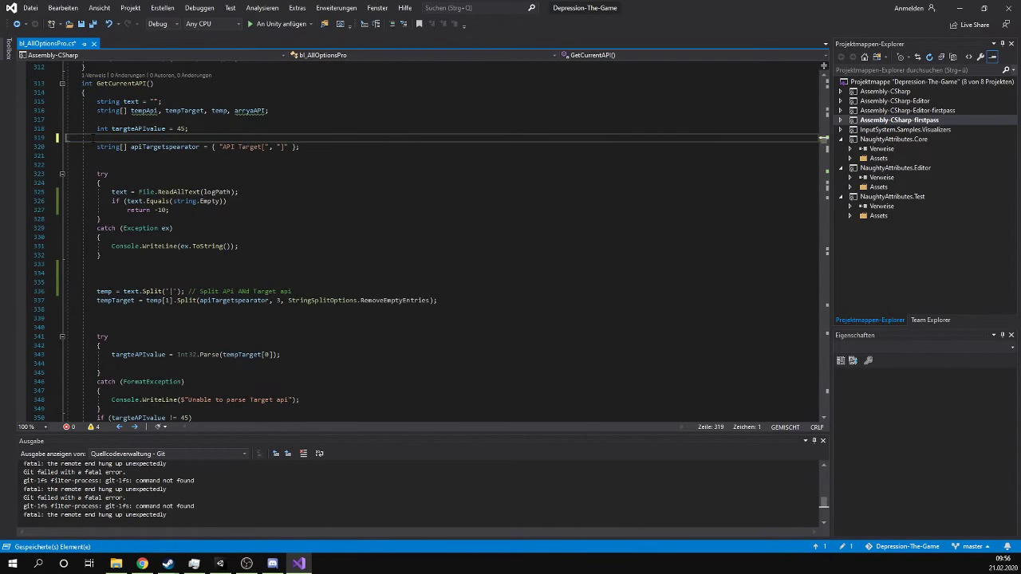
{"action": "key", "text": "BackSpace"}
{"action": "double_click", "coordinate": [134, 110]}
{"action": "key", "text": "BackSpace"}
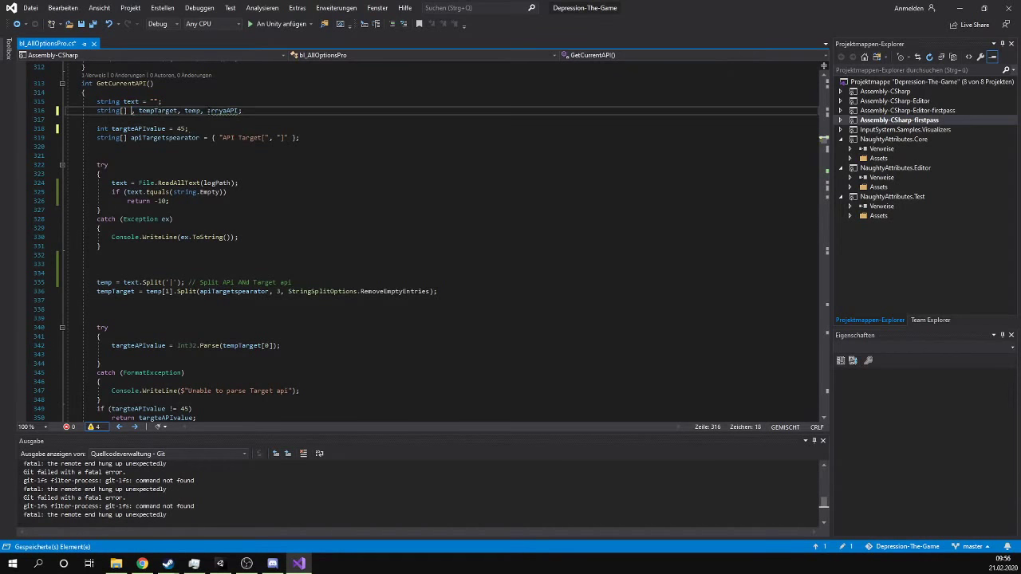
{"action": "key", "text": "BackSpace"}
{"action": "double_click", "coordinate": [223, 110]}
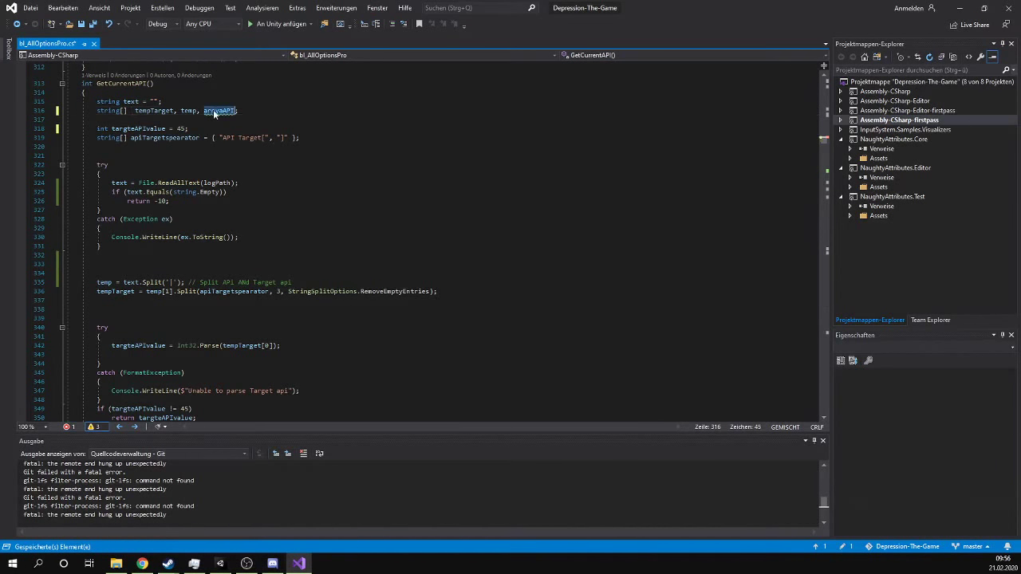
{"action": "key", "text": "BackSpace"}
{"action": "left_click", "coordinate": [80, 25]}
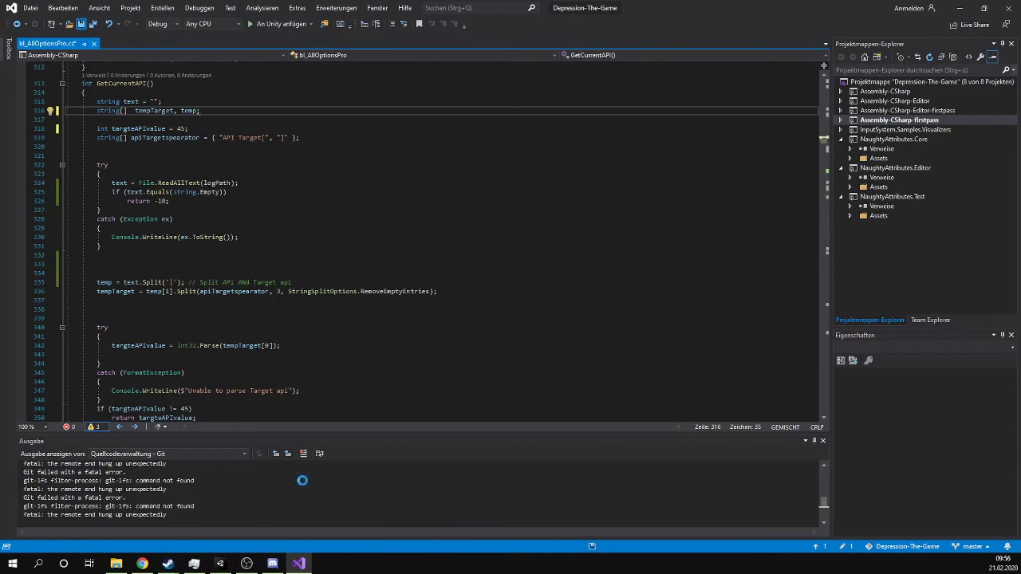
{"action": "left_click", "coordinate": [219, 564]}
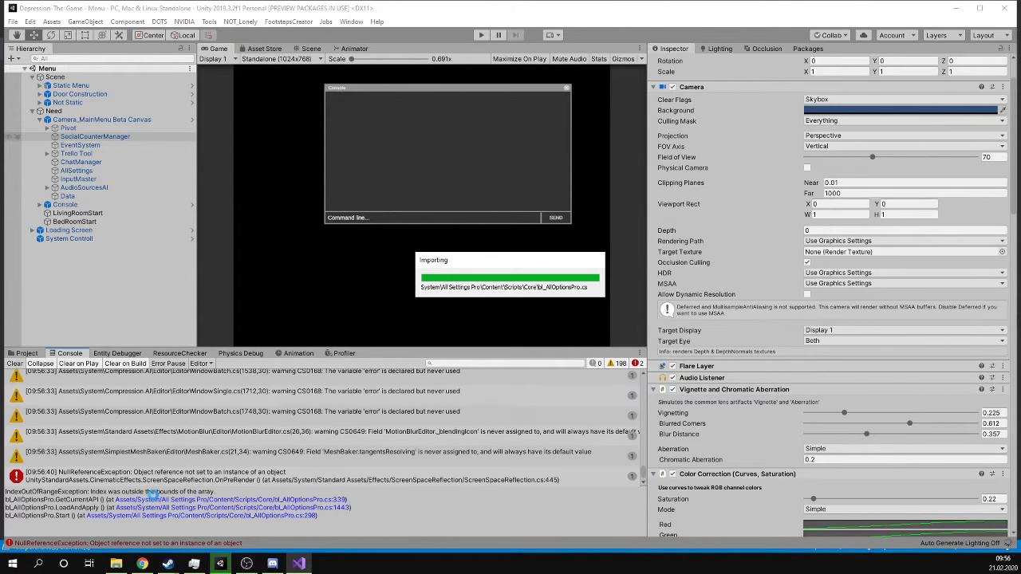
Maximize Unity, clear the Console, play, and open the IndexOutOfRangeException at line 336's tempTarget split.
{"action": "left_click", "coordinate": [14, 364]}
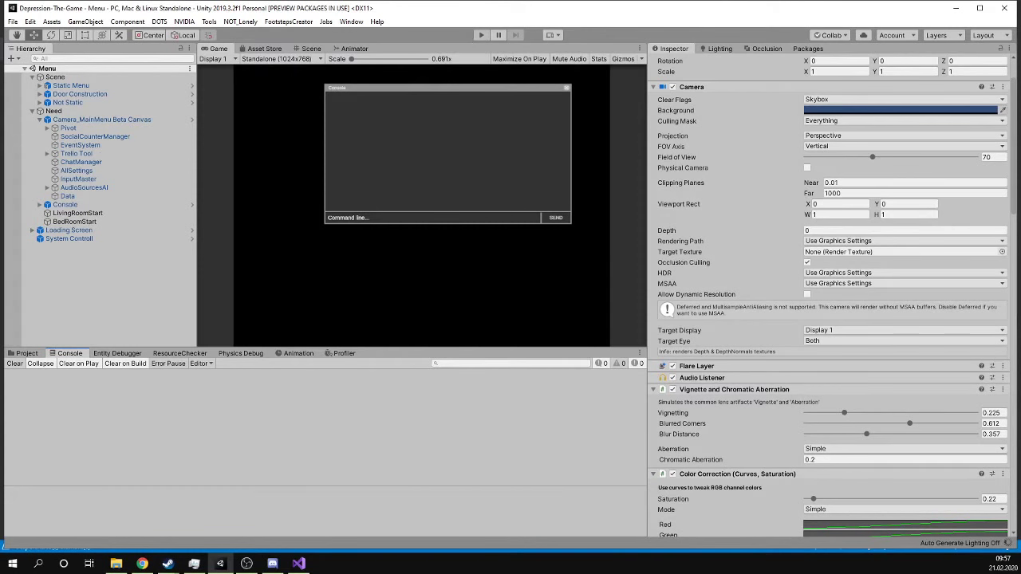
{"action": "left_click", "coordinate": [142, 564]}
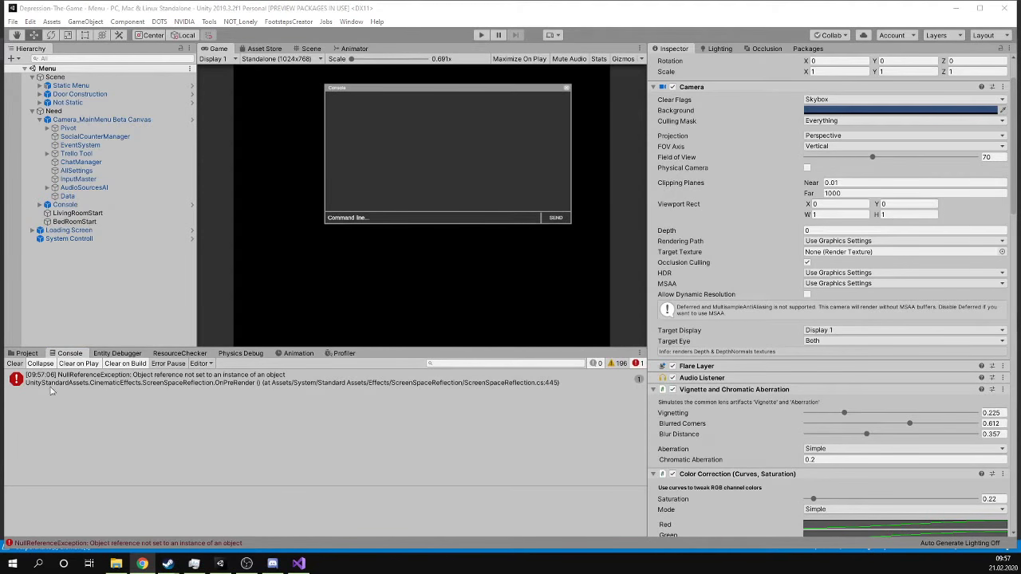
{"action": "left_click", "coordinate": [954, 6]}
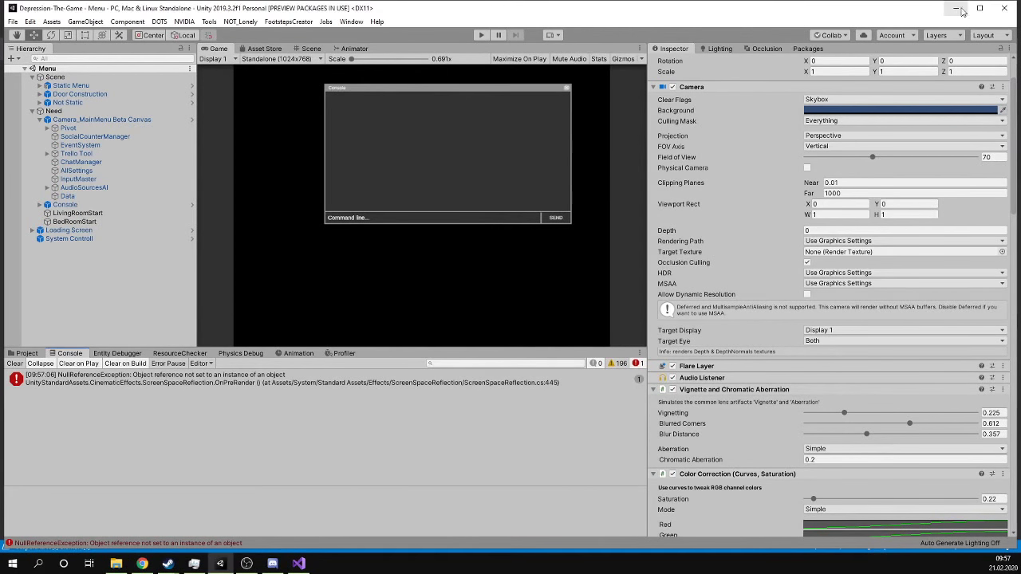
{"action": "left_click", "coordinate": [980, 8]}
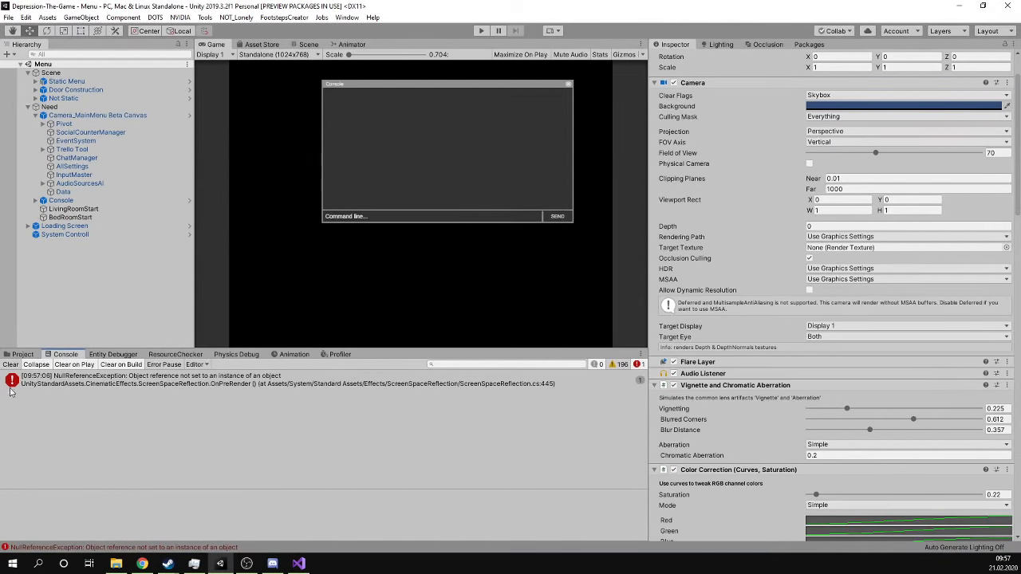
{"action": "left_click", "coordinate": [9, 364]}
{"action": "left_click", "coordinate": [481, 34]}
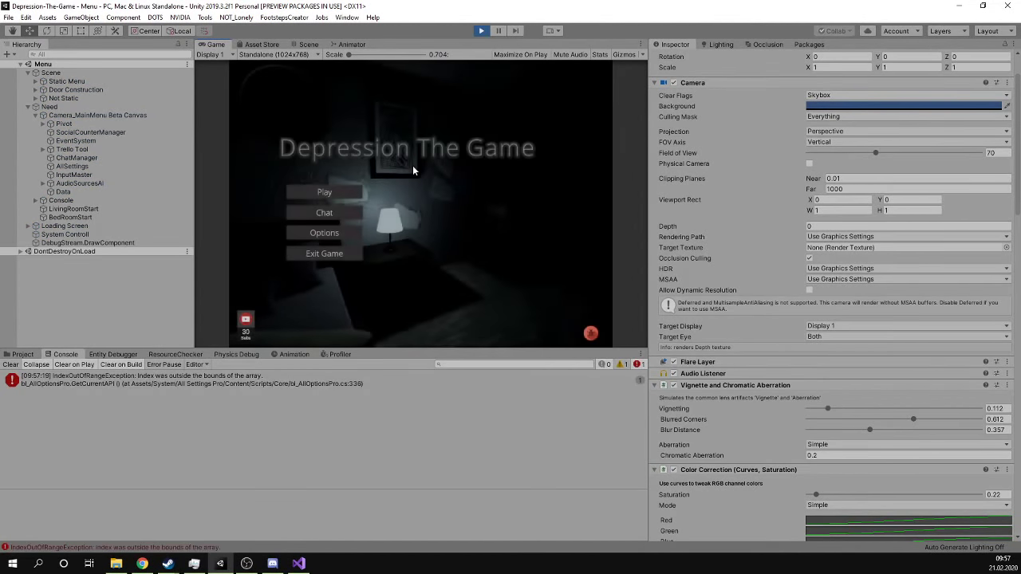
{"action": "double_click", "coordinate": [310, 383]}
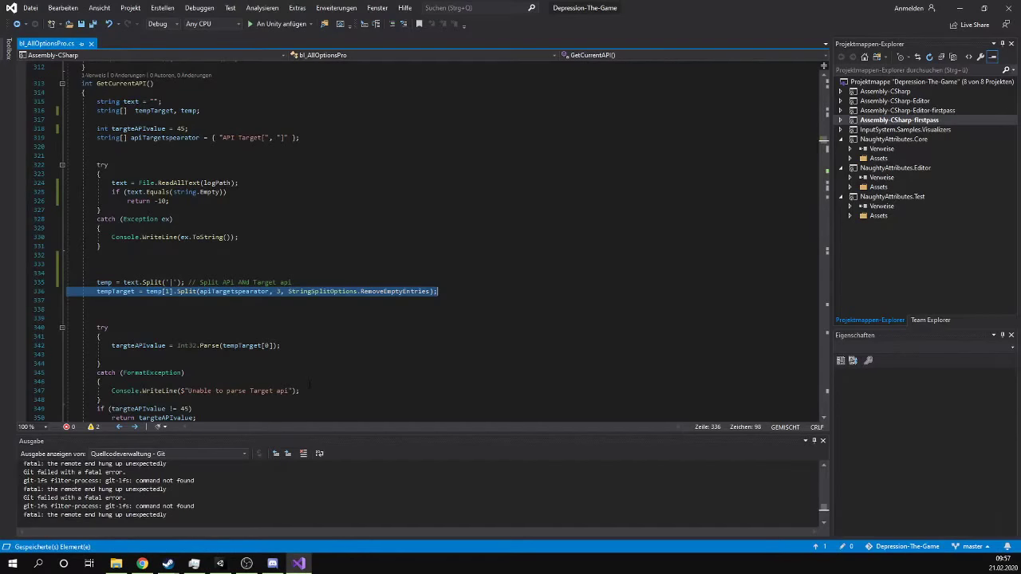
Add an if statement below the split line with the condition temp.Length>1.
{"action": "left_click", "coordinate": [178, 318]}
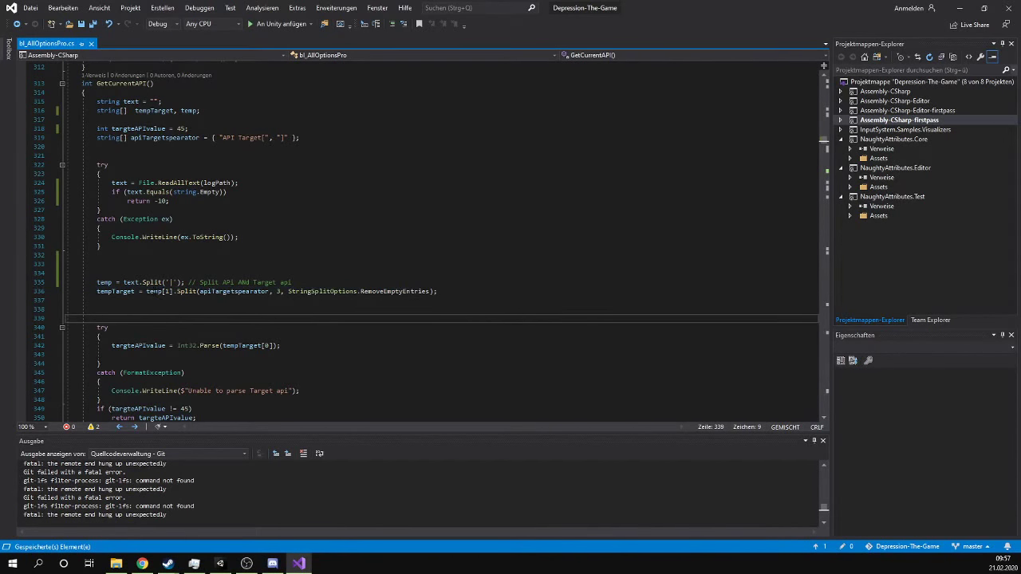
{"action": "left_click", "coordinate": [293, 282]}
{"action": "key", "text": "Return"}
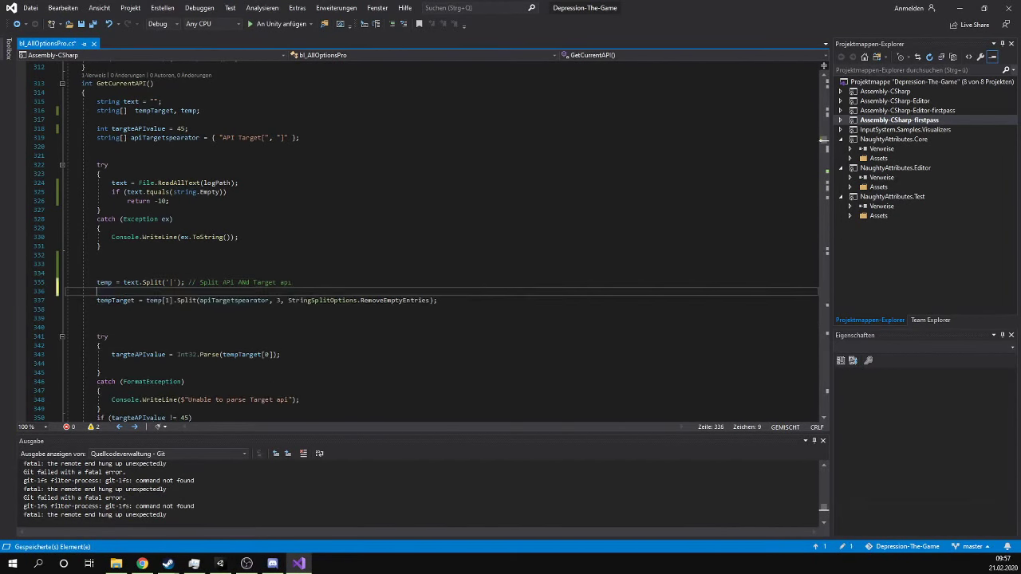
{"action": "type", "text": "if()"}
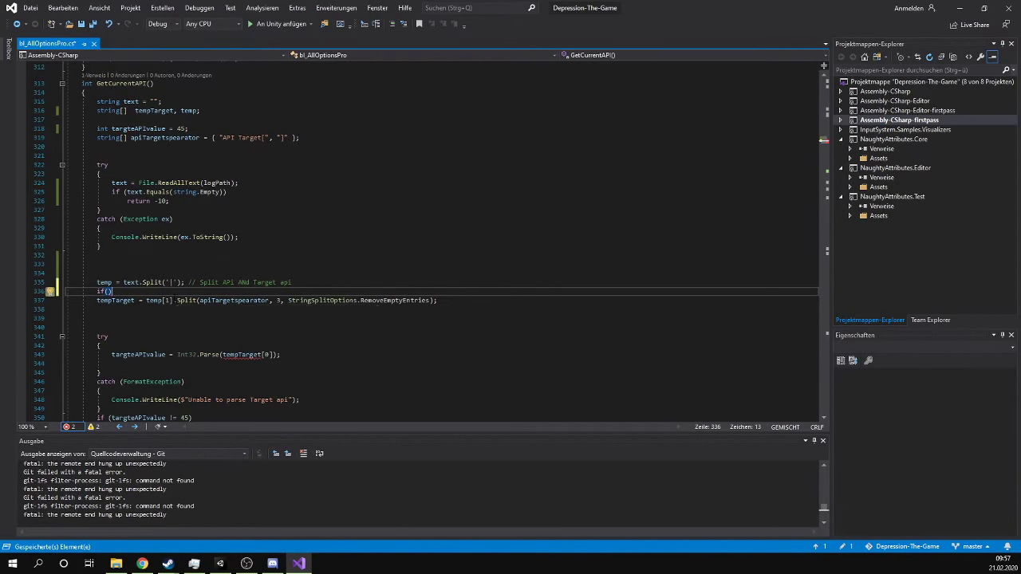
{"action": "left_click", "coordinate": [157, 300]}
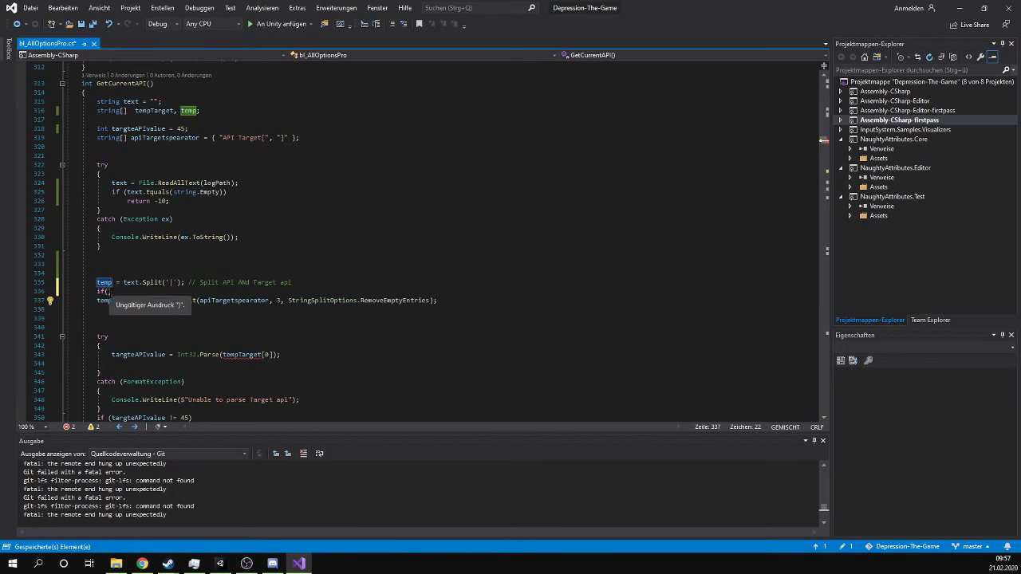
{"action": "left_click", "coordinate": [107, 291]}
{"action": "type", "text": "temp[1]"}
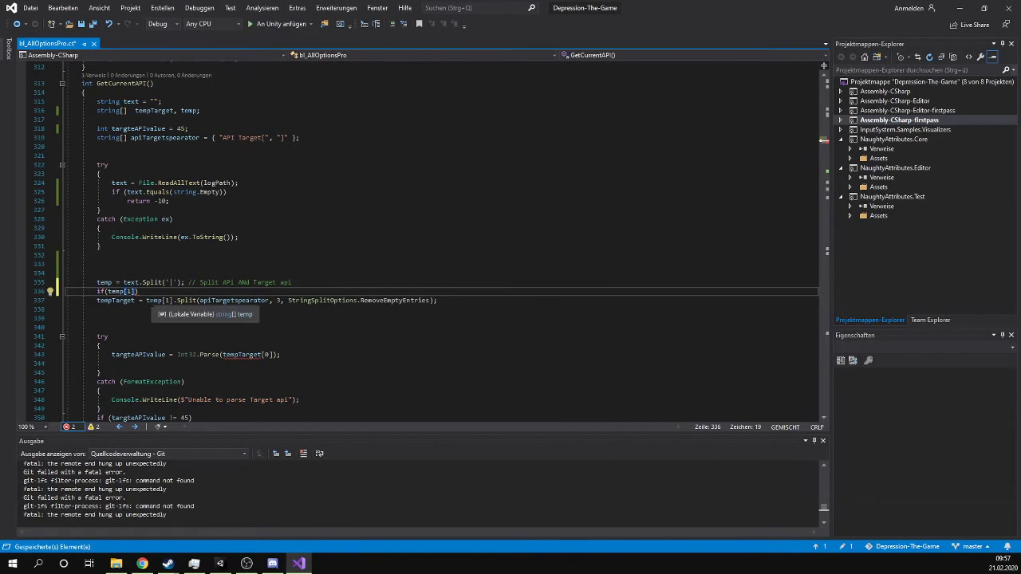
{"action": "key", "text": "BackSpace"}
{"action": "key", "text": "BackSpace"}
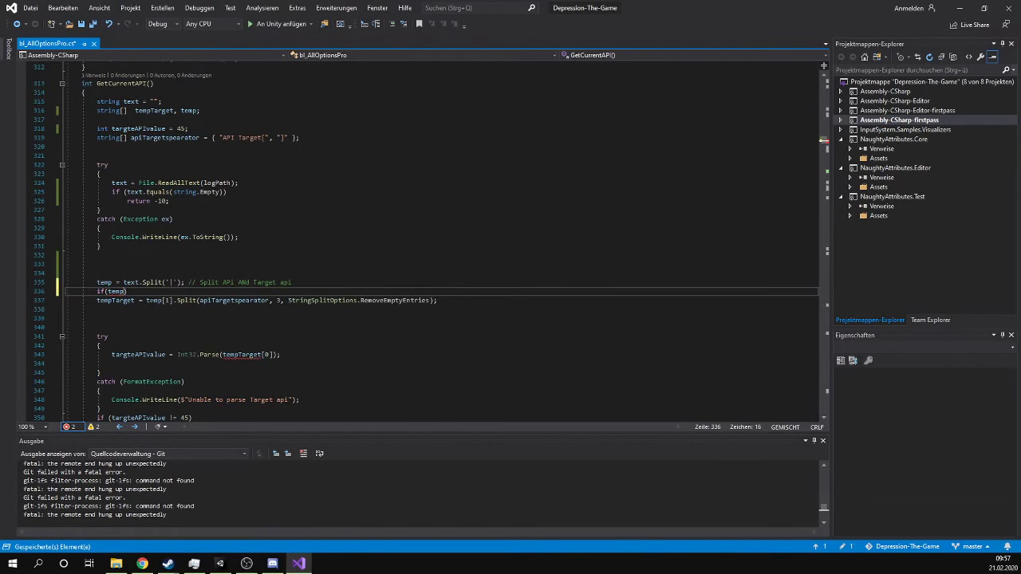
{"action": "type", "text": ".L"}
{"action": "key", "text": "Tab"}
{"action": "type", "text": ">"}
{"action": "type", "text": "0"}
{"action": "key", "text": "BackSpace"}
{"action": "type", "text": "1&&"}
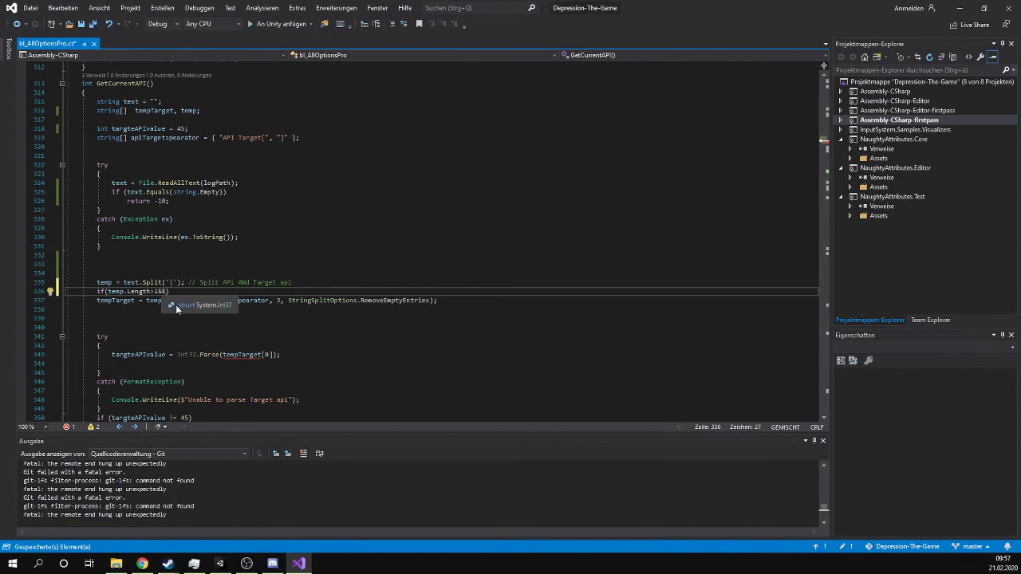
Extend the if condition with !temp[1].Equals(string.Empty).
{"action": "left_click", "coordinate": [153, 300]}
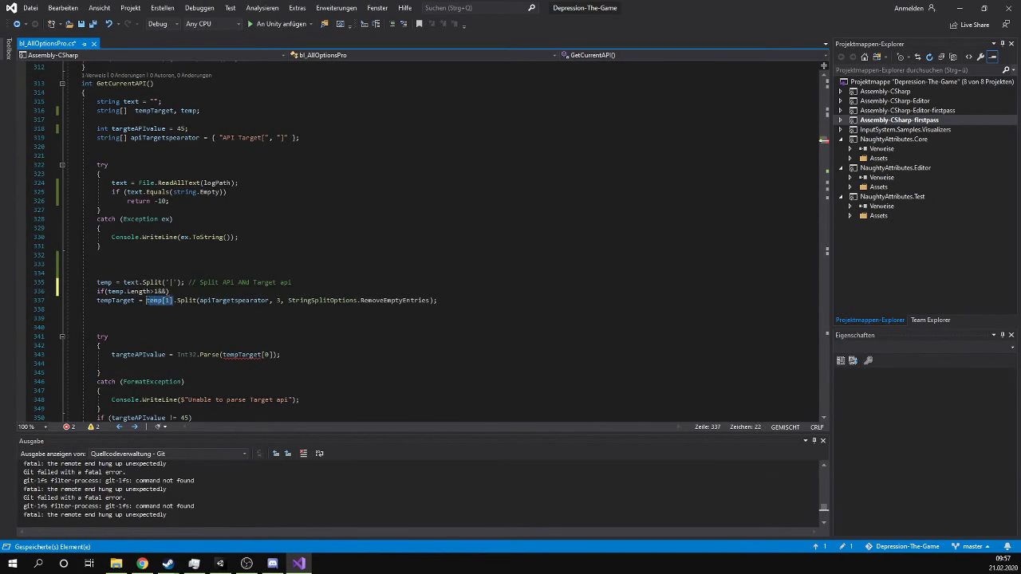
{"action": "left_click", "coordinate": [166, 291]}
{"action": "type", "text": "temp[1]"}
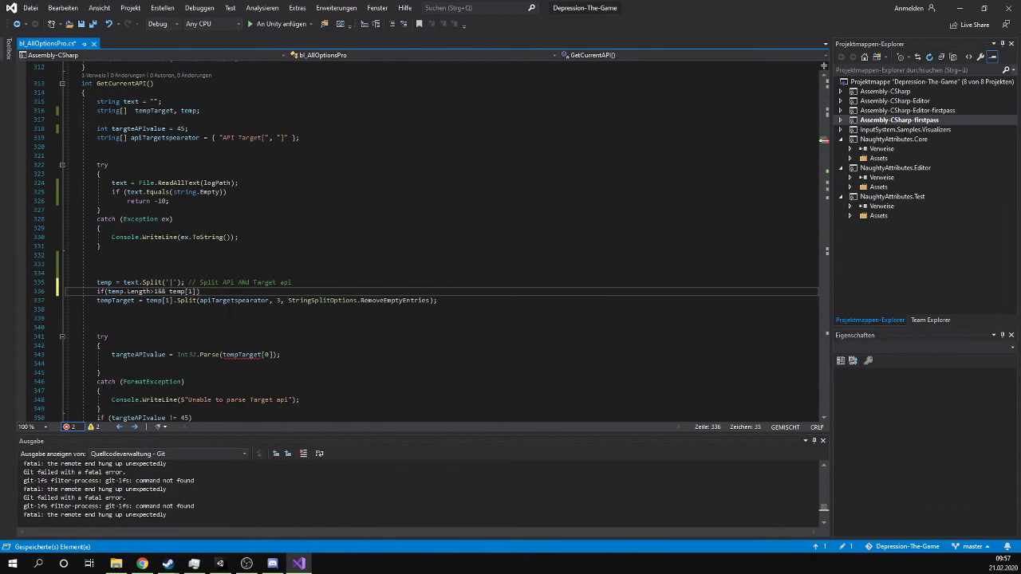
{"action": "type", "text": "."}
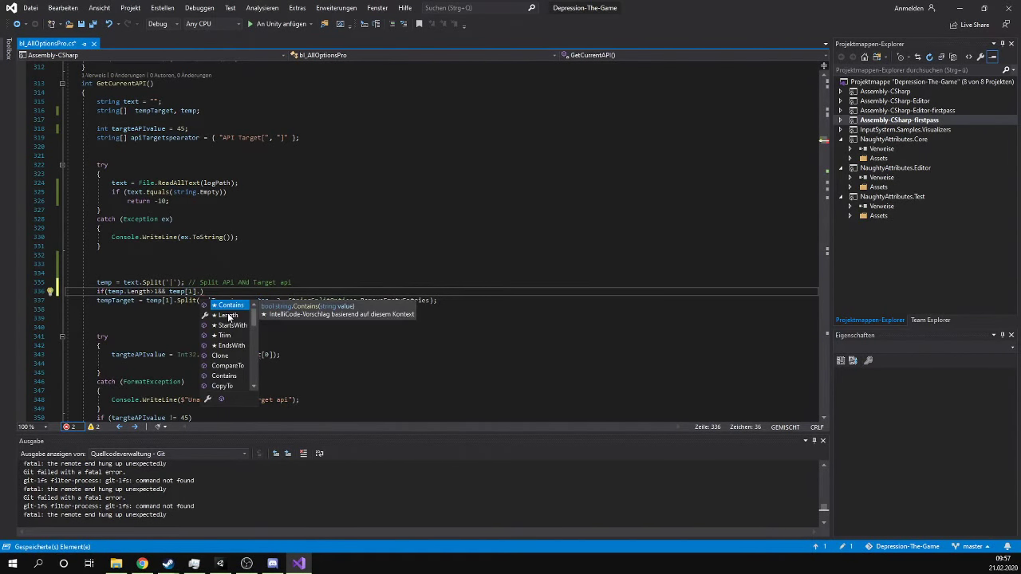
{"action": "type", "text": "e"}
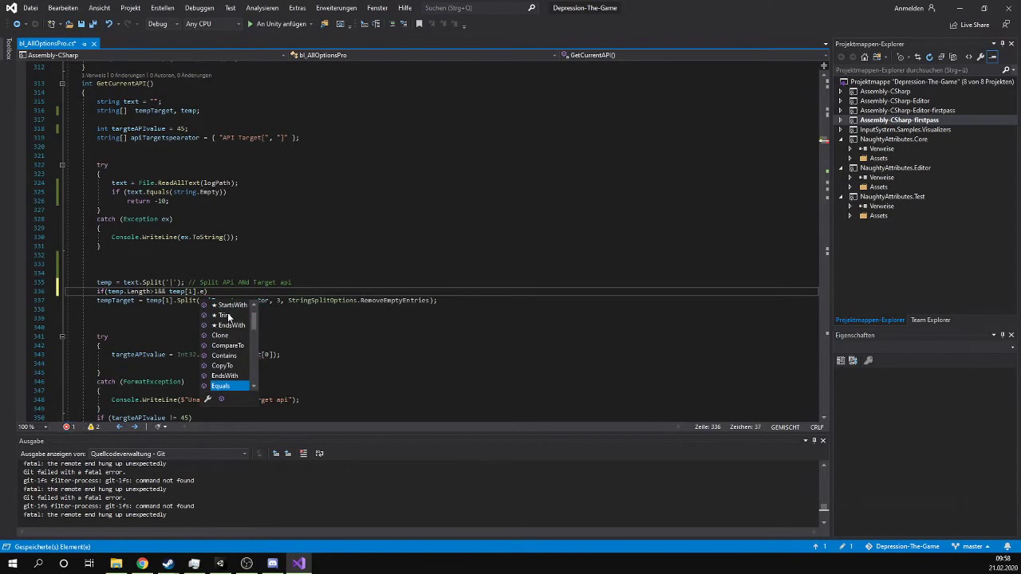
{"action": "key", "text": "Tab"}
{"action": "type", "text": "()"}
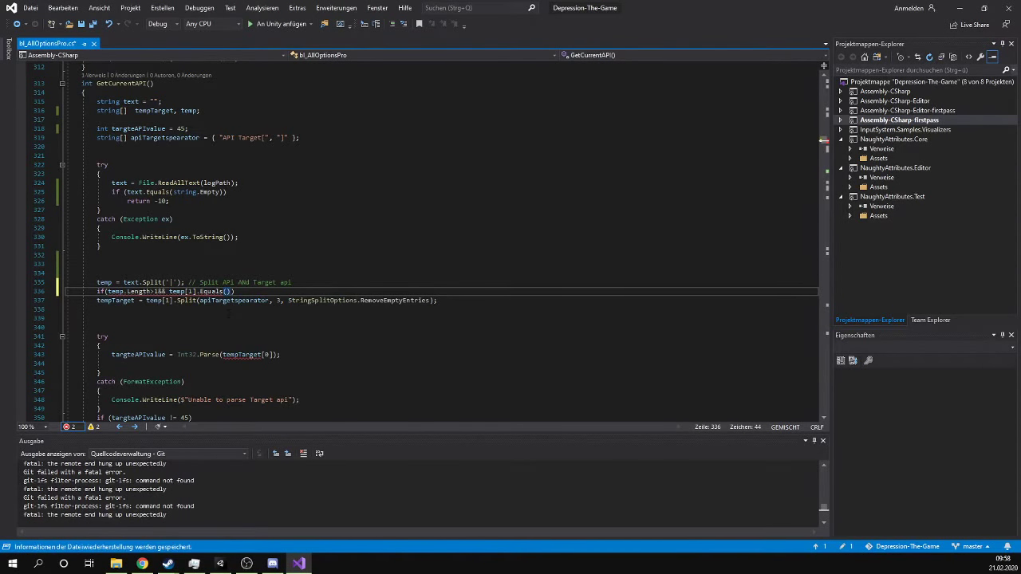
{"action": "type", "text": "s"}
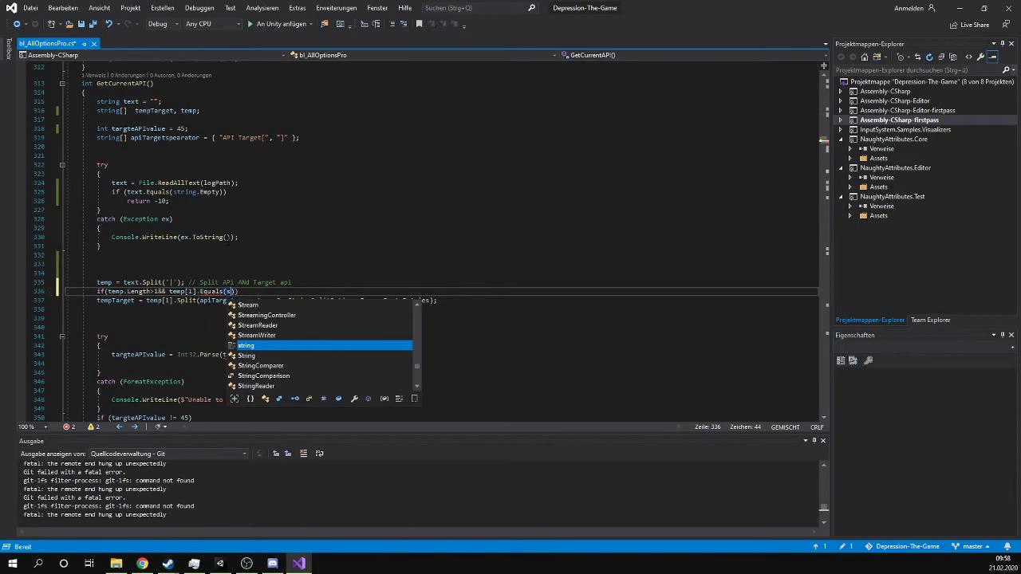
{"action": "type", "text": "t"}
{"action": "key", "text": "Tab"}
{"action": "type", "text": "E"}
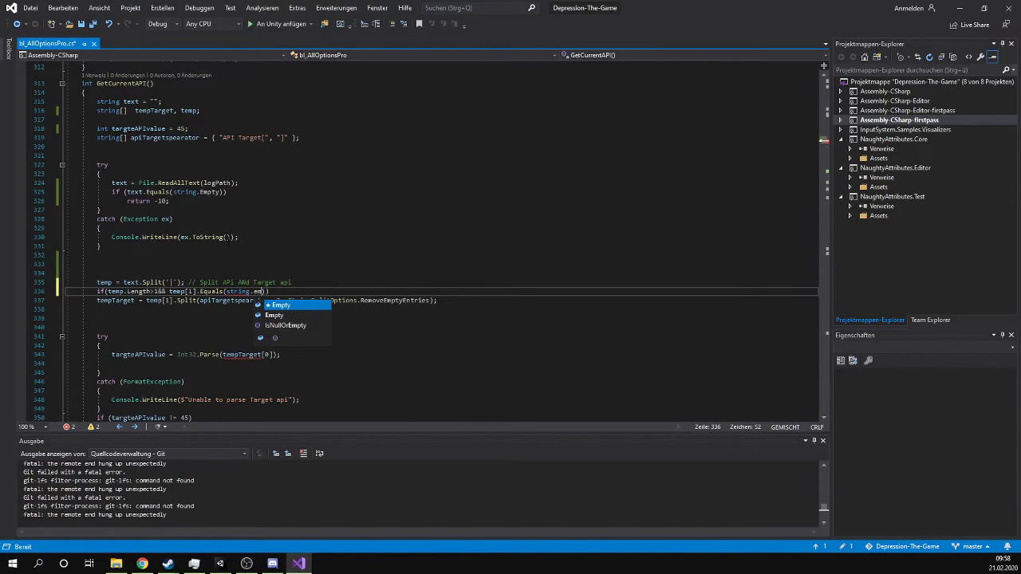
{"action": "key", "text": "Tab"}
{"action": "left_click", "coordinate": [200, 291]}
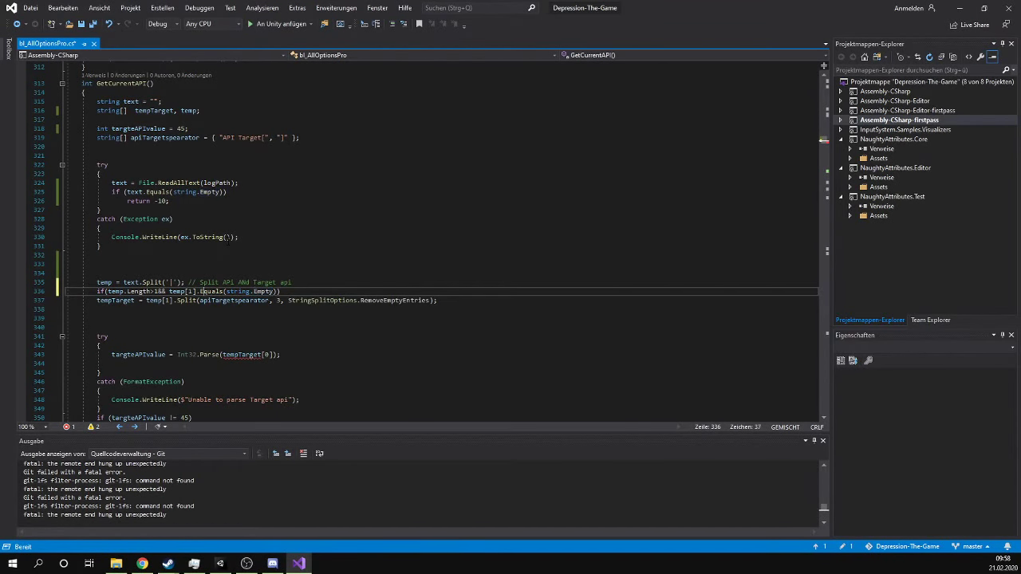
{"action": "type", "text": "!"}
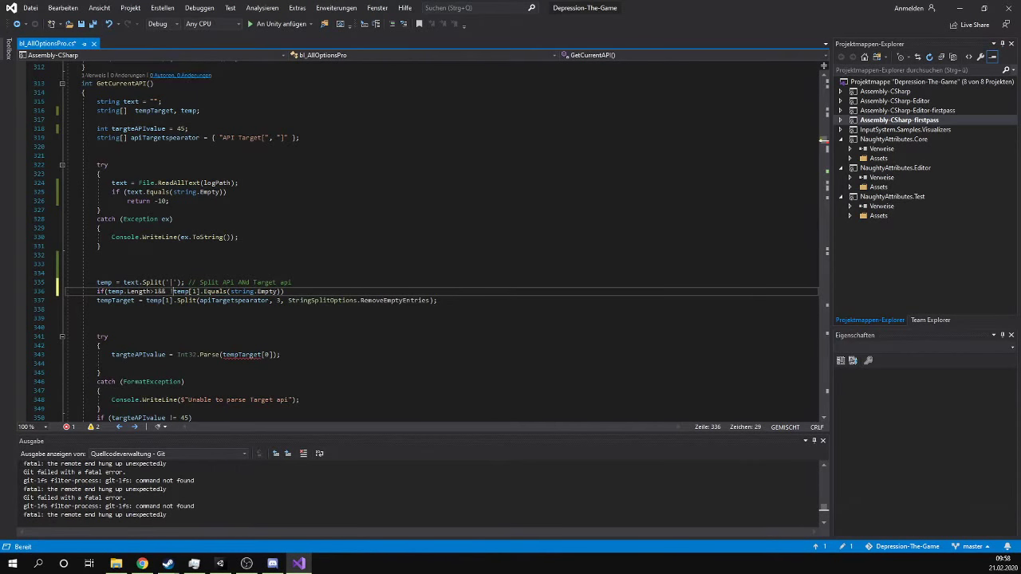
Give the if a braced body and move the tempTarget split line into it.
{"action": "left_click", "coordinate": [209, 344]}
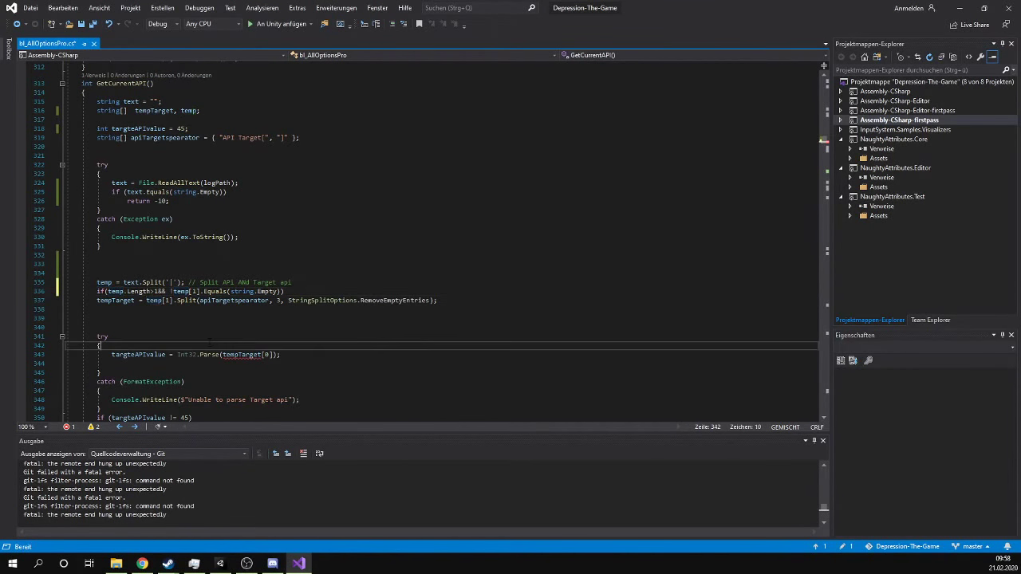
{"action": "left_click", "coordinate": [295, 291]}
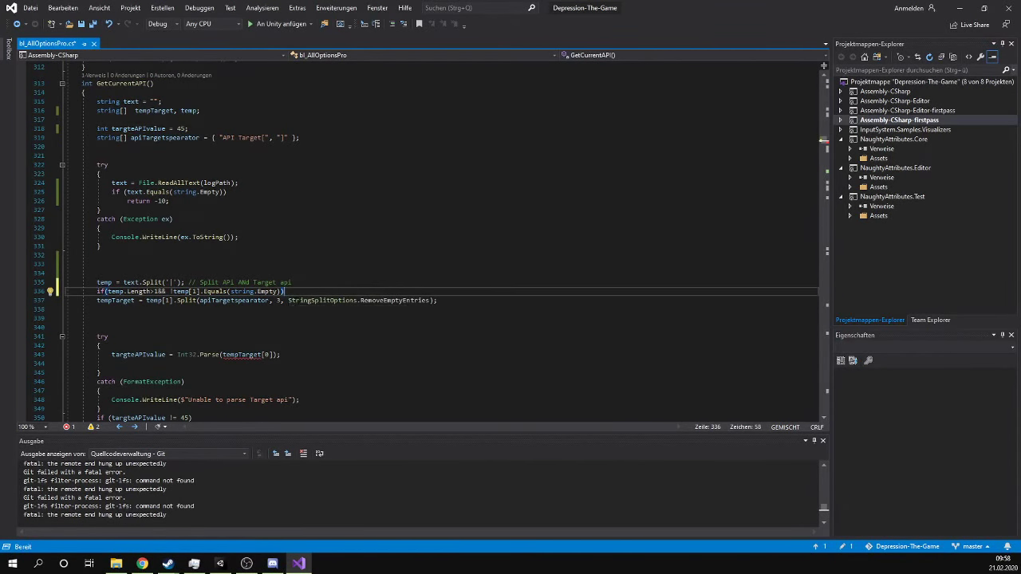
{"action": "key", "text": "Return"}
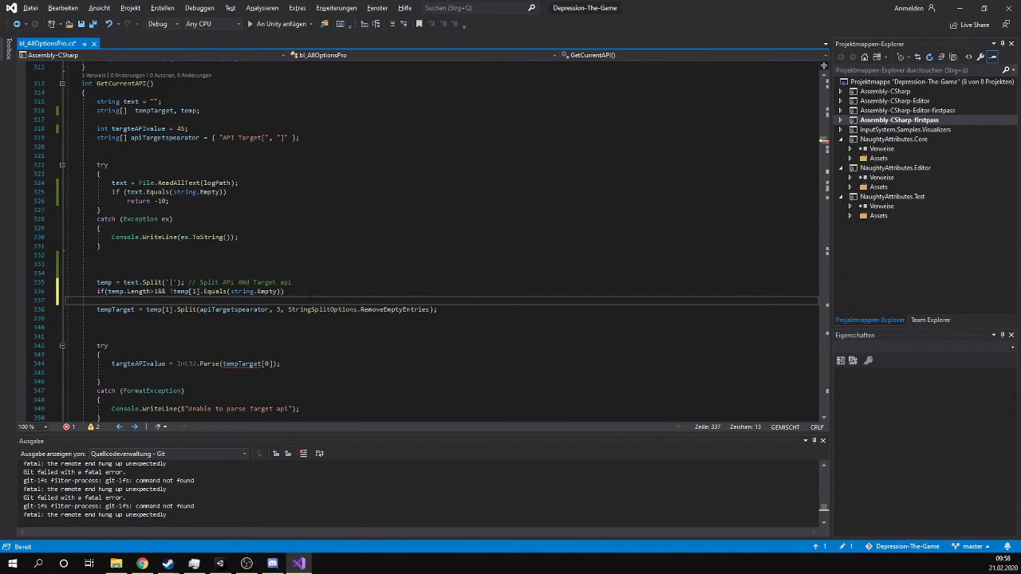
{"action": "type", "text": "{}"}
{"action": "key", "text": "Return"}
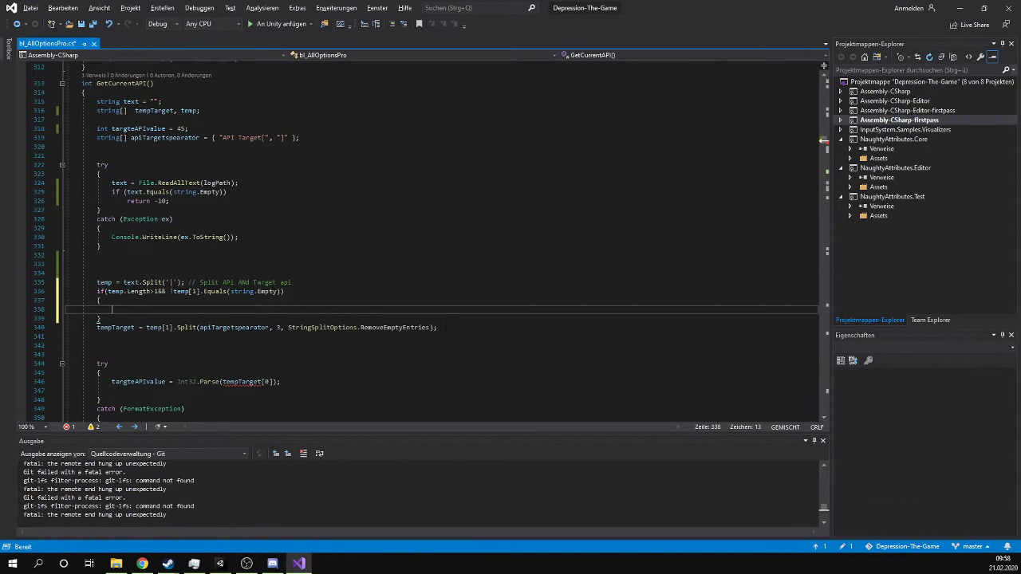
{"action": "key", "text": "Down"}
{"action": "key", "text": "Down"}
{"action": "key", "text": "End"}
{"action": "key", "text": "shift+Home"}
{"action": "key", "text": "ctrl+x"}
{"action": "key", "text": "Up"}
{"action": "key", "text": "Up"}
{"action": "key", "text": "ctrl+v"}
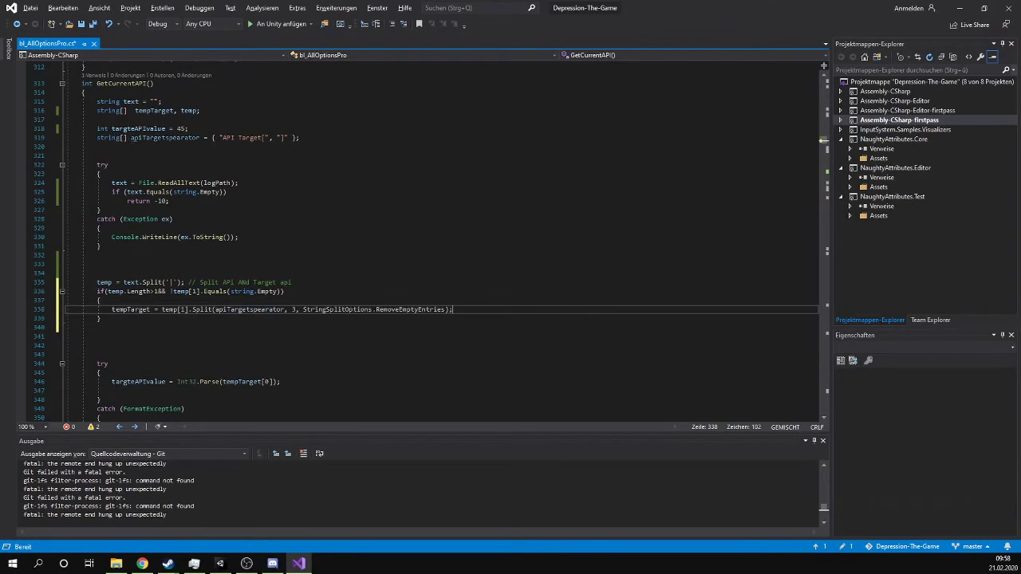
Move the Int32.Parse try/catch block into the if body and save the script.
{"action": "scroll", "coordinate": [439, 239], "scroll_direction": "down", "scroll_amount": 4}
{"action": "left_click_drag", "start_coordinate": [94, 256], "coordinate": [142, 327]}
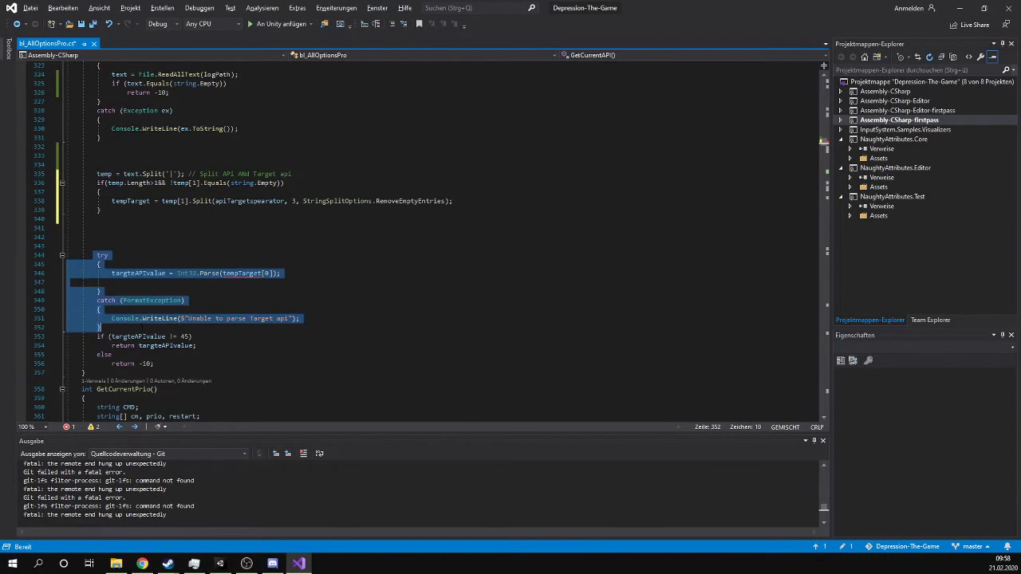
{"action": "key", "text": "Delete"}
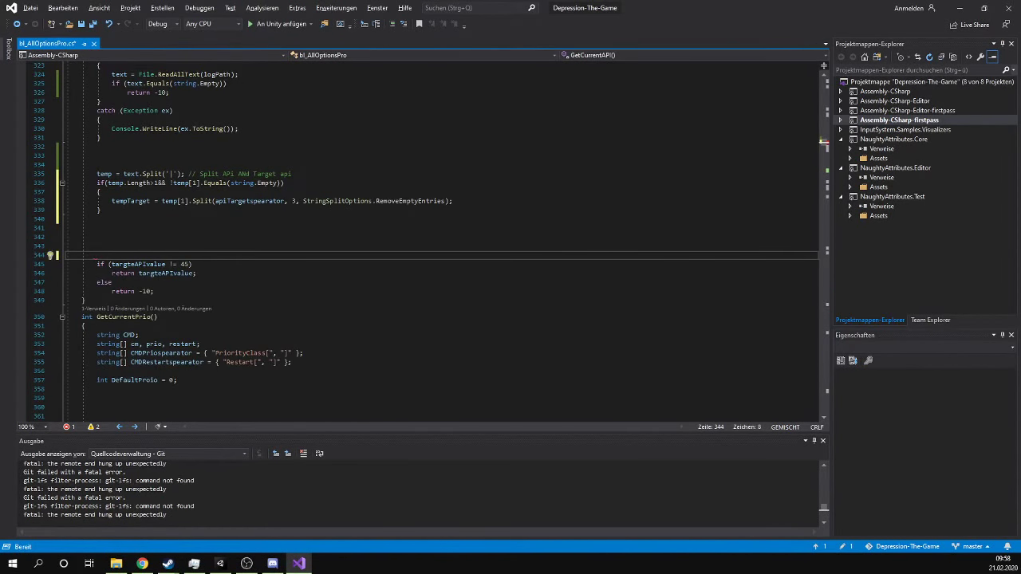
{"action": "left_click", "coordinate": [503, 192]}
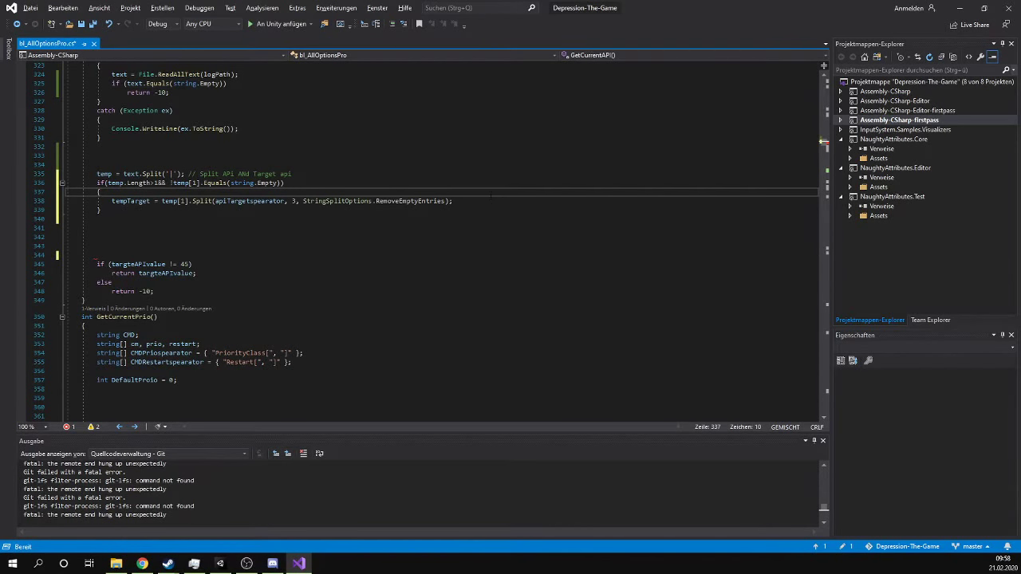
{"action": "left_click", "coordinate": [491, 200]}
{"action": "key", "text": "Return"}
{"action": "key", "text": "ctrl+v"}
{"action": "scroll", "coordinate": [490, 199], "scroll_direction": "up", "scroll_amount": 5}
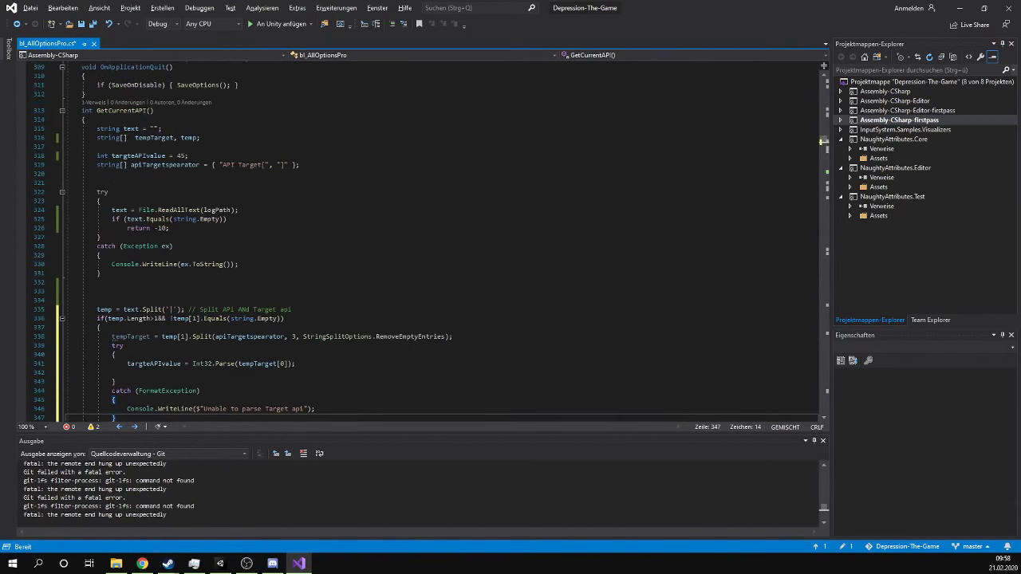
{"action": "scroll", "coordinate": [198, 258], "scroll_direction": "up", "scroll_amount": 1}
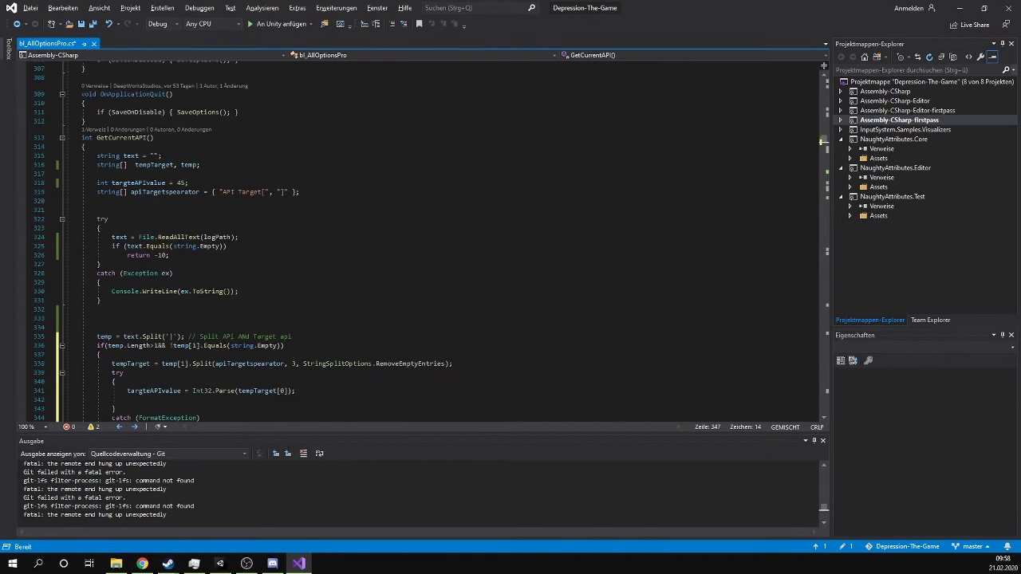
{"action": "key", "text": "ctrl+s"}
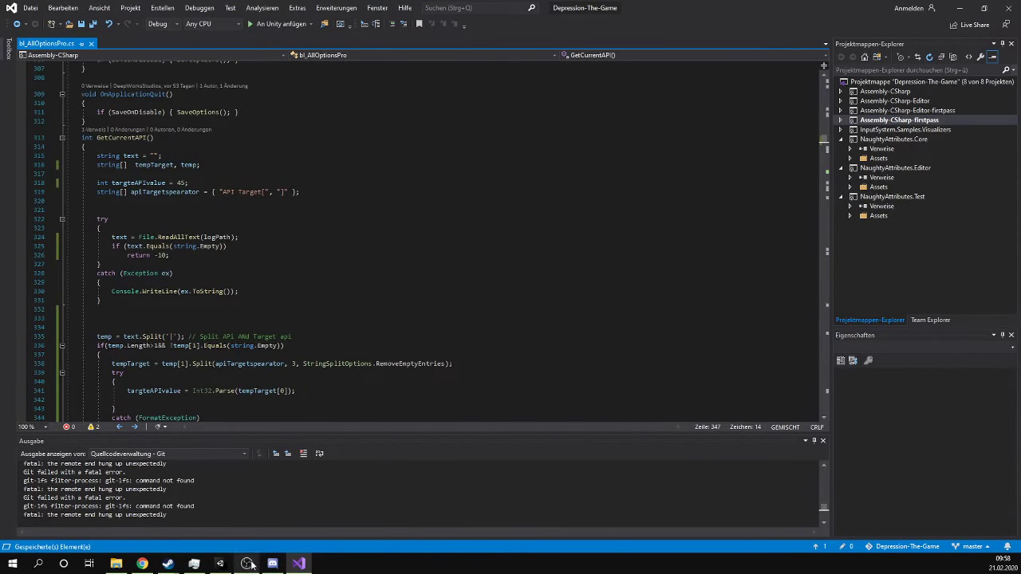
In Unity, clear the Console, enter Play mode and read the LogCMD.txt FileNotFoundException trace.
{"action": "left_click", "coordinate": [193, 564]}
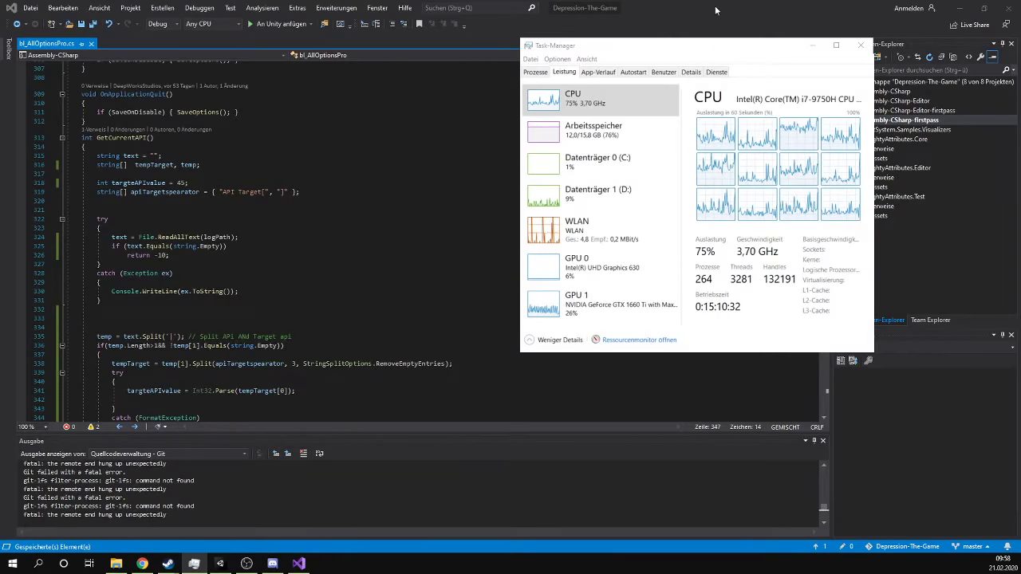
{"action": "key", "text": "alt+Tab"}
{"action": "left_click", "coordinate": [19, 366]}
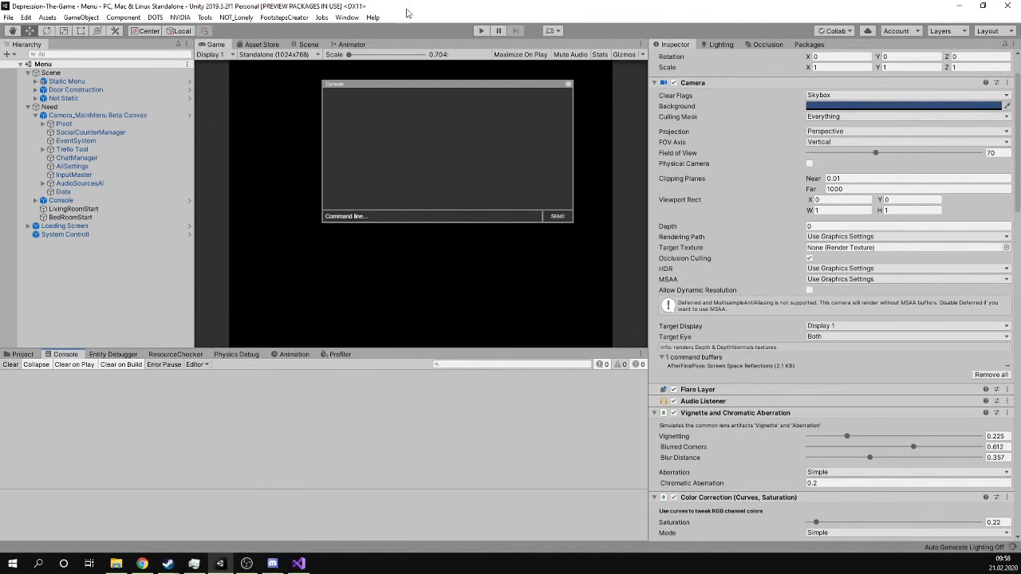
{"action": "left_click", "coordinate": [482, 30]}
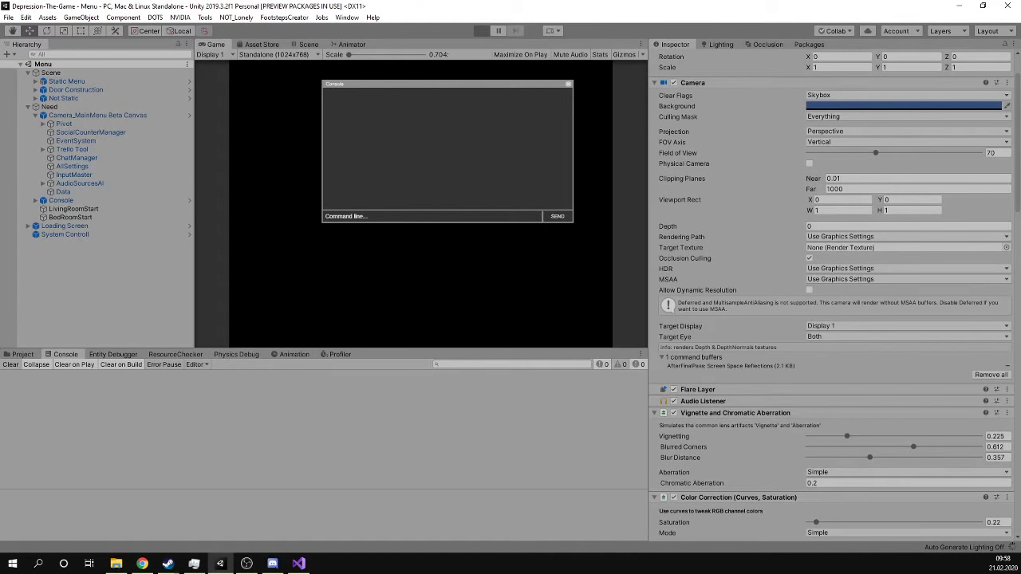
{"action": "key", "text": "alt+Tab"}
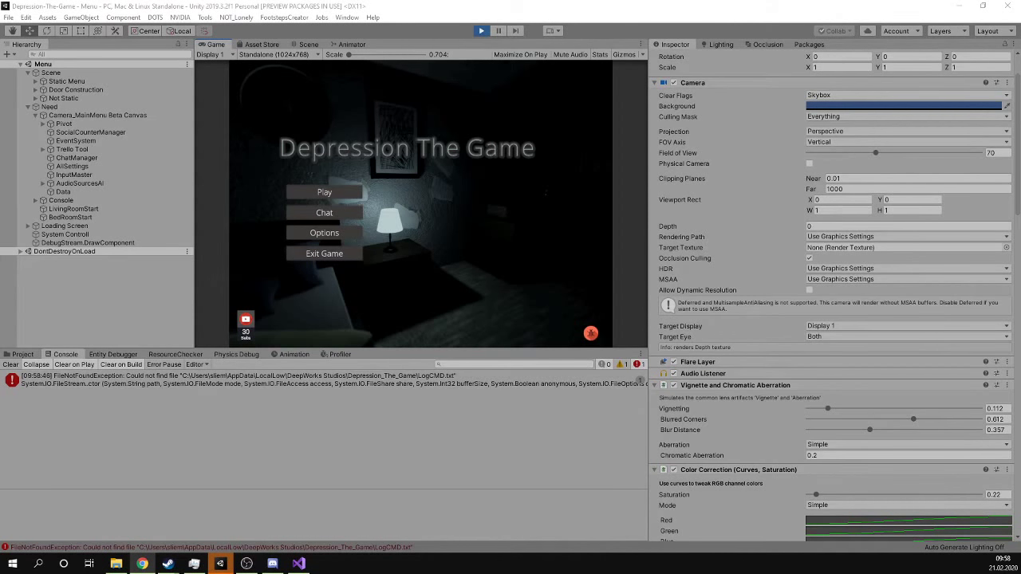
{"action": "left_click", "coordinate": [83, 379]}
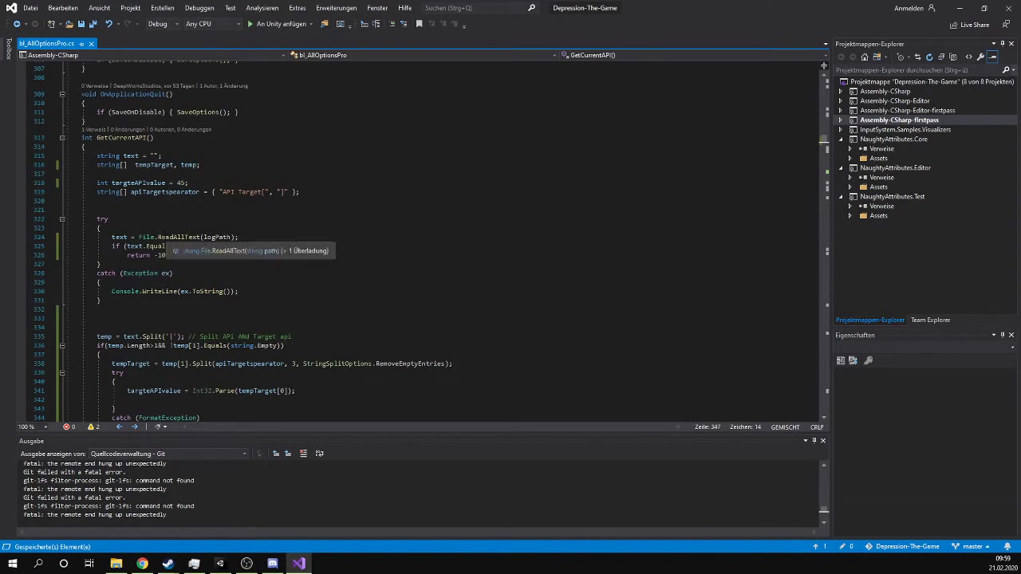
Insert if (File.Exists(logPath)) above the File.ReadAllText(logPath) call and save.
{"action": "left_click", "coordinate": [161, 229]}
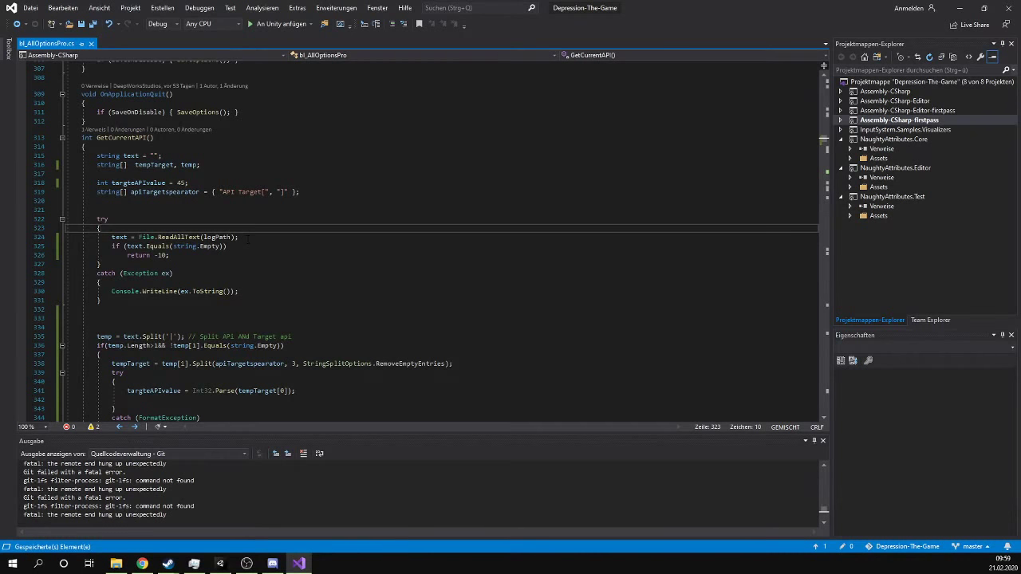
{"action": "key", "text": "Return"}
{"action": "type", "text": "if("}
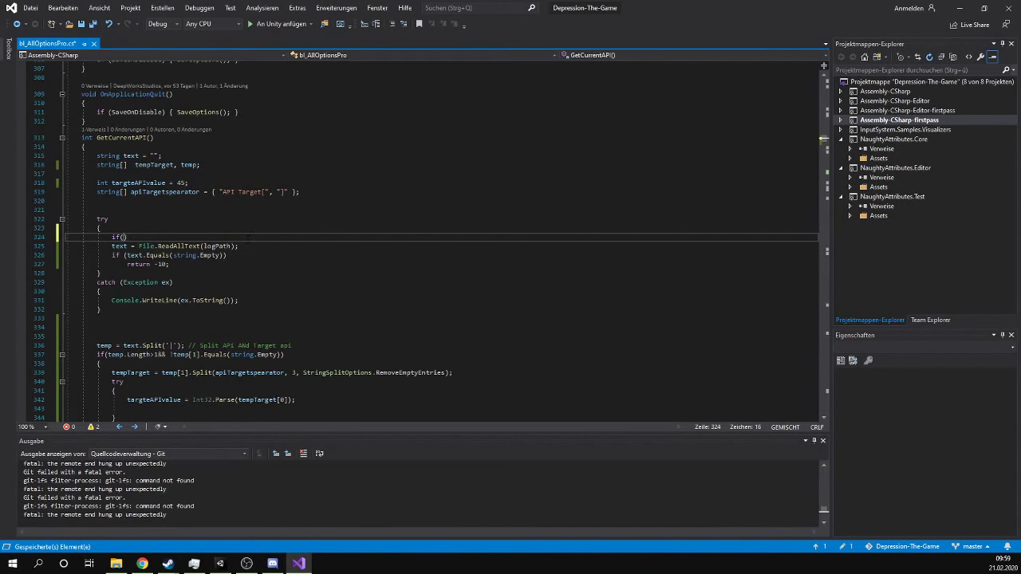
{"action": "left_click_drag", "start_coordinate": [234, 246], "coordinate": [139, 247]}
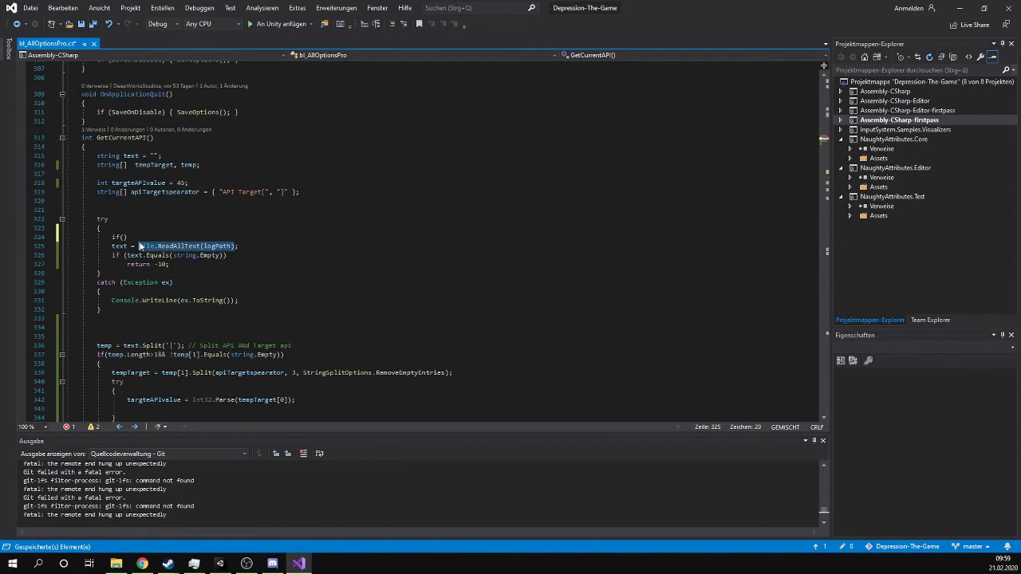
{"action": "key", "text": "ctrl+c"}
{"action": "left_click", "coordinate": [125, 237]}
{"action": "key", "text": "ctrl+v"}
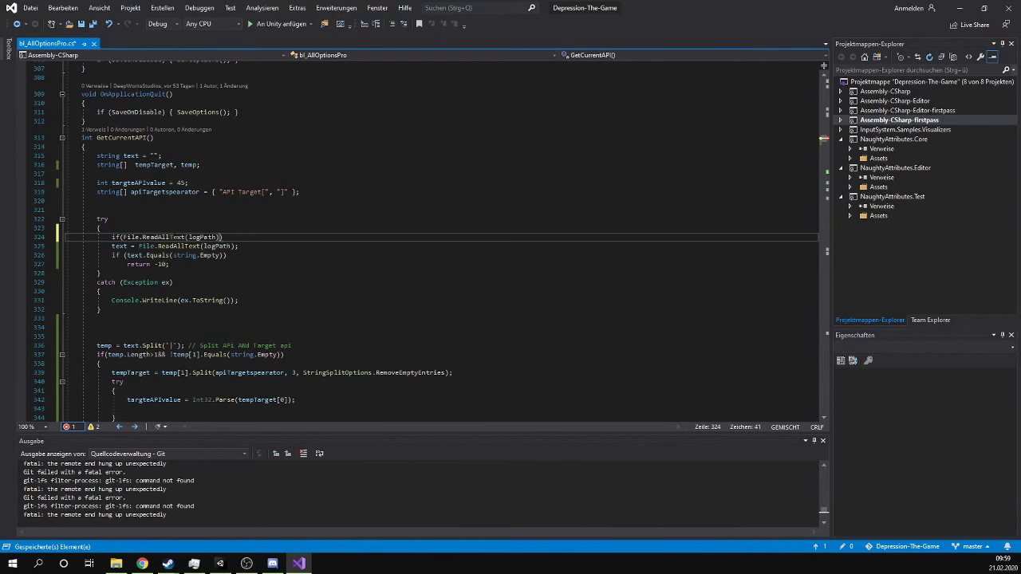
{"action": "left_click", "coordinate": [171, 237]}
{"action": "type", "text": "Ex"}
{"action": "key", "text": "Tab"}
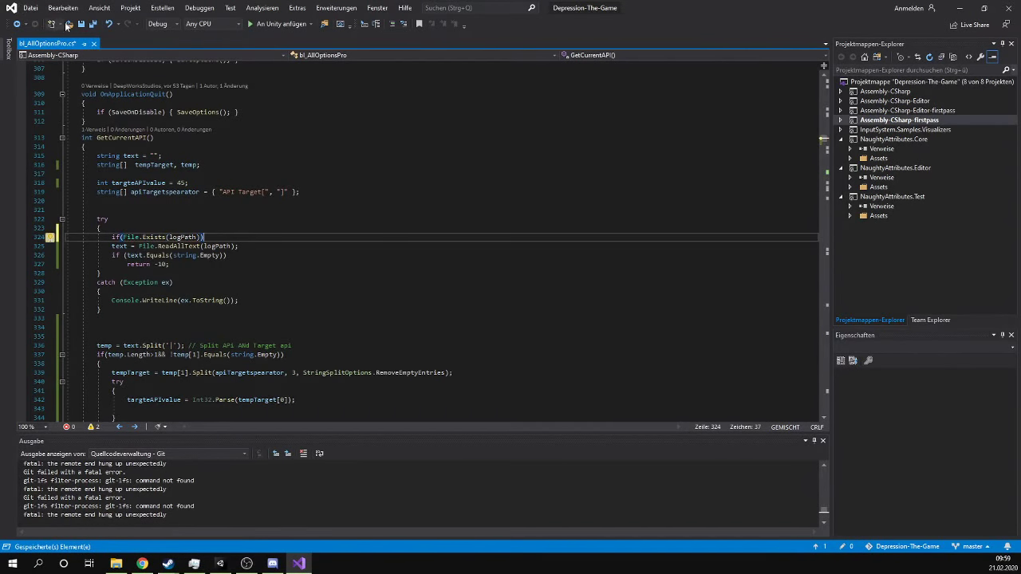
{"action": "key", "text": "ctrl+s"}
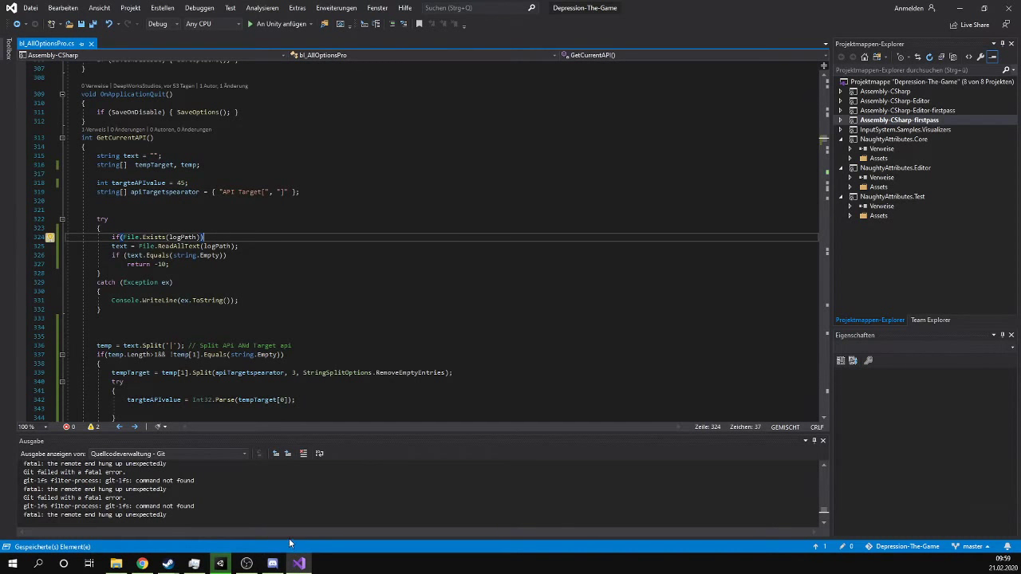
Add a blank line after the ReadAllText line and return to Unity.
{"action": "left_click", "coordinate": [241, 247]}
{"action": "key", "text": "Return"}
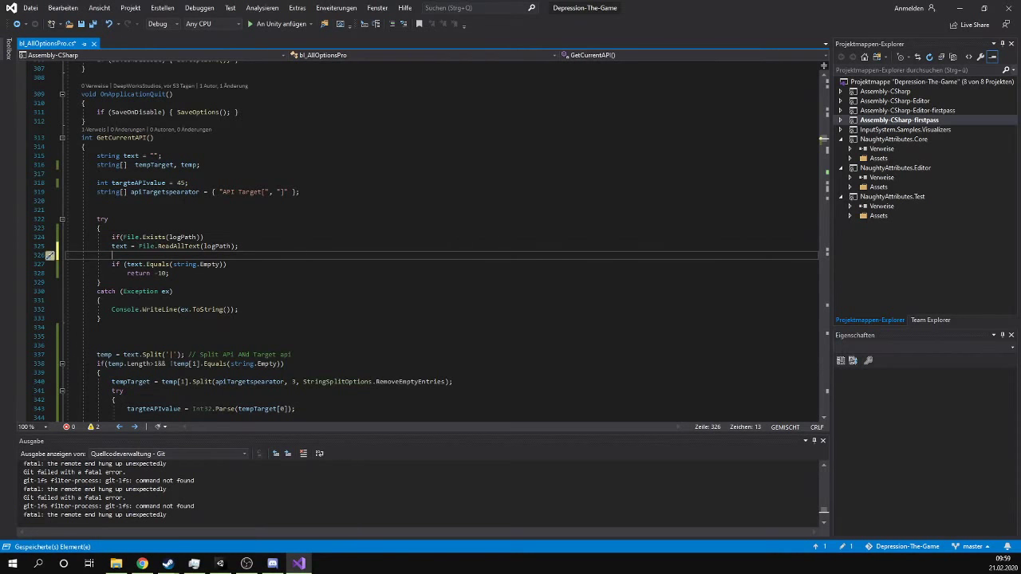
{"action": "left_click", "coordinate": [225, 565]}
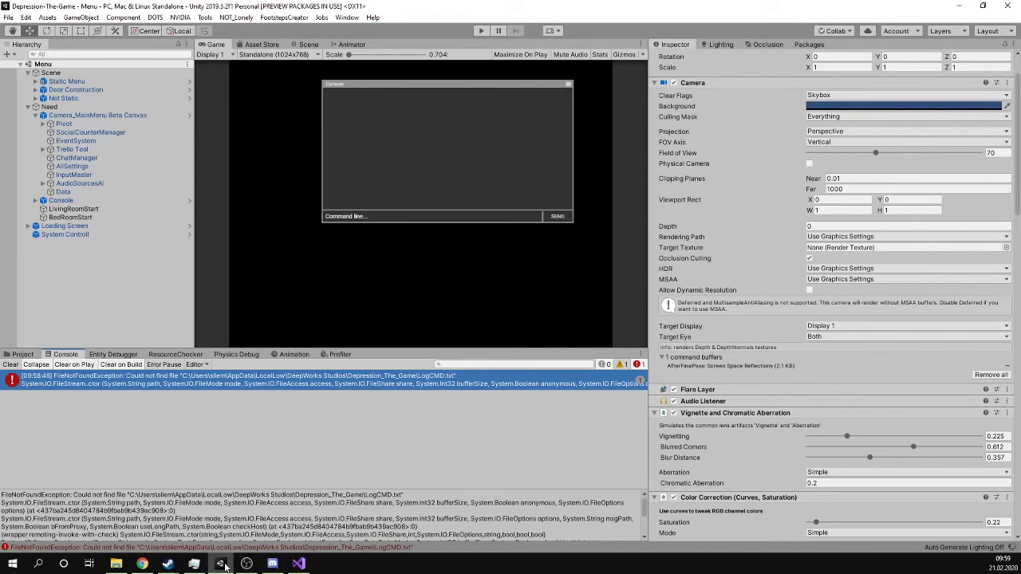
Clear the old FileNotFoundException and NullReferenceException entries from Unity's Console.
{"action": "left_click", "coordinate": [292, 357]}
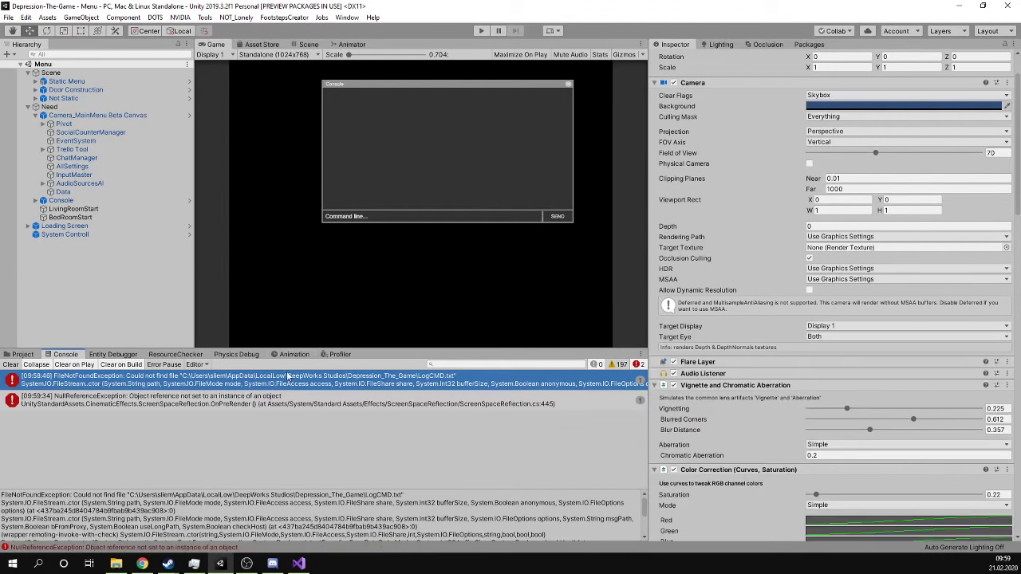
{"action": "left_click", "coordinate": [10, 365]}
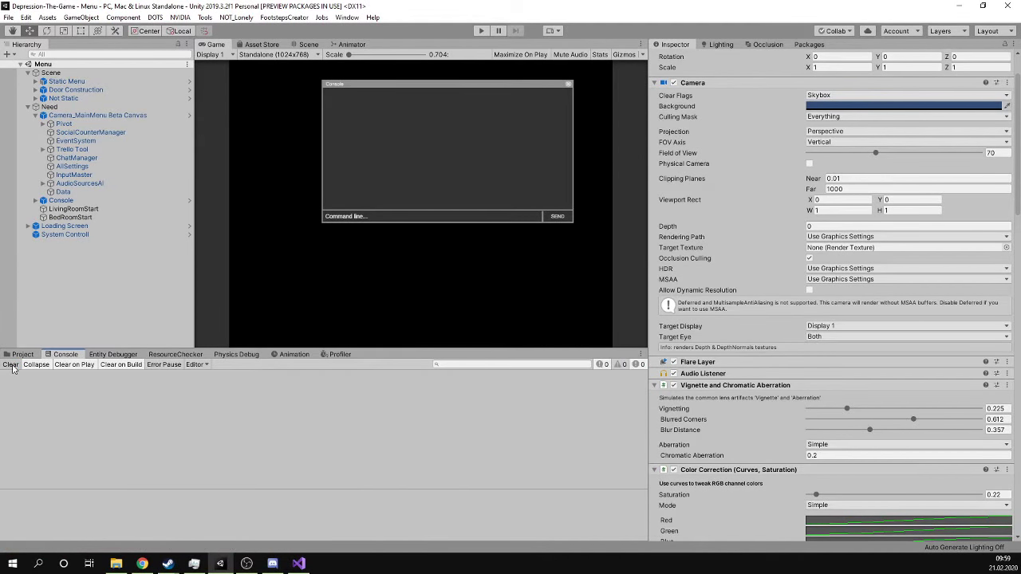
Back in Visual Studio, fold the GetCurrentAPI, GetCurrentPrio, CheckAPI and SetAPI method bodies.
{"action": "left_click", "coordinate": [298, 564]}
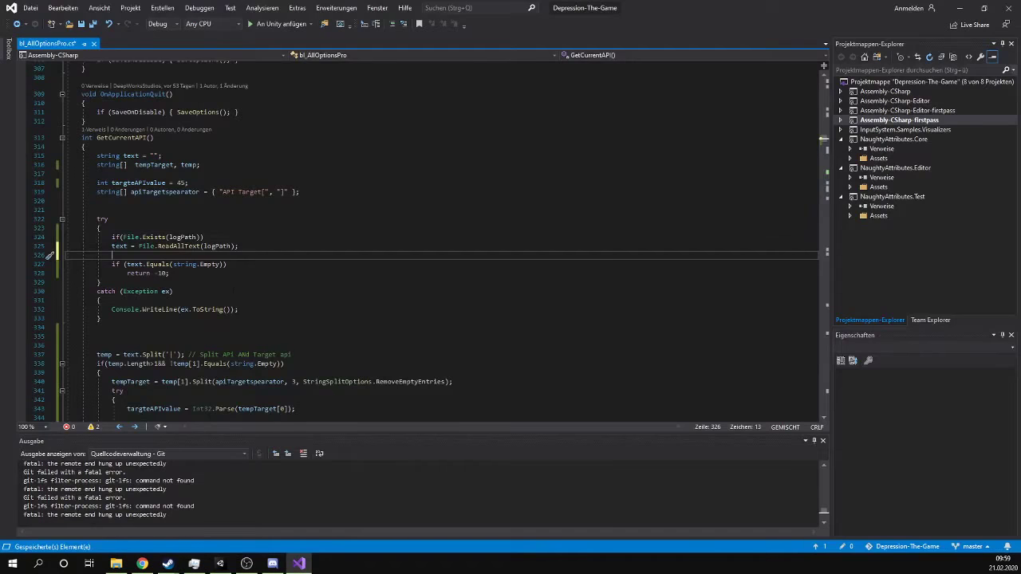
{"action": "left_click", "coordinate": [62, 273]}
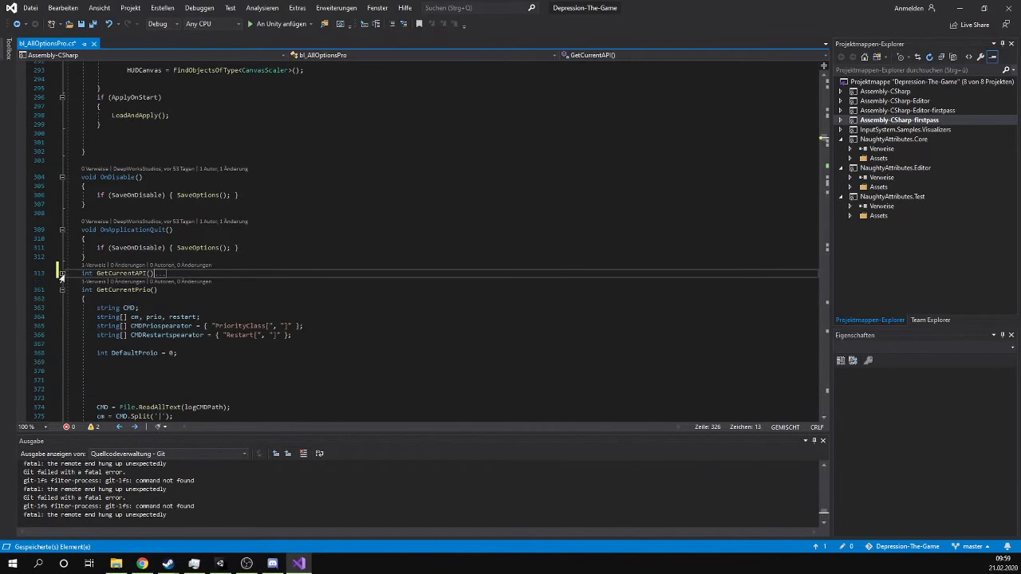
{"action": "scroll", "coordinate": [68, 279], "scroll_direction": "down", "scroll_amount": 5}
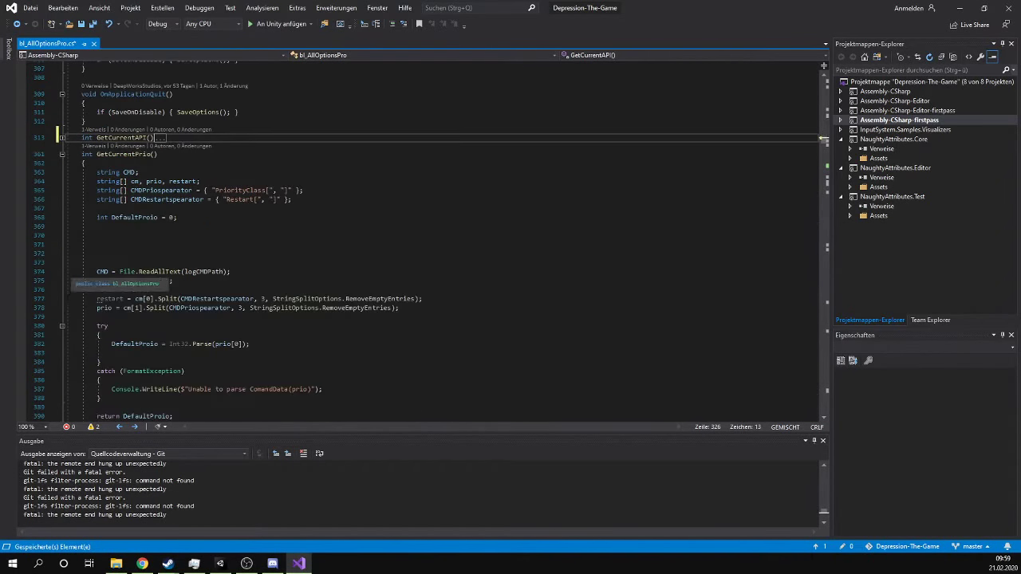
{"action": "left_click", "coordinate": [62, 154]}
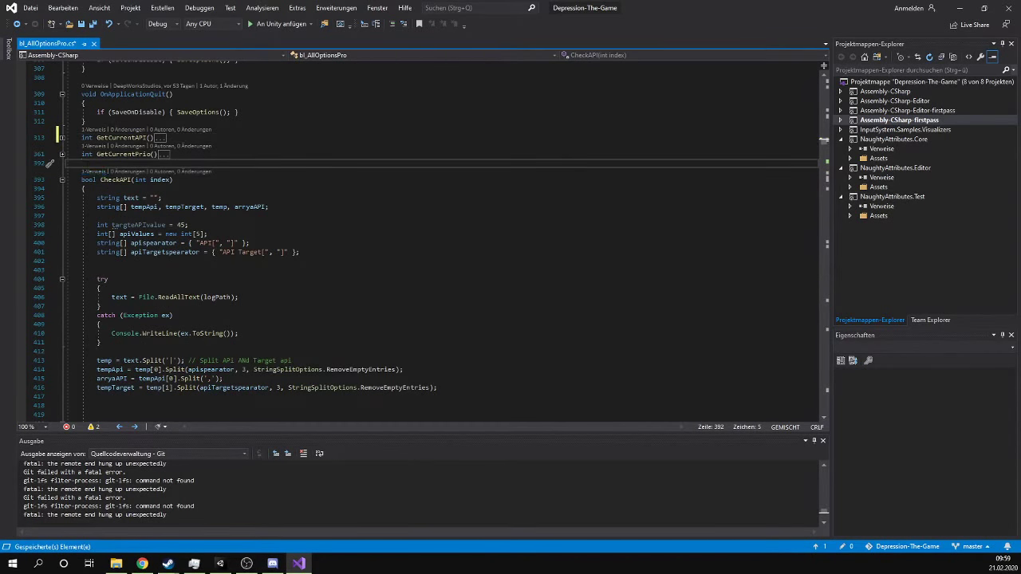
{"action": "left_click", "coordinate": [59, 182]}
{"action": "left_click", "coordinate": [60, 180]}
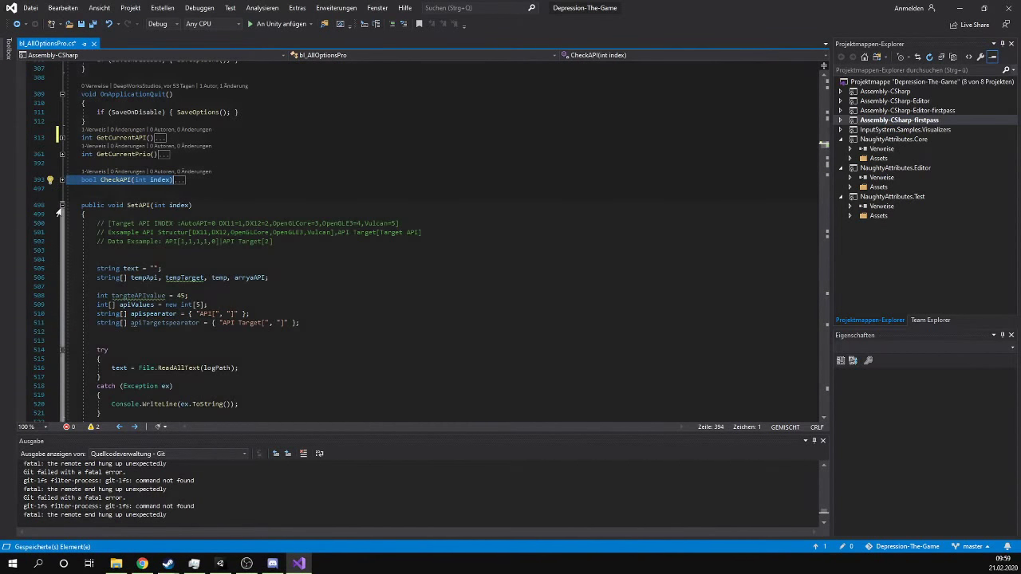
{"action": "left_click", "coordinate": [62, 206]}
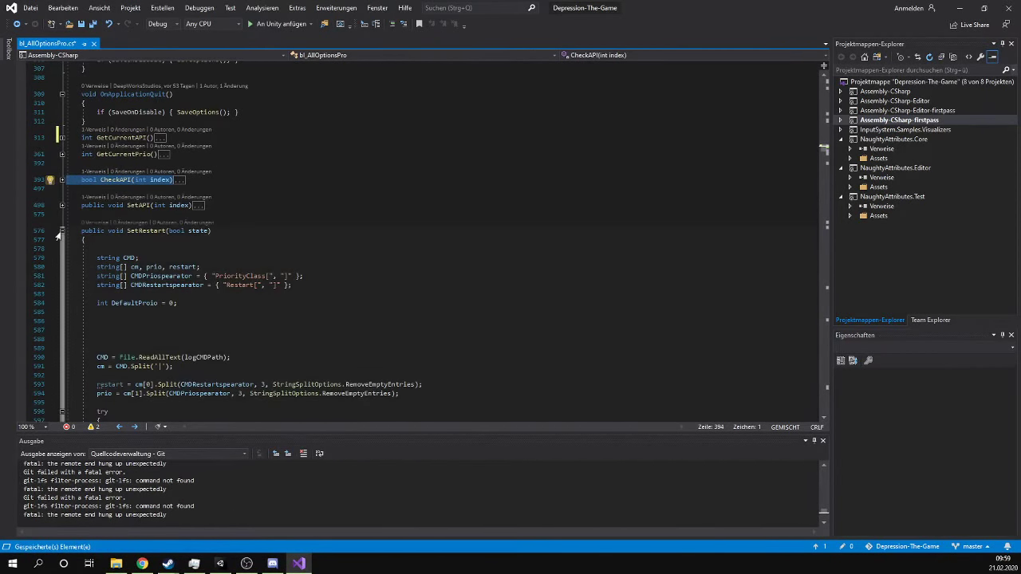
{"action": "scroll", "coordinate": [319, 240], "scroll_direction": "down", "scroll_amount": 3}
{"action": "scroll", "coordinate": [320, 239], "scroll_direction": "down", "scroll_amount": 3}
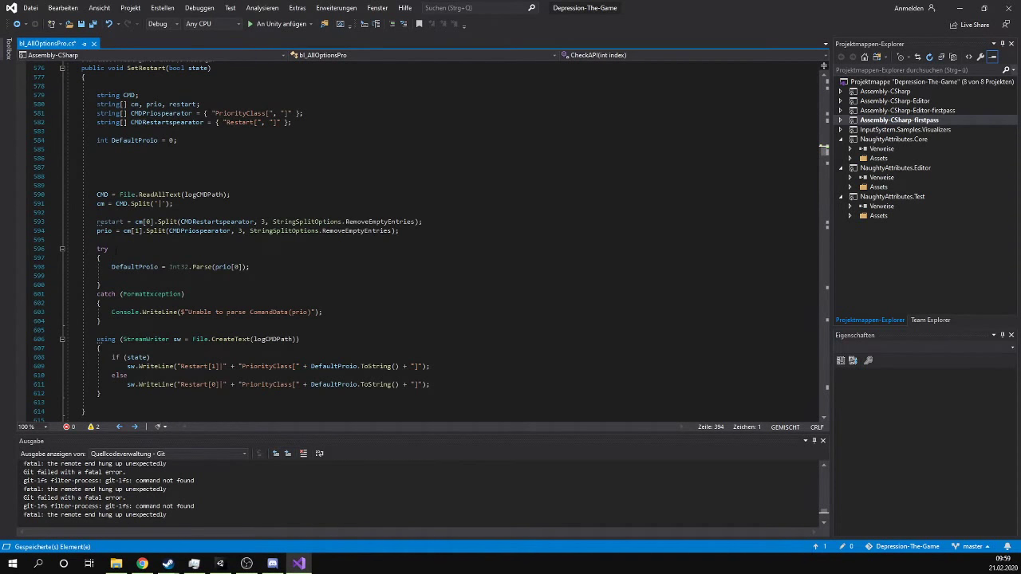
{"action": "scroll", "coordinate": [117, 249], "scroll_direction": "down", "scroll_amount": 2}
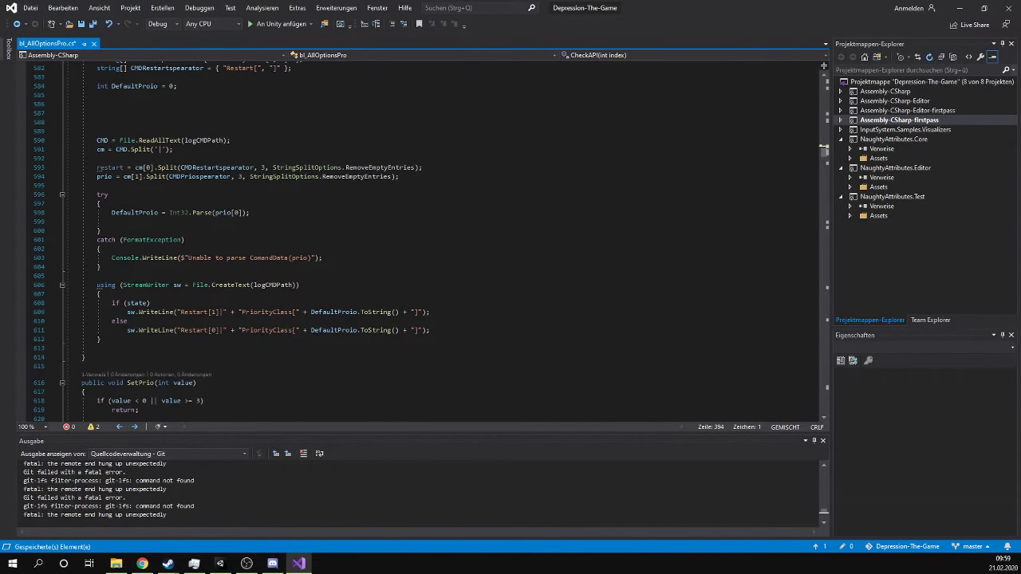
{"action": "scroll", "coordinate": [228, 239], "scroll_direction": "up", "scroll_amount": 2}
{"action": "scroll", "coordinate": [85, 120], "scroll_direction": "up", "scroll_amount": 3}
{"action": "scroll", "coordinate": [85, 120], "scroll_direction": "up", "scroll_amount": 4}
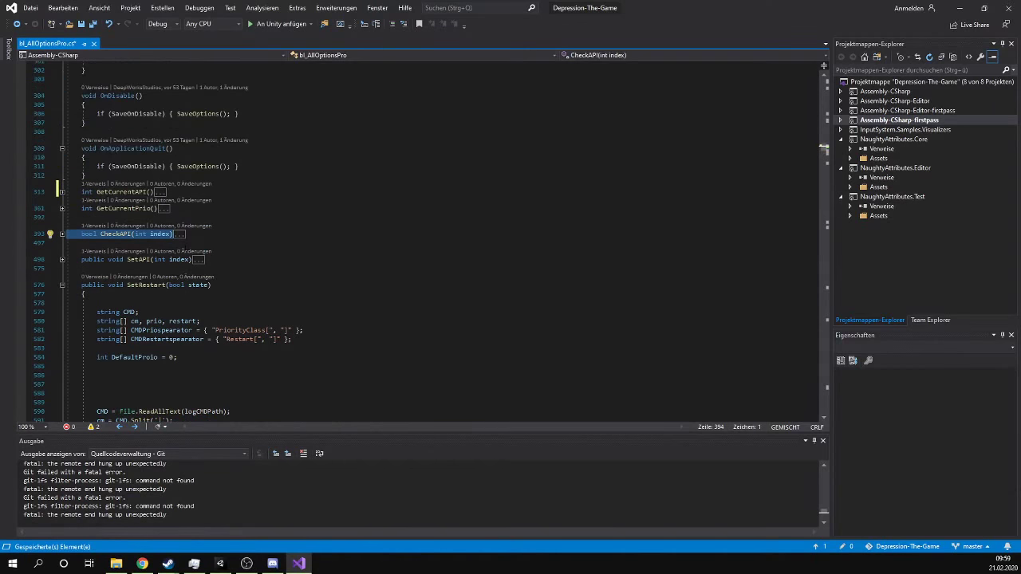
{"action": "scroll", "coordinate": [85, 119], "scroll_direction": "down", "scroll_amount": 3}
{"action": "scroll", "coordinate": [85, 120], "scroll_direction": "down", "scroll_amount": 1}
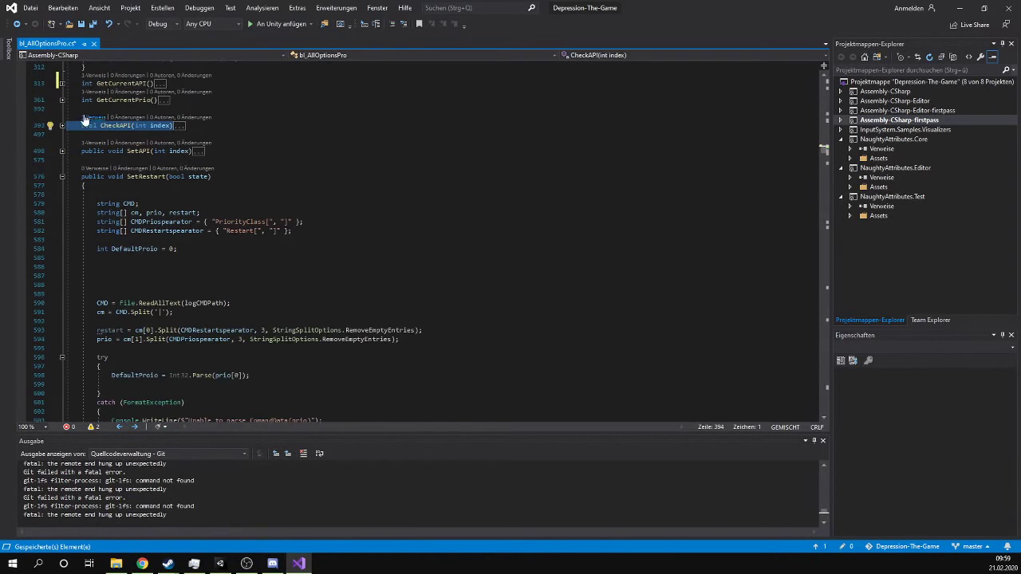
Copy GetCurrentAPI's try/catch into GetCurrentPrio, swapping in the CMD file-read line.
{"action": "left_click", "coordinate": [61, 83]}
{"action": "left_click_drag", "start_coordinate": [89, 165], "coordinate": [101, 264]}
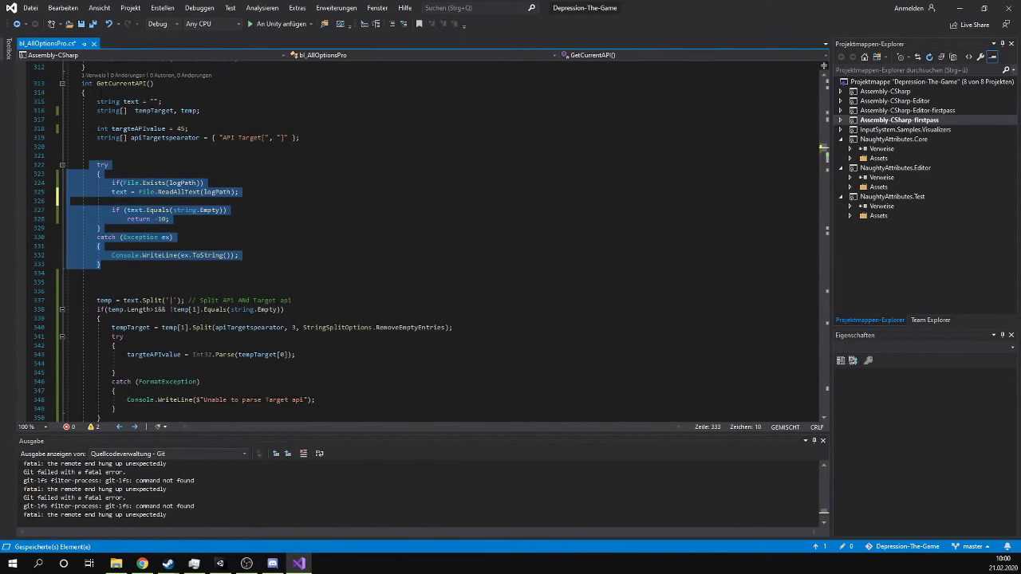
{"action": "key", "text": "ctrl+m"}
{"action": "key", "text": "ctrl+m"}
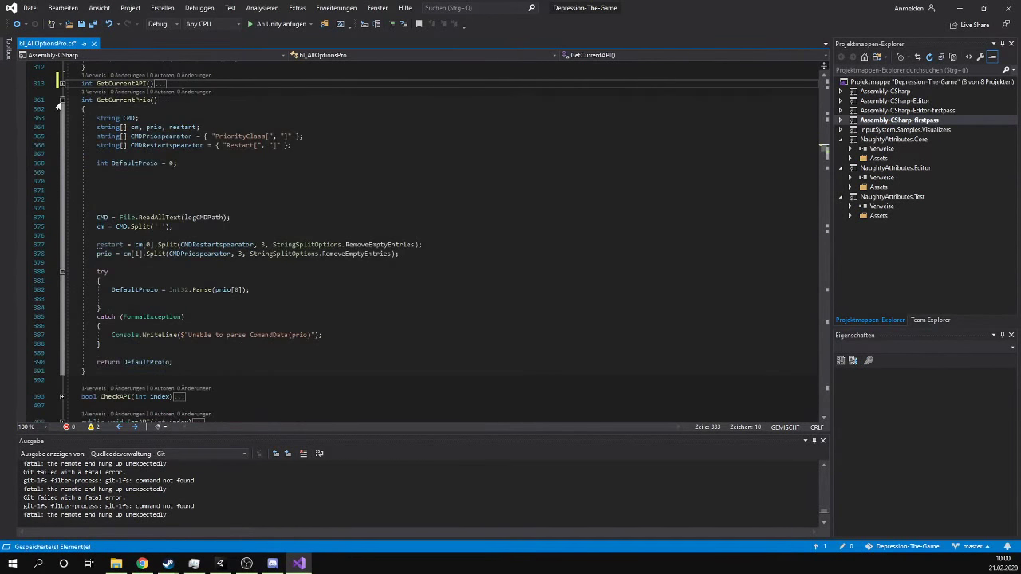
{"action": "left_click", "coordinate": [100, 190]}
{"action": "type", "text": "try         {             if (File.Exists(logPath))                 text = File.ReadAllText(logPath);              if (text.Equals(string.Empty))                 return -10;         }         catch (Exception ex)         {             Console.WriteLine(ex.ToString());         }"}
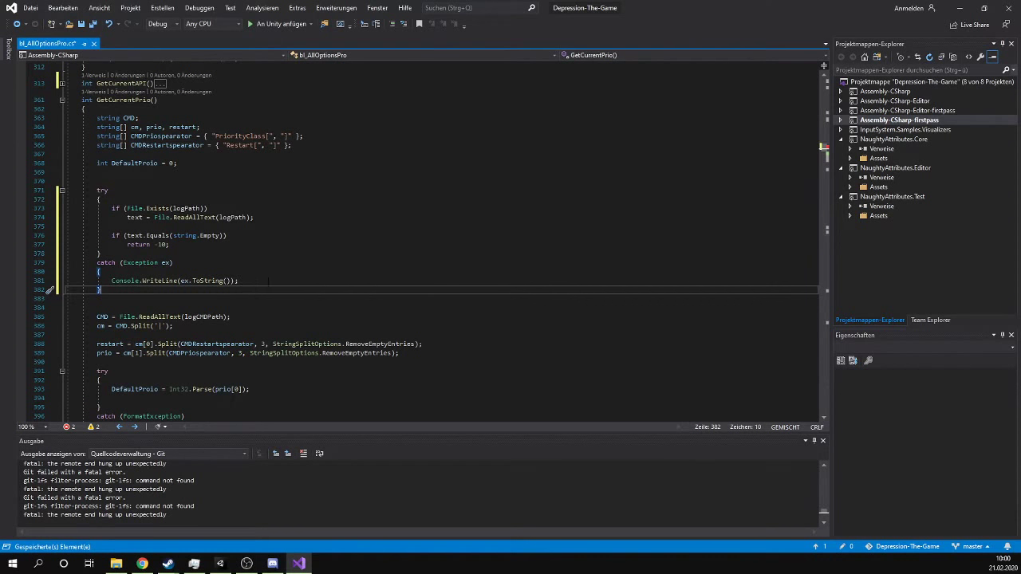
{"action": "left_click_drag", "start_coordinate": [269, 280], "coordinate": [148, 272]}
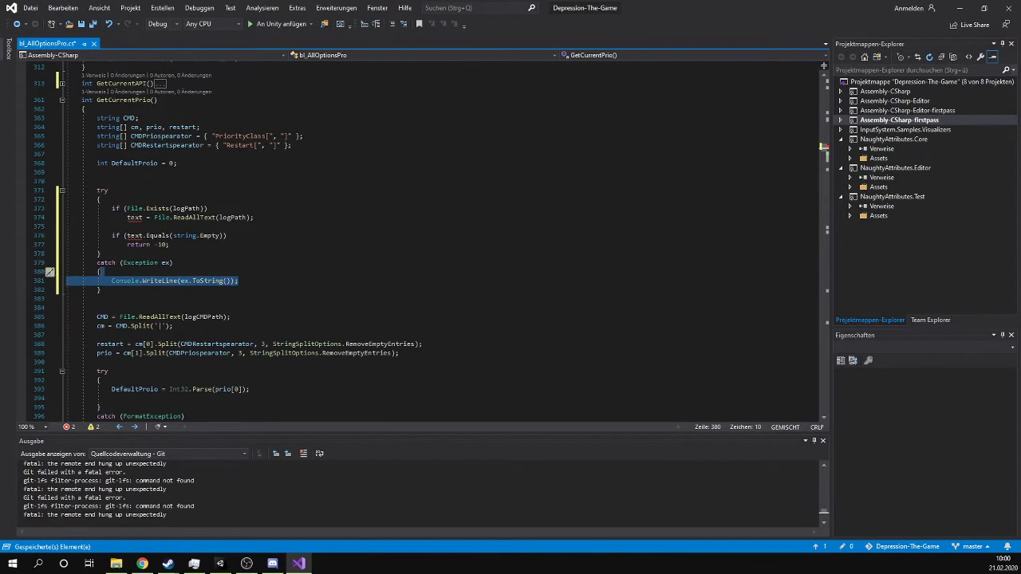
{"action": "left_click_drag", "start_coordinate": [230, 316], "coordinate": [96, 317]}
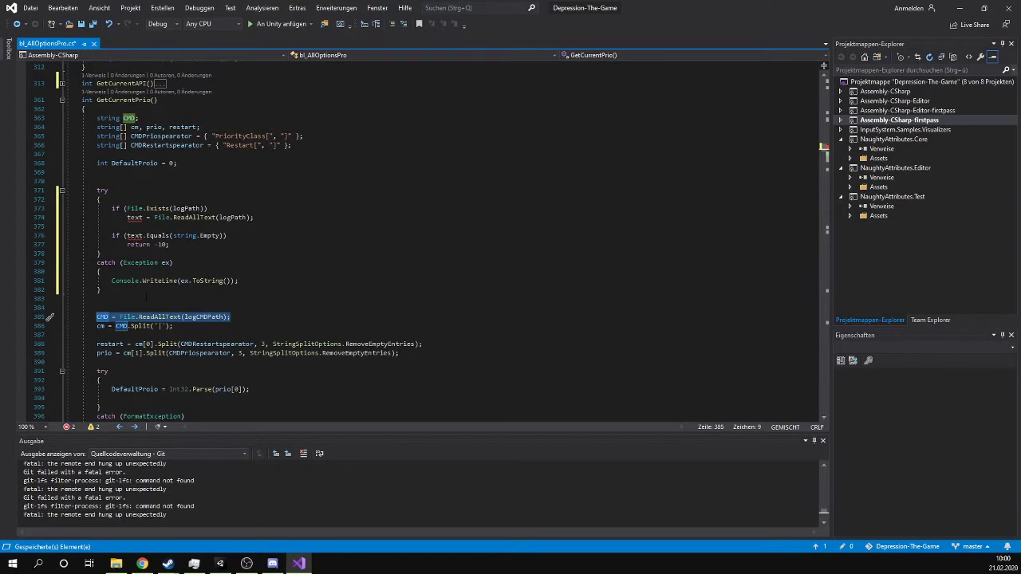
{"action": "key", "text": "ctrl+x"}
{"action": "left_click_drag", "start_coordinate": [126, 217], "coordinate": [256, 217]}
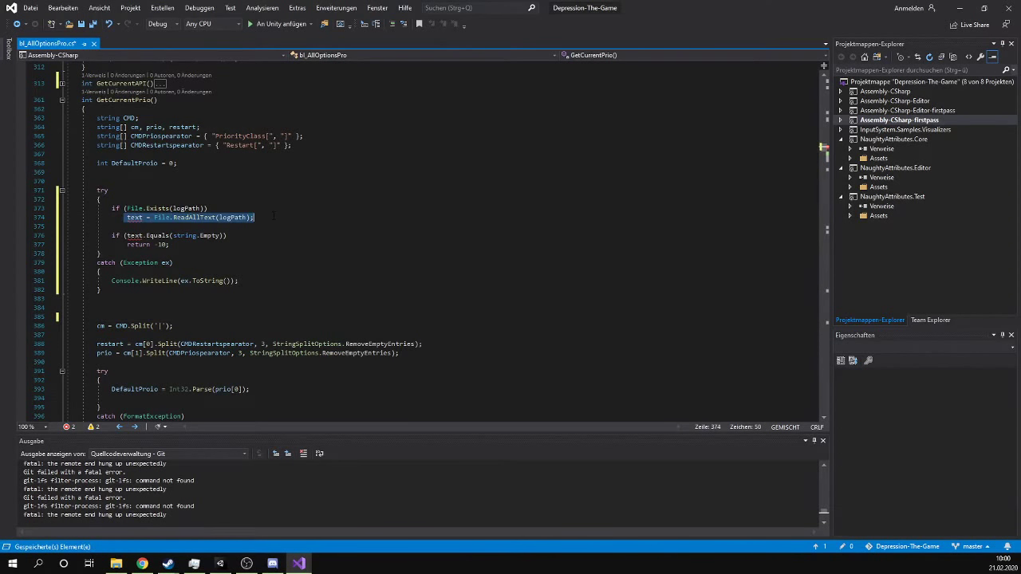
{"action": "key", "text": "ctrl+v"}
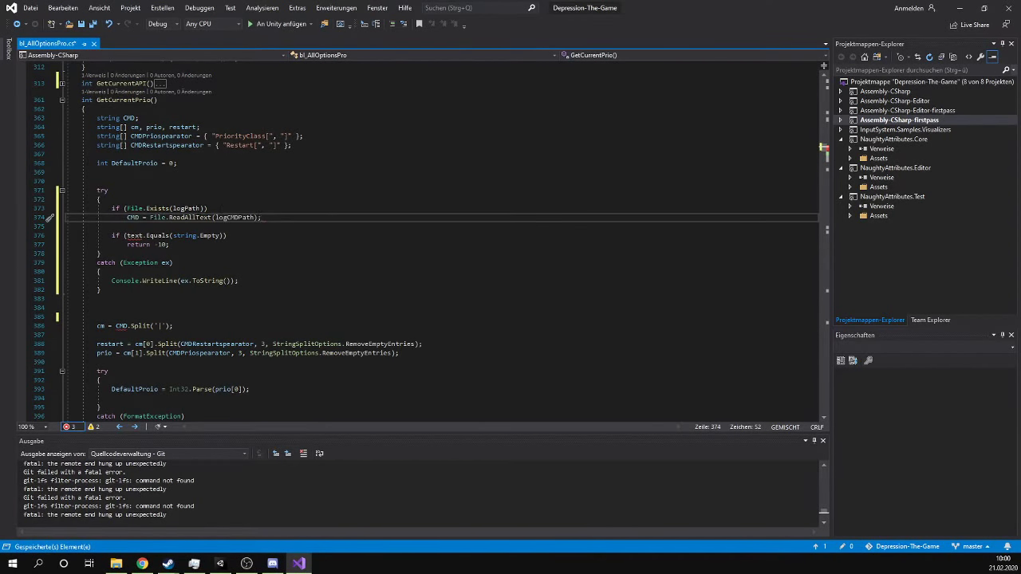
Change the pasted checks to File.Exists(logCMDPath) and CMD.Equals(string.Empty).
{"action": "double_click", "coordinate": [237, 220]}
{"action": "key", "text": "ctrl+c"}
{"action": "double_click", "coordinate": [186, 208]}
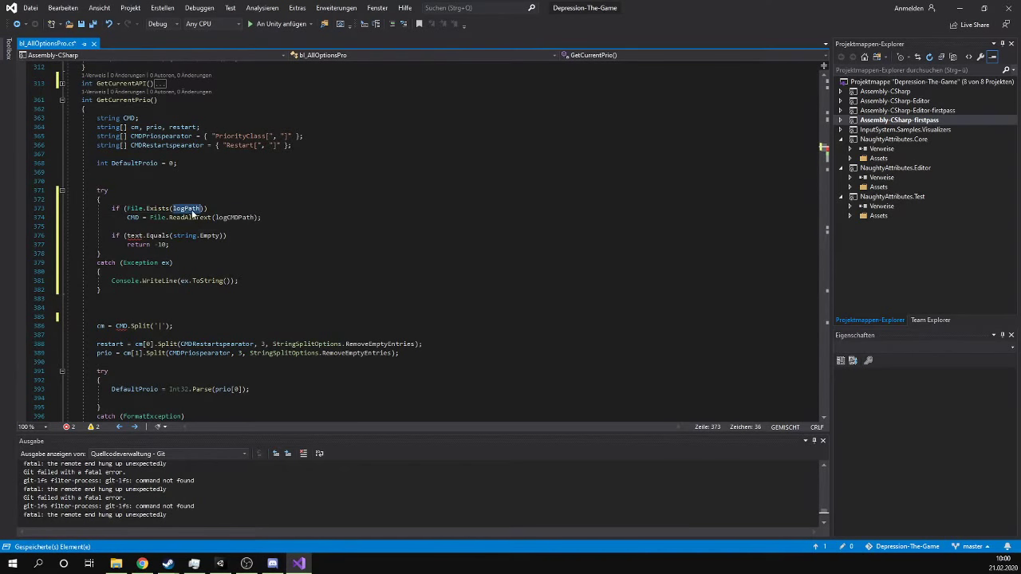
{"action": "key", "text": "ctrl+v"}
{"action": "double_click", "coordinate": [132, 217]}
{"action": "key", "text": "ctrl+c"}
{"action": "double_click", "coordinate": [133, 235]}
{"action": "key", "text": "ctrl+v"}
Make the empty-string check return DefaultProio instead of -10.
{"action": "left_click", "coordinate": [100, 254]}
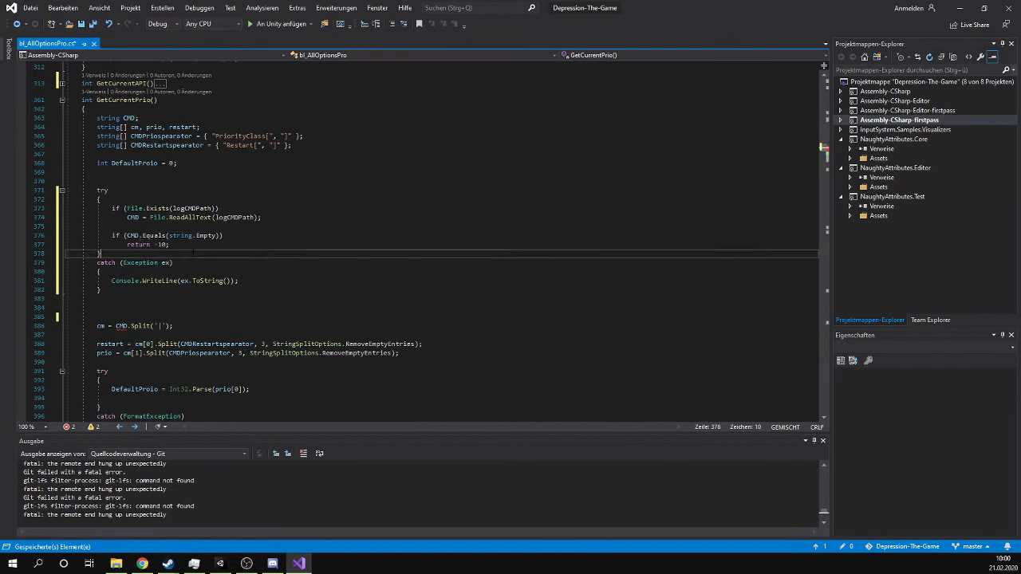
{"action": "scroll", "coordinate": [96, 236], "scroll_direction": "down", "scroll_amount": 2}
{"action": "scroll", "coordinate": [96, 235], "scroll_direction": "down", "scroll_amount": 2}
{"action": "scroll", "coordinate": [96, 236], "scroll_direction": "up", "scroll_amount": 1}
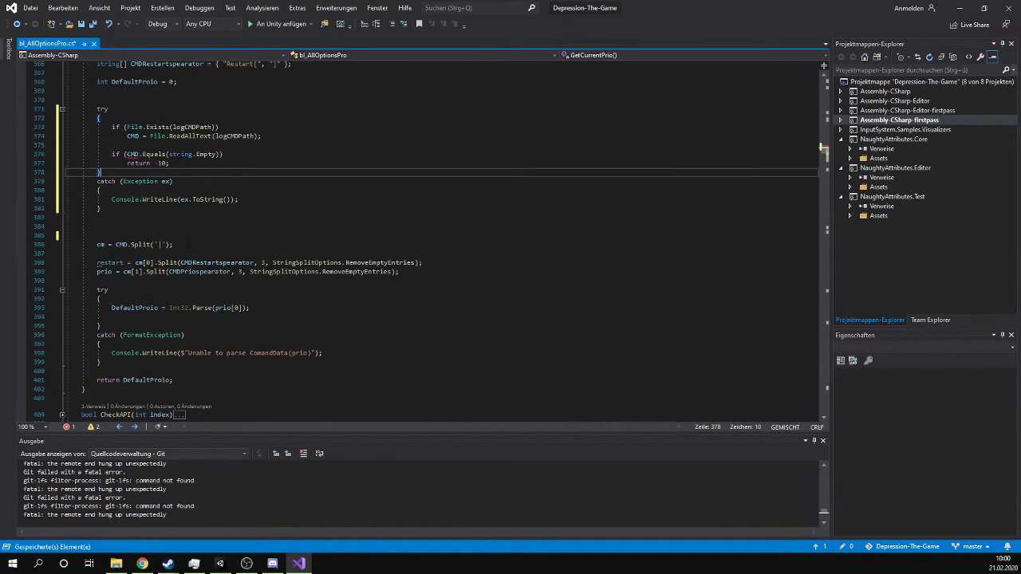
{"action": "scroll", "coordinate": [97, 236], "scroll_direction": "up", "scroll_amount": 1}
{"action": "scroll", "coordinate": [185, 244], "scroll_direction": "down", "scroll_amount": 1}
{"action": "scroll", "coordinate": [185, 244], "scroll_direction": "up", "scroll_amount": 2}
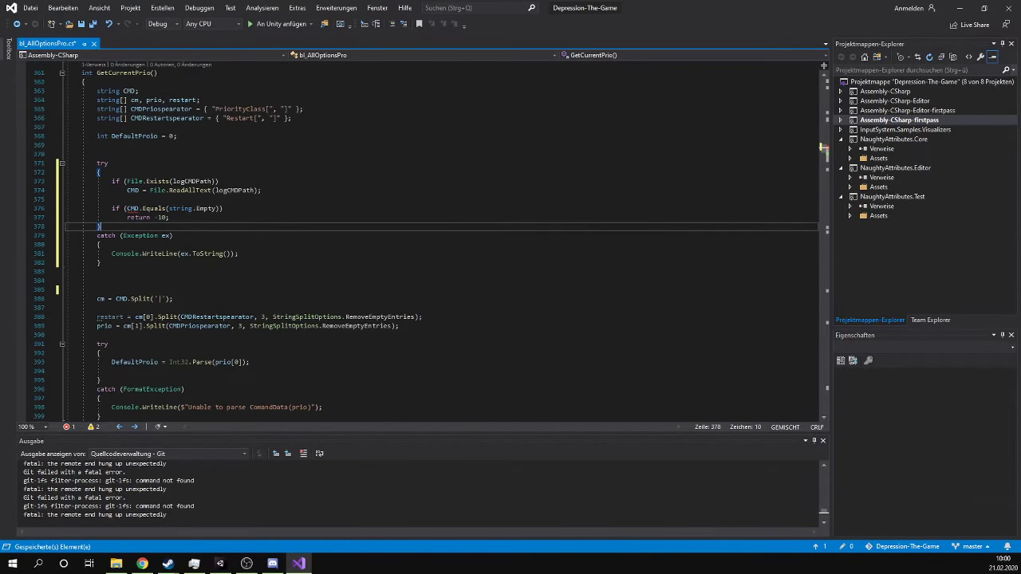
{"action": "scroll", "coordinate": [186, 244], "scroll_direction": "up", "scroll_amount": 1}
{"action": "left_click", "coordinate": [136, 162]}
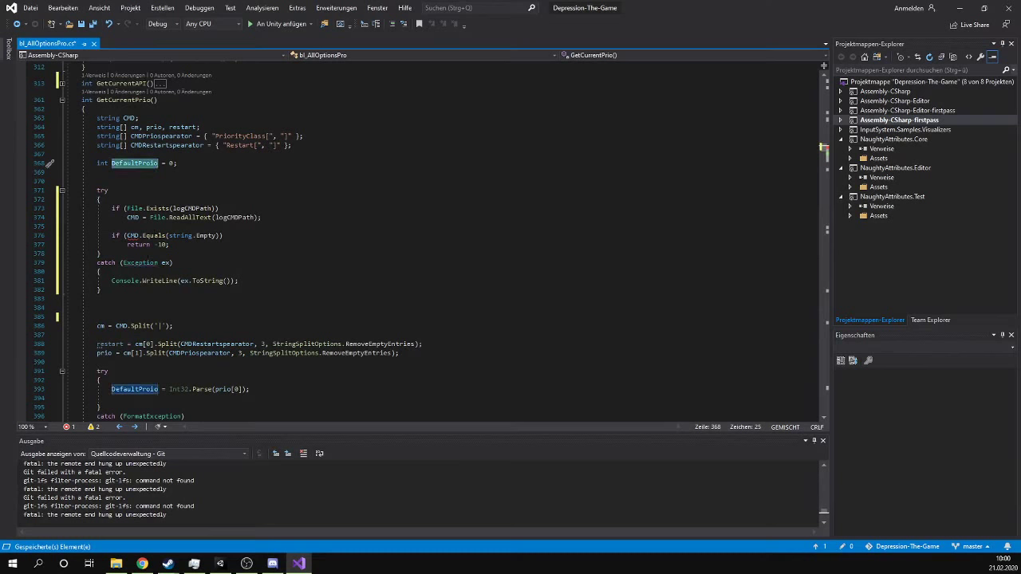
{"action": "double_click", "coordinate": [162, 245]}
{"action": "key", "text": "ctrl+v"}
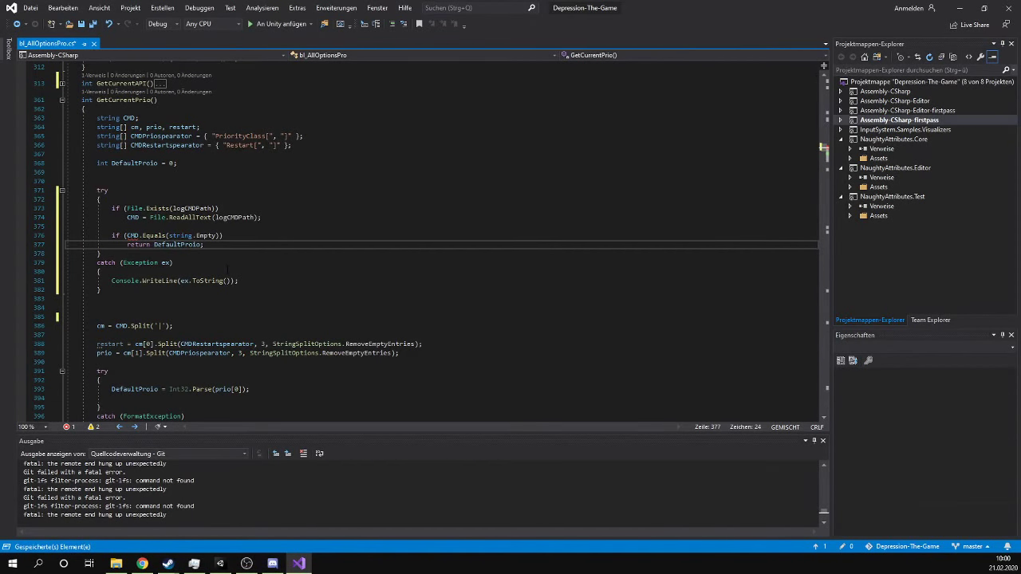
Initialize the CMD declaration to an empty string to clear the unassigned-variable warning.
{"action": "left_click", "coordinate": [128, 227]}
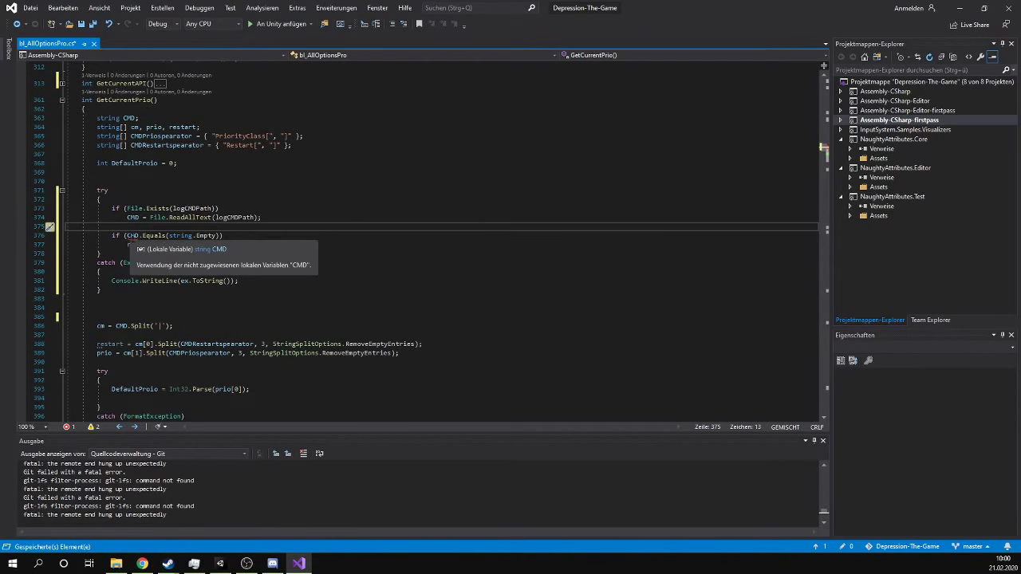
{"action": "left_click", "coordinate": [131, 236]}
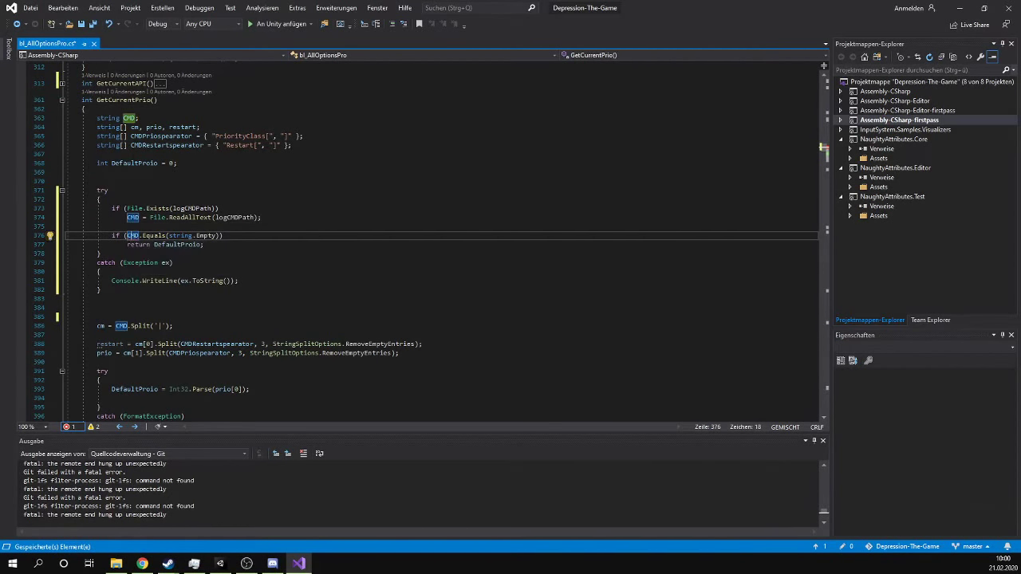
{"action": "left_click", "coordinate": [136, 118]}
{"action": "type", "text": "="}
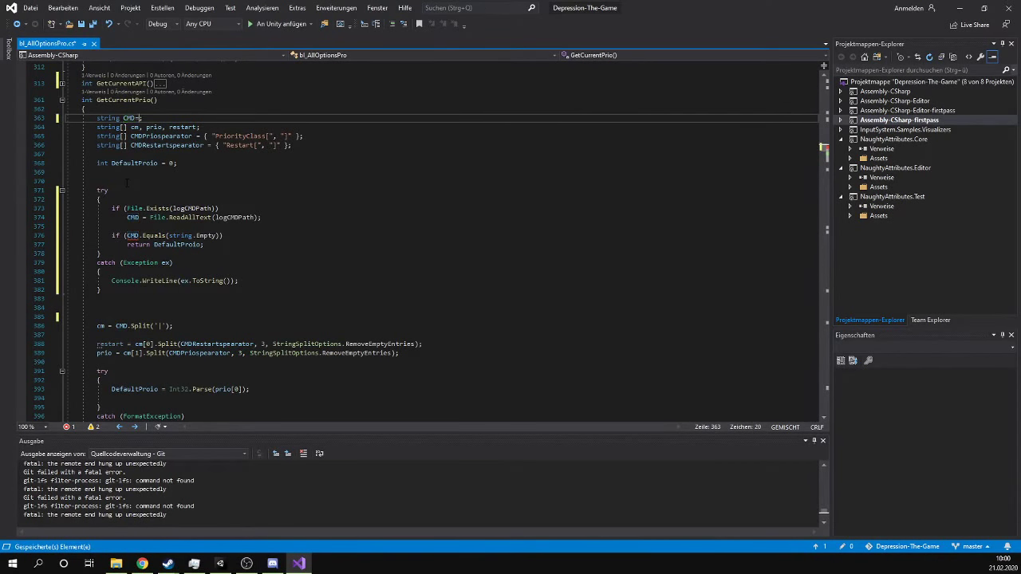
{"action": "type", "text": "\"\""}
{"action": "left_click", "coordinate": [111, 254]}
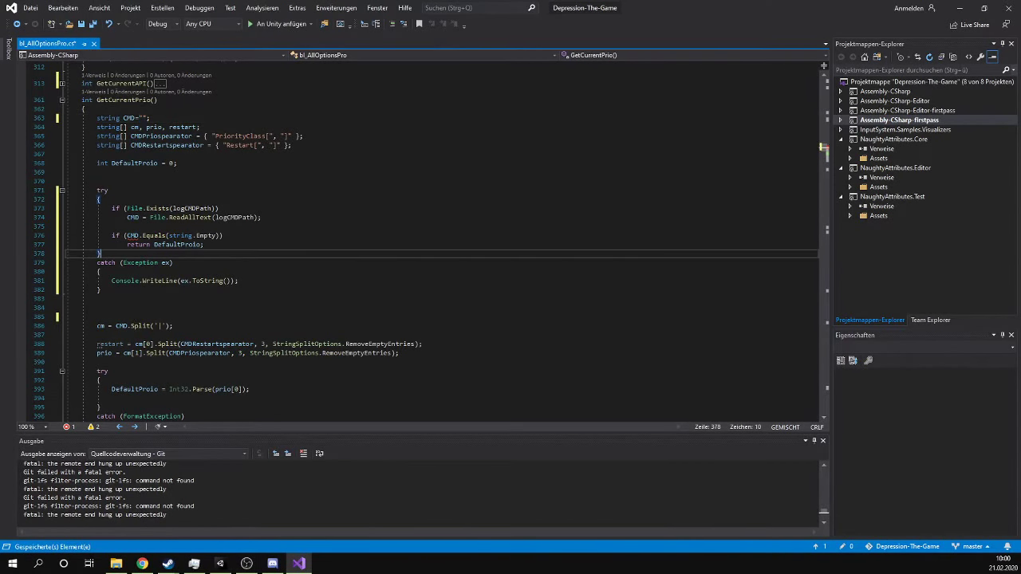
{"action": "scroll", "coordinate": [176, 299], "scroll_direction": "down", "scroll_amount": 1}
{"action": "scroll", "coordinate": [254, 264], "scroll_direction": "down", "scroll_amount": 2}
{"action": "scroll", "coordinate": [255, 263], "scroll_direction": "down", "scroll_amount": 2}
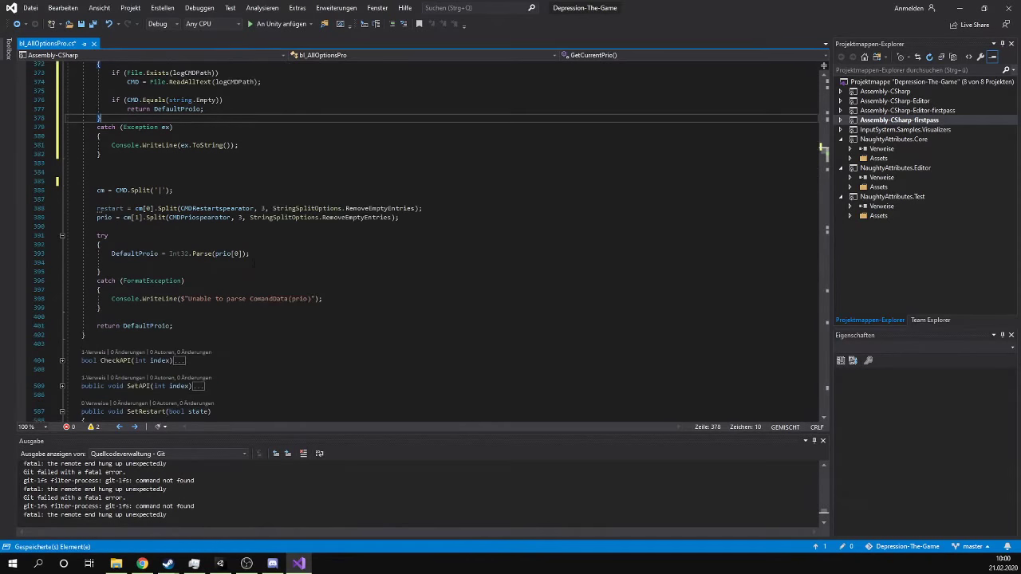
{"action": "scroll", "coordinate": [255, 263], "scroll_direction": "up", "scroll_amount": 3}
{"action": "scroll", "coordinate": [254, 263], "scroll_direction": "down", "scroll_amount": 1}
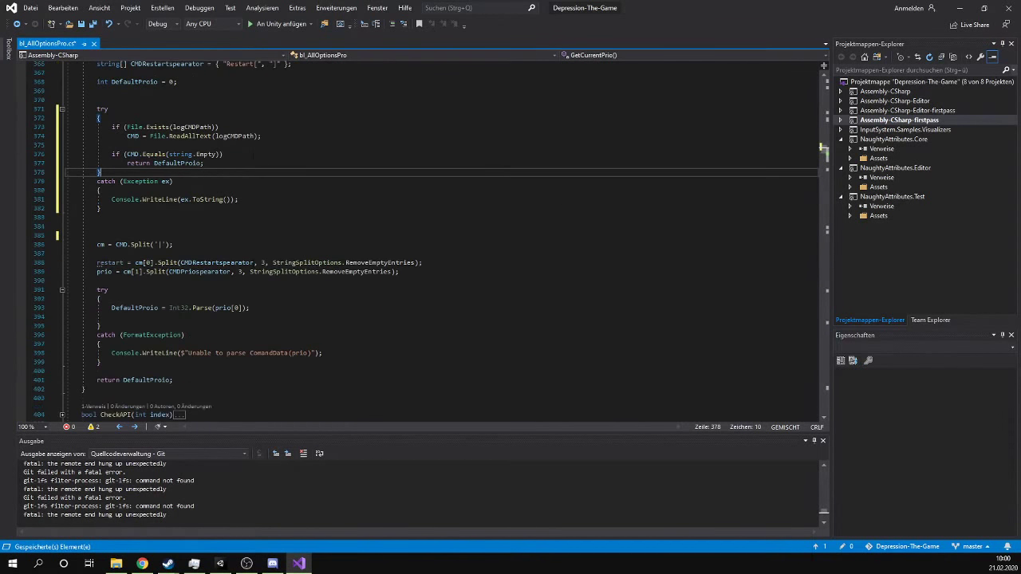
{"action": "left_click", "coordinate": [97, 262]}
Delete the 'restart = cm[0].Split(...)' line in GetCurrentPrio and again in SetRestart.
{"action": "key", "text": "shift+End"}
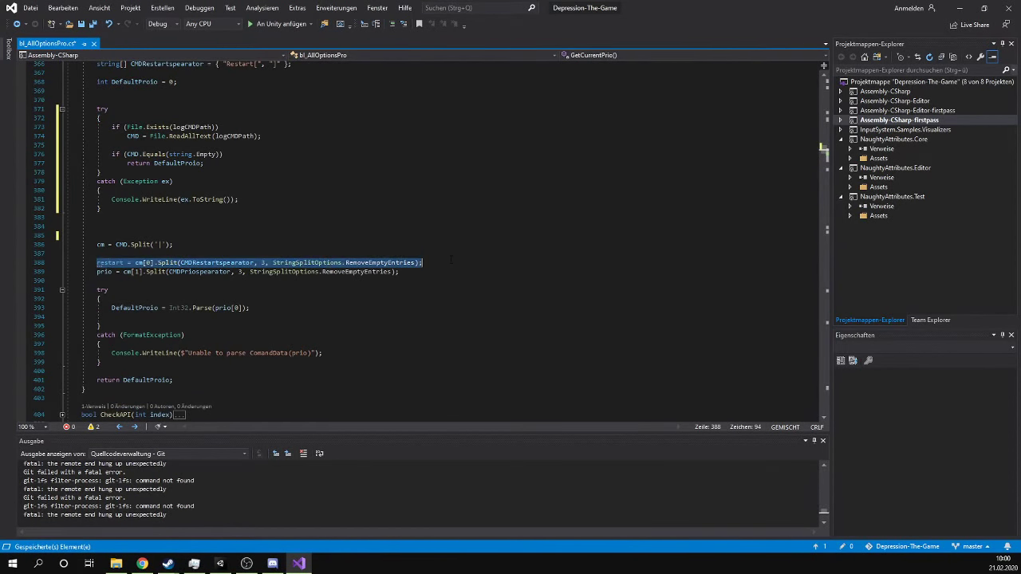
{"action": "key", "text": "Delete"}
{"action": "scroll", "coordinate": [136, 308], "scroll_direction": "up", "scroll_amount": 5}
{"action": "scroll", "coordinate": [428, 242], "scroll_direction": "down", "scroll_amount": 4}
{"action": "scroll", "coordinate": [428, 242], "scroll_direction": "down", "scroll_amount": 4}
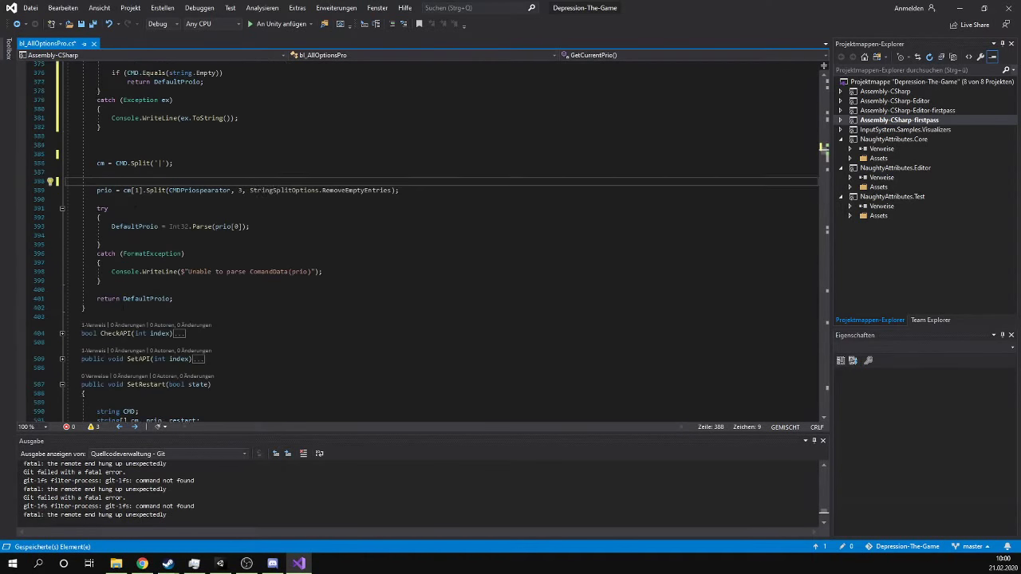
{"action": "scroll", "coordinate": [429, 242], "scroll_direction": "down", "scroll_amount": 1}
{"action": "scroll", "coordinate": [429, 242], "scroll_direction": "down", "scroll_amount": 1}
{"action": "scroll", "coordinate": [428, 242], "scroll_direction": "down", "scroll_amount": 2}
{"action": "scroll", "coordinate": [428, 242], "scroll_direction": "down", "scroll_amount": 1}
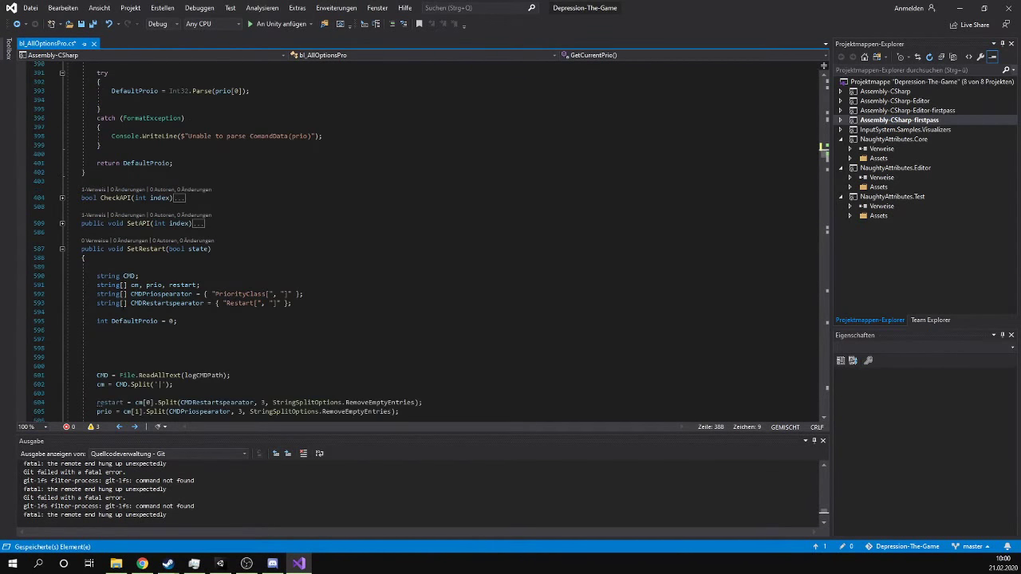
{"action": "scroll", "coordinate": [428, 242], "scroll_direction": "down", "scroll_amount": 2}
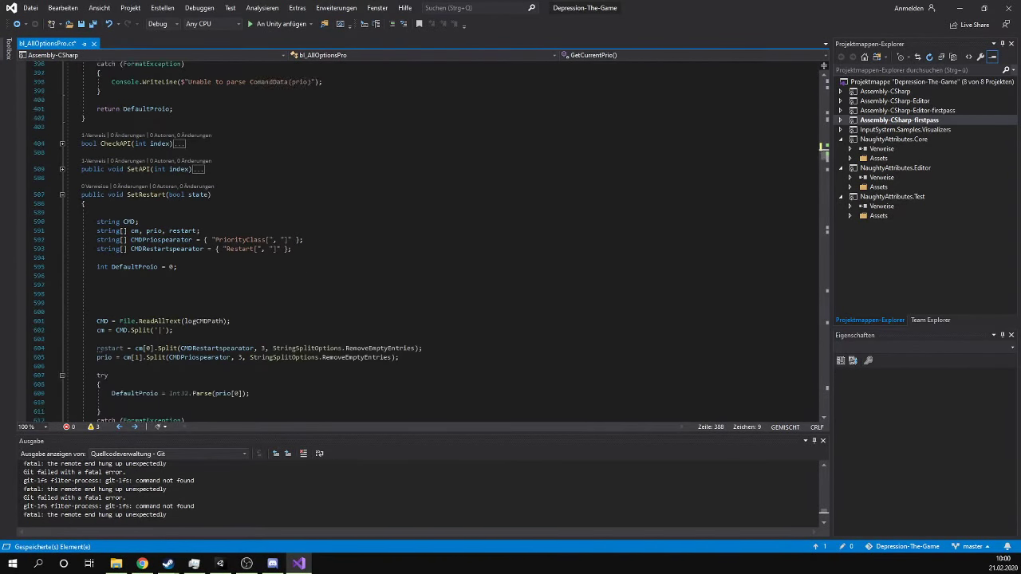
{"action": "scroll", "coordinate": [428, 242], "scroll_direction": "down", "scroll_amount": 1}
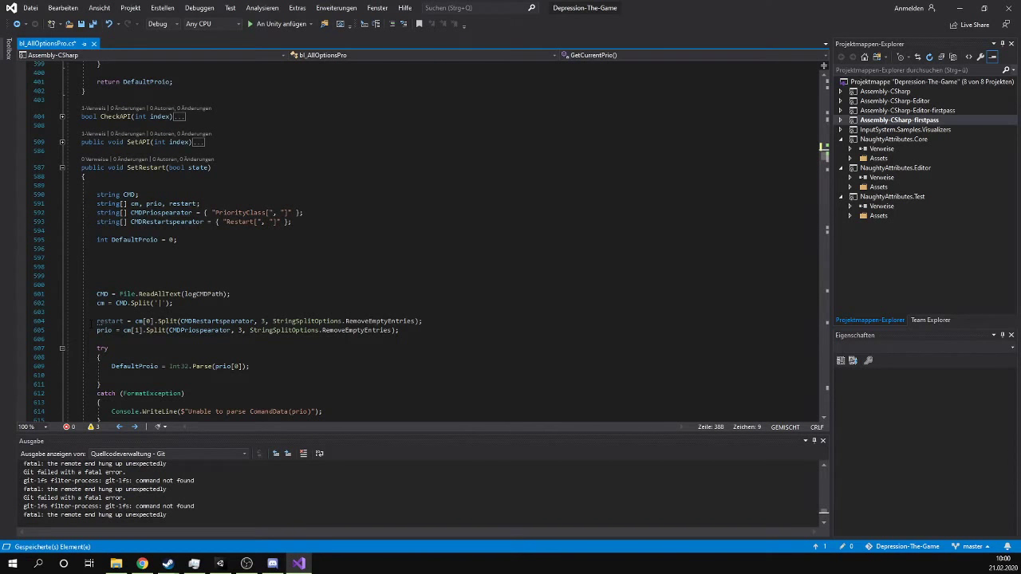
{"action": "scroll", "coordinate": [428, 242], "scroll_direction": "down", "scroll_amount": 4}
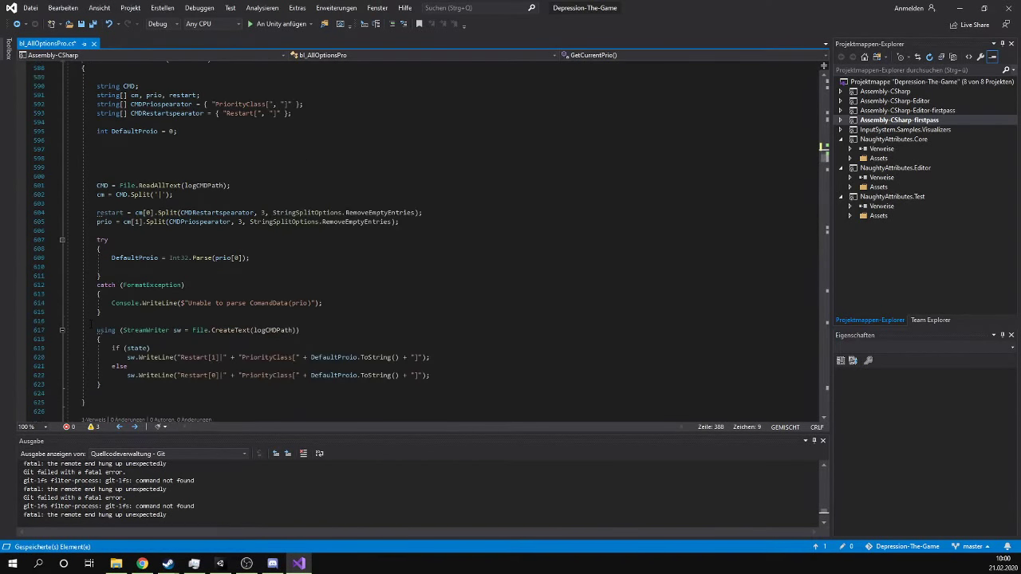
{"action": "scroll", "coordinate": [428, 242], "scroll_direction": "down", "scroll_amount": 2}
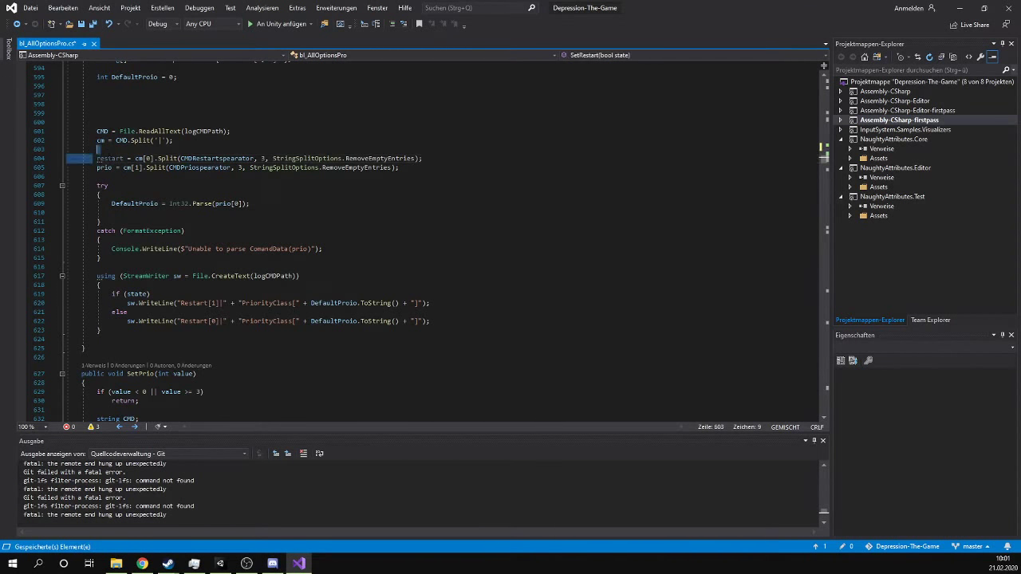
{"action": "left_click_drag", "start_coordinate": [97, 158], "coordinate": [423, 158]}
{"action": "key", "text": "BackSpace"}
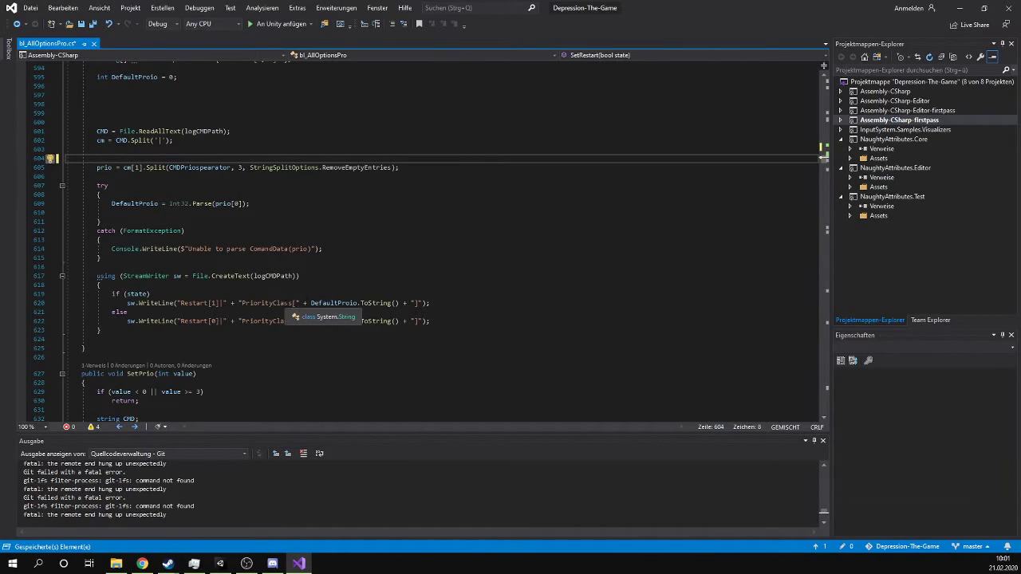
Check where DefaultProio is used in SetRestart.
{"action": "scroll", "coordinate": [293, 304], "scroll_direction": "up", "scroll_amount": 1}
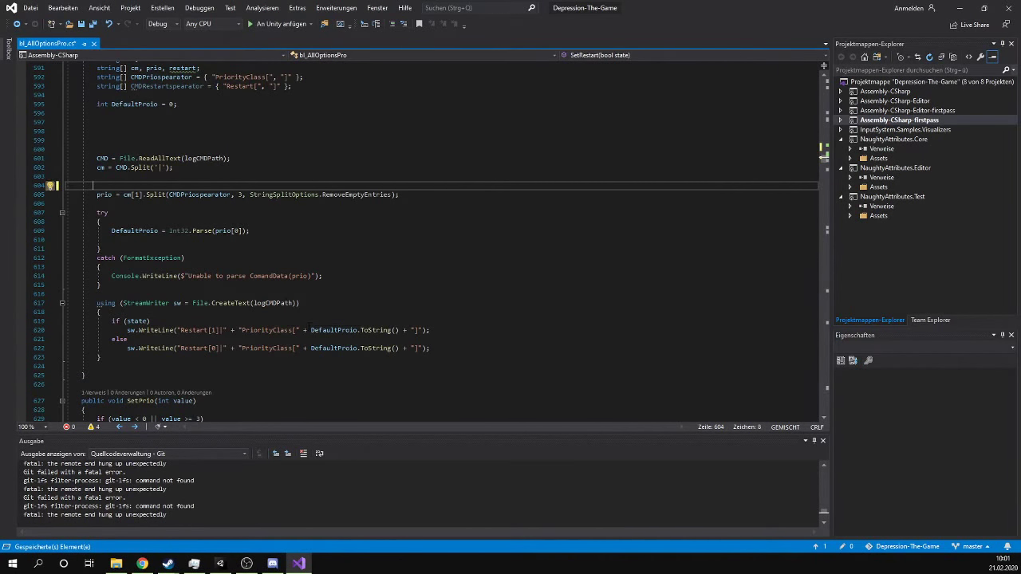
{"action": "left_click", "coordinate": [341, 330]}
{"action": "scroll", "coordinate": [341, 330], "scroll_direction": "up", "scroll_amount": 3}
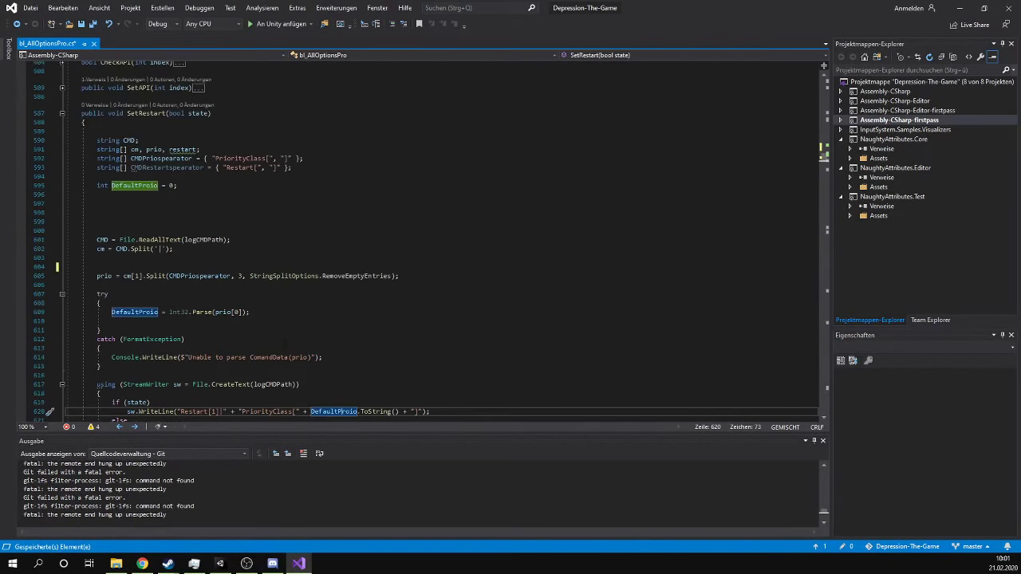
{"action": "scroll", "coordinate": [285, 340], "scroll_direction": "down", "scroll_amount": 1}
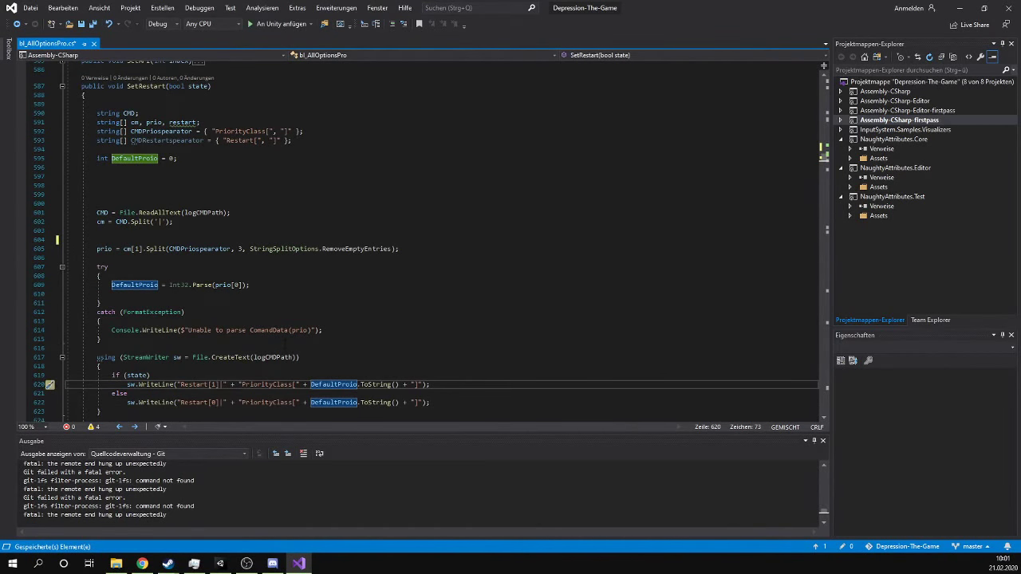
{"action": "scroll", "coordinate": [285, 340], "scroll_direction": "up", "scroll_amount": 2}
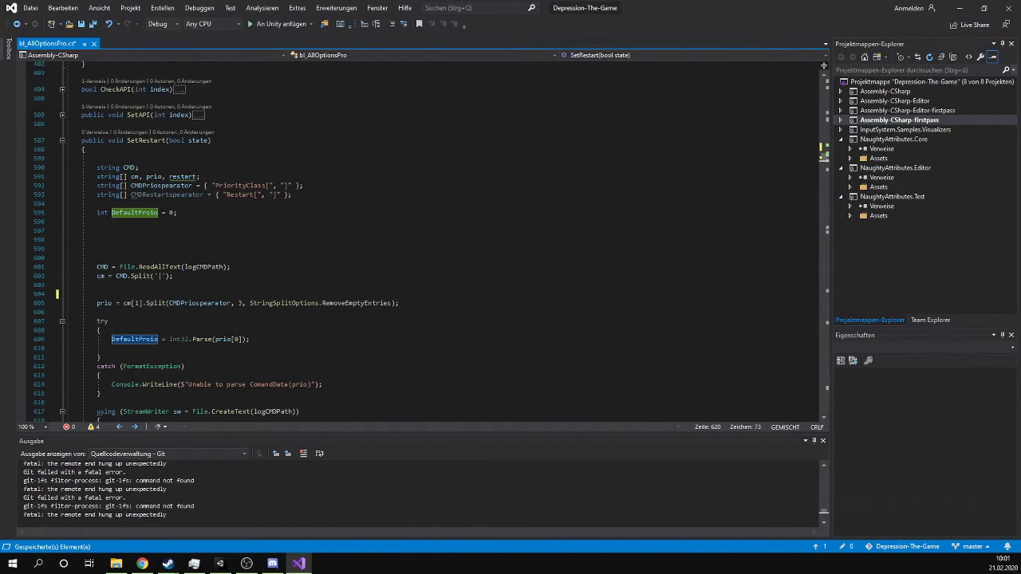
{"action": "scroll", "coordinate": [285, 340], "scroll_direction": "up", "scroll_amount": 5}
{"action": "scroll", "coordinate": [285, 340], "scroll_direction": "up", "scroll_amount": 5}
Paste GetCurrentPrio's File.Exists try/catch into SetRestart and delete the old ReadAllText line.
{"action": "scroll", "coordinate": [284, 340], "scroll_direction": "up", "scroll_amount": 2}
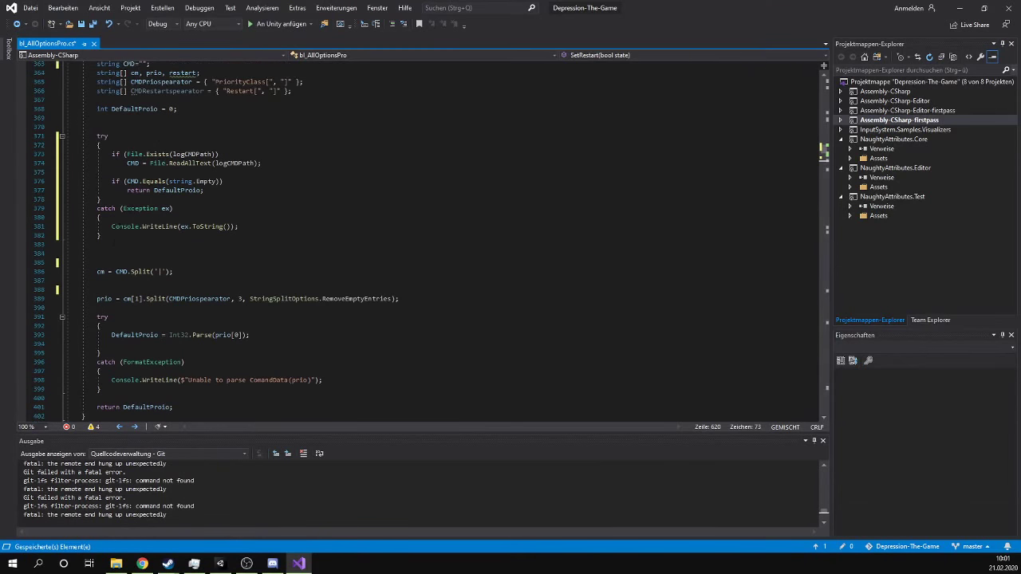
{"action": "left_click_drag", "start_coordinate": [101, 235], "coordinate": [85, 136]}
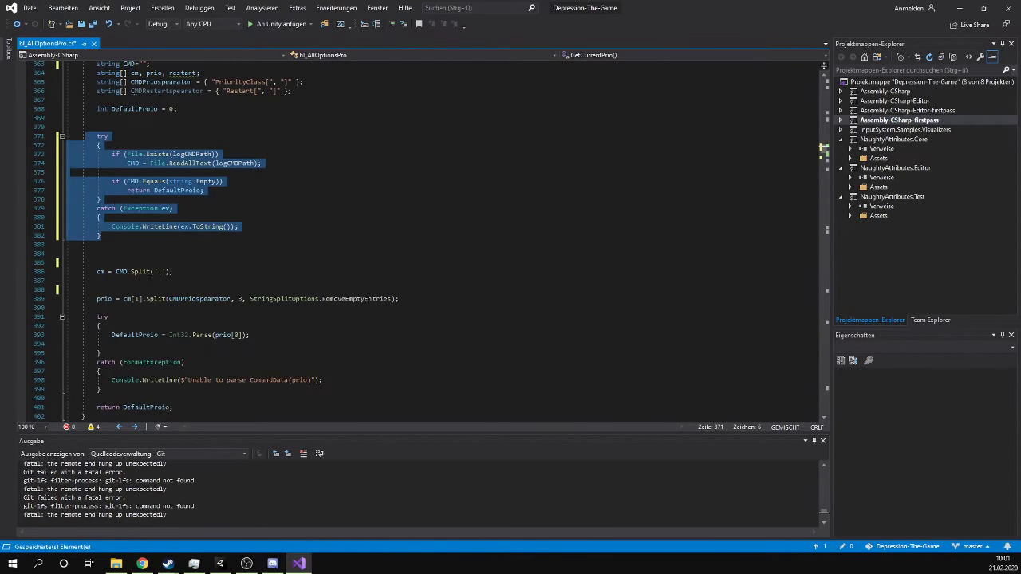
{"action": "scroll", "coordinate": [86, 136], "scroll_direction": "down", "scroll_amount": 8}
{"action": "scroll", "coordinate": [85, 136], "scroll_direction": "down", "scroll_amount": 3}
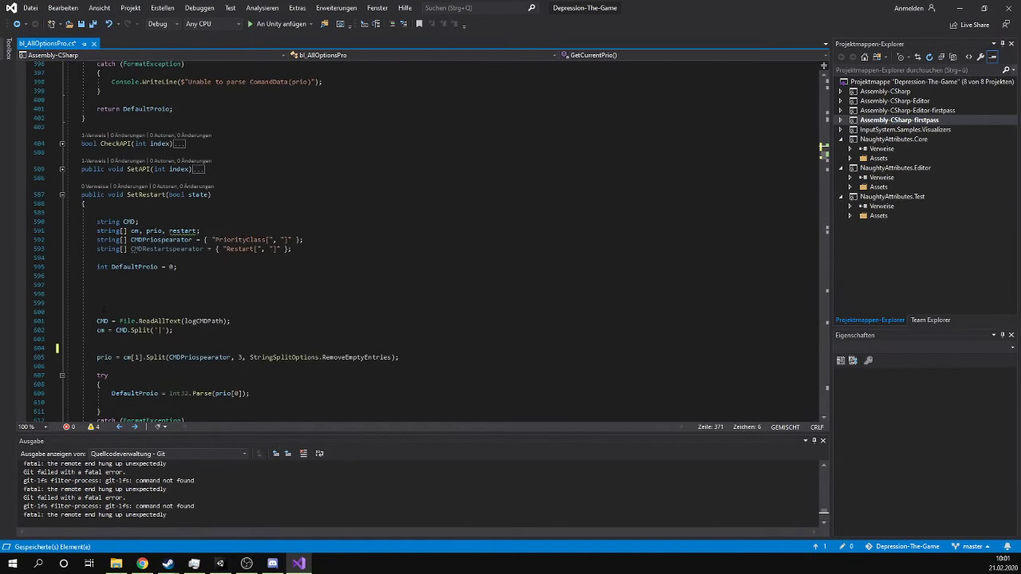
{"action": "left_click", "coordinate": [104, 303]}
{"action": "type", "text": "try         {             if (File.Exists(logCMDPath))                 CMD = File.ReadAllText(logCMDPath);              if (CMD.Equals(string.Empty))                 return DefaultProio;         }         catch (Exception ex)         {             Console.WriteLine(ex.ToString());         }"}
{"action": "scroll", "coordinate": [104, 306], "scroll_direction": "down", "scroll_amount": 1}
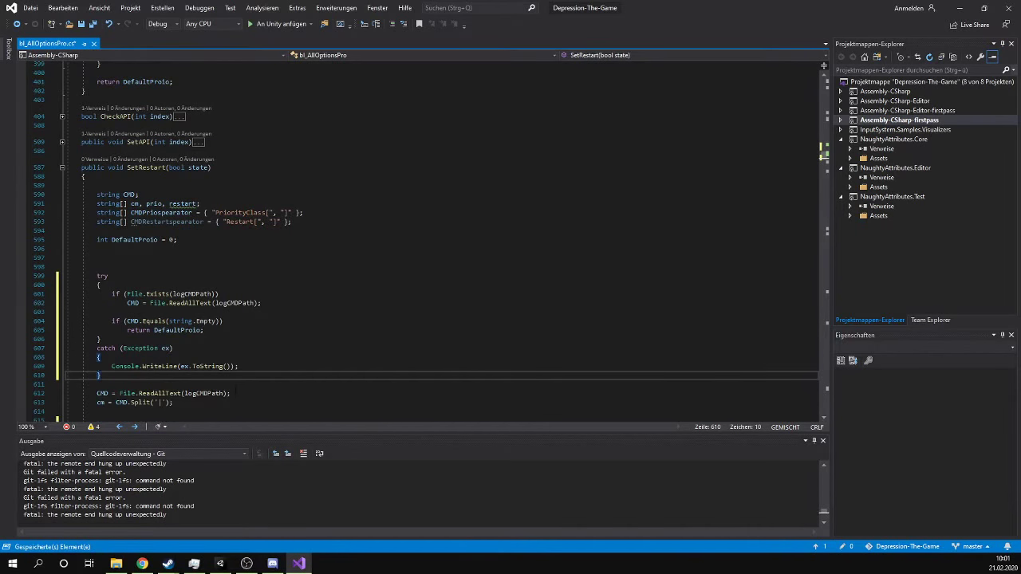
{"action": "left_click_drag", "start_coordinate": [234, 393], "coordinate": [94, 394]}
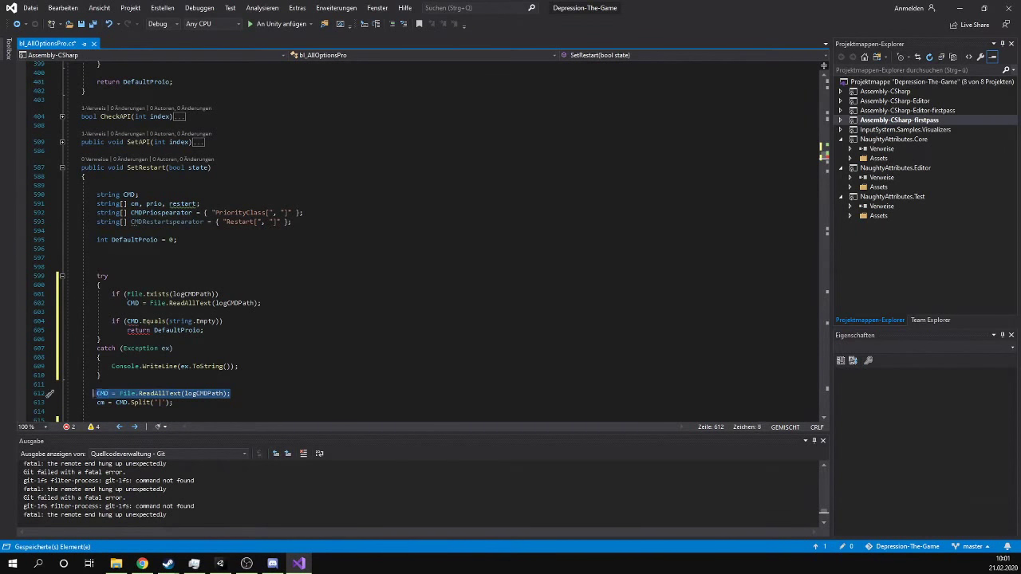
{"action": "key", "text": "Delete"}
Initialise CMD as an empty string ("") in SetRestart and save the script.
{"action": "left_click", "coordinate": [135, 194]}
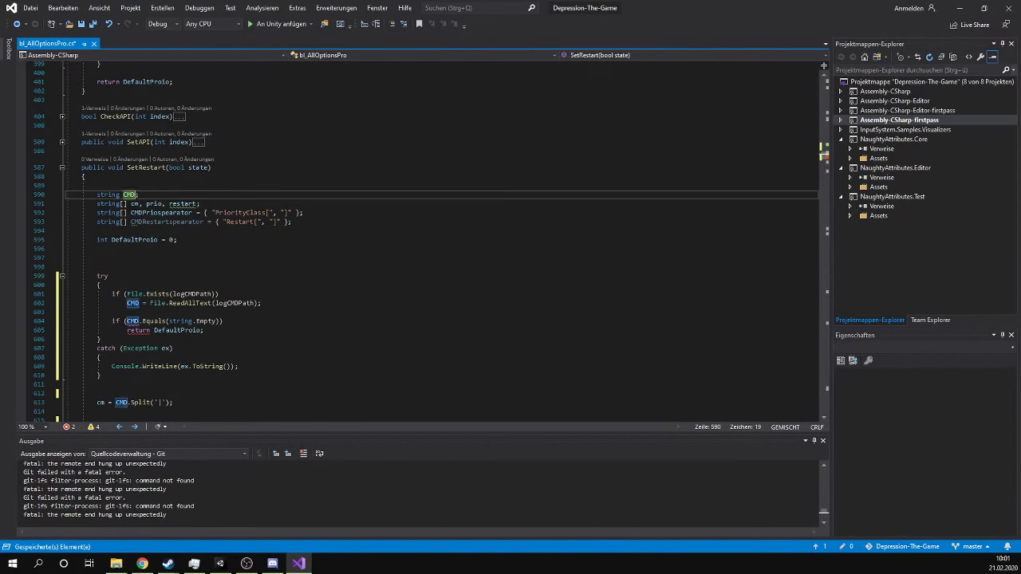
{"action": "type", "text": "=\""}
{"action": "scroll", "coordinate": [427, 239], "scroll_direction": "down", "scroll_amount": 4}
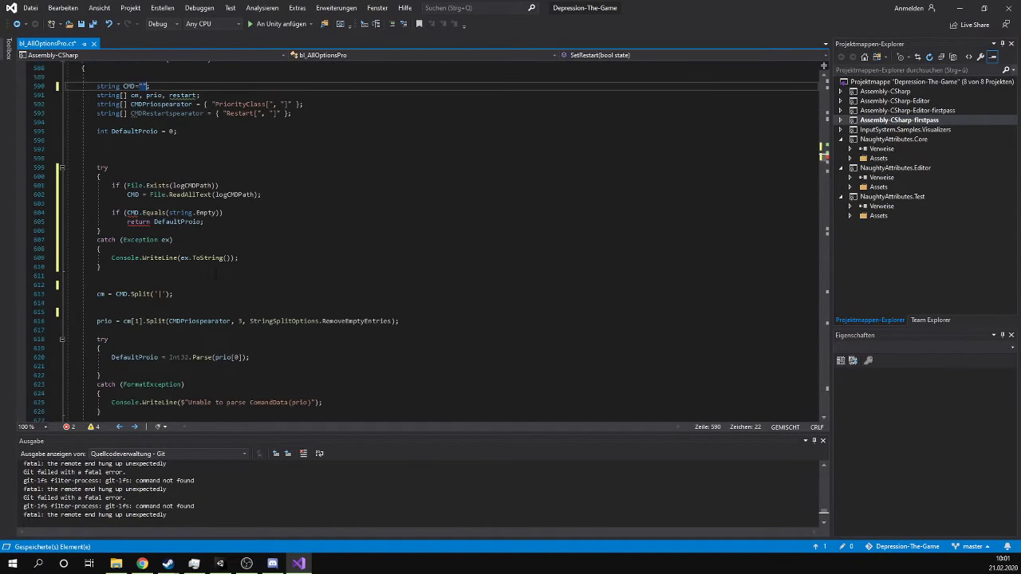
{"action": "left_click", "coordinate": [83, 25]}
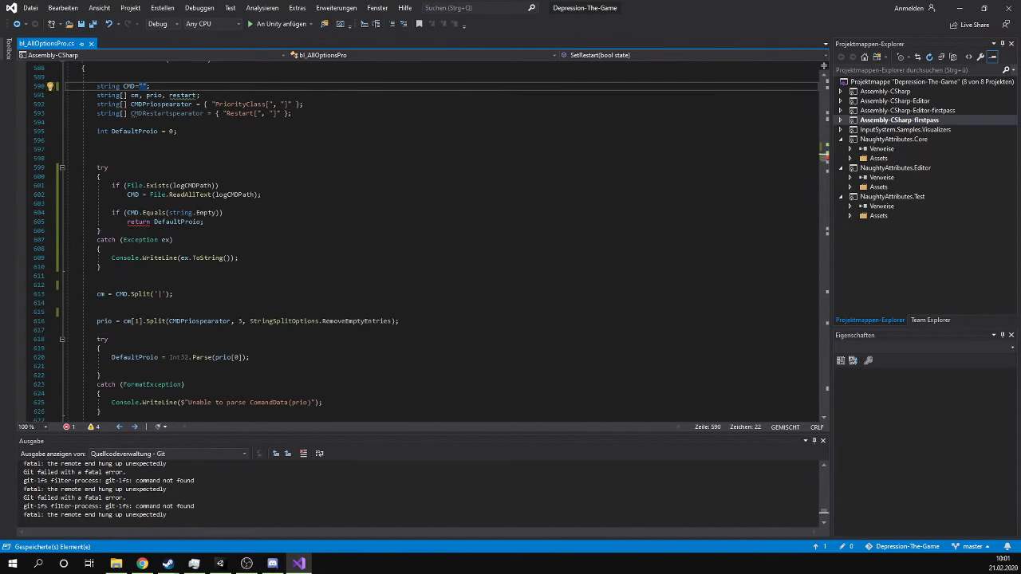
Remove DefaultProio from the empty-check return, then delete the whole empty-string check and save all.
{"action": "scroll", "coordinate": [163, 230], "scroll_direction": "down", "scroll_amount": 3}
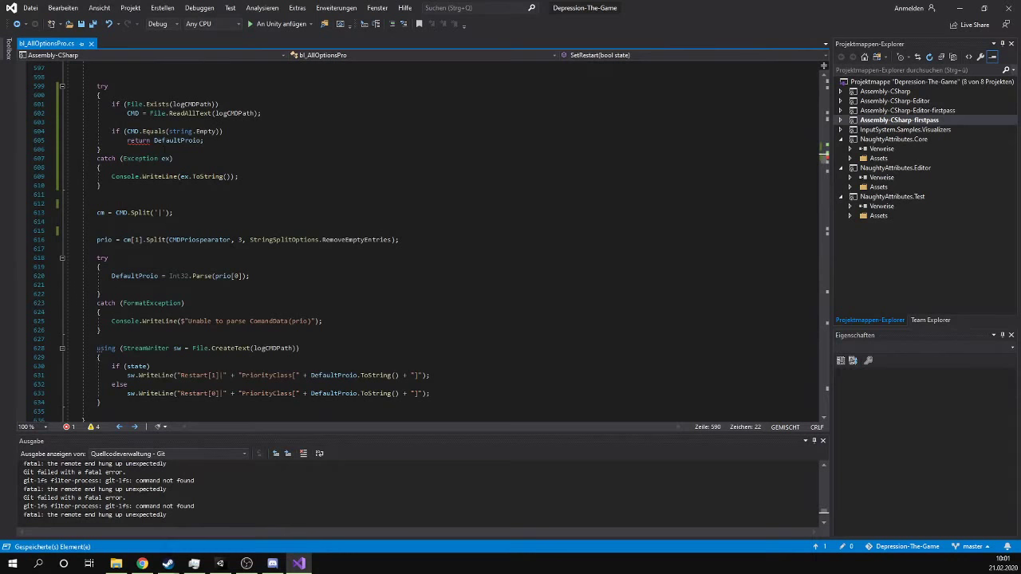
{"action": "double_click", "coordinate": [178, 140]}
{"action": "key", "text": "BackSpace"}
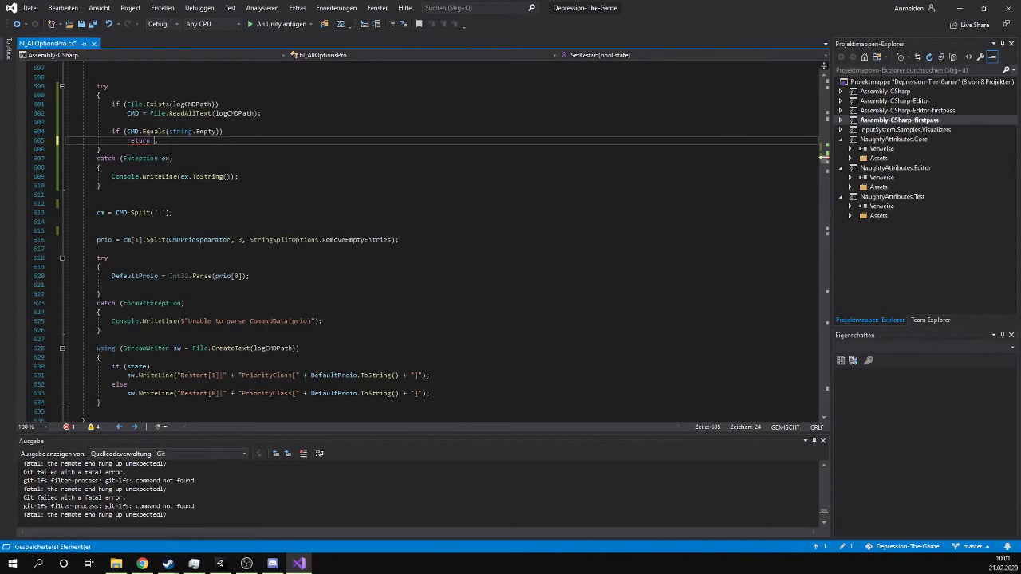
{"action": "type", "text": ";"}
{"action": "scroll", "coordinate": [101, 195], "scroll_direction": "up", "scroll_amount": 1}
{"action": "left_click", "coordinate": [101, 194]}
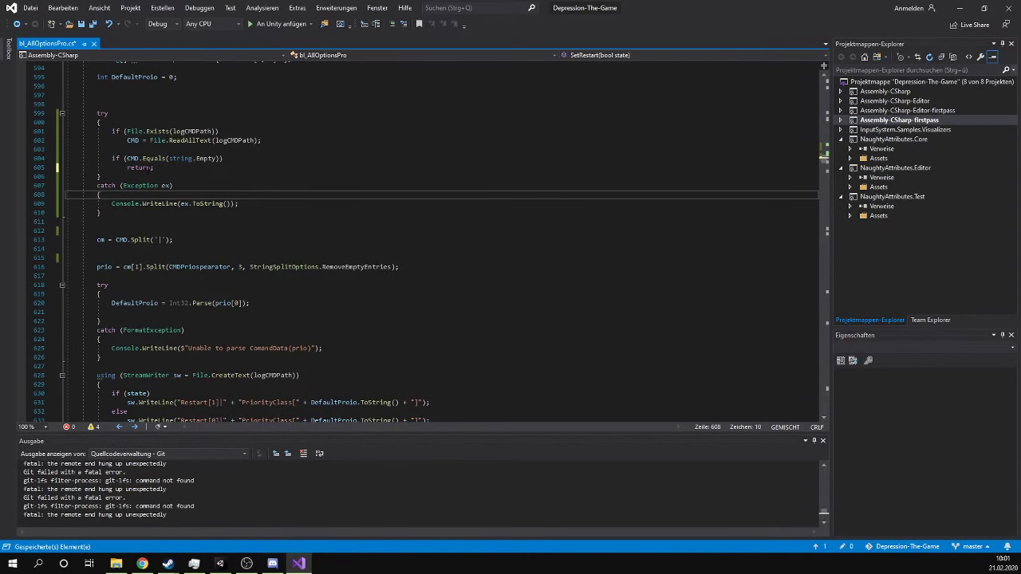
{"action": "scroll", "coordinate": [164, 200], "scroll_direction": "down", "scroll_amount": 1}
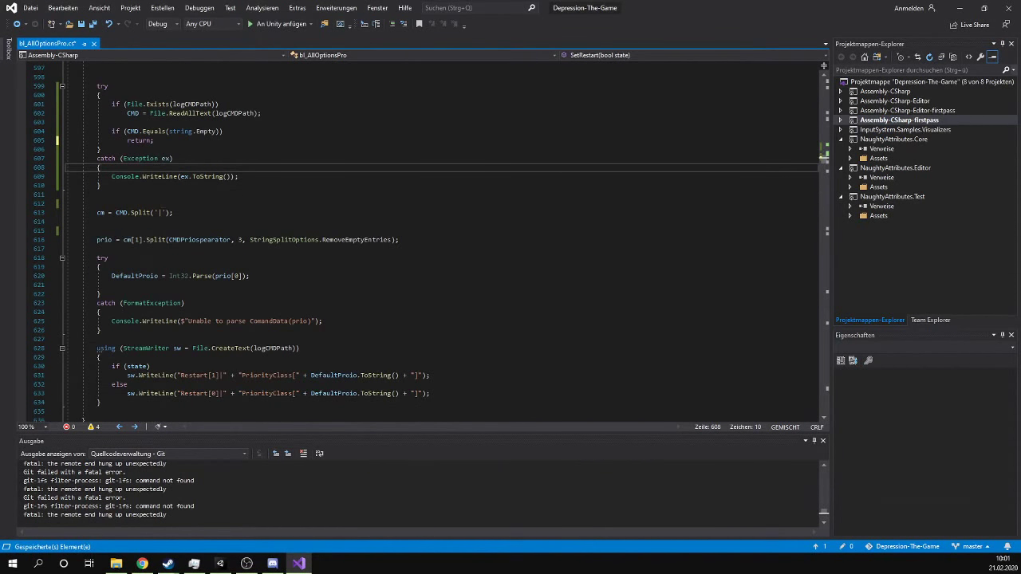
{"action": "left_click_drag", "start_coordinate": [155, 140], "coordinate": [104, 131]}
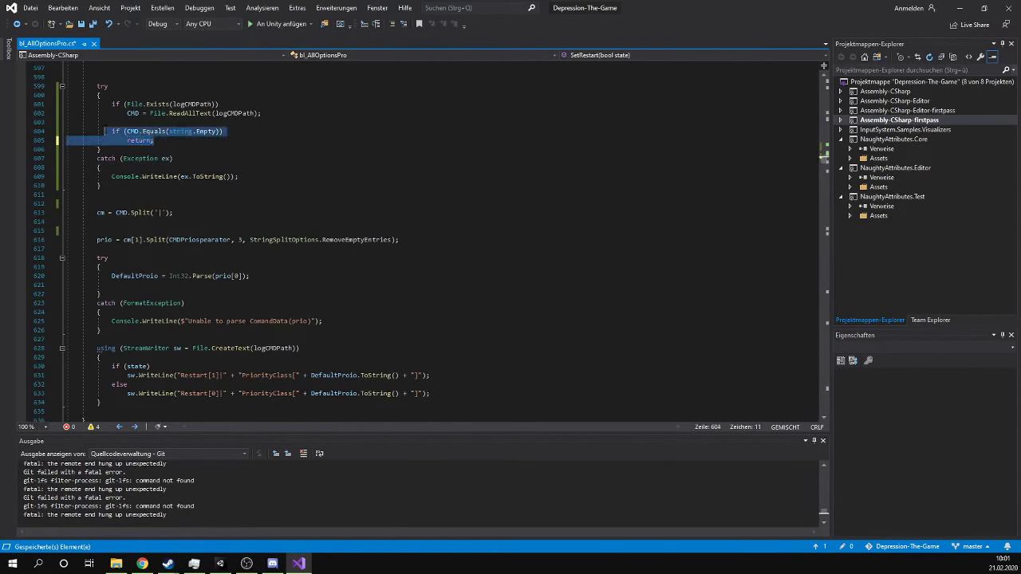
{"action": "key", "text": "BackSpace"}
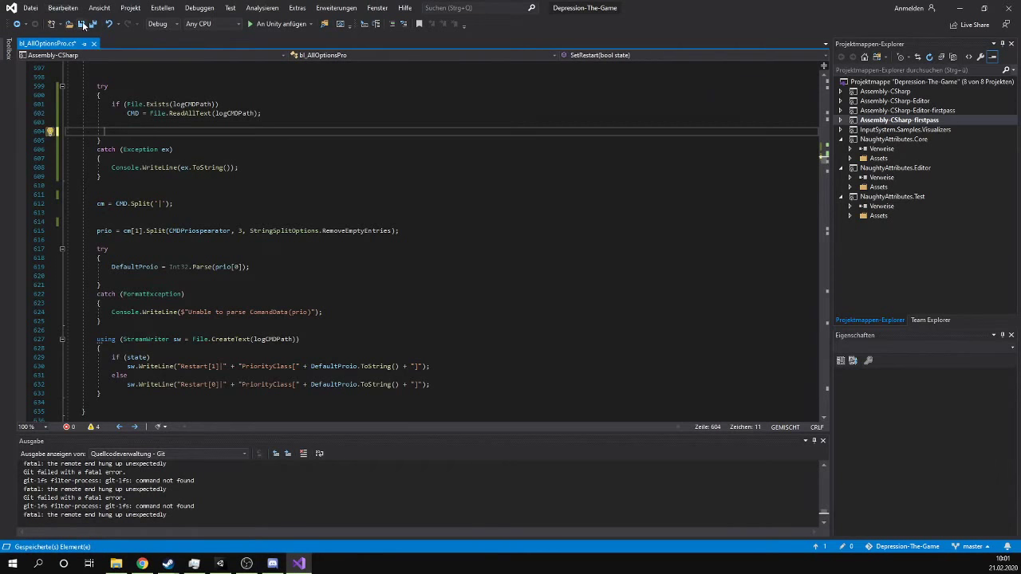
{"action": "left_click", "coordinate": [83, 25]}
Let Unity recompile and read the CS0127 error about void SetRestart returning a value.
{"action": "key", "text": "alt+Tab"}
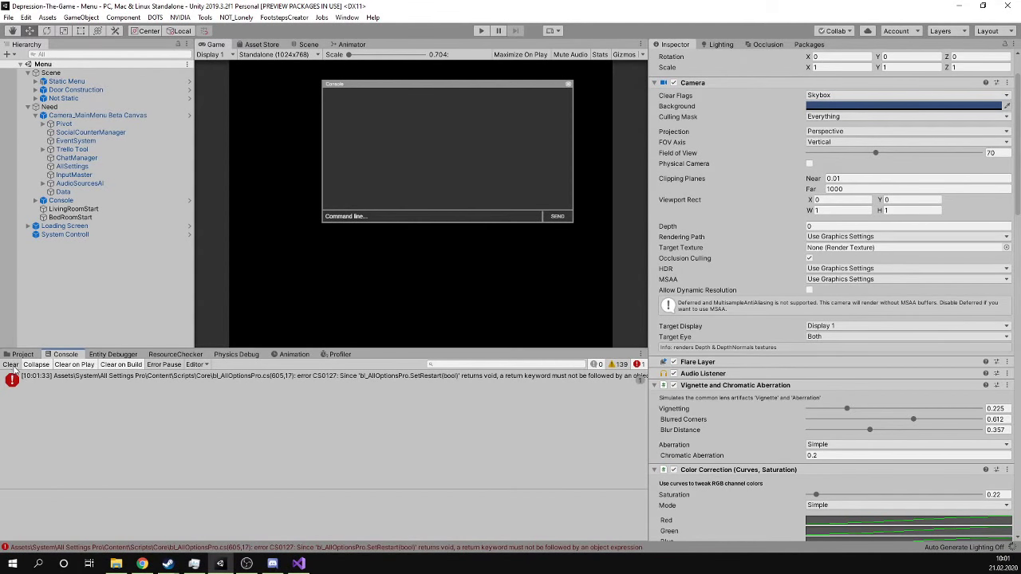
{"action": "key", "text": "alt+Tab"}
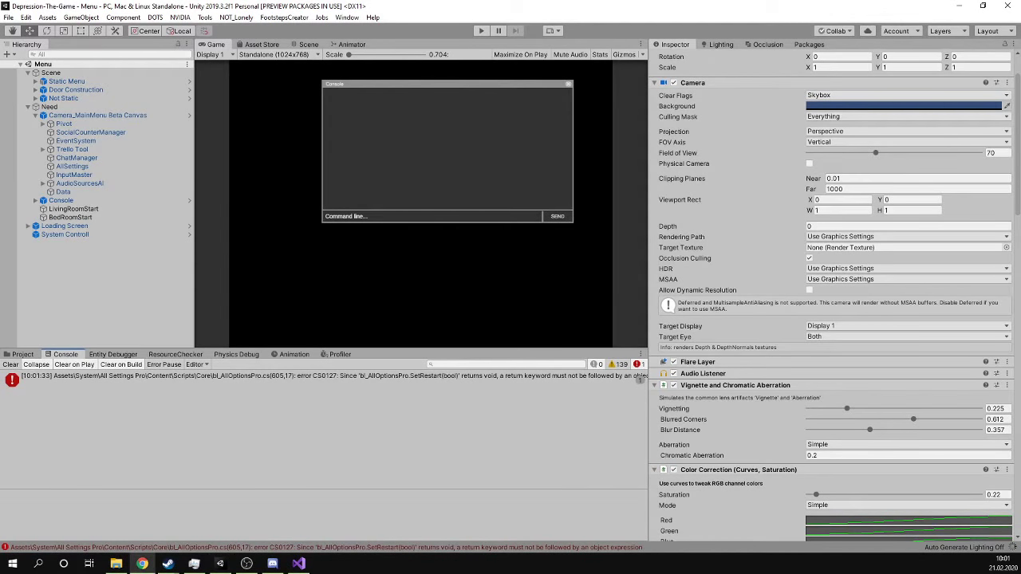
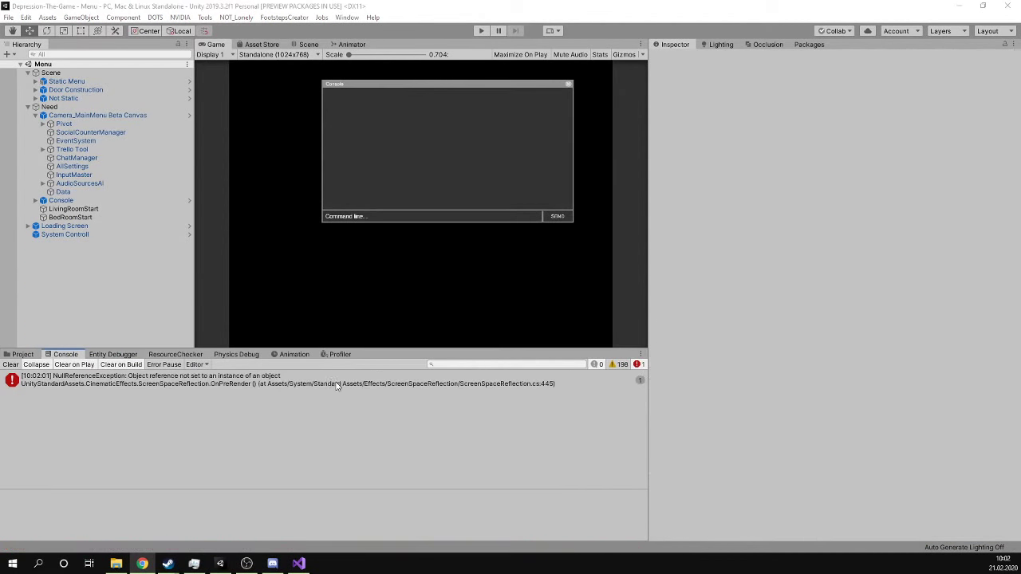
Clear the Console, enter Play mode, and open the IndexOutOfRangeException at bl_AllOptionsPro.cs line 1667.
{"action": "left_click", "coordinate": [8, 367]}
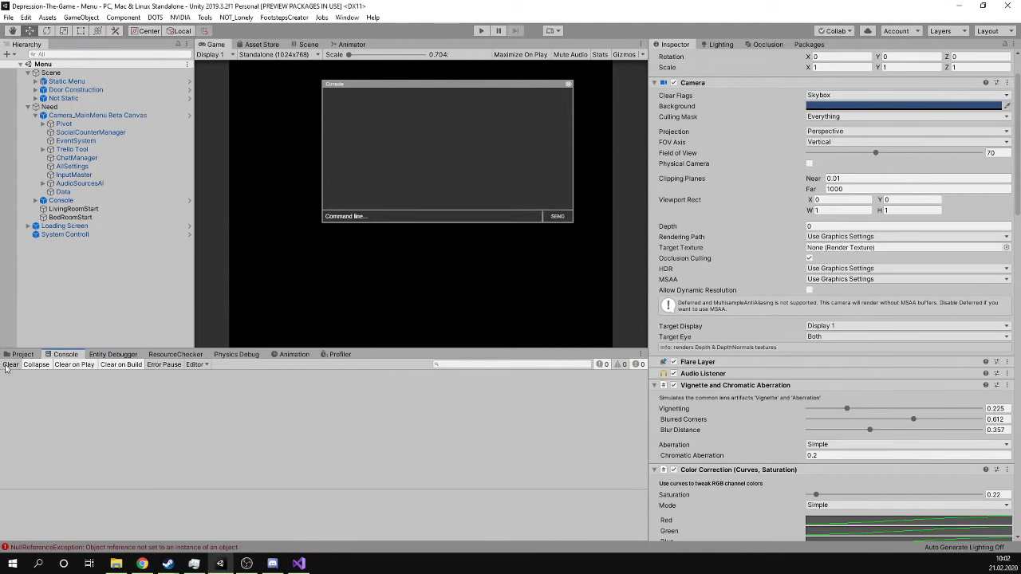
{"action": "left_click", "coordinate": [478, 31]}
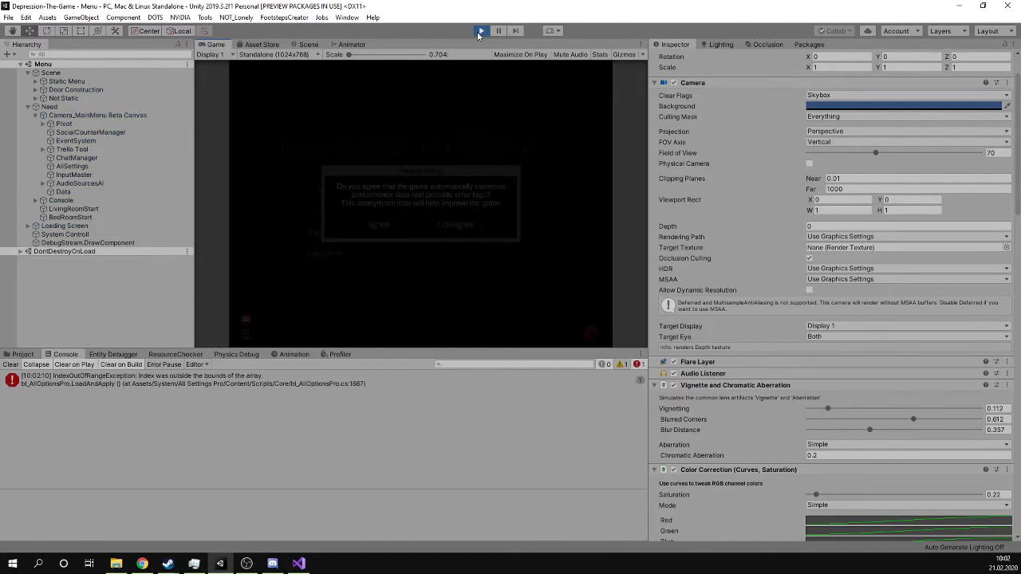
{"action": "double_click", "coordinate": [257, 387]}
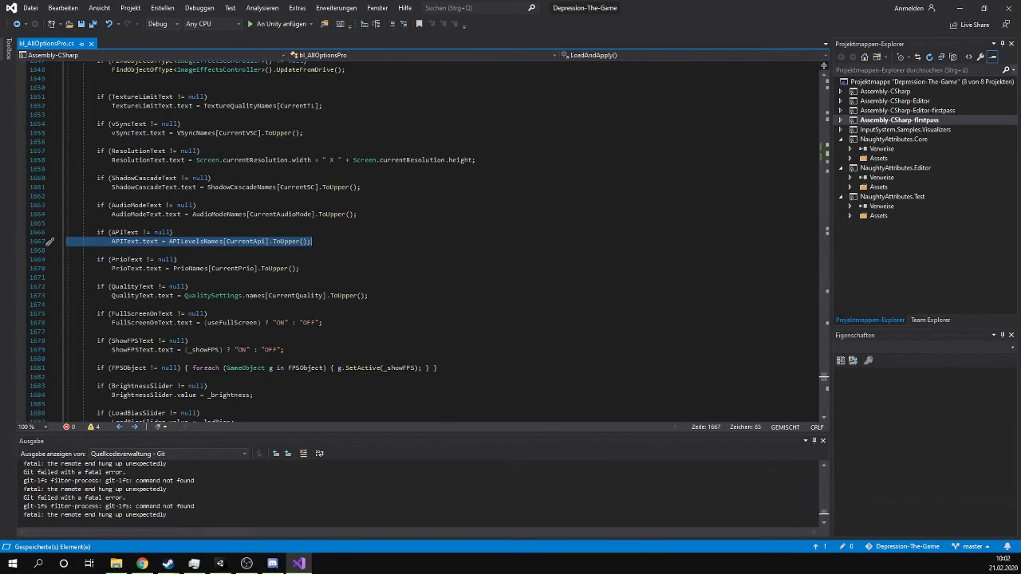
Append '&& CurrentApi' to the APIText null check on line 1666.
{"action": "left_click", "coordinate": [308, 562]}
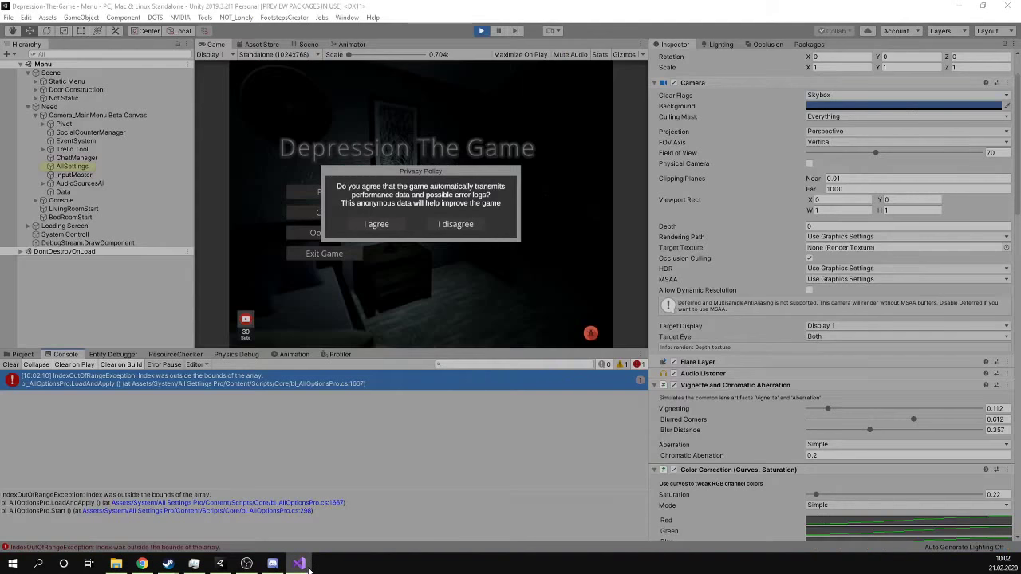
{"action": "left_click", "coordinate": [300, 564]}
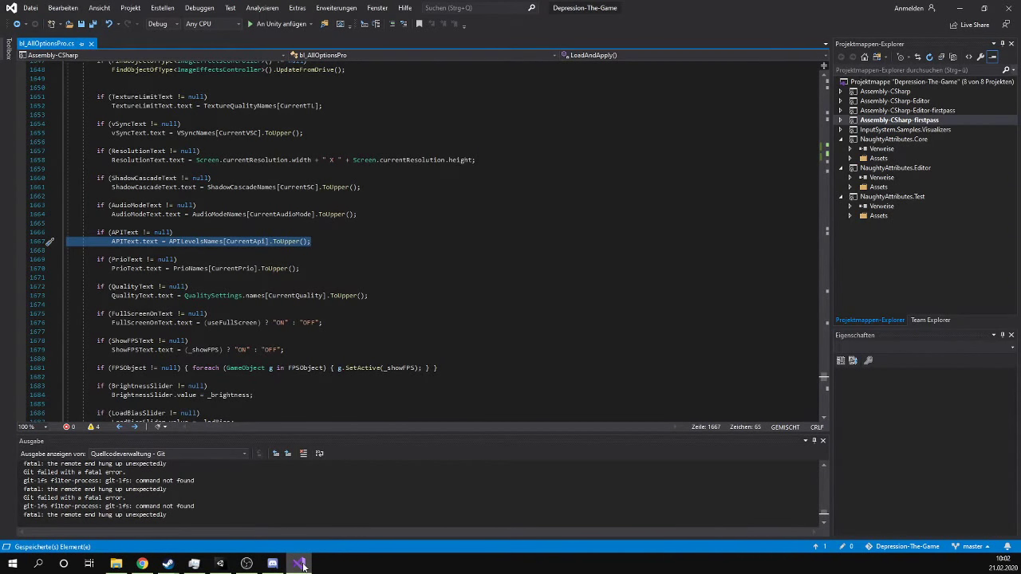
{"action": "left_click", "coordinate": [302, 564]}
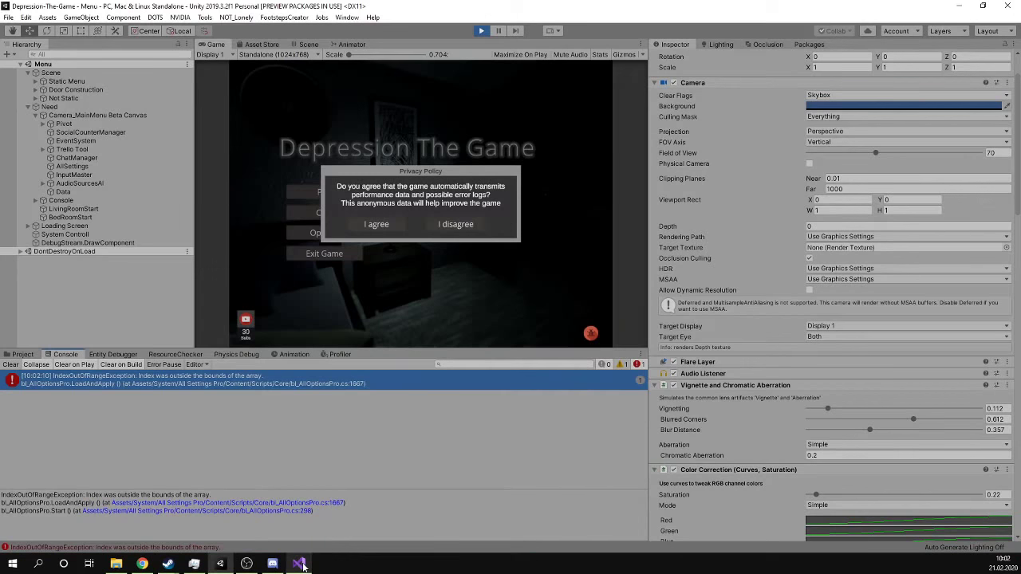
{"action": "left_click", "coordinate": [302, 564]}
{"action": "left_click", "coordinate": [172, 232]}
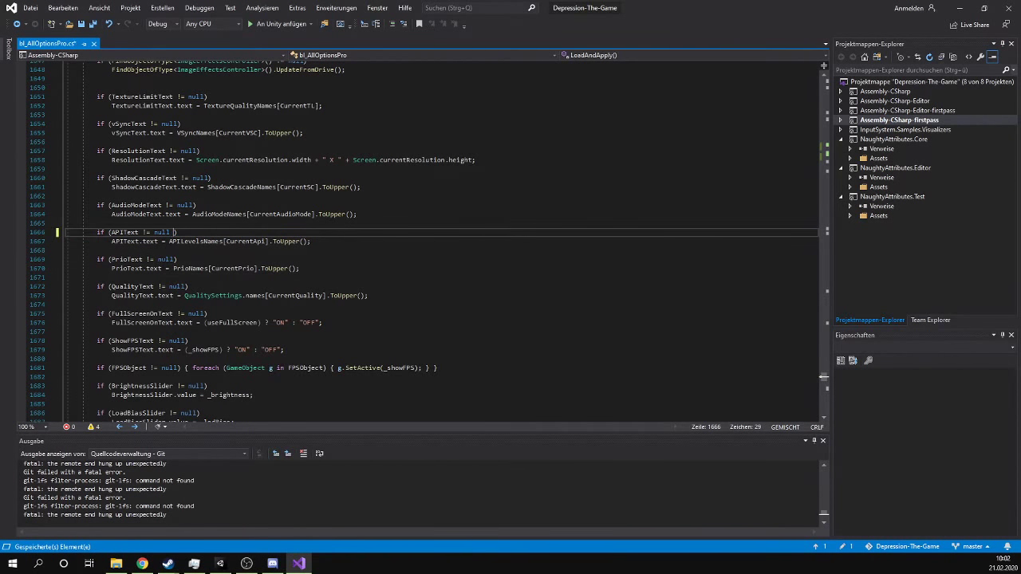
{"action": "type", "text": "&&"}
{"action": "left_click", "coordinate": [231, 241]}
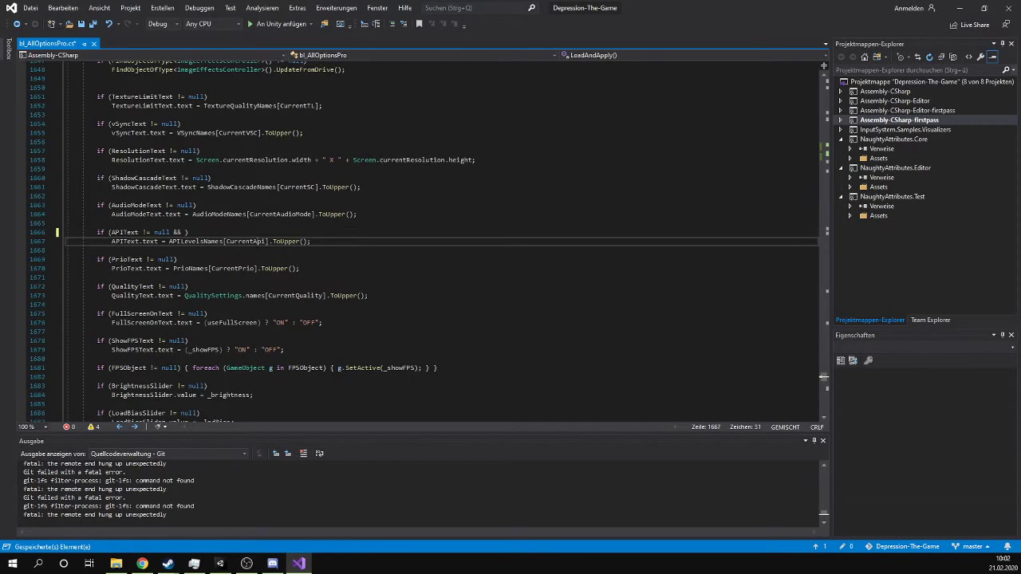
{"action": "left_click", "coordinate": [185, 232]}
{"action": "type", "text": "CurrentApi"}
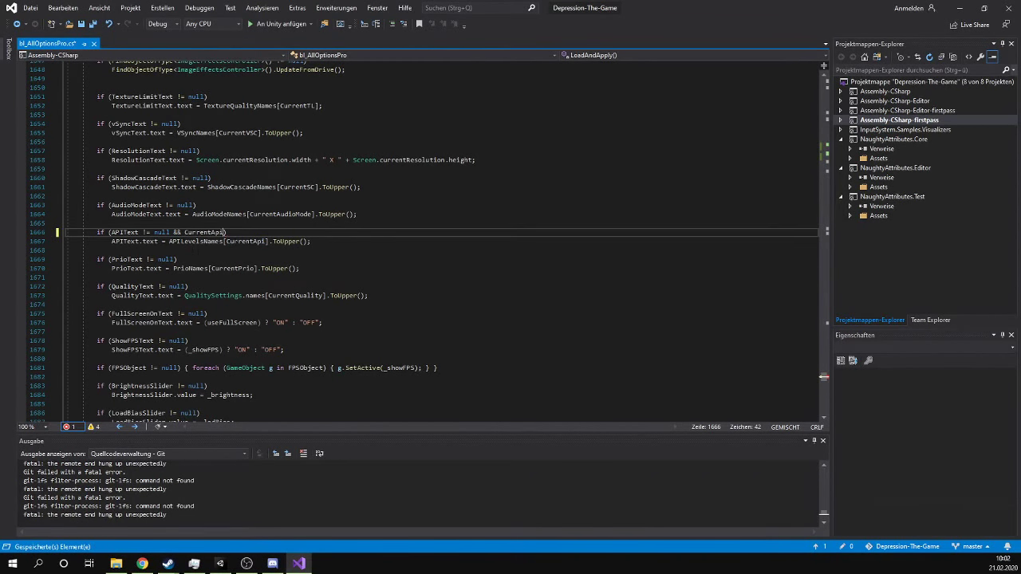
Go to the definition of CurrentApi and look through the file around it.
{"action": "double_click", "coordinate": [209, 232]}
{"action": "right_click", "coordinate": [209, 233]}
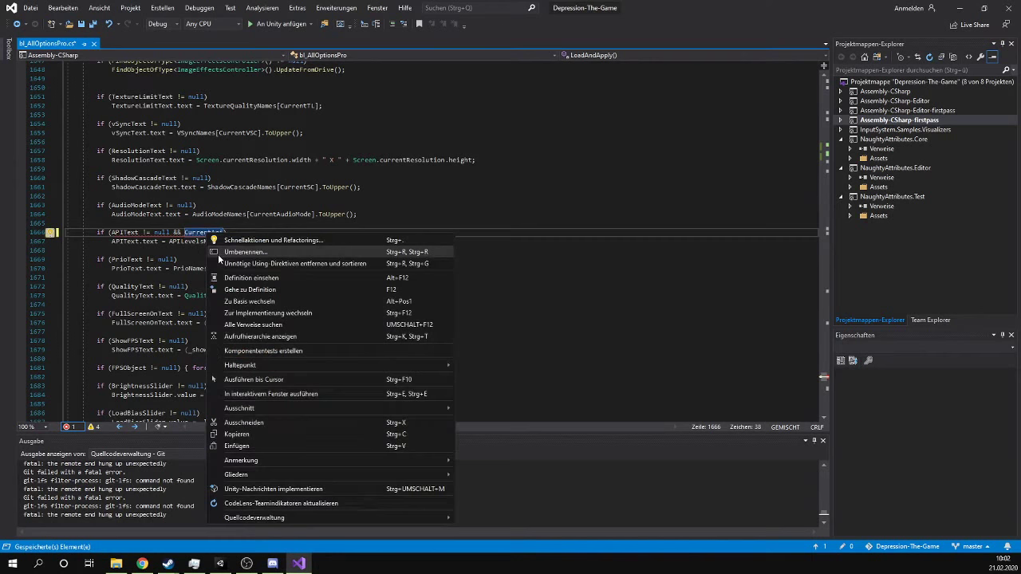
{"action": "left_click", "coordinate": [239, 290]}
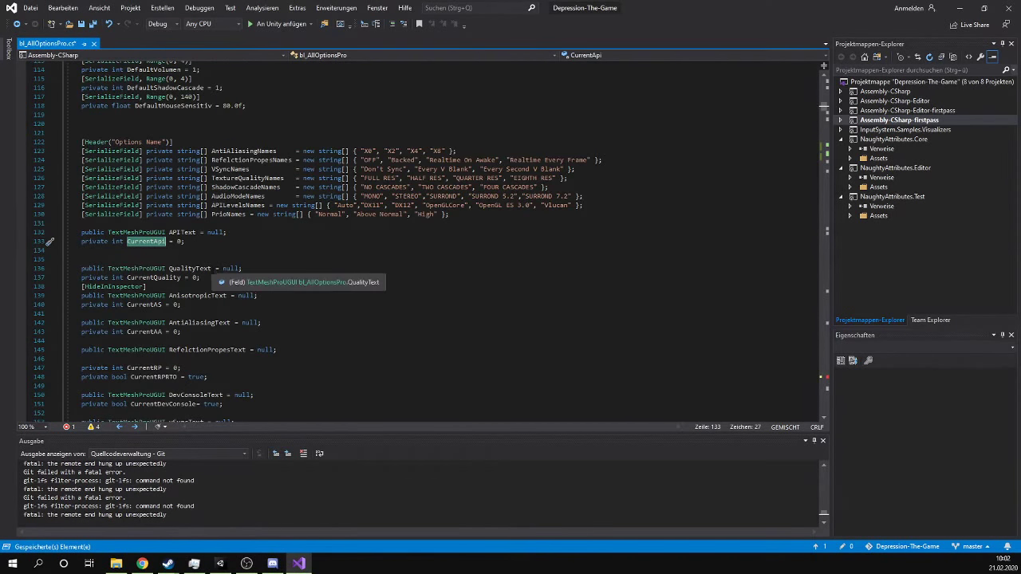
{"action": "scroll", "coordinate": [191, 263], "scroll_direction": "down", "scroll_amount": 2}
{"action": "scroll", "coordinate": [319, 239], "scroll_direction": "down", "scroll_amount": 10}
{"action": "scroll", "coordinate": [320, 239], "scroll_direction": "down", "scroll_amount": 10}
{"action": "scroll", "coordinate": [319, 239], "scroll_direction": "down", "scroll_amount": 10}
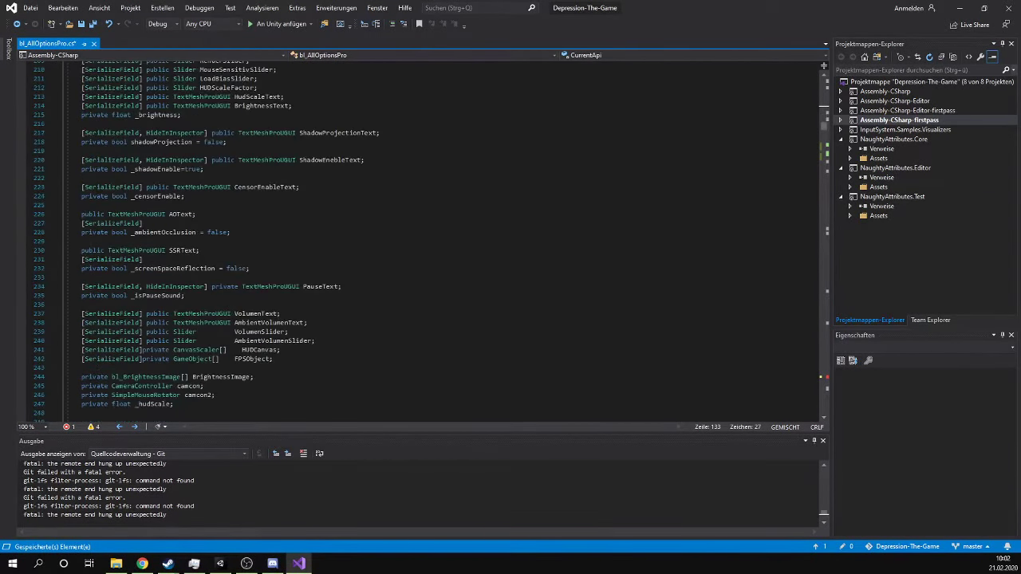
{"action": "scroll", "coordinate": [319, 239], "scroll_direction": "down", "scroll_amount": 11}
{"action": "scroll", "coordinate": [200, 252], "scroll_direction": "down", "scroll_amount": 20}
{"action": "scroll", "coordinate": [201, 252], "scroll_direction": "down", "scroll_amount": 20}
{"action": "scroll", "coordinate": [200, 252], "scroll_direction": "down", "scroll_amount": 20}
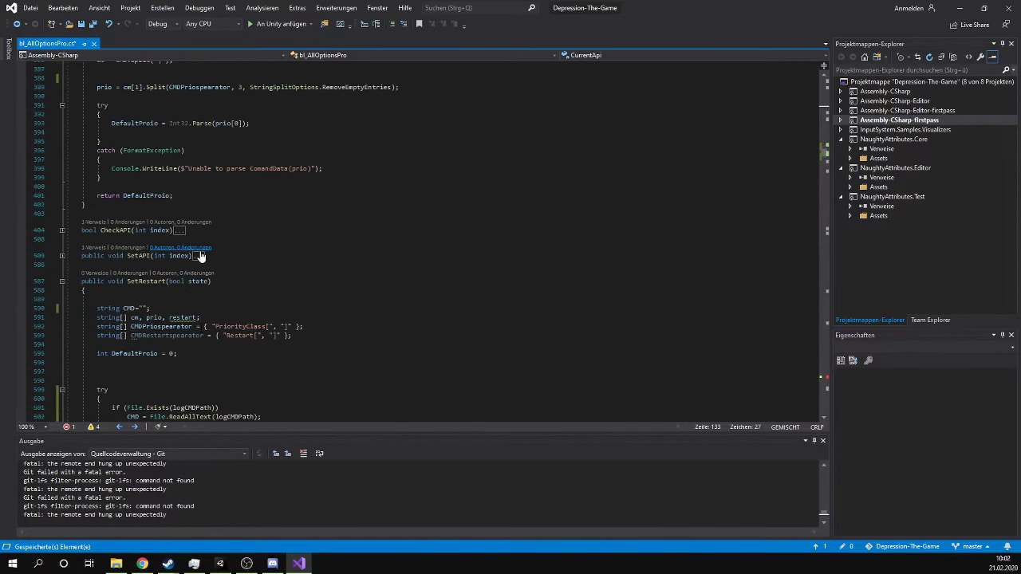
{"action": "scroll", "coordinate": [200, 252], "scroll_direction": "down", "scroll_amount": 20}
{"action": "scroll", "coordinate": [200, 252], "scroll_direction": "down", "scroll_amount": 7}
{"action": "scroll", "coordinate": [200, 252], "scroll_direction": "down", "scroll_amount": 7}
{"action": "scroll", "coordinate": [200, 252], "scroll_direction": "down", "scroll_amount": 7}
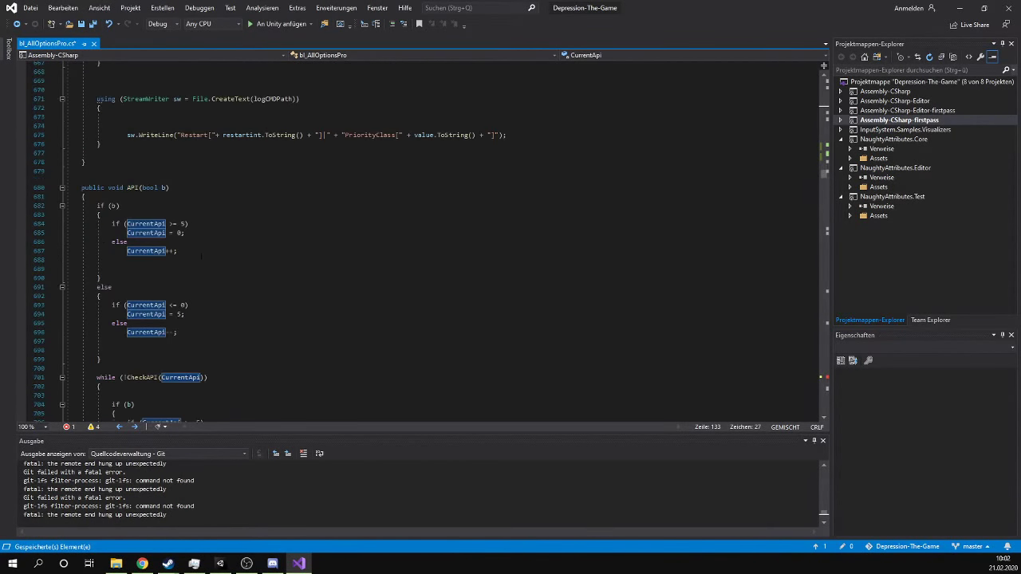
{"action": "scroll", "coordinate": [200, 252], "scroll_direction": "down", "scroll_amount": 7}
{"action": "scroll", "coordinate": [200, 252], "scroll_direction": "down", "scroll_amount": 8}
{"action": "scroll", "coordinate": [201, 252], "scroll_direction": "down", "scroll_amount": 8}
{"action": "scroll", "coordinate": [201, 252], "scroll_direction": "down", "scroll_amount": 9}
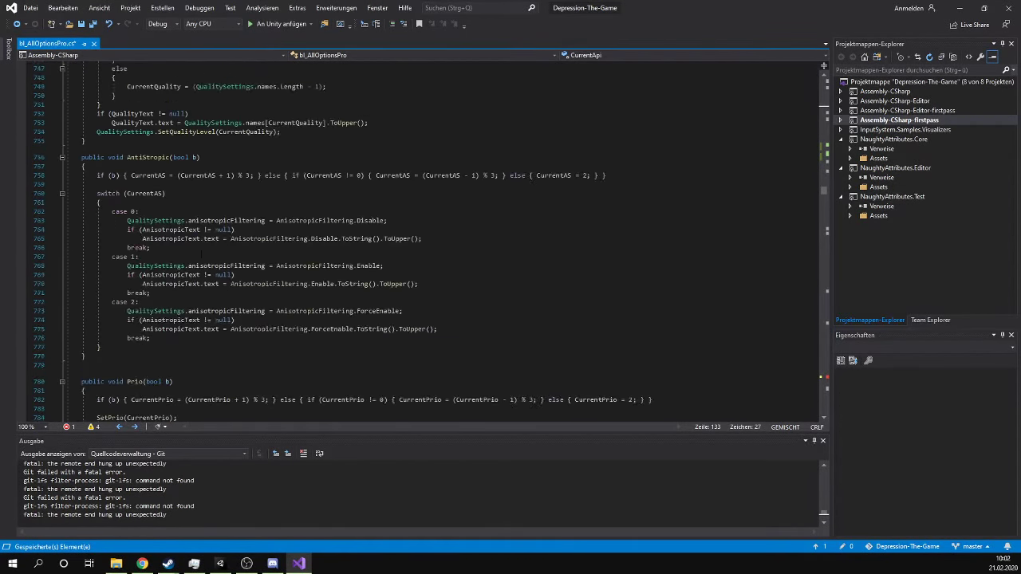
{"action": "scroll", "coordinate": [200, 253], "scroll_direction": "down", "scroll_amount": 9}
{"action": "left_click_drag", "start_coordinate": [825, 205], "coordinate": [836, 381]}
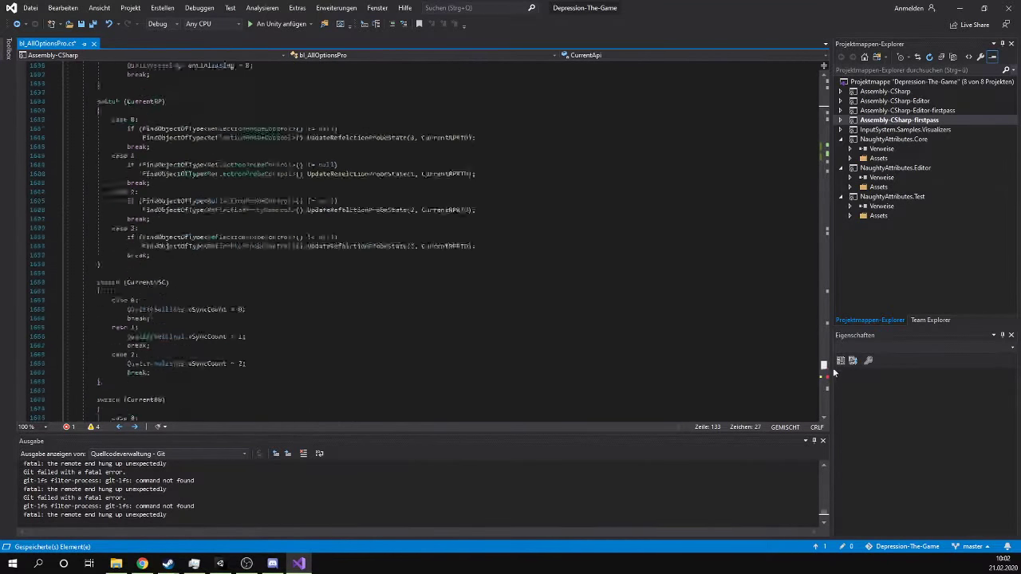
Check AllSettings' six API Levels Names entries (Auto to Vulcan), then reopen the Console error in Visual Studio.
{"action": "left_click", "coordinate": [220, 564]}
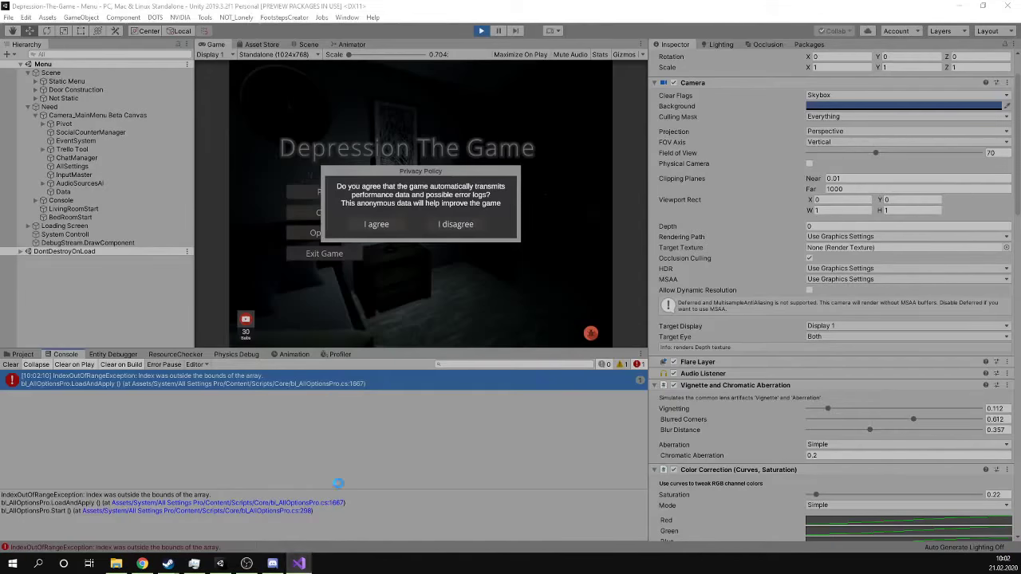
{"action": "left_click", "coordinate": [89, 169]}
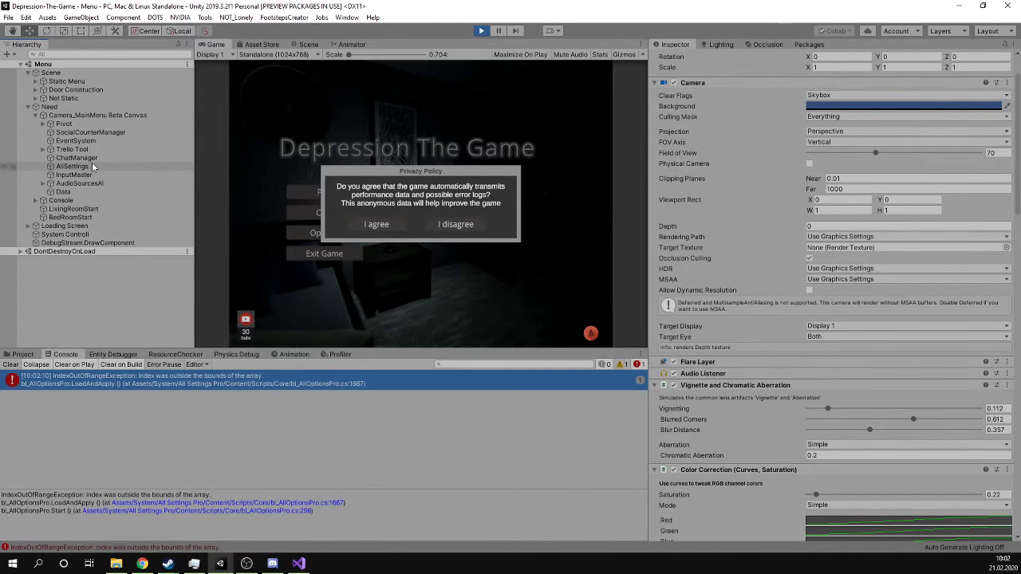
{"action": "scroll", "coordinate": [864, 293], "scroll_direction": "up", "scroll_amount": 2}
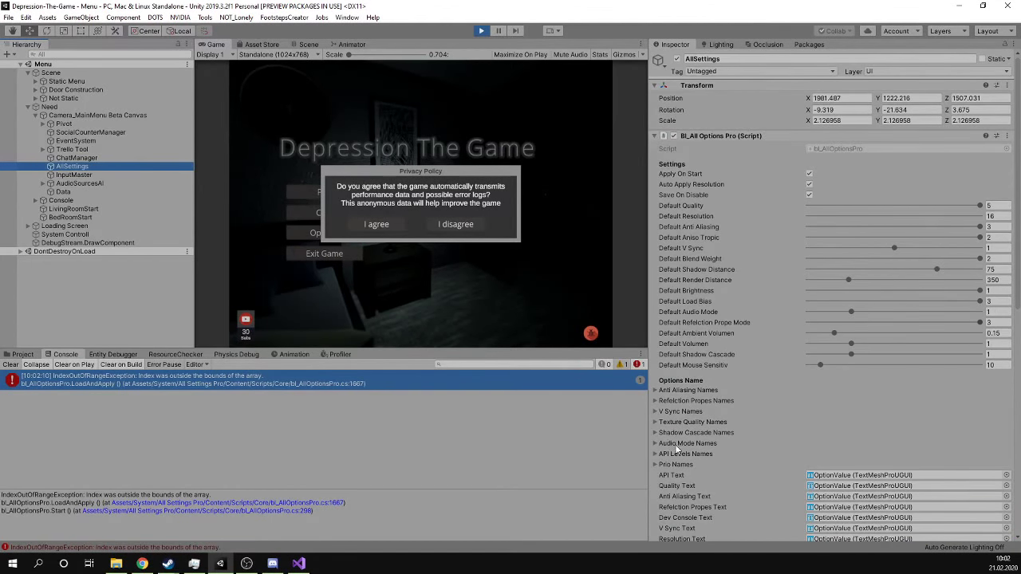
{"action": "scroll", "coordinate": [678, 448], "scroll_direction": "down", "scroll_amount": 3}
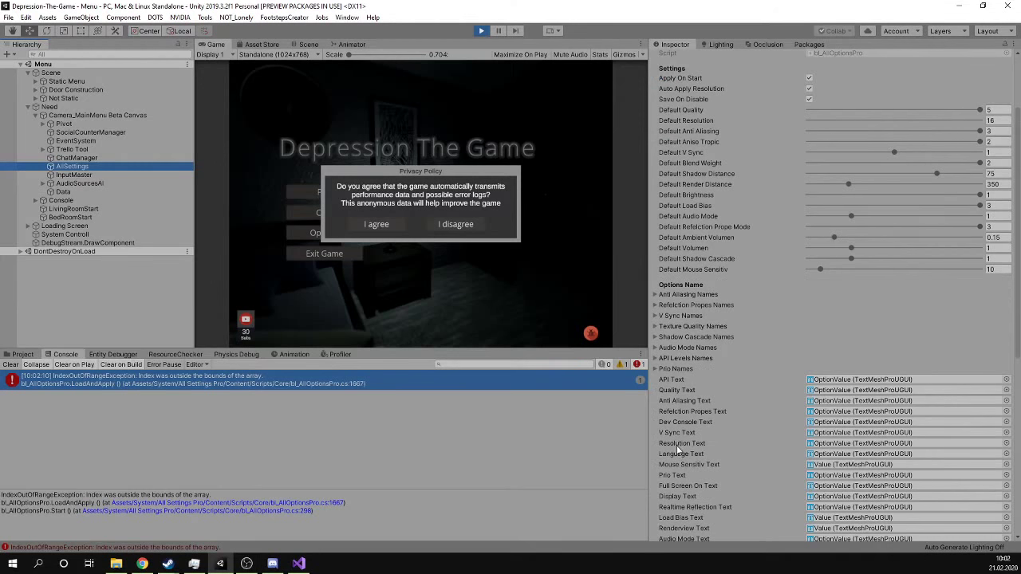
{"action": "left_click", "coordinate": [679, 358]}
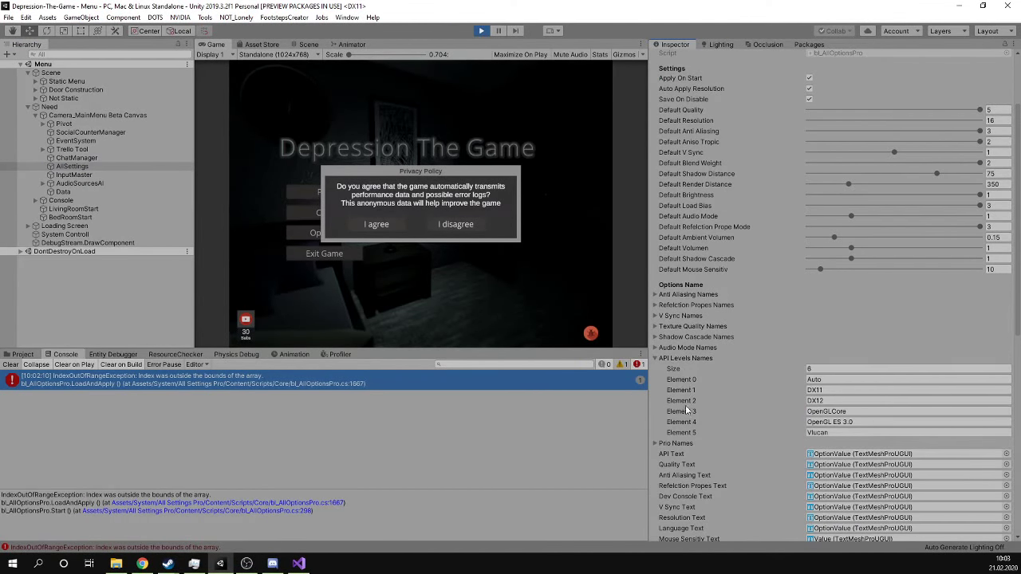
{"action": "double_click", "coordinate": [363, 383]}
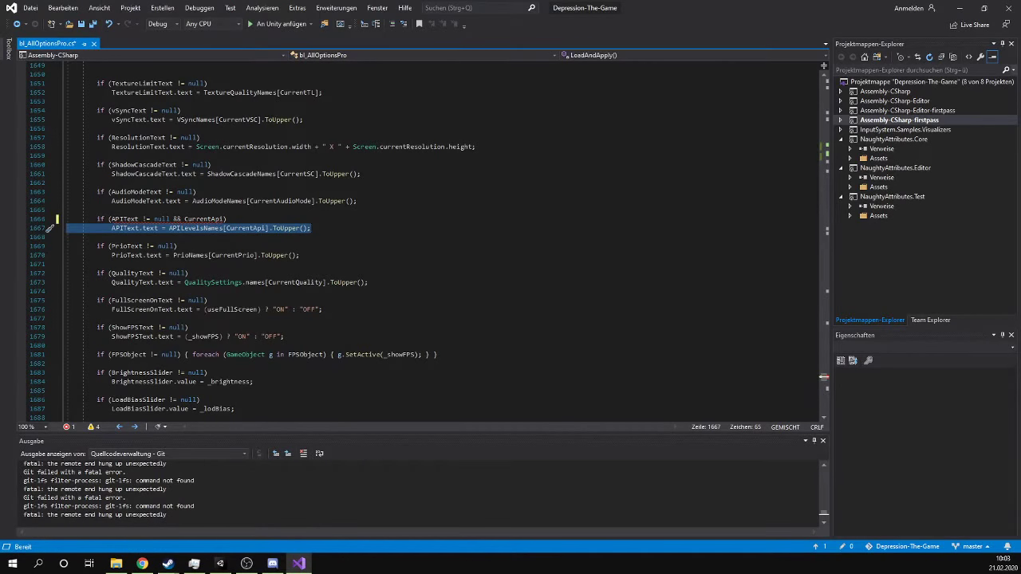
Remove the unfinished CurrentApi condition so line 1666 reads if (APIText != null) again.
{"action": "left_click", "coordinate": [220, 563]}
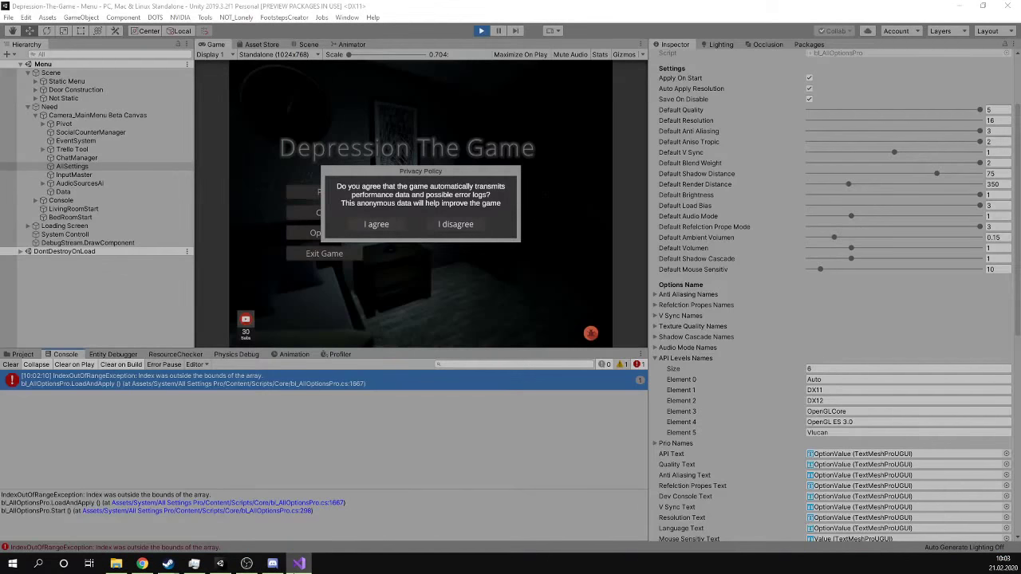
{"action": "key", "text": "alt+Tab"}
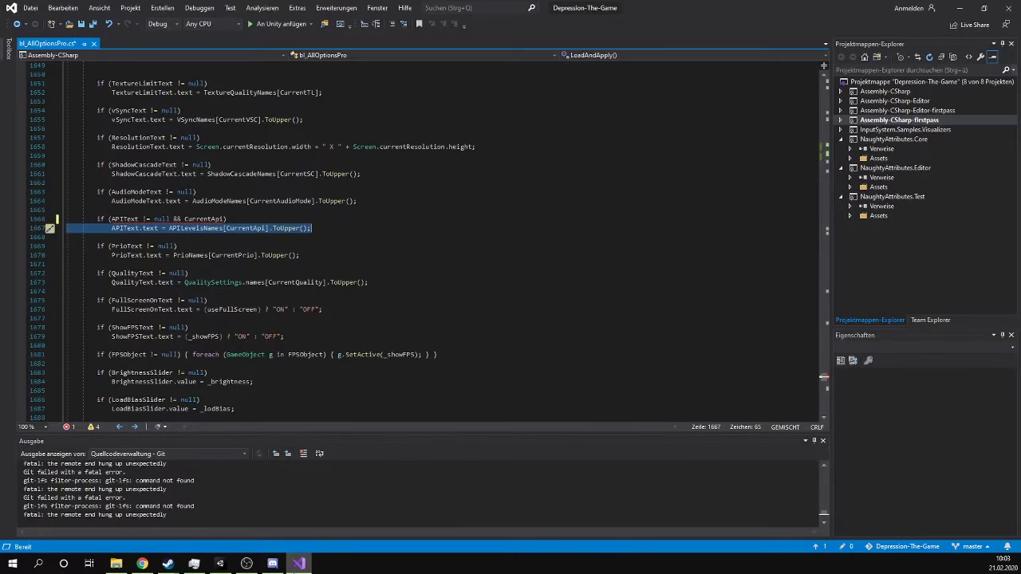
{"action": "left_click", "coordinate": [224, 220]}
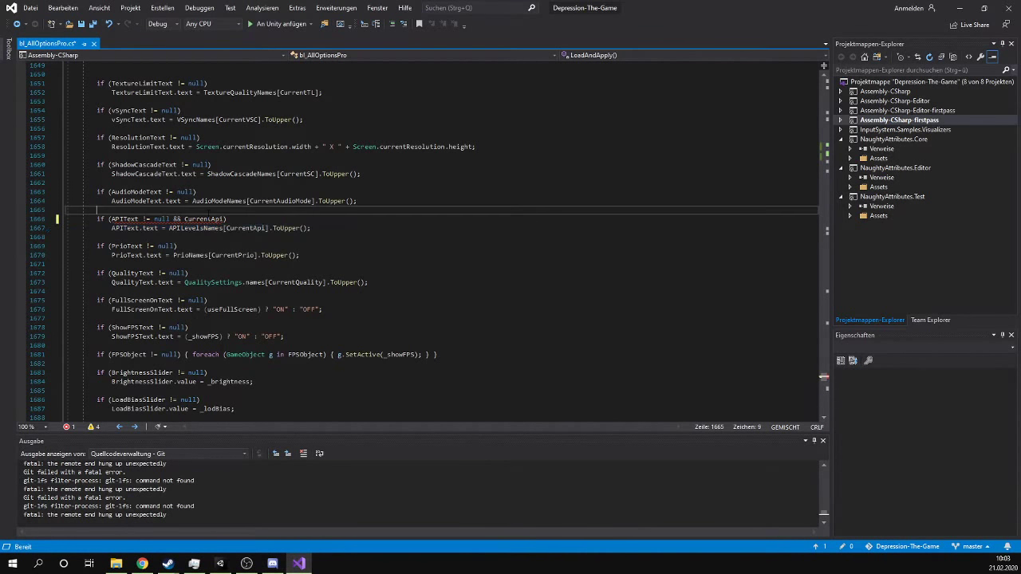
{"action": "key", "text": "BackSpace"}
{"action": "key", "text": "BackSpace"}
{"action": "key", "text": "BackSpace"}
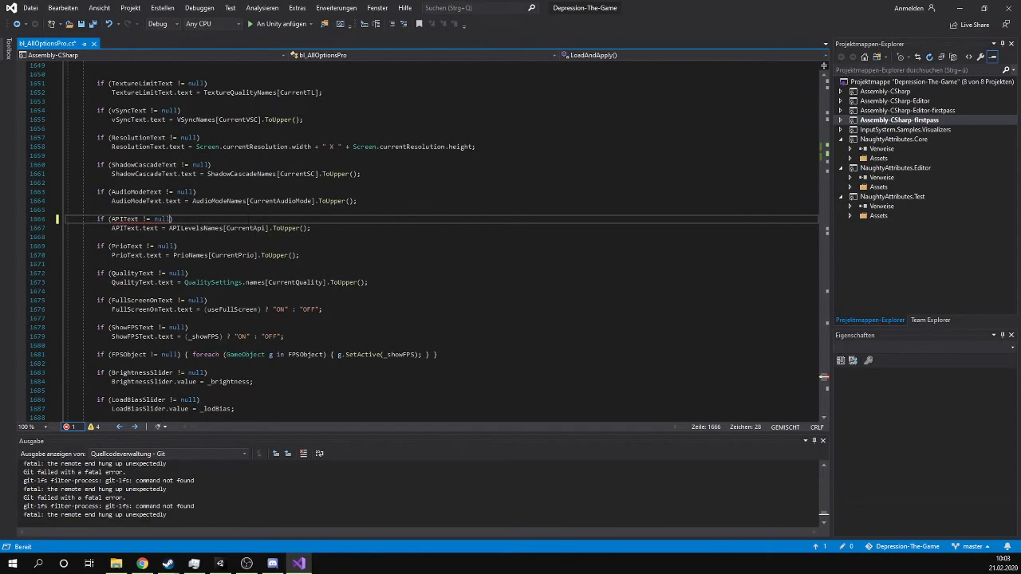
Highlight CurrentApi's uses on line 1667 and bring the null check into view.
{"action": "left_click", "coordinate": [255, 229]}
{"action": "scroll", "coordinate": [255, 228], "scroll_direction": "up", "scroll_amount": 5}
{"action": "scroll", "coordinate": [255, 228], "scroll_direction": "up", "scroll_amount": 8}
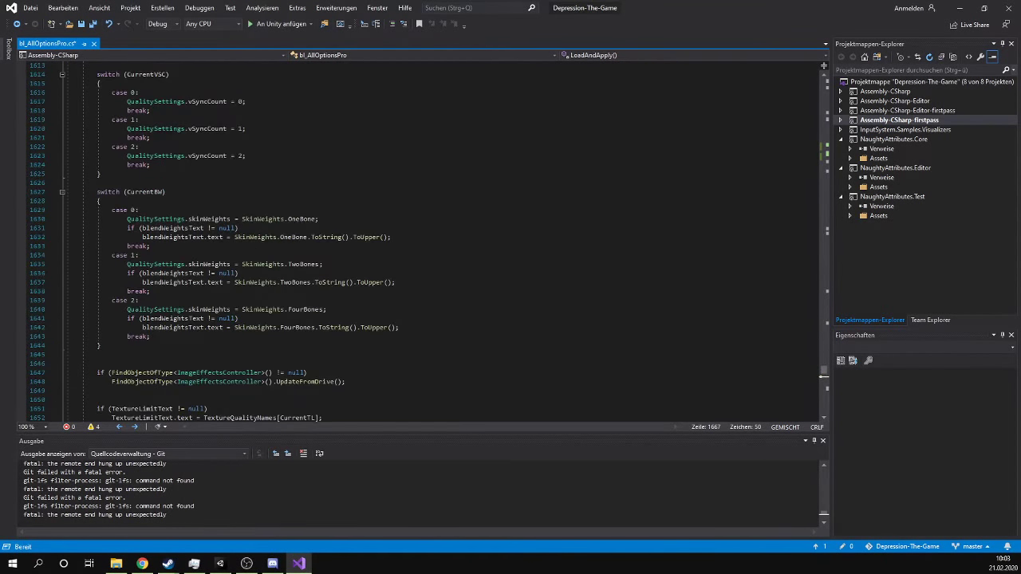
{"action": "scroll", "coordinate": [232, 318], "scroll_direction": "up", "scroll_amount": 6}
{"action": "scroll", "coordinate": [233, 318], "scroll_direction": "up", "scroll_amount": 7}
{"action": "scroll", "coordinate": [233, 319], "scroll_direction": "up", "scroll_amount": 6}
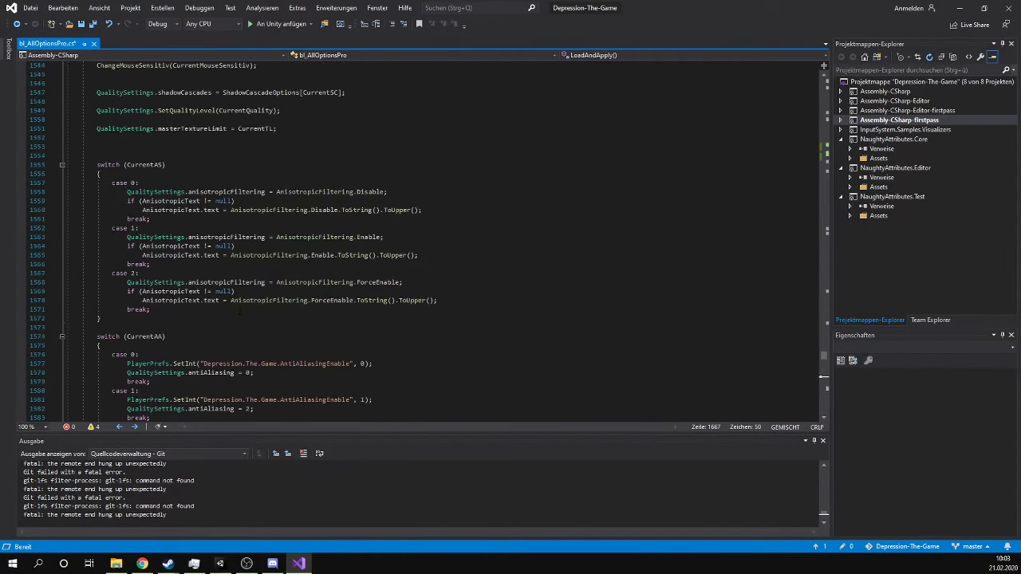
{"action": "scroll", "coordinate": [232, 319], "scroll_direction": "up", "scroll_amount": 7}
{"action": "scroll", "coordinate": [232, 318], "scroll_direction": "down", "scroll_amount": 12}
{"action": "scroll", "coordinate": [232, 318], "scroll_direction": "down", "scroll_amount": 10}
{"action": "scroll", "coordinate": [233, 318], "scroll_direction": "down", "scroll_amount": 10}
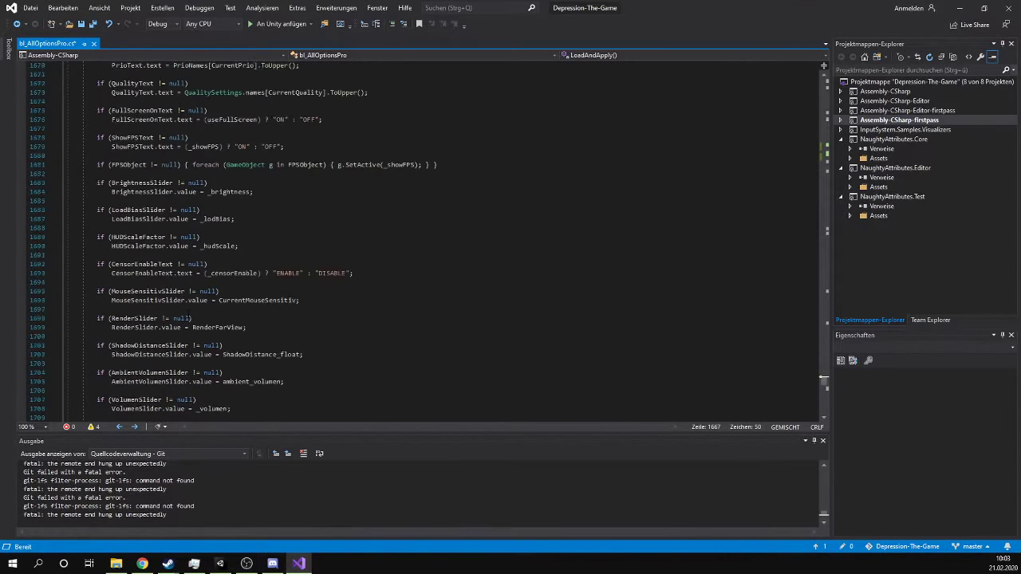
{"action": "scroll", "coordinate": [232, 318], "scroll_direction": "down", "scroll_amount": 9}
Draft a '&& (CurrentApi != 45 || 10)' clause on the APIText null check.
{"action": "left_click", "coordinate": [175, 137]}
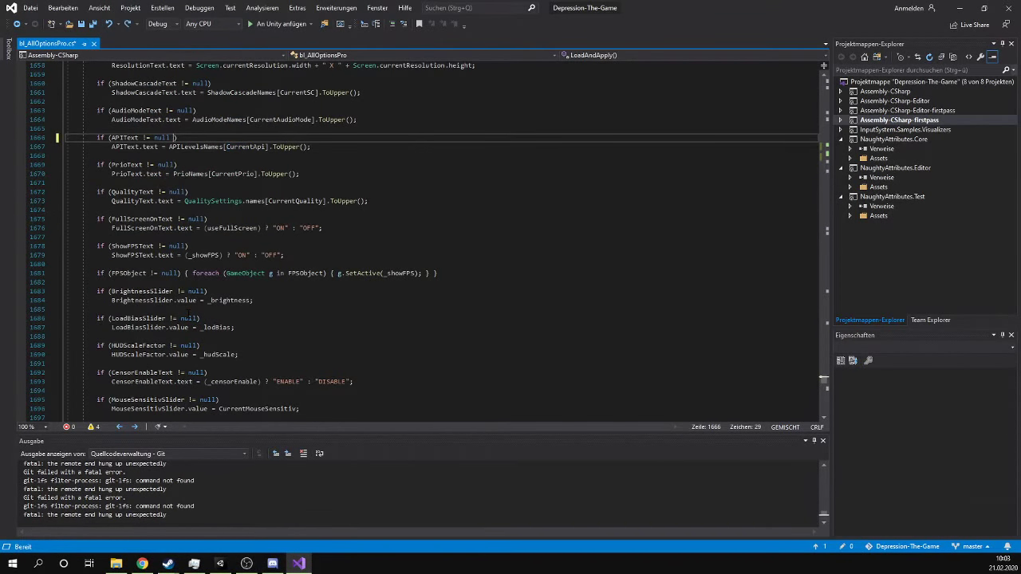
{"action": "type", "text": "&& "}
{"action": "type", "text": "CurrentApi"}
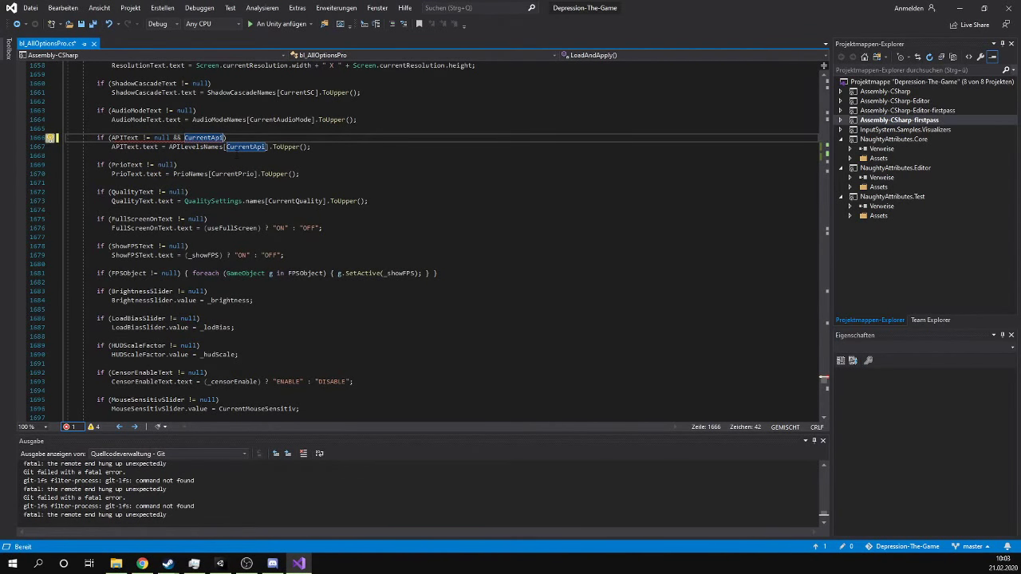
{"action": "type", "text": "!= "}
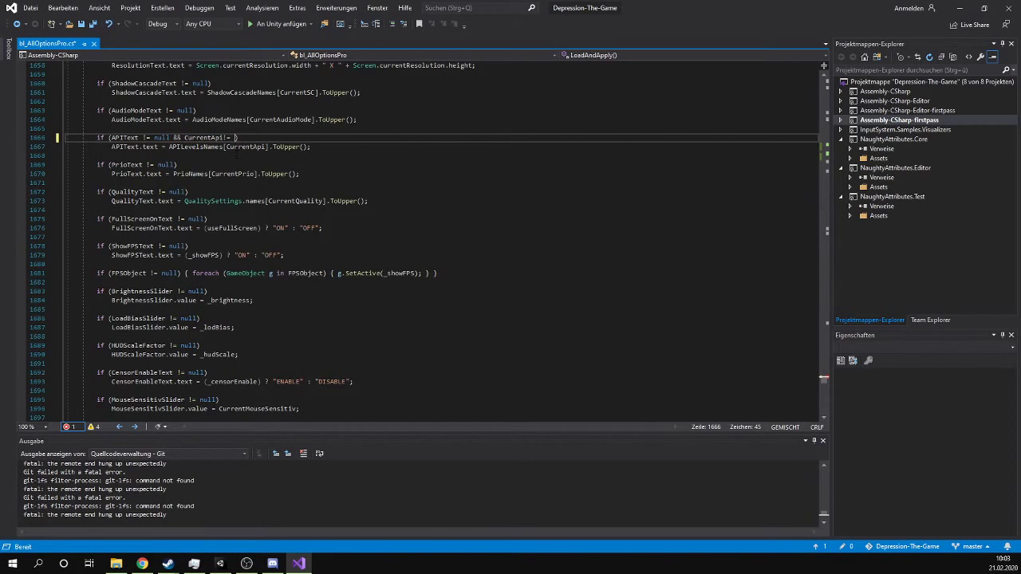
{"action": "type", "text": "45 ||"}
{"action": "left_click", "coordinate": [235, 137]}
{"action": "type", "text": "("}
{"action": "key", "text": "End"}
{"action": "type", "text": ")"}
{"action": "key", "text": "Left"}
{"action": "key", "text": "Left"}
{"action": "type", "text": "10"}
Replace the invalid || clause so the condition checks CurrentApi != 45 && CurrentApi != -10.
{"action": "left_click", "coordinate": [297, 147]}
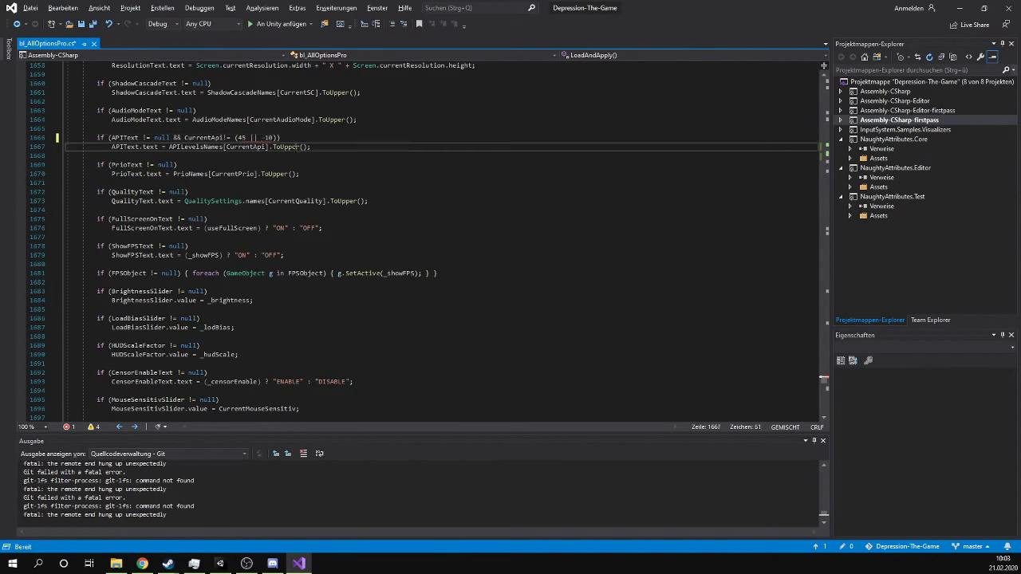
{"action": "left_click", "coordinate": [255, 138]}
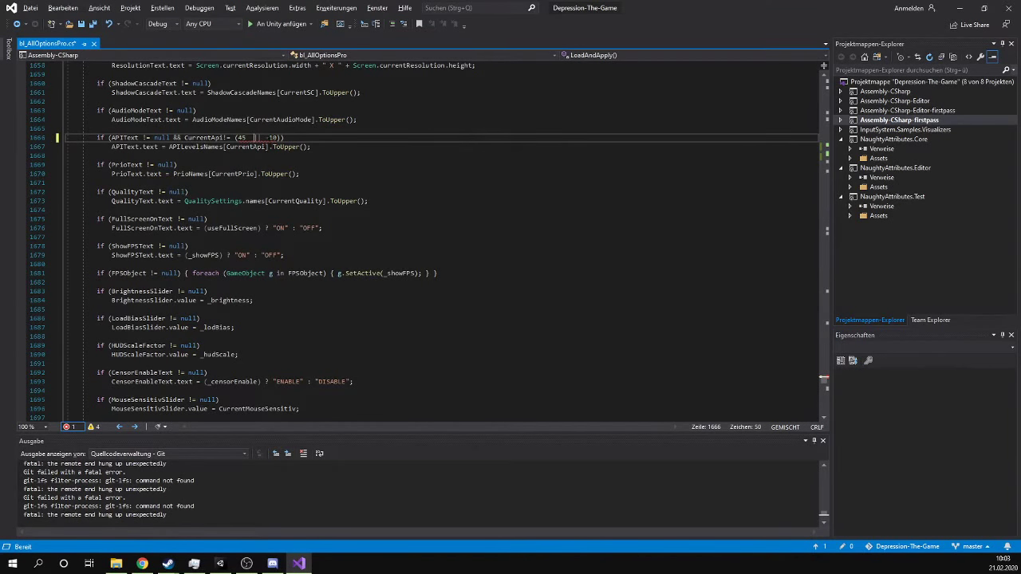
{"action": "left_click", "coordinate": [269, 137]}
{"action": "key", "text": "Right"}
{"action": "key", "text": "Right"}
{"action": "key", "text": "Right"}
{"action": "type", "text": "!"}
{"action": "key", "text": "Delete"}
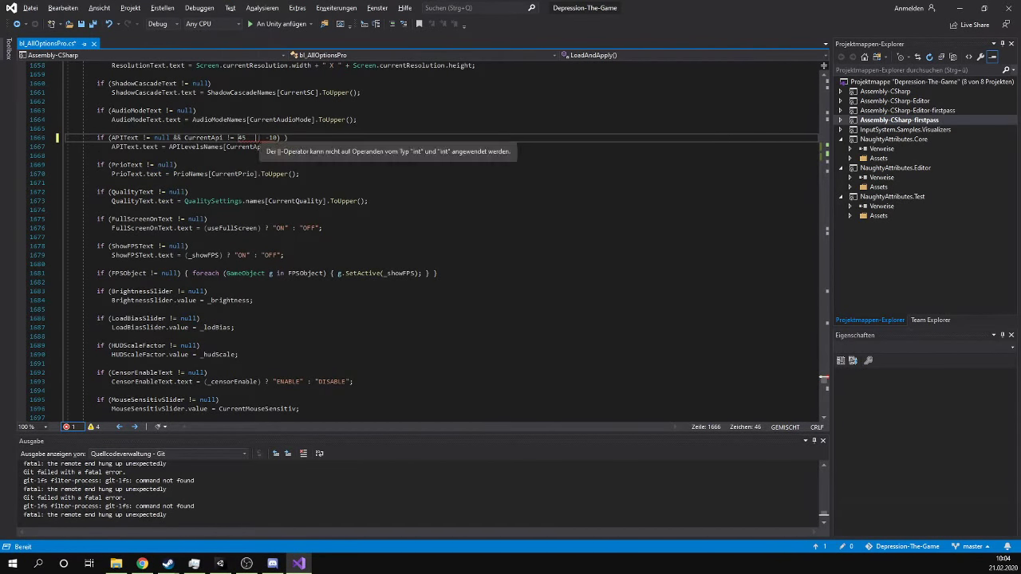
{"action": "mouse_move", "coordinate": [254, 138]}
{"action": "left_mouse_down"}
{"action": "mouse_move", "coordinate": [281, 137]}
{"action": "mouse_move", "coordinate": [174, 137]}
{"action": "left_mouse_up"}
{"action": "key", "text": "Delete"}
{"action": "type", "text": "CurrentApi"}
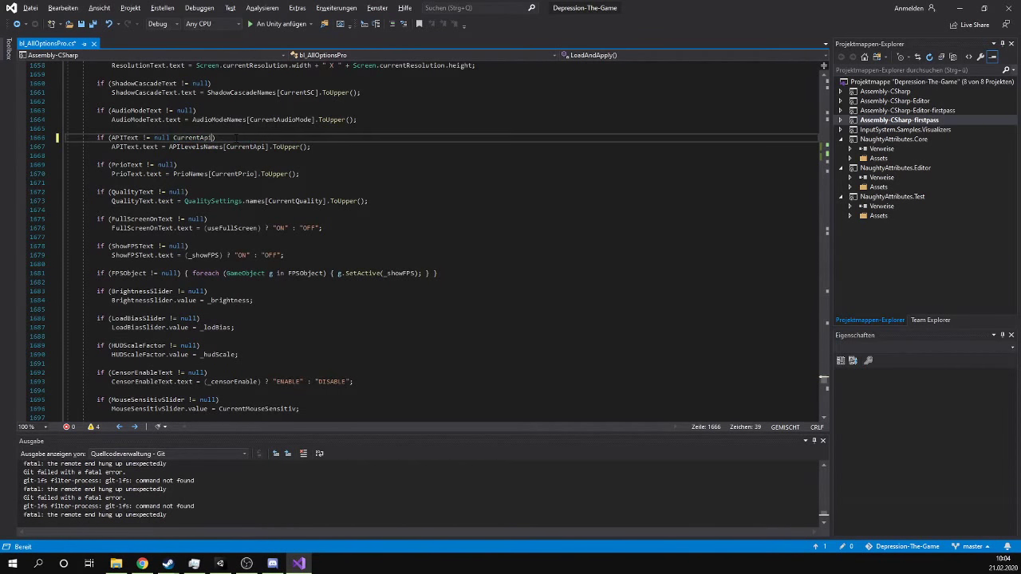
{"action": "key", "text": "ctrl+z"}
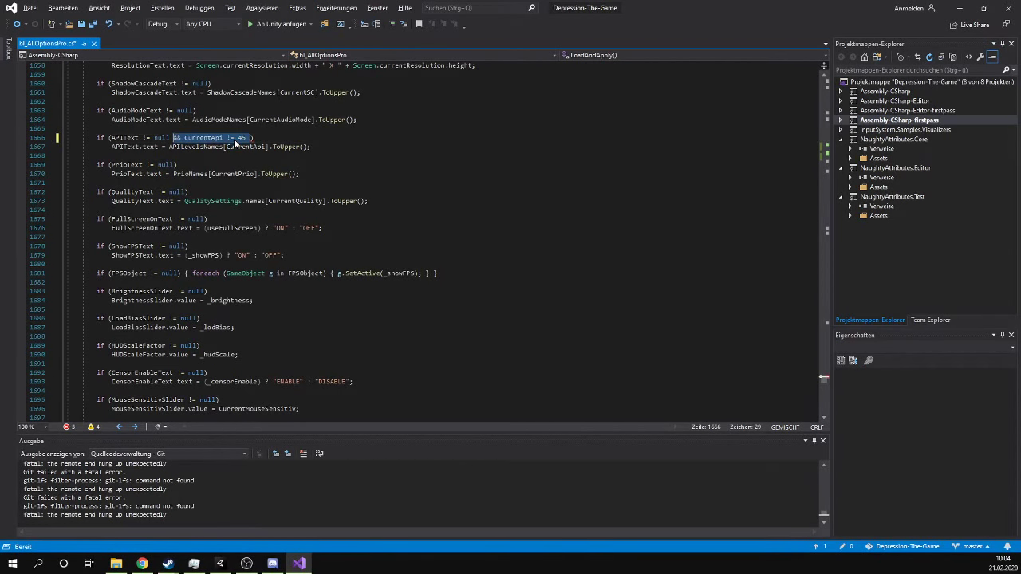
{"action": "key", "text": "ctrl+c"}
{"action": "key", "text": "Right"}
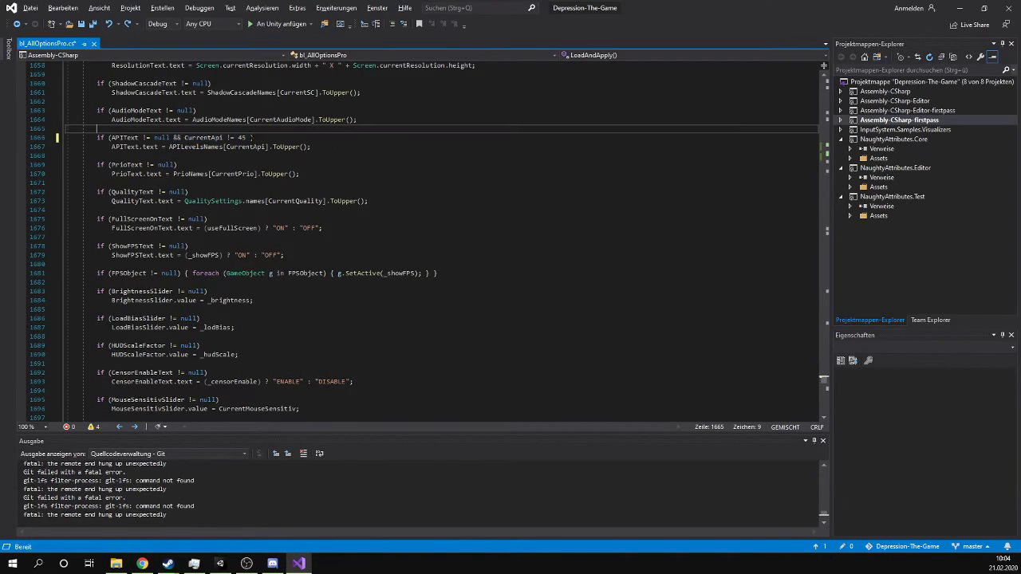
{"action": "key", "text": "ctrl+v"}
{"action": "double_click", "coordinate": [319, 137]}
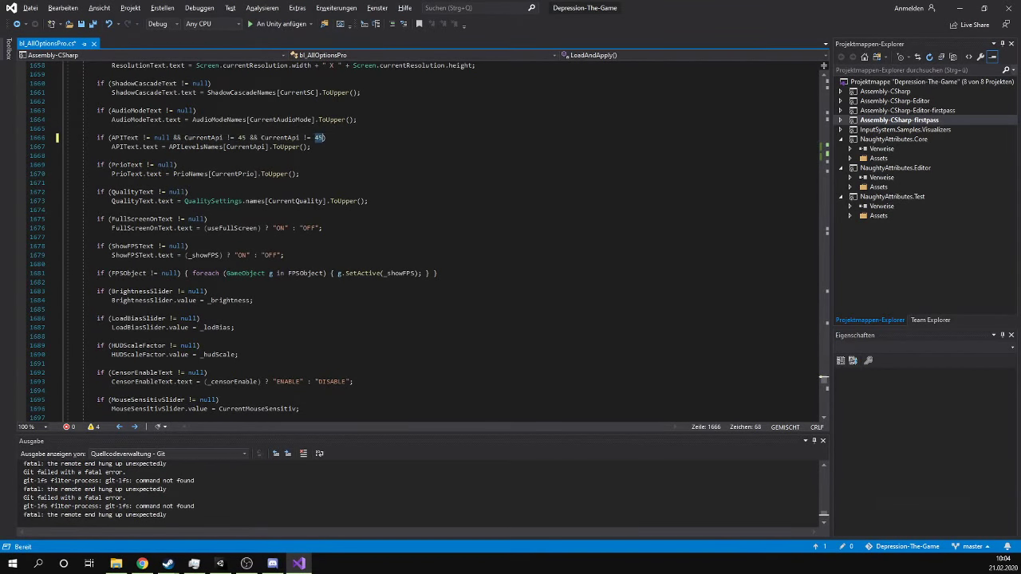
{"action": "type", "text": "10"}
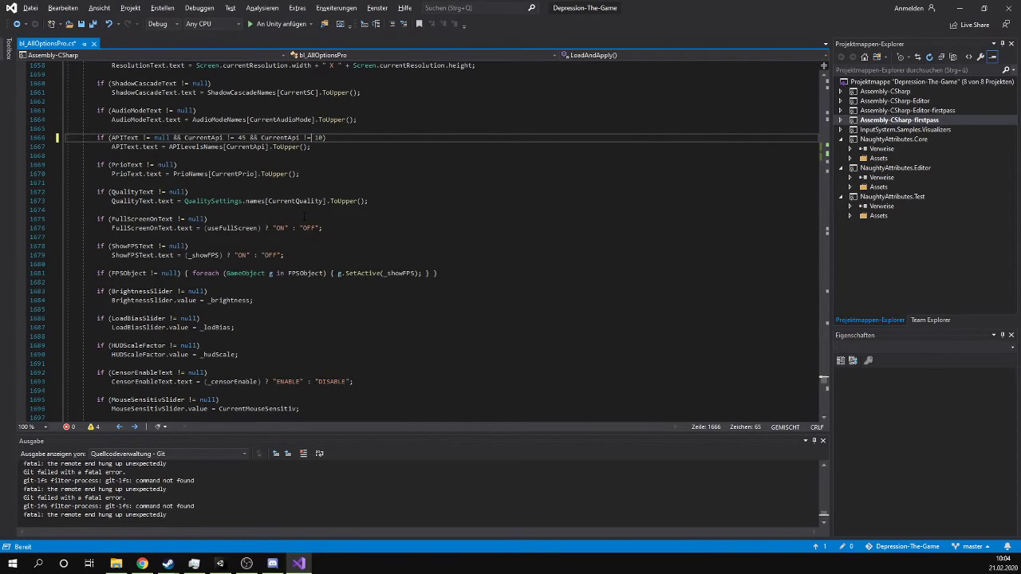
{"action": "type", "text": "-"}
{"action": "key", "text": "Down"}
{"action": "key", "text": "Down"}
{"action": "key", "text": "Down"}
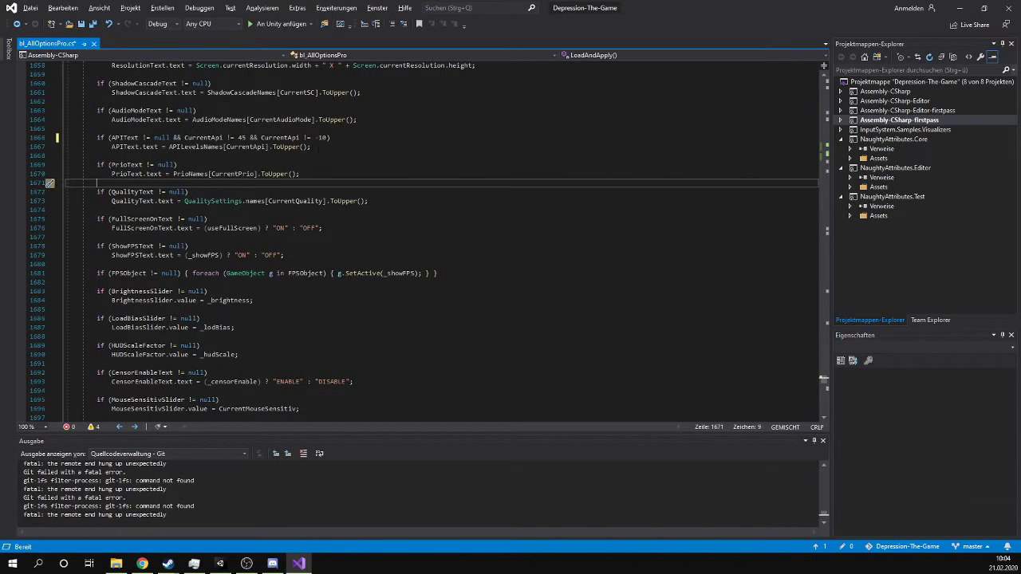
Insert an else line below the APIText assignment.
{"action": "left_click", "coordinate": [320, 147]}
{"action": "key", "text": "Return"}
{"action": "type", "text": "e"}
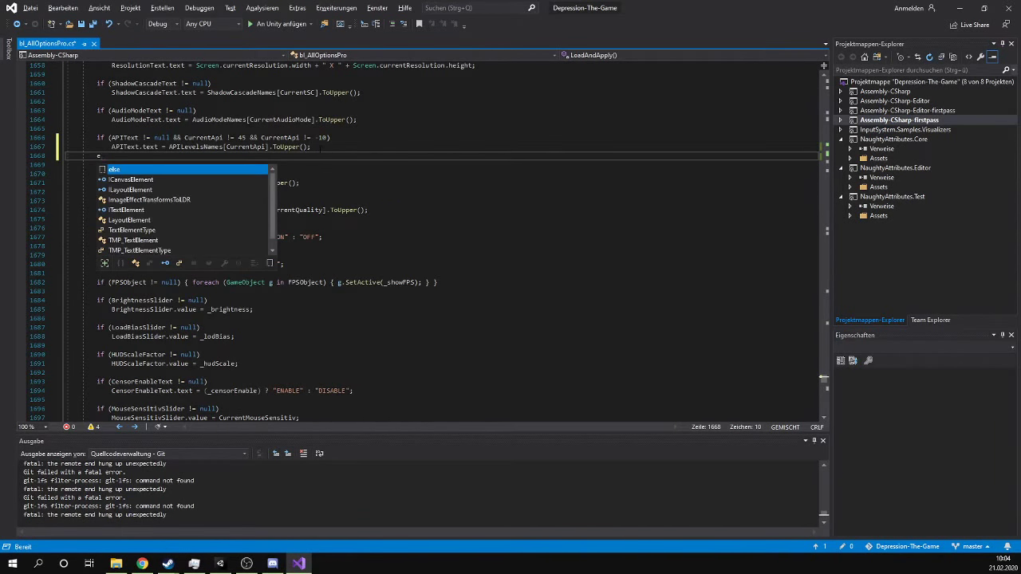
{"action": "type", "text": "lse"}
{"action": "key", "text": "Return"}
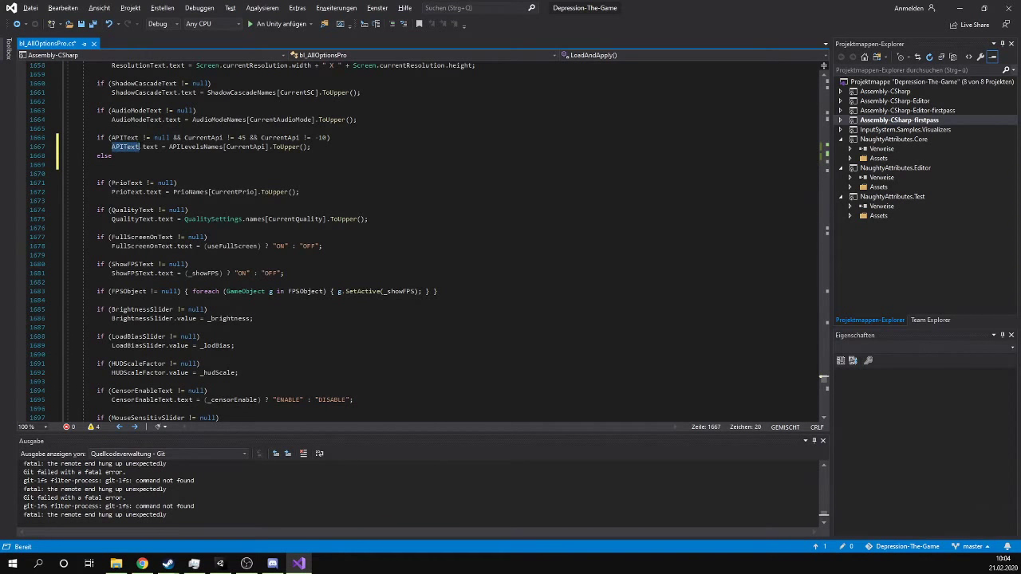
Make the else branch set APIText.text to "Lancher Data Missing" and save the script.
{"action": "left_click", "coordinate": [112, 156]}
{"action": "left_click", "coordinate": [123, 165]}
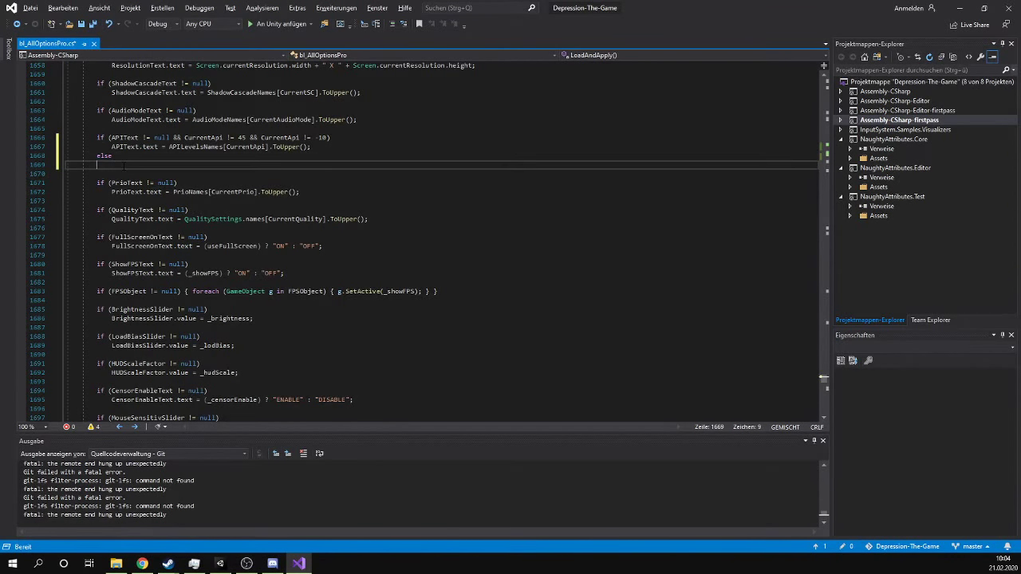
{"action": "type", "text": "APIText.text= "}
{"action": "type", "text": "La"}
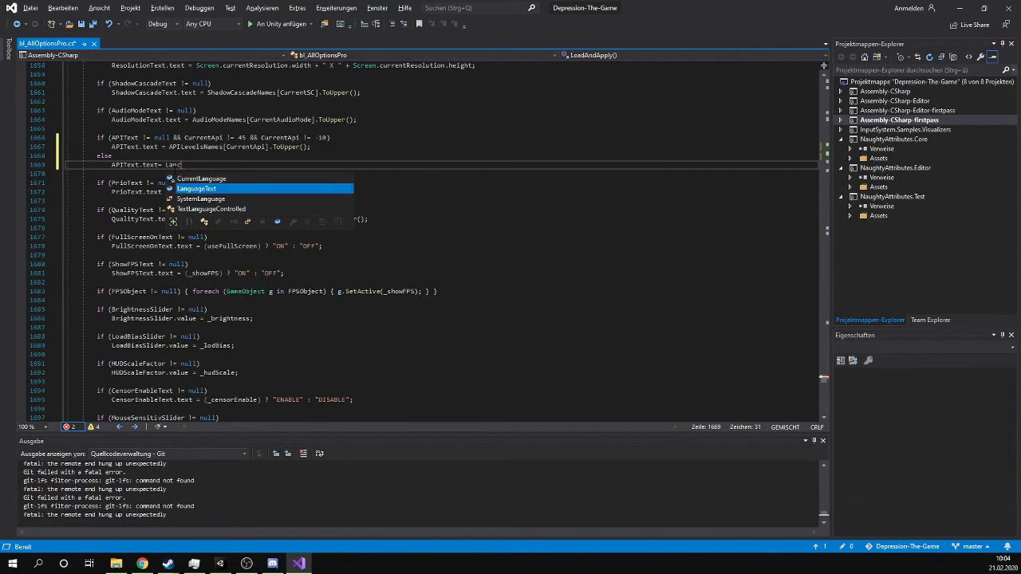
{"action": "key", "text": "BackSpace"}
{"action": "key", "text": "BackSpace"}
{"action": "type", "text": "\""}
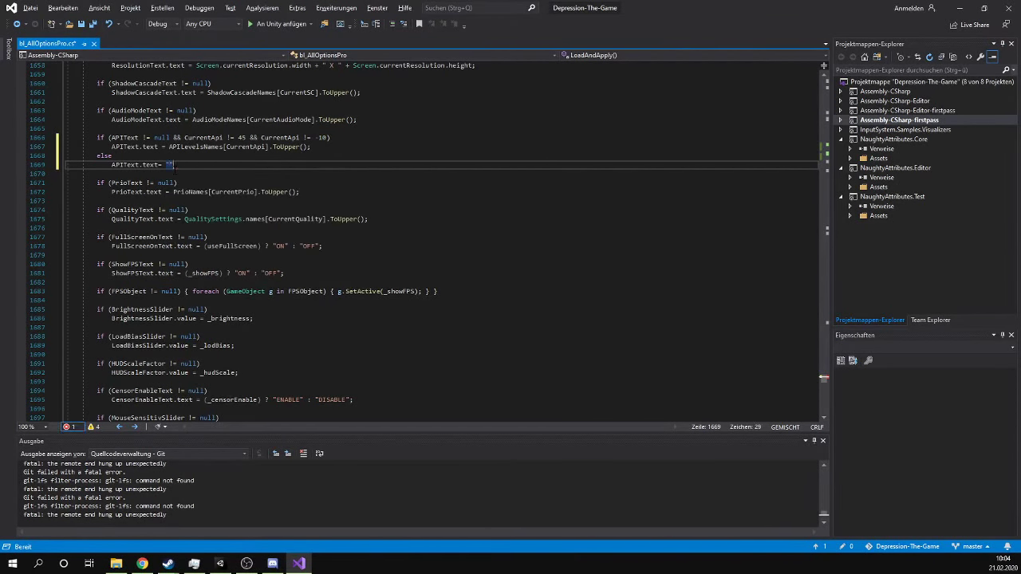
{"action": "type", "text": "\""}
{"action": "type", "text": "gac"}
{"action": "type", "text": "sing"}
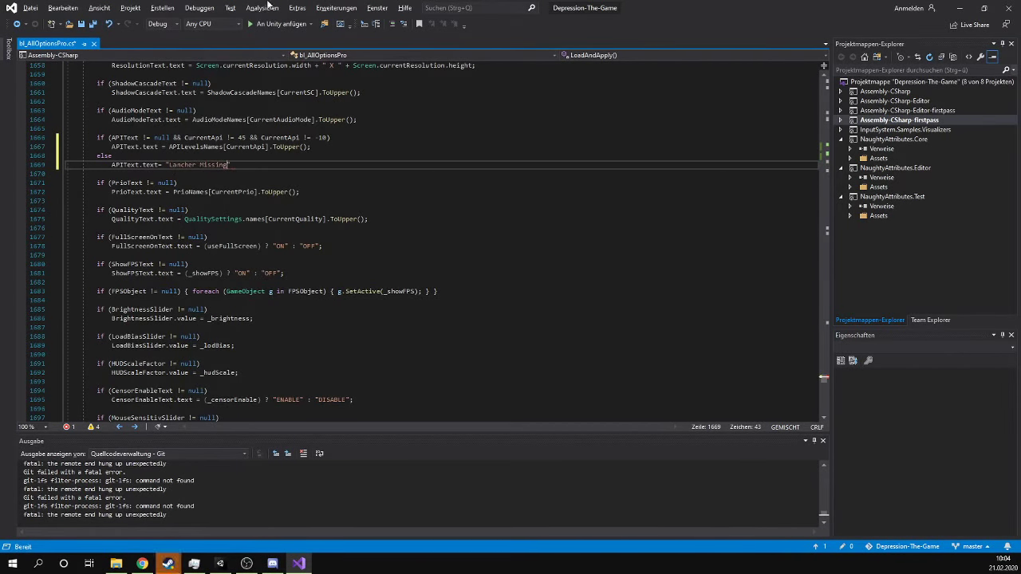
{"action": "type", "text": "\";"}
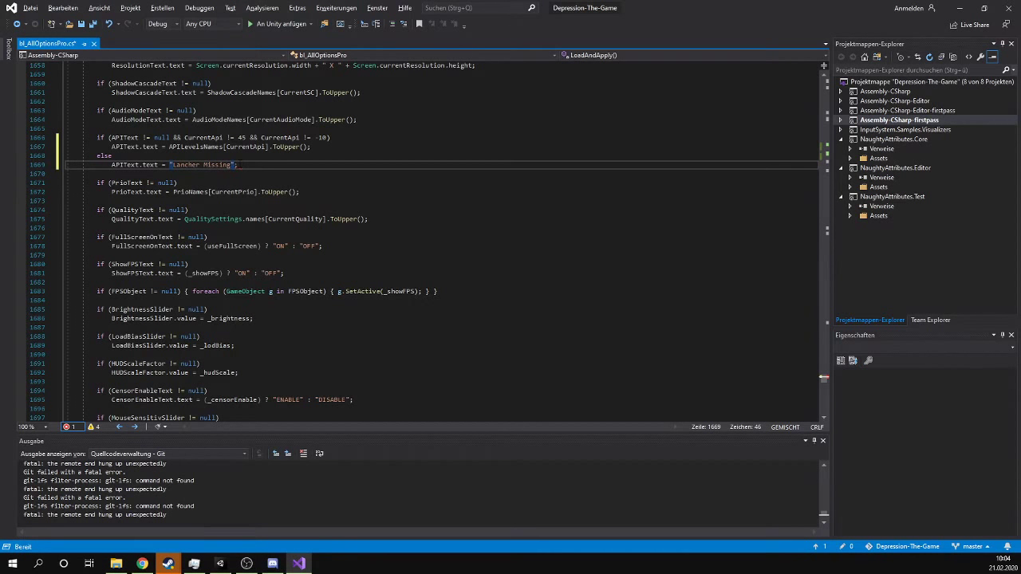
{"action": "left_click", "coordinate": [202, 165]}
{"action": "type", "text": "Da"}
{"action": "type", "text": "ta"}
{"action": "key", "text": "ctrl+s"}
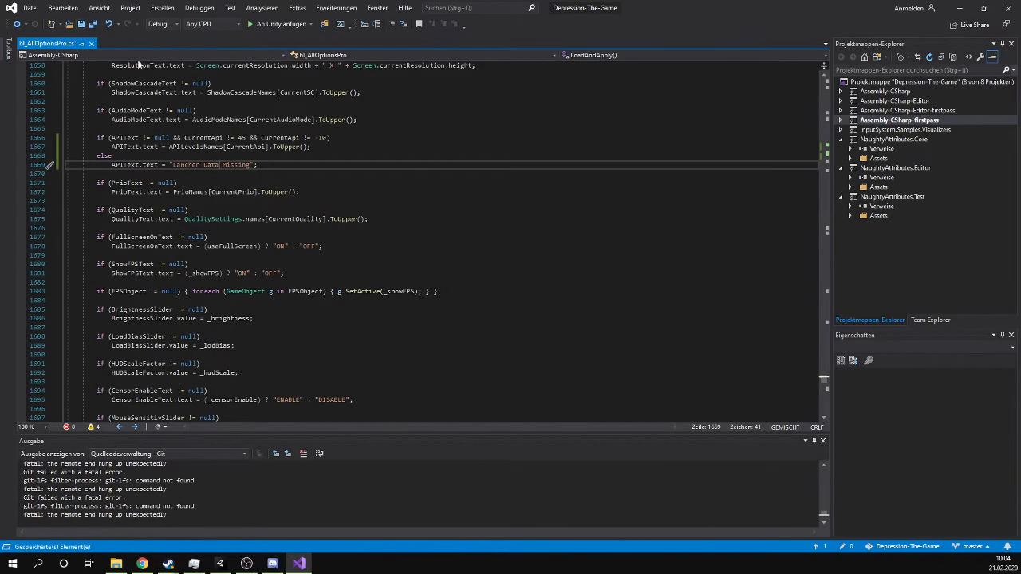
Let Unity recompile, clear the Console, and enter Play mode.
{"action": "left_click", "coordinate": [219, 563]}
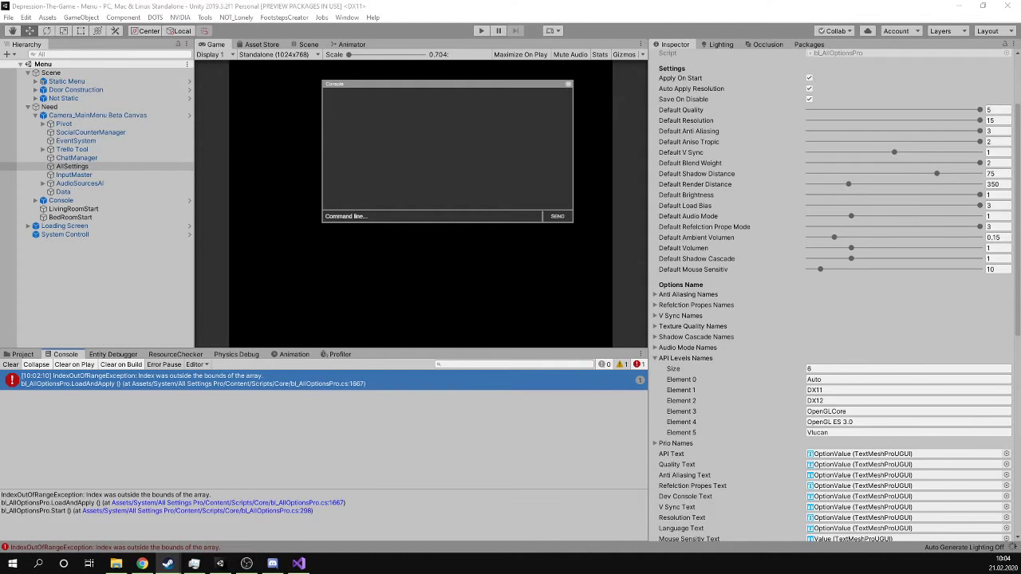
{"action": "scroll", "coordinate": [830, 295], "scroll_direction": "up", "scroll_amount": 2}
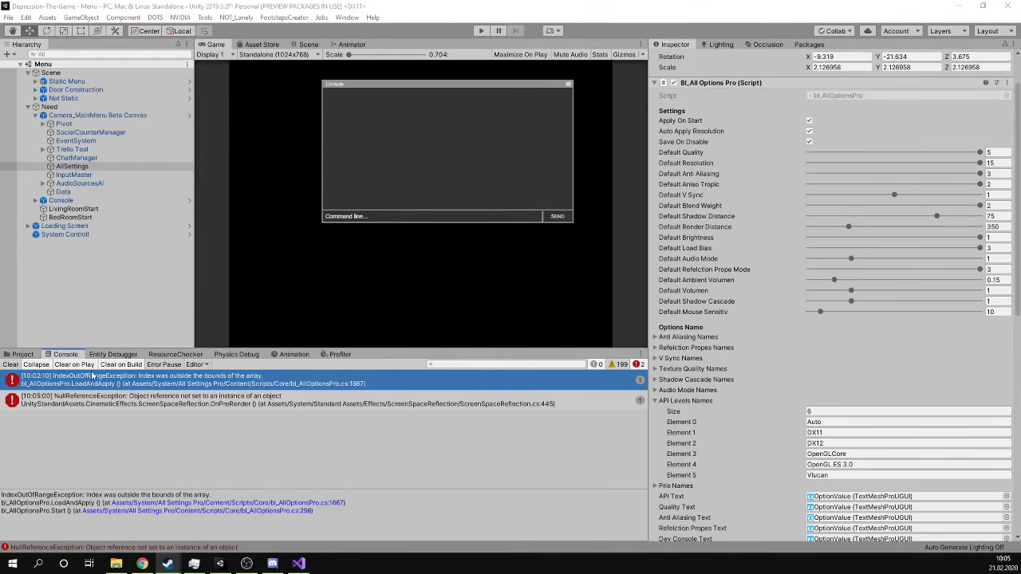
{"action": "left_click", "coordinate": [10, 364]}
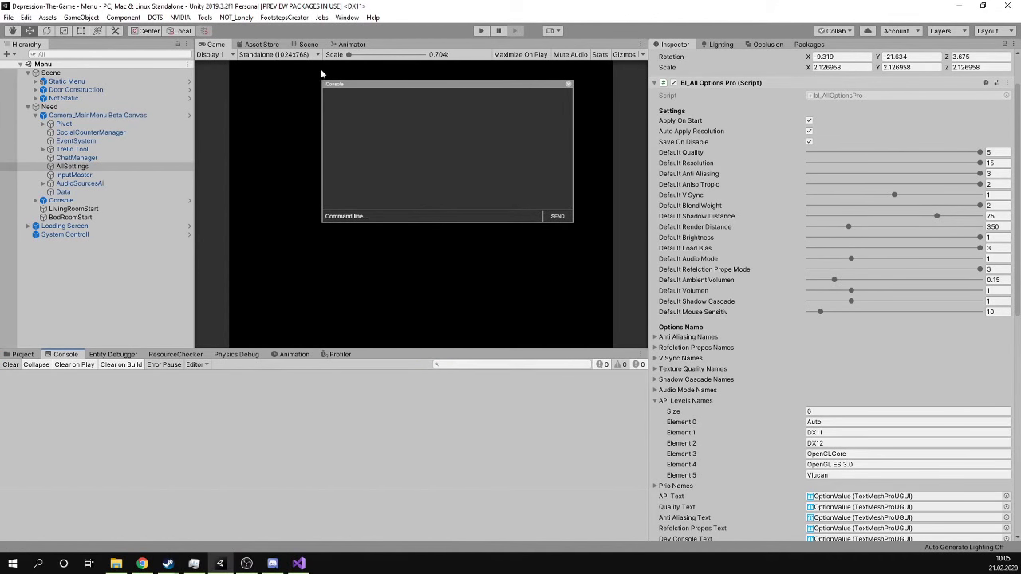
{"action": "left_click", "coordinate": [472, 30]}
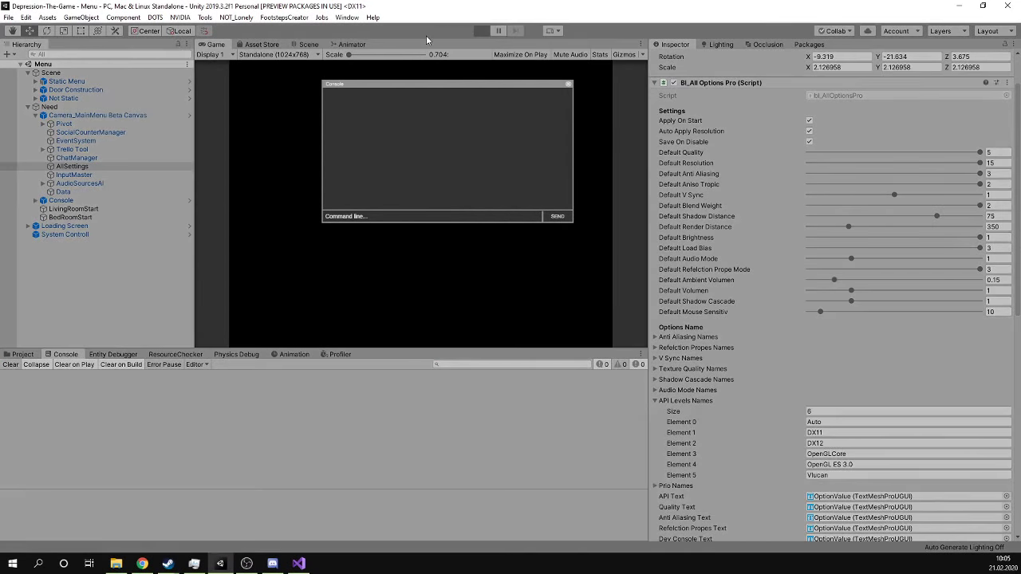
In the running game's settings, toggle reflection quality and cycle the API Level option.
{"action": "key", "text": "alt+Tab"}
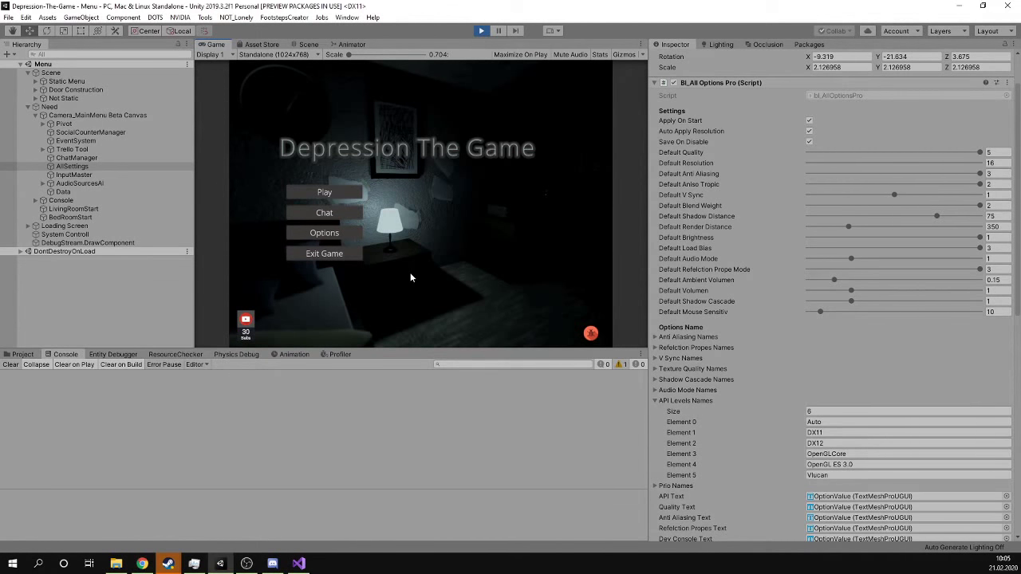
{"action": "left_click", "coordinate": [597, 55]}
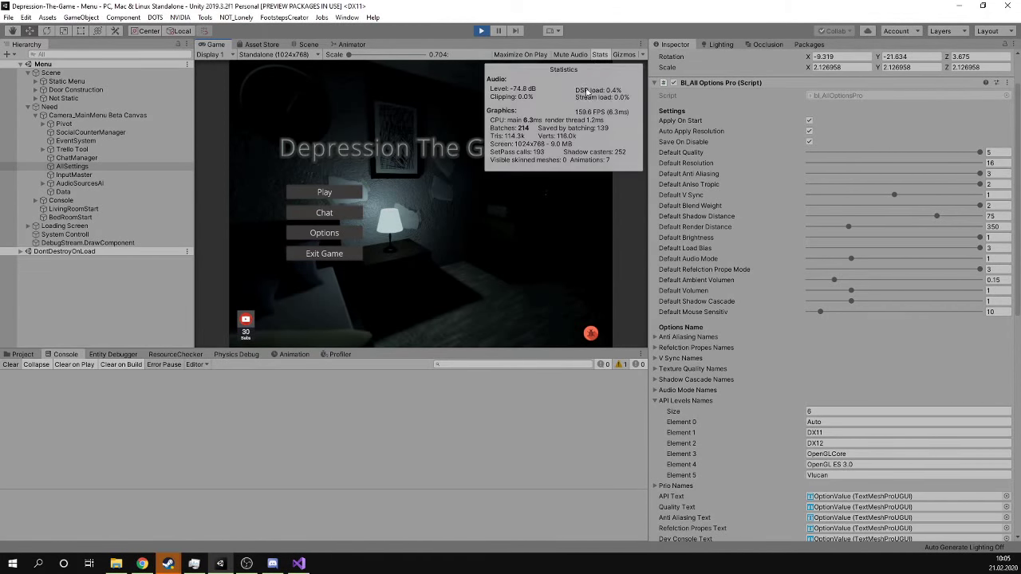
{"action": "left_click", "coordinate": [341, 234]}
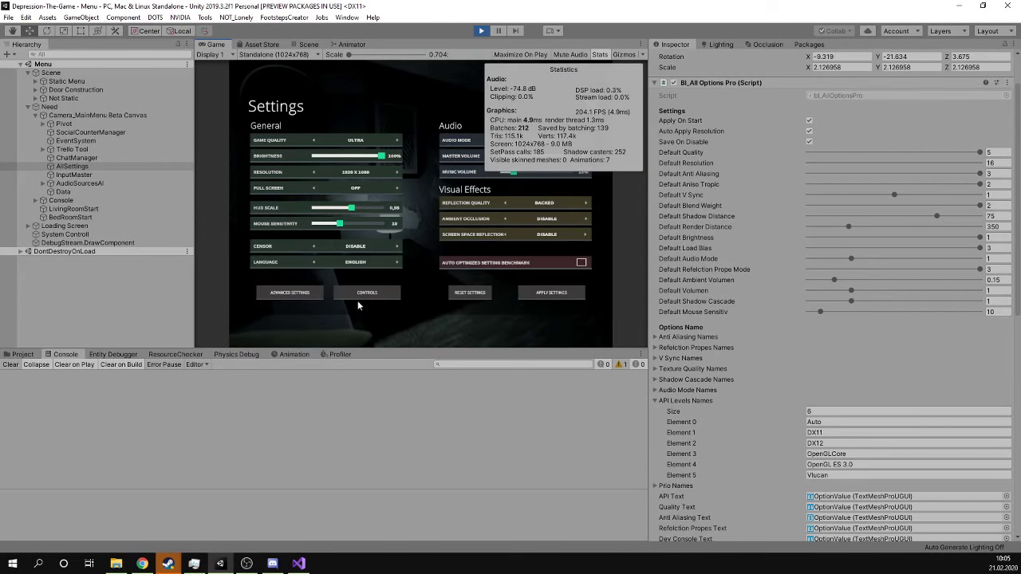
{"action": "left_click", "coordinate": [586, 206]}
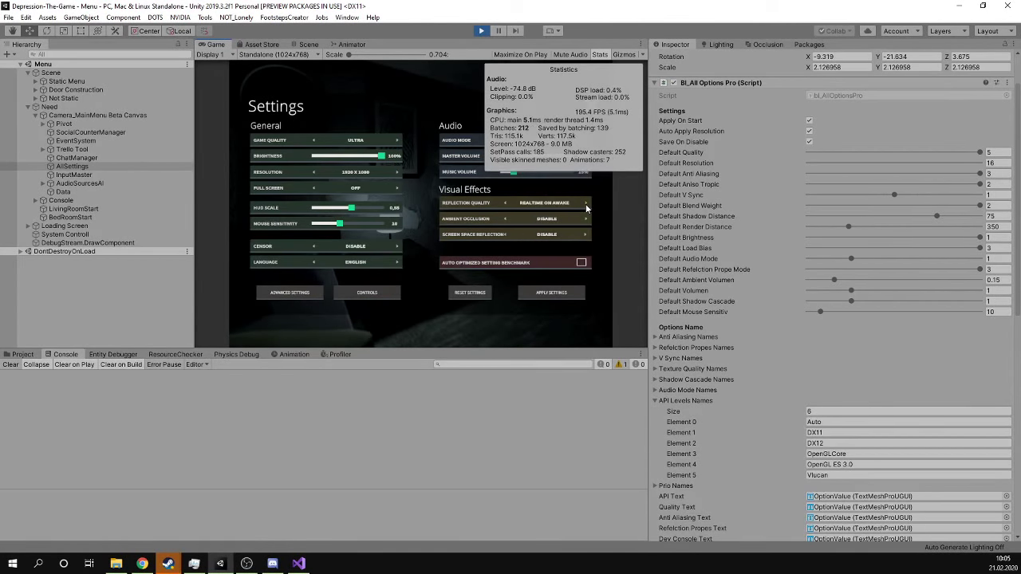
{"action": "left_click", "coordinate": [506, 204]}
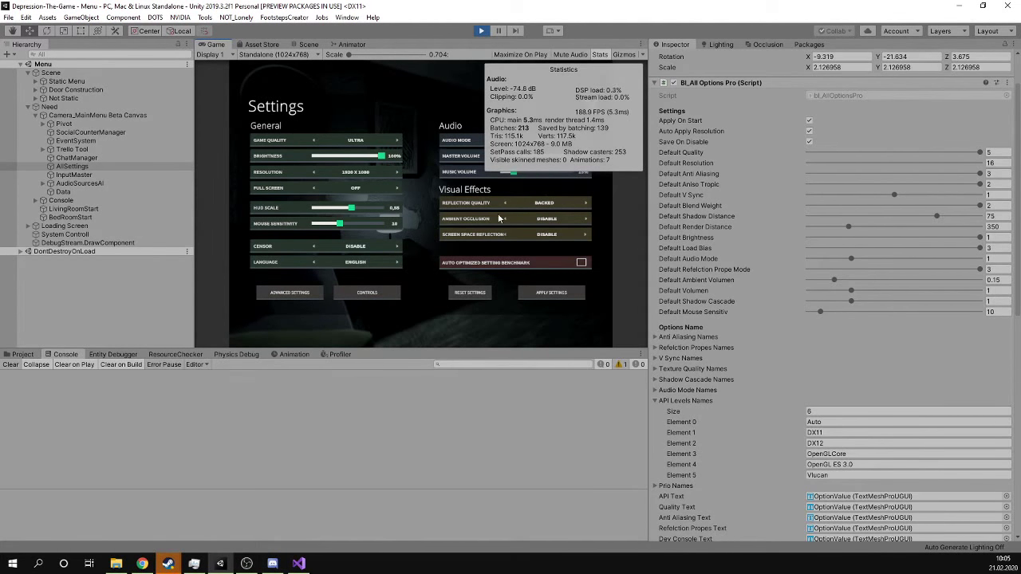
{"action": "mouse_move", "coordinate": [195, 170]}
{"action": "left_mouse_down"}
{"action": "mouse_move", "coordinate": [251, 193]}
{"action": "mouse_move", "coordinate": [176, 193]}
{"action": "left_mouse_up"}
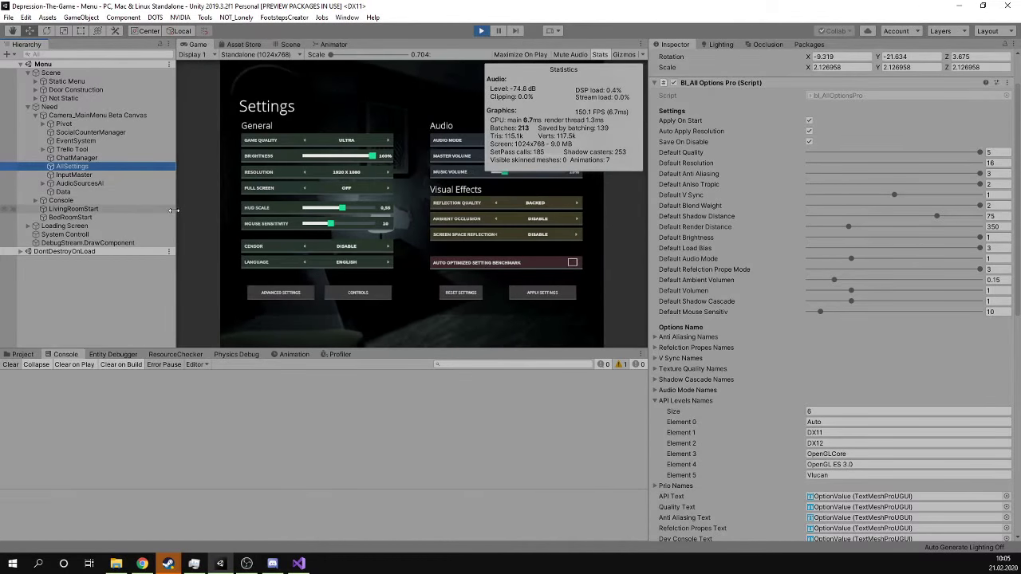
{"action": "left_click", "coordinate": [281, 294]}
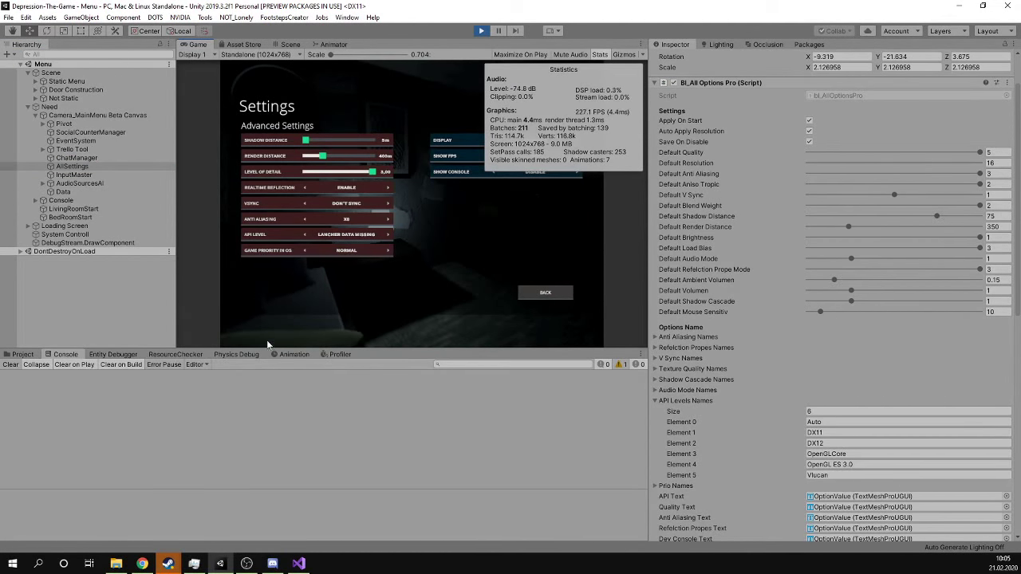
{"action": "left_click", "coordinate": [389, 236]}
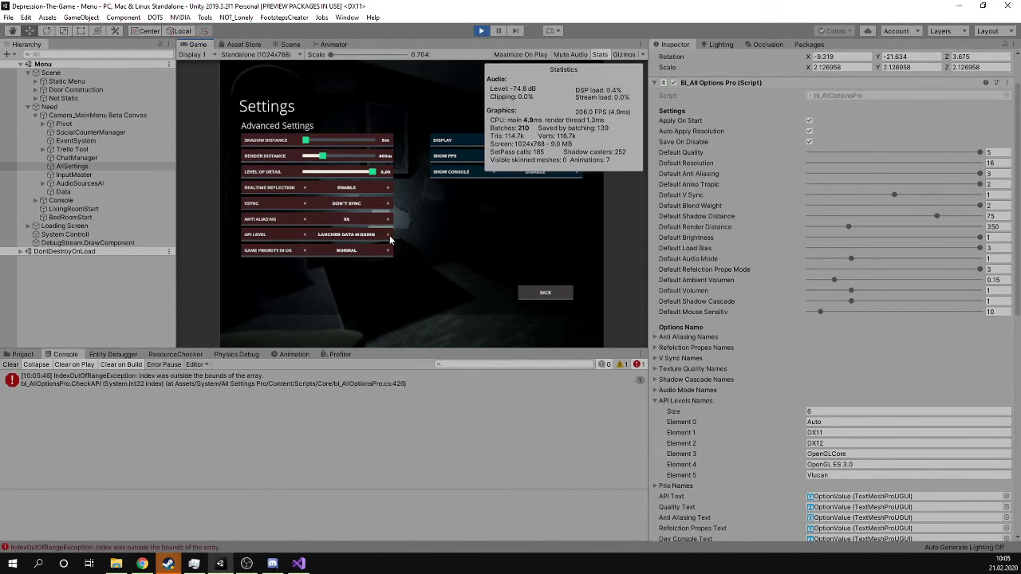
Copy GetCurrentPrio's File.Exists try/catch block into CheckAPI.
{"action": "double_click", "coordinate": [285, 383]}
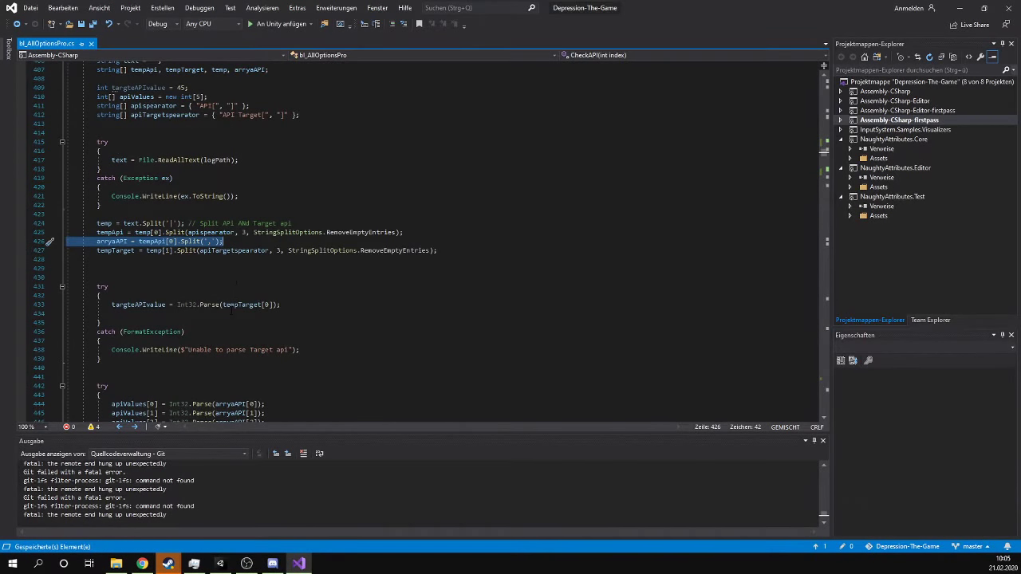
{"action": "left_click", "coordinate": [237, 276]}
{"action": "scroll", "coordinate": [237, 281], "scroll_direction": "up", "scroll_amount": 3}
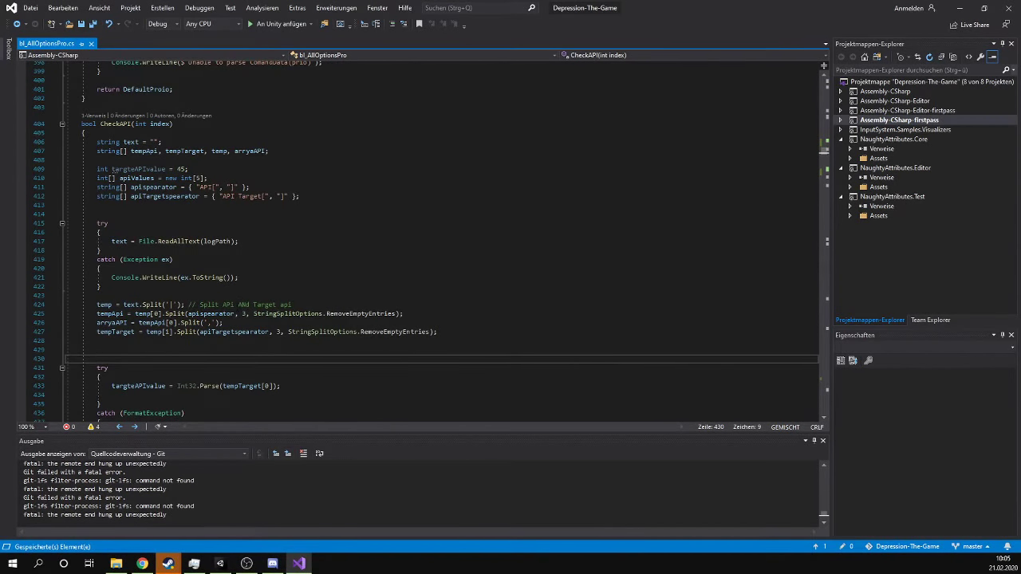
{"action": "scroll", "coordinate": [427, 239], "scroll_direction": "up", "scroll_amount": 3}
{"action": "scroll", "coordinate": [427, 239], "scroll_direction": "up", "scroll_amount": 3}
{"action": "scroll", "coordinate": [427, 239], "scroll_direction": "up", "scroll_amount": 3}
{"action": "scroll", "coordinate": [427, 239], "scroll_direction": "up", "scroll_amount": 3}
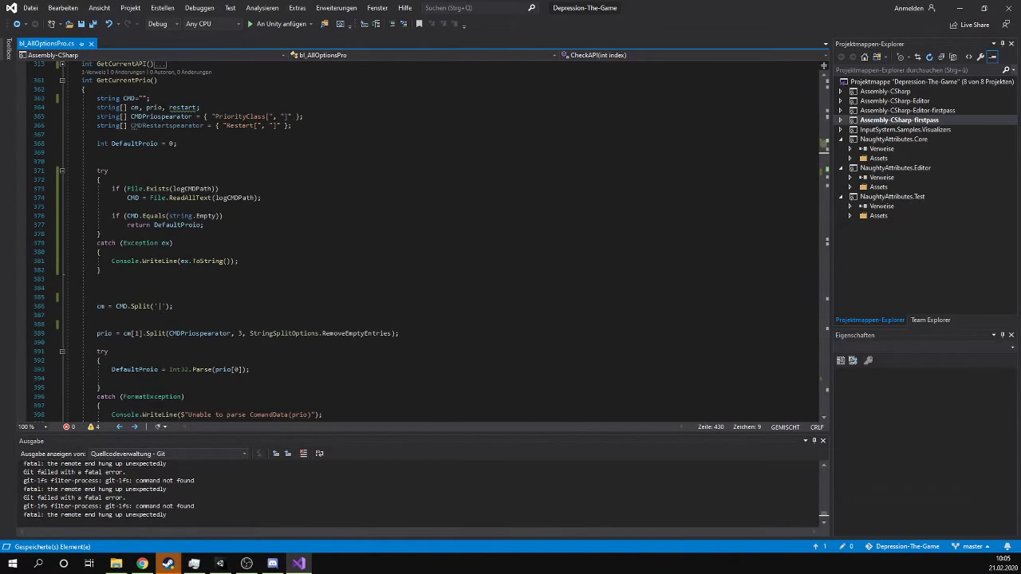
{"action": "left_click_drag", "start_coordinate": [111, 270], "coordinate": [81, 171]}
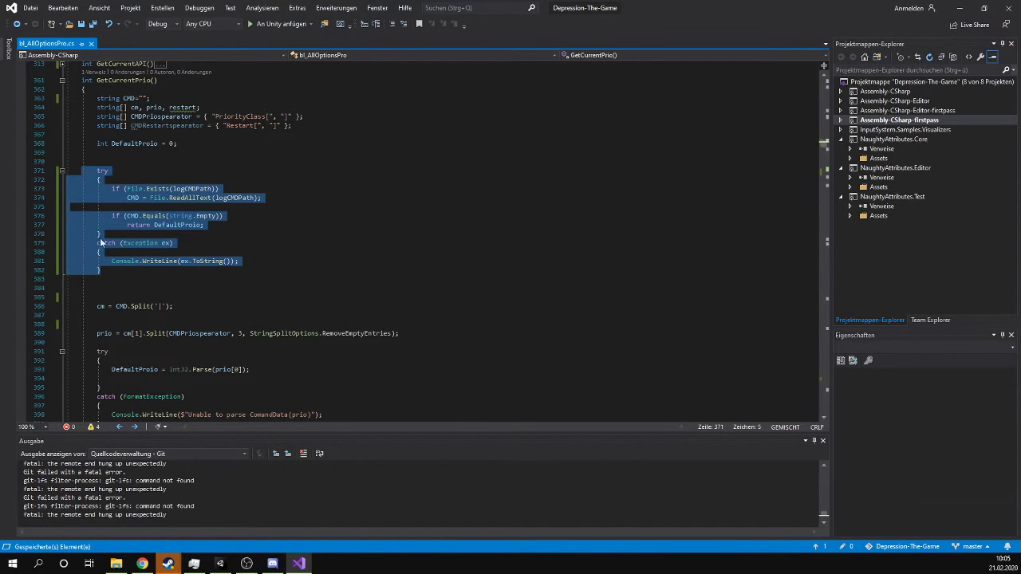
{"action": "scroll", "coordinate": [127, 253], "scroll_direction": "down", "scroll_amount": 8}
{"action": "scroll", "coordinate": [127, 252], "scroll_direction": "down", "scroll_amount": 3}
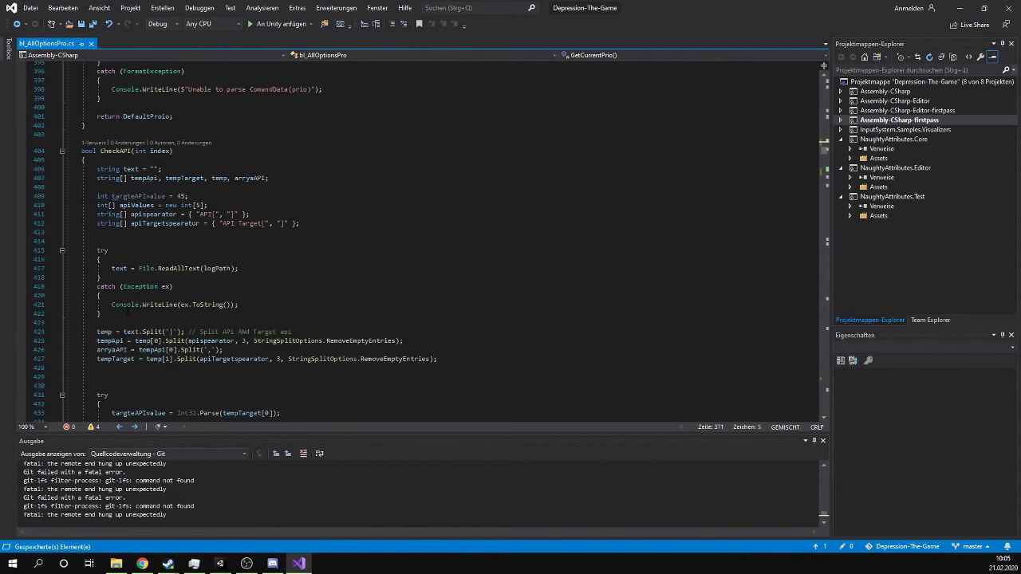
{"action": "left_click", "coordinate": [127, 241]}
{"action": "type", "text": "try         {             if (File.Exists(logCMDPath))                 CMD = File.ReadAllText(logCMDPath);              if (CMD.Equals(string.Empty))                 return DefaultPrio;         }         catch (Exception ex)         {             Console.WriteLine(ex.ToString());         }"}
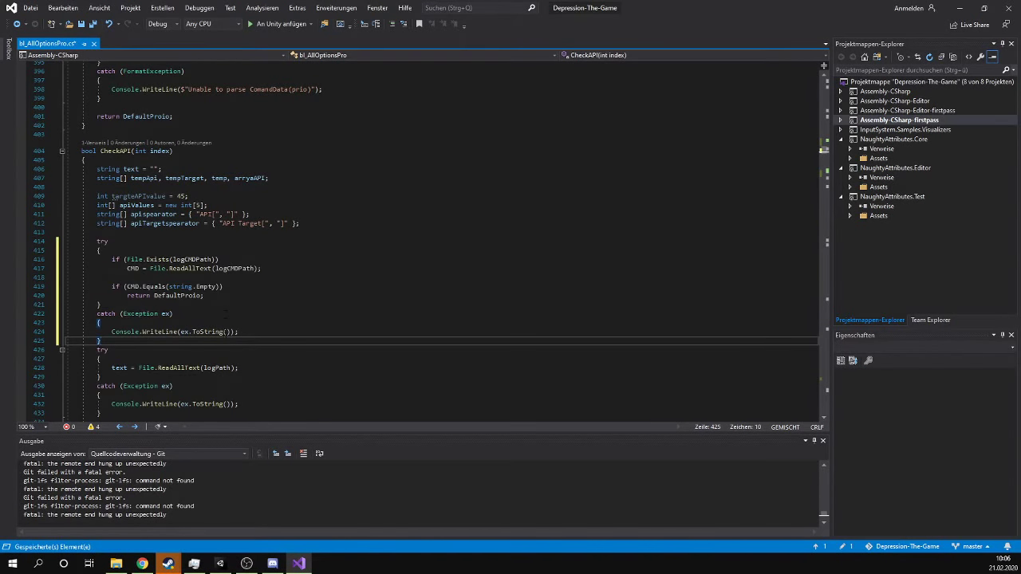
Rename logCMDPath to logPath and CMD to text, and make the empty check a bare return.
{"action": "double_click", "coordinate": [215, 368]}
{"action": "key", "text": "ctrl+c"}
{"action": "double_click", "coordinate": [189, 259]}
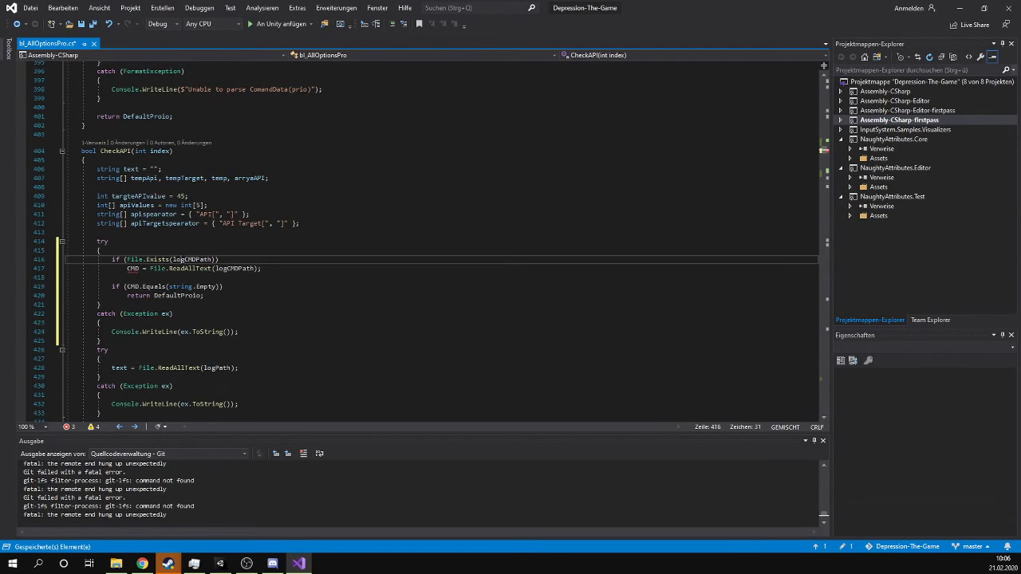
{"action": "key", "text": "ctrl+v"}
{"action": "double_click", "coordinate": [233, 268]}
{"action": "key", "text": "ctrl+v"}
{"action": "left_click", "coordinate": [124, 169]}
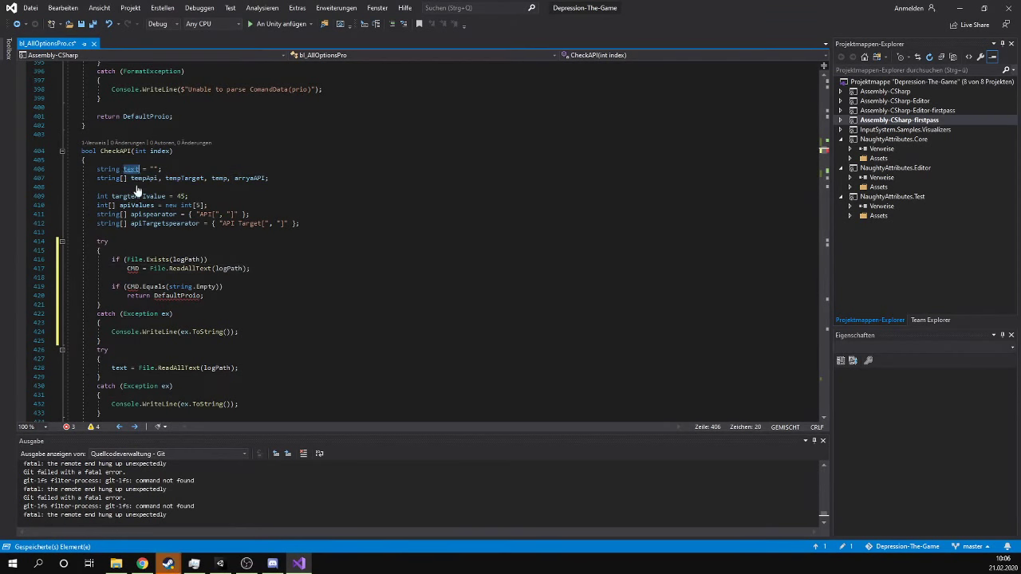
{"action": "key", "text": "ctrl+c"}
{"action": "double_click", "coordinate": [132, 268]}
{"action": "key", "text": "ctrl+v"}
{"action": "double_click", "coordinate": [132, 286]}
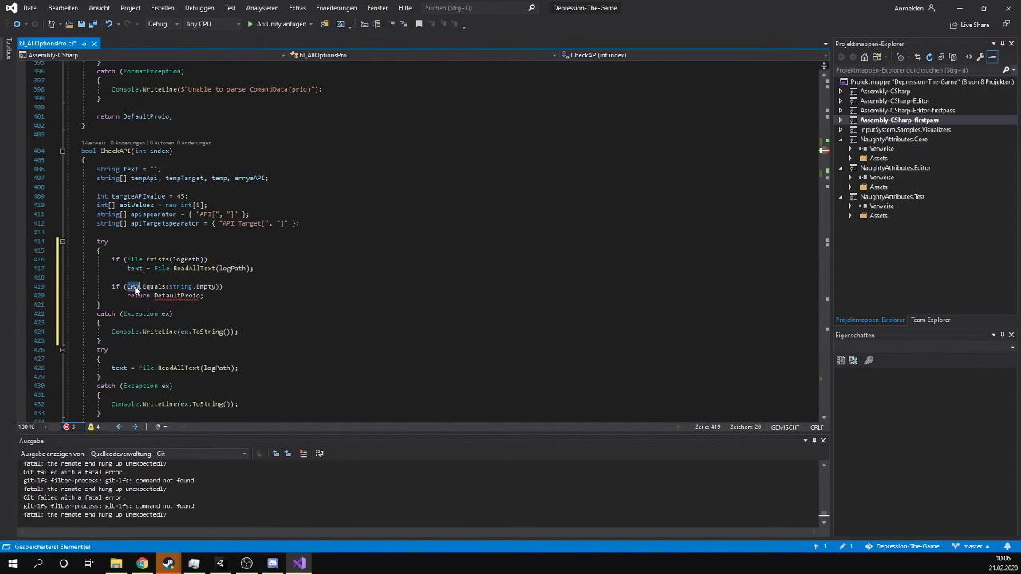
{"action": "key", "text": "ctrl+v"}
{"action": "left_click", "coordinate": [177, 296]}
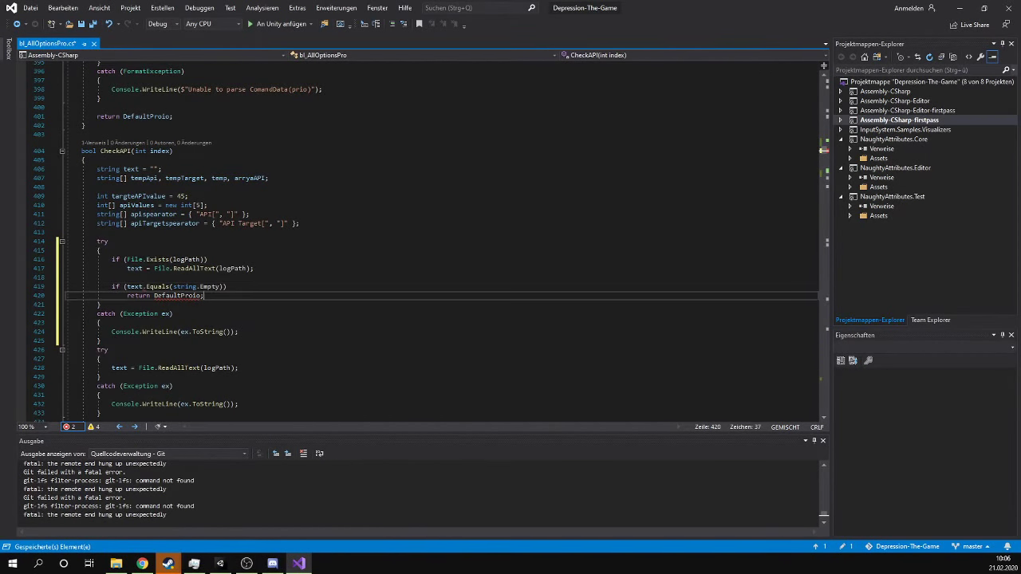
{"action": "double_click", "coordinate": [177, 295]}
{"action": "key", "text": "BackSpace"}
{"action": "key", "text": "BackSpace"}
Delete the old catch and read blocks below the pasted code.
{"action": "scroll", "coordinate": [152, 295], "scroll_direction": "down", "scroll_amount": 1}
{"action": "left_click_drag", "start_coordinate": [96, 286], "coordinate": [117, 386]}
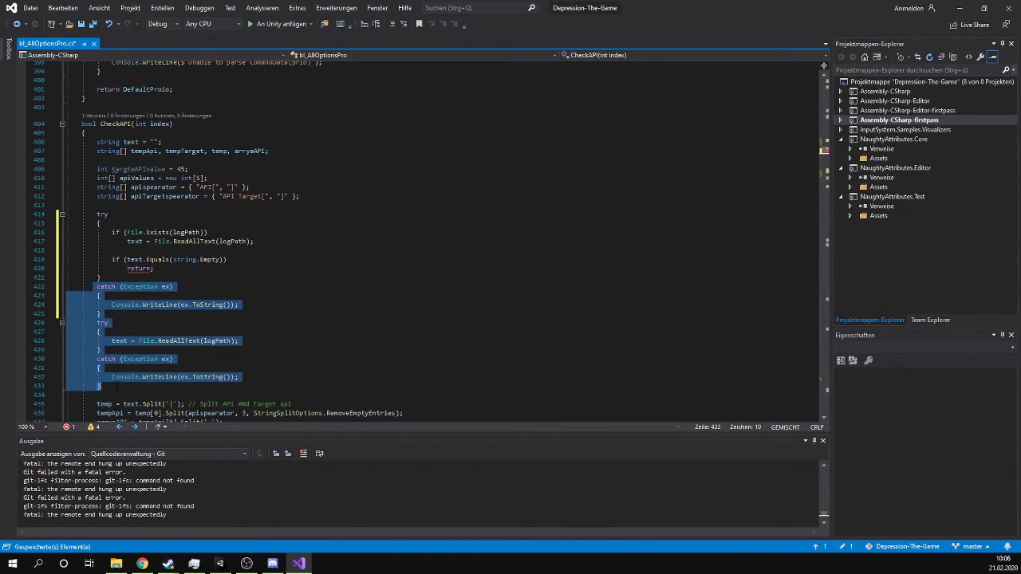
{"action": "key", "text": "Delete"}
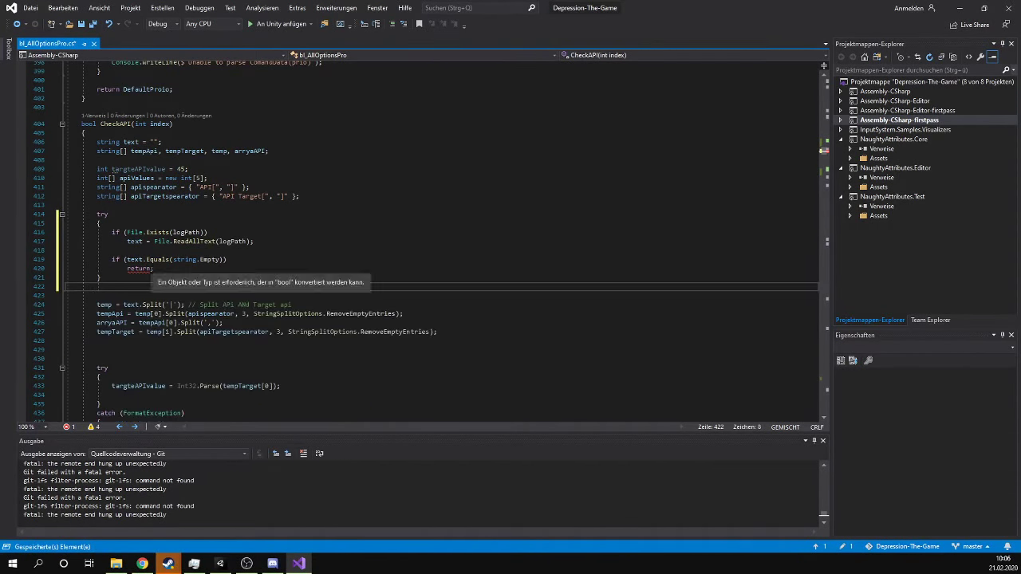
{"action": "left_click", "coordinate": [151, 268]}
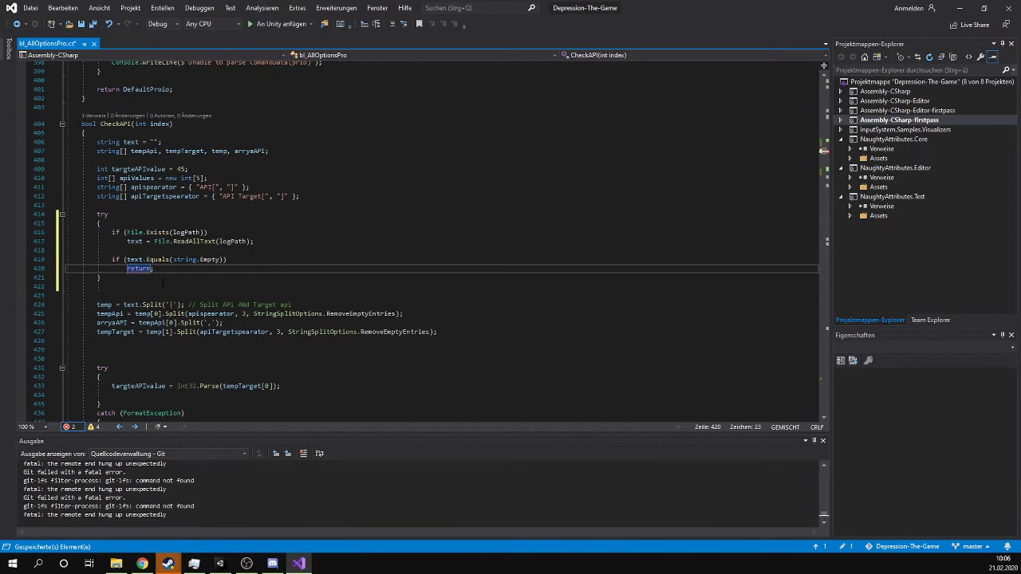
{"action": "scroll", "coordinate": [164, 282], "scroll_direction": "down", "scroll_amount": 4}
{"action": "scroll", "coordinate": [163, 283], "scroll_direction": "down", "scroll_amount": 5}
{"action": "scroll", "coordinate": [164, 282], "scroll_direction": "down", "scroll_amount": 4}
{"action": "scroll", "coordinate": [163, 282], "scroll_direction": "down", "scroll_amount": 1}
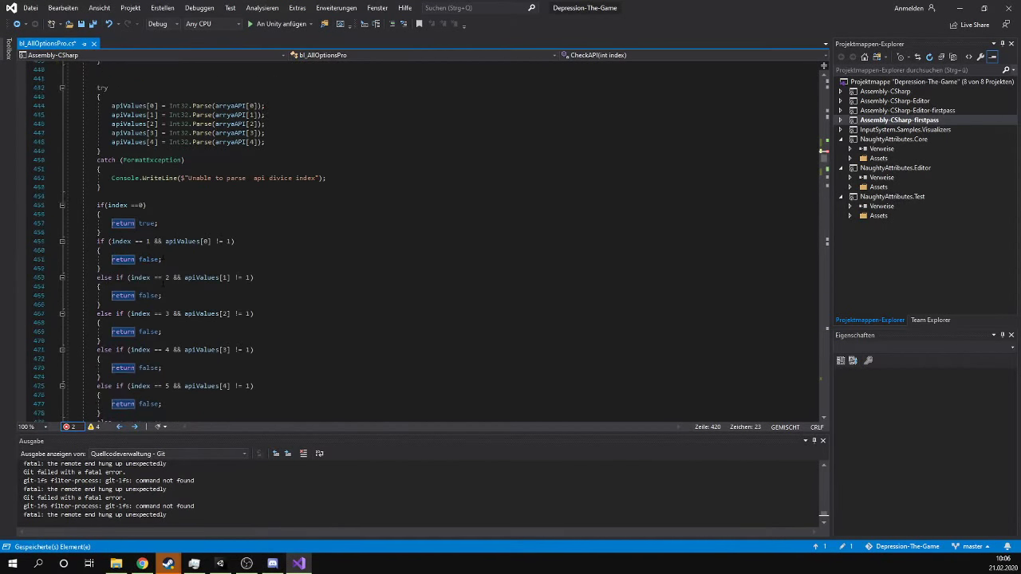
{"action": "scroll", "coordinate": [163, 283], "scroll_direction": "down", "scroll_amount": 3}
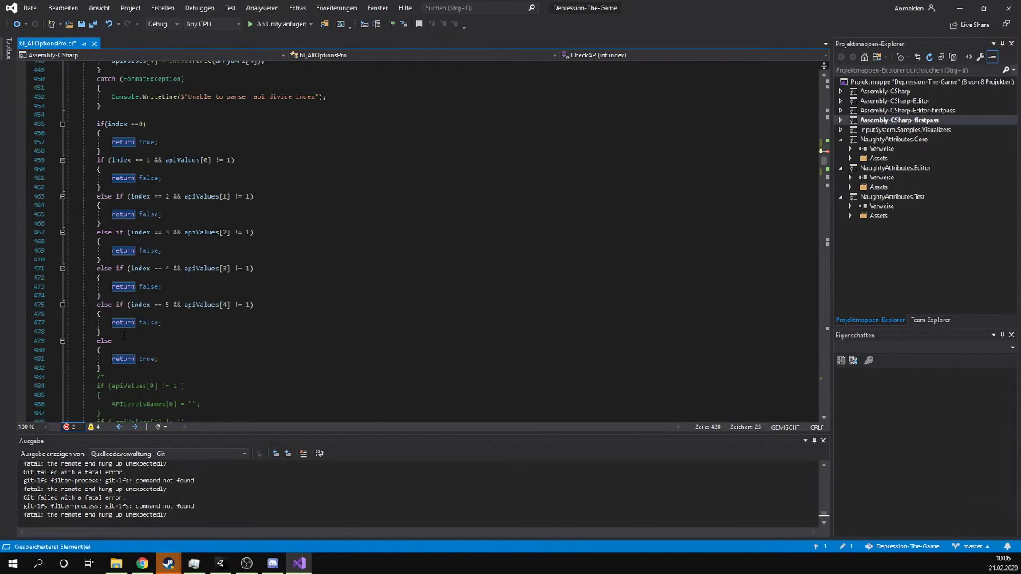
{"action": "scroll", "coordinate": [123, 336], "scroll_direction": "down", "scroll_amount": 5}
{"action": "scroll", "coordinate": [124, 336], "scroll_direction": "down", "scroll_amount": 8}
{"action": "scroll", "coordinate": [124, 336], "scroll_direction": "up", "scroll_amount": 6}
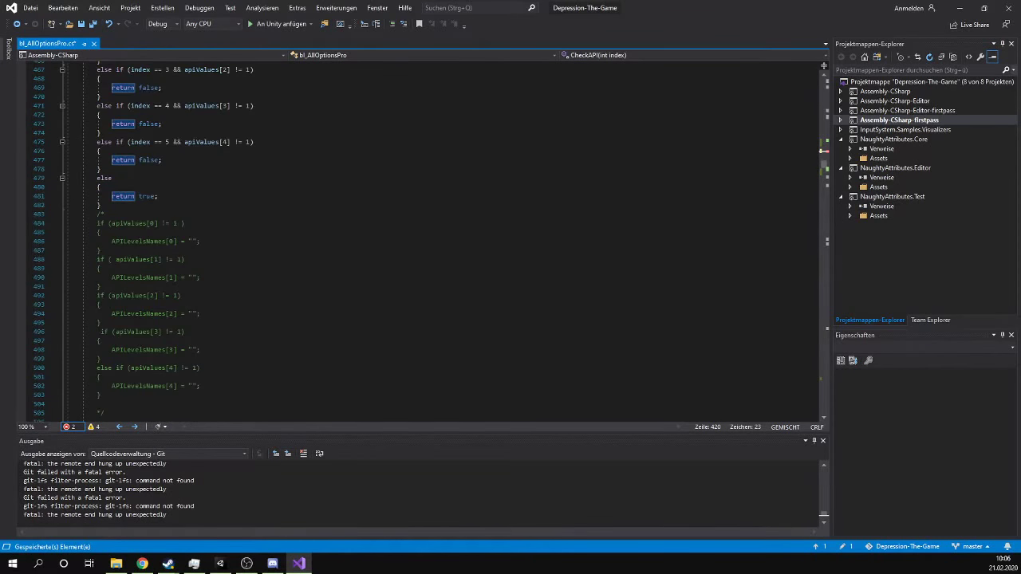
{"action": "scroll", "coordinate": [144, 304], "scroll_direction": "up", "scroll_amount": 5}
{"action": "scroll", "coordinate": [144, 304], "scroll_direction": "up", "scroll_amount": 4}
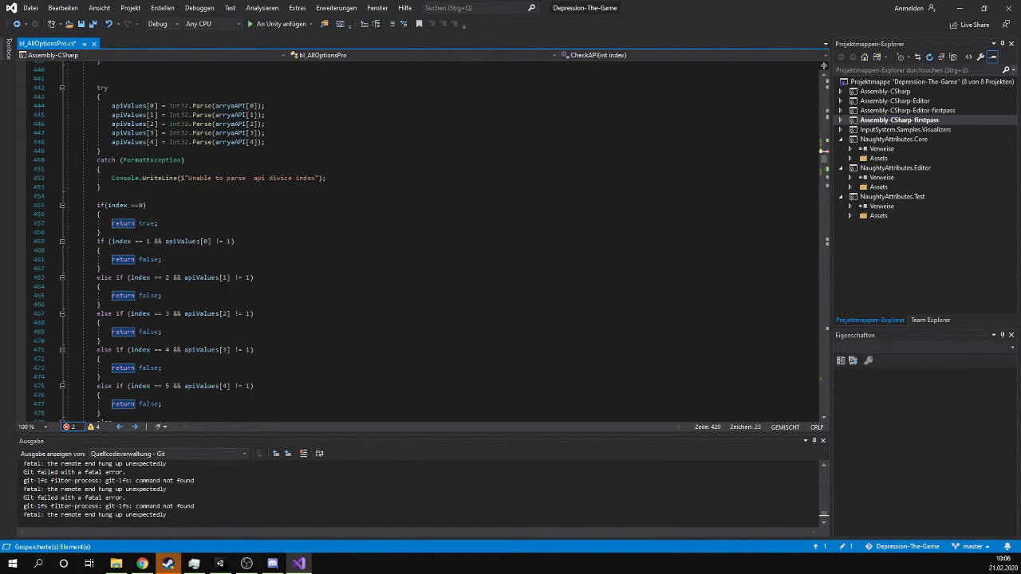
{"action": "scroll", "coordinate": [225, 292], "scroll_direction": "up", "scroll_amount": 4}
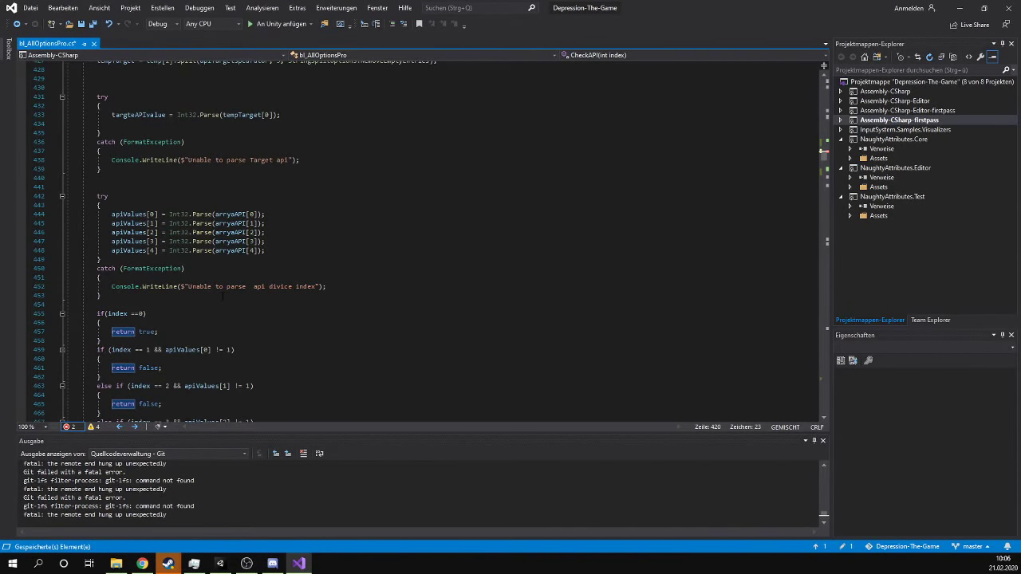
Make CheckAPI's bare return statement return false.
{"action": "left_click", "coordinate": [144, 313]}
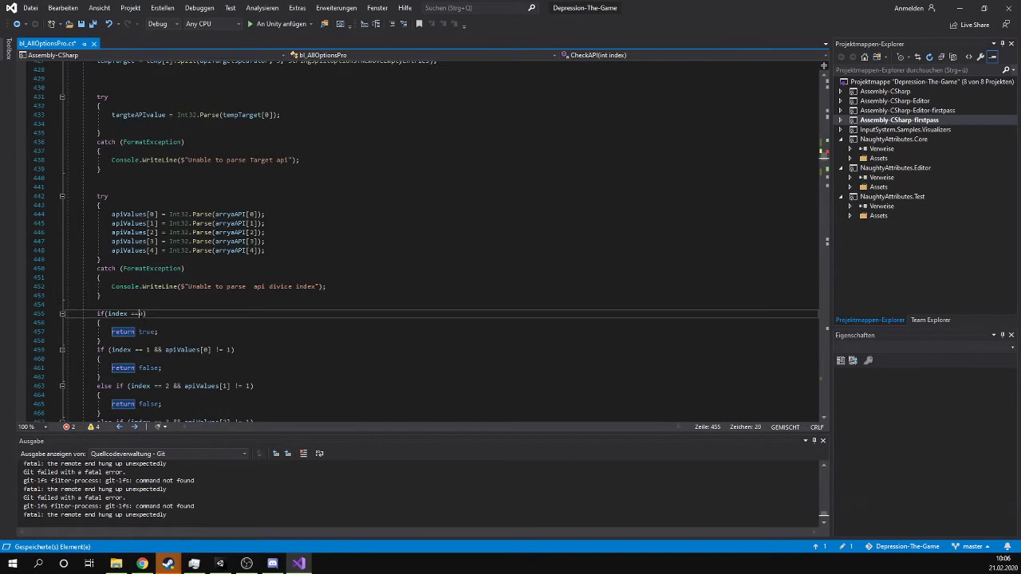
{"action": "scroll", "coordinate": [143, 313], "scroll_direction": "up", "scroll_amount": 7}
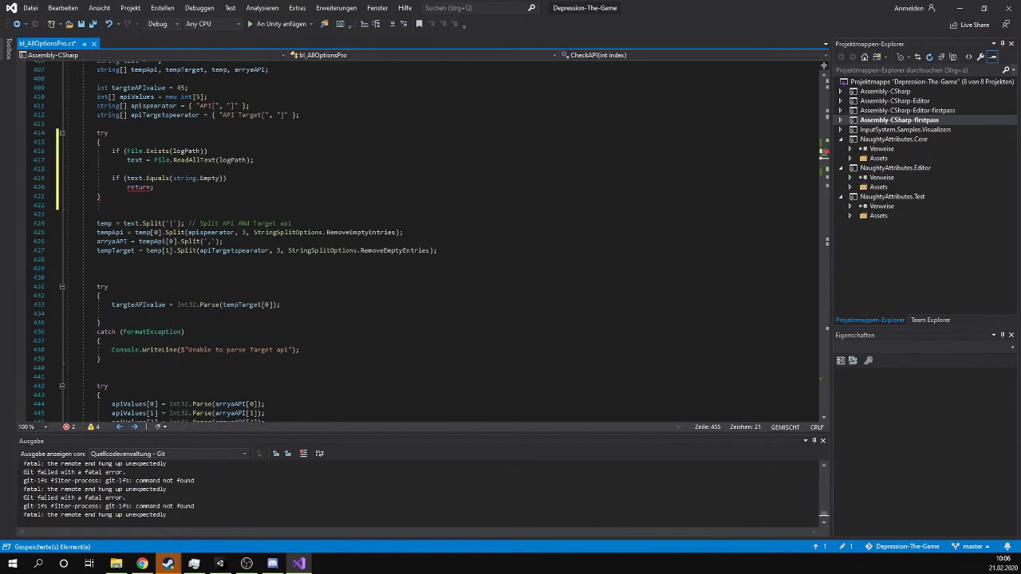
{"action": "left_click", "coordinate": [151, 187]}
{"action": "type", "text": "fals"}
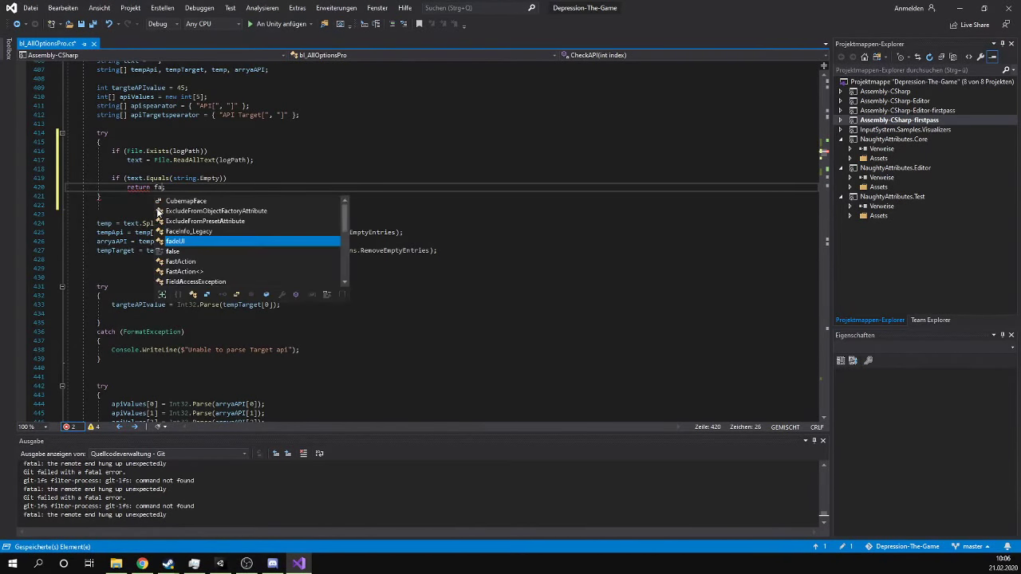
{"action": "key", "text": "Tab"}
Copy GetCurrentPrio's FormatException catch block and paste it after CheckAPI's try block.
{"action": "left_click", "coordinate": [132, 251]}
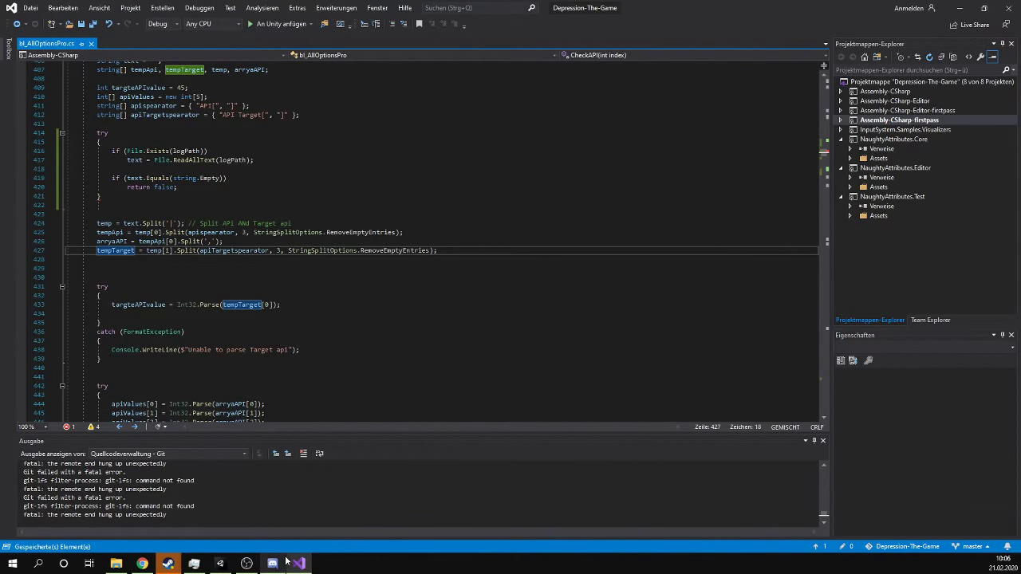
{"action": "left_click", "coordinate": [95, 205]}
{"action": "scroll", "coordinate": [428, 241], "scroll_direction": "up", "scroll_amount": 3}
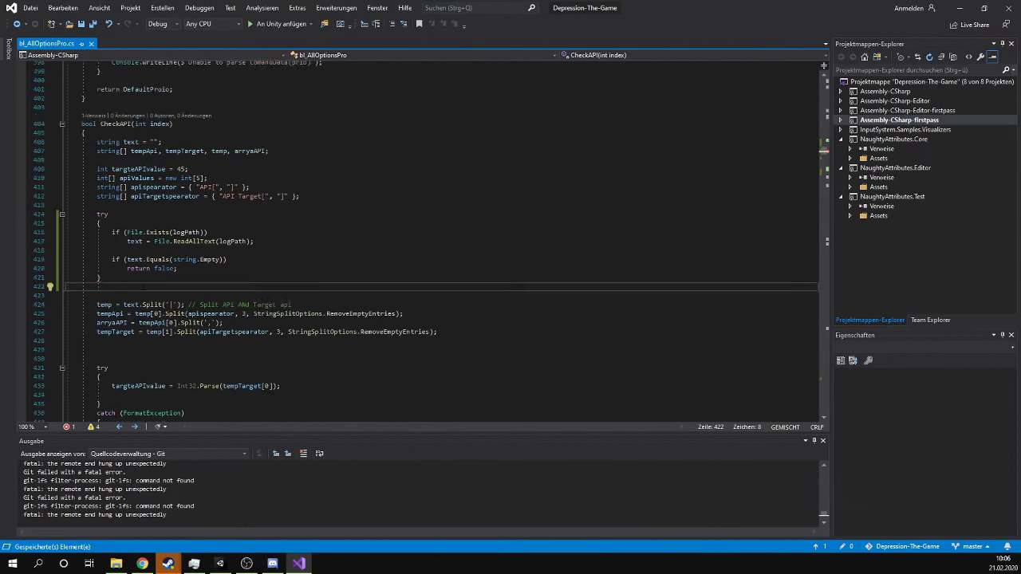
{"action": "scroll", "coordinate": [428, 241], "scroll_direction": "down", "scroll_amount": 2}
{"action": "scroll", "coordinate": [189, 291], "scroll_direction": "up", "scroll_amount": 1}
{"action": "scroll", "coordinate": [189, 291], "scroll_direction": "up", "scroll_amount": 8}
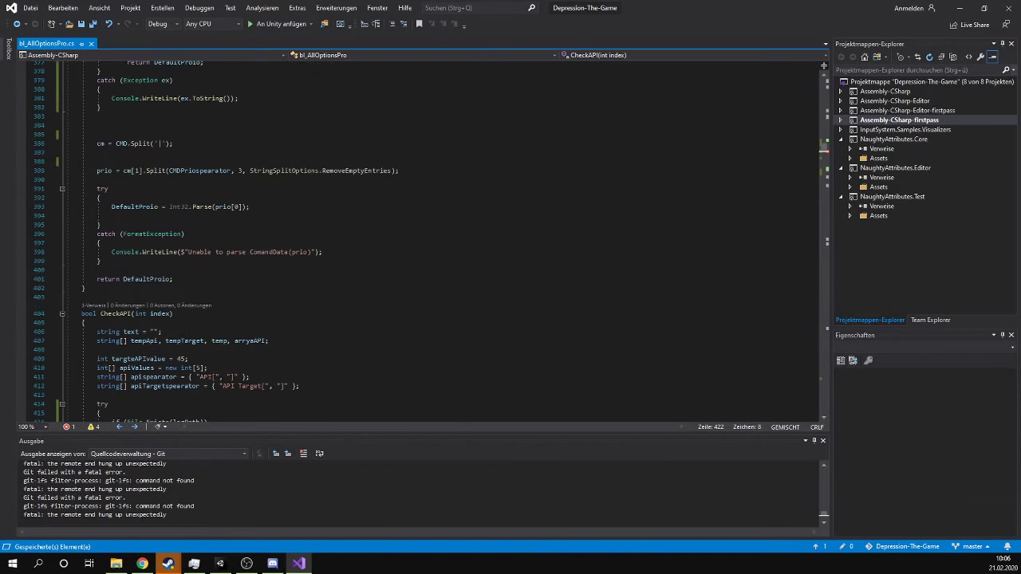
{"action": "left_click", "coordinate": [100, 261]}
{"action": "left_click_drag", "start_coordinate": [101, 261], "coordinate": [85, 234]}
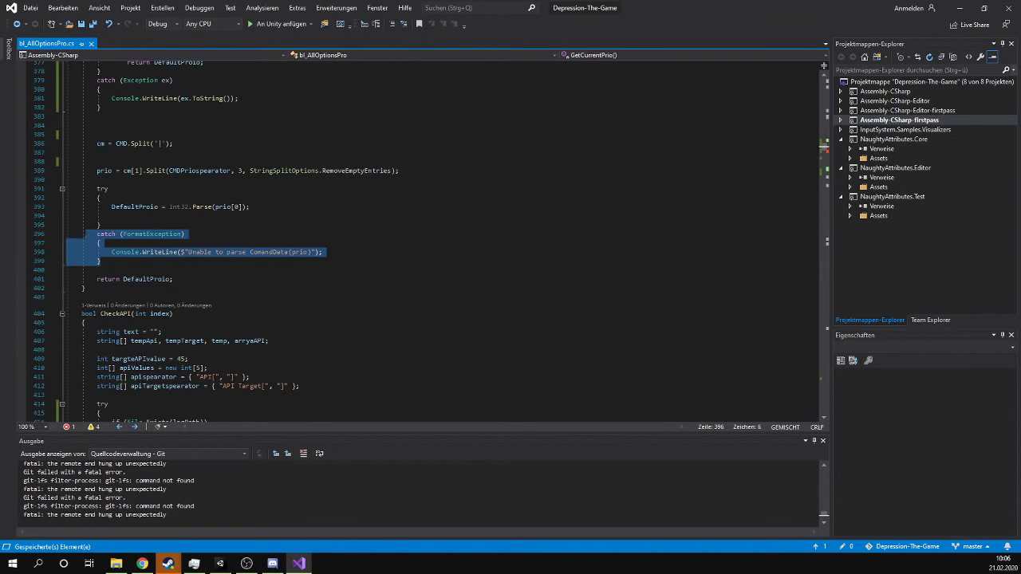
{"action": "scroll", "coordinate": [103, 244], "scroll_direction": "down", "scroll_amount": 3}
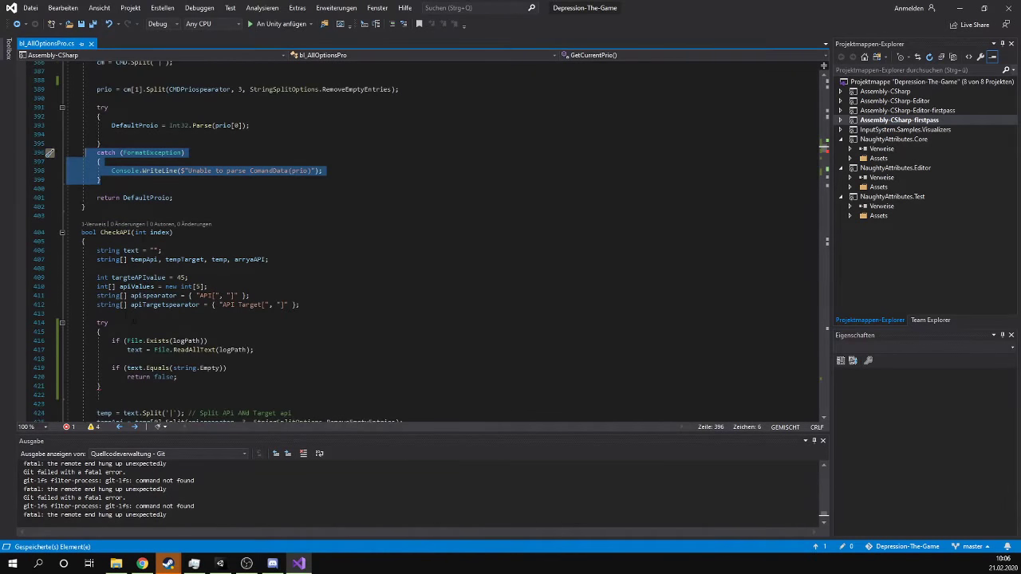
{"action": "left_click", "coordinate": [114, 389]}
{"action": "key", "text": "Return"}
{"action": "key", "text": "ctrl+v"}
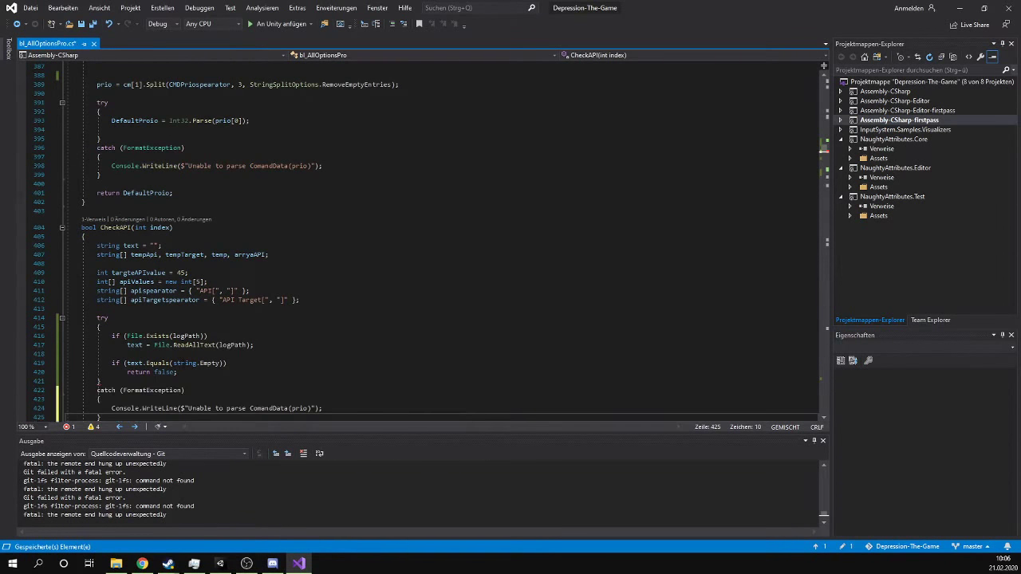
{"action": "scroll", "coordinate": [114, 391], "scroll_direction": "down", "scroll_amount": 3}
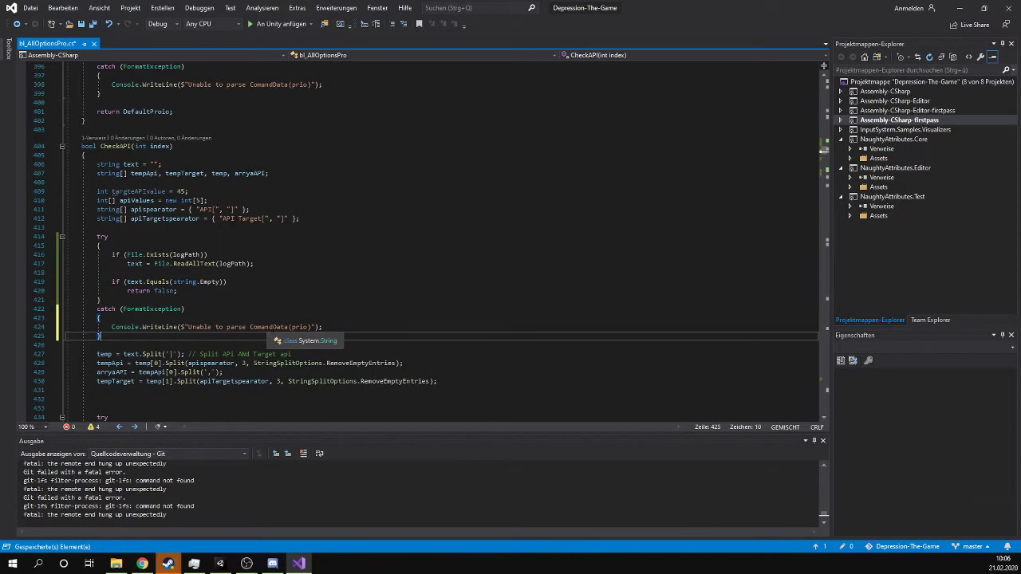
Change the pasted message from 'ComandData(prio)' to 'Unable to parse APIData' and return to Unity.
{"action": "left_click", "coordinate": [268, 327]}
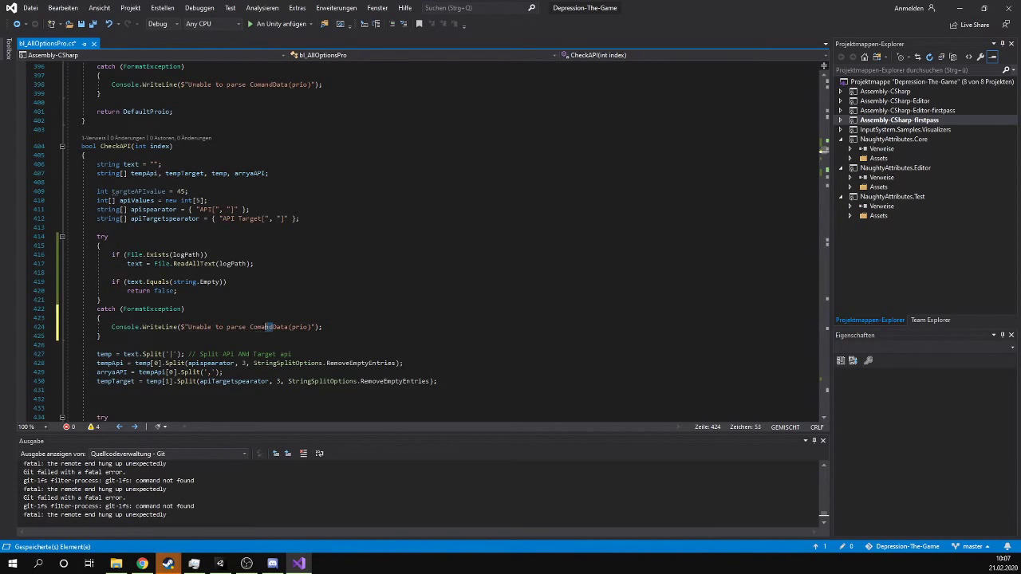
{"action": "left_click_drag", "start_coordinate": [272, 327], "coordinate": [250, 327]}
{"action": "type", "text": "API"}
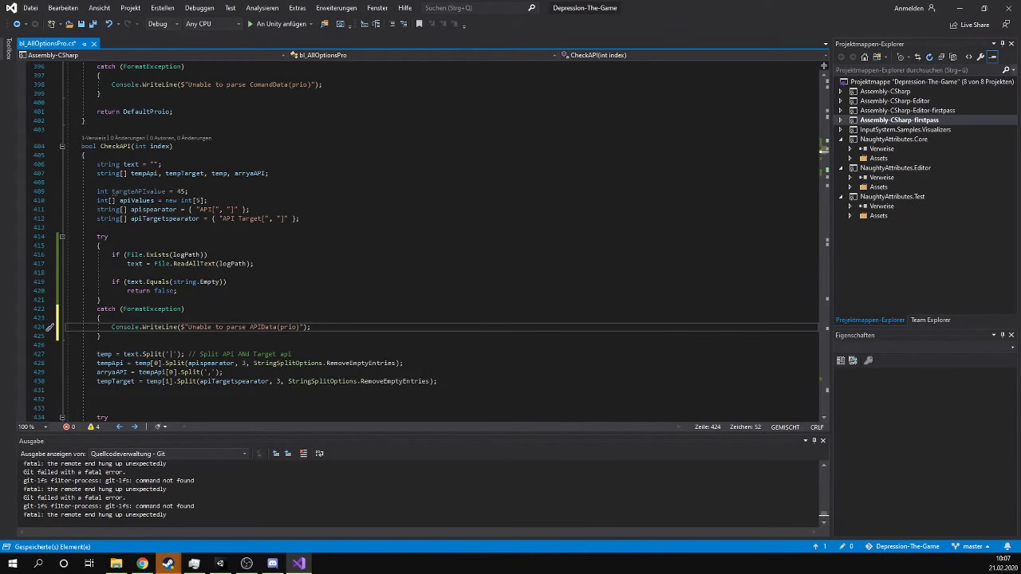
{"action": "left_click", "coordinate": [298, 327]}
{"action": "key", "text": "BackSpace"}
{"action": "key", "text": "BackSpace"}
{"action": "key", "text": "BackSpace"}
{"action": "key", "text": "BackSpace"}
{"action": "key", "text": "BackSpace"}
{"action": "key", "text": "BackSpace"}
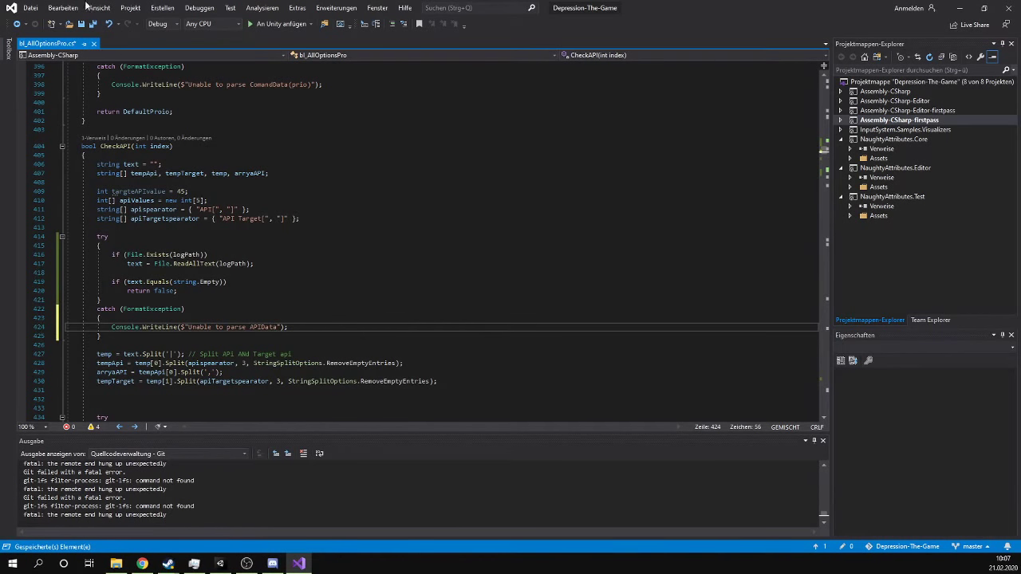
{"action": "left_click", "coordinate": [168, 563]}
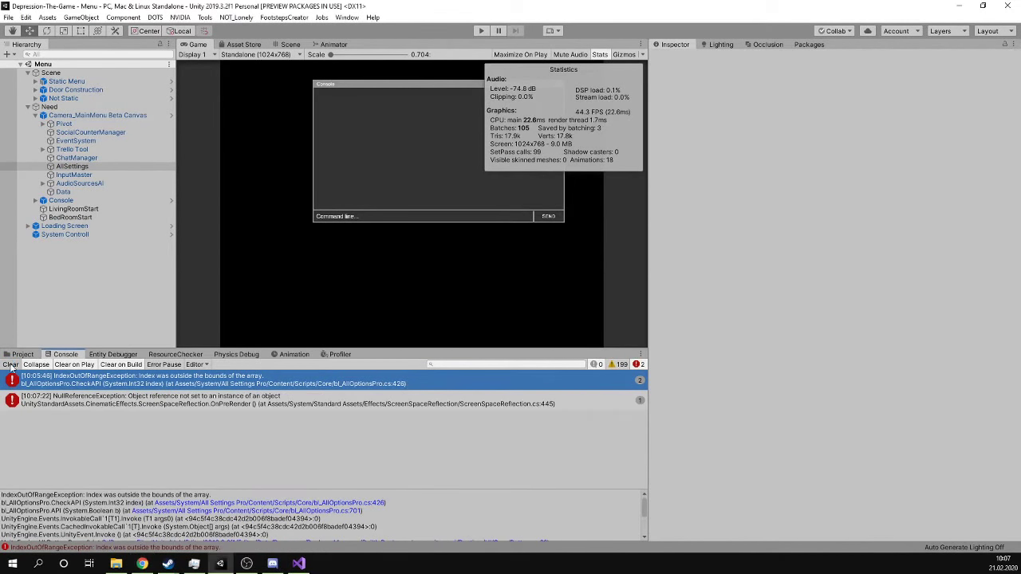
Clear the old errors from Unity's Console and run the game in Play mode.
{"action": "key", "text": "alt+Tab"}
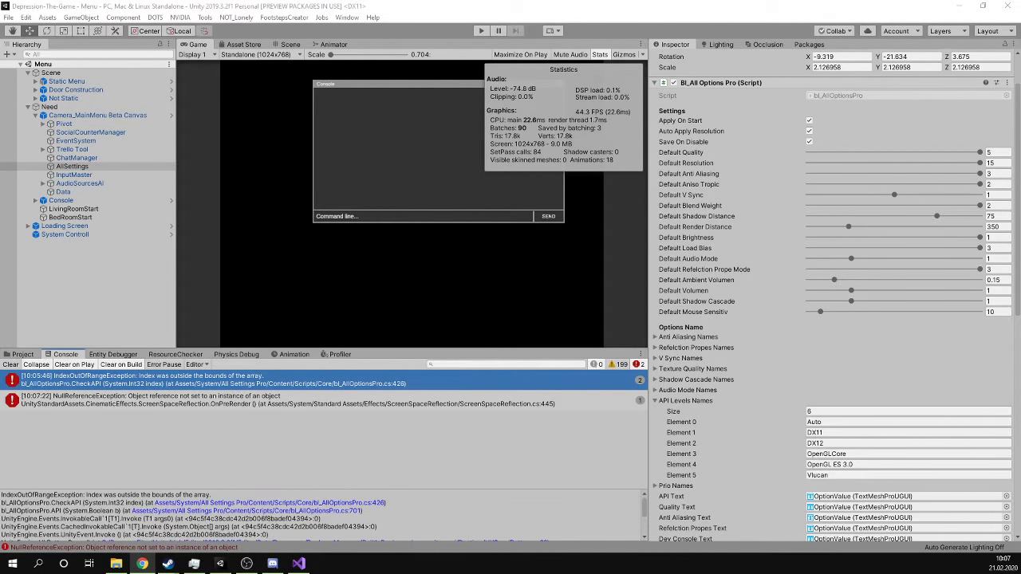
{"action": "left_click", "coordinate": [13, 367]}
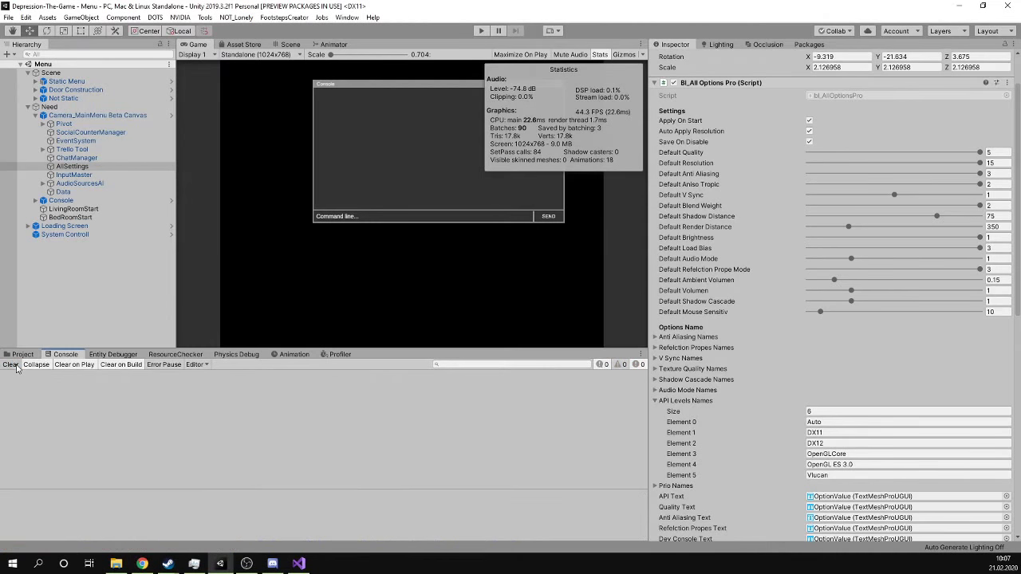
{"action": "left_click", "coordinate": [479, 31]}
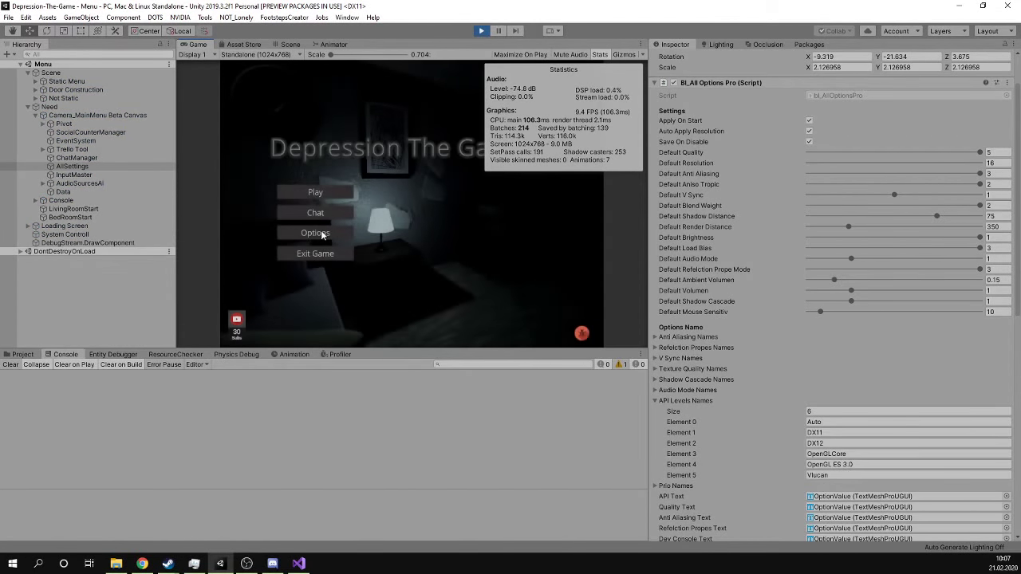
Go through the running game's Options menu to the Advanced Settings page.
{"action": "left_click", "coordinate": [322, 233]}
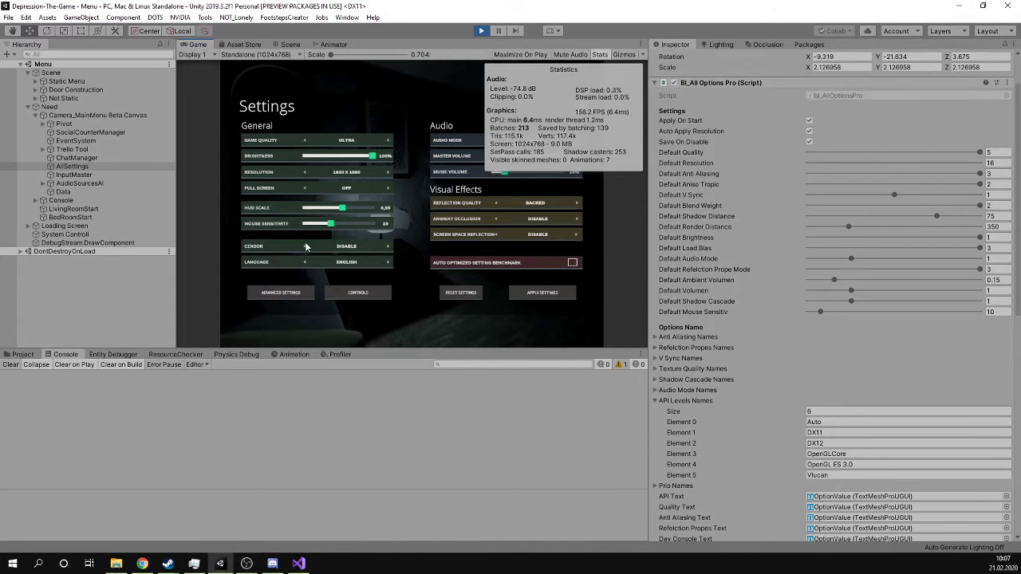
{"action": "left_click", "coordinate": [282, 292]}
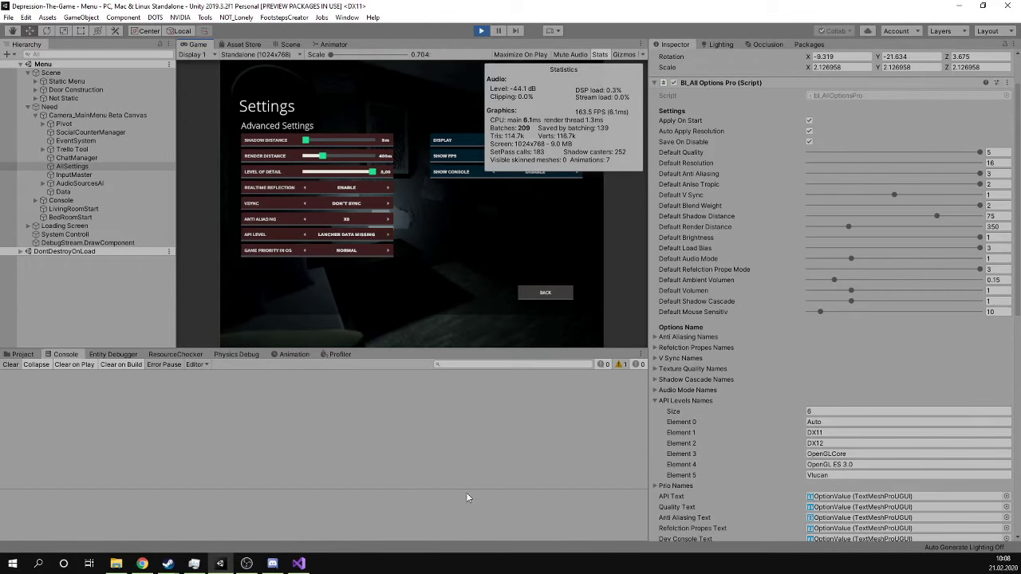
{"action": "right_click", "coordinate": [357, 563]}
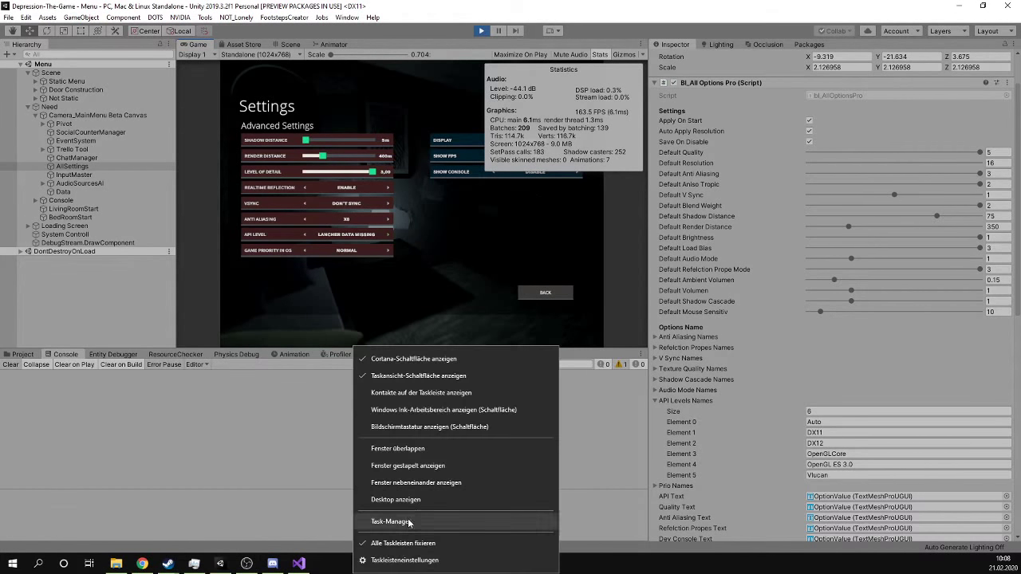
{"action": "left_click", "coordinate": [414, 522]}
{"action": "left_click", "coordinate": [536, 73]}
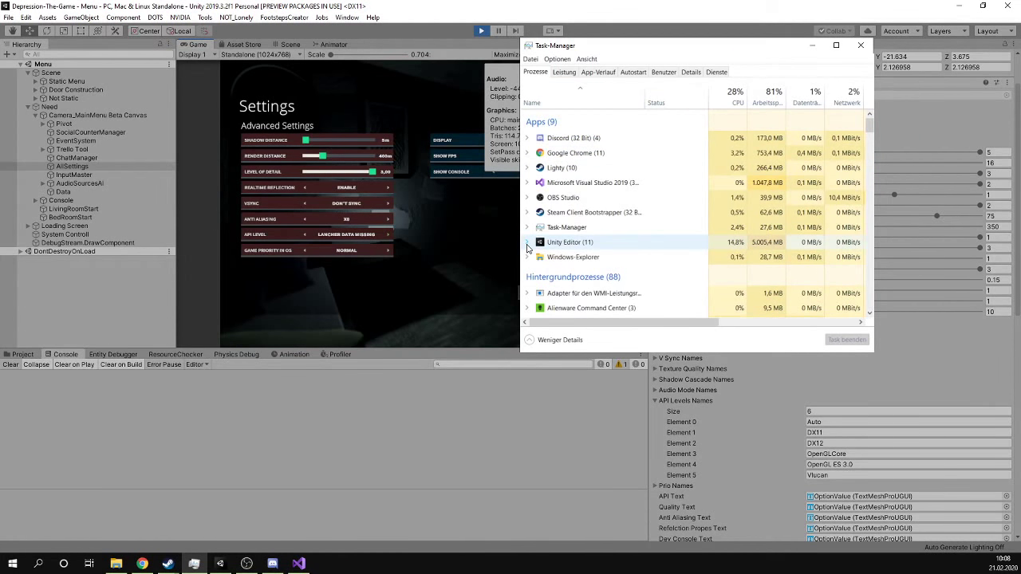
{"action": "left_click", "coordinate": [528, 243]}
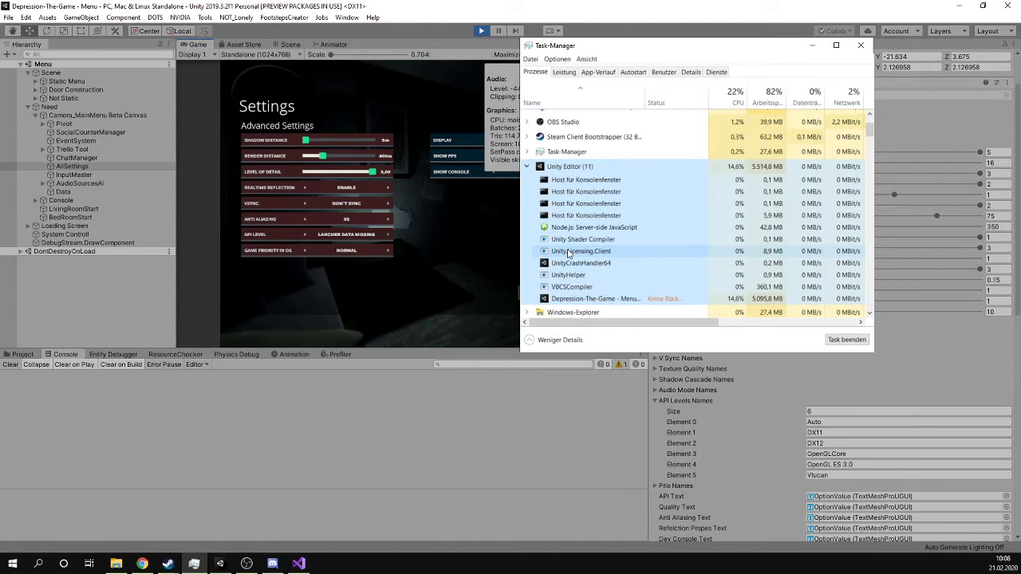
{"action": "left_click", "coordinate": [812, 45]}
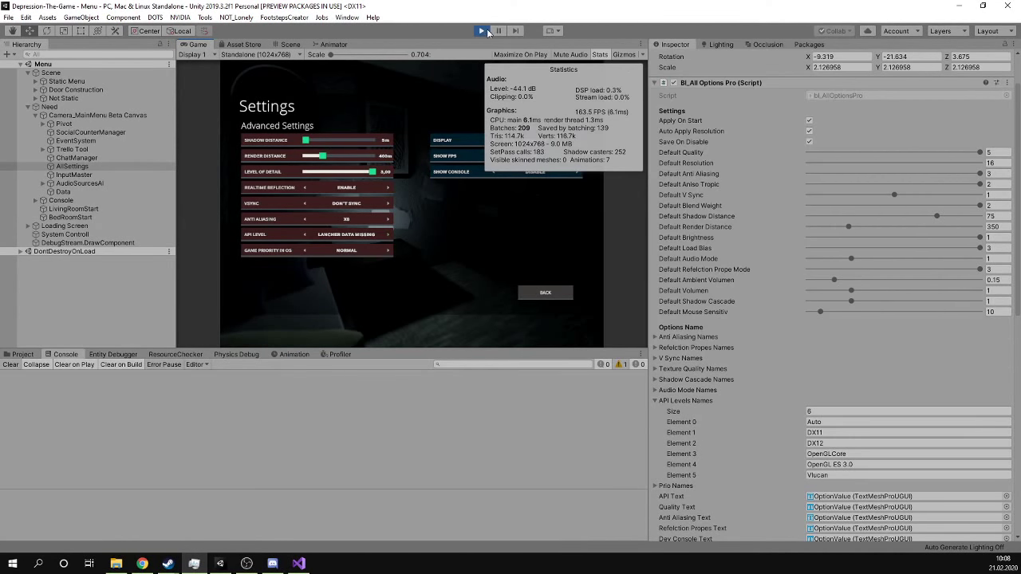
Fix the message to read 'Unable to parse API Data', save the script, and return to Unity.
{"action": "left_click", "coordinate": [298, 563]}
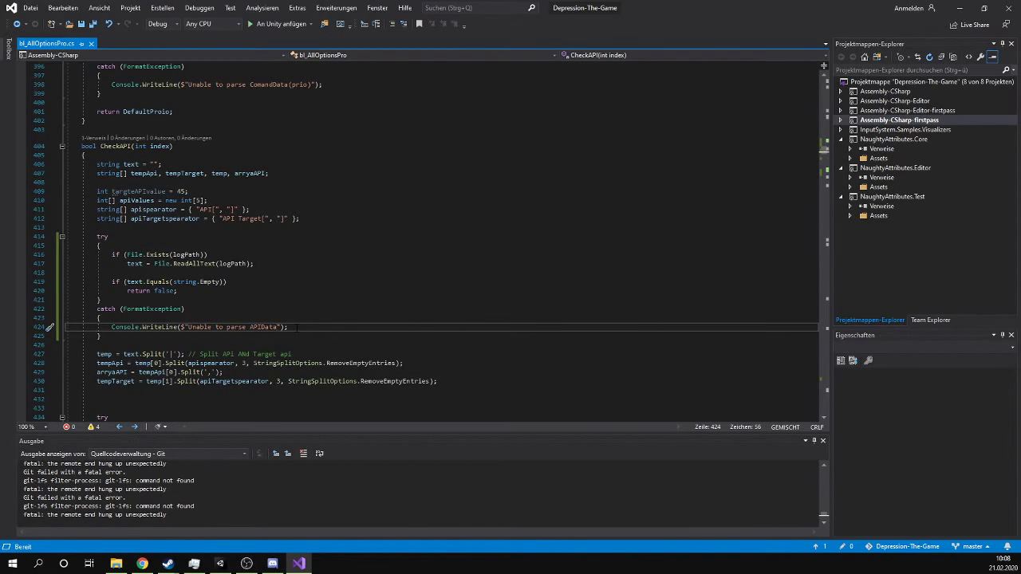
{"action": "double_click", "coordinate": [263, 328]}
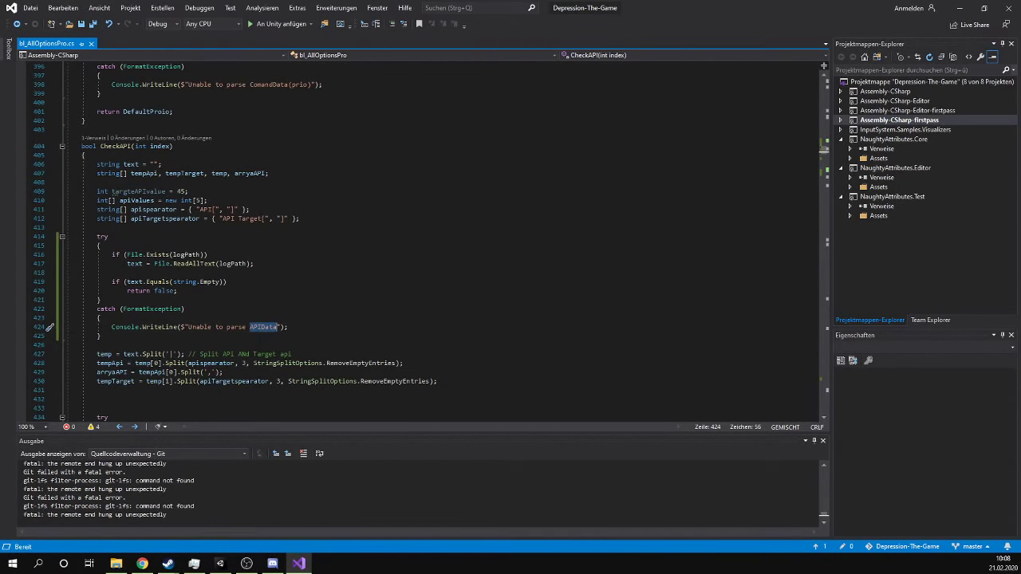
{"action": "left_click", "coordinate": [262, 327]}
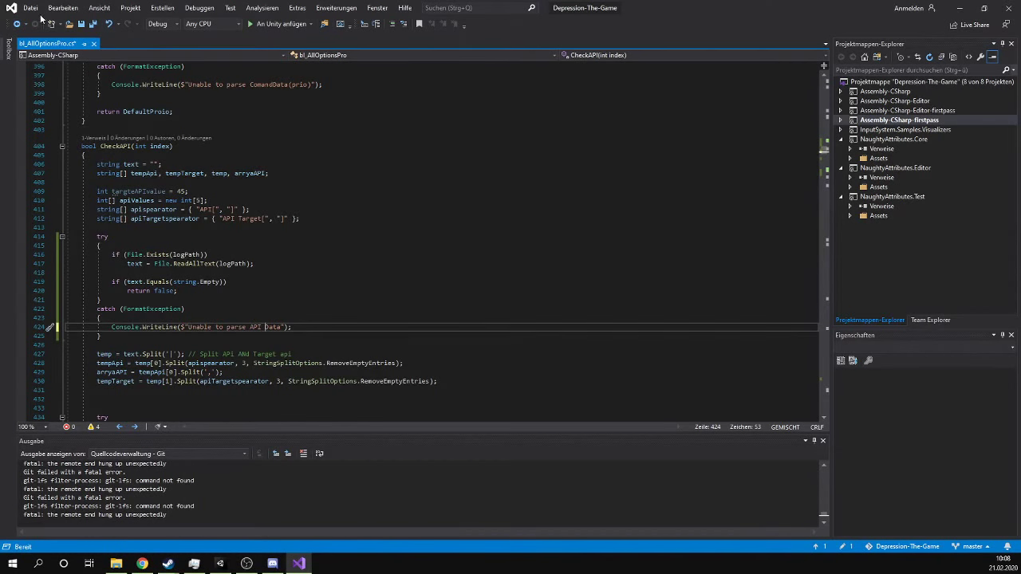
{"action": "left_click", "coordinate": [81, 24]}
{"action": "left_click", "coordinate": [300, 563]}
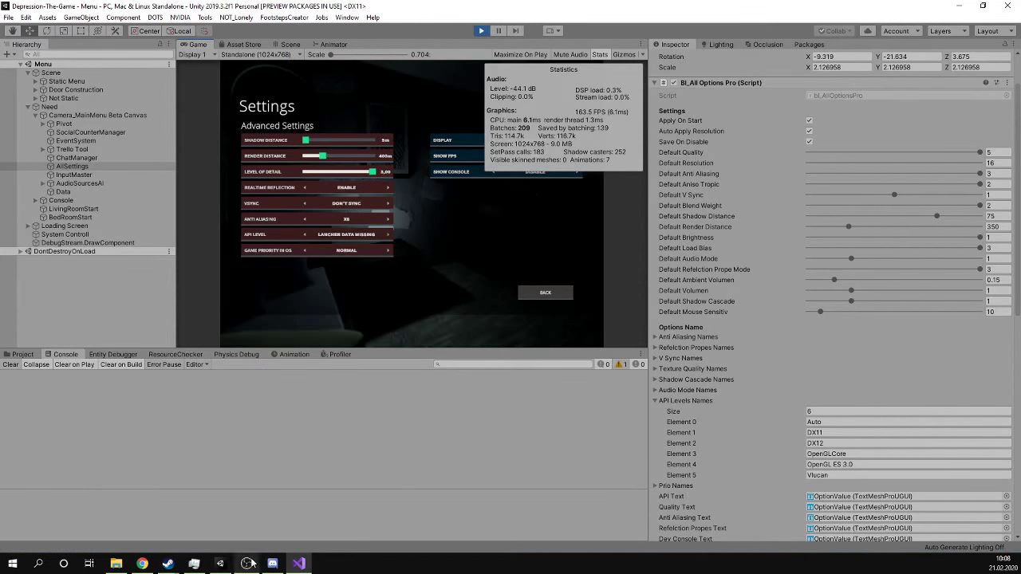
Bring Task Manager back and bring up the Depression-The-Game process's context menu.
{"action": "left_click", "coordinate": [194, 564]}
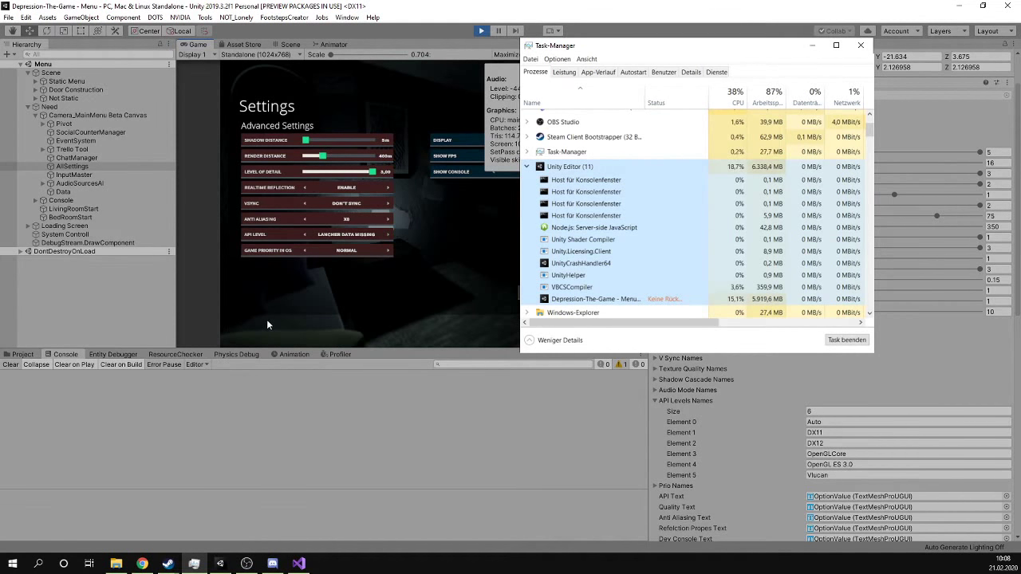
{"action": "key", "text": "alt+Tab"}
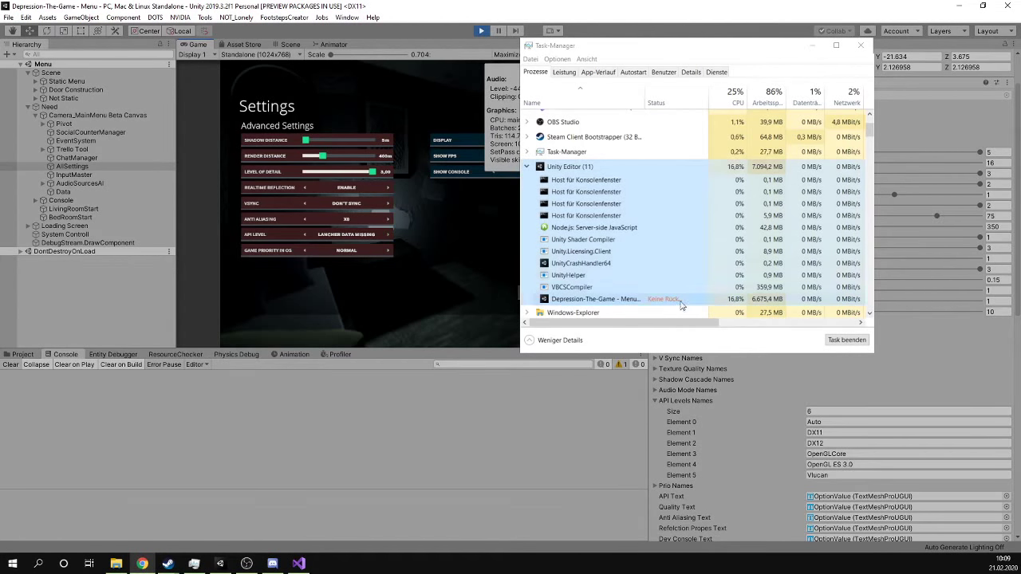
{"action": "right_click", "coordinate": [611, 299]}
Find Unity.exe in the Details tab and try raising its priority to above normal.
{"action": "left_click", "coordinate": [630, 358]}
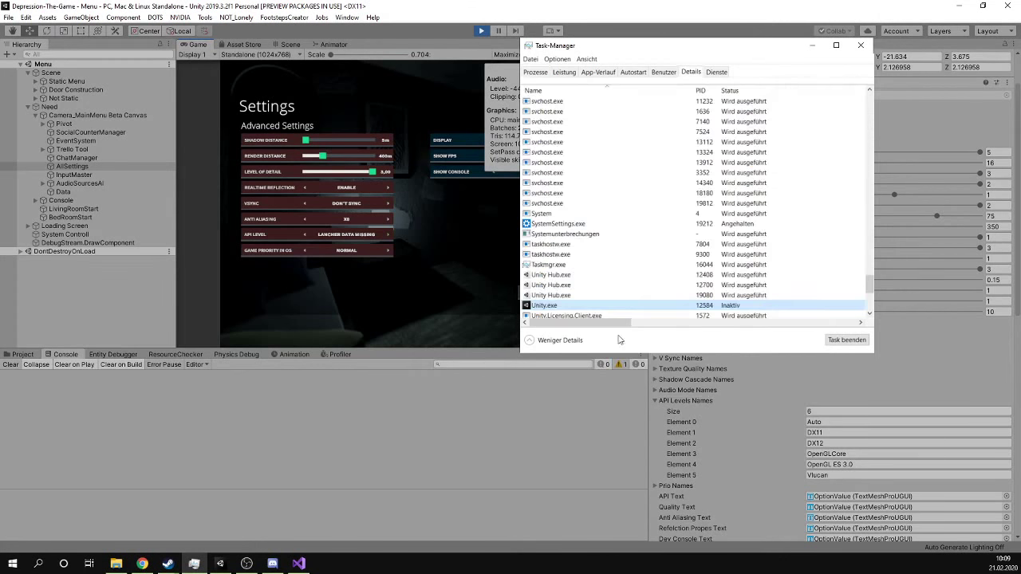
{"action": "right_click", "coordinate": [578, 305]}
{"action": "mouse_move", "coordinate": [623, 346]}
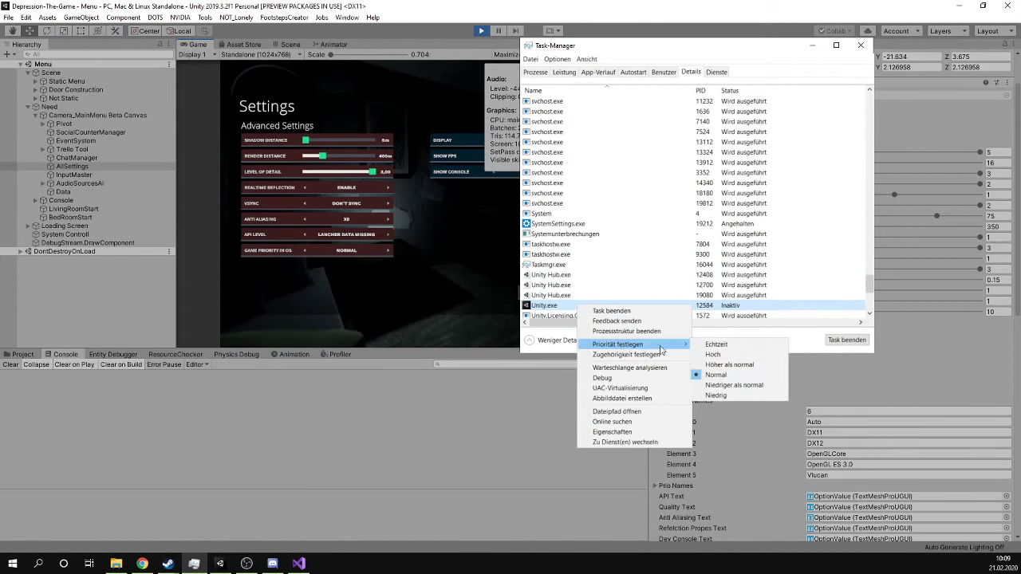
{"action": "left_click", "coordinate": [717, 367]}
{"action": "left_click", "coordinate": [504, 298]}
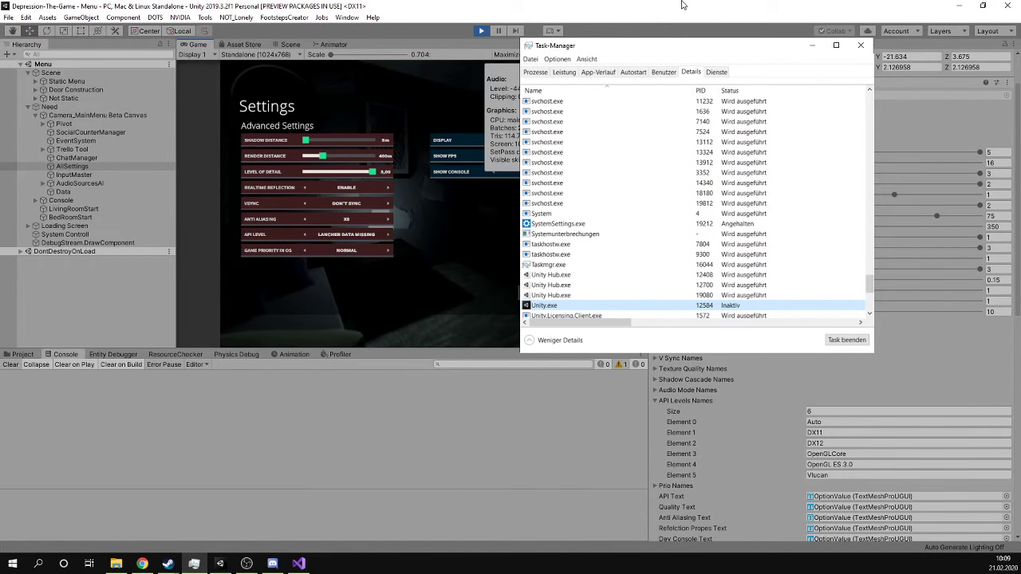
{"action": "left_click", "coordinate": [142, 563]}
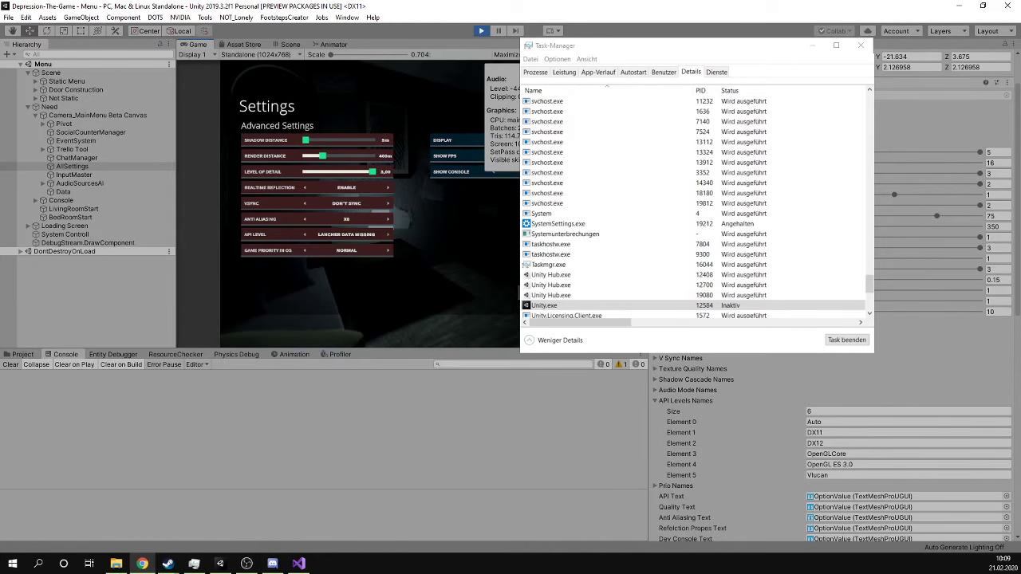
Move Task Manager aside, expand the Unity Editor group, and jump to the game's Details entry.
{"action": "mouse_move", "coordinate": [575, 48]}
{"action": "left_mouse_down"}
{"action": "mouse_move", "coordinate": [405, 214]}
{"action": "mouse_move", "coordinate": [244, 139]}
{"action": "left_mouse_up"}
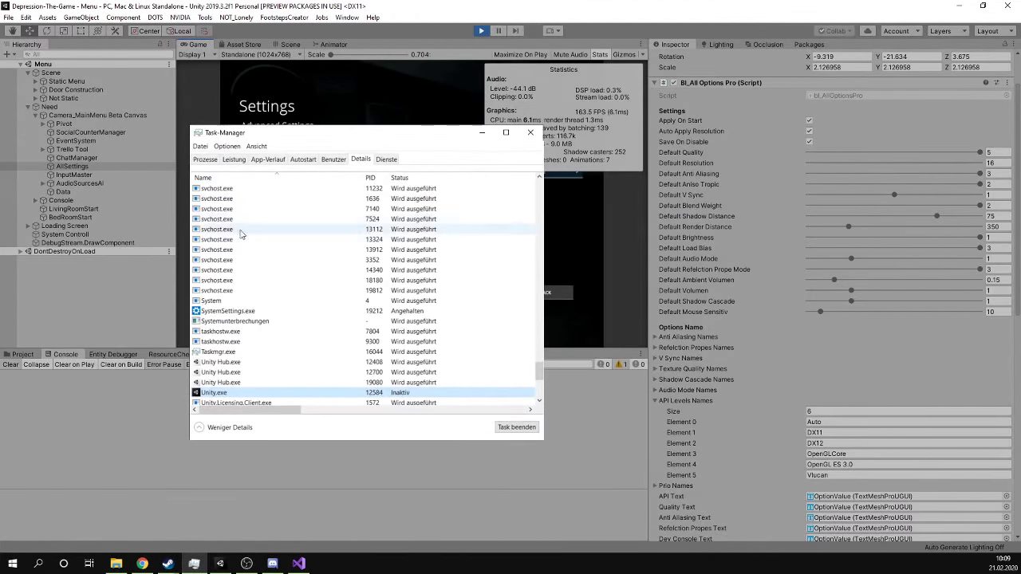
{"action": "left_click", "coordinate": [205, 159]}
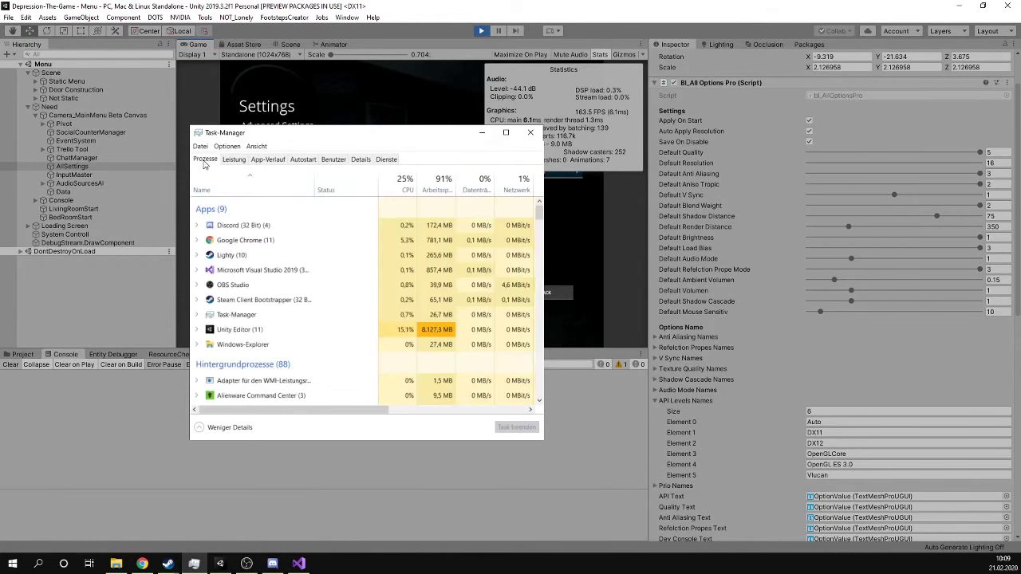
{"action": "left_click", "coordinate": [197, 331]}
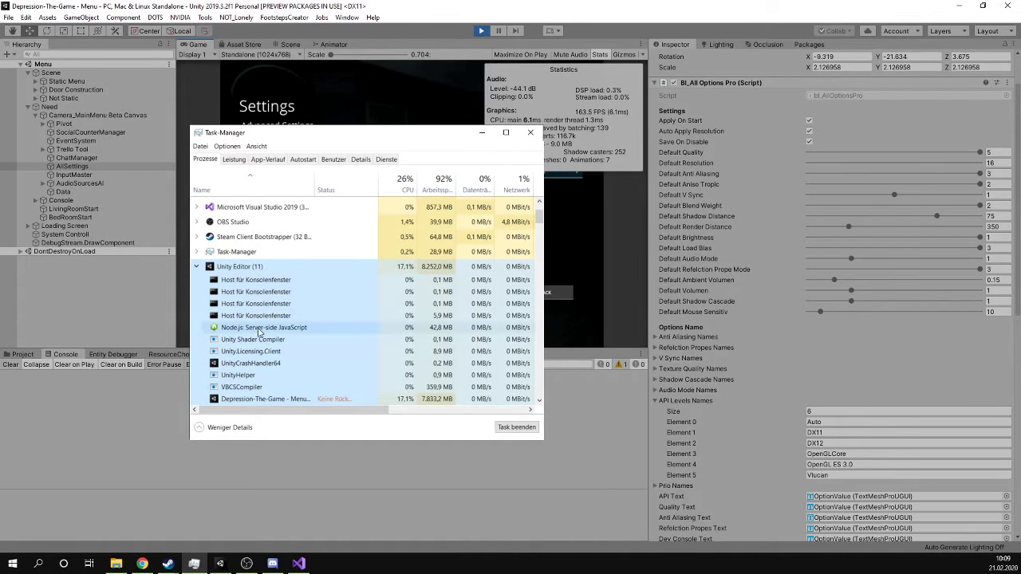
{"action": "scroll", "coordinate": [276, 354], "scroll_direction": "down", "scroll_amount": 1}
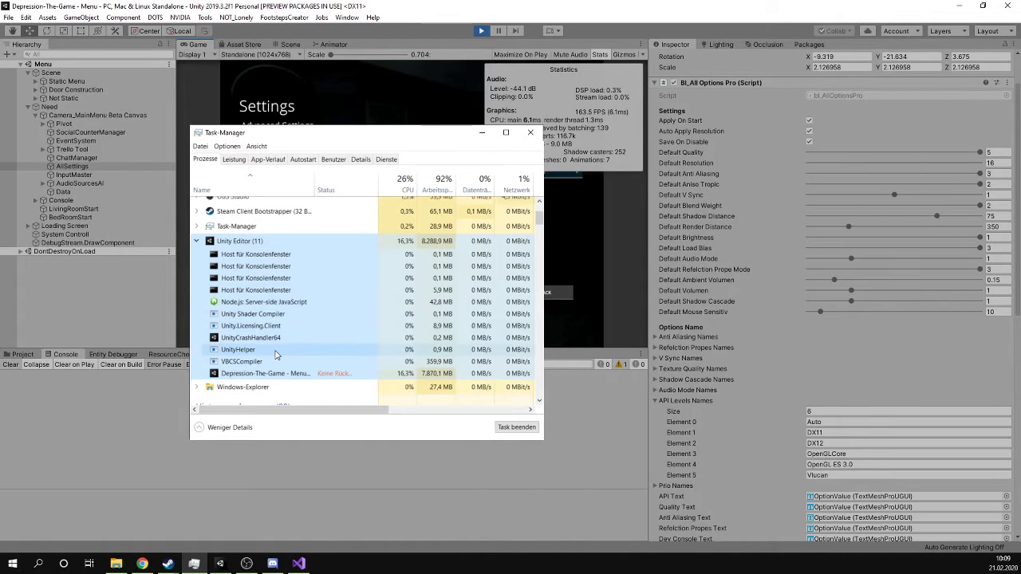
{"action": "right_click", "coordinate": [318, 372]}
{"action": "left_click", "coordinate": [348, 433]}
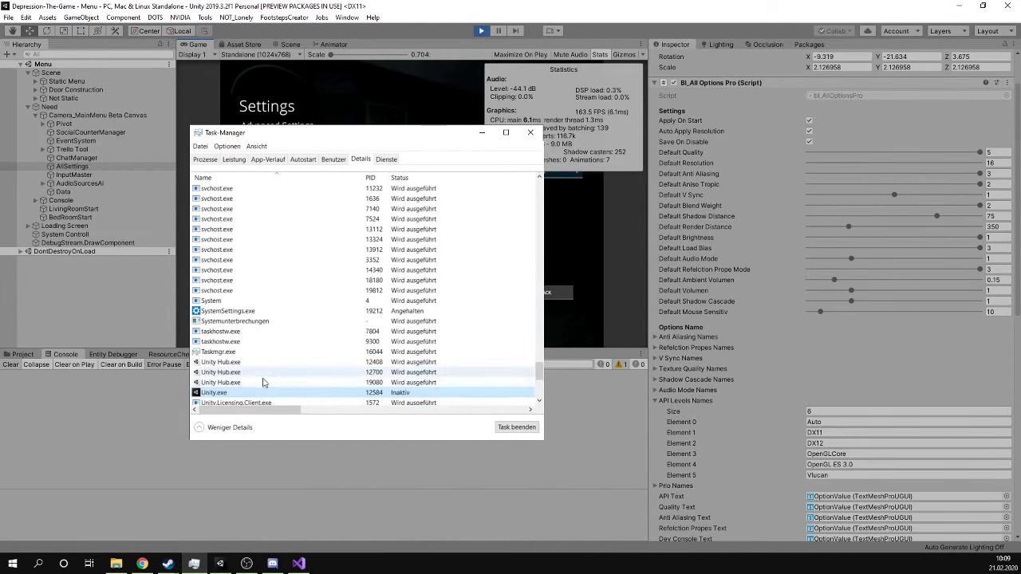
Cancel the Unity.exe priority change, leaving it unchanged, and minimize Task Manager.
{"action": "right_click", "coordinate": [265, 394]}
{"action": "mouse_move", "coordinate": [311, 432]}
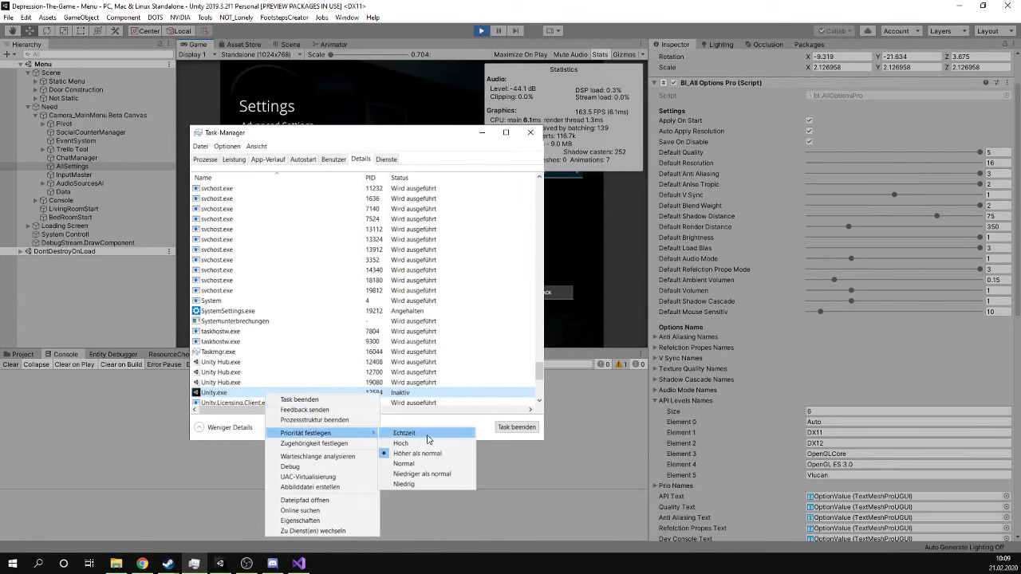
{"action": "left_click", "coordinate": [415, 443]}
{"action": "left_click", "coordinate": [506, 301]}
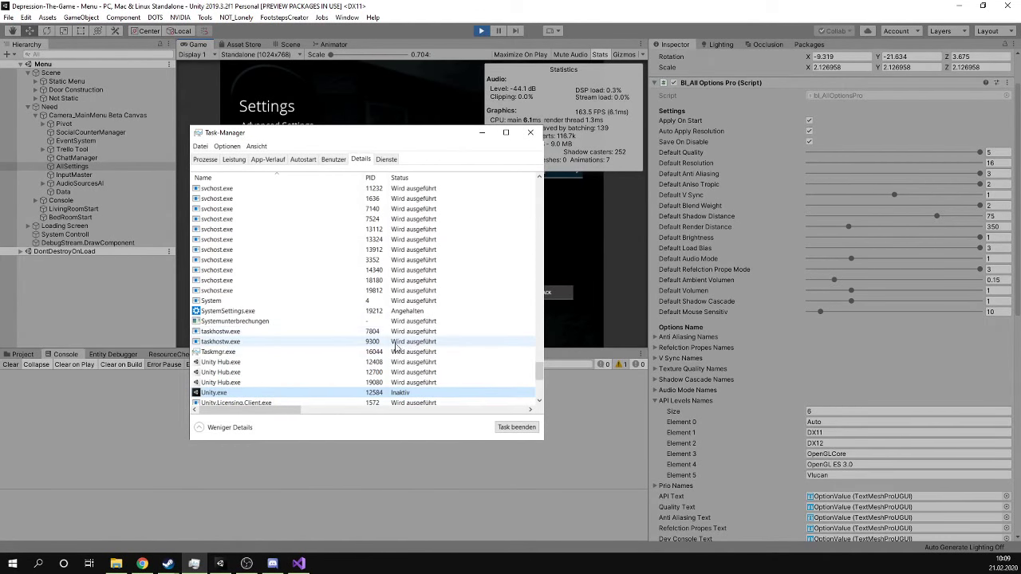
{"action": "left_click", "coordinate": [482, 133]}
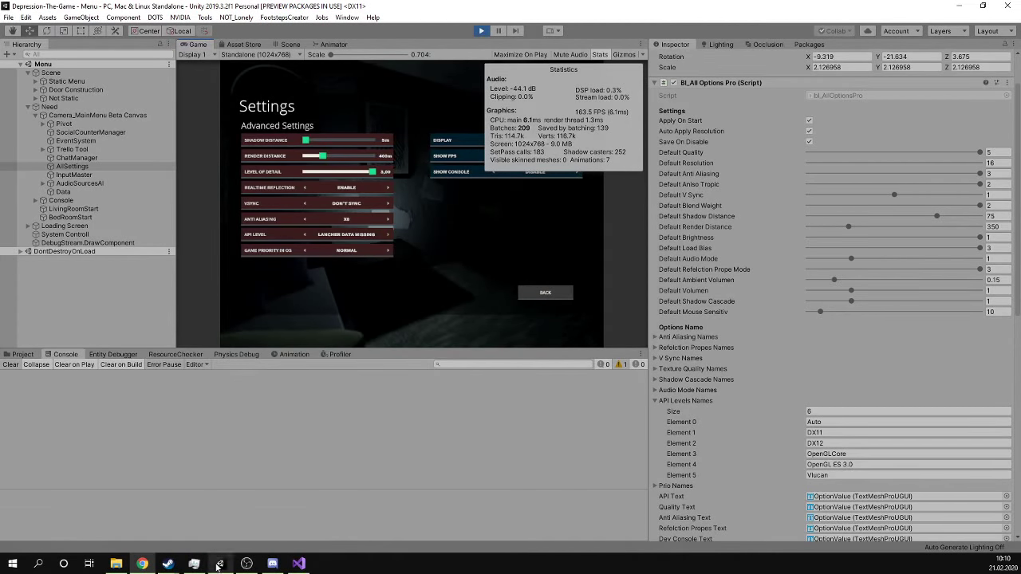
{"action": "left_click", "coordinate": [193, 566]}
Switch Task Manager to the Prozesse list of running apps.
{"action": "left_click", "coordinate": [205, 159]}
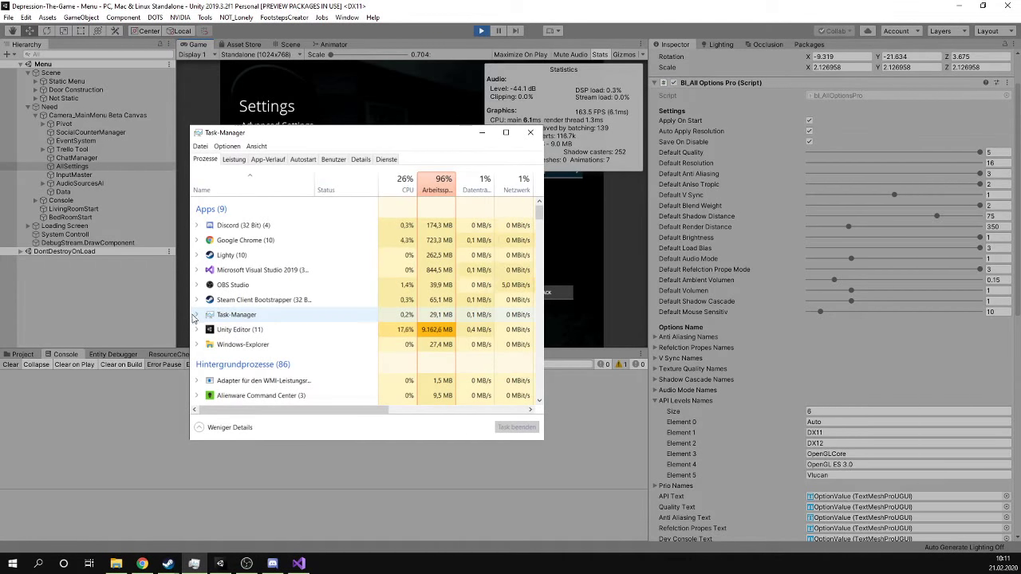
Bring the Depression-The-Game window to the front, close Task Manager, and show Unity Hub.
{"action": "left_click", "coordinate": [199, 330]}
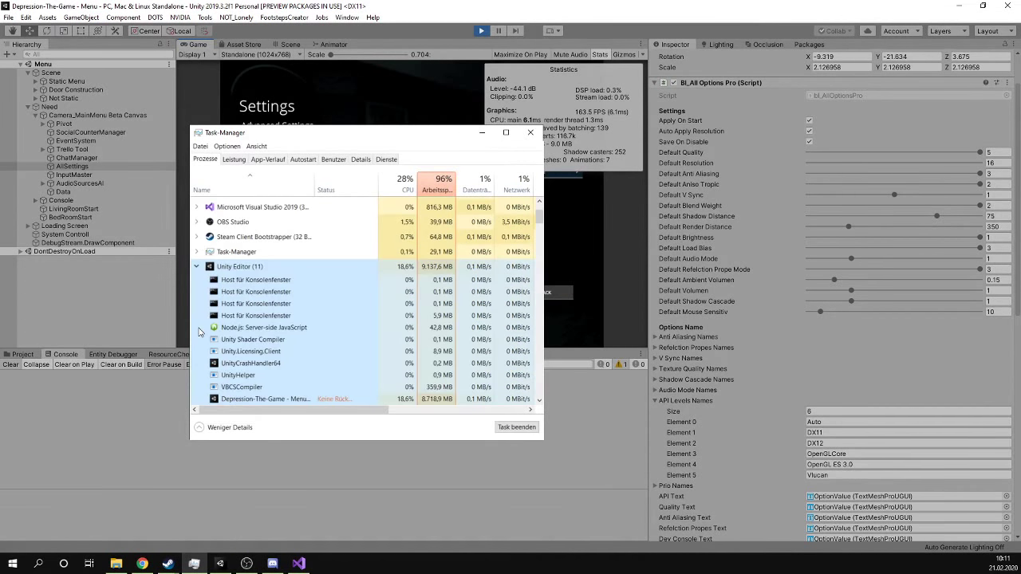
{"action": "left_click", "coordinate": [590, 289]}
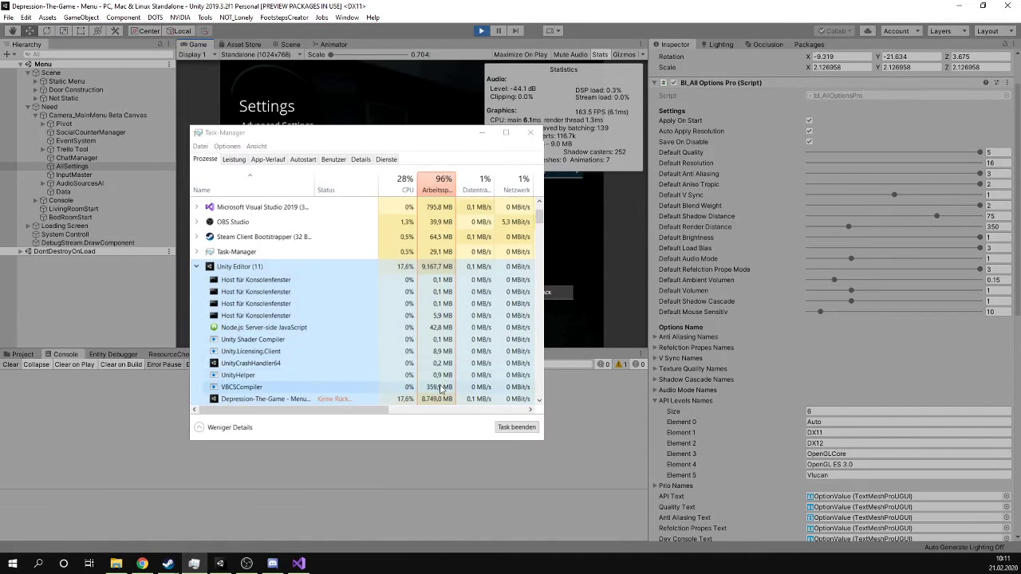
{"action": "scroll", "coordinate": [439, 389], "scroll_direction": "down", "scroll_amount": 1}
{"action": "right_click", "coordinate": [365, 375]}
{"action": "left_click", "coordinate": [391, 387]}
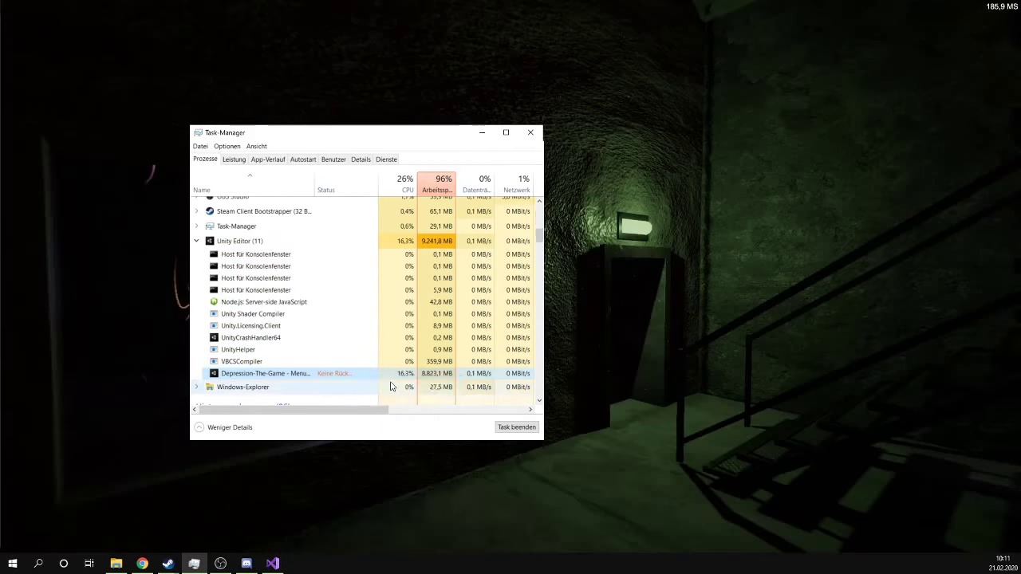
{"action": "left_click", "coordinate": [531, 132]}
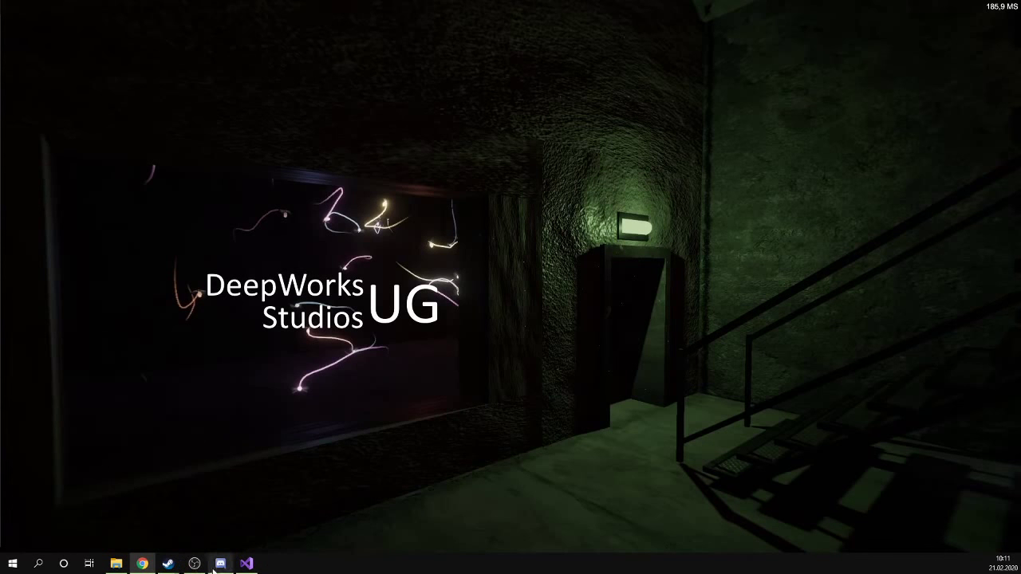
{"action": "left_click", "coordinate": [246, 564]}
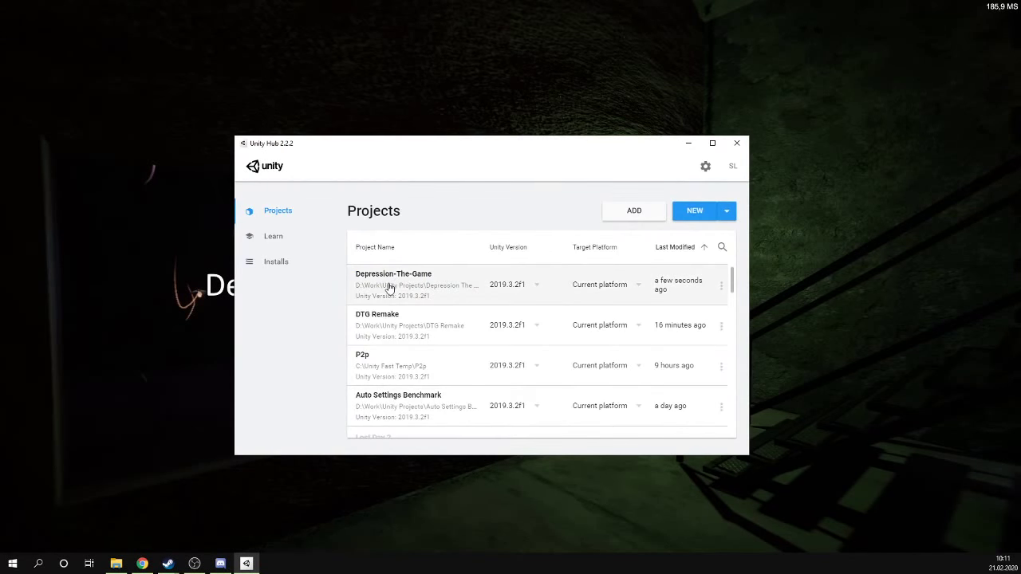
Launch the Depression-The-Game project from Unity Hub's Projects list.
{"action": "left_click", "coordinate": [389, 289]}
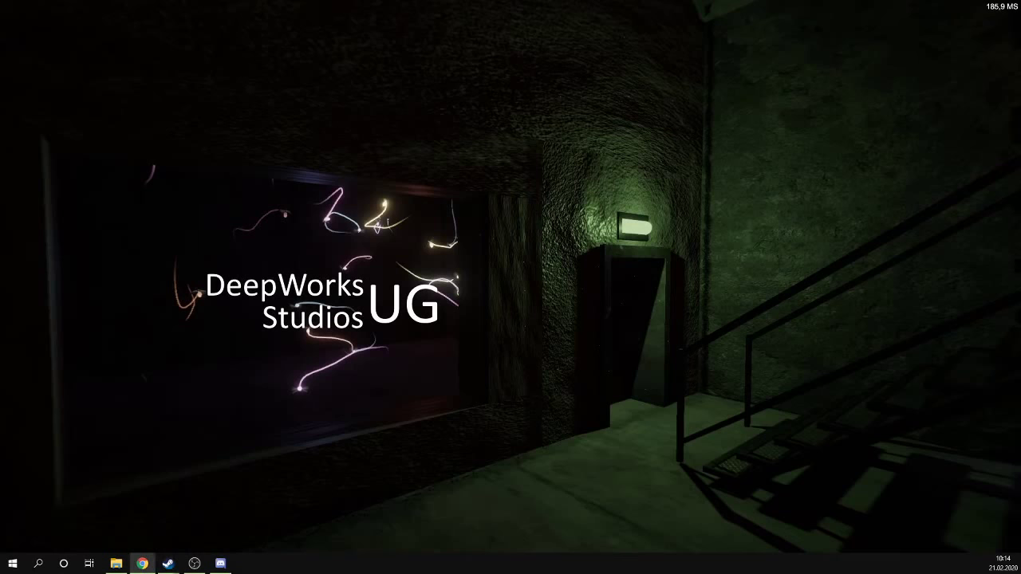
Start Task Manager from the taskbar and expand the Unity Editor group's child processes.
{"action": "right_click", "coordinate": [303, 563]}
{"action": "left_click", "coordinate": [316, 522]}
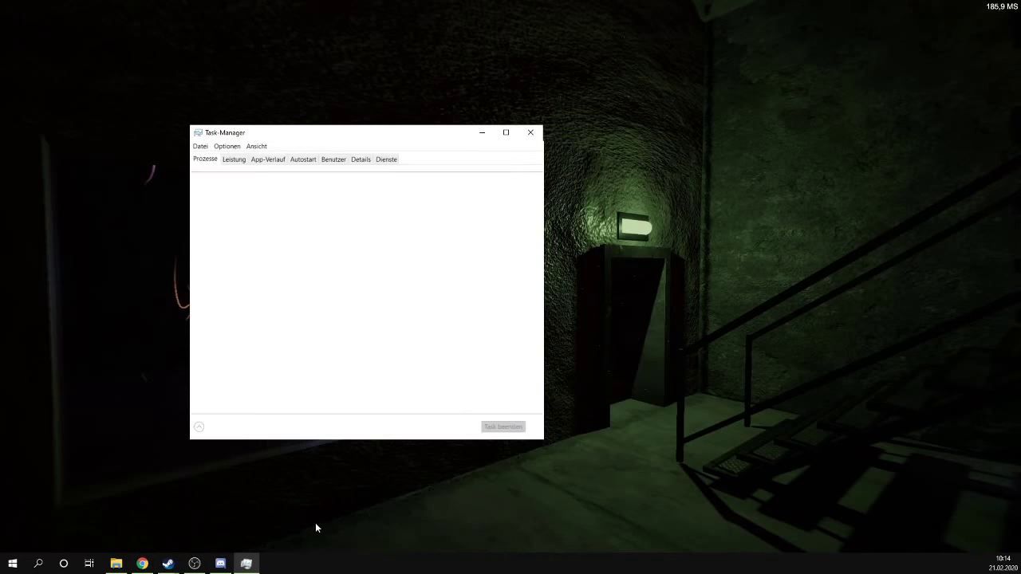
{"action": "left_click", "coordinate": [232, 160]}
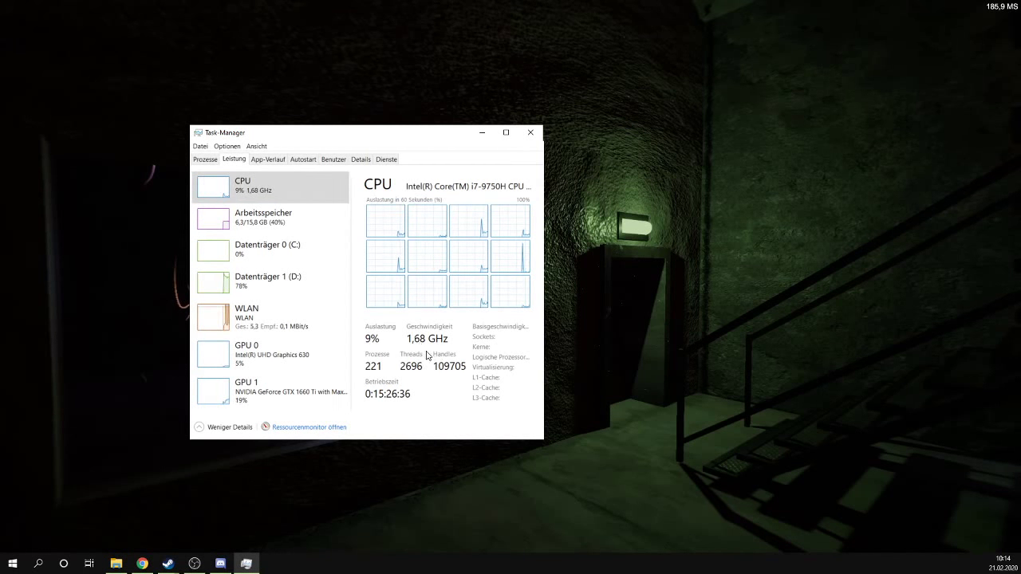
{"action": "left_click", "coordinate": [206, 158]}
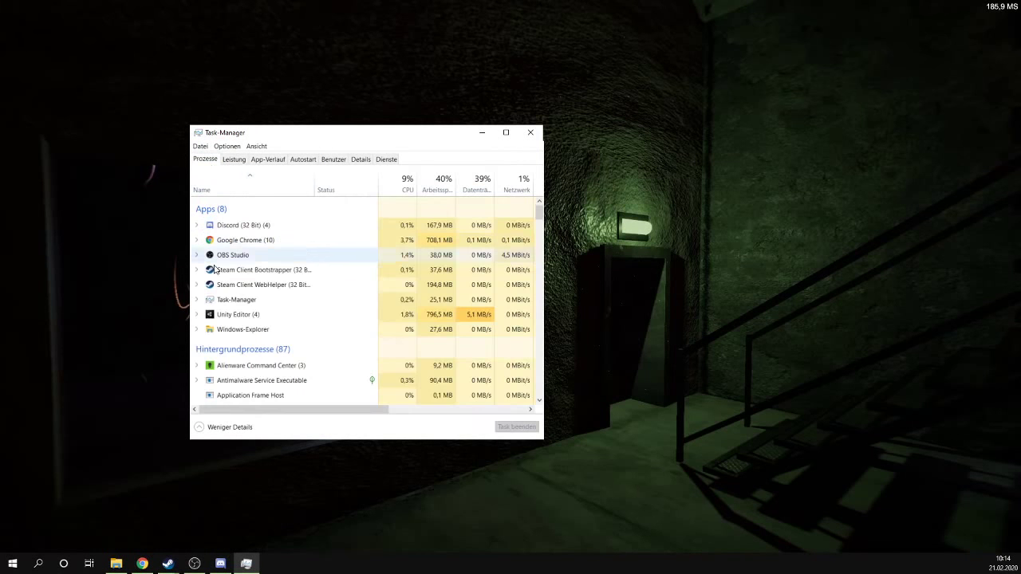
{"action": "left_click", "coordinate": [203, 316]}
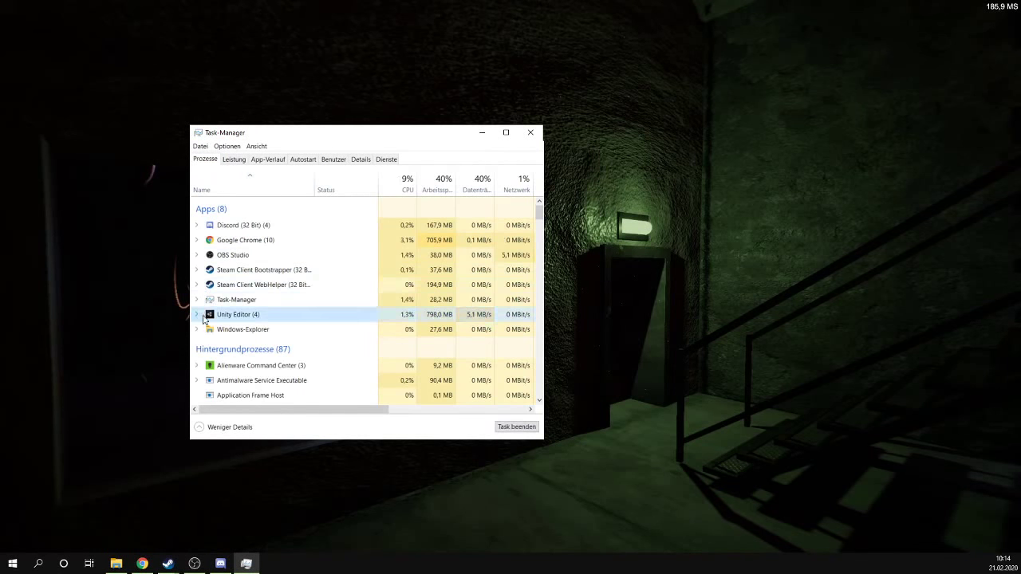
{"action": "left_click", "coordinate": [197, 314]}
Set Unity.exe's priority to Höher als normal, confirm it, and minimize Task Manager.
{"action": "right_click", "coordinate": [268, 368]}
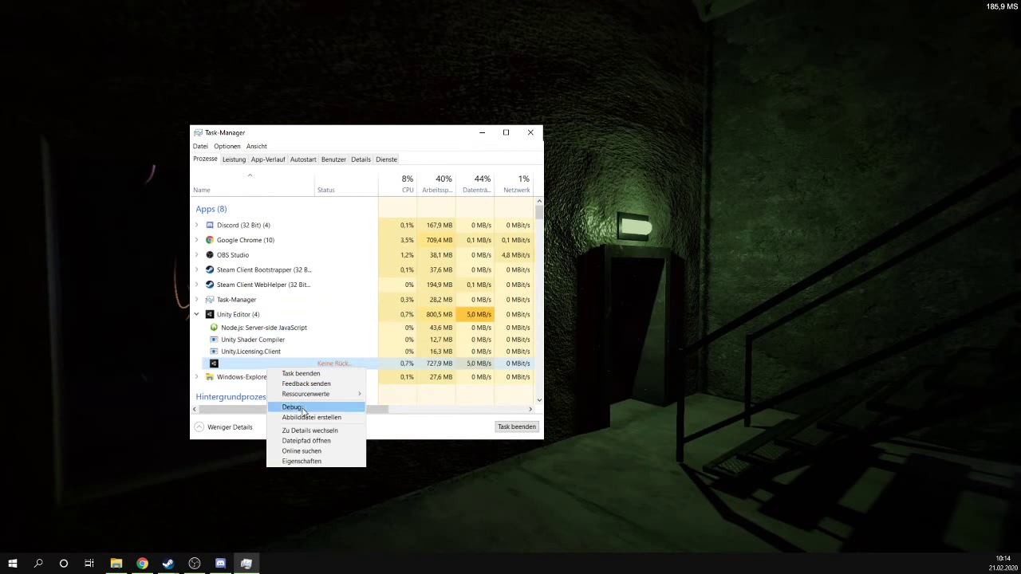
{"action": "left_click", "coordinate": [306, 431]}
{"action": "right_click", "coordinate": [253, 400]}
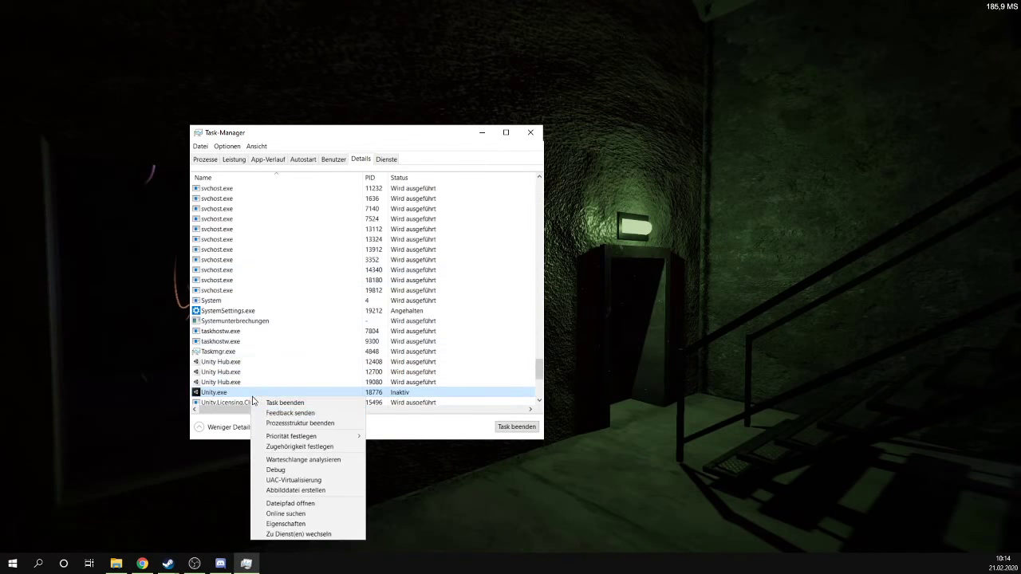
{"action": "mouse_move", "coordinate": [296, 438]}
{"action": "left_click", "coordinate": [418, 458]}
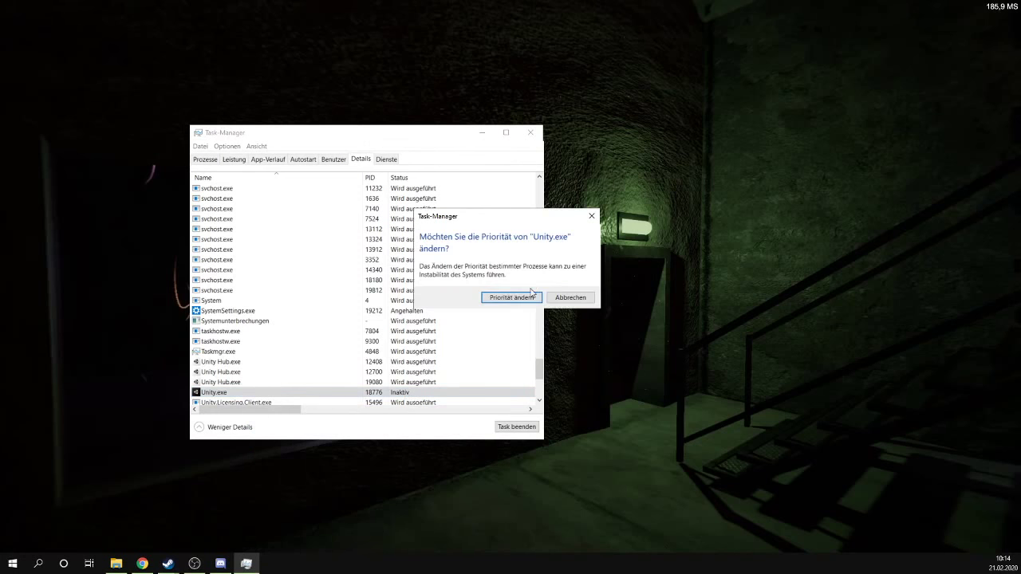
{"action": "left_click", "coordinate": [530, 295]}
{"action": "left_click", "coordinate": [208, 159]}
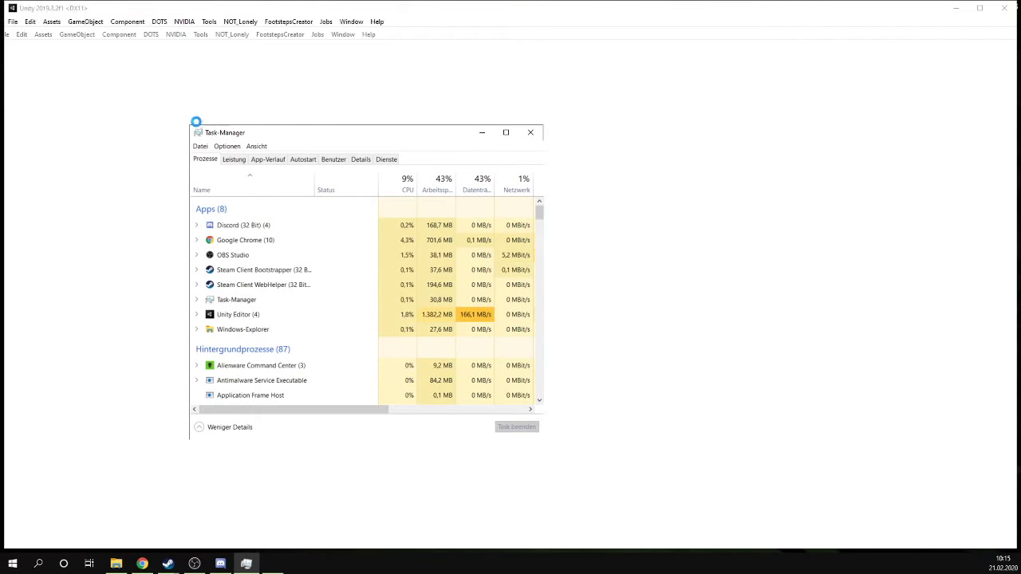
{"action": "left_click", "coordinate": [482, 132]}
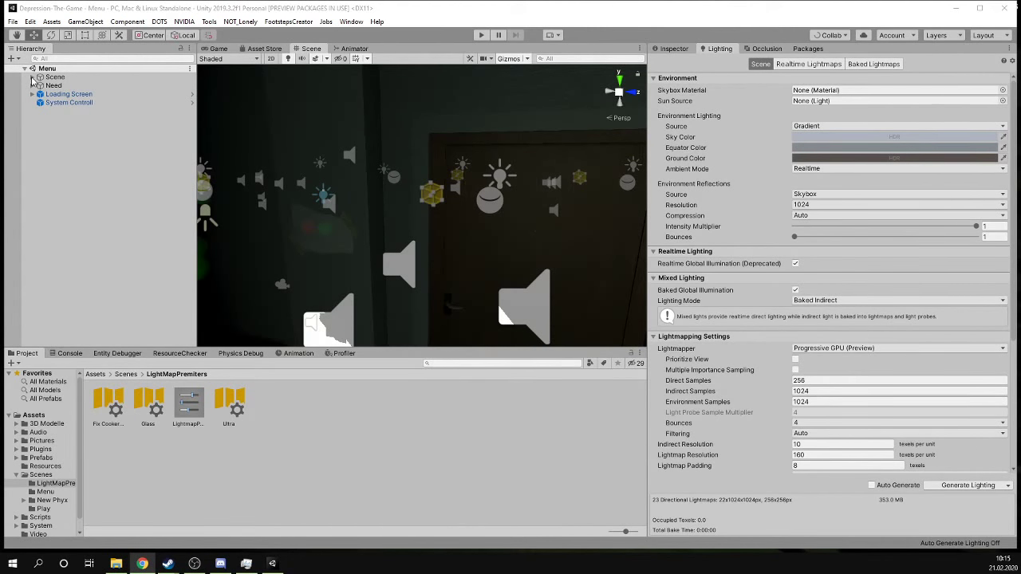
Frame the Camera_MainMenu Beta Canvas in the Scene view and orbit around the menu room.
{"action": "key", "text": "ctrl+shift+Escape"}
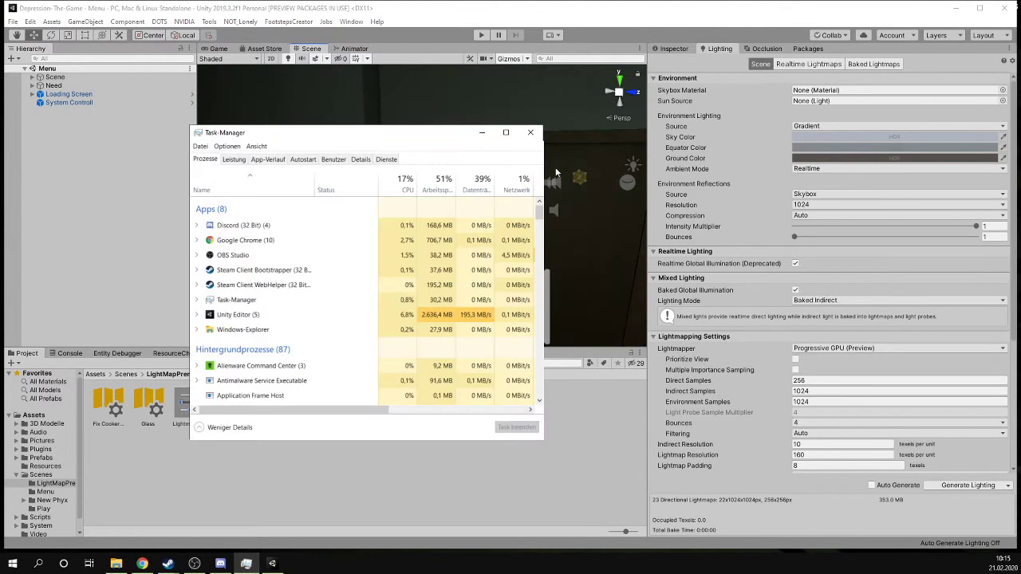
{"action": "left_click", "coordinate": [32, 86]}
{"action": "double_click", "coordinate": [57, 94]}
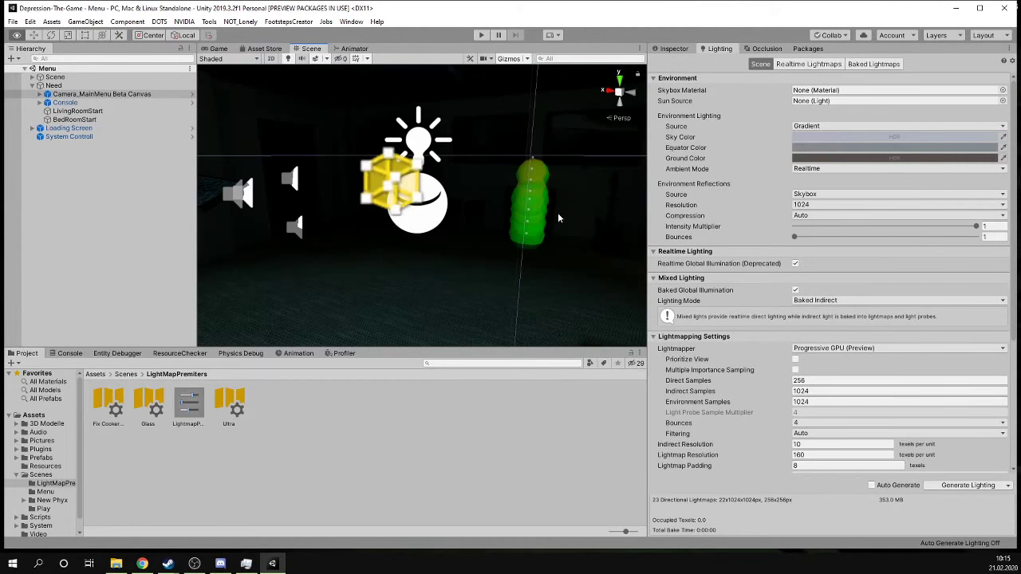
{"action": "mouse_move", "coordinate": [556, 217]}
{"action": "right_mouse_down"}
{"action": "mouse_move", "coordinate": [615, 205]}
{"action": "mouse_move", "coordinate": [780, 255]}
{"action": "mouse_move", "coordinate": [734, 256]}
{"action": "right_mouse_up"}
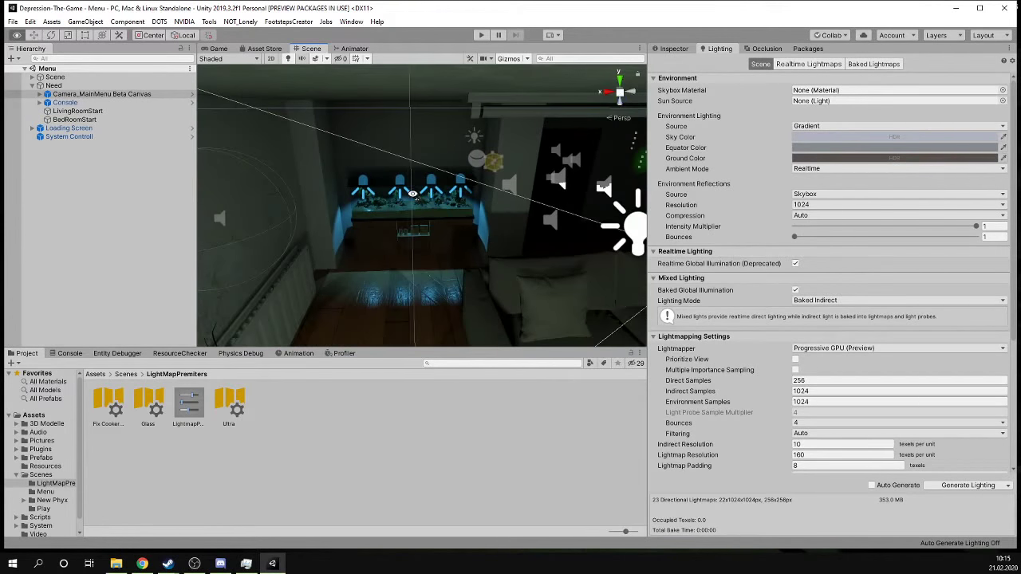
{"action": "right_click_drag", "start_coordinate": [413, 193], "coordinate": [383, 207]}
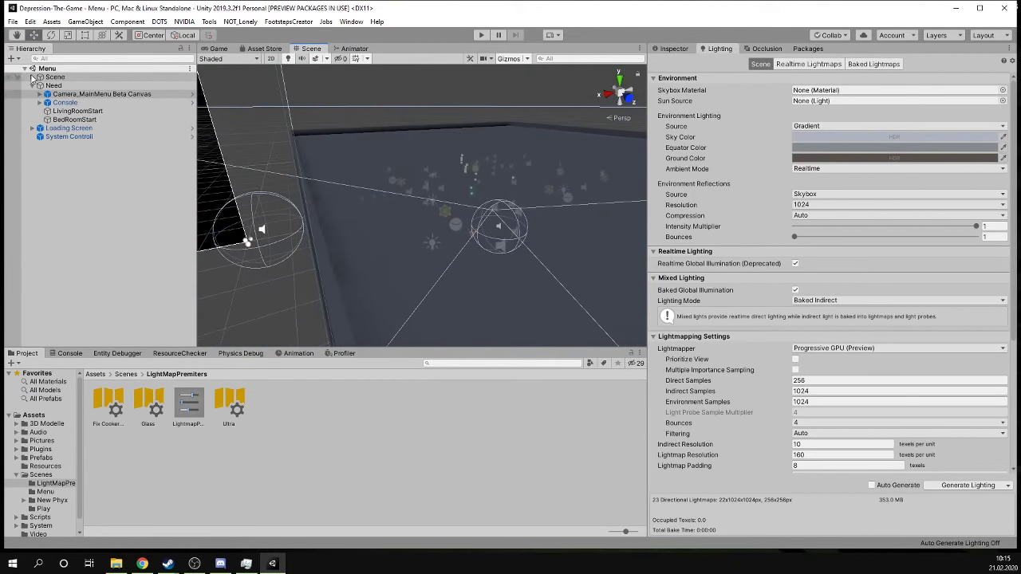
Hide Ceilings and Bottom LightBlock under Static Menu > Wall Complex, then select LightProbes.
{"action": "left_click", "coordinate": [31, 76]}
{"action": "left_click", "coordinate": [16, 102]}
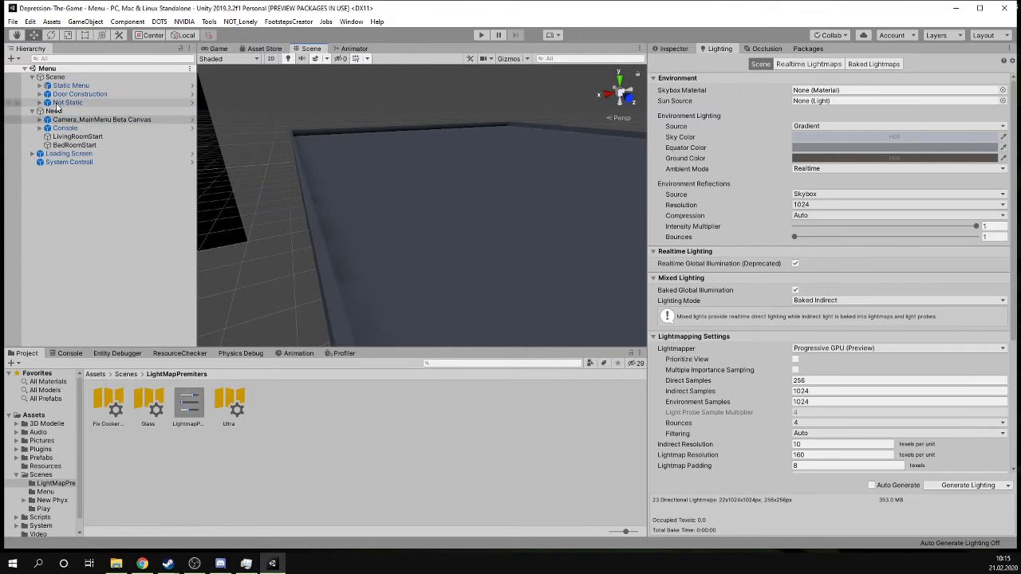
{"action": "left_click", "coordinate": [64, 119]}
{"action": "left_click", "coordinate": [39, 85]}
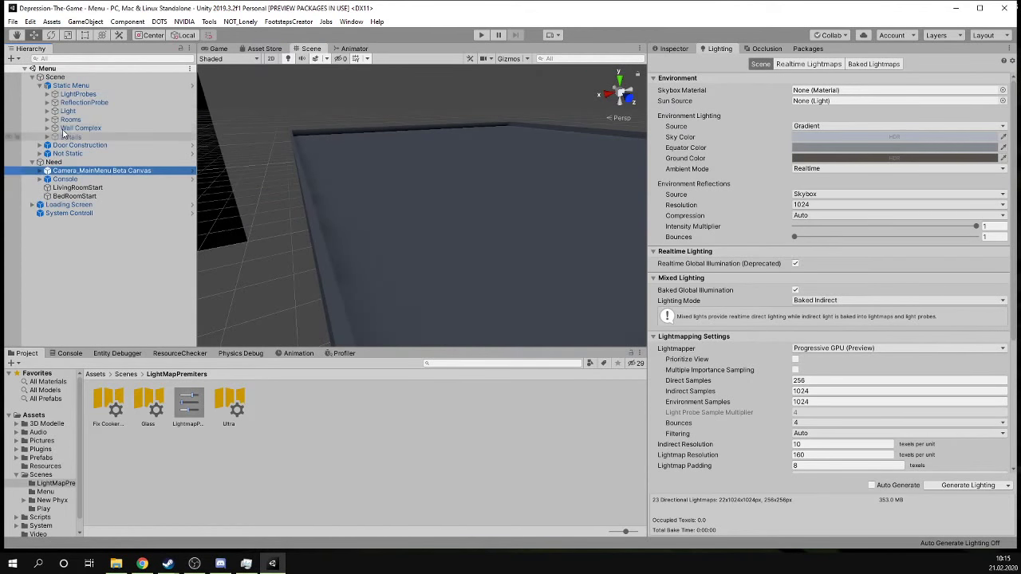
{"action": "left_click", "coordinate": [46, 128]}
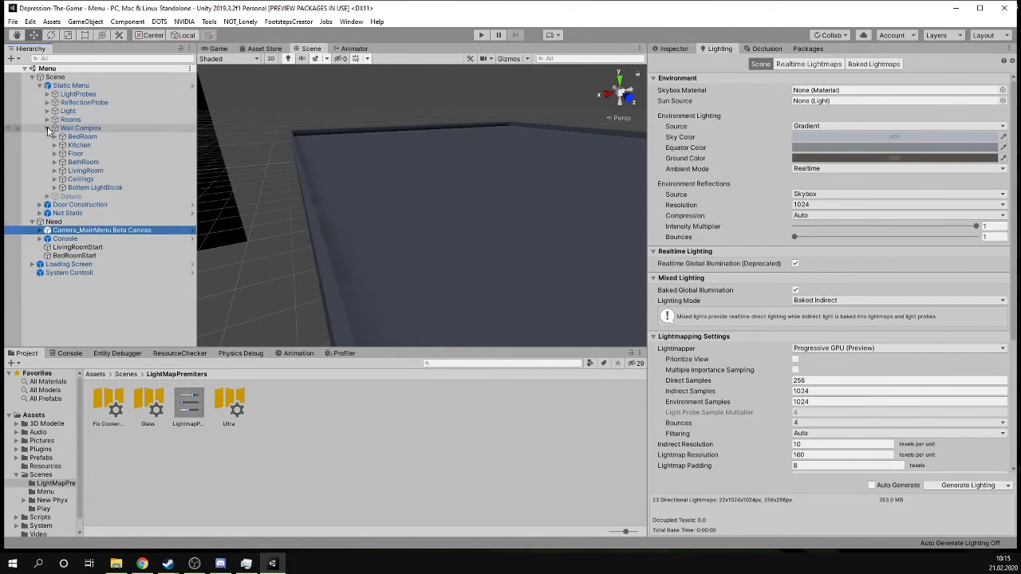
{"action": "left_click", "coordinate": [89, 188]}
{"action": "left_click", "coordinate": [80, 179], "text": "ctrl"}
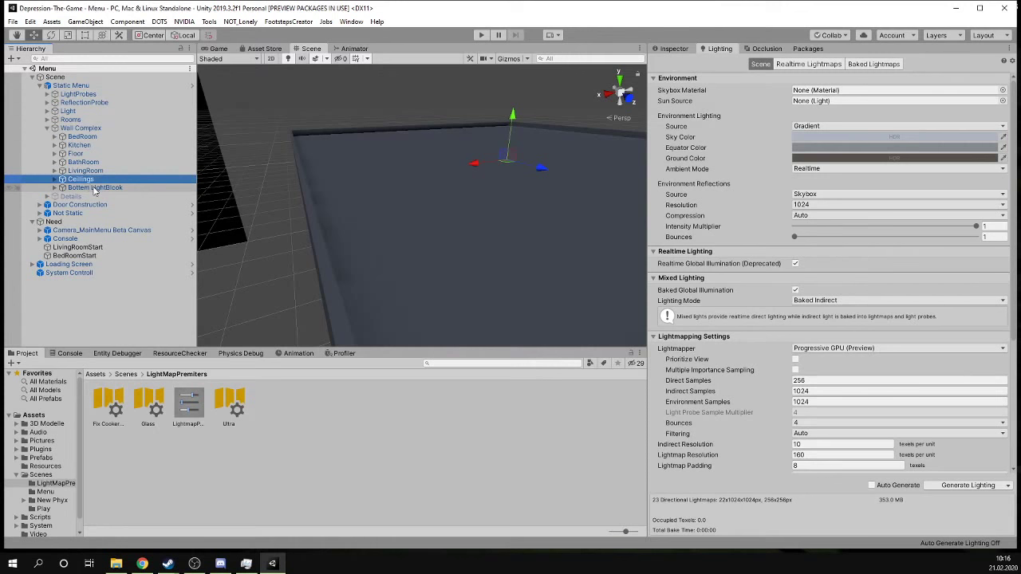
{"action": "left_click", "coordinate": [683, 50]}
{"action": "key", "text": "h"}
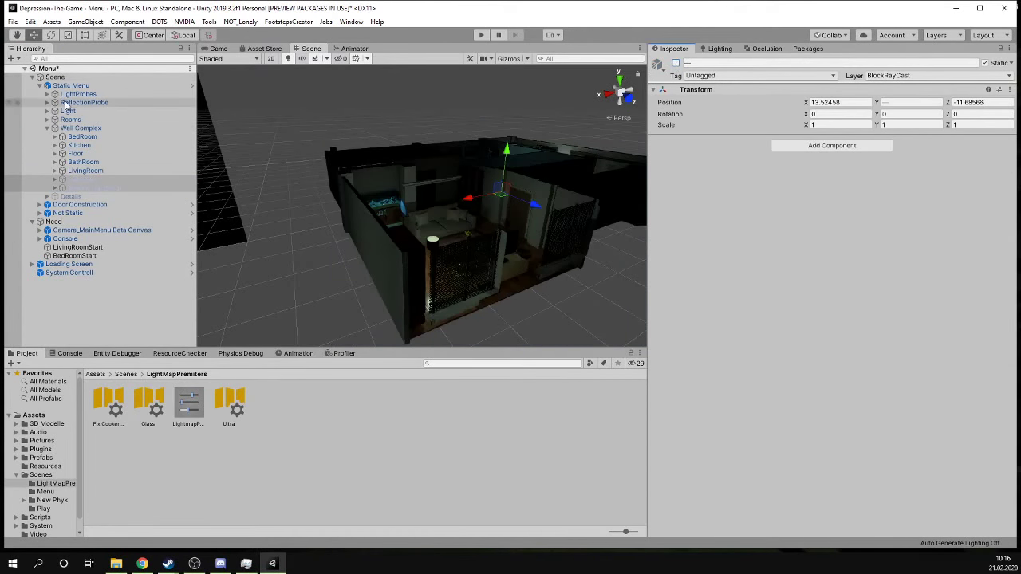
{"action": "left_click", "coordinate": [74, 94]}
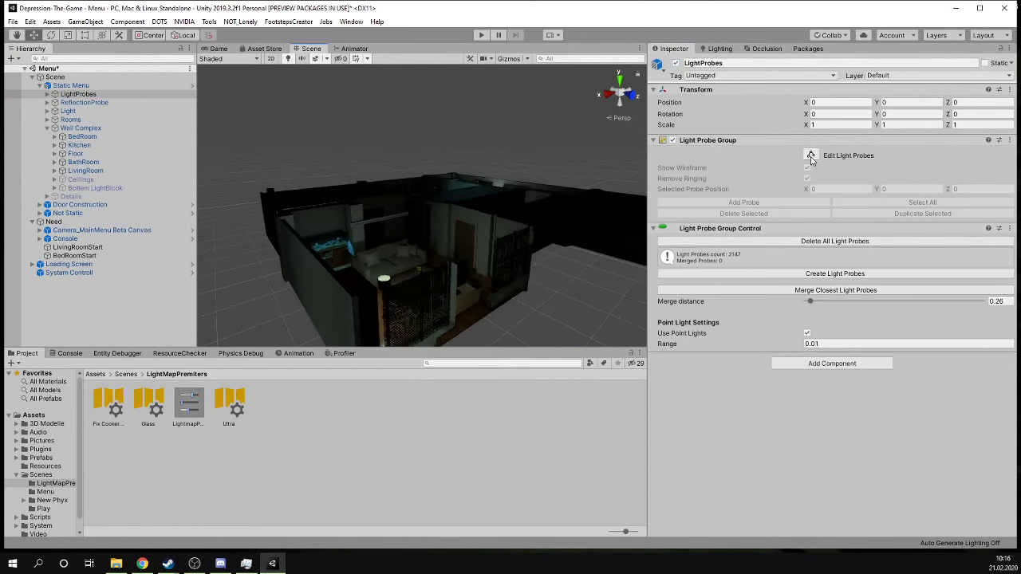
Enter Edit Light Probes mode, turn on Gizmos, and shrink the 3D icons to nothing.
{"action": "left_click", "coordinate": [810, 157]}
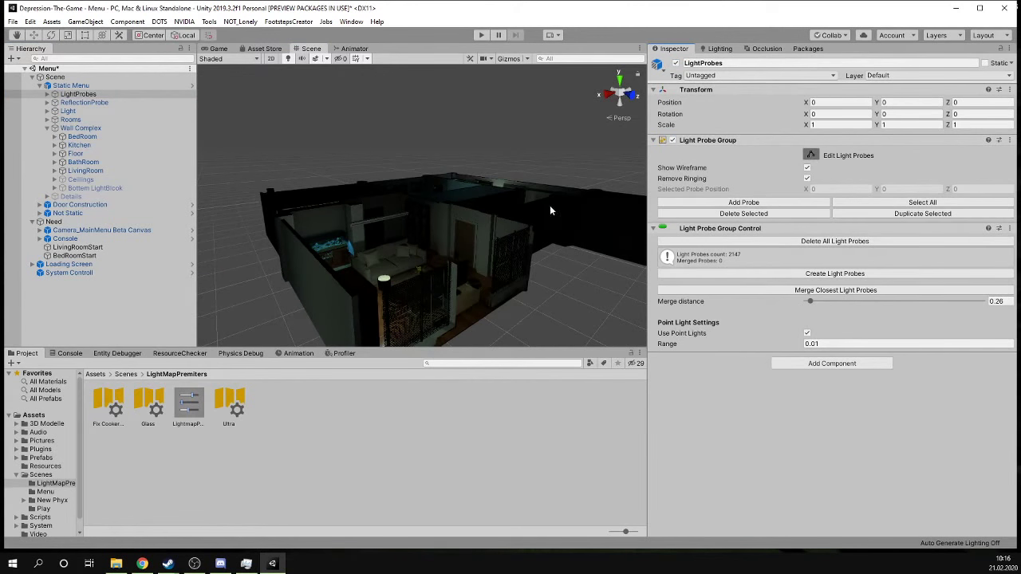
{"action": "left_click", "coordinate": [511, 60]}
{"action": "left_click", "coordinate": [527, 59]}
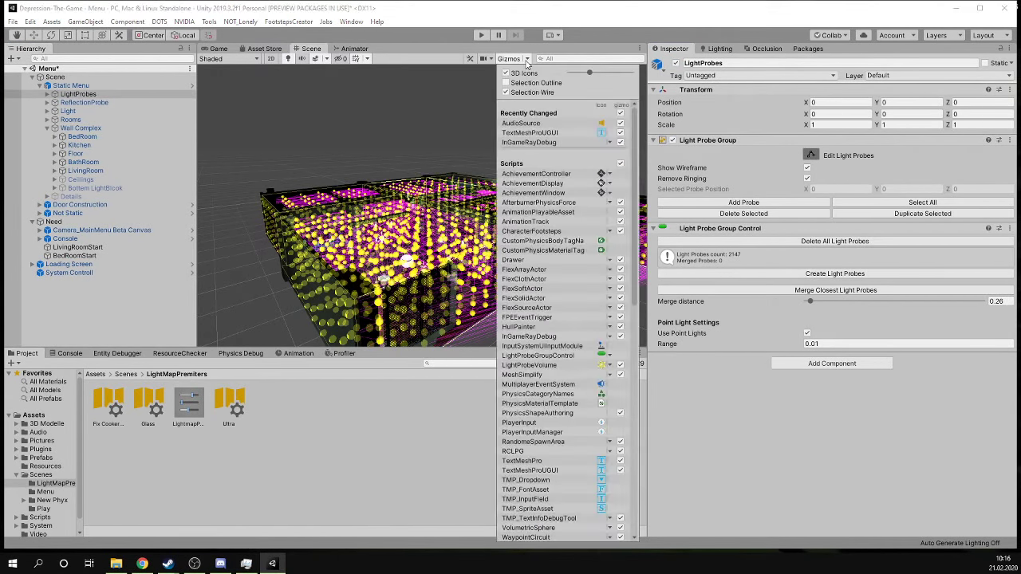
{"action": "left_click_drag", "start_coordinate": [587, 73], "coordinate": [574, 72]}
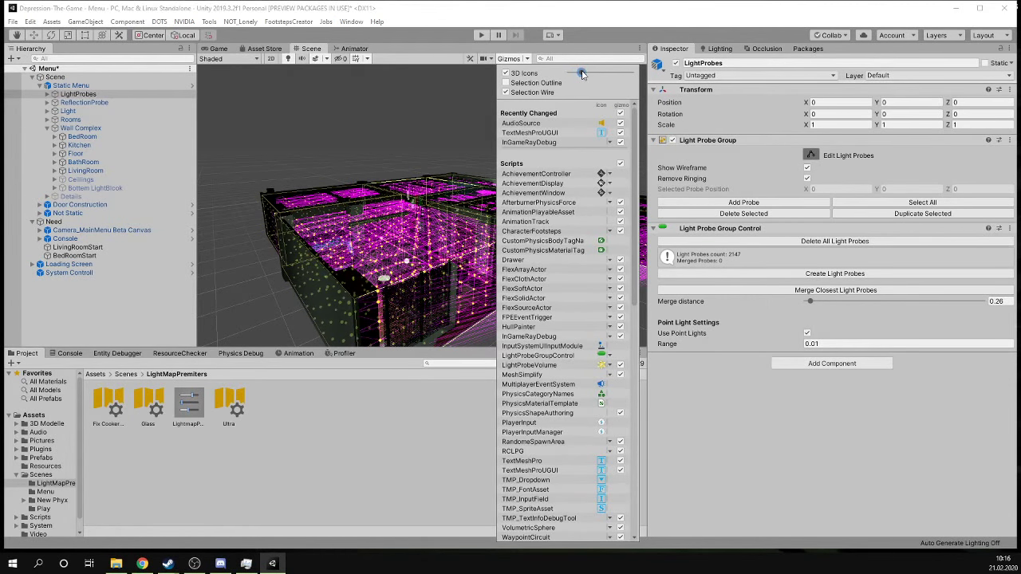
{"action": "mouse_move", "coordinate": [446, 175]}
{"action": "left_mouse_down", "text": "alt"}
{"action": "mouse_move", "coordinate": [341, 426]}
{"action": "mouse_move", "coordinate": [399, 353]}
{"action": "mouse_move", "coordinate": [420, 201]}
{"action": "mouse_move", "coordinate": [517, 291]}
{"action": "mouse_move", "coordinate": [513, 410]}
{"action": "mouse_move", "coordinate": [409, 163]}
{"action": "left_mouse_up", "text": "alt"}
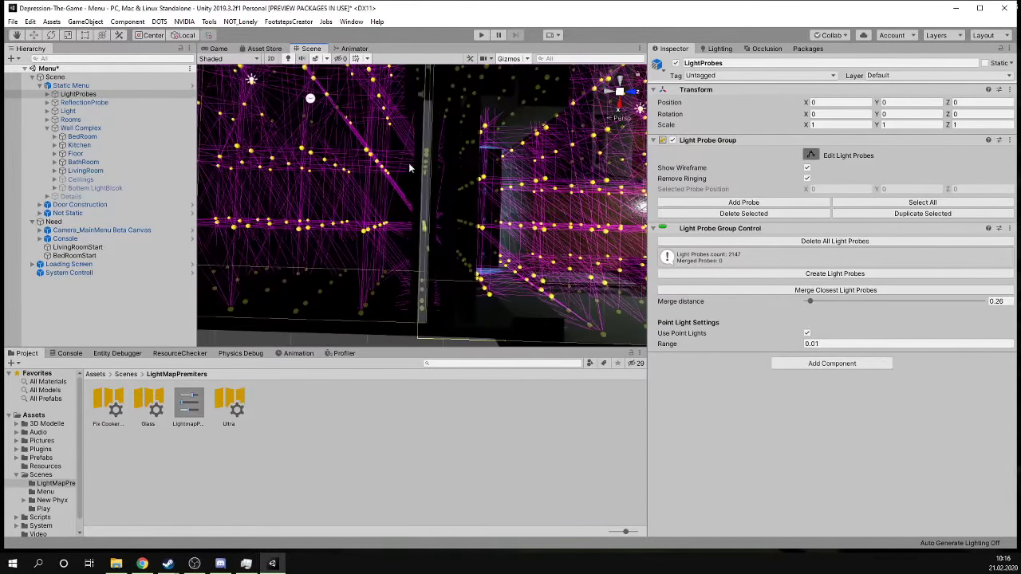
Move a wall light probe down the wall and shift it slightly along Z.
{"action": "left_click", "coordinate": [426, 155]}
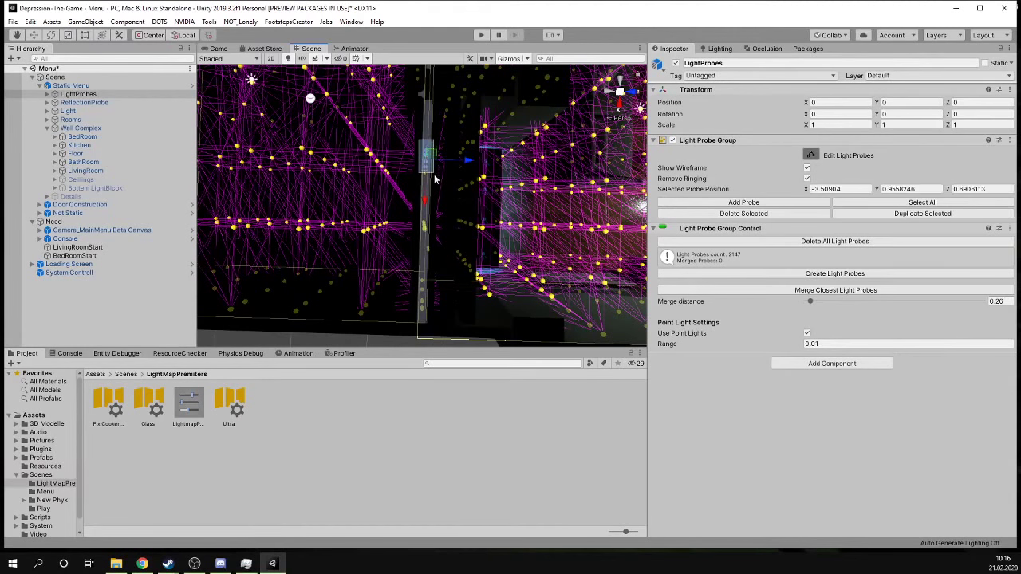
{"action": "left_click_drag", "start_coordinate": [429, 231], "coordinate": [431, 326]}
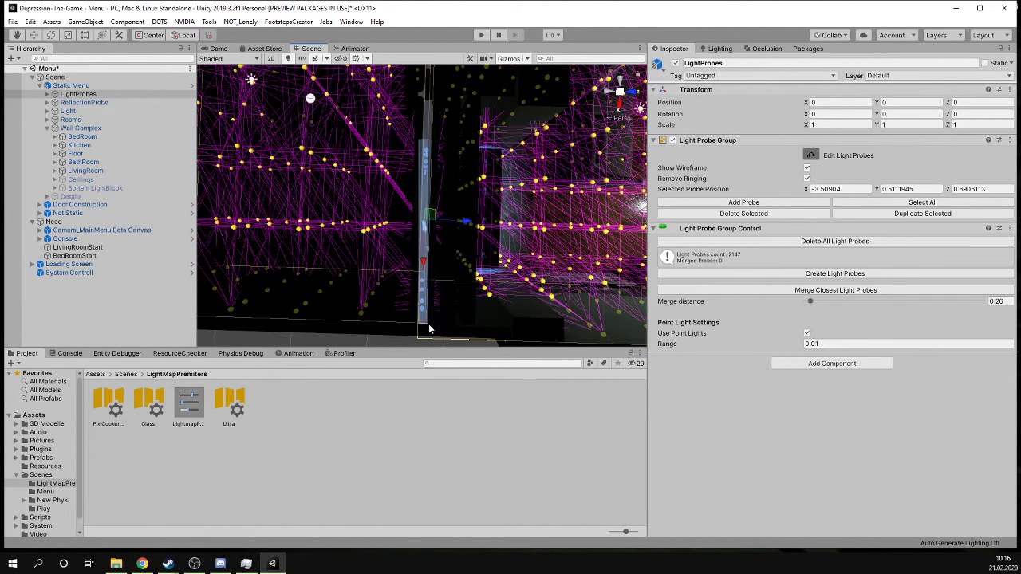
{"action": "left_click_drag", "start_coordinate": [467, 227], "coordinate": [400, 263]}
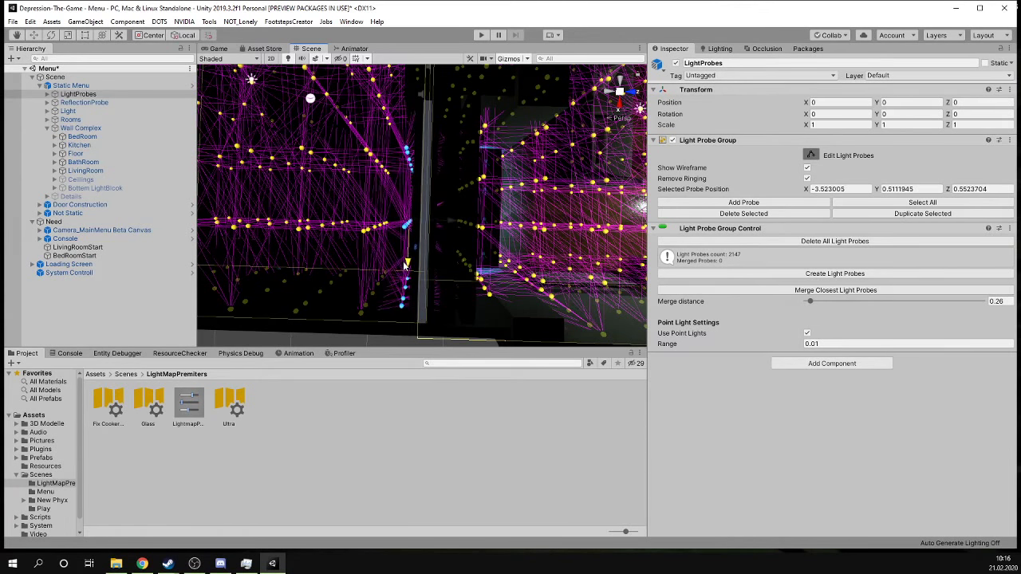
{"action": "mouse_move", "coordinate": [407, 263]}
{"action": "right_mouse_down"}
{"action": "mouse_move", "coordinate": [415, 156]}
{"action": "mouse_move", "coordinate": [335, 192]}
{"action": "right_mouse_up"}
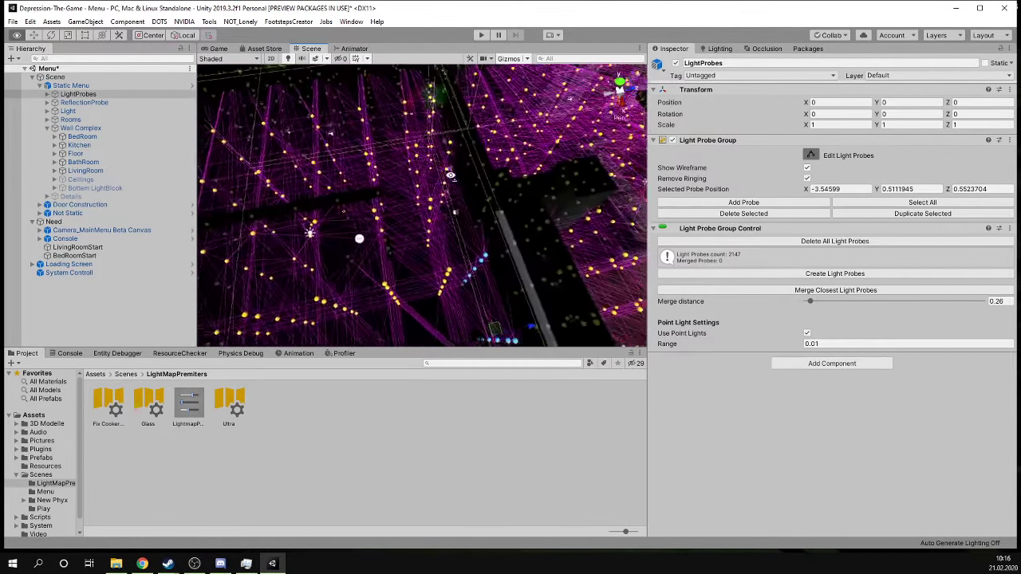
{"action": "left_click", "coordinate": [288, 60]}
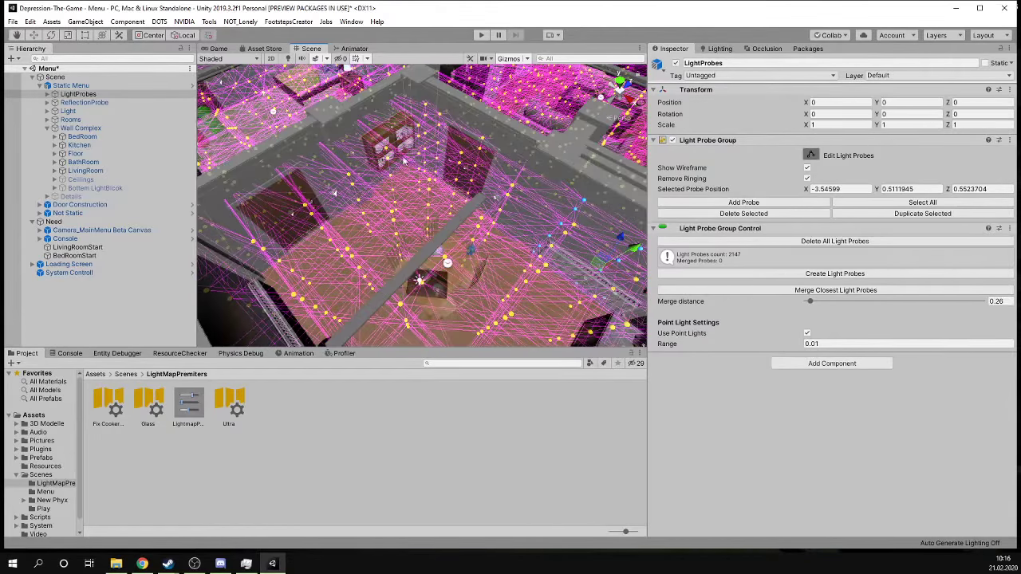
{"action": "mouse_move", "coordinate": [303, 128]}
{"action": "right_mouse_down"}
{"action": "mouse_move", "coordinate": [275, 153]}
{"action": "mouse_move", "coordinate": [262, 241]}
{"action": "right_mouse_up"}
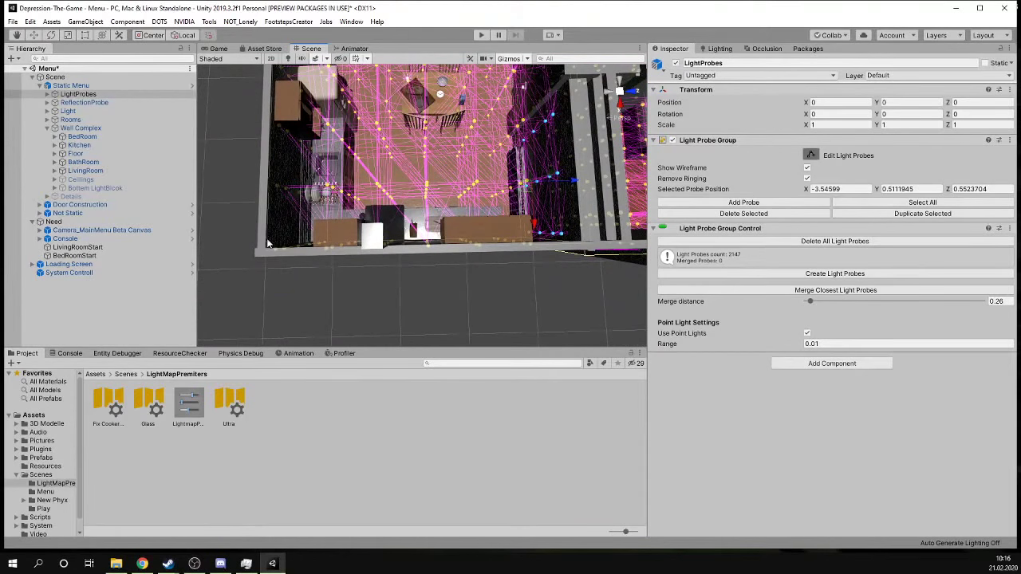
Box-select a group of probes and move them along X toward the wall.
{"action": "left_click_drag", "start_coordinate": [268, 244], "coordinate": [349, 257]}
{"action": "left_click_drag", "start_coordinate": [536, 250], "coordinate": [548, 257]}
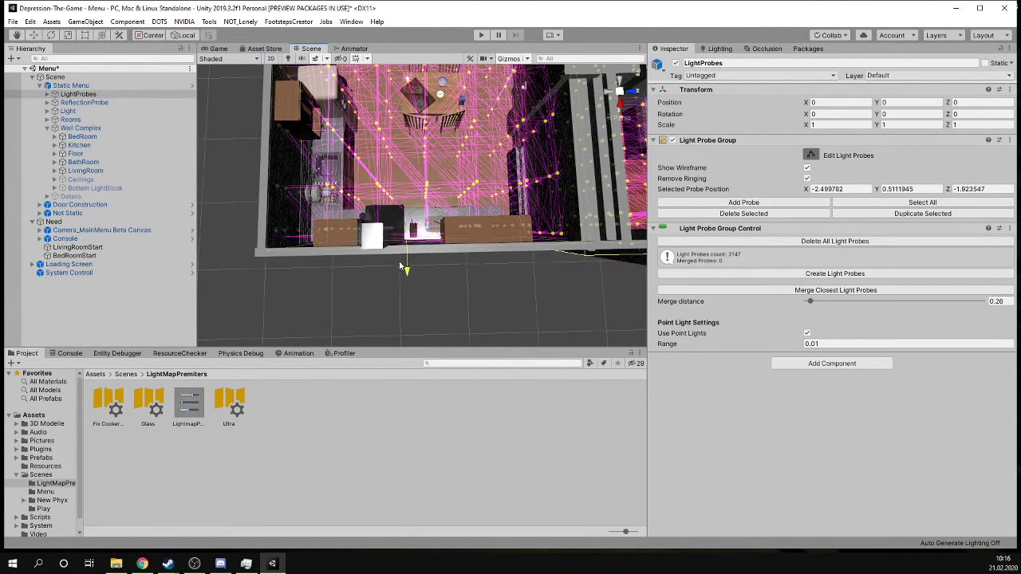
{"action": "left_click_drag", "start_coordinate": [406, 285], "coordinate": [404, 271]}
{"action": "right_click_drag", "start_coordinate": [404, 271], "coordinate": [918, 154]}
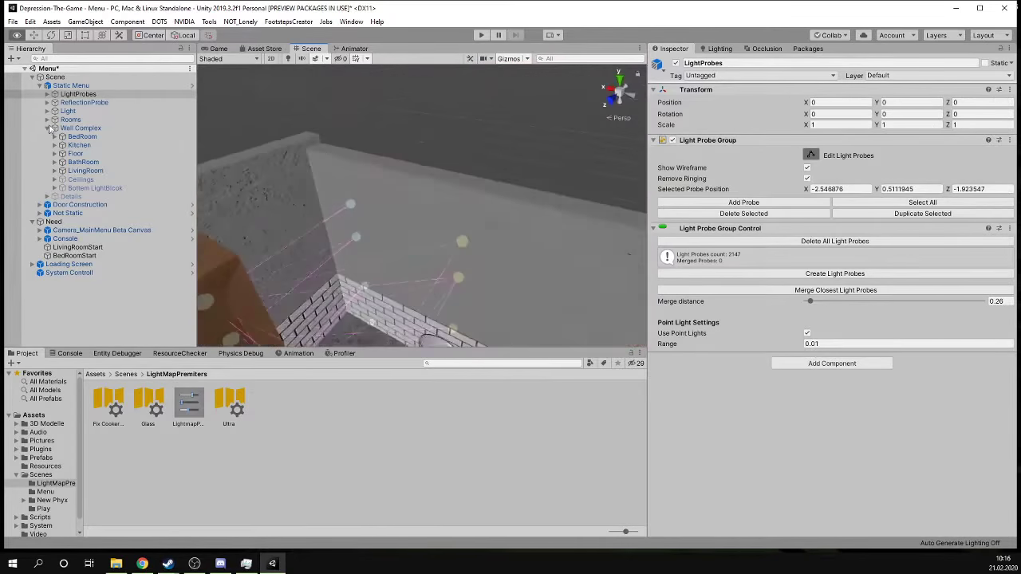
{"action": "mouse_move", "coordinate": [204, 288]}
{"action": "right_mouse_down"}
{"action": "mouse_move", "coordinate": [470, 206]}
{"action": "mouse_move", "coordinate": [528, 216]}
{"action": "mouse_move", "coordinate": [454, 186]}
{"action": "right_mouse_up"}
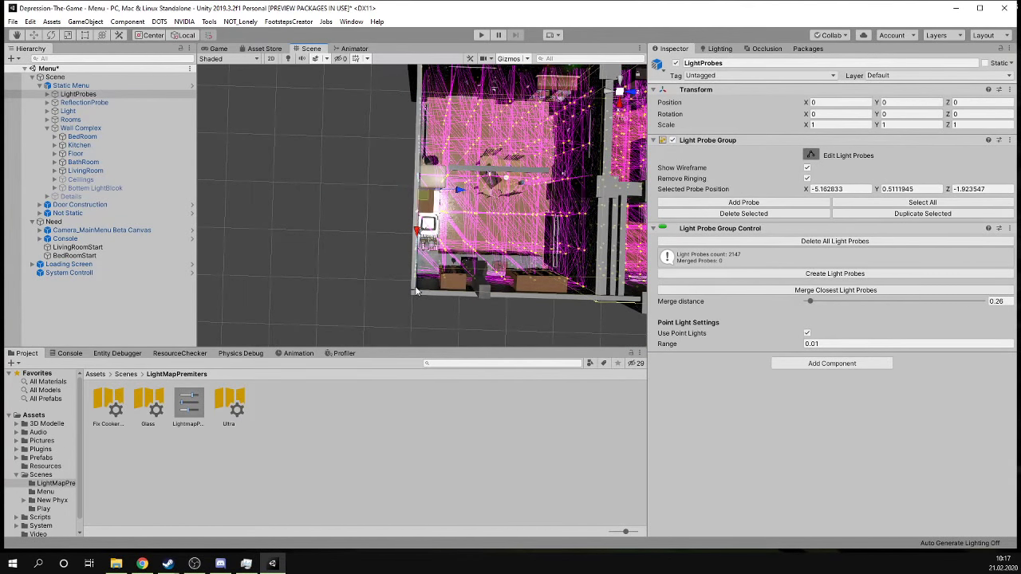
Box-select a column of probes and nudge it along Z, ending near Z -1.834242.
{"action": "left_click_drag", "start_coordinate": [415, 275], "coordinate": [428, 96]}
{"action": "left_click_drag", "start_coordinate": [462, 197], "coordinate": [465, 201]}
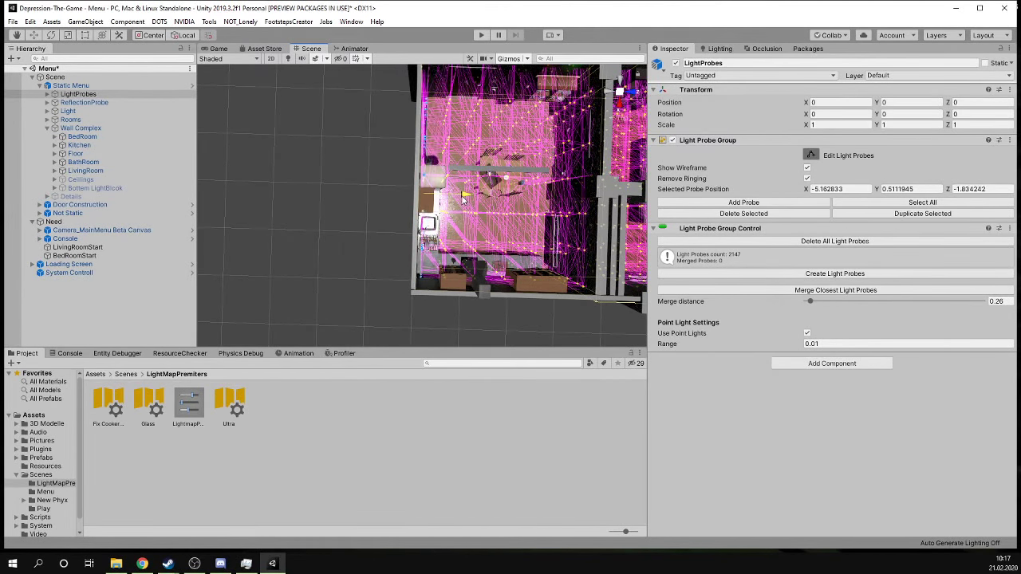
{"action": "mouse_move", "coordinate": [462, 195]}
{"action": "right_mouse_down"}
{"action": "mouse_move", "coordinate": [481, 277]}
{"action": "mouse_move", "coordinate": [460, 121]}
{"action": "right_mouse_up"}
{"action": "right_click_drag", "start_coordinate": [430, 175], "coordinate": [612, 61], "text": "alt"}
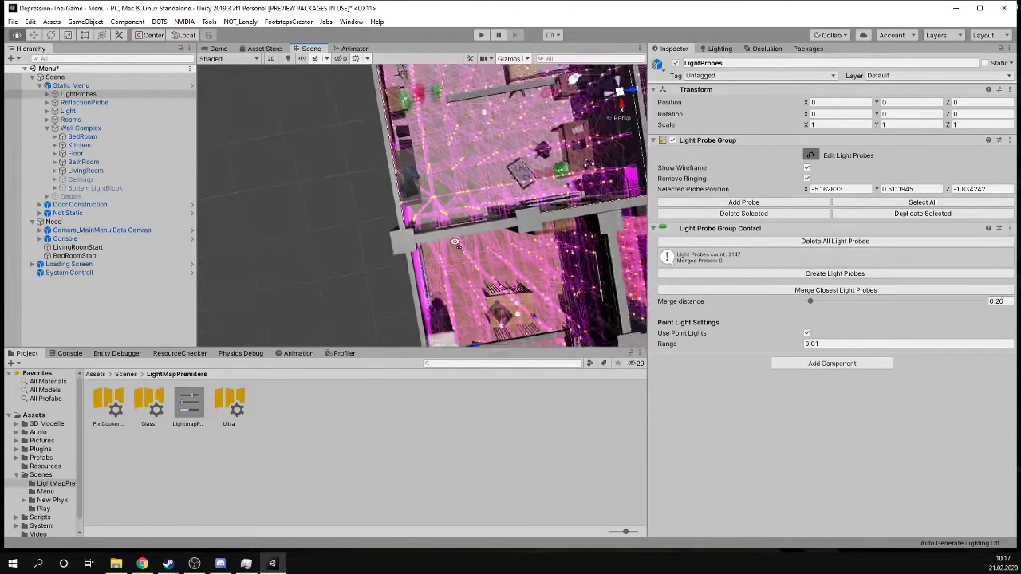
In top-down view, fly into one room and move its bottom-edge probes up toward the wall.
{"action": "left_click", "coordinate": [625, 84]}
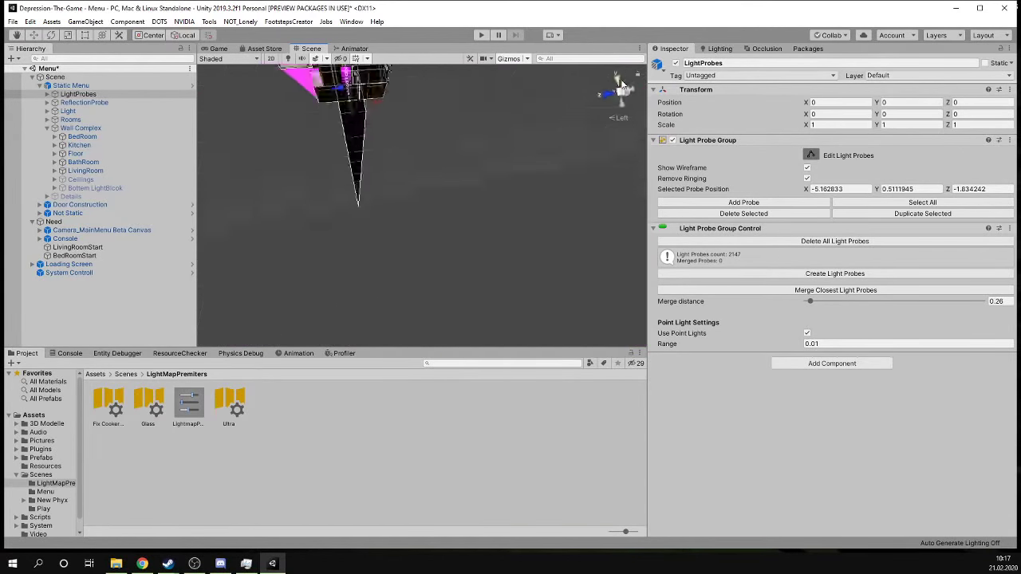
{"action": "right_click_drag", "start_coordinate": [391, 202], "coordinate": [391, 197]}
{"action": "key", "text": "d"}
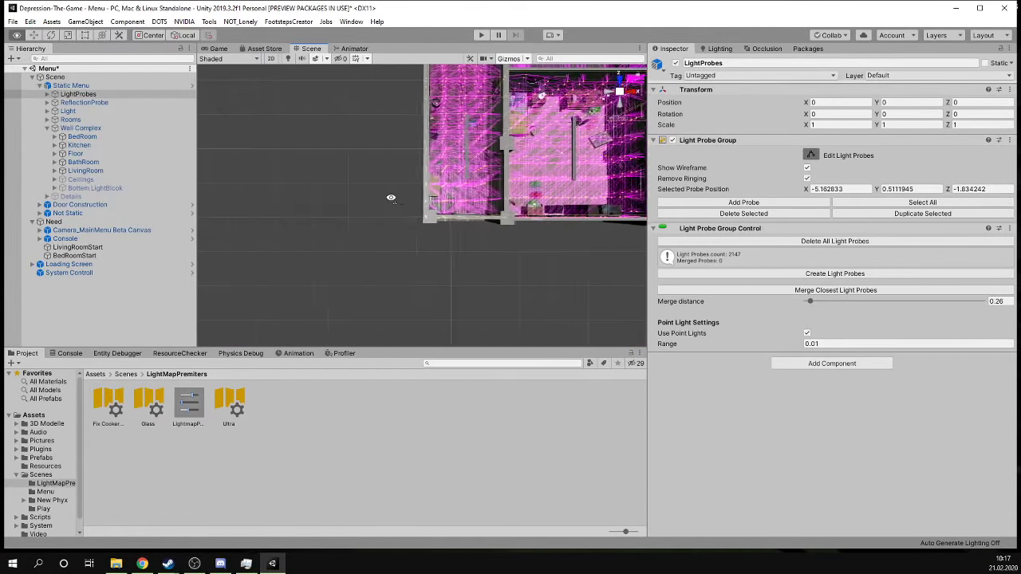
{"action": "key", "text": "w"}
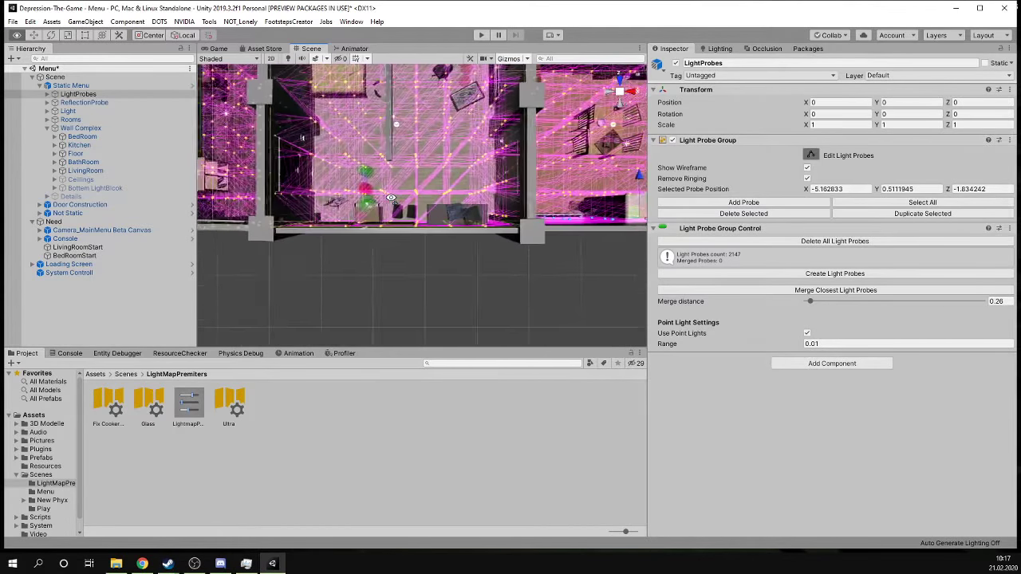
{"action": "right_click_drag", "start_coordinate": [391, 197], "coordinate": [391, 202]}
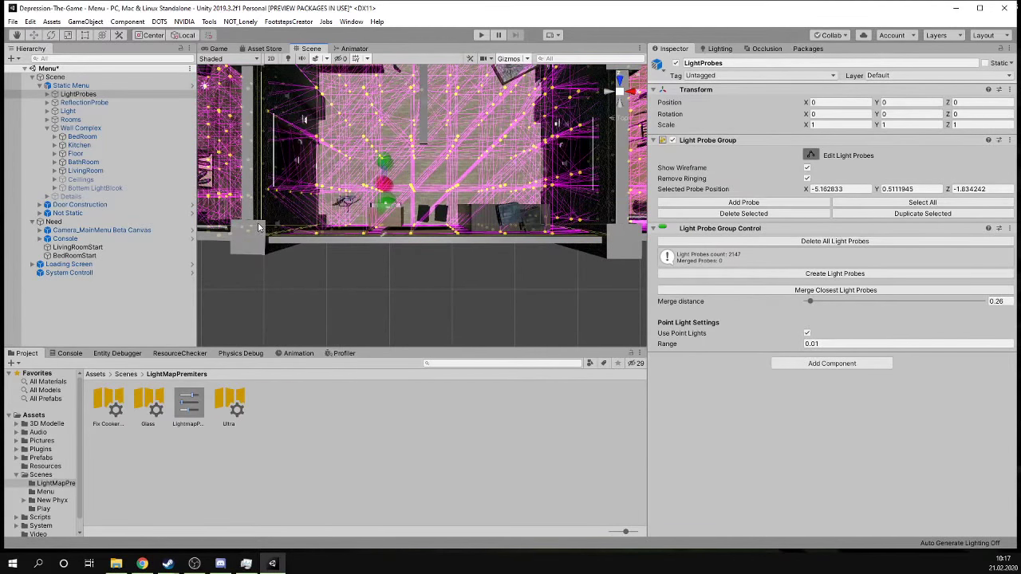
{"action": "mouse_move", "coordinate": [453, 248]}
{"action": "left_mouse_down"}
{"action": "mouse_move", "coordinate": [543, 239]}
{"action": "mouse_move", "coordinate": [590, 249]}
{"action": "left_mouse_up"}
{"action": "left_click_drag", "start_coordinate": [402, 185], "coordinate": [402, 179]}
Box-select the neighbouring bottom probe row and push it against the wall, reaching X -10.74623, Z -1.786711.
{"action": "right_click_drag", "start_coordinate": [383, 221], "coordinate": [384, 221]}
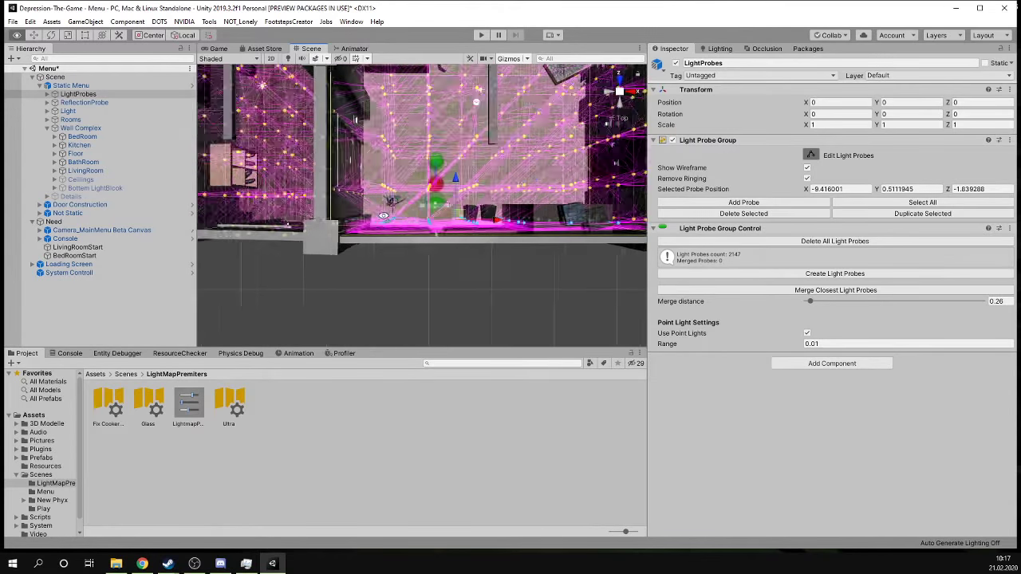
{"action": "left_click_drag", "start_coordinate": [339, 226], "coordinate": [532, 253]}
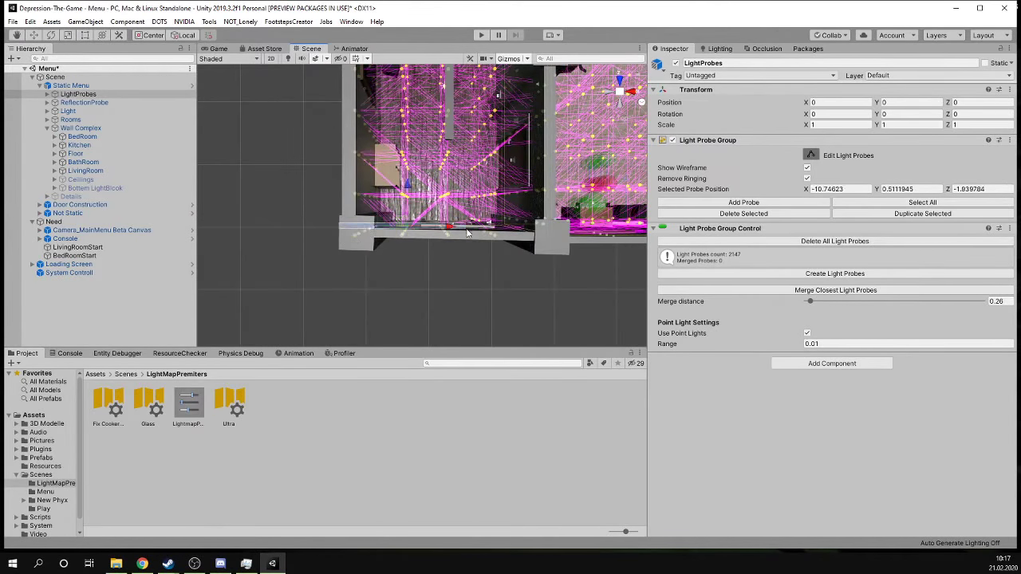
{"action": "left_click_drag", "start_coordinate": [415, 199], "coordinate": [412, 185]}
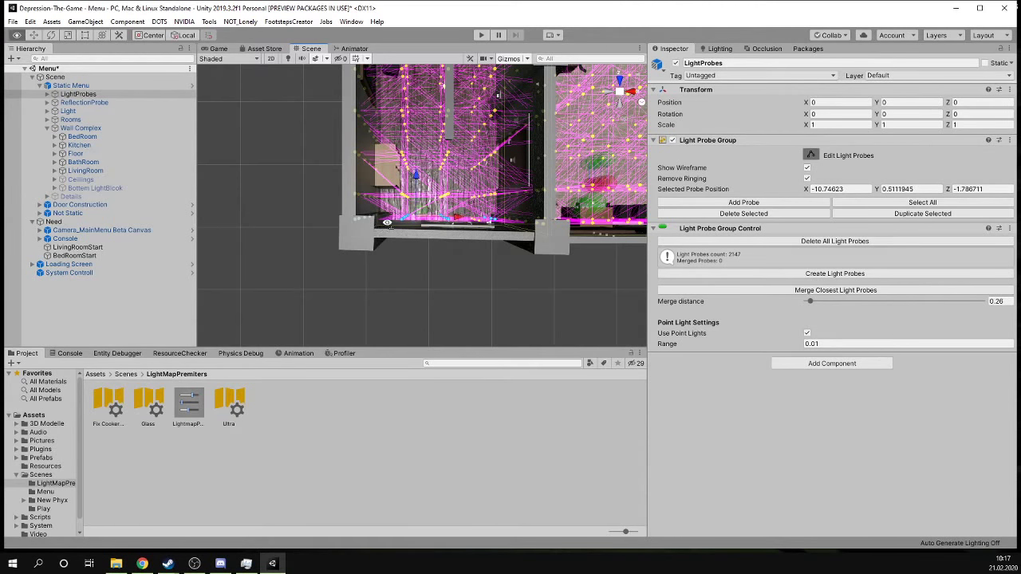
{"action": "right_click_drag", "start_coordinate": [387, 223], "coordinate": [387, 223]}
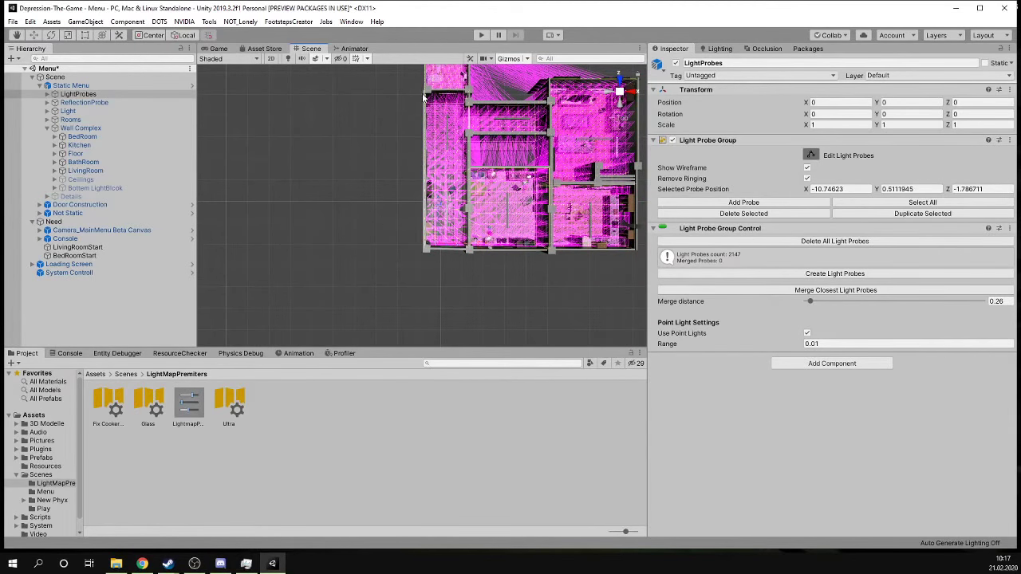
Push the probe column along the room's left edge against the left wall.
{"action": "mouse_move", "coordinate": [425, 127]}
{"action": "left_mouse_down"}
{"action": "mouse_move", "coordinate": [410, 249]}
{"action": "mouse_move", "coordinate": [428, 251]}
{"action": "left_mouse_up"}
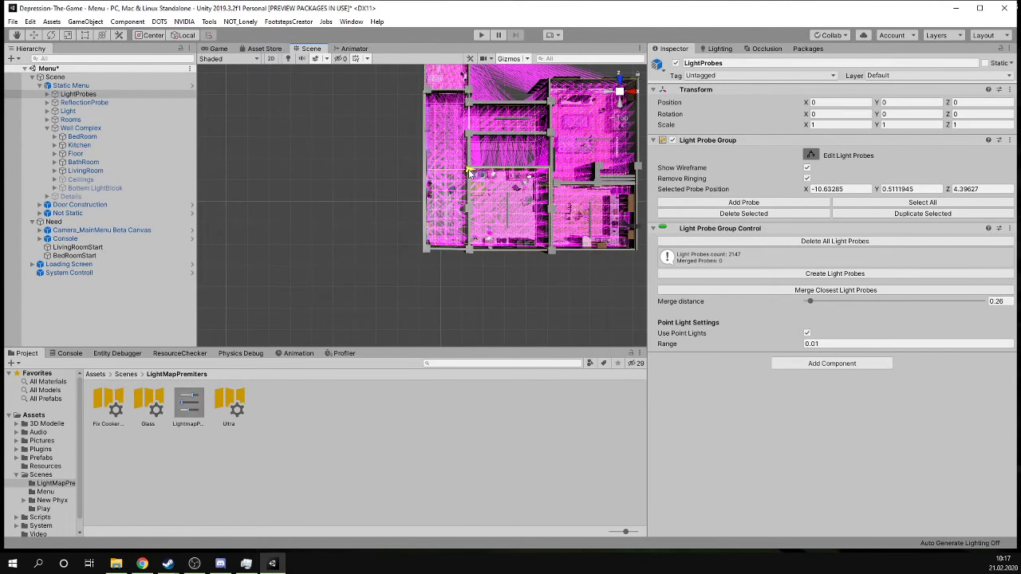
{"action": "right_click_drag", "start_coordinate": [449, 217], "coordinate": [449, 214]}
{"action": "key", "text": "w"}
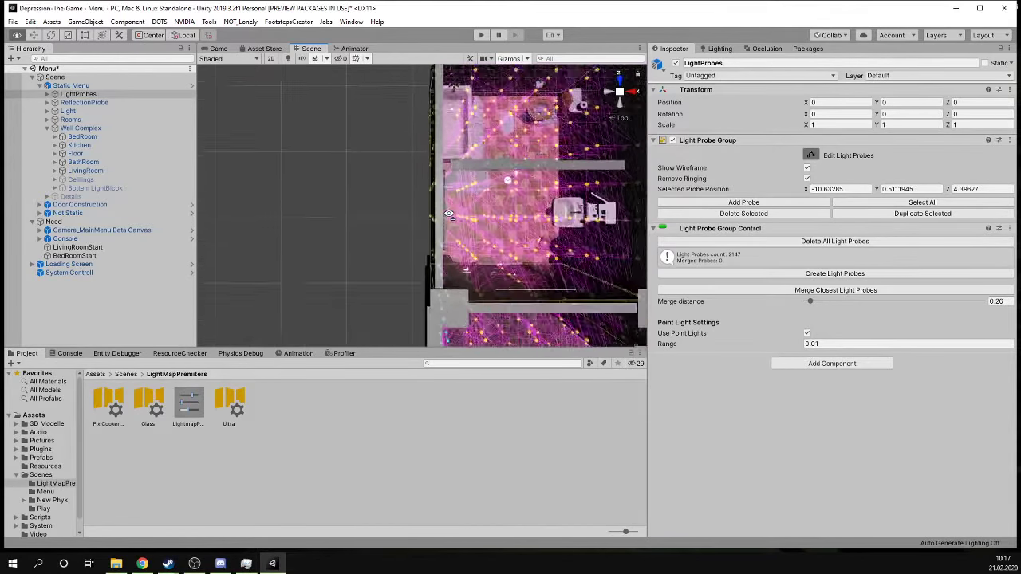
{"action": "right_click_drag", "start_coordinate": [449, 214], "coordinate": [449, 214]}
{"action": "key", "text": "s"}
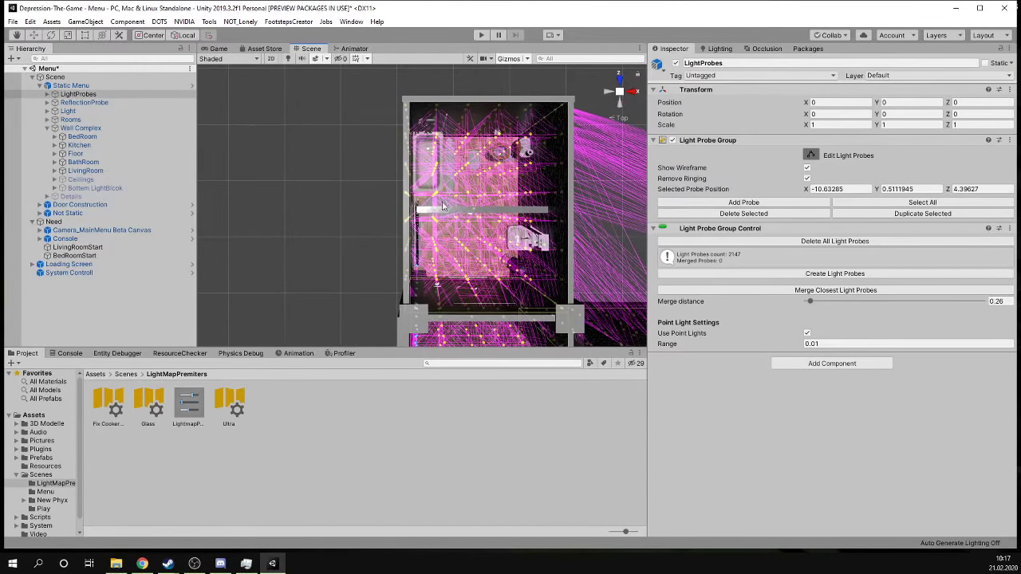
{"action": "left_click_drag", "start_coordinate": [407, 115], "coordinate": [420, 308]}
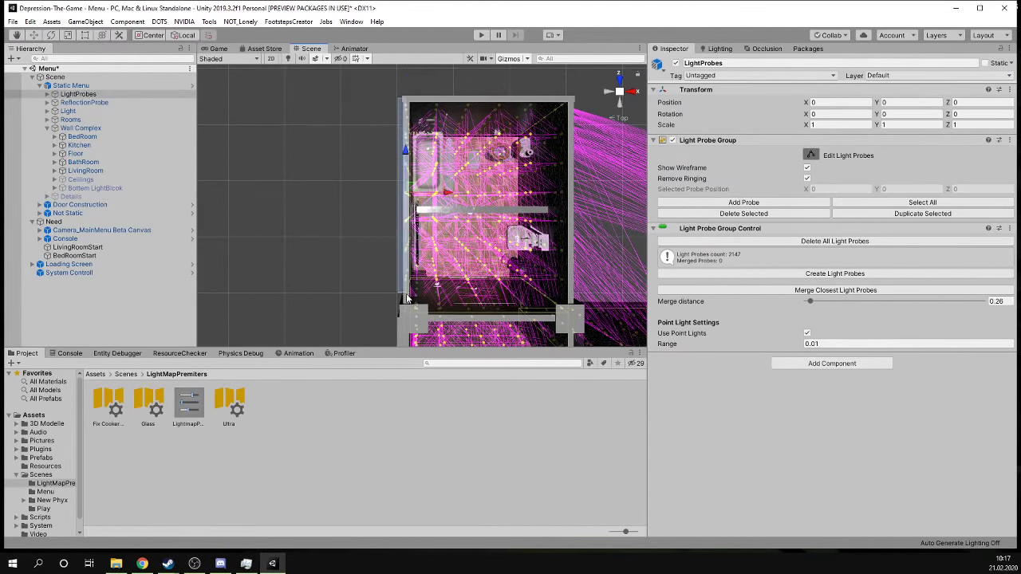
{"action": "left_click_drag", "start_coordinate": [451, 192], "coordinate": [459, 197]}
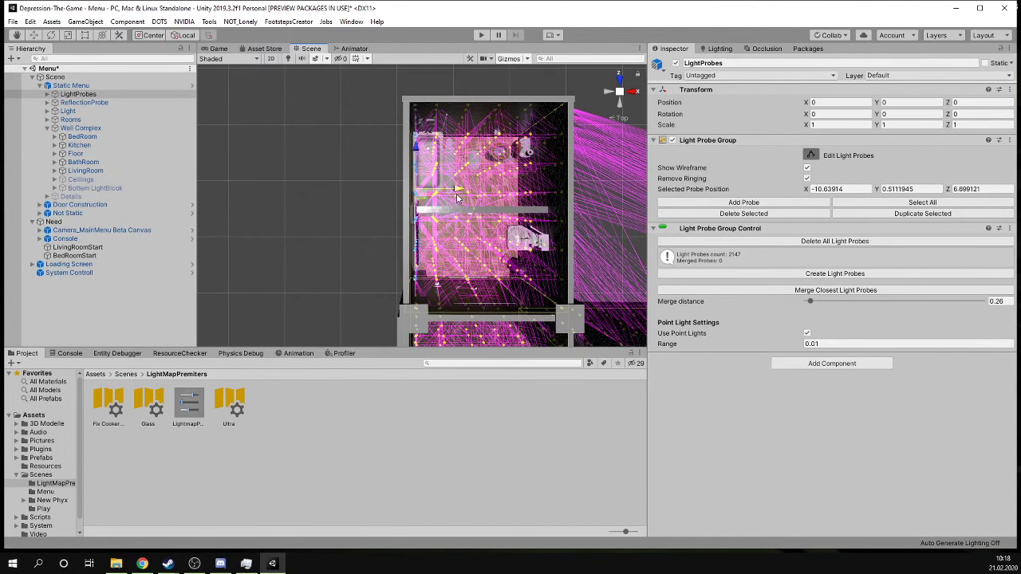
Shift the column's right-edge probes slightly left, then move the top probe row against the upper wall.
{"action": "right_click_drag", "start_coordinate": [457, 199], "coordinate": [457, 200]}
{"action": "key", "text": "d"}
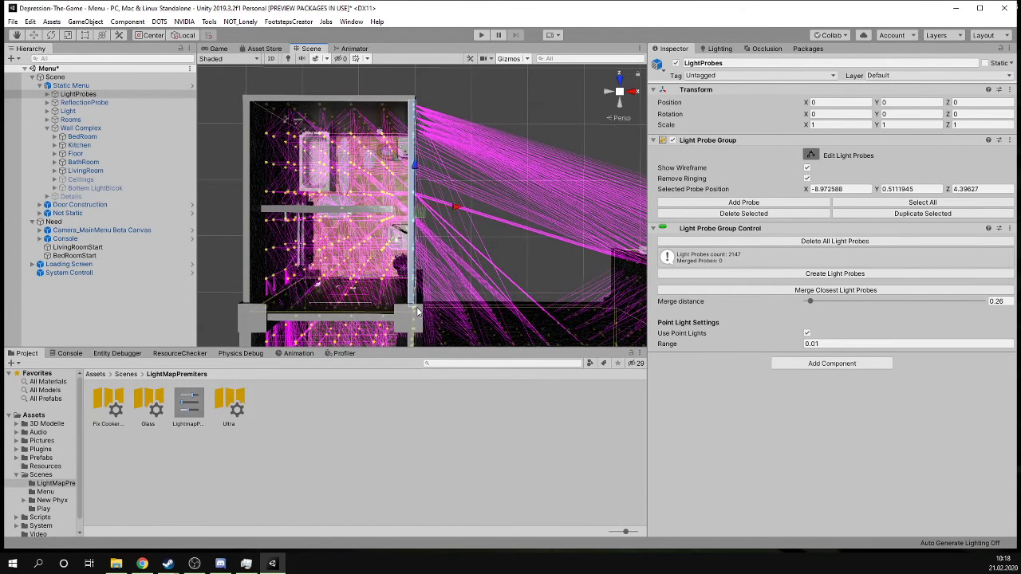
{"action": "left_click_drag", "start_coordinate": [417, 311], "coordinate": [427, 309]}
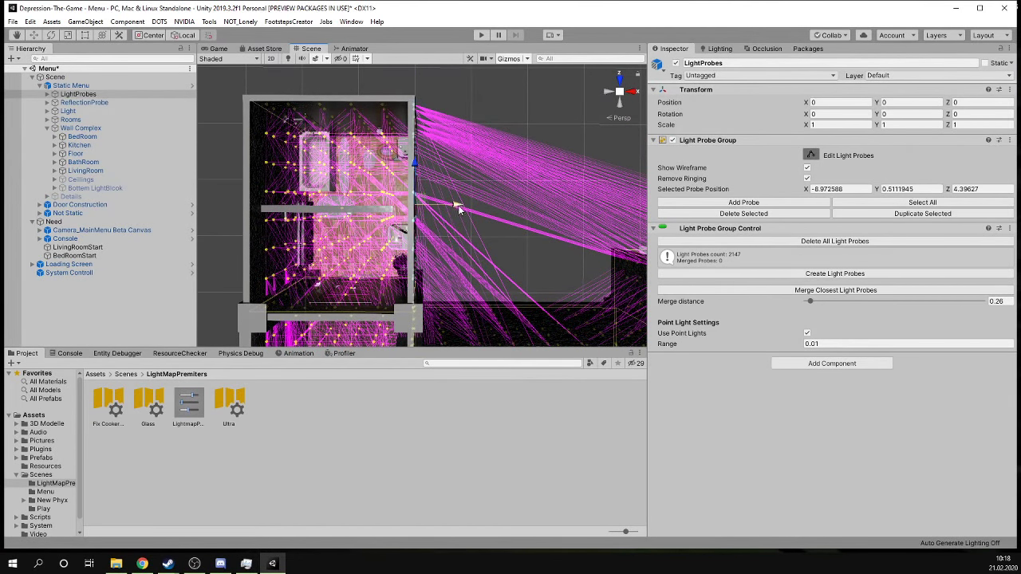
{"action": "left_click_drag", "start_coordinate": [458, 205], "coordinate": [447, 207]}
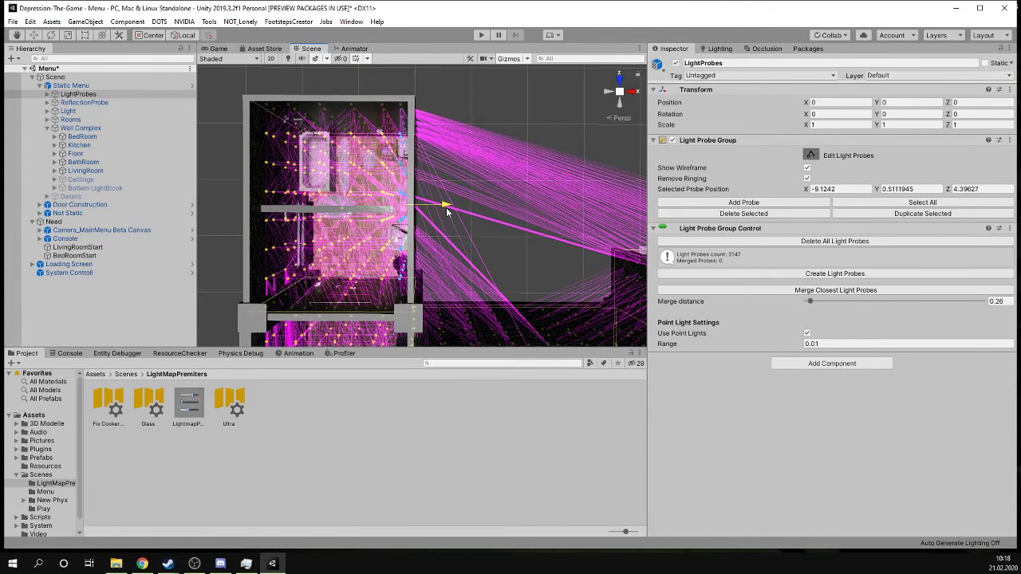
{"action": "left_click_drag", "start_coordinate": [448, 207], "coordinate": [427, 207], "text": "alt"}
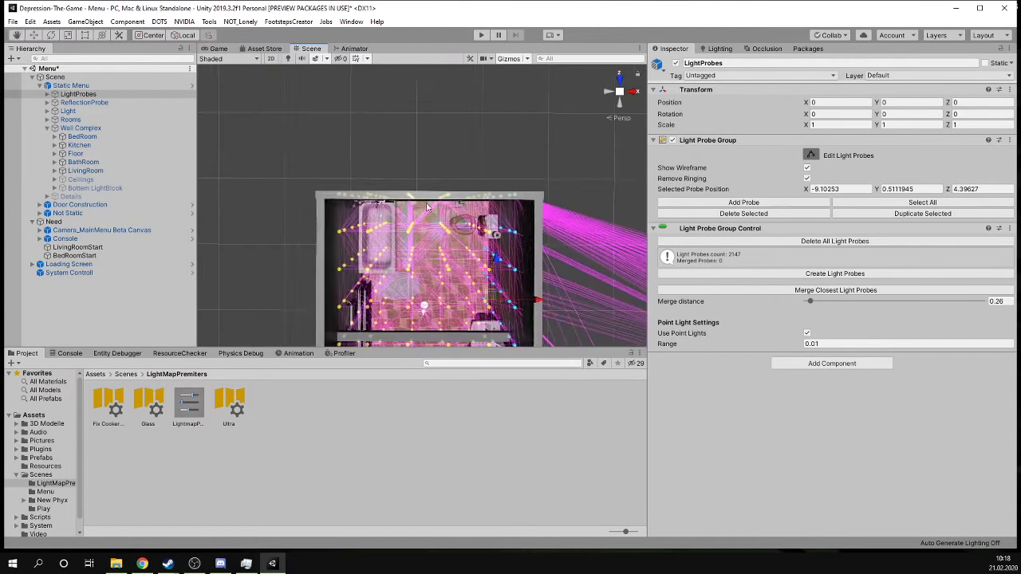
{"action": "left_click_drag", "start_coordinate": [334, 187], "coordinate": [527, 205]}
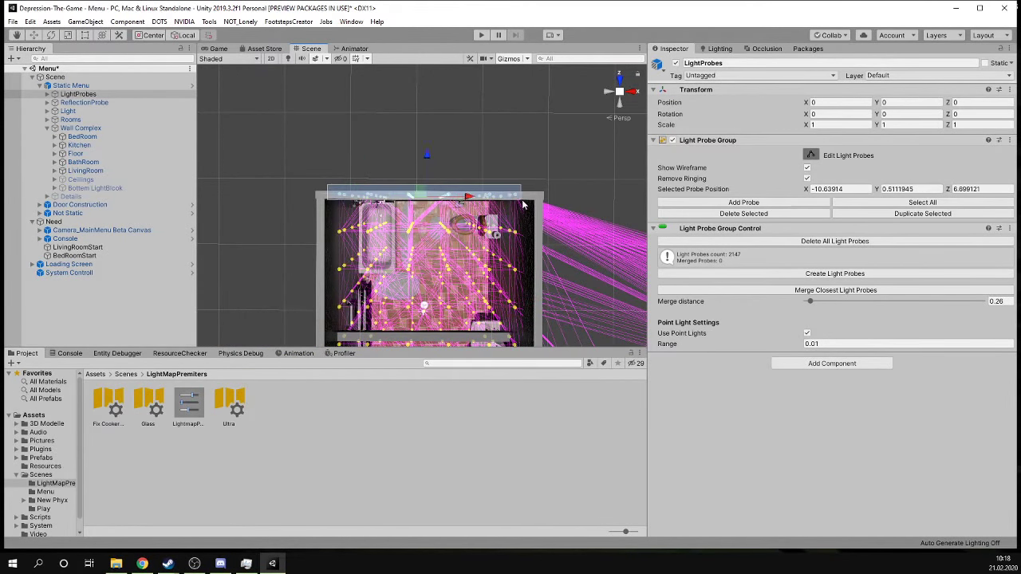
{"action": "left_click_drag", "start_coordinate": [429, 154], "coordinate": [425, 164]}
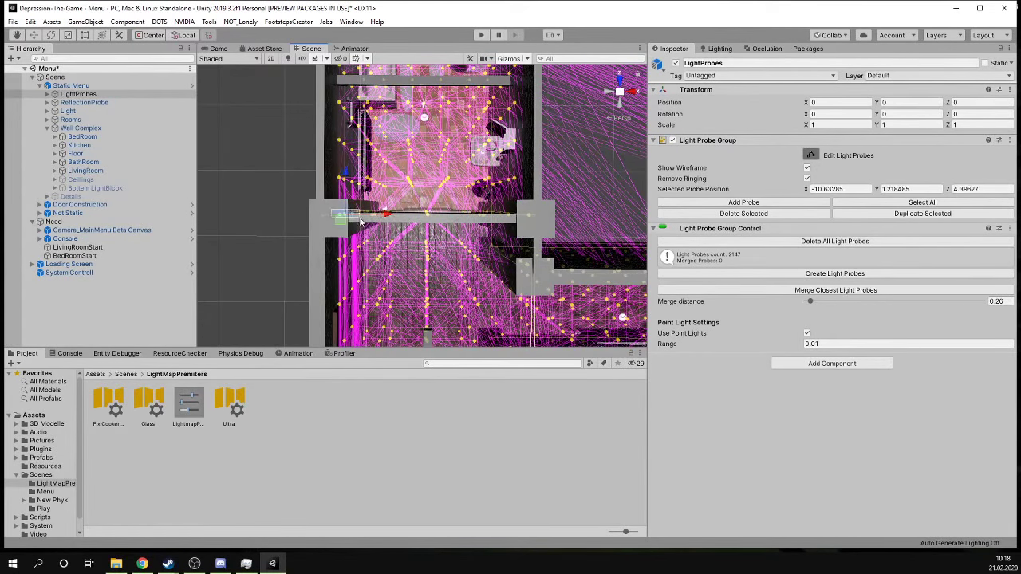
Push the selected probe up and sideways against the wall, undoing a stray selection.
{"action": "right_click_drag", "start_coordinate": [361, 224], "coordinate": [362, 222]}
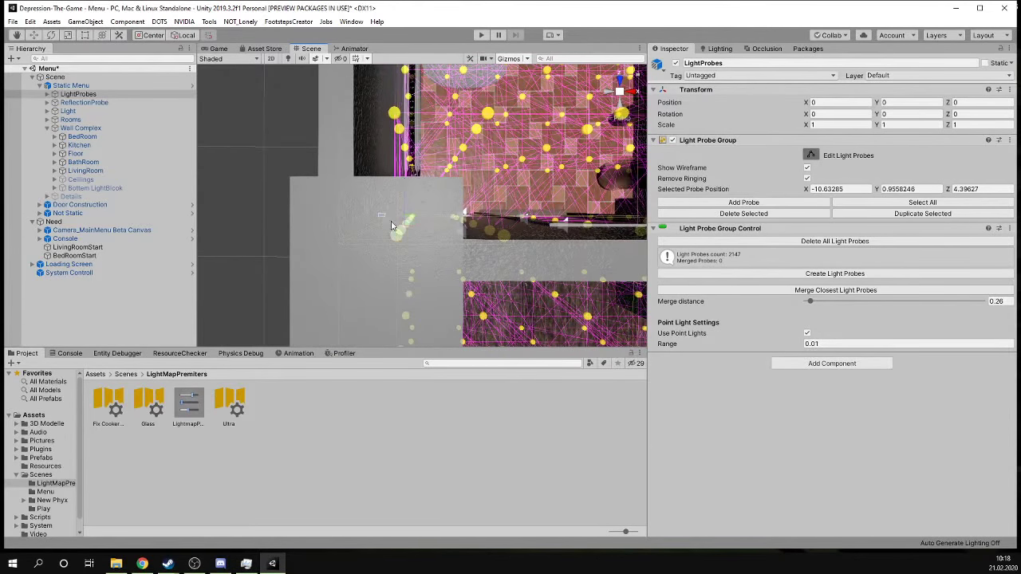
{"action": "left_click_drag", "start_coordinate": [407, 178], "coordinate": [404, 130]}
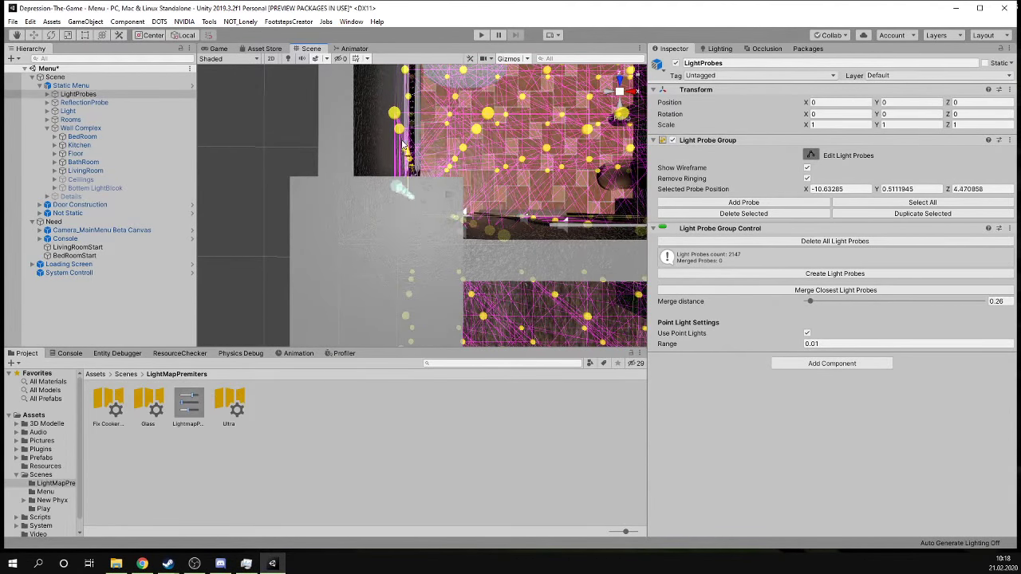
{"action": "left_click_drag", "start_coordinate": [448, 179], "coordinate": [471, 177]}
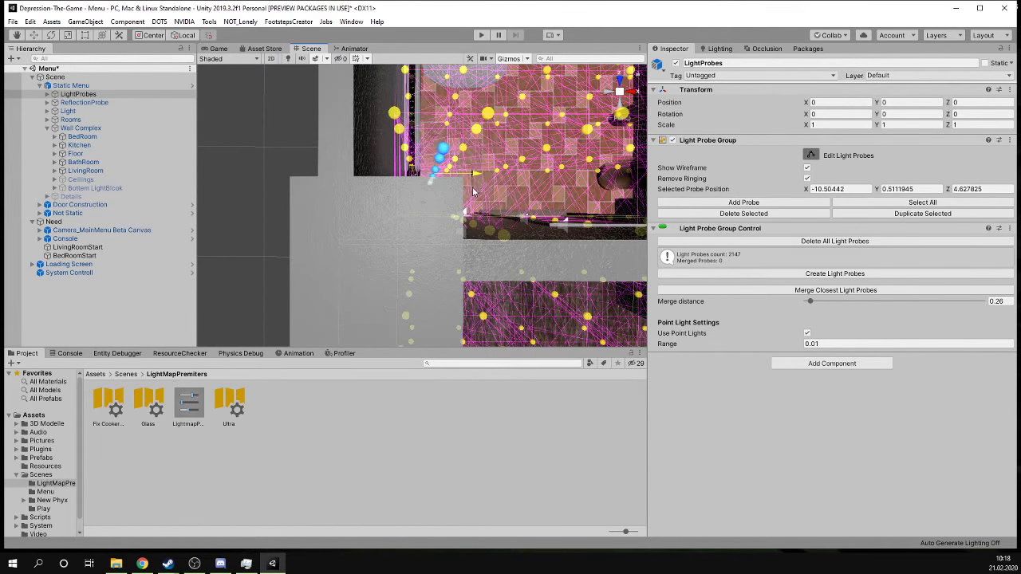
{"action": "right_click_drag", "start_coordinate": [463, 182], "coordinate": [351, 264]}
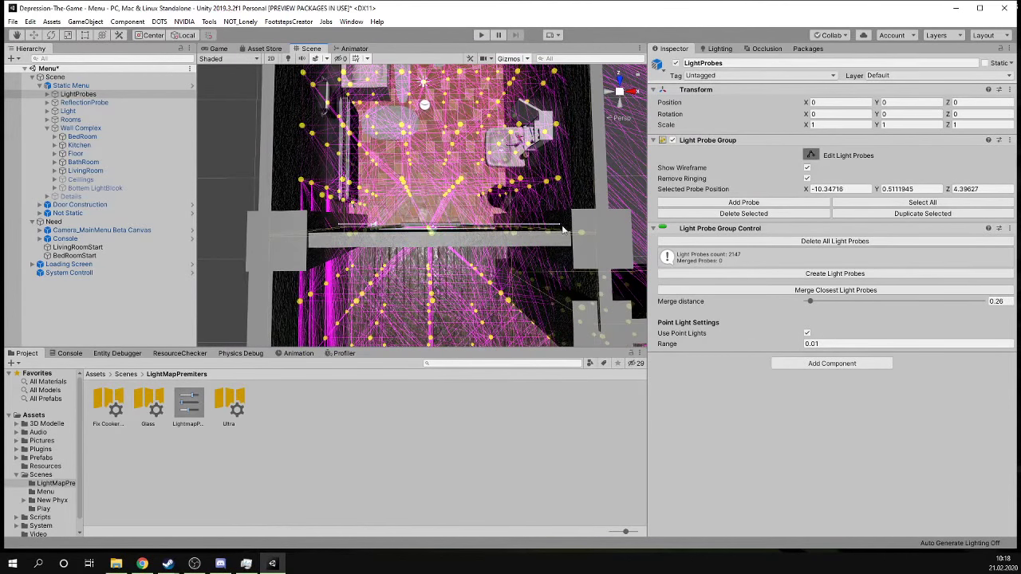
{"action": "left_click_drag", "start_coordinate": [410, 232], "coordinate": [591, 240]}
{"action": "key", "text": "ctrl+z"}
Move the beam's probes up to the wall, ending one at X -8.593734, Z 3.914499.
{"action": "left_click_drag", "start_coordinate": [453, 189], "coordinate": [451, 178]}
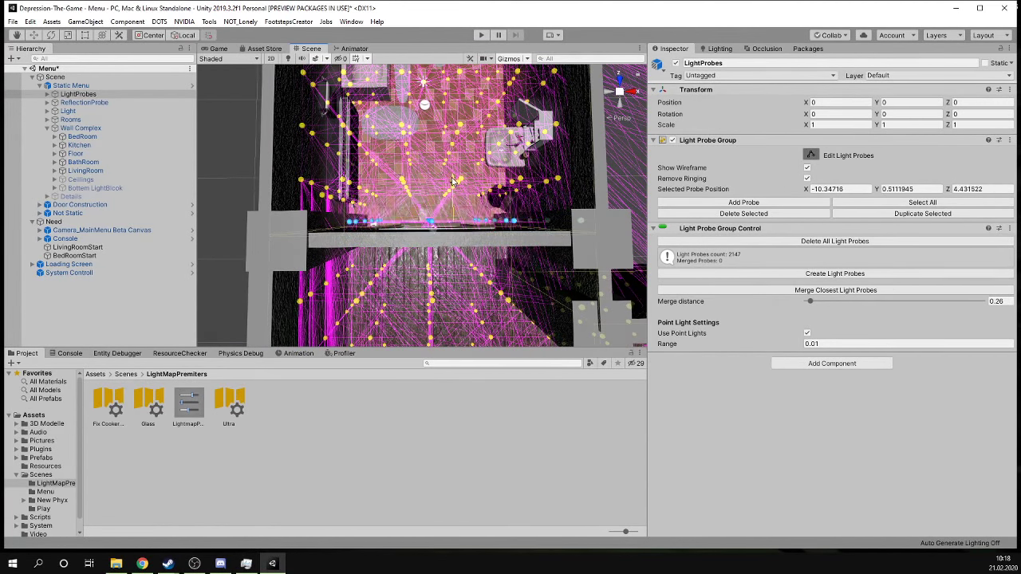
{"action": "right_click_drag", "start_coordinate": [464, 191], "coordinate": [436, 211]}
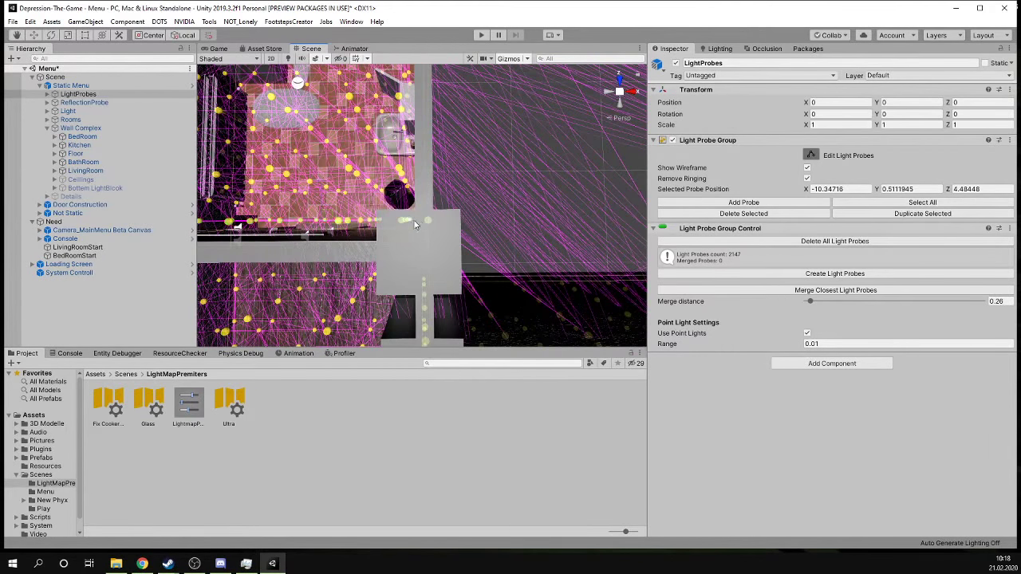
{"action": "left_click_drag", "start_coordinate": [462, 226], "coordinate": [436, 225]}
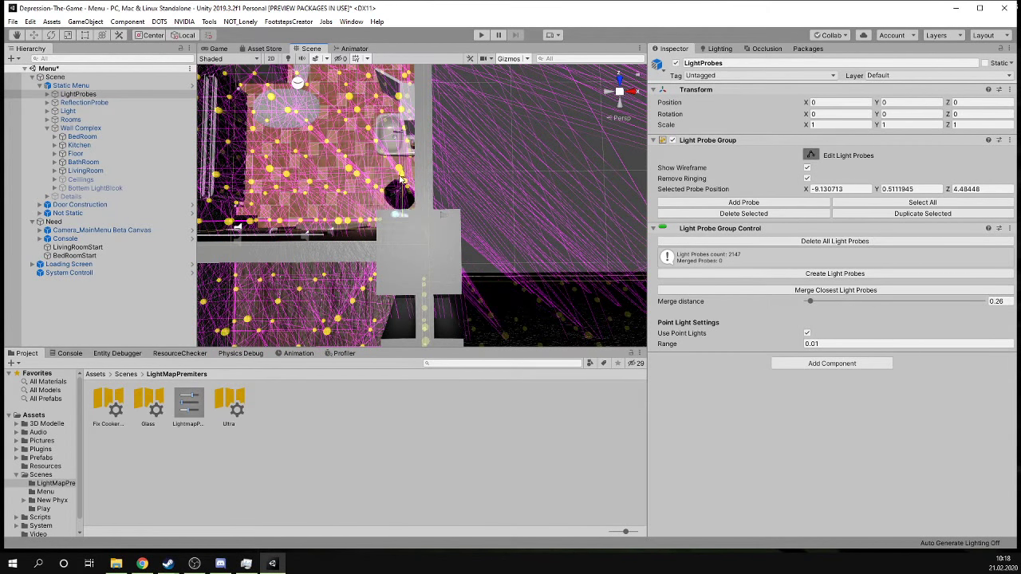
{"action": "left_click_drag", "start_coordinate": [401, 178], "coordinate": [397, 173]}
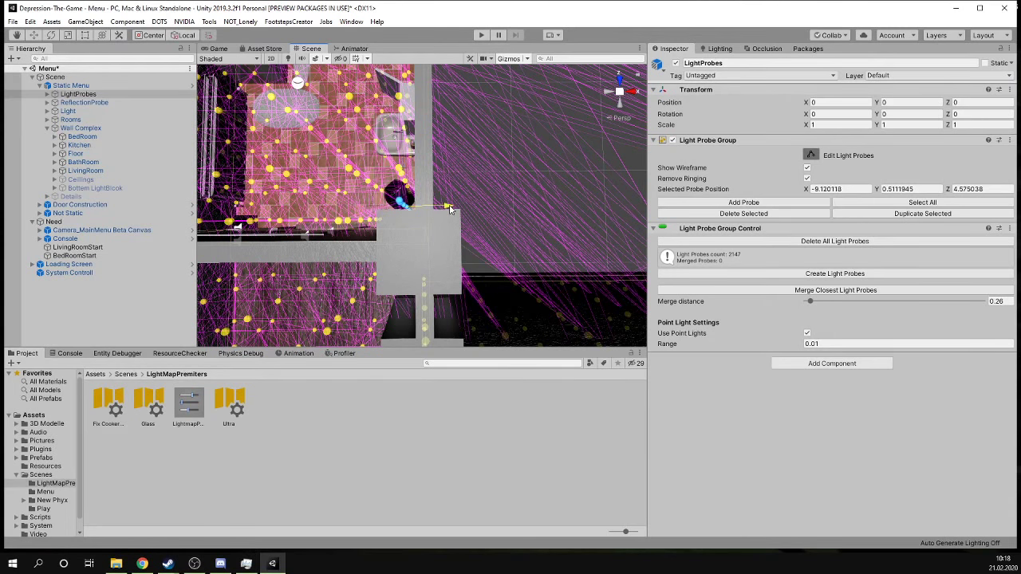
{"action": "right_click_drag", "start_coordinate": [446, 209], "coordinate": [434, 208]}
{"action": "mouse_move", "coordinate": [424, 218]}
{"action": "left_mouse_down"}
{"action": "mouse_move", "coordinate": [440, 230]}
{"action": "mouse_move", "coordinate": [405, 179]}
{"action": "mouse_move", "coordinate": [399, 130]}
{"action": "left_mouse_up"}
{"action": "mouse_move", "coordinate": [440, 168]}
{"action": "left_mouse_down"}
{"action": "mouse_move", "coordinate": [287, 204]}
{"action": "mouse_move", "coordinate": [542, 215]}
{"action": "left_mouse_up"}
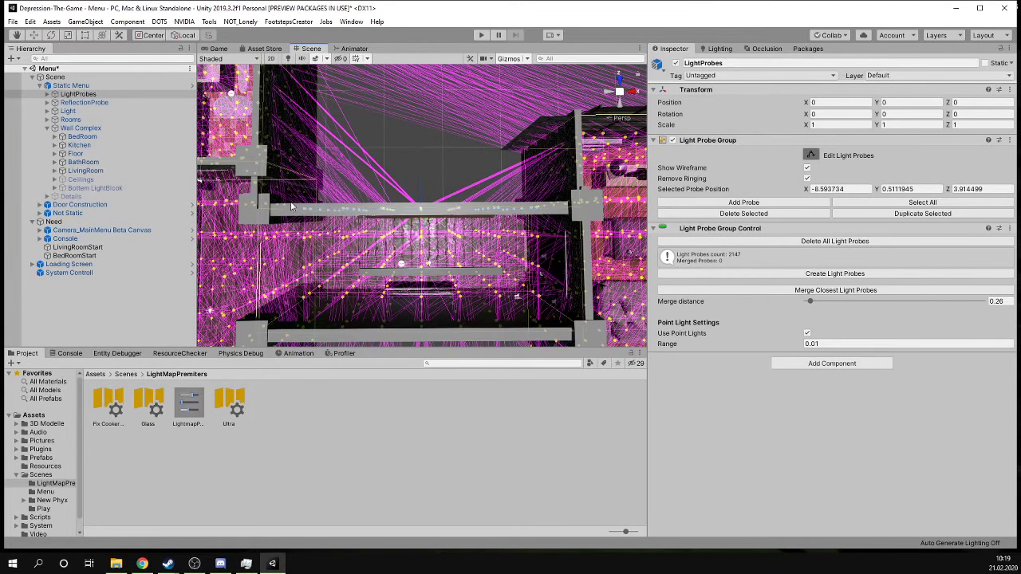
Move a probe left of the beam slightly closer to the wall.
{"action": "mouse_move", "coordinate": [292, 205]}
{"action": "left_mouse_down"}
{"action": "mouse_move", "coordinate": [559, 218]}
{"action": "mouse_move", "coordinate": [455, 218]}
{"action": "mouse_move", "coordinate": [246, 127]}
{"action": "mouse_move", "coordinate": [408, 142]}
{"action": "mouse_move", "coordinate": [440, 122]}
{"action": "mouse_move", "coordinate": [442, 187]}
{"action": "left_mouse_up"}
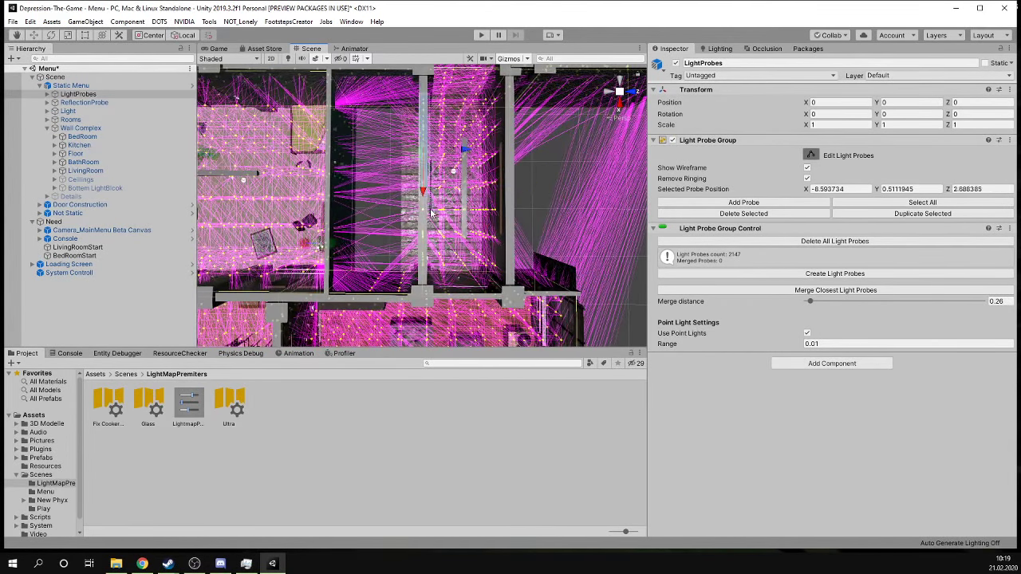
{"action": "left_click", "coordinate": [423, 189]}
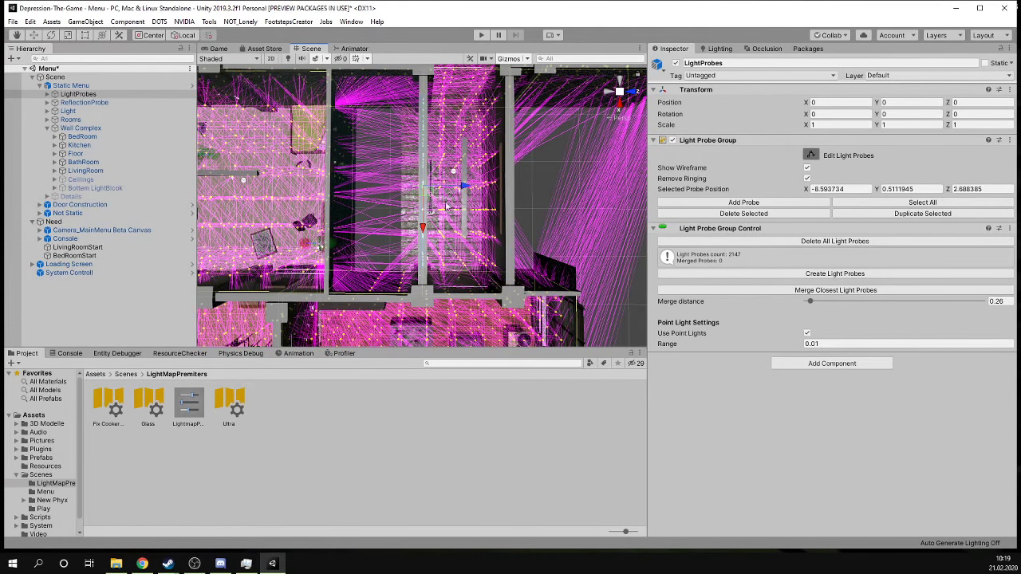
{"action": "left_click_drag", "start_coordinate": [461, 186], "coordinate": [469, 191]}
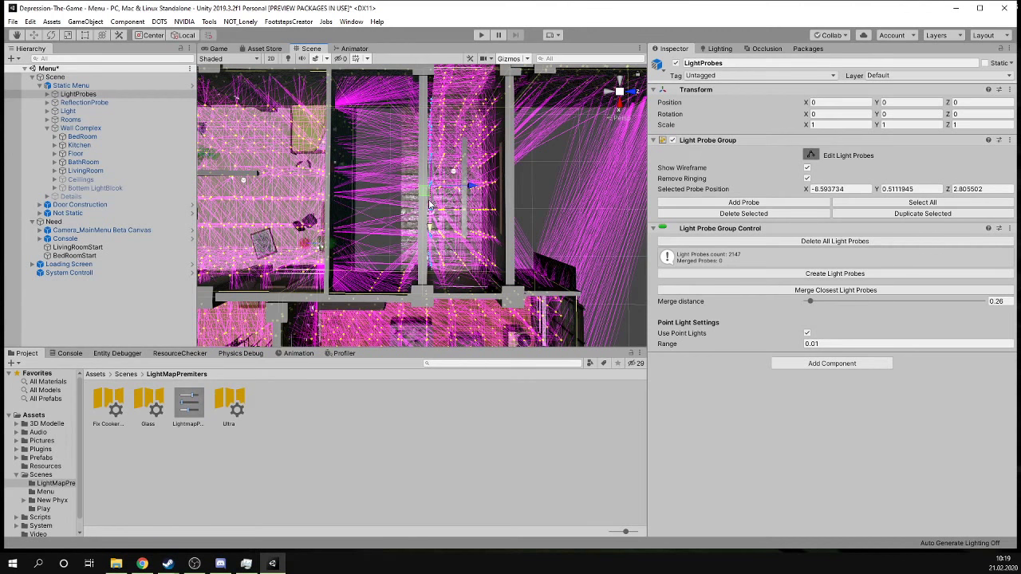
Fly the view to the next room and select a single probe along its wall.
{"action": "key", "text": "Left"}
{"action": "key", "text": "Up"}
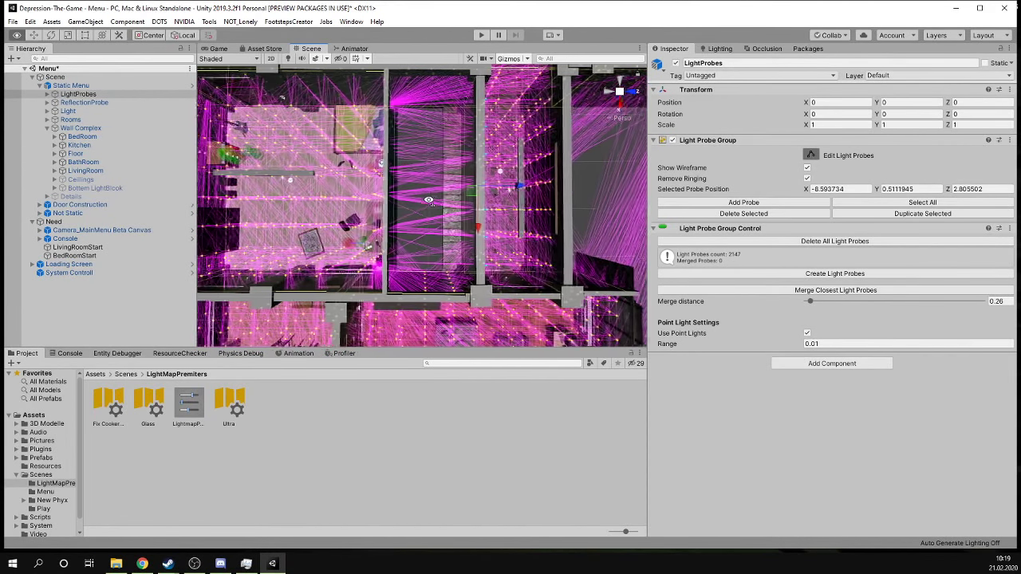
{"action": "key", "text": "Left"}
{"action": "key", "text": "Up"}
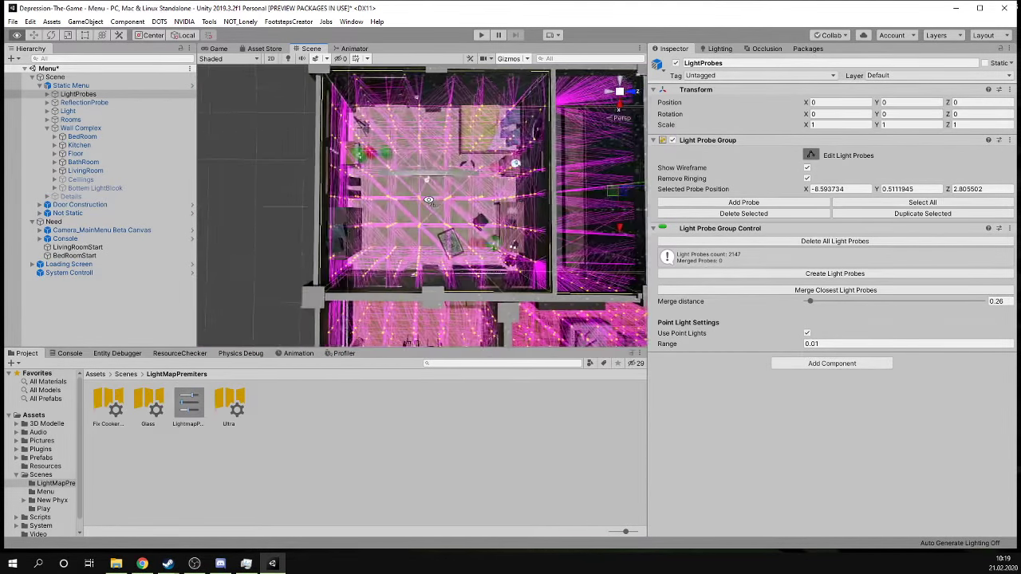
{"action": "key", "text": "Up"}
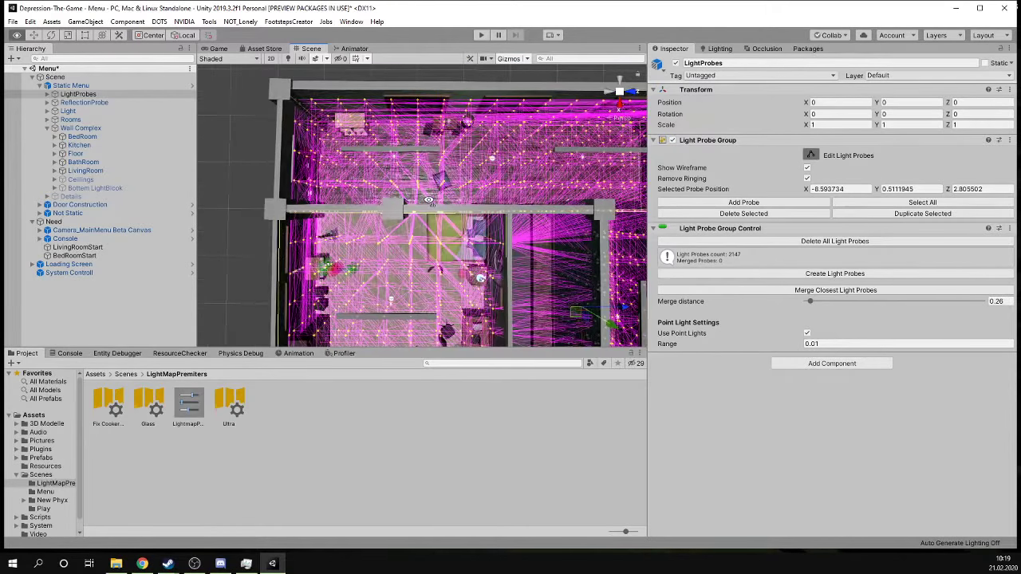
{"action": "key", "text": "Up"}
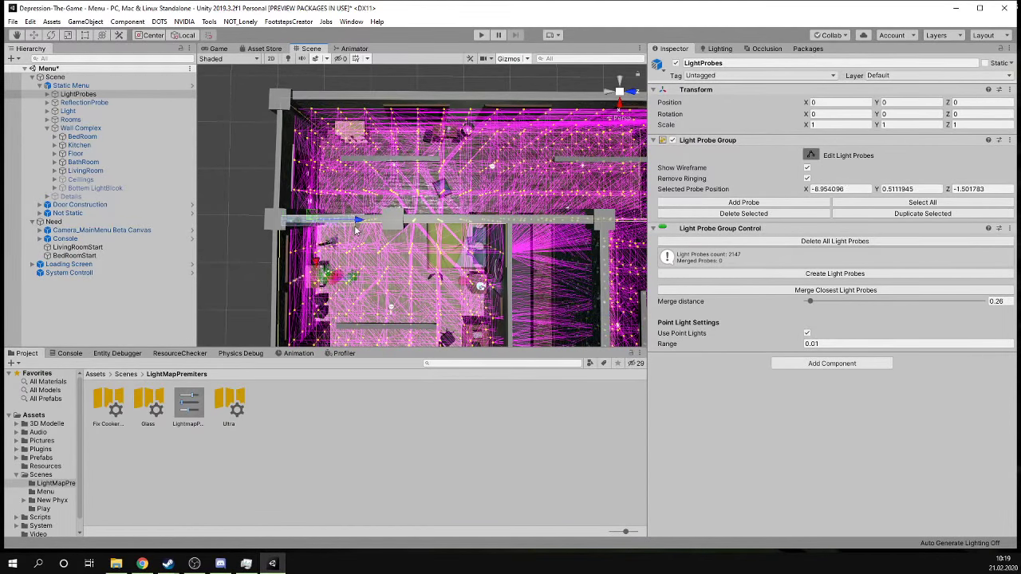
{"action": "left_click_drag", "start_coordinate": [290, 222], "coordinate": [502, 230]}
{"action": "left_click", "coordinate": [403, 267]}
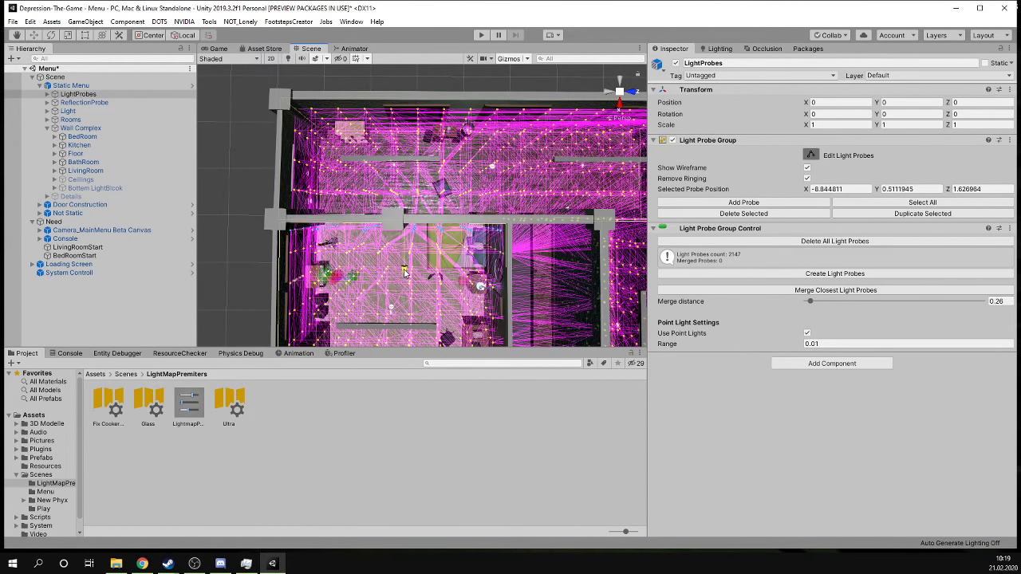
Slide that probe along and toward the wall, redoing one move after an undo.
{"action": "right_click_drag", "start_coordinate": [420, 232], "coordinate": [395, 223]}
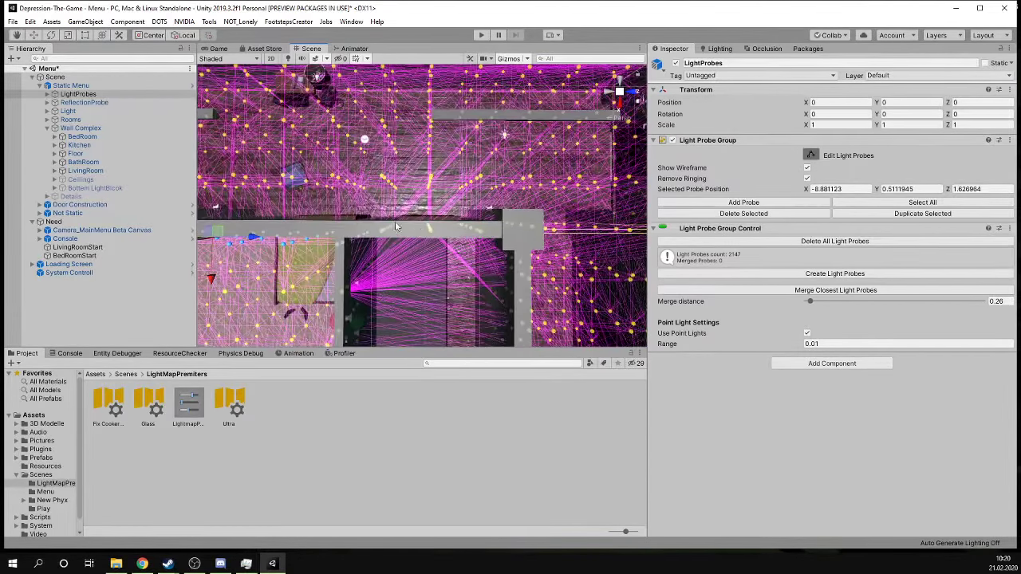
{"action": "left_click_drag", "start_coordinate": [469, 238], "coordinate": [492, 243]}
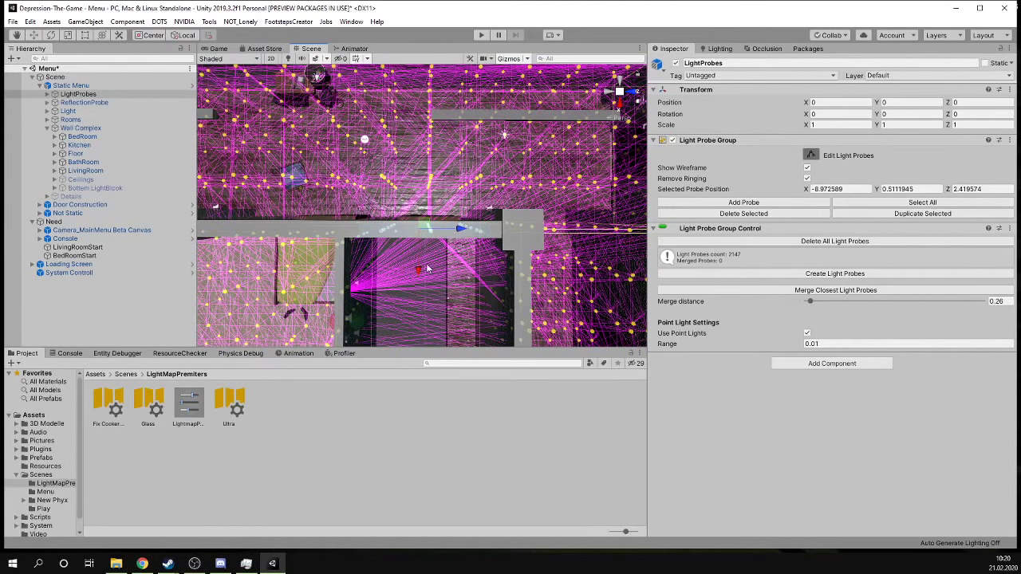
{"action": "left_click_drag", "start_coordinate": [427, 269], "coordinate": [417, 262]}
{"action": "key", "text": "ctrl+z"}
{"action": "left_click_drag", "start_coordinate": [421, 233], "coordinate": [474, 241]}
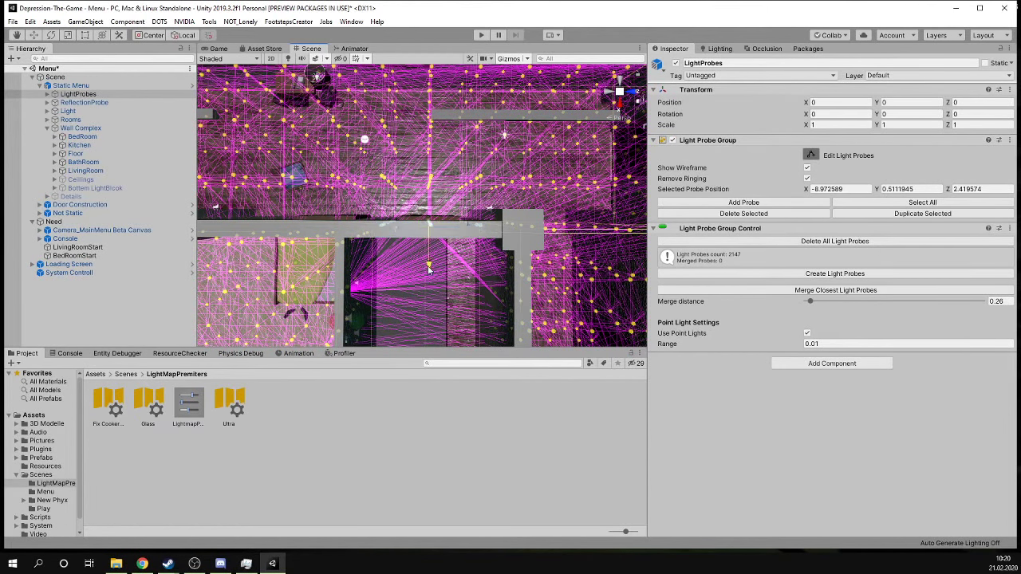
{"action": "left_click_drag", "start_coordinate": [429, 269], "coordinate": [428, 259]}
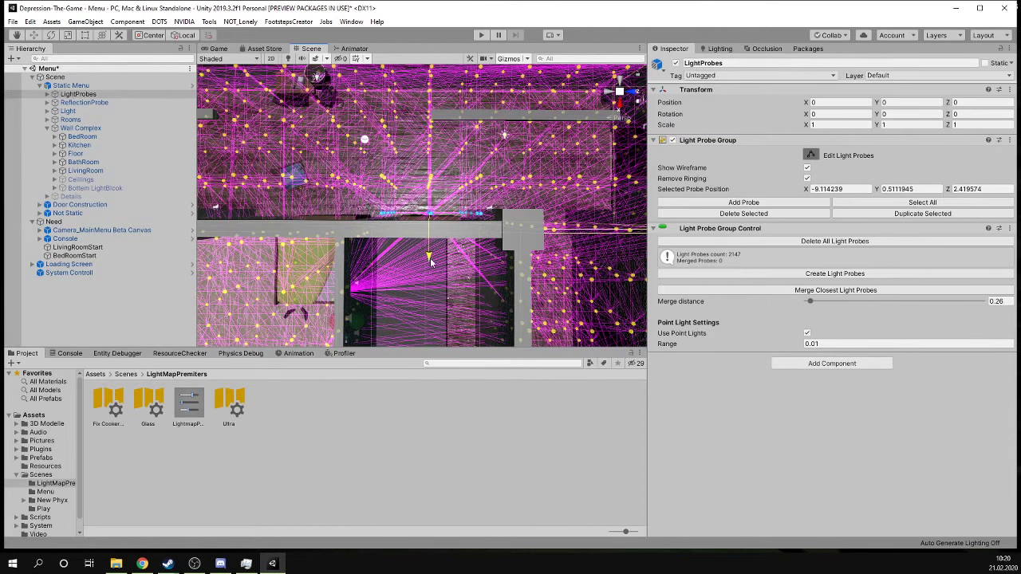
Frame the probe group and nudge the probe beside the wall to X -9.12976, Z 1.826964.
{"action": "mouse_move", "coordinate": [428, 259]}
{"action": "right_mouse_down"}
{"action": "mouse_move", "coordinate": [351, 213]}
{"action": "mouse_move", "coordinate": [301, 229]}
{"action": "mouse_move", "coordinate": [372, 223]}
{"action": "right_mouse_up"}
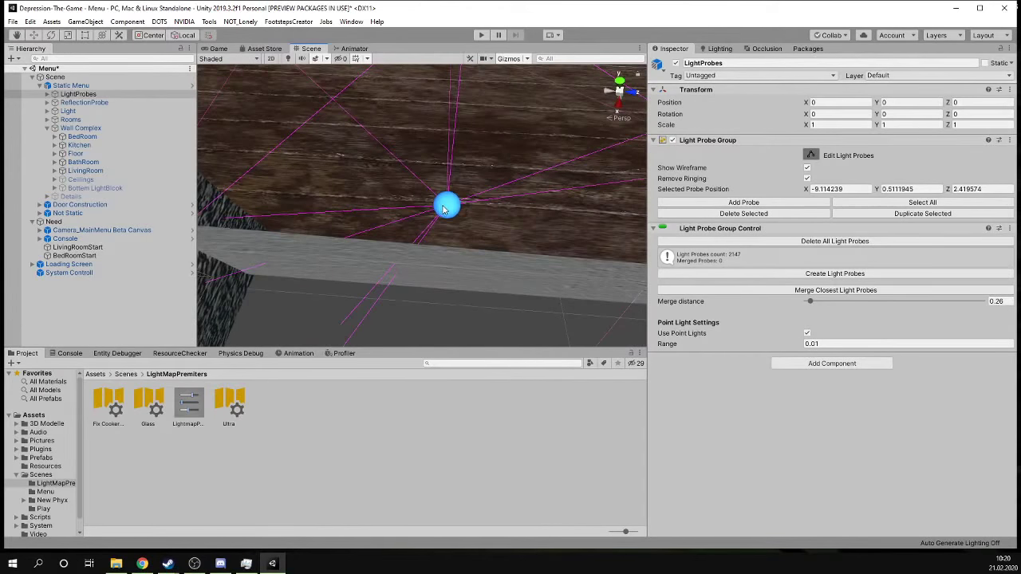
{"action": "key", "text": "f"}
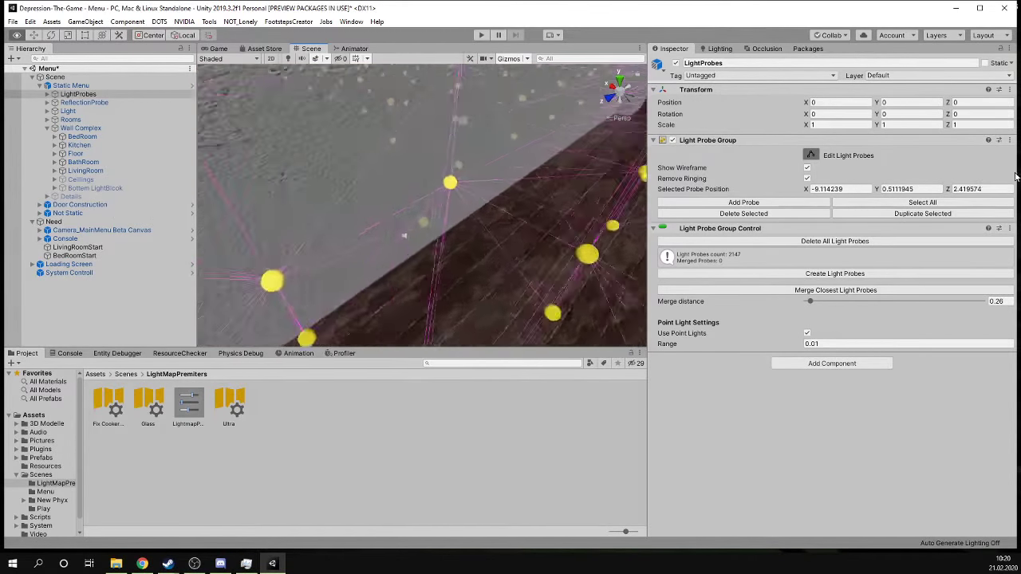
{"action": "left_click", "coordinate": [426, 231]}
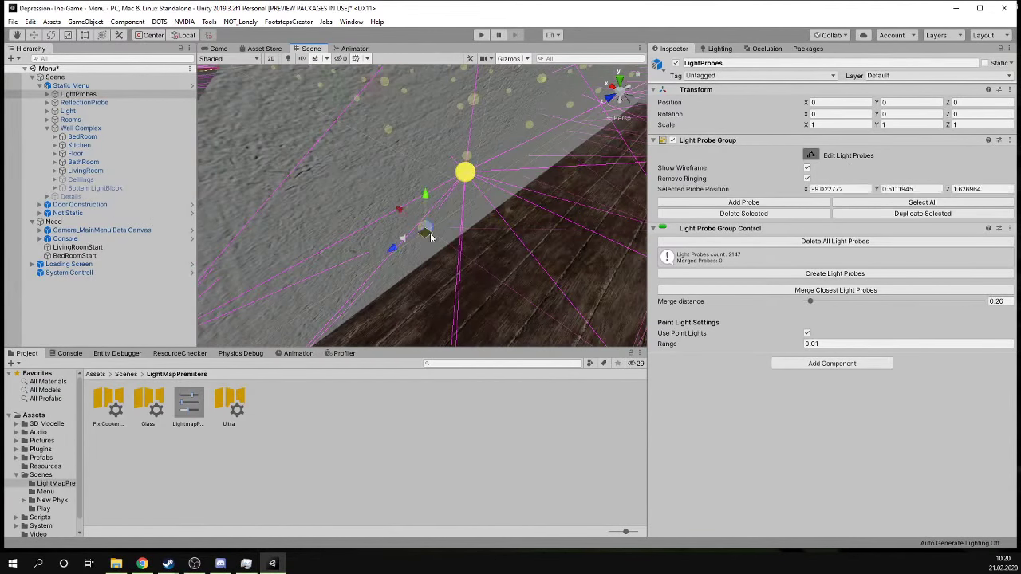
{"action": "left_click_drag", "start_coordinate": [411, 220], "coordinate": [410, 217]}
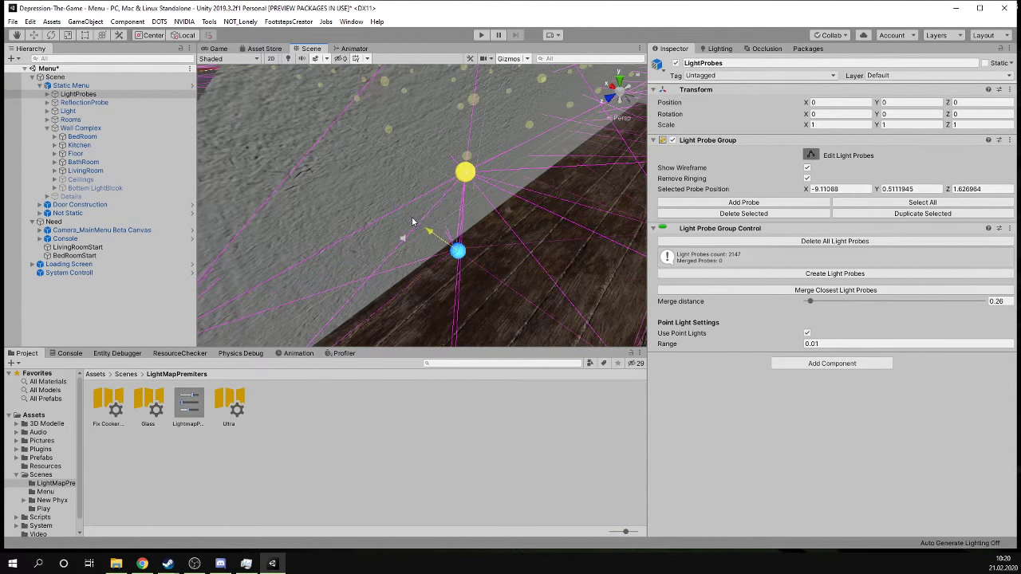
{"action": "mouse_move", "coordinate": [413, 218]}
{"action": "right_mouse_down"}
{"action": "mouse_move", "coordinate": [424, 240]}
{"action": "mouse_move", "coordinate": [132, 343]}
{"action": "mouse_move", "coordinate": [12, 246]}
{"action": "mouse_move", "coordinate": [312, 325]}
{"action": "mouse_move", "coordinate": [597, 333]}
{"action": "mouse_move", "coordinate": [448, 239]}
{"action": "right_mouse_up"}
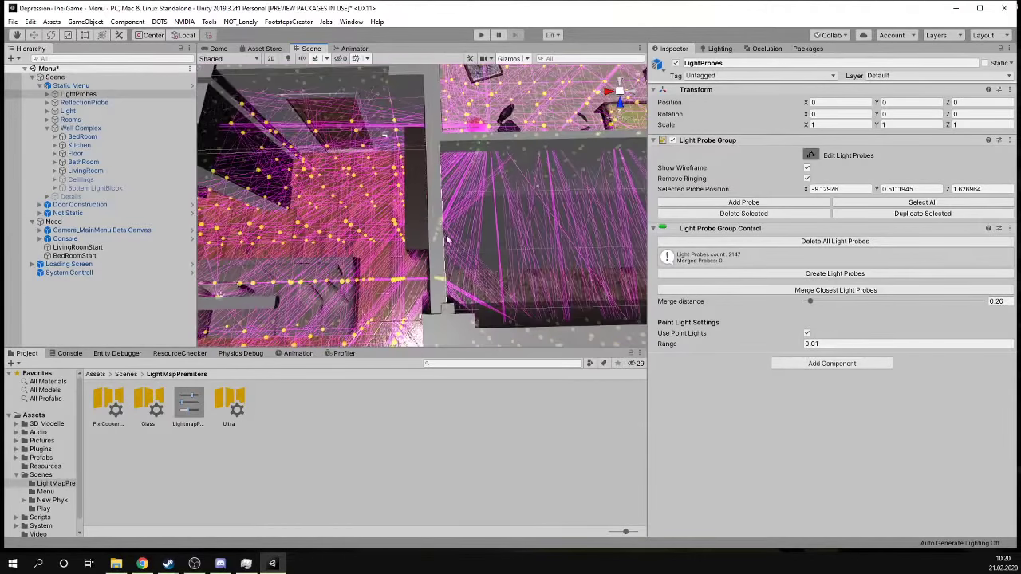
Box-select probes near the wall and move them along Z, one ending at X -5.6203, Z 1.024521.
{"action": "left_click", "coordinate": [435, 262]}
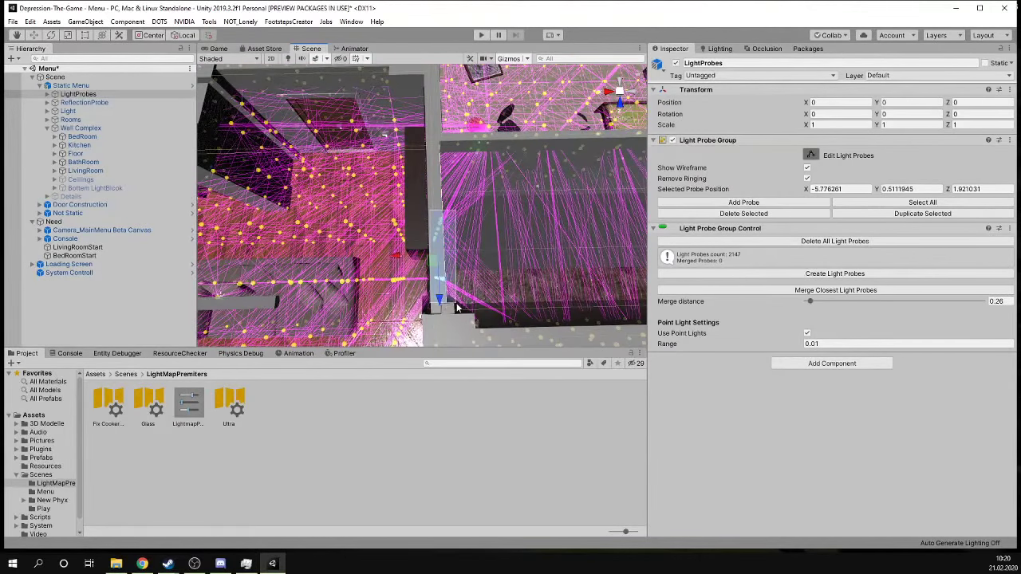
{"action": "left_click", "coordinate": [377, 255]}
{"action": "right_click_drag", "start_coordinate": [379, 255], "coordinate": [401, 256]}
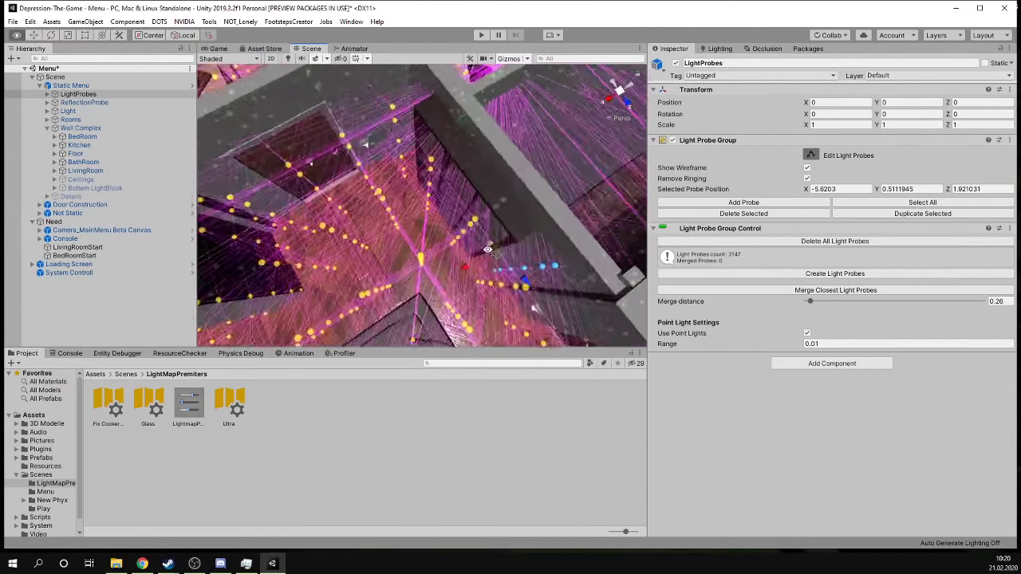
{"action": "mouse_move", "coordinate": [437, 204]}
{"action": "left_mouse_down"}
{"action": "mouse_move", "coordinate": [471, 251]}
{"action": "mouse_move", "coordinate": [451, 283]}
{"action": "left_mouse_up"}
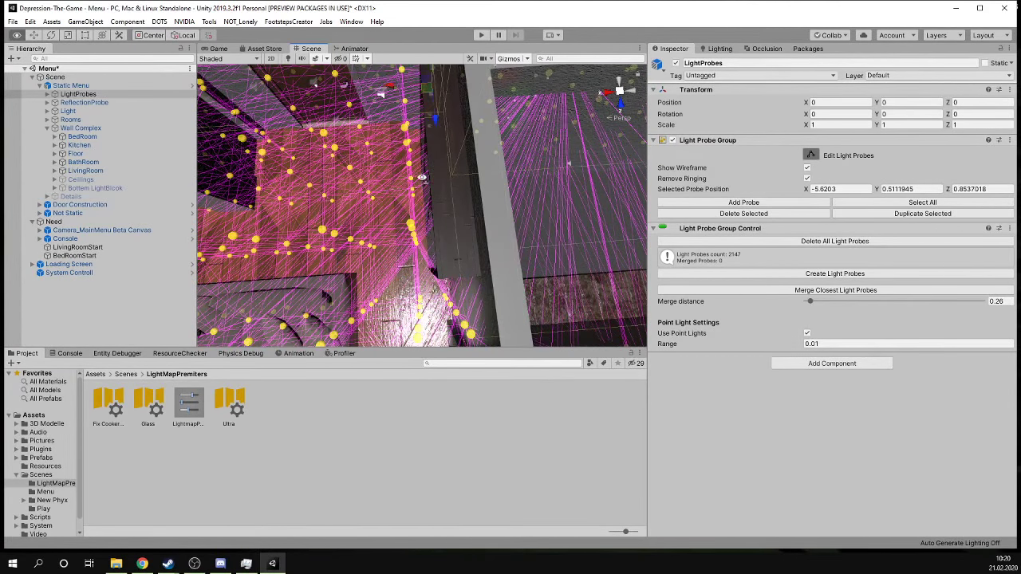
{"action": "right_click_drag", "start_coordinate": [422, 177], "coordinate": [459, 214]}
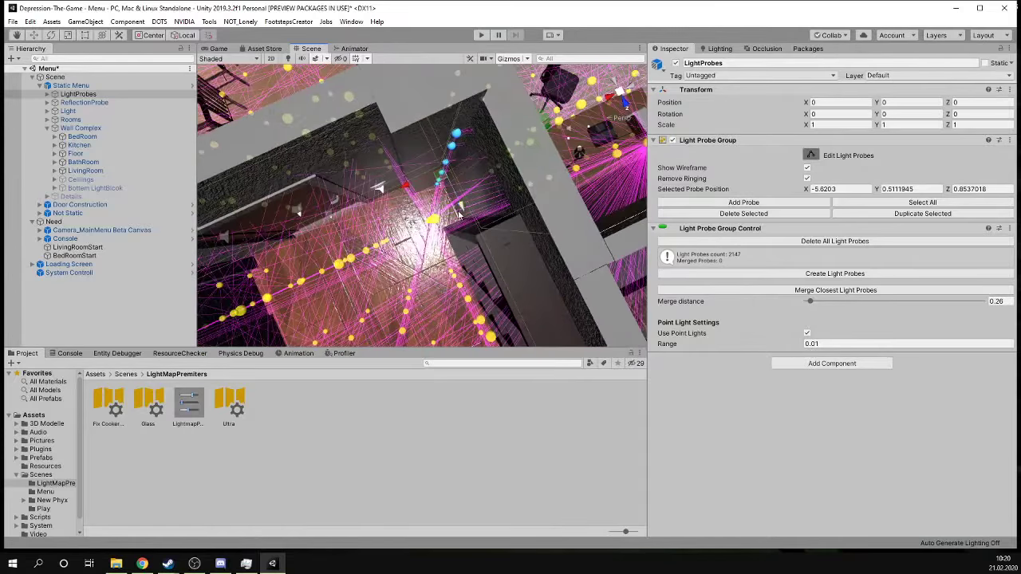
{"action": "left_click_drag", "start_coordinate": [460, 214], "coordinate": [474, 231]}
{"action": "mouse_move", "coordinate": [480, 235]}
{"action": "right_mouse_down"}
{"action": "mouse_move", "coordinate": [241, 268]}
{"action": "mouse_move", "coordinate": [214, 248]}
{"action": "mouse_move", "coordinate": [567, 173]}
{"action": "mouse_move", "coordinate": [393, 247]}
{"action": "mouse_move", "coordinate": [406, 79]}
{"action": "right_mouse_up"}
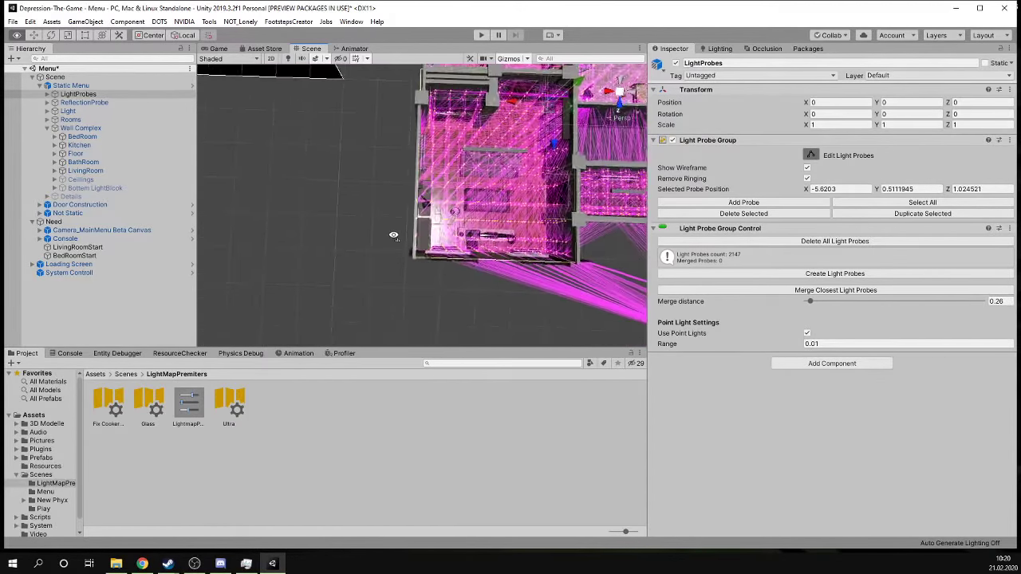
In Top view, box-select the wall's probe column and nudge it along X to X -2.386342.
{"action": "mouse_move", "coordinate": [415, 85]}
{"action": "left_mouse_down"}
{"action": "mouse_move", "coordinate": [419, 289]}
{"action": "mouse_move", "coordinate": [415, 239]}
{"action": "left_mouse_up"}
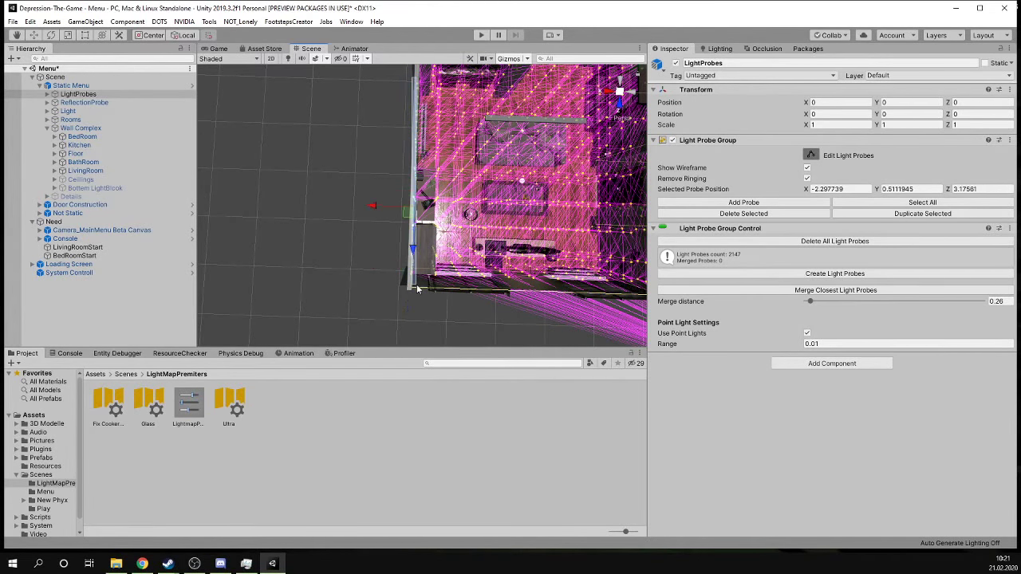
{"action": "scroll", "coordinate": [437, 237], "scroll_direction": "up", "scroll_amount": 3}
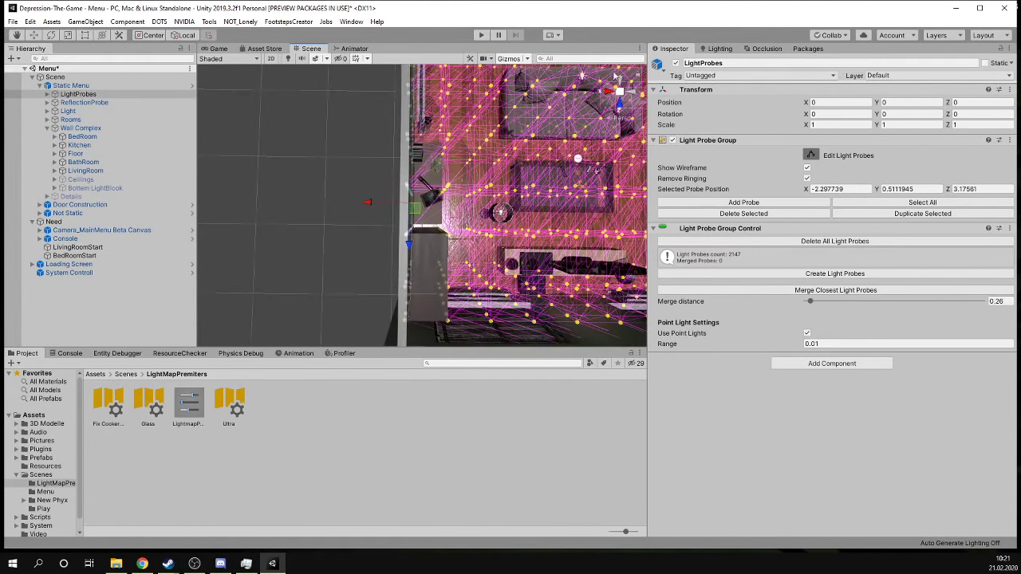
{"action": "left_click", "coordinate": [615, 75]}
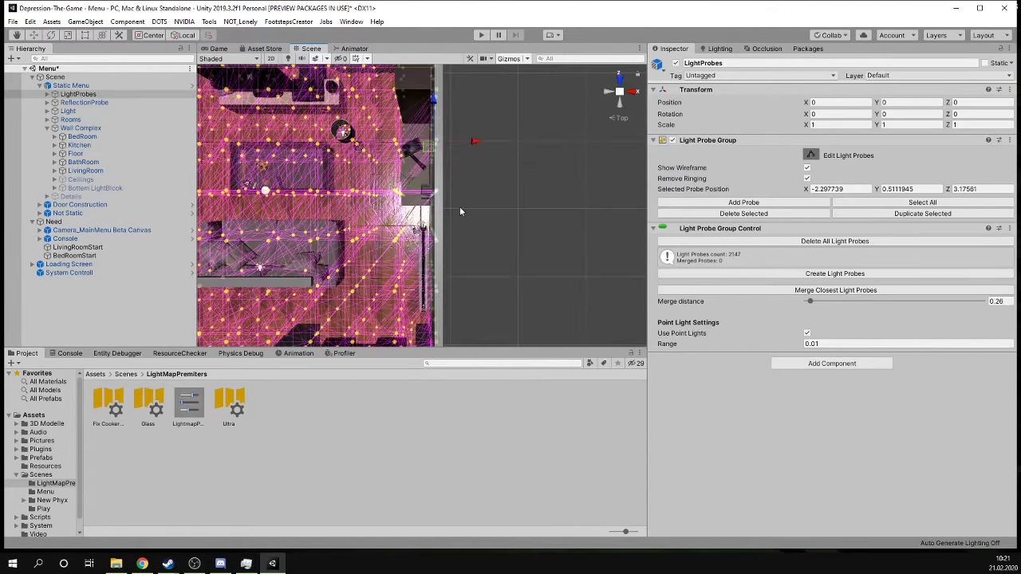
{"action": "right_click_drag", "start_coordinate": [459, 207], "coordinate": [427, 125]}
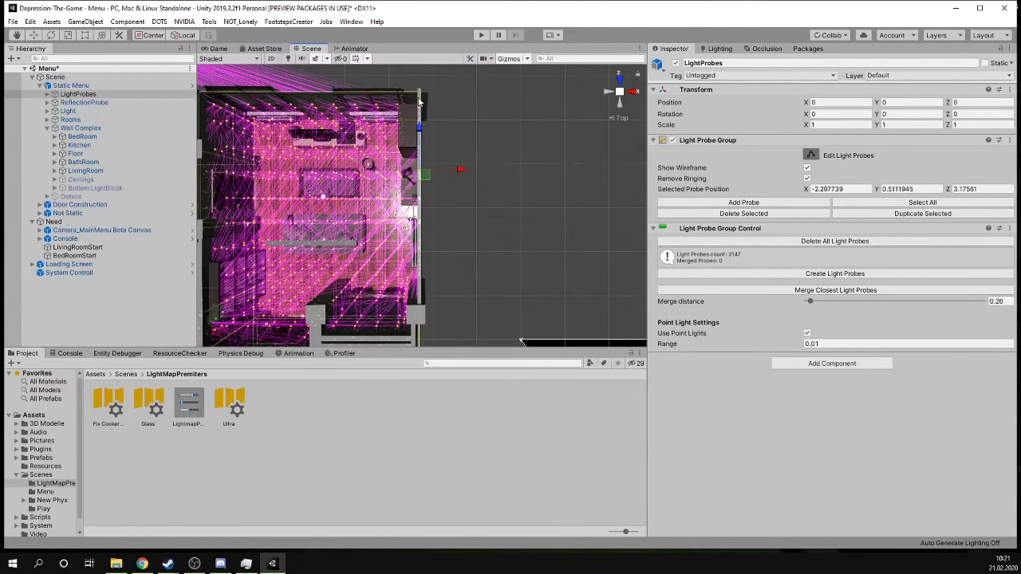
{"action": "left_click_drag", "start_coordinate": [418, 116], "coordinate": [434, 304]}
{"action": "left_click_drag", "start_coordinate": [457, 189], "coordinate": [456, 189]}
{"action": "mouse_move", "coordinate": [434, 226]}
{"action": "left_mouse_down", "text": "alt"}
{"action": "mouse_move", "coordinate": [866, 85]}
{"action": "mouse_move", "coordinate": [690, 86]}
{"action": "mouse_move", "coordinate": [182, 125]}
{"action": "left_mouse_up", "text": "alt"}
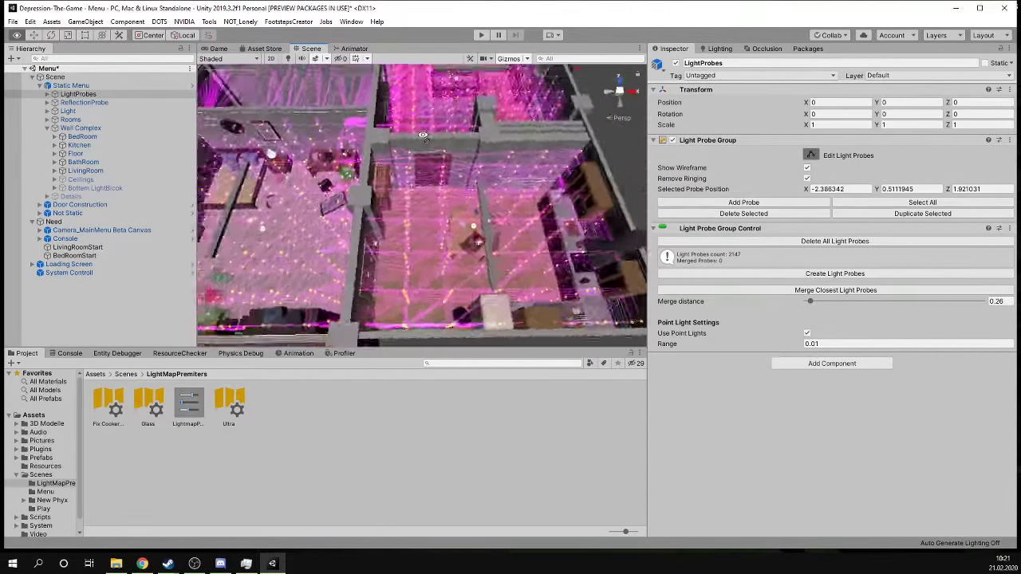
Re-enable Ceilings and Bottom LightBlock and apply all overrides to the Static Menu prefab.
{"action": "left_click", "coordinate": [79, 179]}
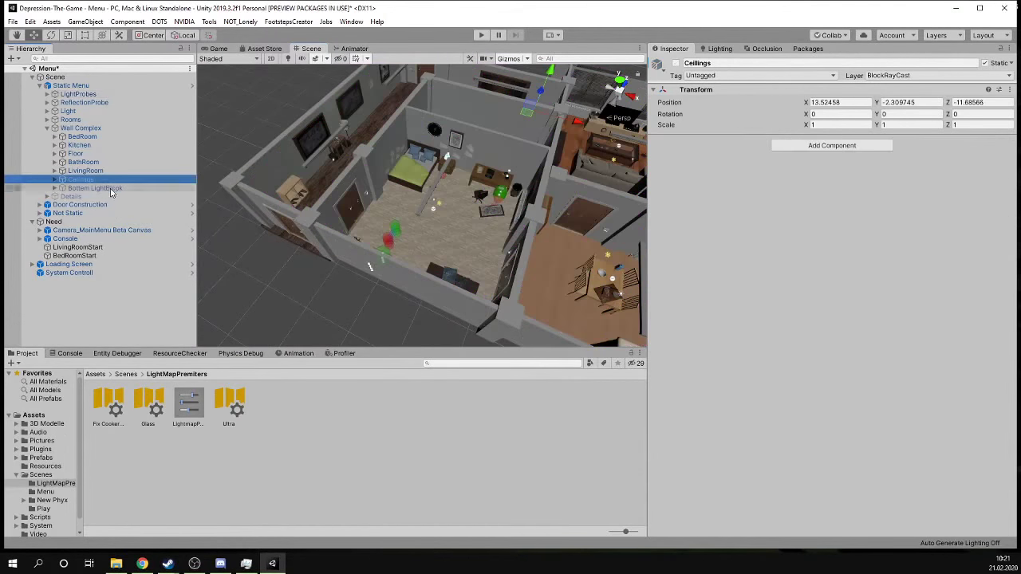
{"action": "left_click", "coordinate": [95, 188], "text": "shift"}
{"action": "left_click", "coordinate": [675, 63]}
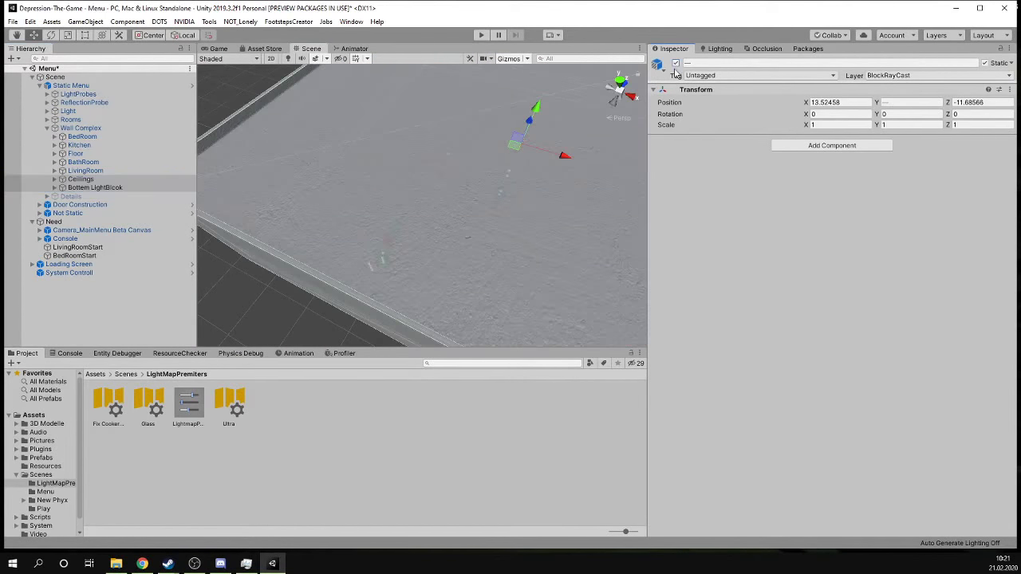
{"action": "left_click", "coordinate": [70, 86]}
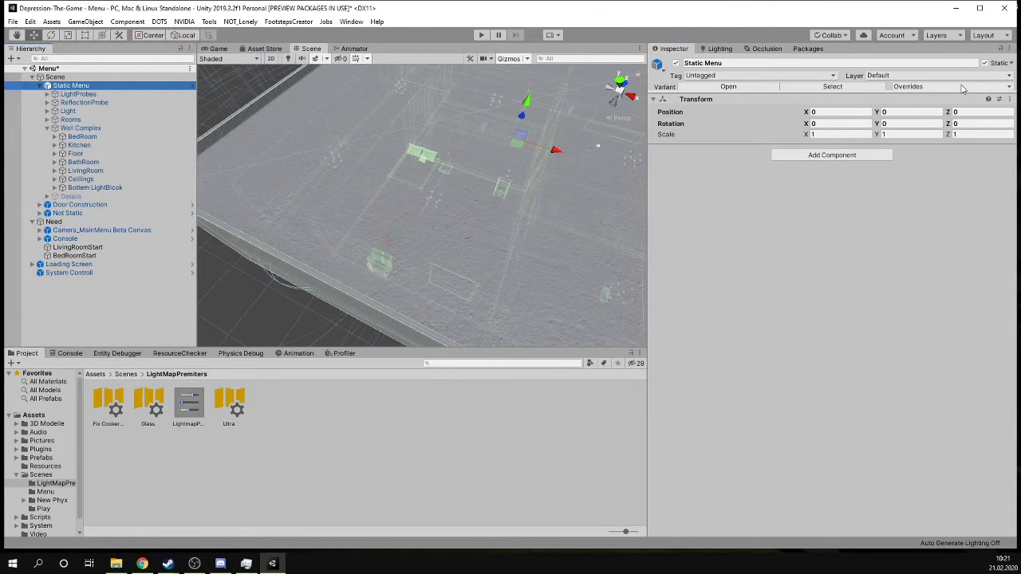
{"action": "left_click", "coordinate": [962, 87]}
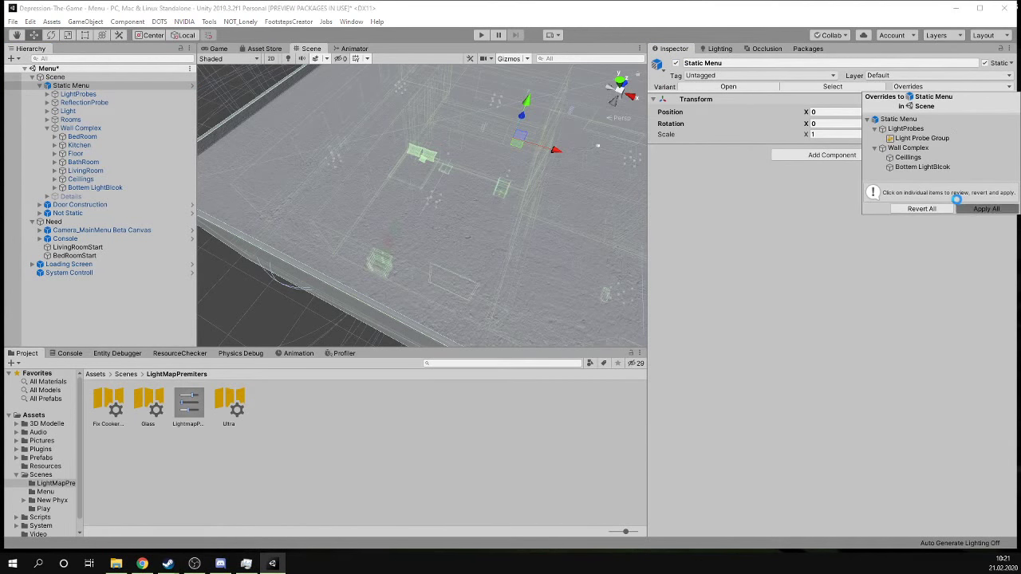
{"action": "left_click", "coordinate": [39, 86]}
Collapse the Need and Scene hierarchy groups and save the Menu scene.
{"action": "left_click", "coordinate": [33, 111]}
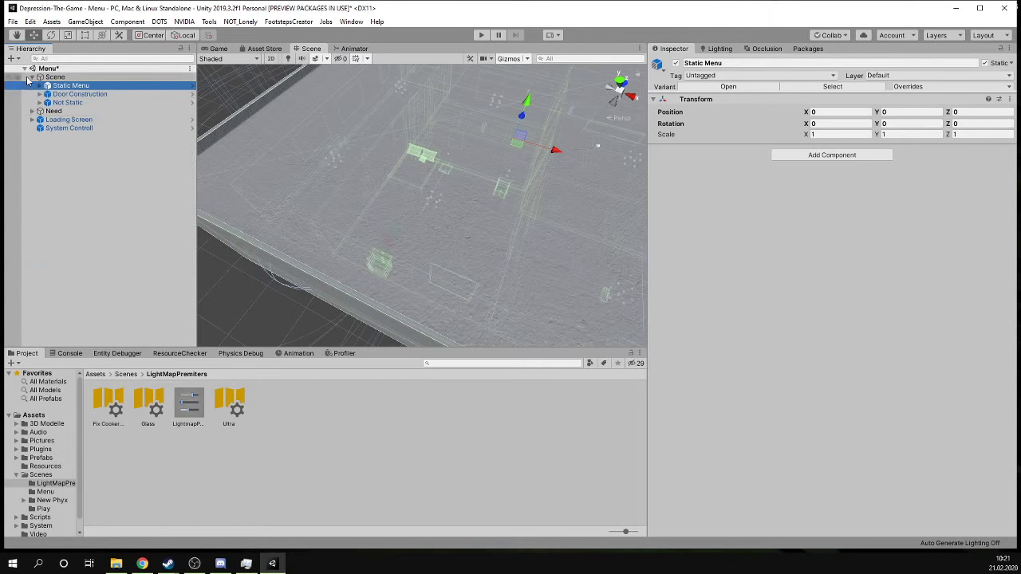
{"action": "left_click", "coordinate": [33, 78]}
{"action": "left_click", "coordinate": [13, 21]}
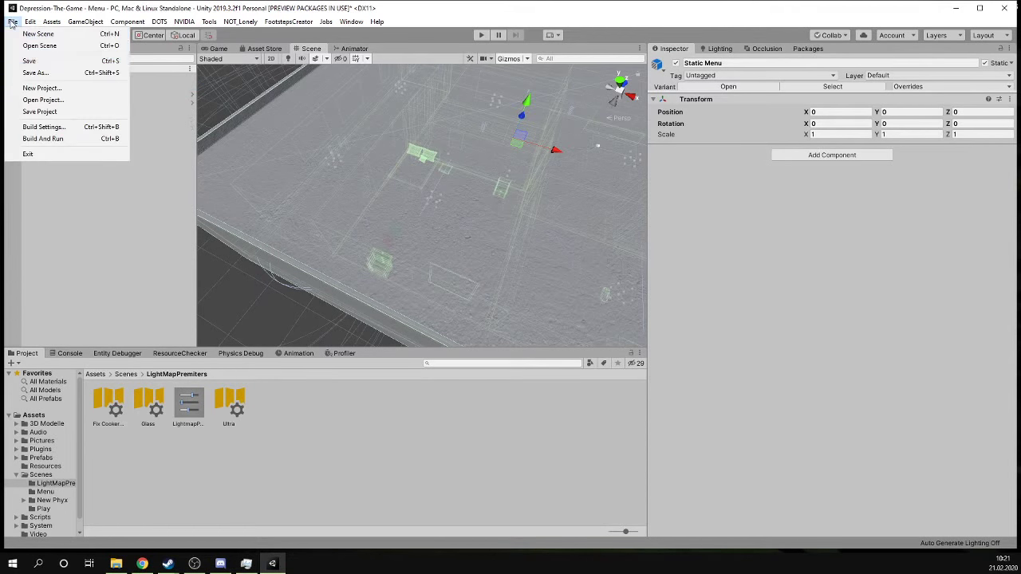
{"action": "left_click", "coordinate": [28, 63]}
In the Game view, add an 'HD' fixed resolution of 1280x720.
{"action": "left_click", "coordinate": [218, 49]}
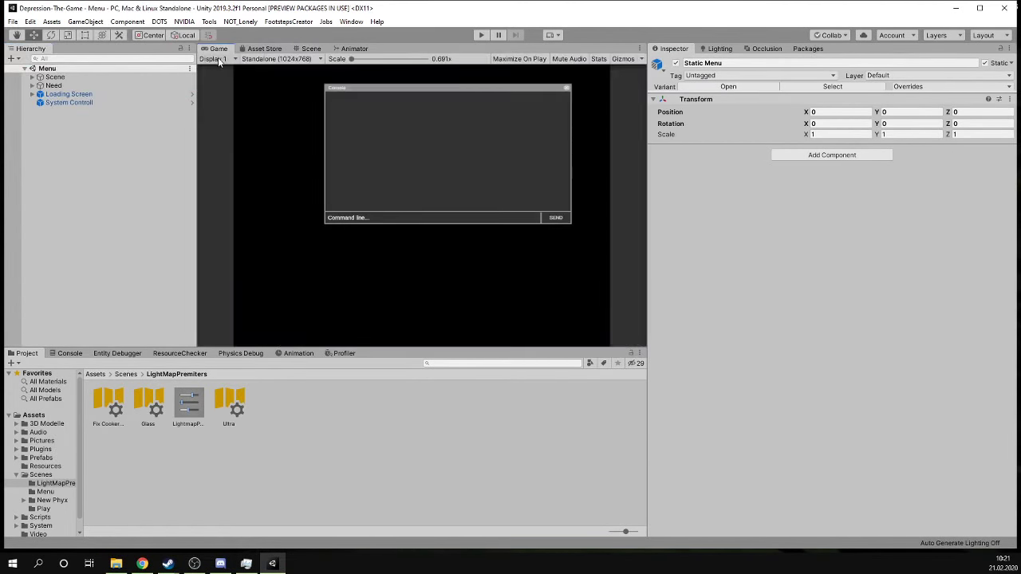
{"action": "left_click", "coordinate": [256, 60]}
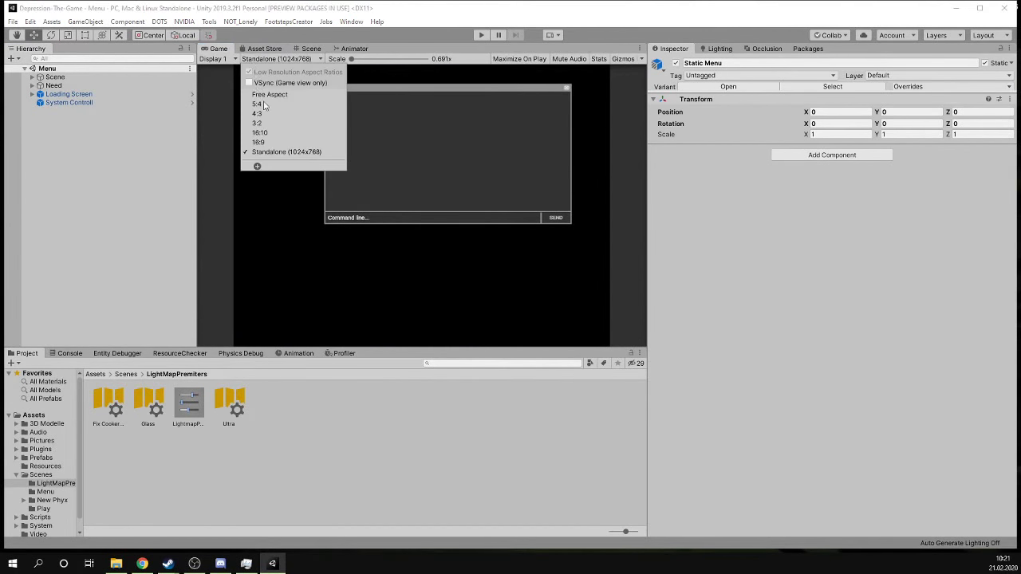
{"action": "left_click", "coordinate": [257, 166]}
{"action": "type", "text": "1280"}
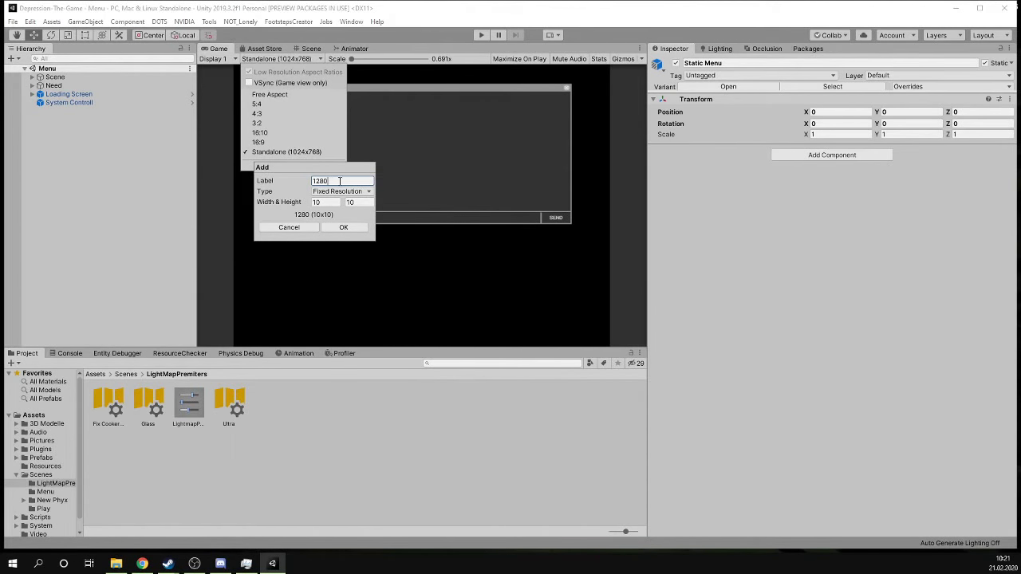
{"action": "type", "text": "HD"}
{"action": "left_click", "coordinate": [323, 202]}
{"action": "type", "text": "720"}
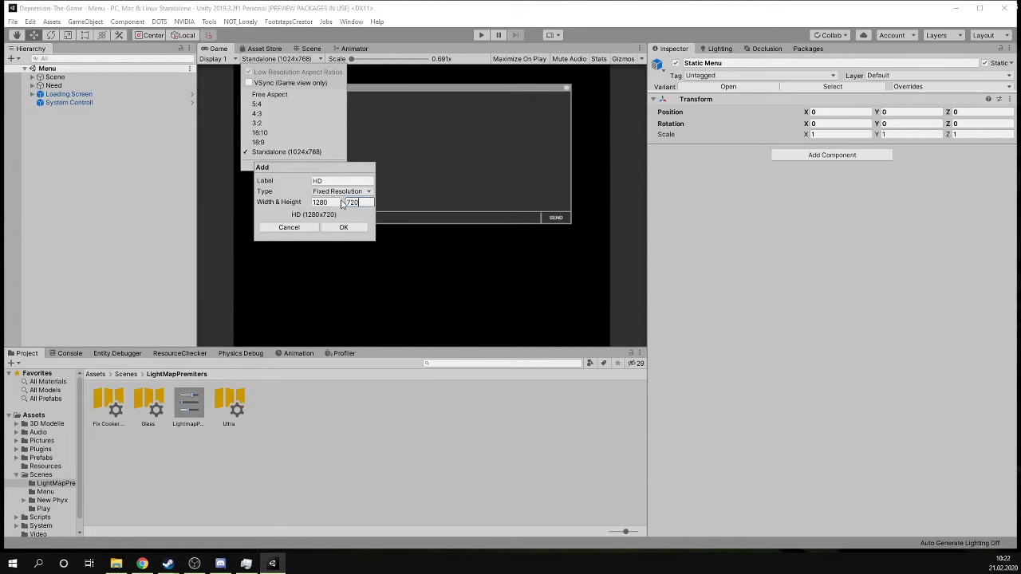
{"action": "left_click", "coordinate": [343, 229]}
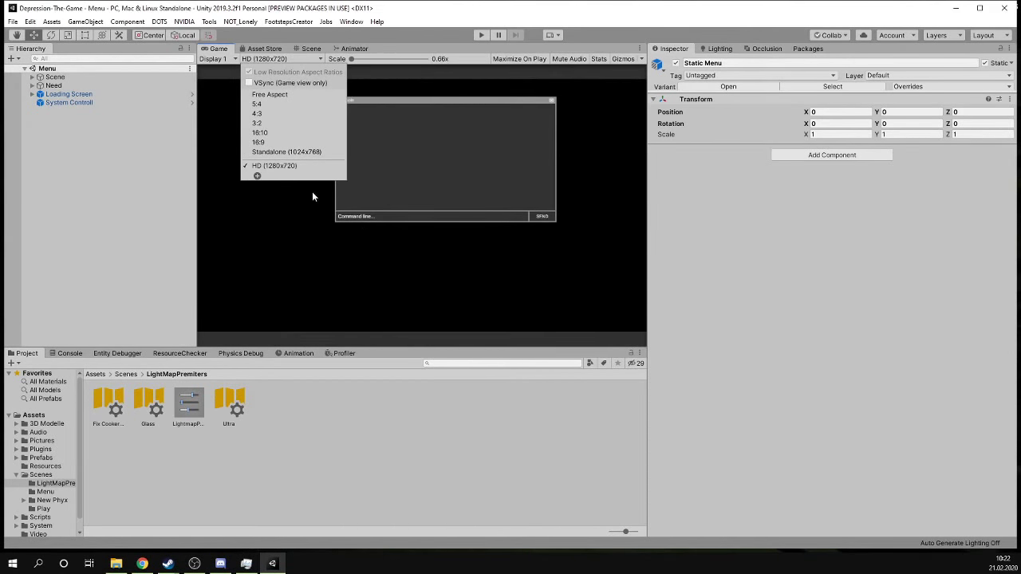
Add a 'Full HD' 1920x1080 fixed resolution and use it in the Game view.
{"action": "left_click", "coordinate": [259, 176]}
{"action": "type", "text": "1080"}
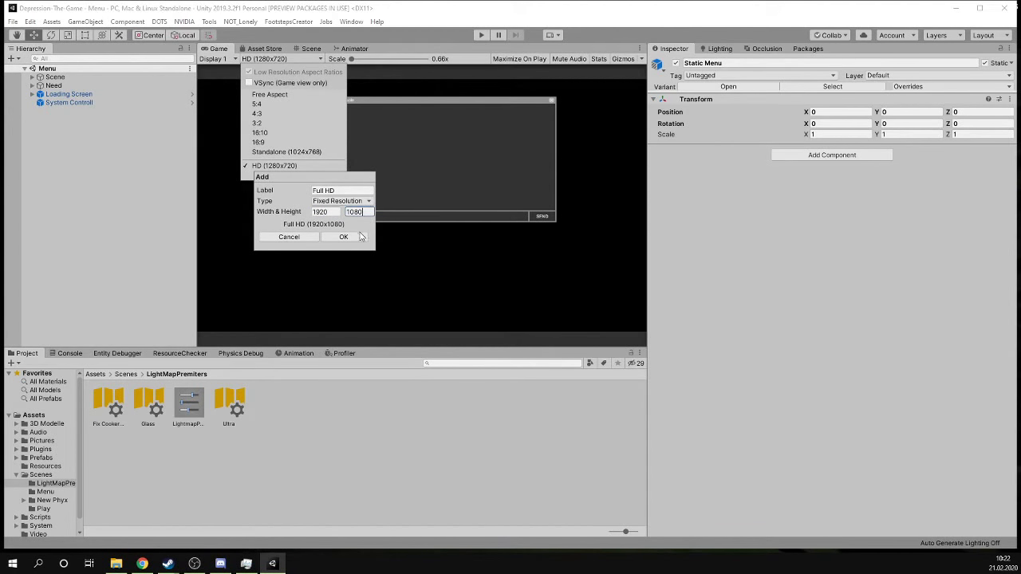
{"action": "left_click", "coordinate": [360, 236]}
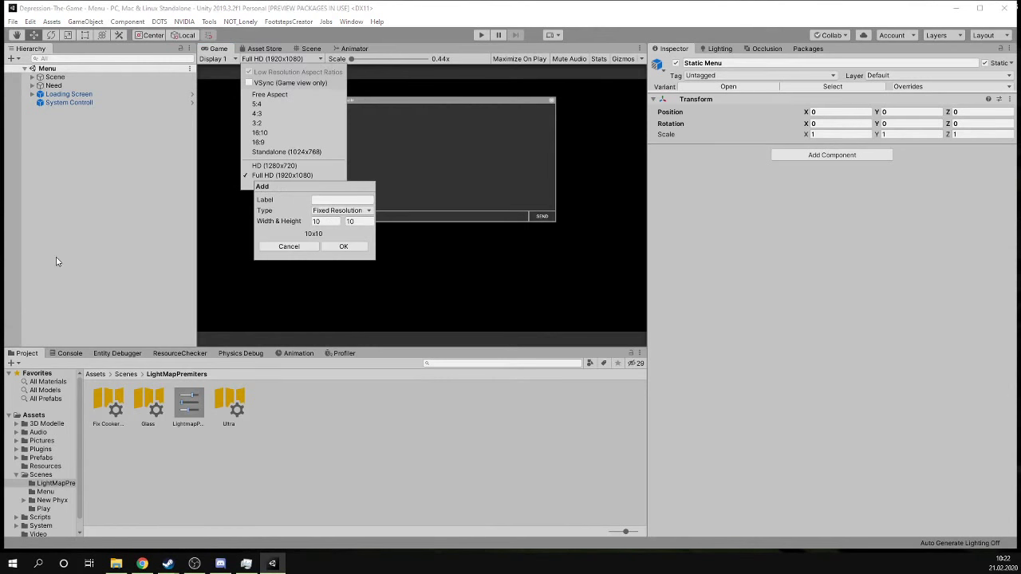
{"action": "key", "text": "Escape"}
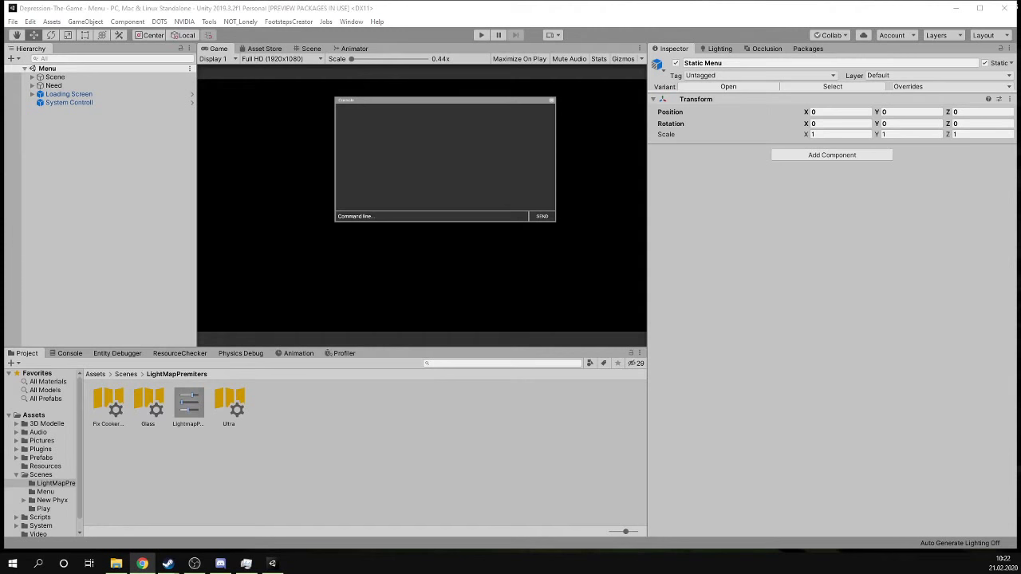
Add a custom fixed Game view resolution named WQHD at 2560x1440.
{"action": "left_click", "coordinate": [249, 61]}
{"action": "left_click", "coordinate": [256, 186]}
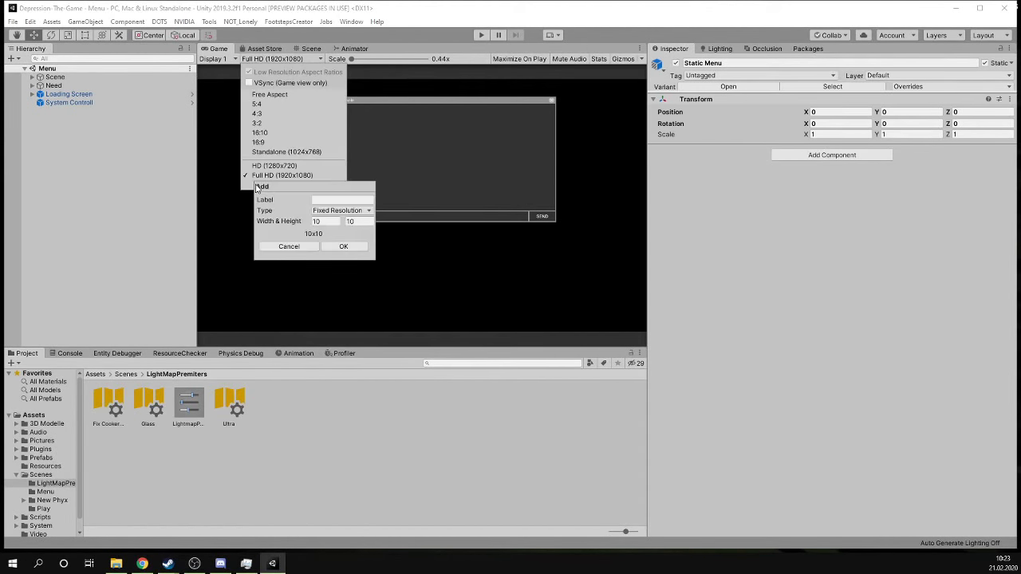
{"action": "left_click", "coordinate": [315, 199]}
{"action": "type", "text": "W"}
{"action": "type", "text": "QH"}
{"action": "type", "text": "D"}
{"action": "left_click", "coordinate": [323, 222]}
{"action": "type", "text": "60"}
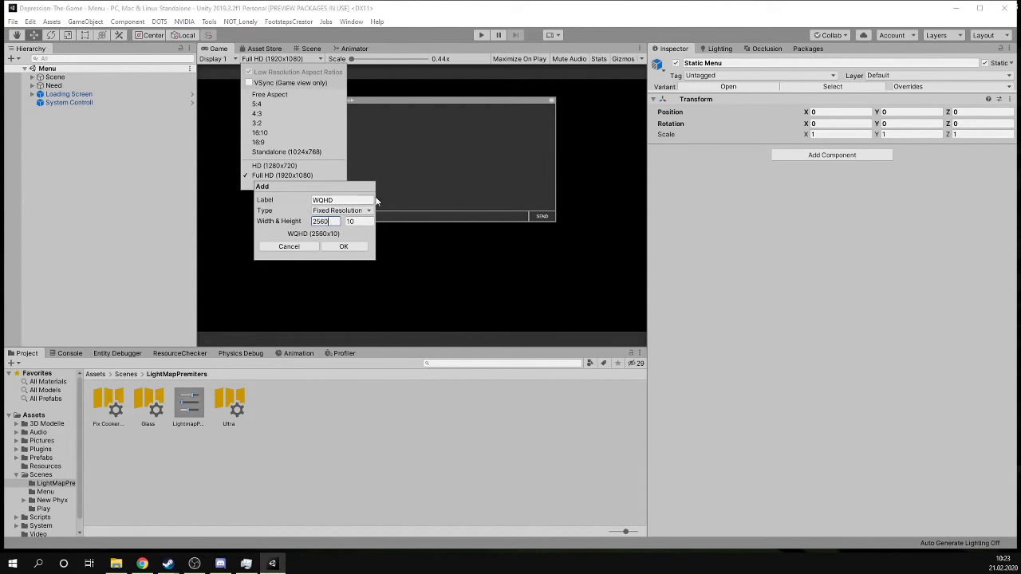
{"action": "left_click", "coordinate": [346, 223]}
{"action": "type", "text": "40"}
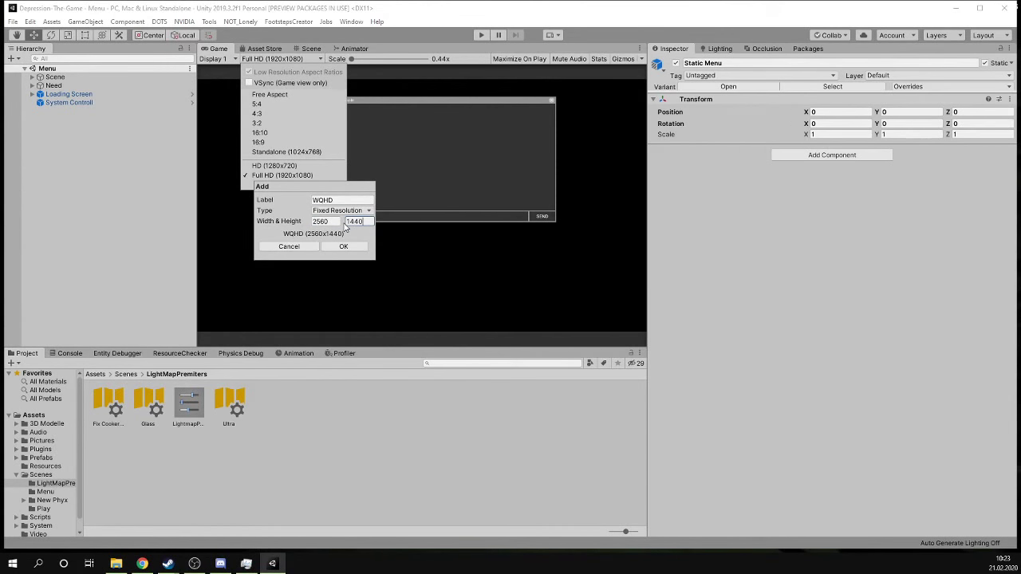
{"action": "left_click", "coordinate": [346, 247]}
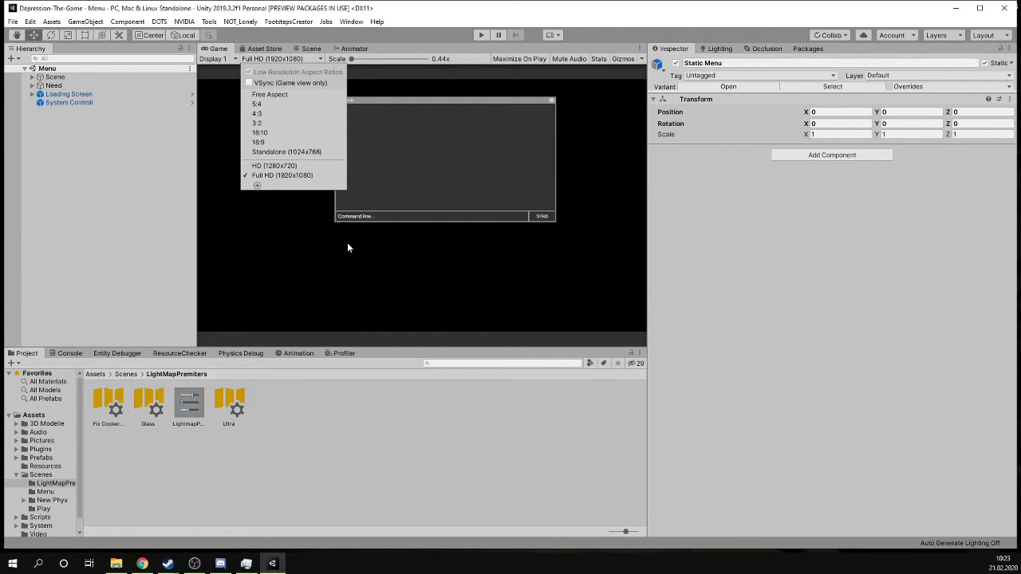
{"action": "left_click", "coordinate": [257, 194]}
{"action": "key", "text": "alt+Tab"}
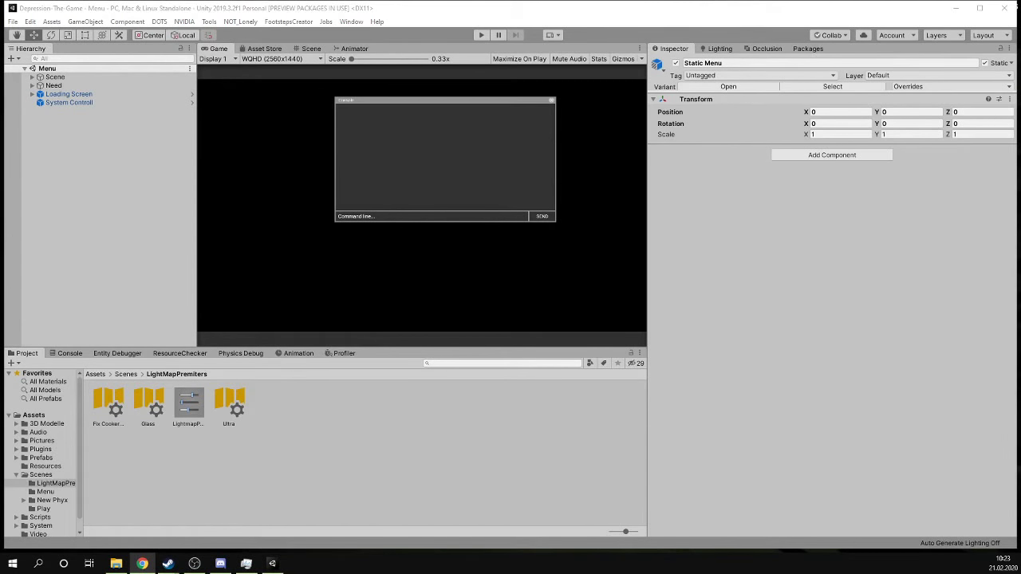
Add a second custom fixed resolution named 4k at 3840x2160.
{"action": "left_click", "coordinate": [249, 60]}
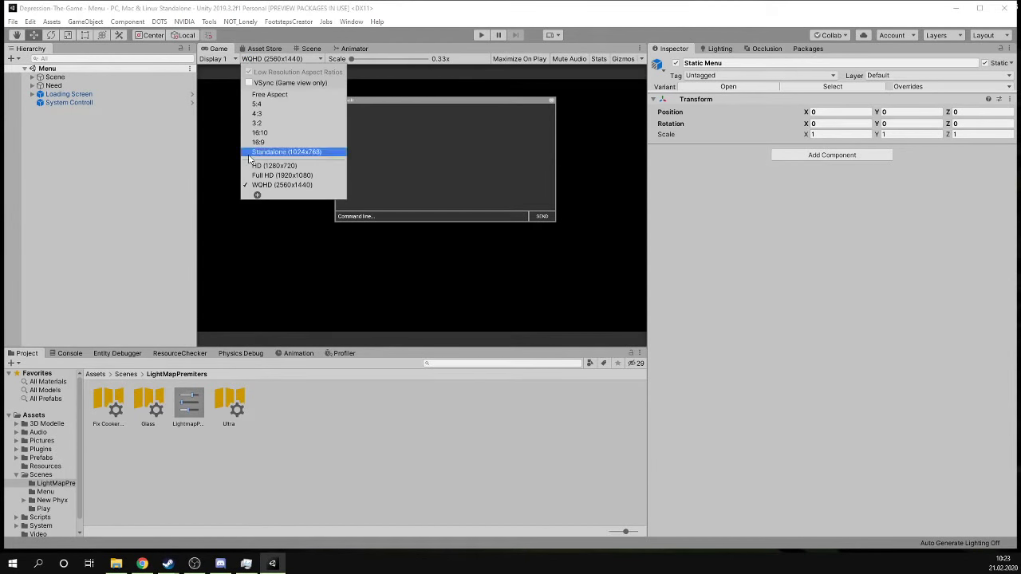
{"action": "left_click", "coordinate": [257, 196]}
{"action": "left_click", "coordinate": [336, 209]}
{"action": "type", "text": "4"}
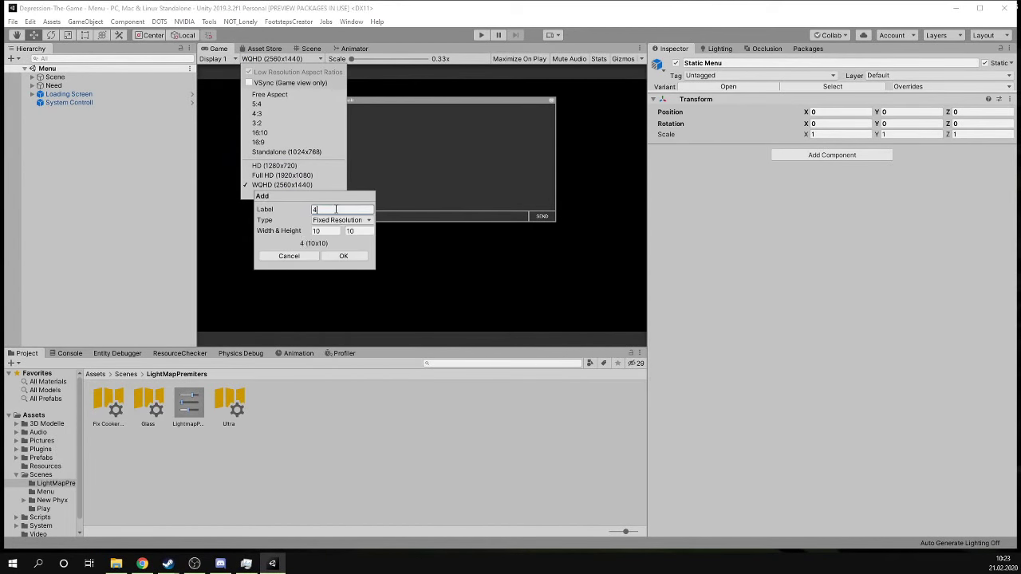
{"action": "type", "text": "k"}
{"action": "left_click", "coordinate": [328, 230]}
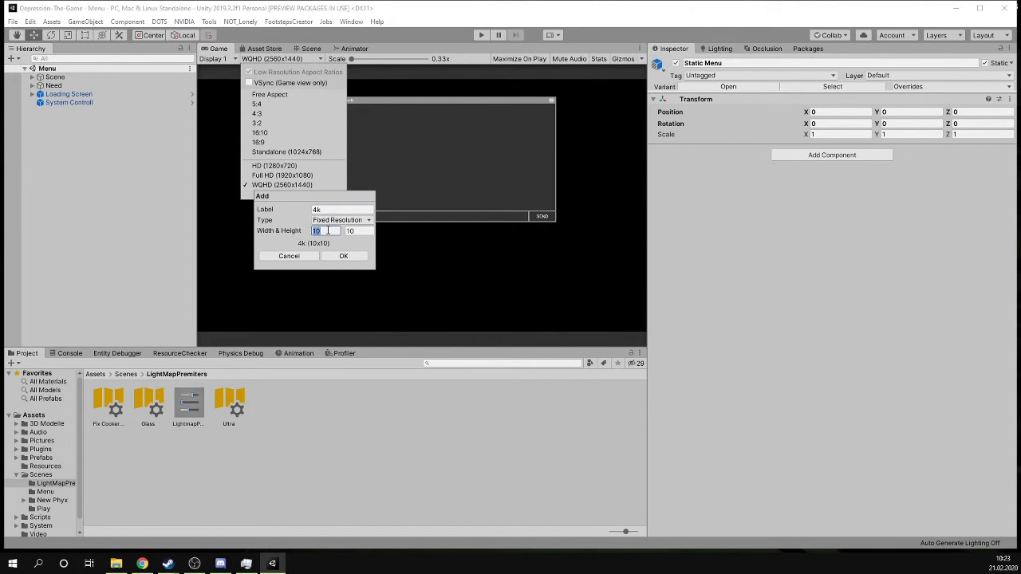
{"action": "type", "text": "3840"}
{"action": "left_click", "coordinate": [355, 231]}
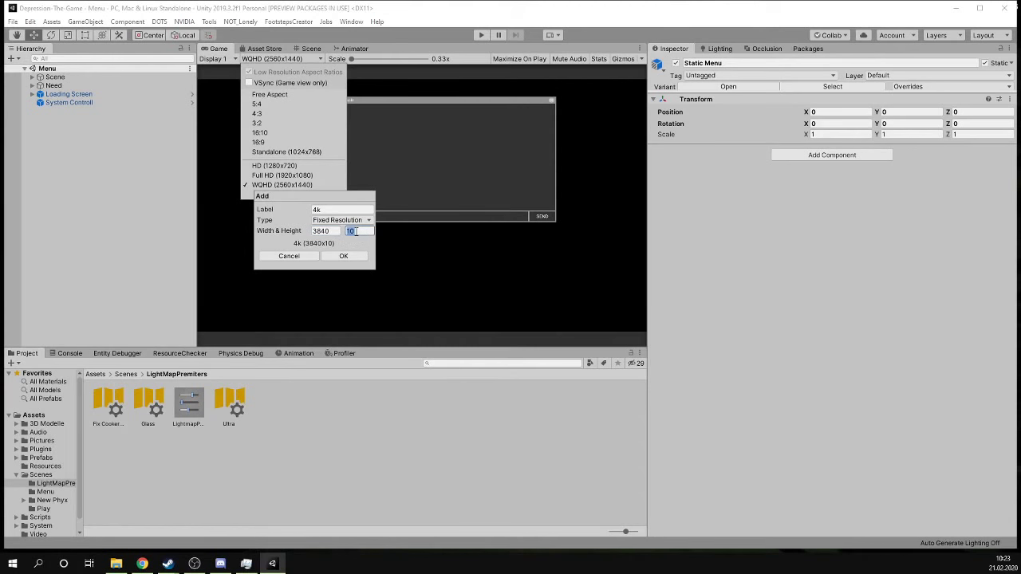
{"action": "type", "text": "2160"}
{"action": "left_click", "coordinate": [344, 256]}
Switch the Game view to 4k, then save the scene and the project.
{"action": "left_click", "coordinate": [238, 238]}
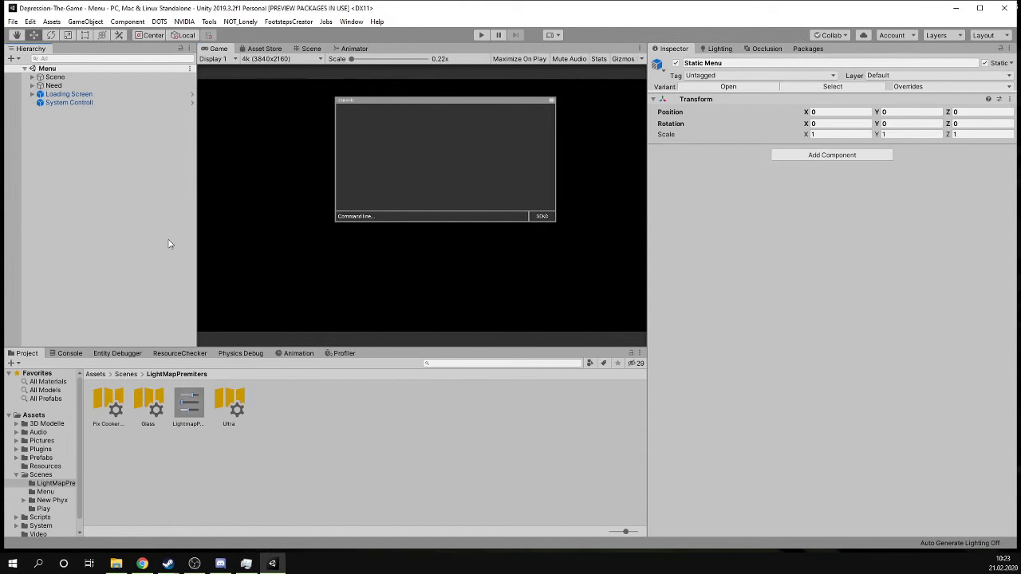
{"action": "left_click", "coordinate": [13, 21]}
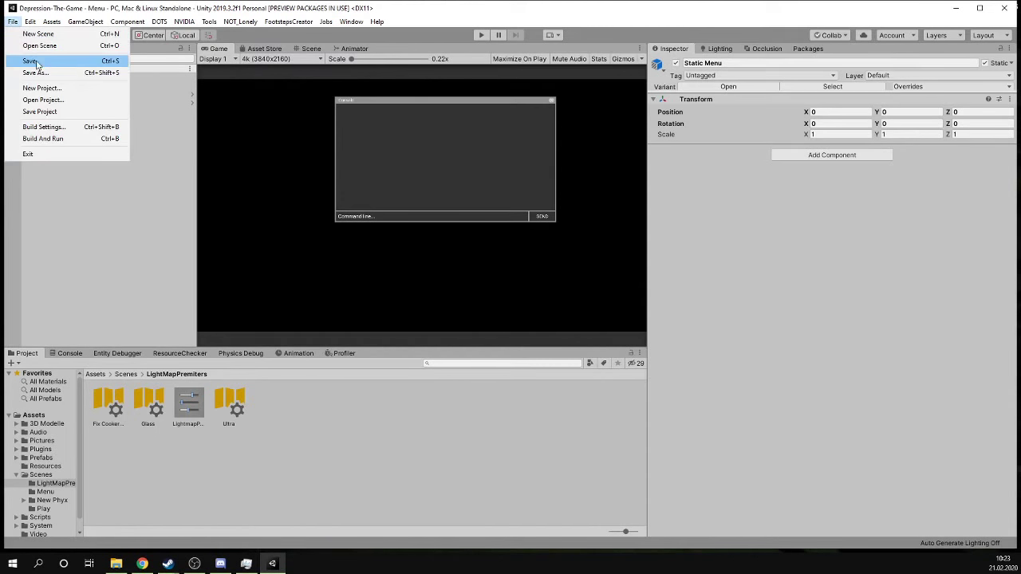
{"action": "left_click", "coordinate": [29, 61]}
{"action": "left_click", "coordinate": [13, 21]}
{"action": "left_click", "coordinate": [52, 112]}
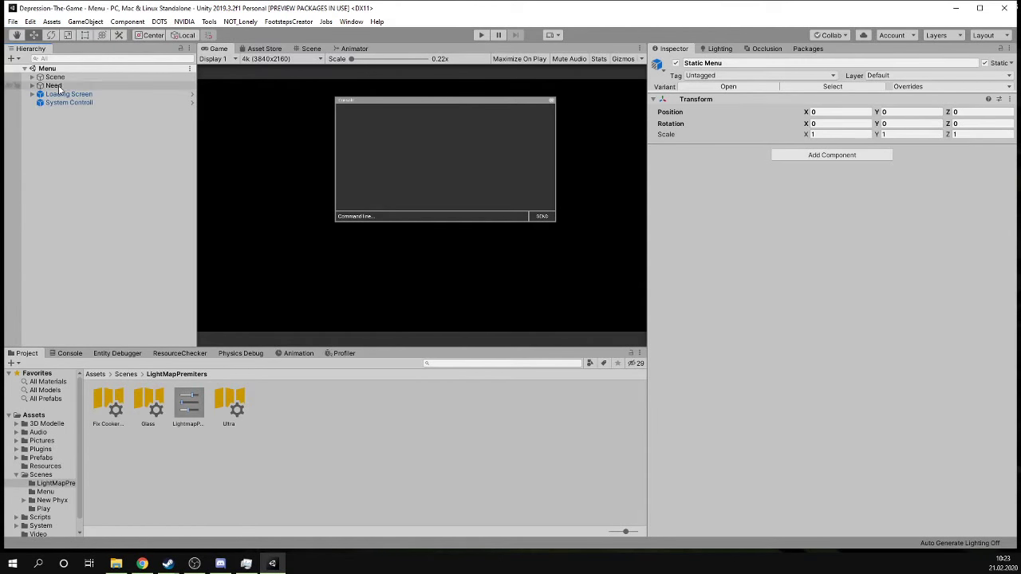
Apply all Static Menu prefab overrides to the base Static prefab and return to the Menu scene.
{"action": "left_click", "coordinate": [33, 78]}
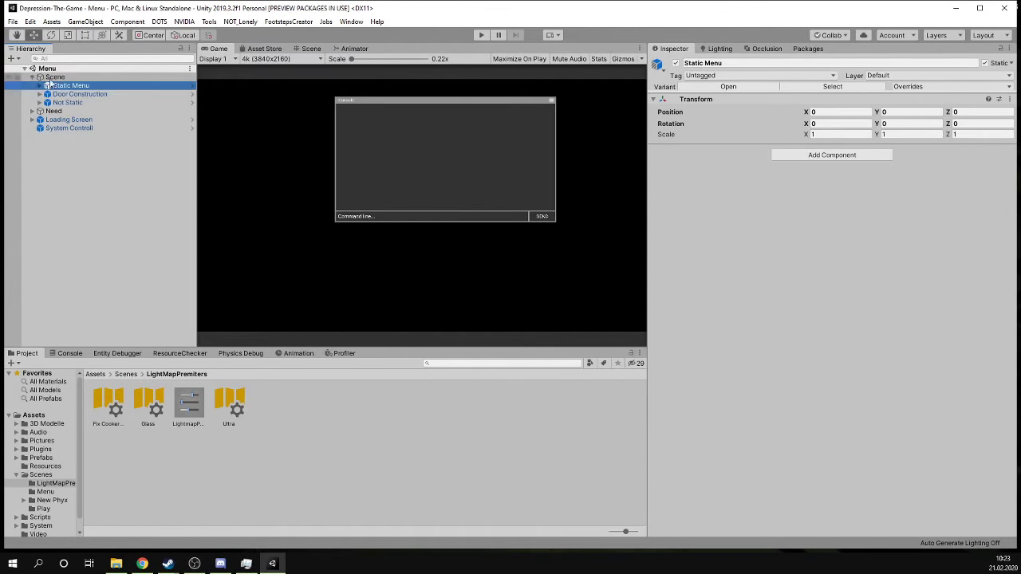
{"action": "left_click", "coordinate": [910, 87]}
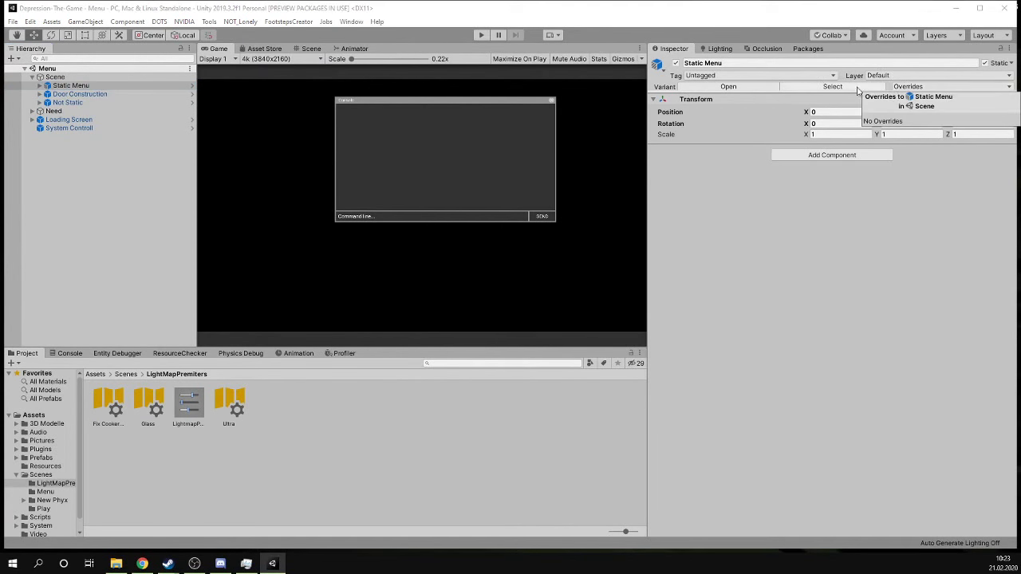
{"action": "left_click", "coordinate": [729, 86]}
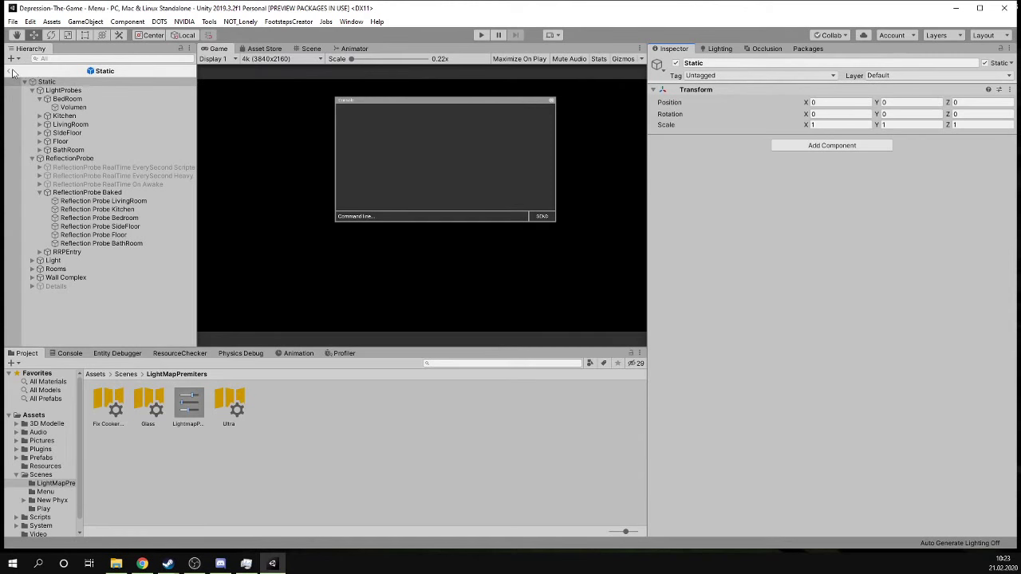
{"action": "left_click", "coordinate": [9, 72]}
{"action": "left_click", "coordinate": [925, 86]}
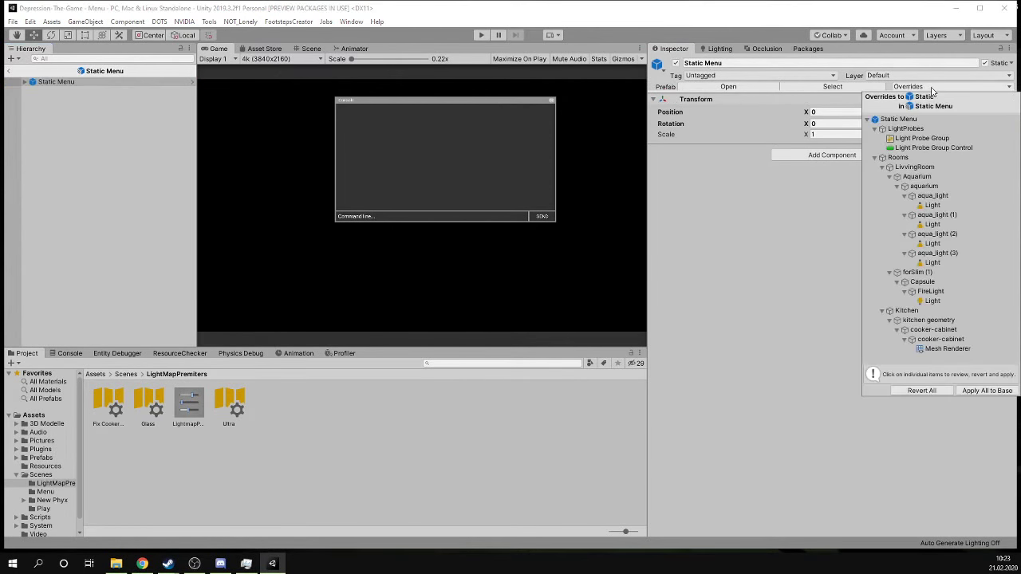
{"action": "left_click", "coordinate": [987, 390]}
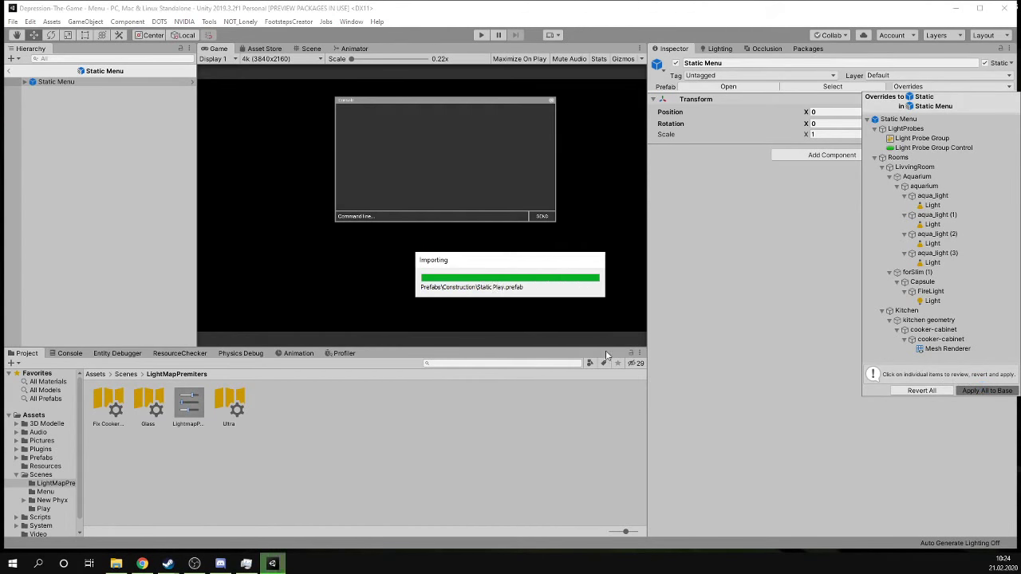
{"action": "left_click", "coordinate": [10, 72]}
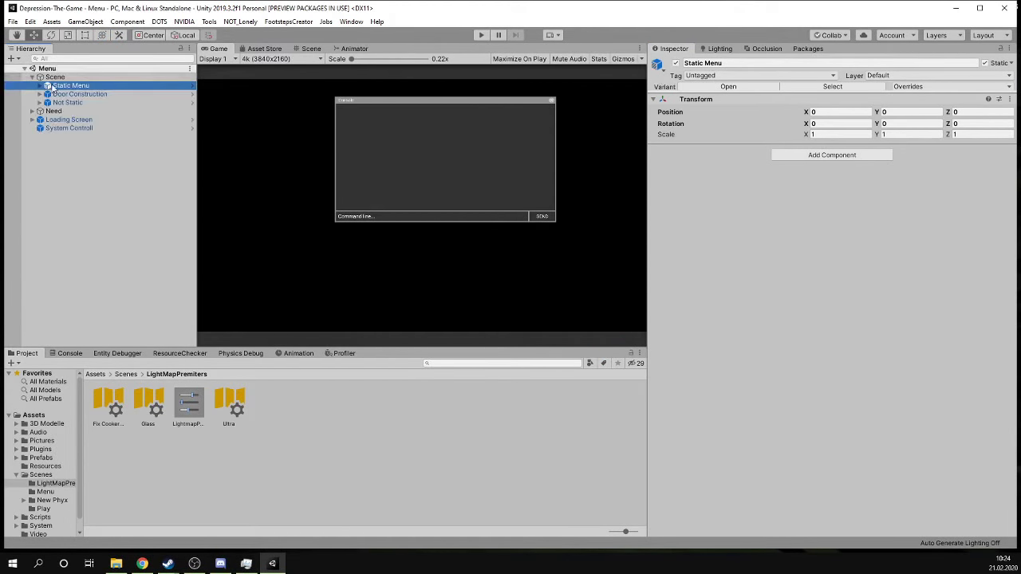
Inspect Static Menu's Wall Complex children, then show the Prefabs folder contents.
{"action": "left_click", "coordinate": [40, 85]}
{"action": "left_click", "coordinate": [47, 128]}
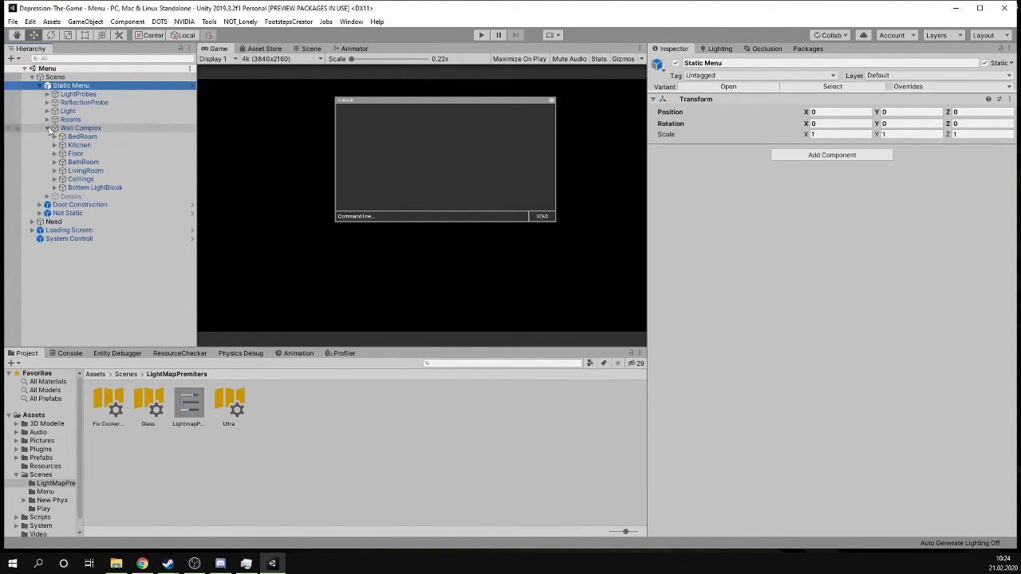
{"action": "left_click", "coordinate": [46, 127]}
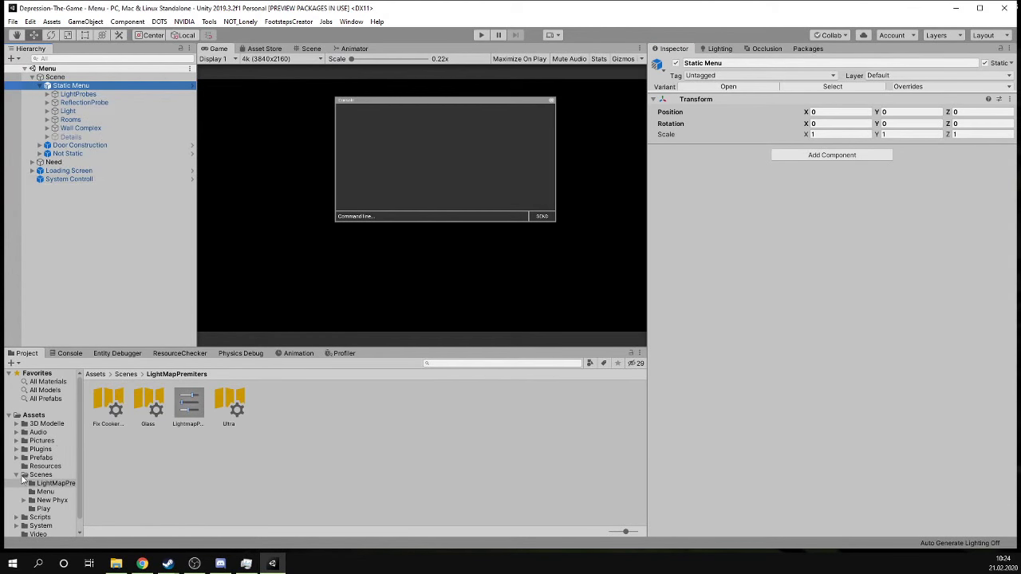
{"action": "left_click", "coordinate": [54, 458]}
Place the RandomeEvents prefab from Assets/Prefabs/ETX/Manager under Static Menu.
{"action": "double_click", "coordinate": [147, 415]}
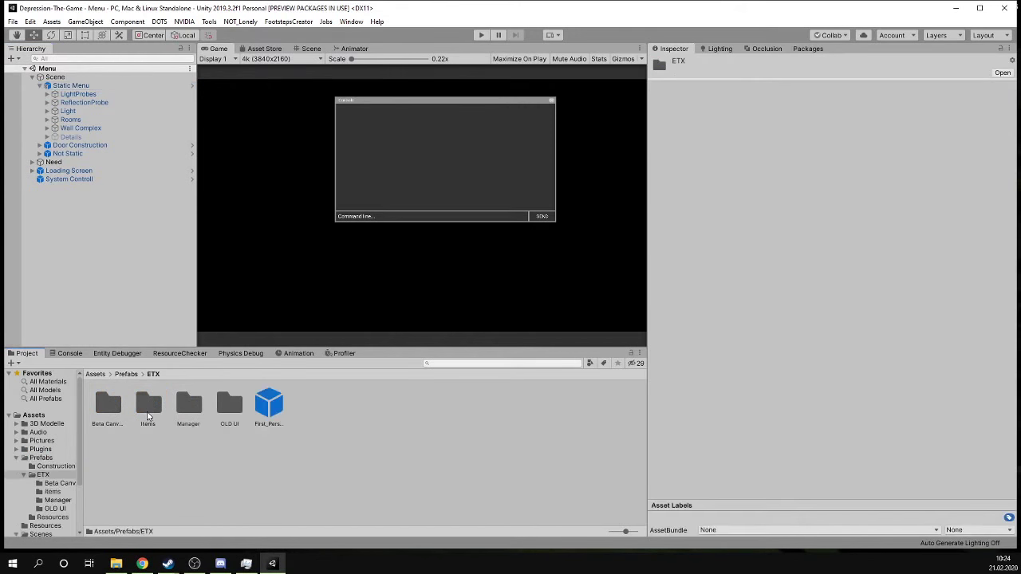
{"action": "left_click", "coordinate": [148, 411]}
{"action": "left_click", "coordinate": [179, 413]}
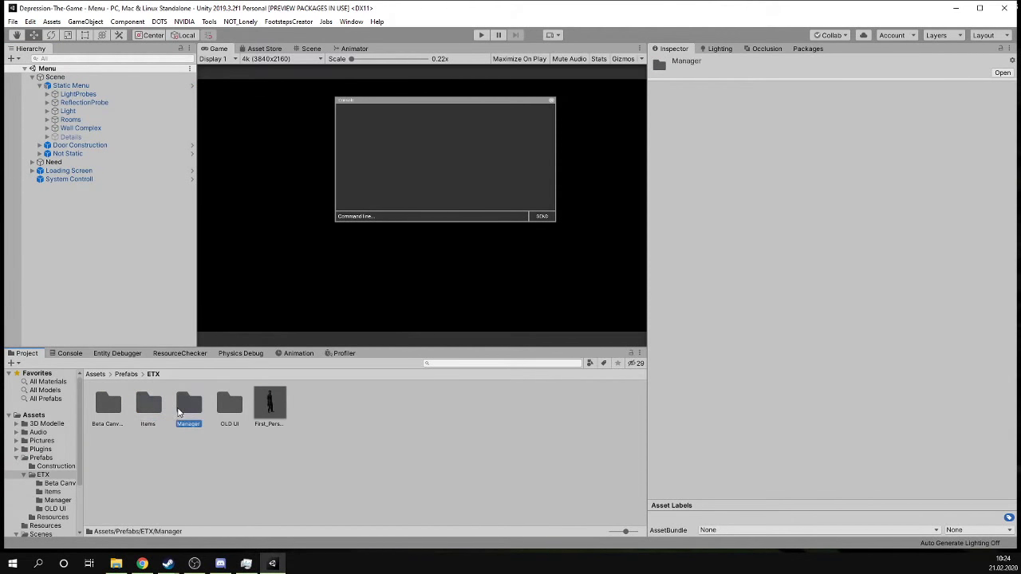
{"action": "double_click", "coordinate": [179, 412]}
{"action": "left_click", "coordinate": [308, 405]}
{"action": "left_click_drag", "start_coordinate": [310, 406], "coordinate": [67, 91]}
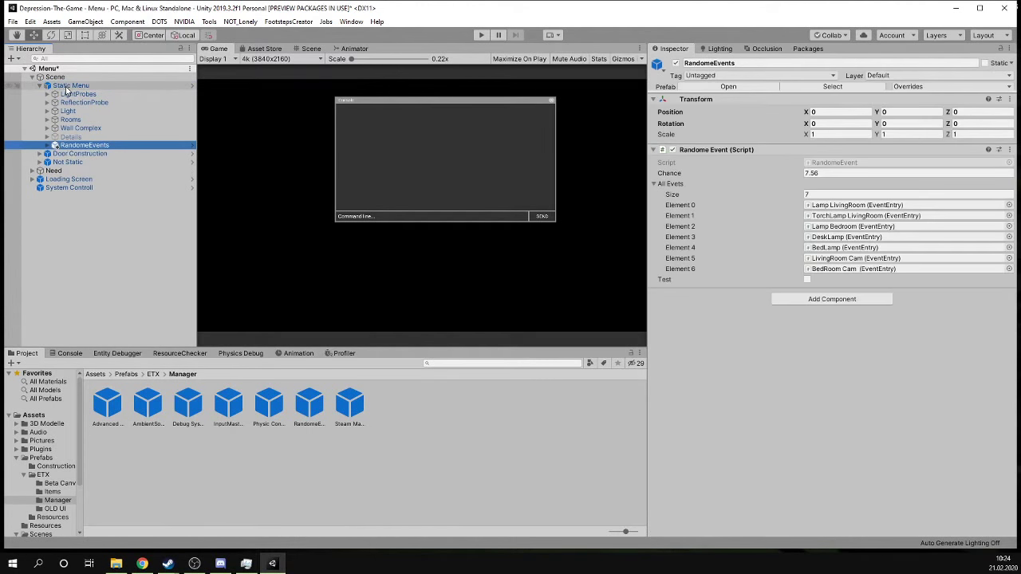
Select the Lamp LivingRoom event entry and frame its floor lamp in the Scene view.
{"action": "left_click", "coordinate": [818, 205]}
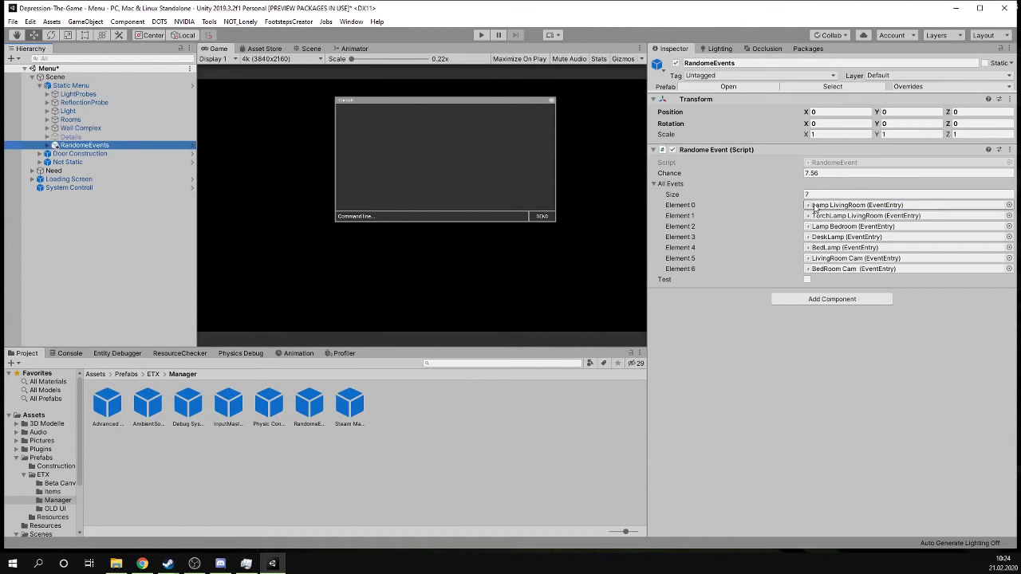
{"action": "left_click", "coordinate": [140, 154]}
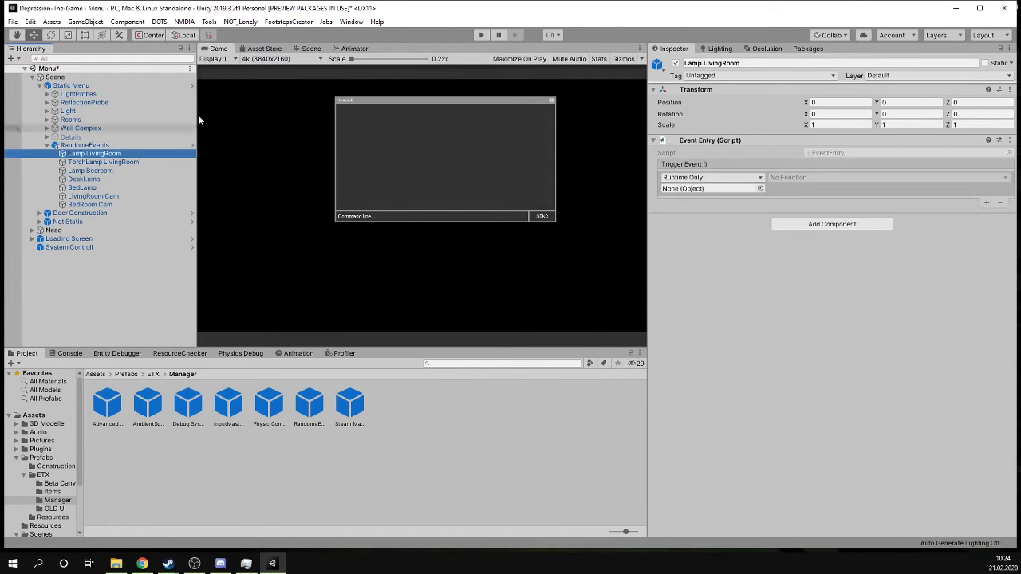
{"action": "left_click", "coordinate": [311, 49]}
{"action": "key", "text": "f"}
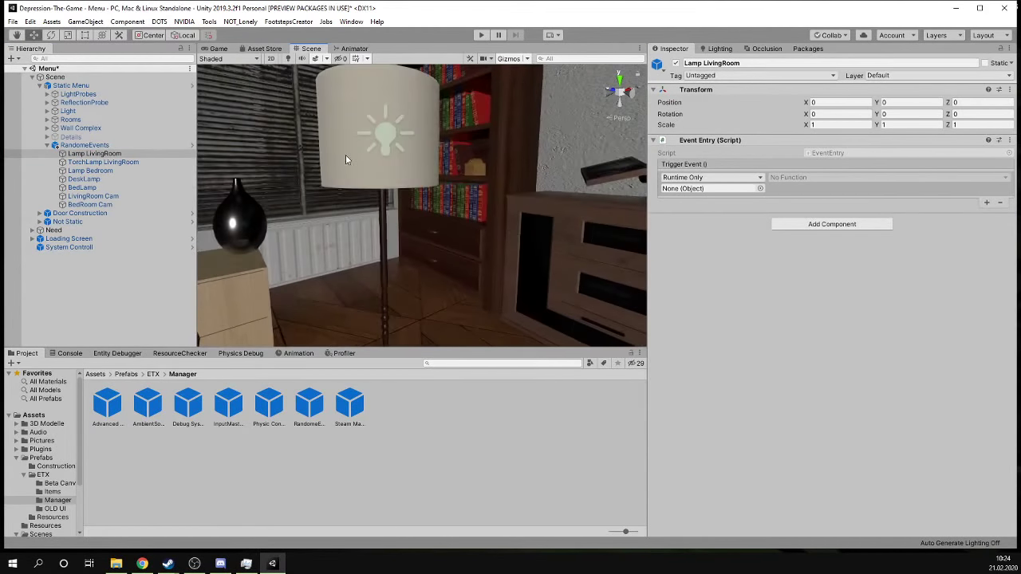
{"action": "left_click", "coordinate": [345, 155]}
{"action": "left_click", "coordinate": [356, 157]}
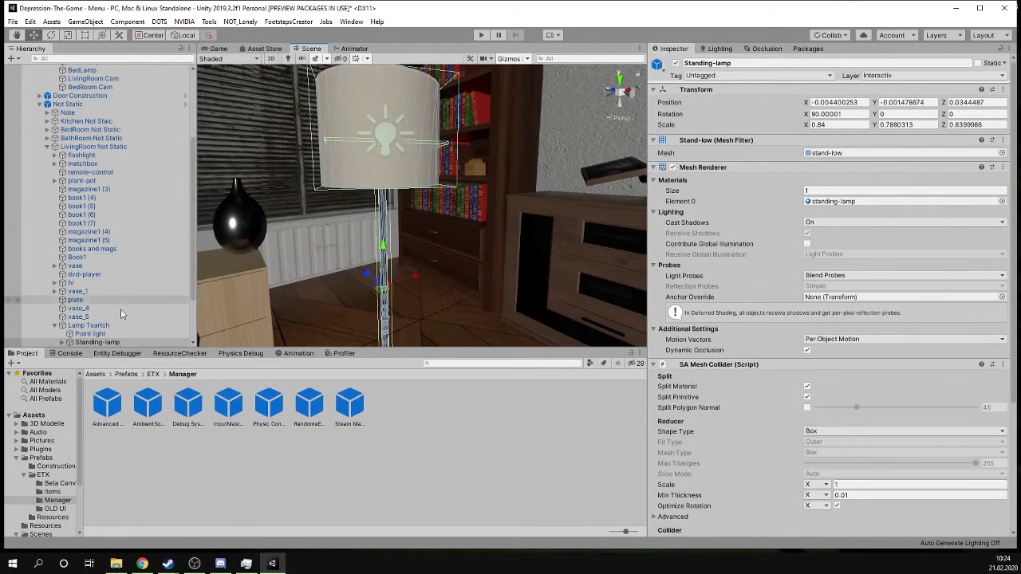
{"action": "left_click", "coordinate": [88, 326]}
Orbit the Scene view back to the living-room floor lamp and select the TorchLamp LivingRoom entry.
{"action": "scroll", "coordinate": [101, 264], "scroll_direction": "up", "scroll_amount": 3}
{"action": "left_click", "coordinate": [94, 100]}
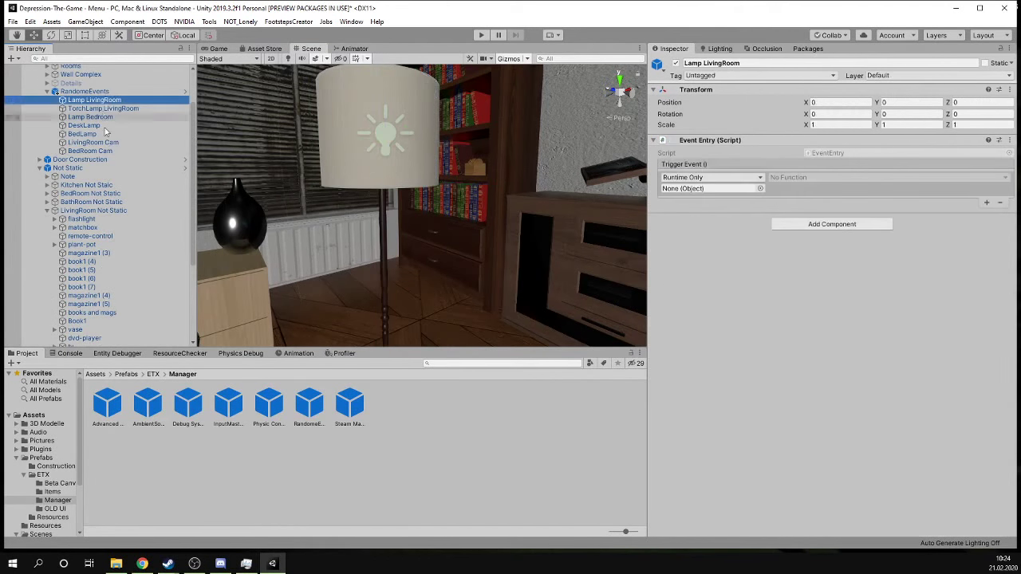
{"action": "scroll", "coordinate": [113, 187], "scroll_direction": "down", "scroll_amount": 2}
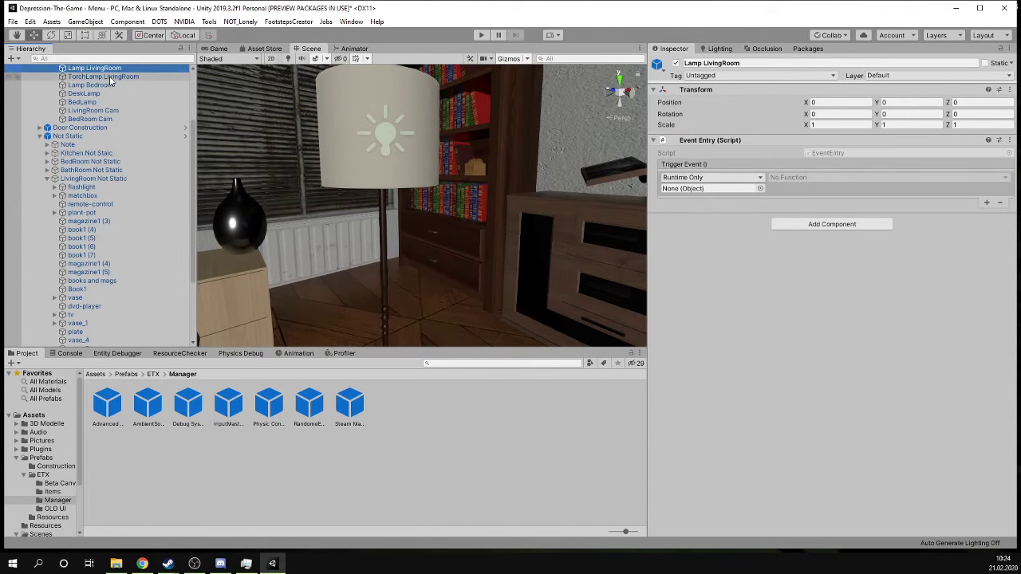
{"action": "mouse_move", "coordinate": [412, 226]}
{"action": "right_mouse_down"}
{"action": "mouse_move", "coordinate": [510, 233]}
{"action": "mouse_move", "coordinate": [483, 263]}
{"action": "right_mouse_up"}
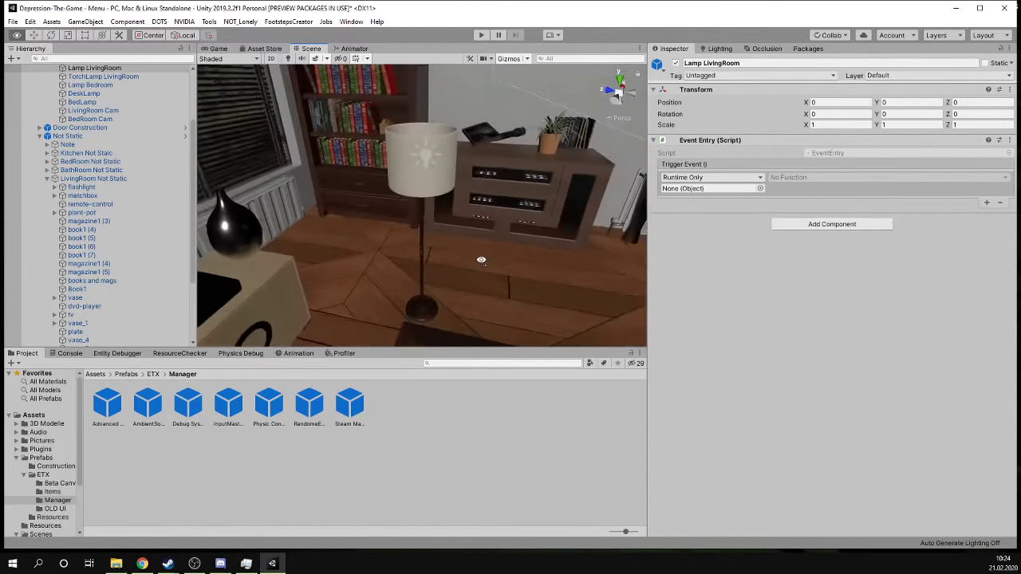
{"action": "right_click_drag", "start_coordinate": [483, 263], "coordinate": [483, 258]}
{"action": "key", "text": "Down"}
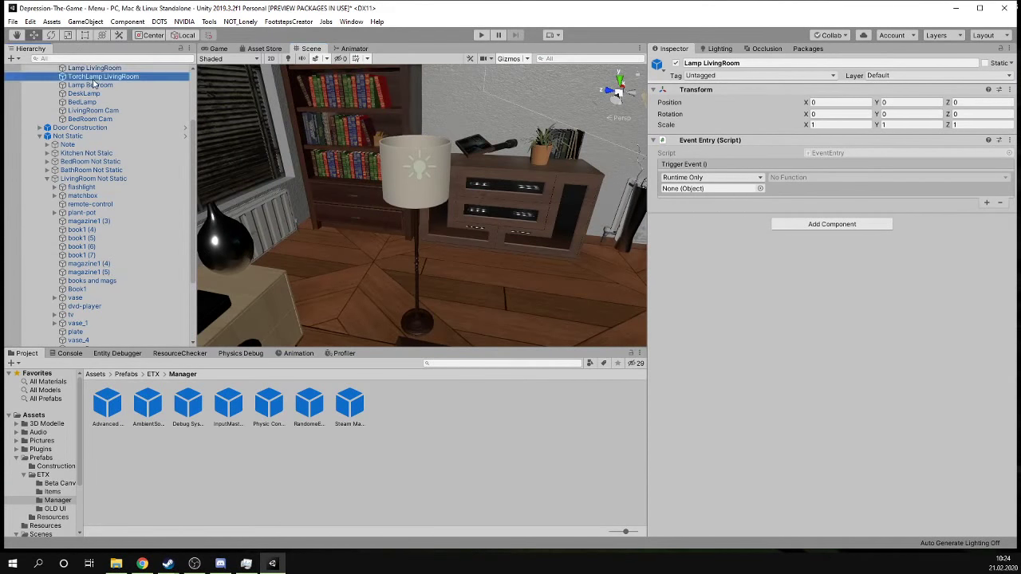
{"action": "scroll", "coordinate": [108, 250], "scroll_direction": "down", "scroll_amount": 3}
Make the torch lamp event call LampControll.LampActiv on Lamp Toartch.
{"action": "left_click_drag", "start_coordinate": [89, 294], "coordinate": [711, 188]}
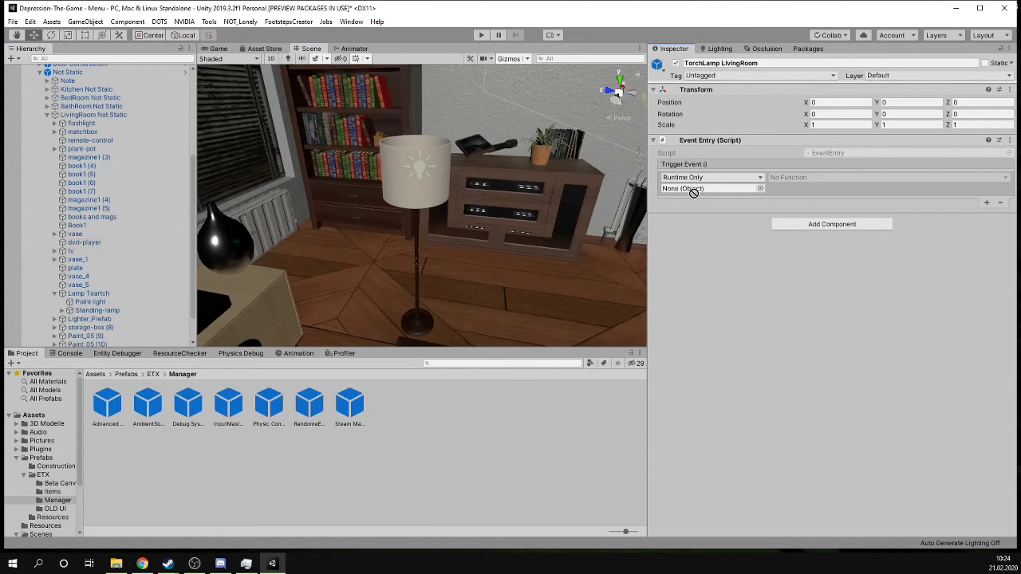
{"action": "left_click", "coordinate": [805, 182]}
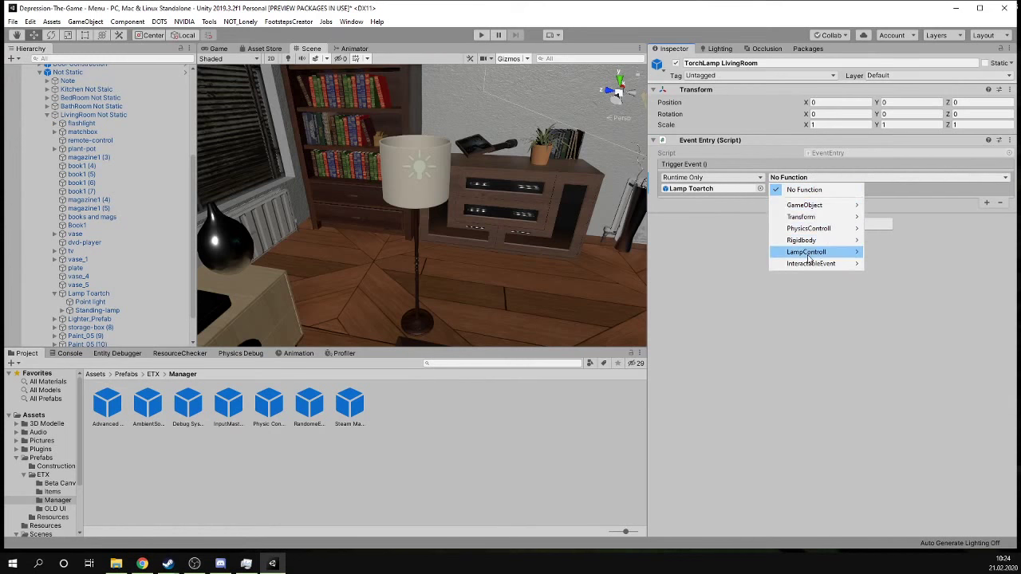
{"action": "mouse_move", "coordinate": [822, 251]}
{"action": "left_click", "coordinate": [897, 346]}
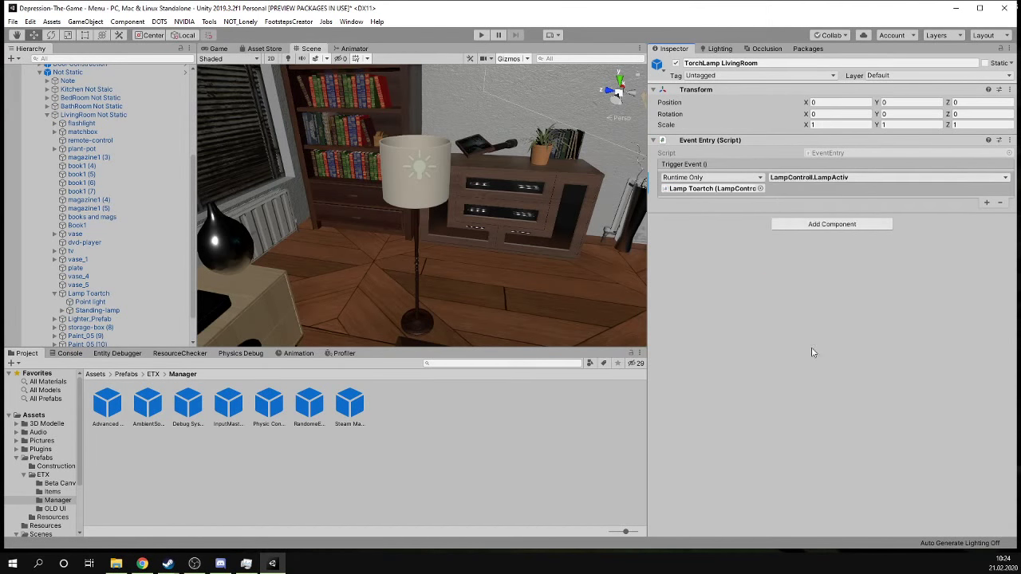
Make Lamp LivingRoom's event call LampActiv on the LivingRoom light object.
{"action": "scroll", "coordinate": [153, 224], "scroll_direction": "up", "scroll_amount": 4}
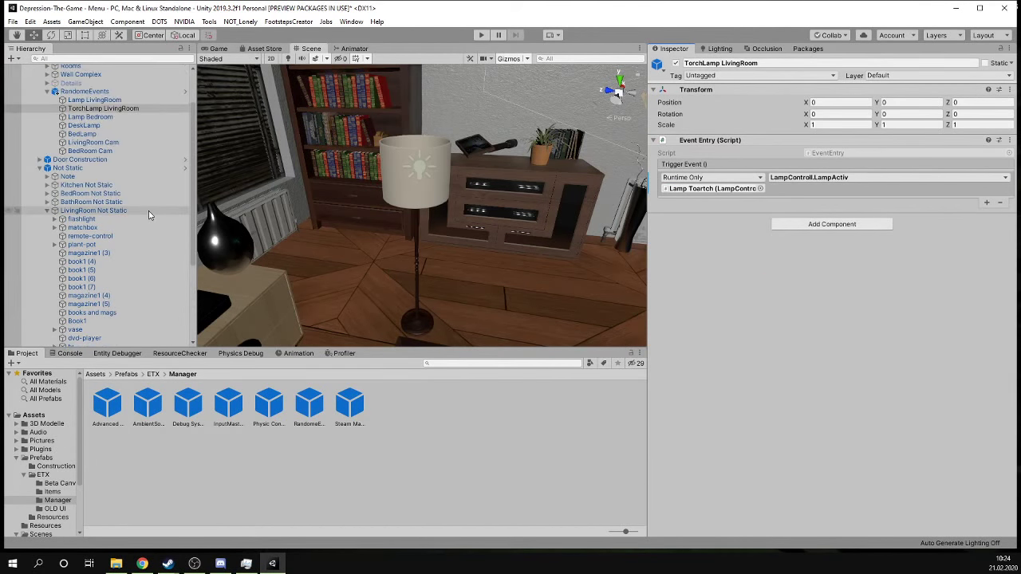
{"action": "left_click", "coordinate": [99, 101]}
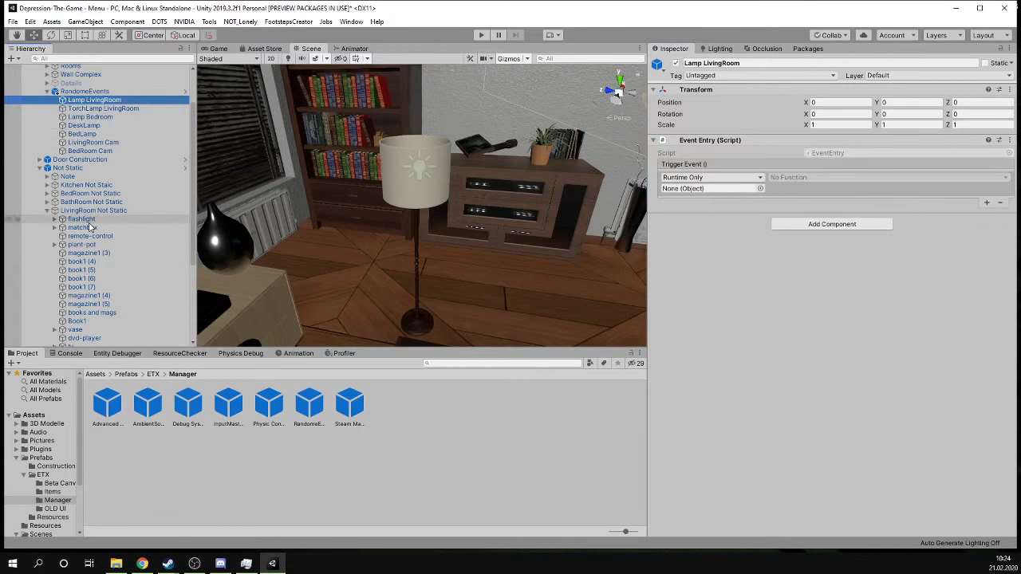
{"action": "scroll", "coordinate": [90, 227], "scroll_direction": "up", "scroll_amount": 3}
{"action": "left_click", "coordinate": [47, 112]}
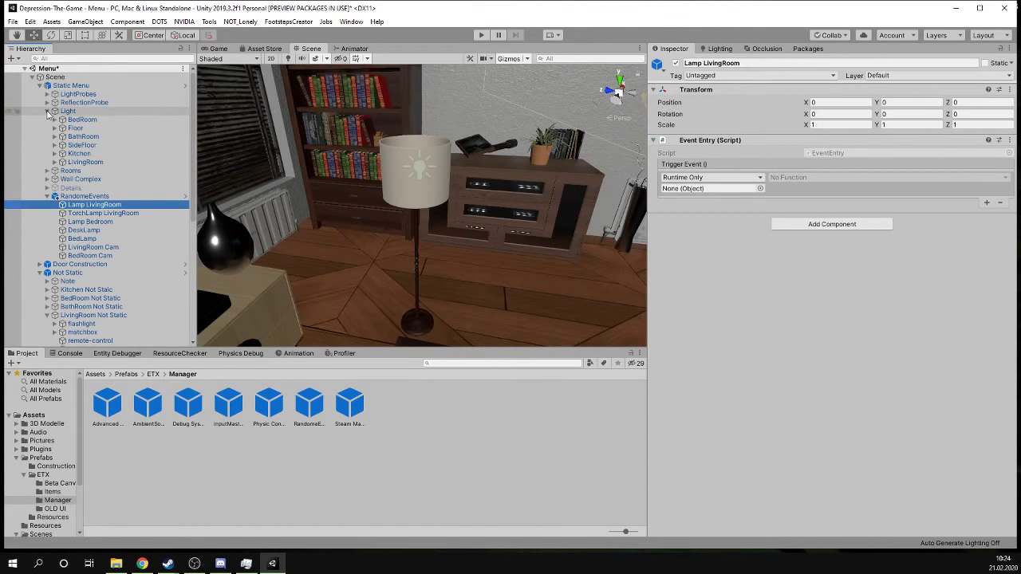
{"action": "left_click", "coordinate": [55, 162]}
{"action": "left_click_drag", "start_coordinate": [82, 171], "coordinate": [686, 190]}
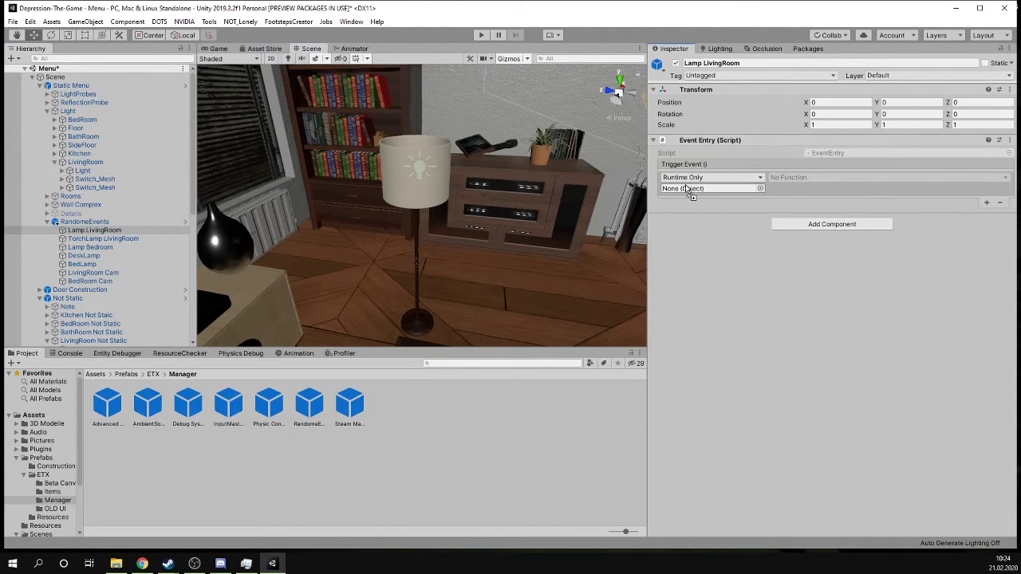
{"action": "left_click", "coordinate": [789, 177]}
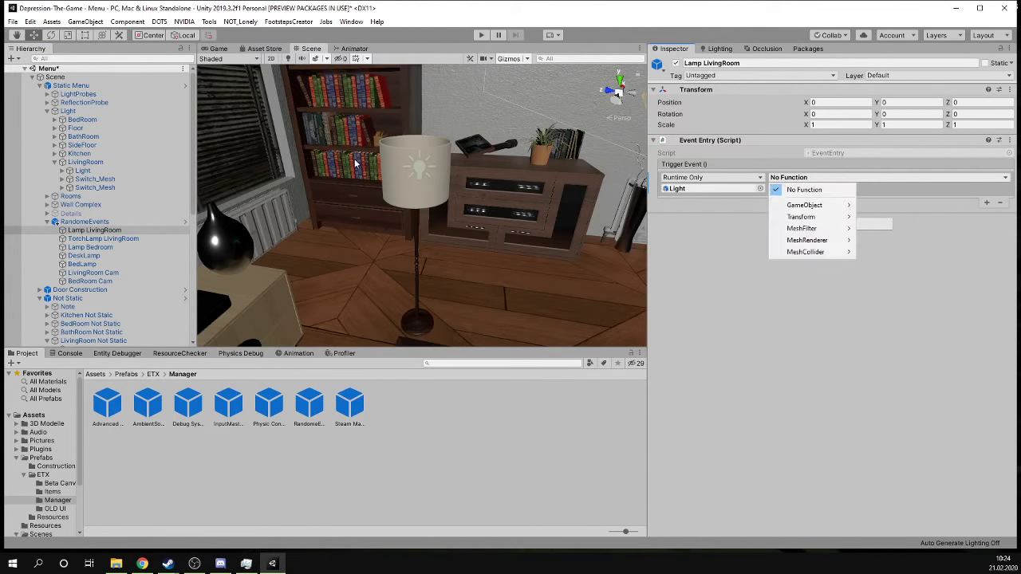
{"action": "left_click_drag", "start_coordinate": [85, 162], "coordinate": [694, 189]}
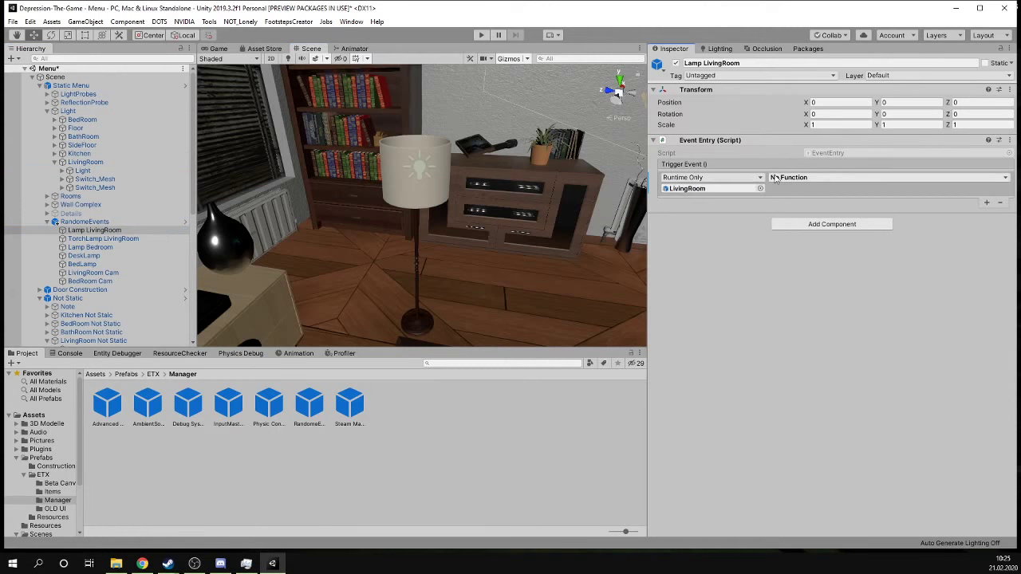
{"action": "left_click", "coordinate": [776, 178]}
{"action": "mouse_move", "coordinate": [807, 230]}
{"action": "left_click", "coordinate": [930, 323]}
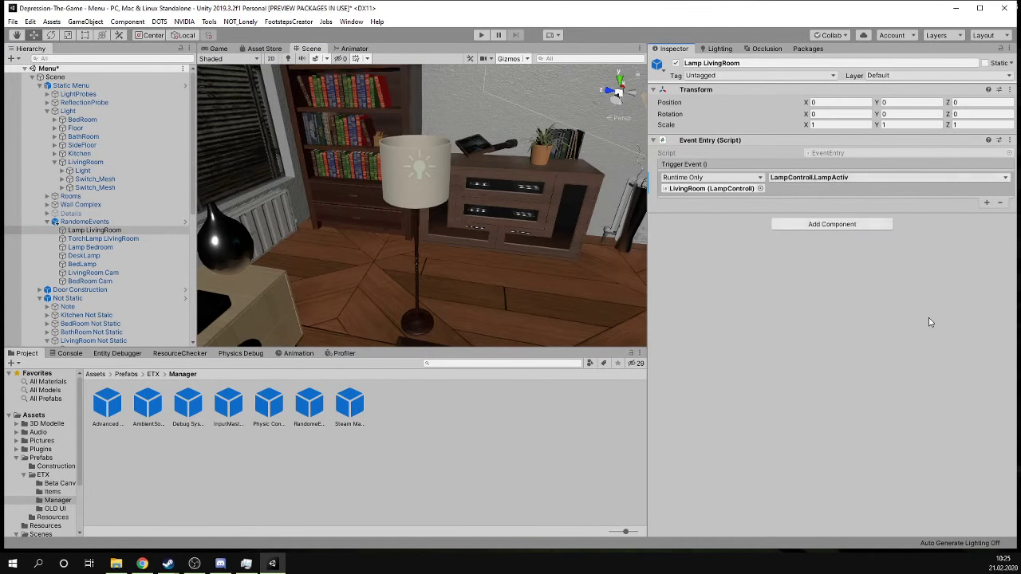
Make Lamp Bedroom's event call LampActiv on the BathRoom object.
{"action": "left_click", "coordinate": [90, 247]}
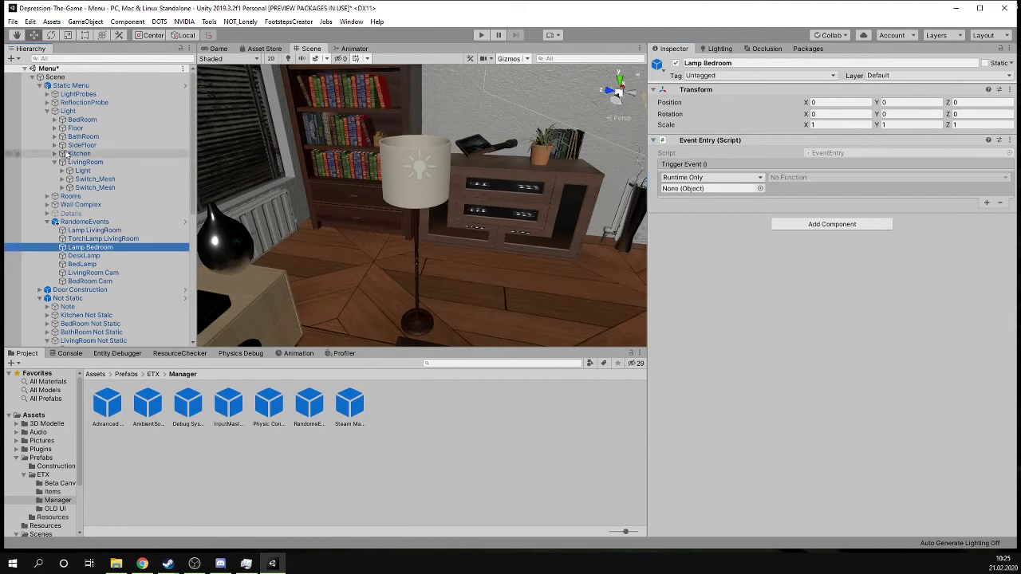
{"action": "left_click_drag", "start_coordinate": [83, 136], "coordinate": [695, 189]}
{"action": "left_click", "coordinate": [806, 177]}
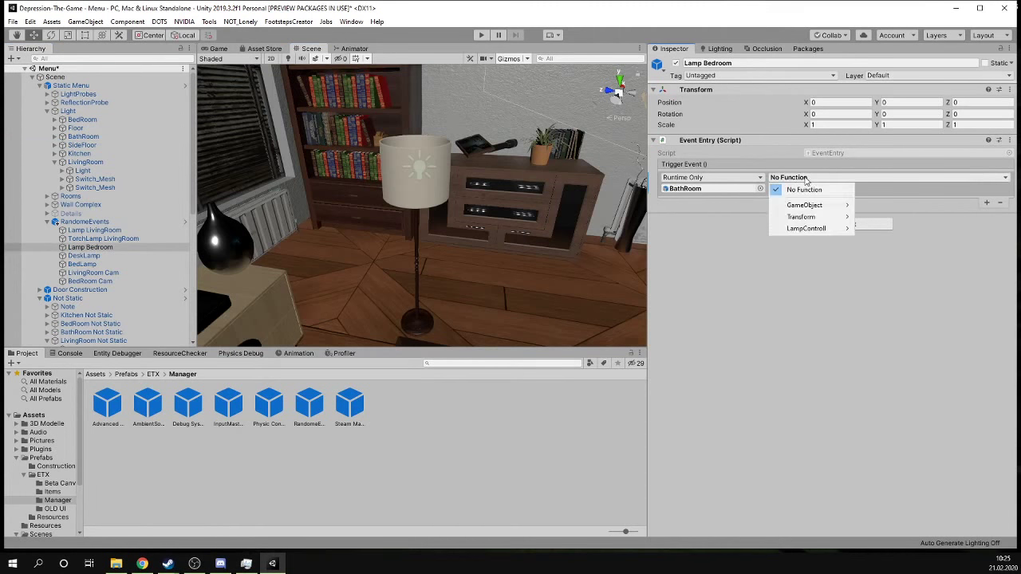
{"action": "mouse_move", "coordinate": [808, 229]}
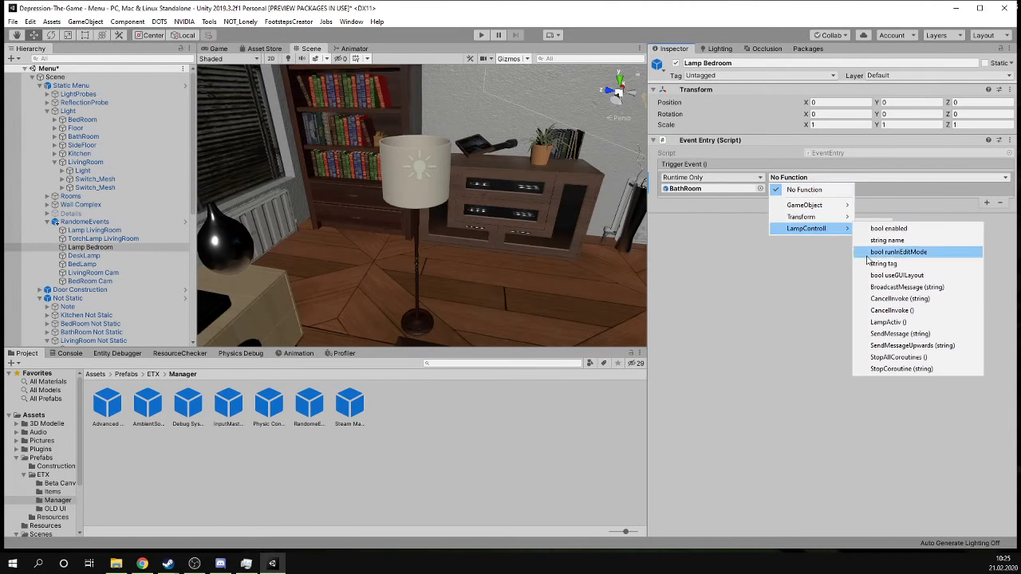
{"action": "left_click", "coordinate": [883, 321]}
Fly the Scene view into the bedroom and select the desk lamp's Spotlight.
{"action": "left_click", "coordinate": [104, 256]}
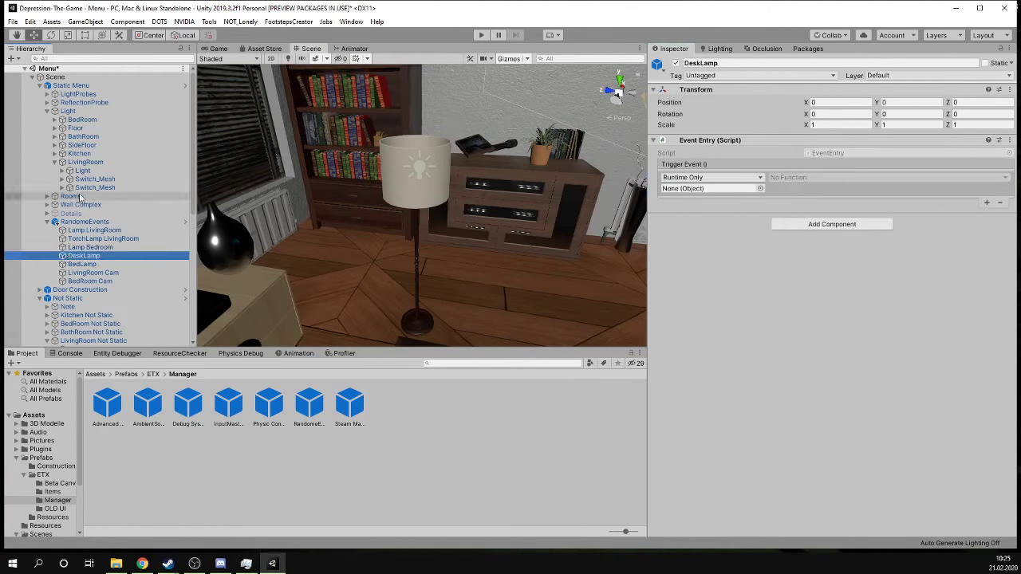
{"action": "right_click_drag", "start_coordinate": [402, 210], "coordinate": [861, 141]}
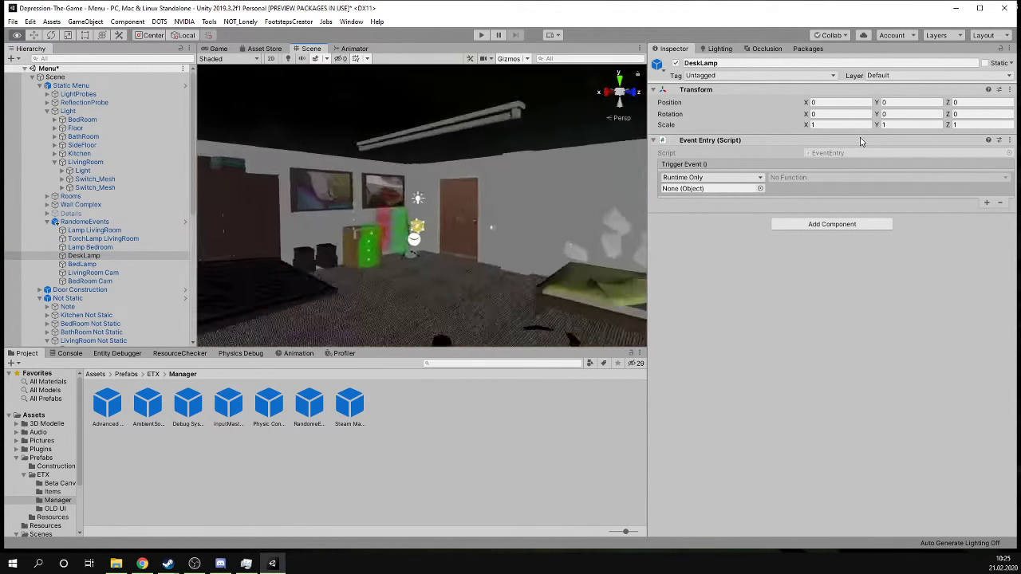
{"action": "key", "text": "f"}
{"action": "right_click", "coordinate": [24, 230]}
{"action": "left_click", "coordinate": [397, 232]}
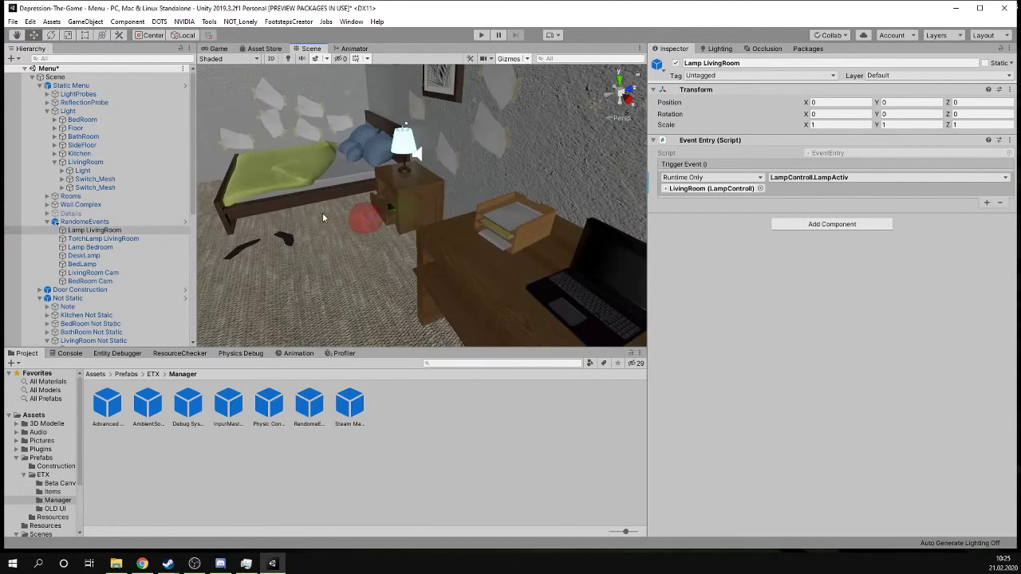
{"action": "right_click_drag", "start_coordinate": [323, 213], "coordinate": [499, 192]}
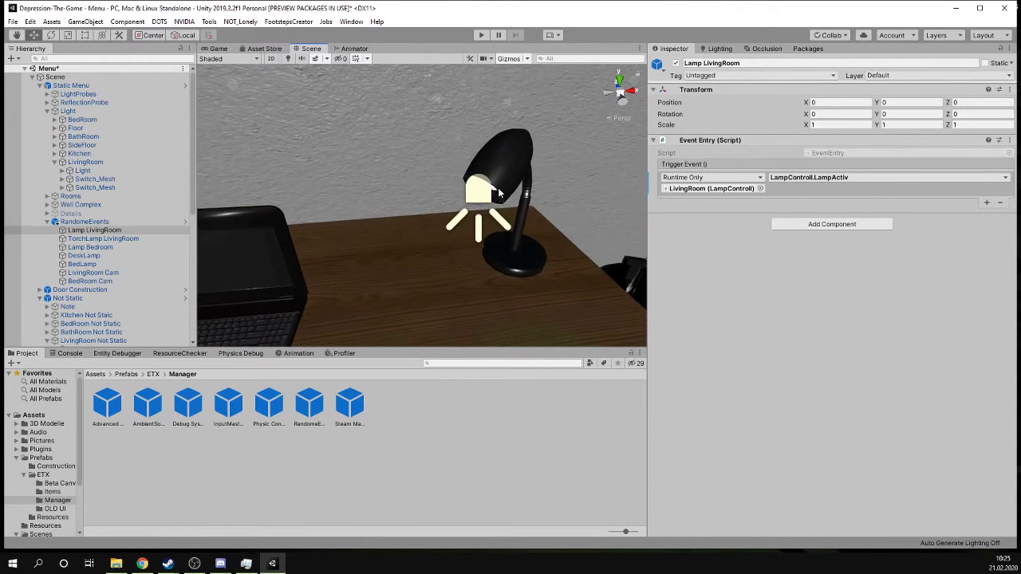
{"action": "left_click", "coordinate": [482, 189]}
{"action": "left_click", "coordinate": [482, 189]}
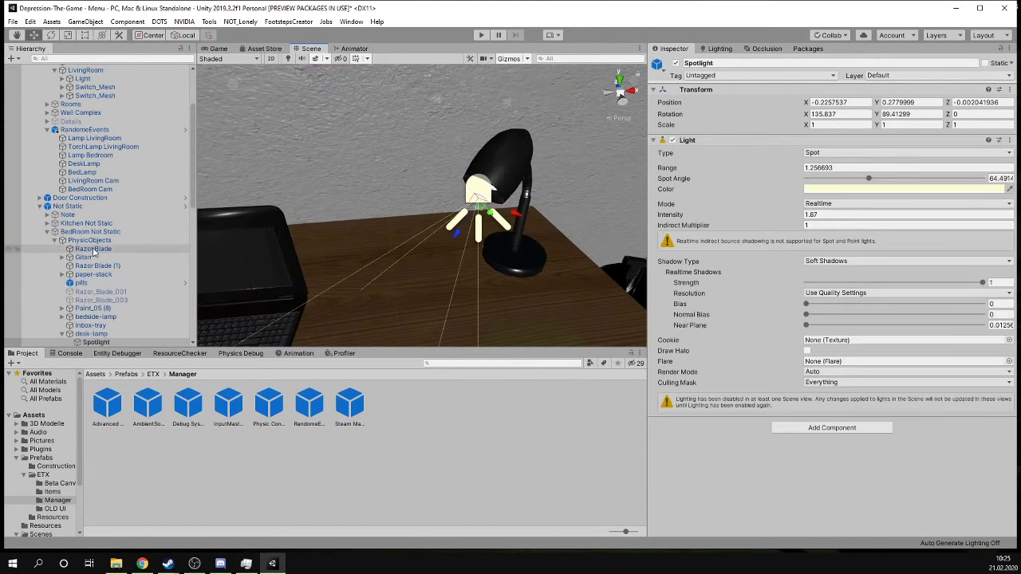
Make the DeskLamp event call LampActiv on the desk-lamp object.
{"action": "left_click", "coordinate": [89, 164]}
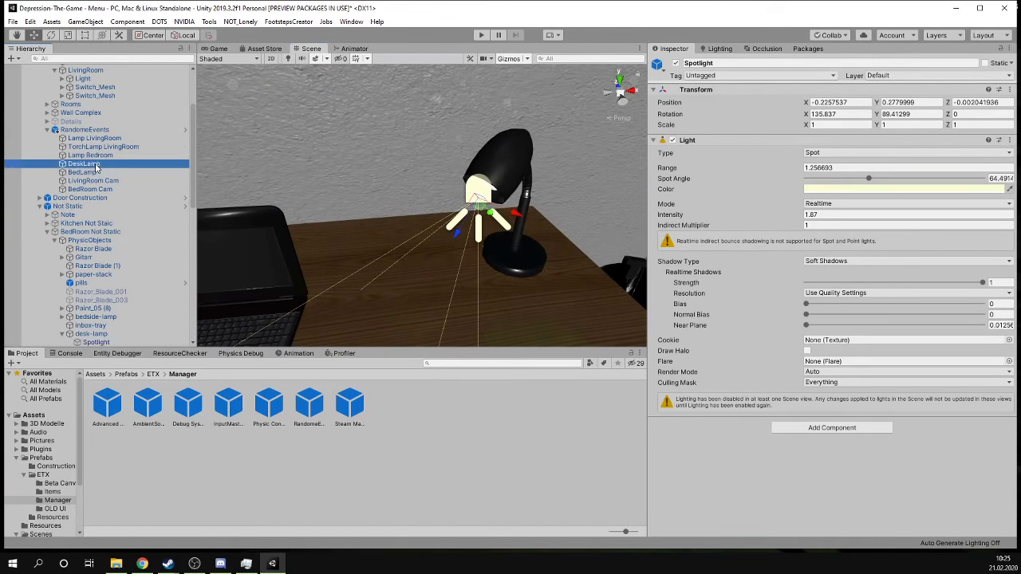
{"action": "scroll", "coordinate": [118, 283], "scroll_direction": "down", "scroll_amount": 2}
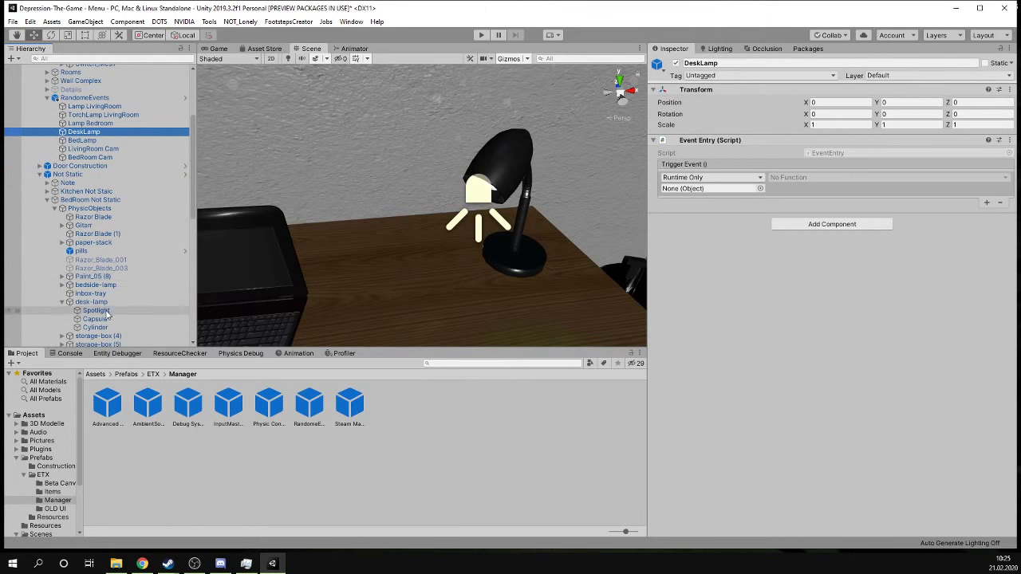
{"action": "left_click_drag", "start_coordinate": [91, 302], "coordinate": [694, 188]}
{"action": "left_click", "coordinate": [806, 177]}
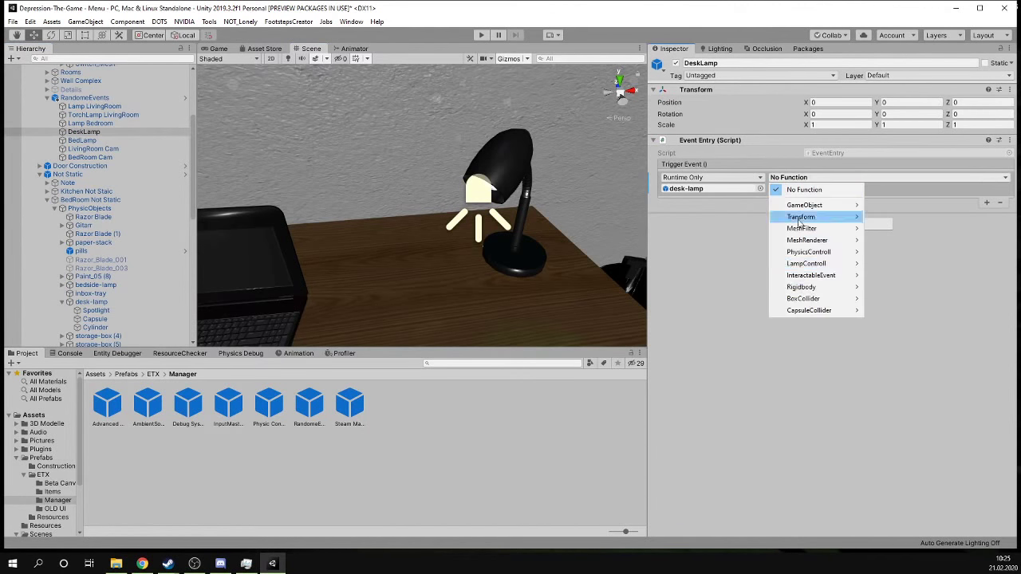
{"action": "mouse_move", "coordinate": [820, 267]}
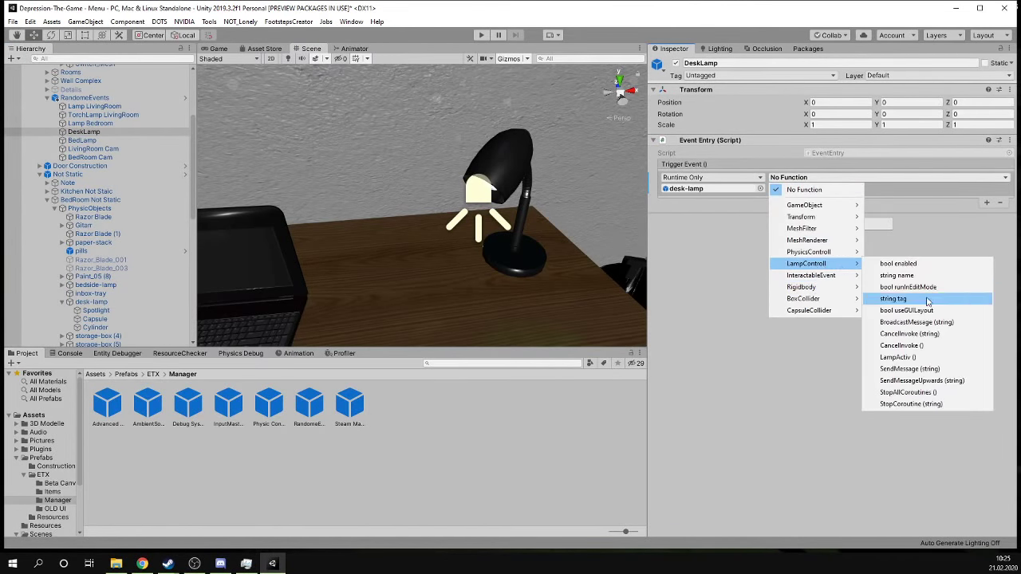
{"action": "left_click", "coordinate": [897, 357]}
Make the BedLamp event call LampActiv on the bedside-lamp object.
{"action": "left_click", "coordinate": [92, 124]}
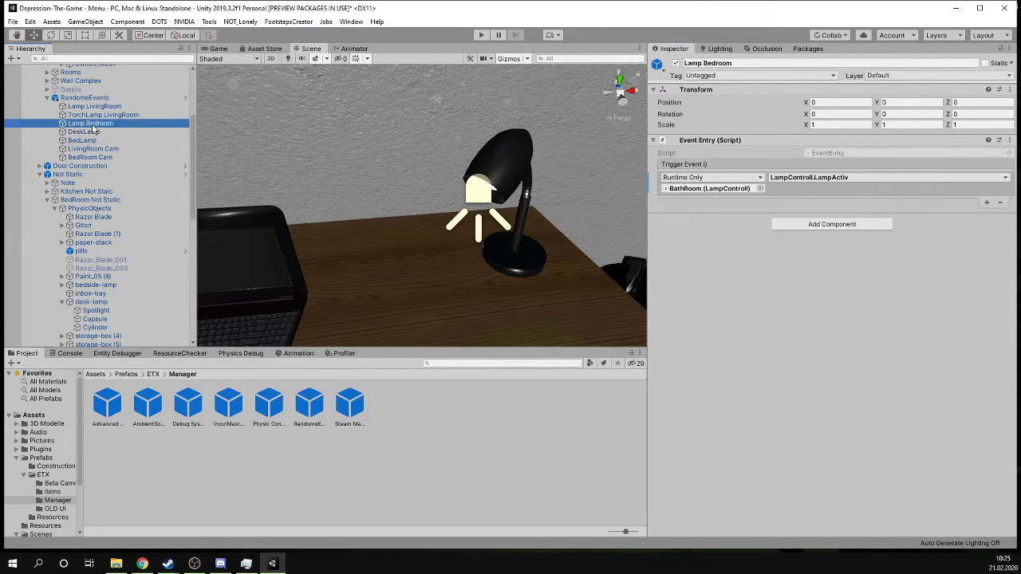
{"action": "left_click", "coordinate": [86, 140]}
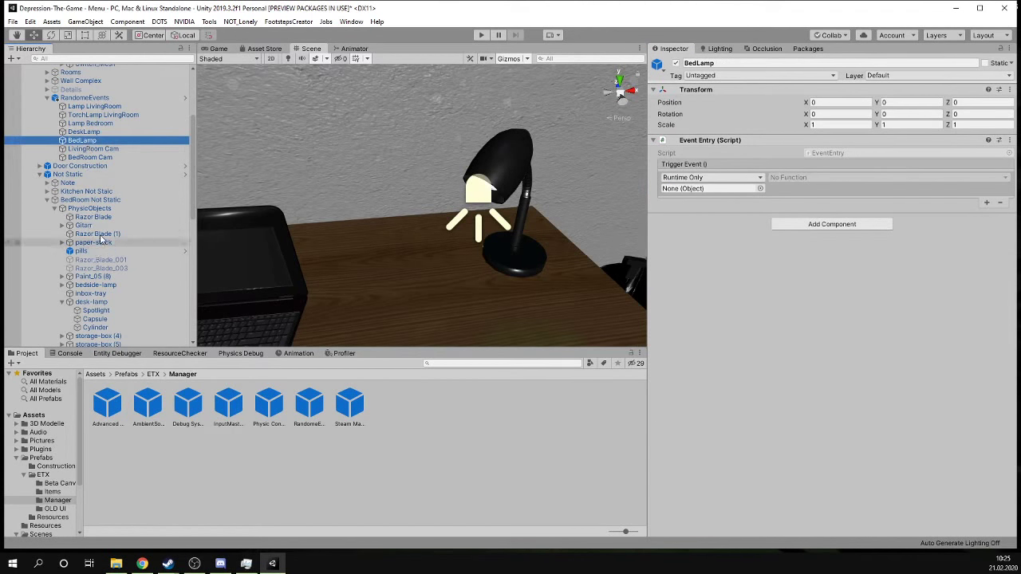
{"action": "scroll", "coordinate": [101, 240], "scroll_direction": "down", "scroll_amount": 3}
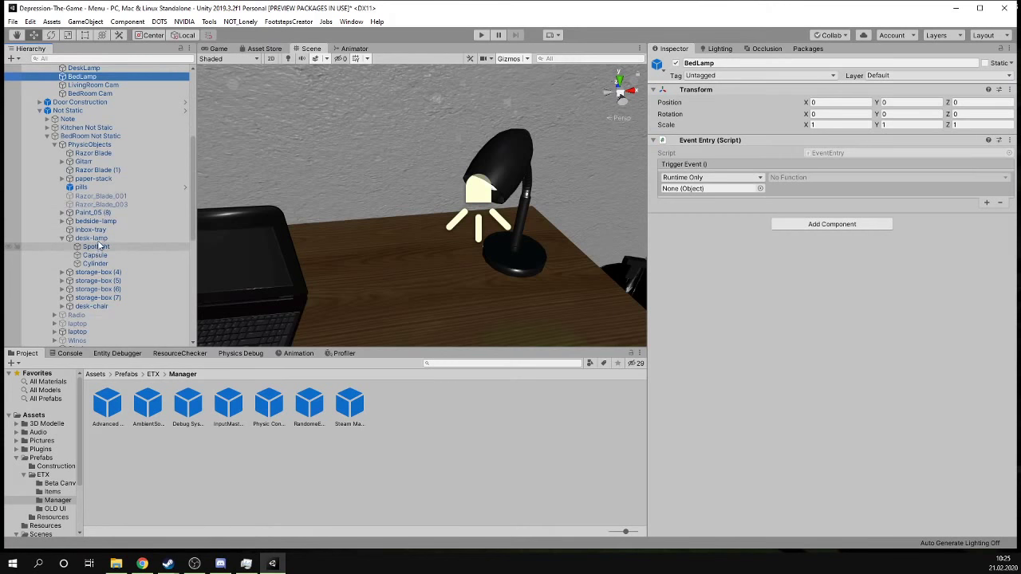
{"action": "mouse_move", "coordinate": [99, 232]}
{"action": "left_mouse_down"}
{"action": "mouse_move", "coordinate": [670, 165]}
{"action": "mouse_move", "coordinate": [688, 188]}
{"action": "left_mouse_up"}
{"action": "left_click", "coordinate": [827, 177]}
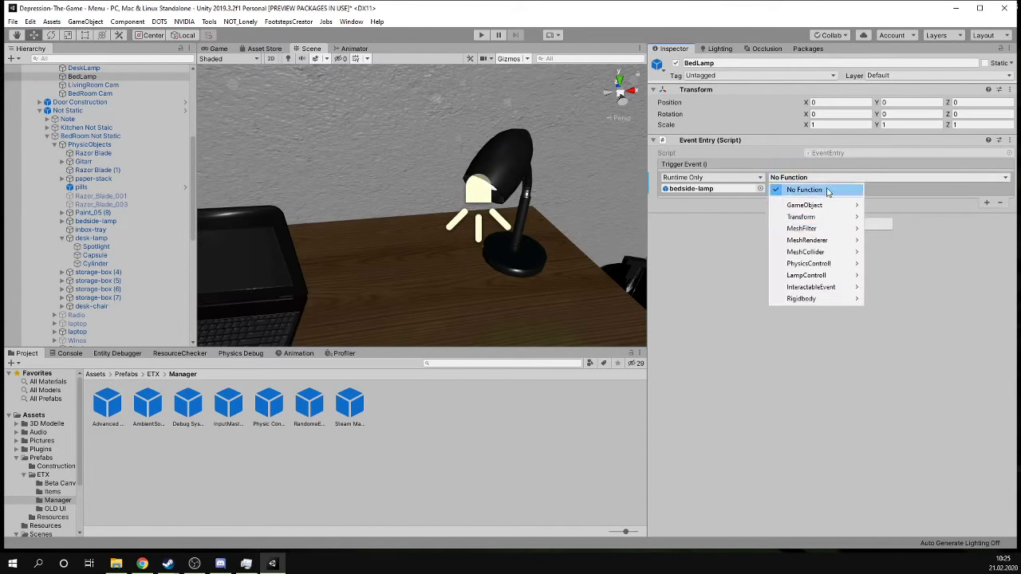
{"action": "mouse_move", "coordinate": [828, 277]}
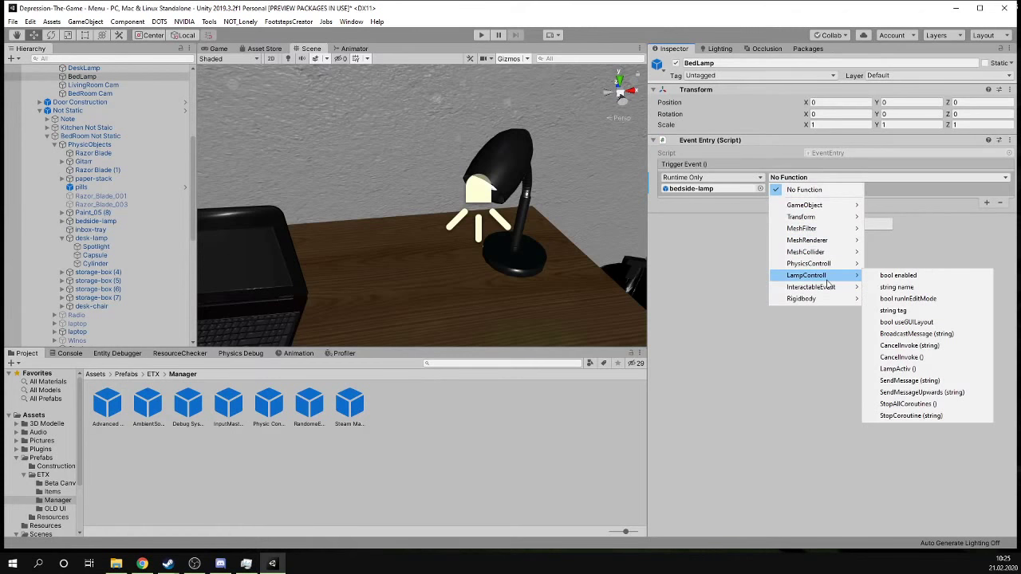
{"action": "left_click", "coordinate": [917, 369]}
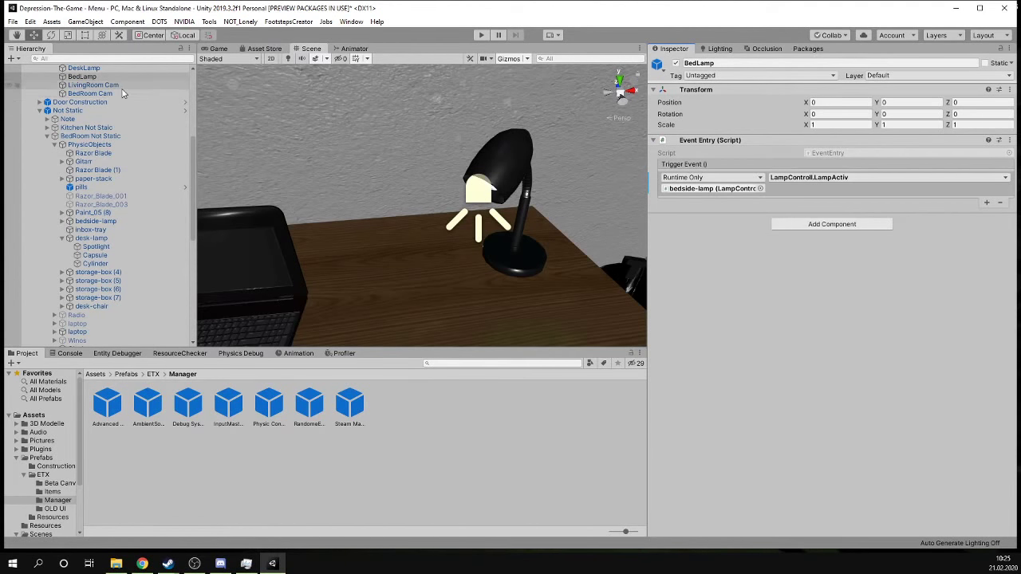
{"action": "left_click", "coordinate": [96, 85]}
Make LivingRoom Cam's event call SpectecterCamera.SetTransfromPositionRotation on Camera_MainMenu Beta Canvas.
{"action": "left_click", "coordinate": [41, 110]}
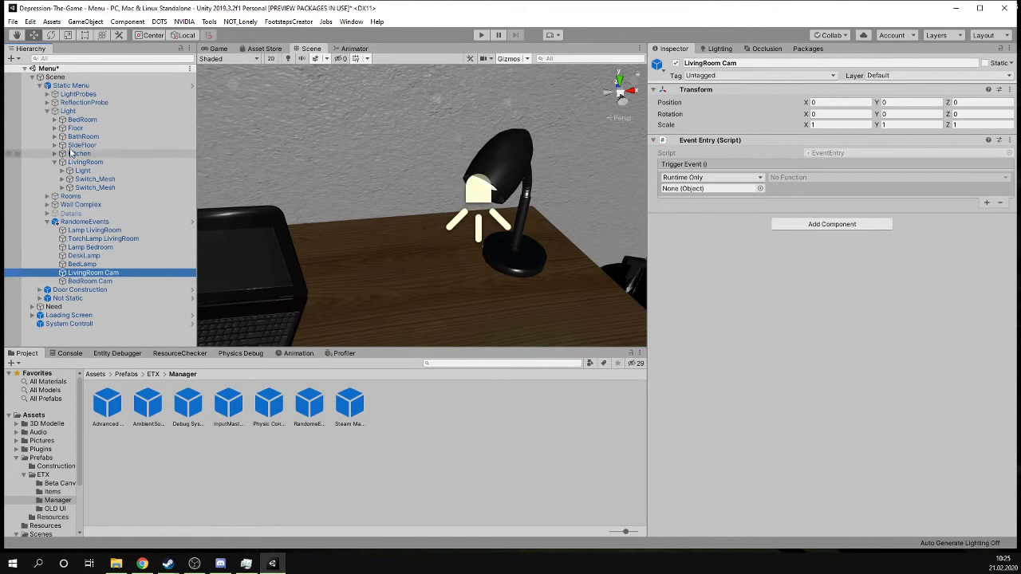
{"action": "left_click", "coordinate": [32, 307]}
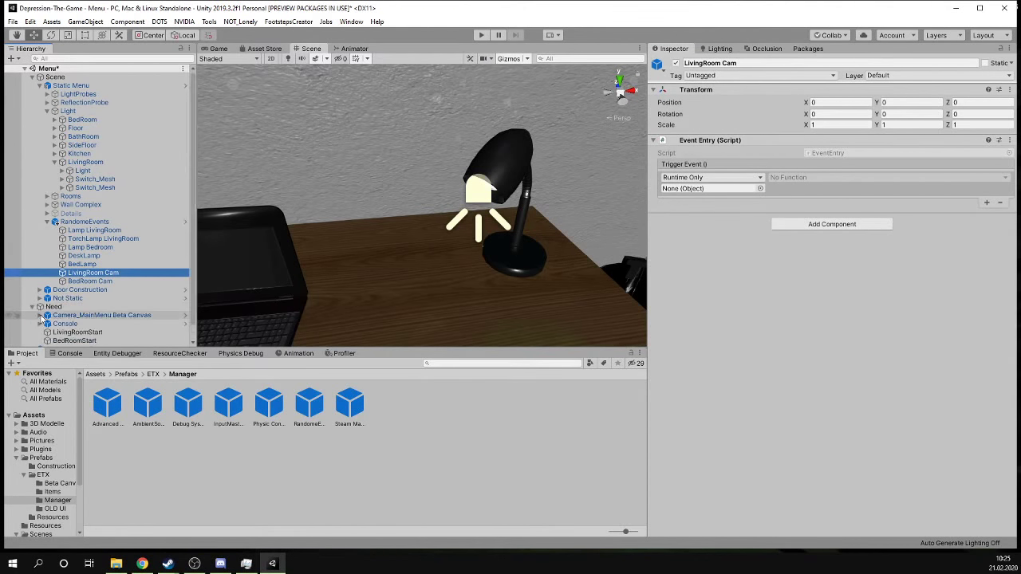
{"action": "left_click_drag", "start_coordinate": [682, 197], "coordinate": [685, 190]}
{"action": "left_click", "coordinate": [794, 177]}
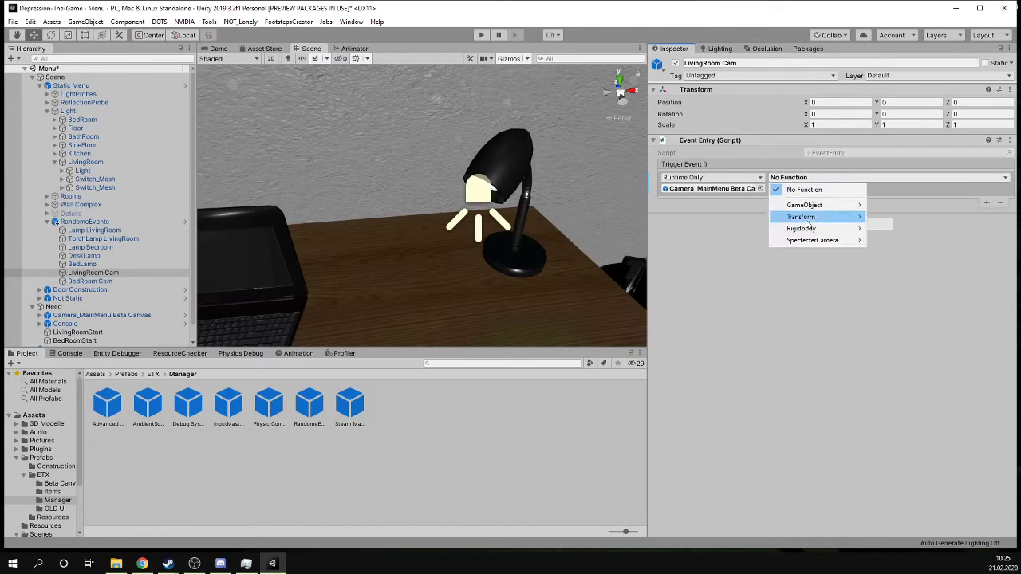
{"action": "mouse_move", "coordinate": [815, 241]}
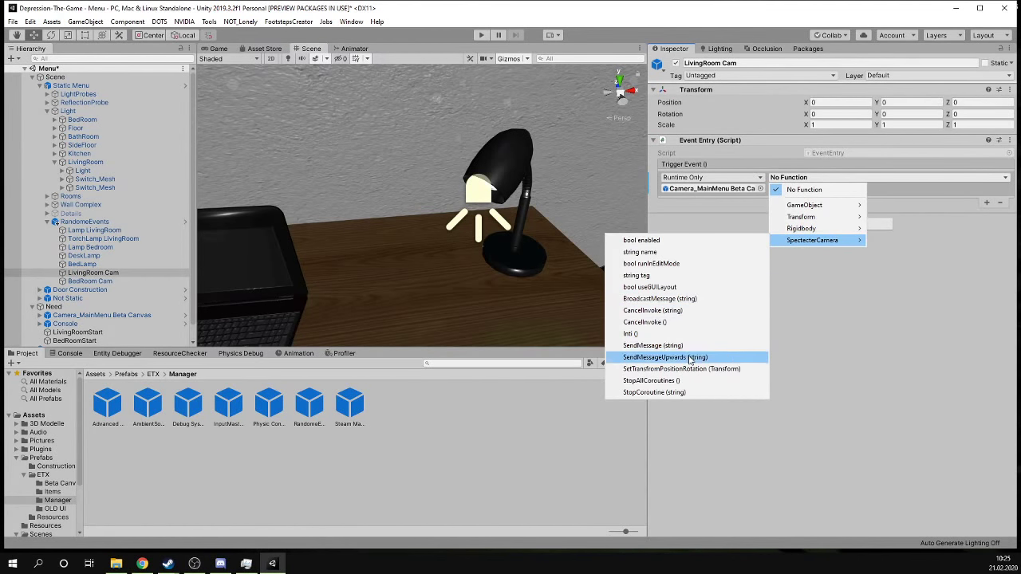
{"action": "left_click", "coordinate": [690, 370]}
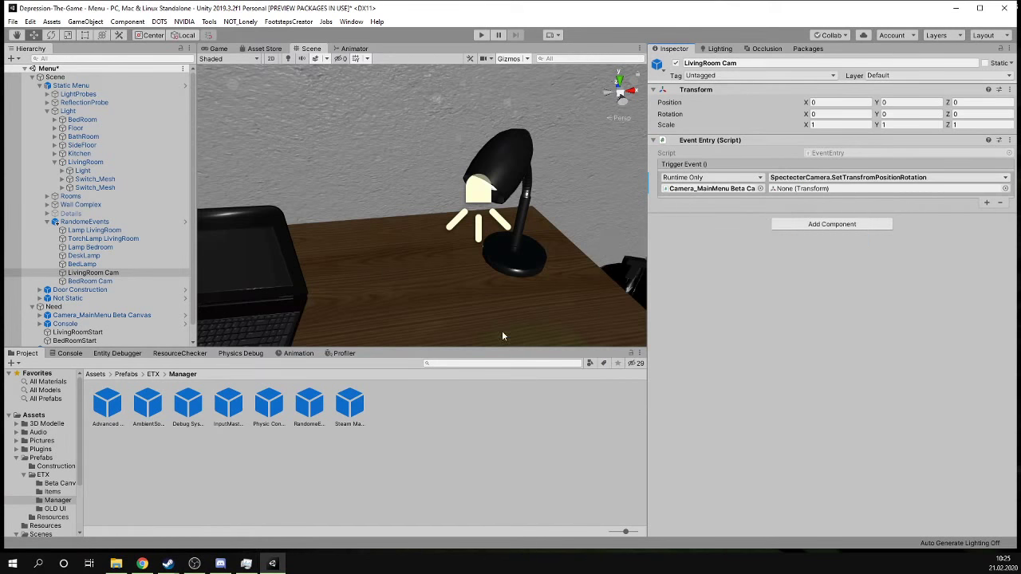
{"action": "scroll", "coordinate": [104, 277], "scroll_direction": "down", "scroll_amount": 1}
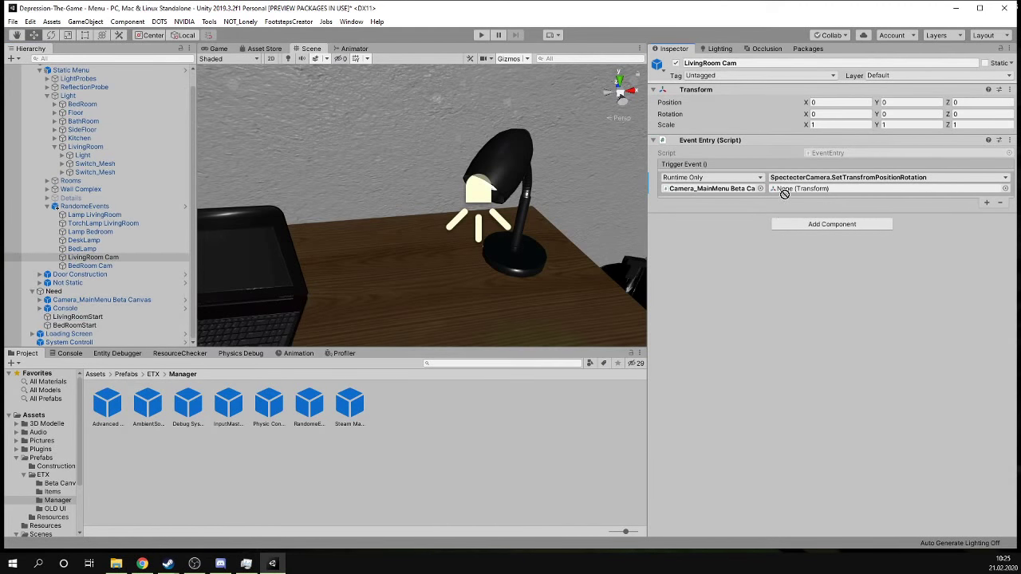
Give BedRoom Cam's event the same SetTransfromPositionRotation call, targeting BedRoomStart.
{"action": "left_click", "coordinate": [82, 267]}
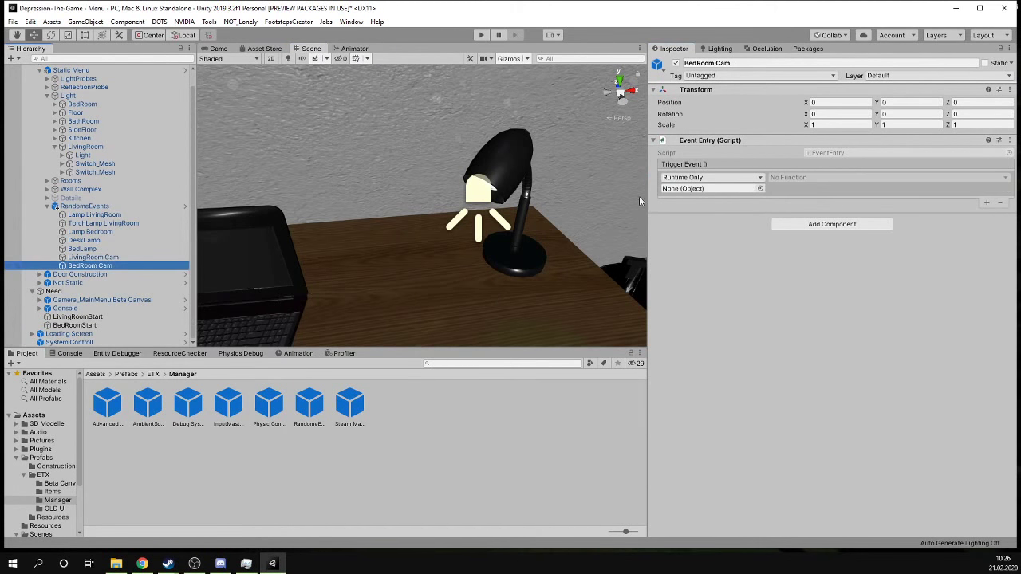
{"action": "mouse_move", "coordinate": [101, 300]}
{"action": "left_mouse_down"}
{"action": "mouse_move", "coordinate": [720, 211]}
{"action": "mouse_move", "coordinate": [721, 189]}
{"action": "left_mouse_up"}
{"action": "left_click", "coordinate": [798, 177]}
{"action": "mouse_move", "coordinate": [812, 240]}
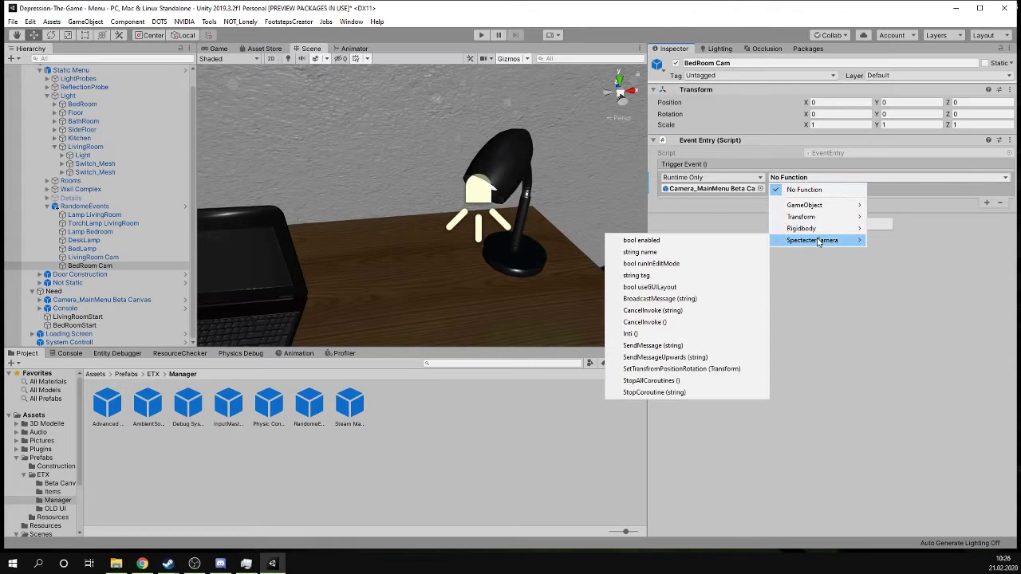
{"action": "left_click", "coordinate": [682, 369]}
{"action": "left_click_drag", "start_coordinate": [74, 329], "coordinate": [792, 197]}
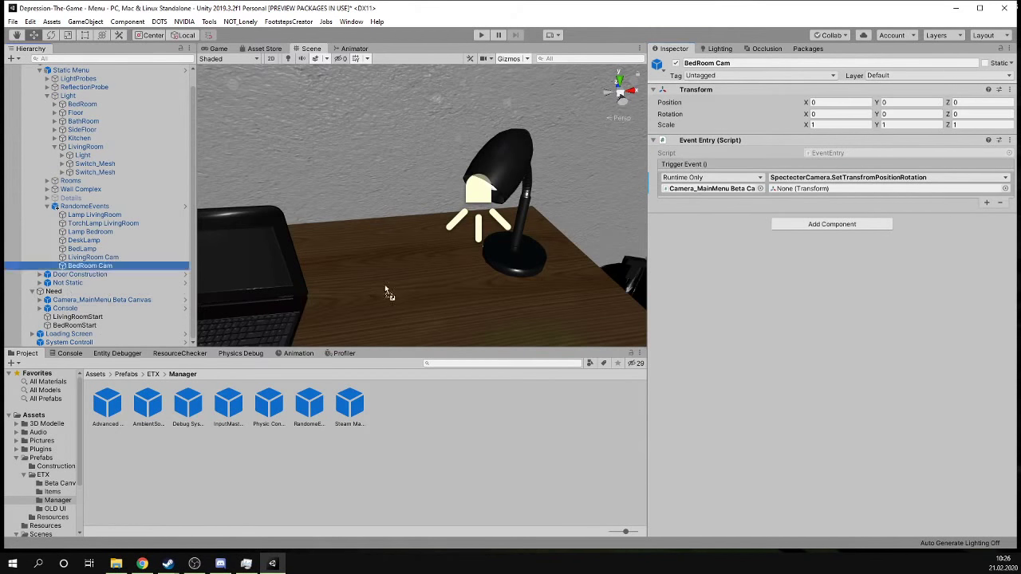
{"action": "scroll", "coordinate": [88, 120], "scroll_direction": "up", "scroll_amount": 1}
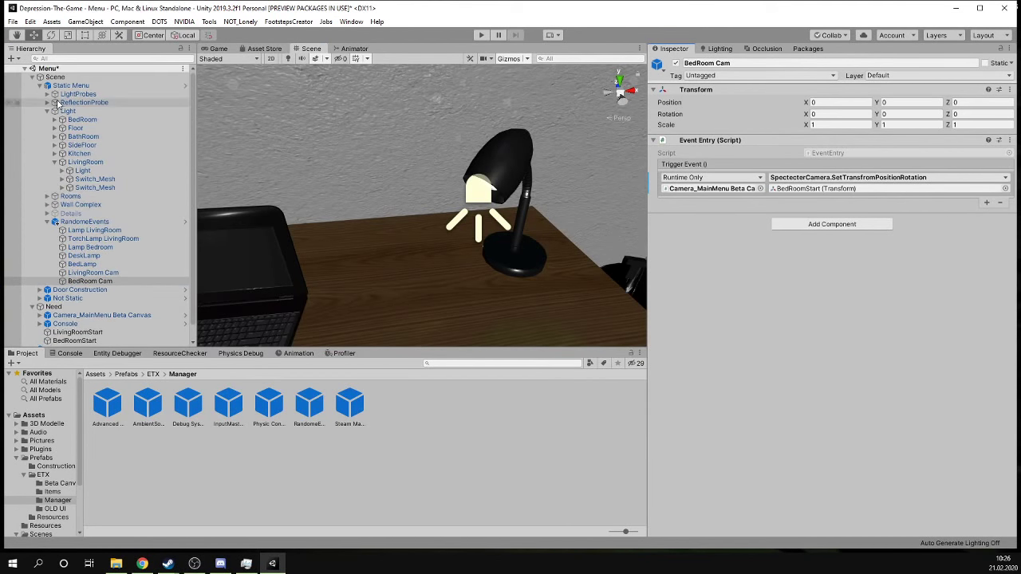
Review and apply Static Menu's prefab overrides, then save the scene.
{"action": "left_click", "coordinate": [39, 85]}
{"action": "left_click", "coordinate": [71, 86]}
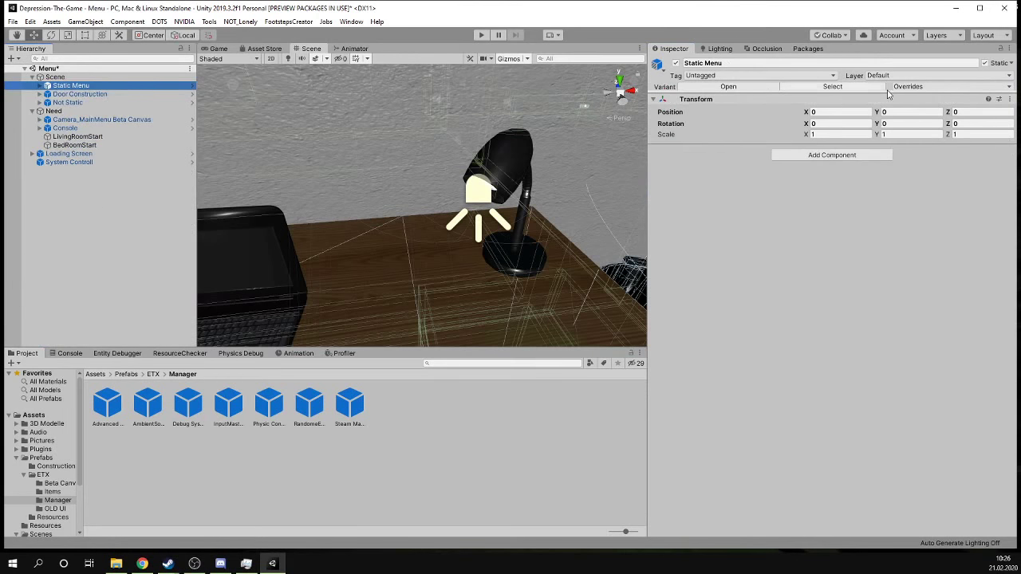
{"action": "left_click", "coordinate": [894, 86]}
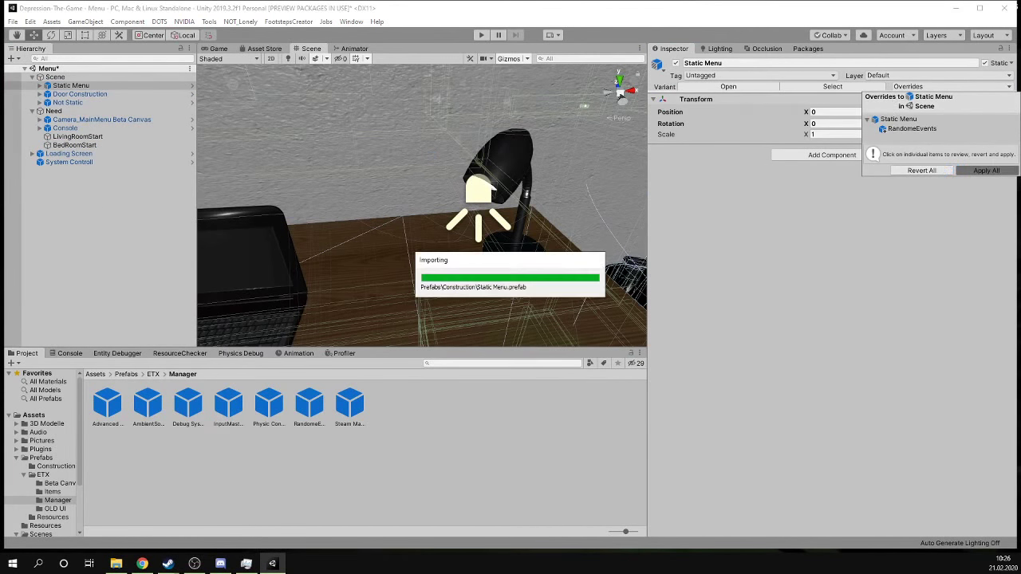
{"action": "left_click", "coordinate": [11, 23]}
{"action": "left_click", "coordinate": [31, 57]}
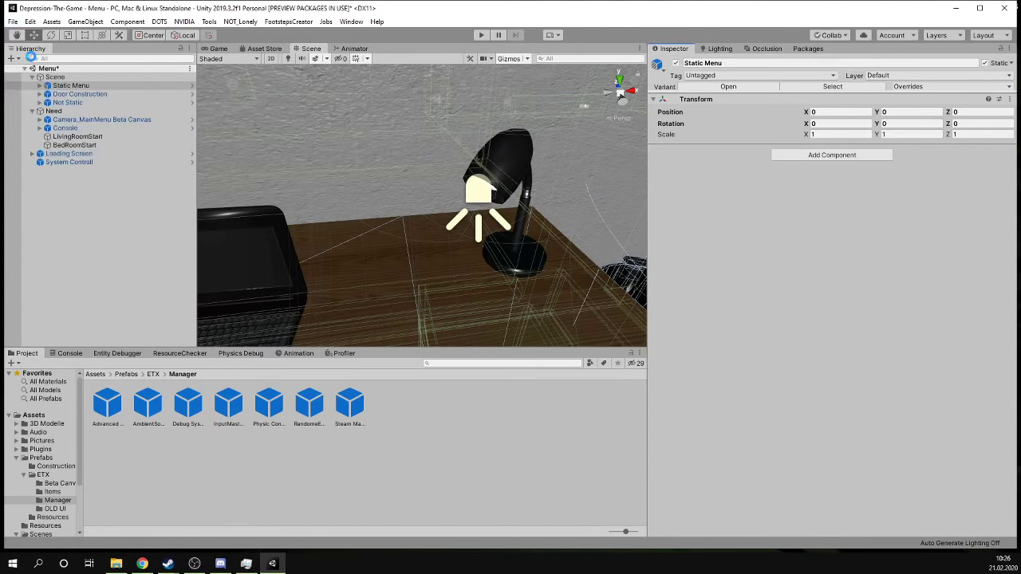
{"action": "left_click", "coordinate": [31, 77]}
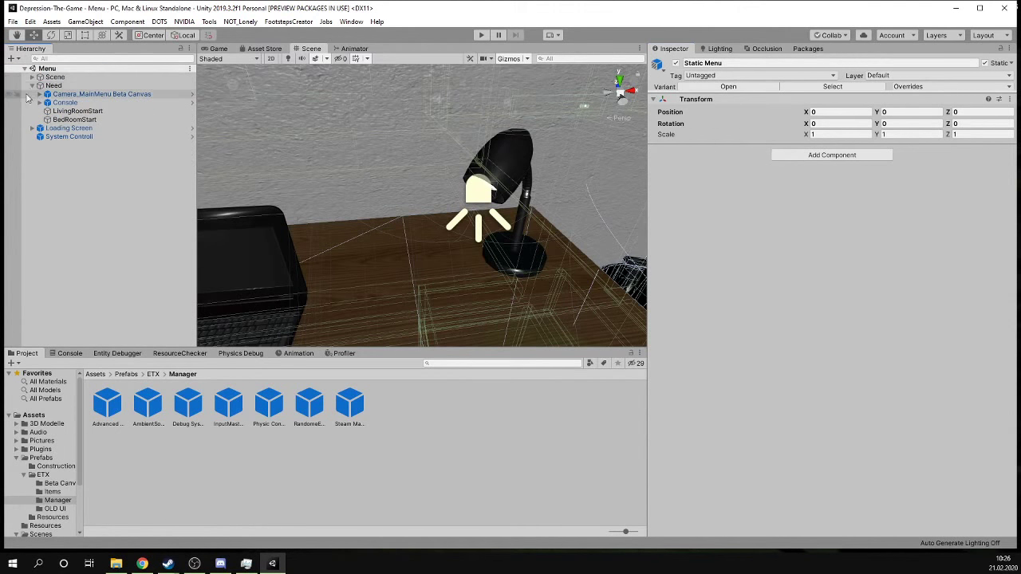
{"action": "left_click", "coordinate": [32, 85]}
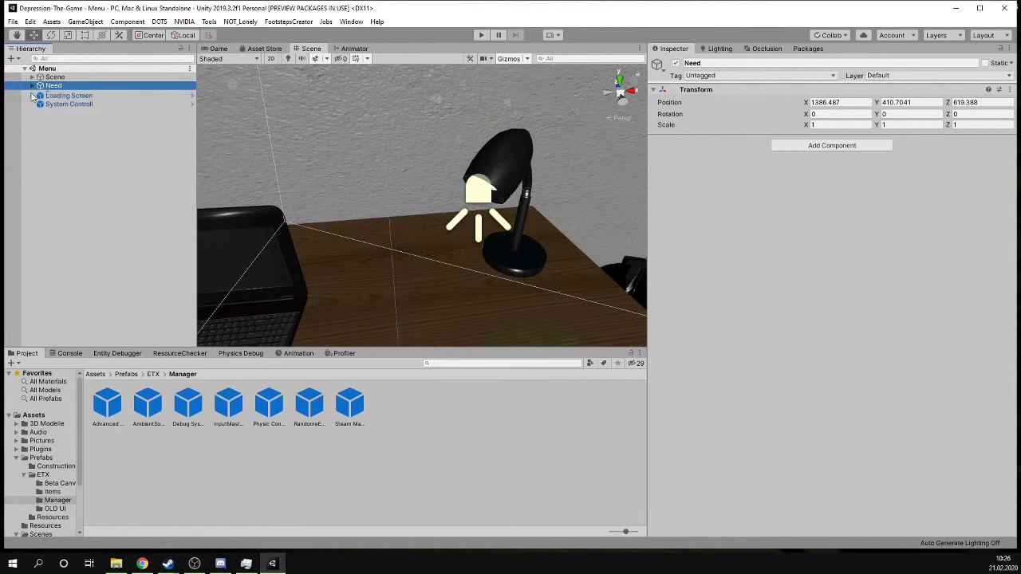
Save the scene again, clear the console's warnings, and check Not Static for overrides.
{"action": "left_click", "coordinate": [11, 22]}
{"action": "left_click", "coordinate": [240, 62]}
{"action": "left_click", "coordinate": [64, 355]}
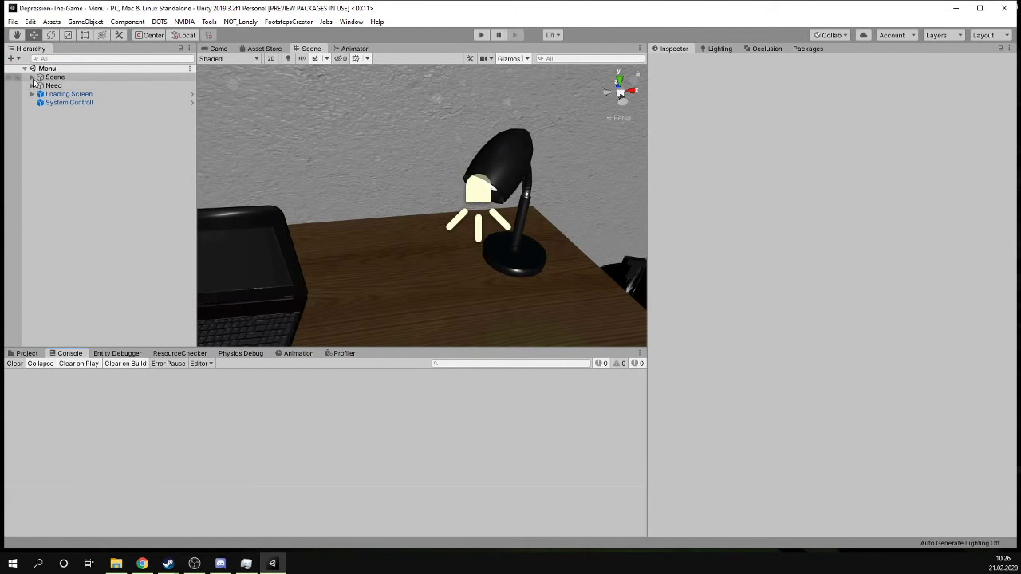
{"action": "left_click", "coordinate": [67, 102]}
{"action": "left_click", "coordinate": [908, 86]}
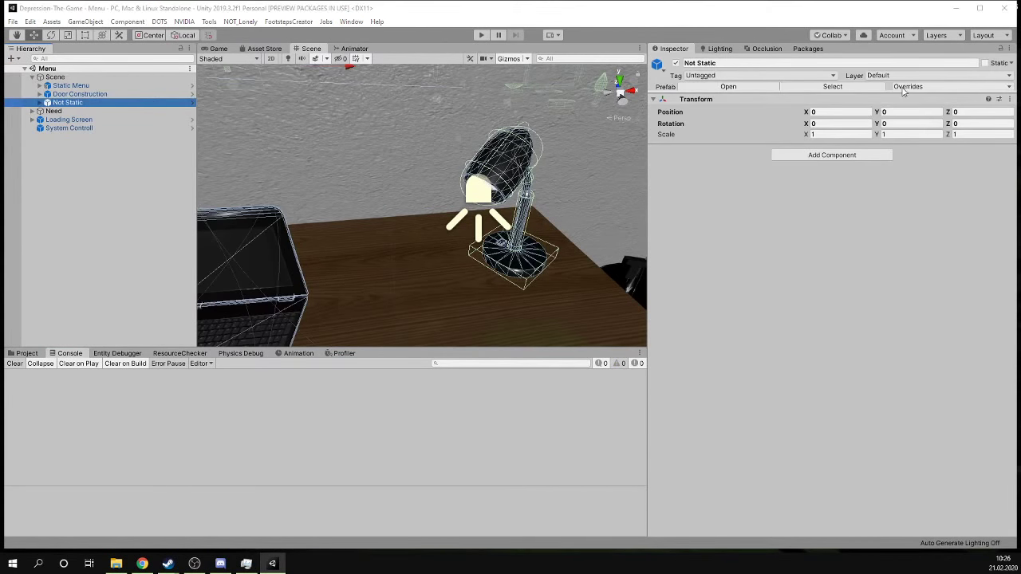
{"action": "left_click", "coordinate": [24, 76]}
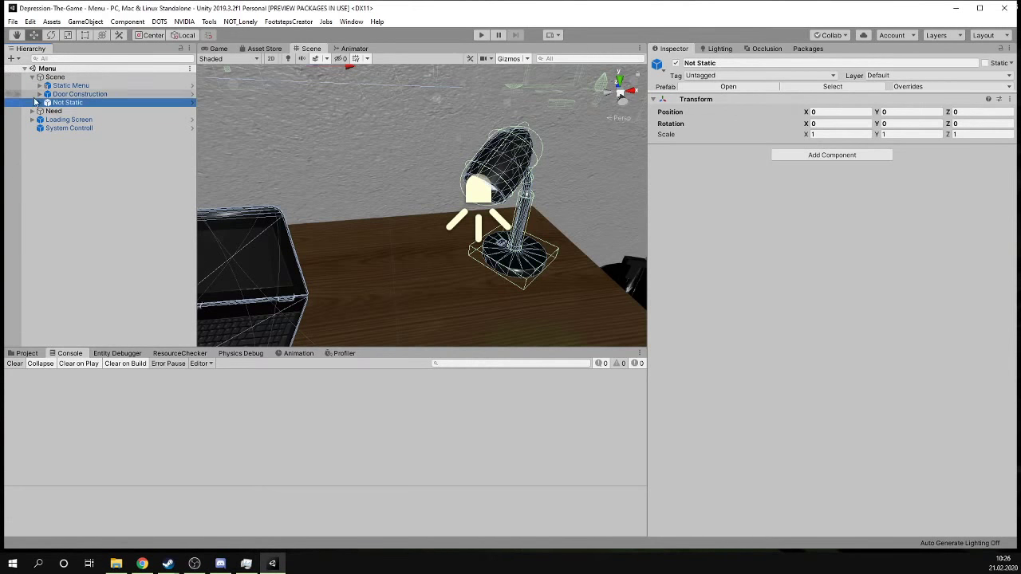
{"action": "left_click", "coordinate": [23, 76]}
{"action": "left_click", "coordinate": [42, 116]}
Generate Lighting to start the Progressive GPU bake, then return to the Scene view.
{"action": "left_click", "coordinate": [705, 49]}
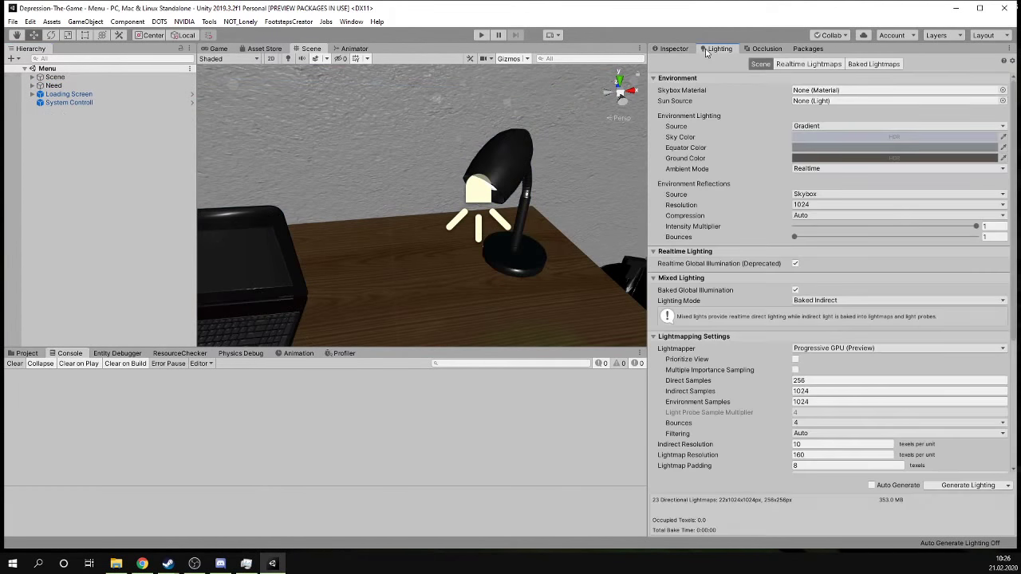
{"action": "left_click", "coordinate": [967, 486]}
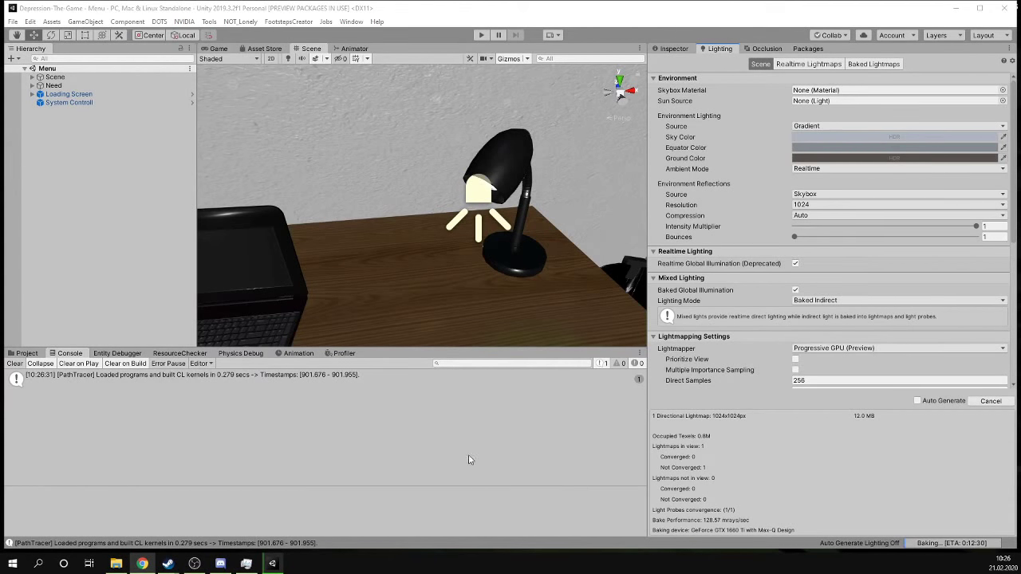
{"action": "left_click", "coordinate": [232, 60]}
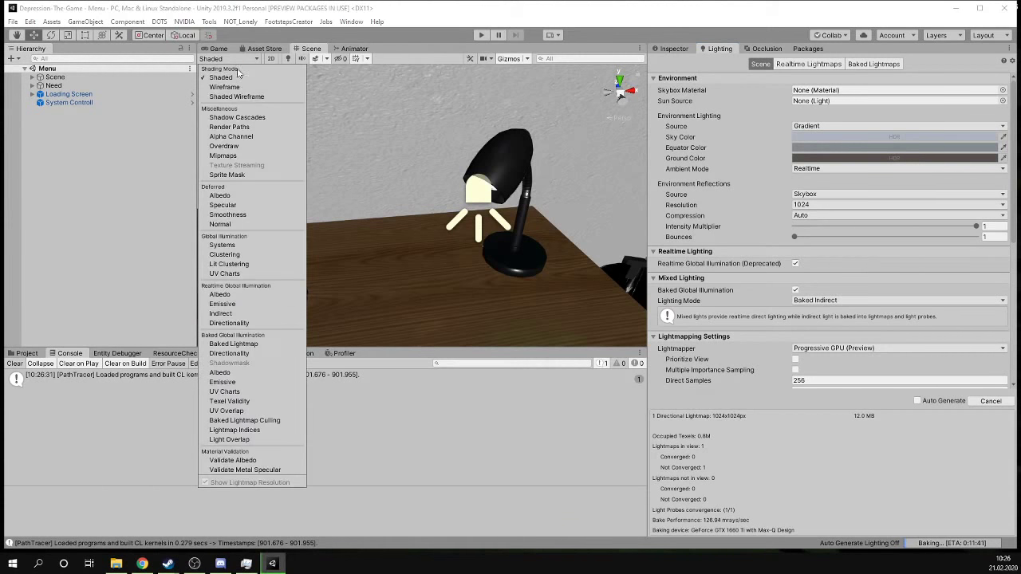
{"action": "left_click", "coordinate": [338, 49]}
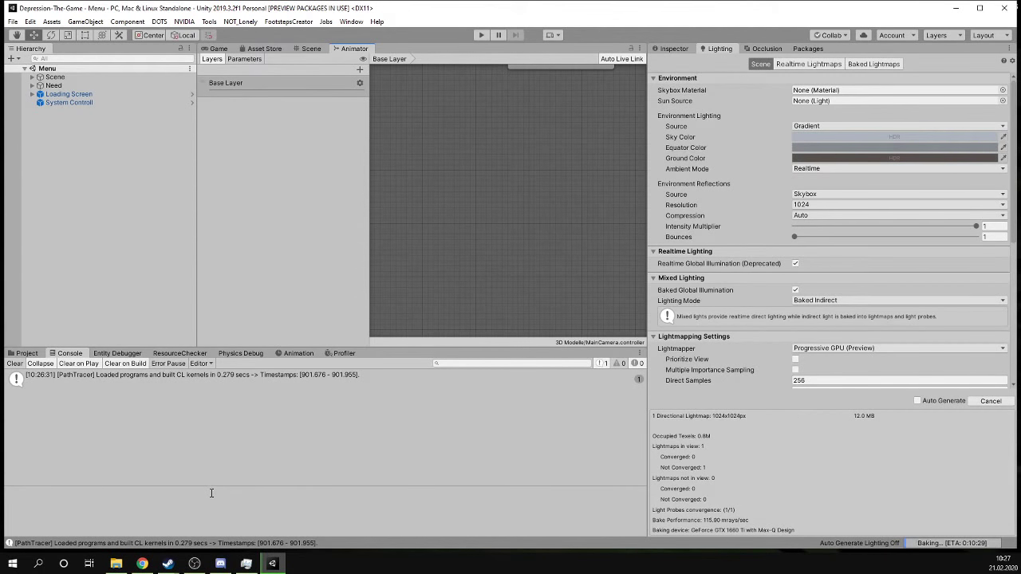
{"action": "left_click", "coordinate": [313, 50]}
{"action": "left_click", "coordinate": [214, 59]}
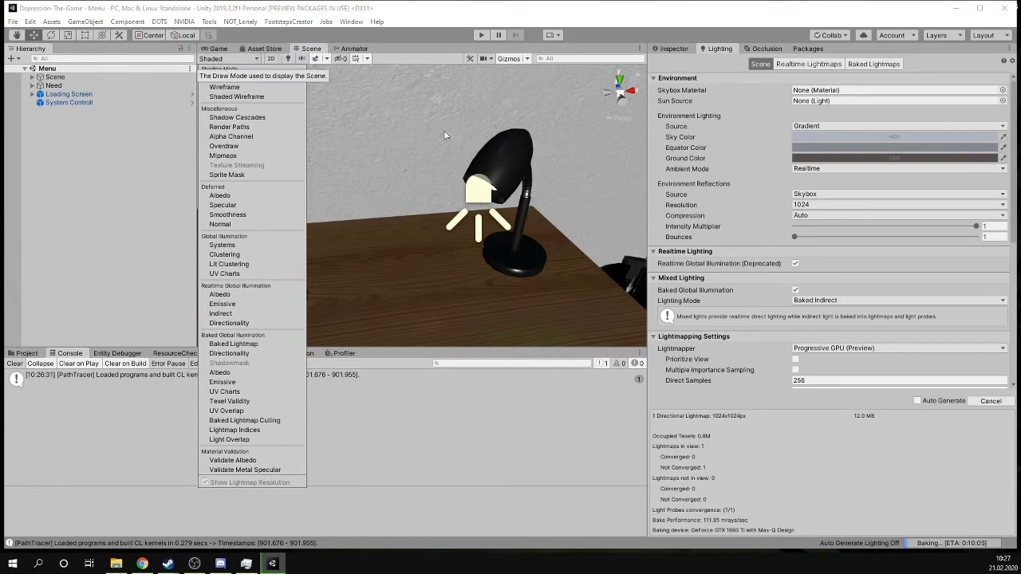
Set the lighting debug view to show all light probes with their cells.
{"action": "scroll", "coordinate": [718, 279], "scroll_direction": "down", "scroll_amount": 10}
{"action": "left_click", "coordinate": [709, 388]}
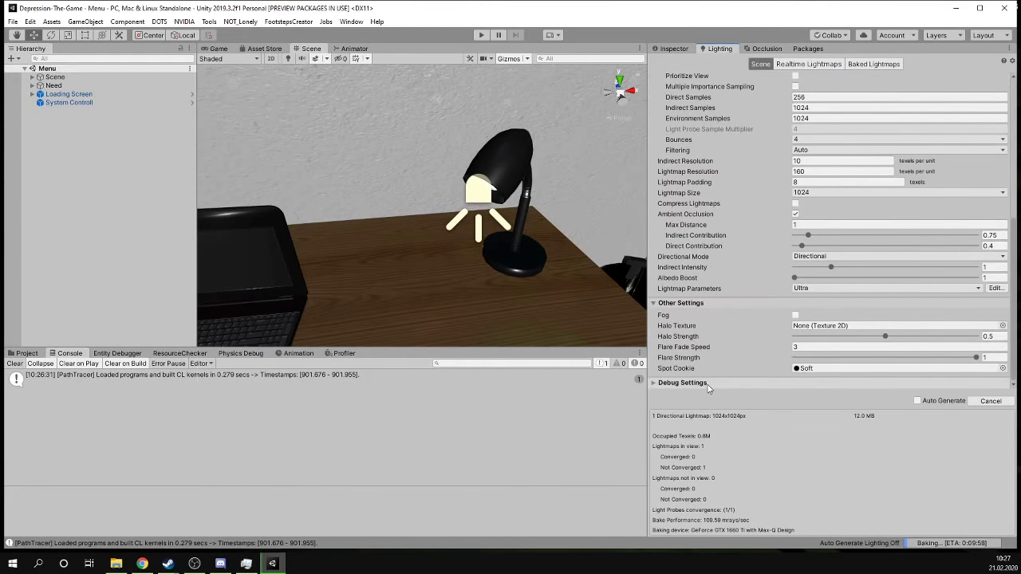
{"action": "left_click", "coordinate": [708, 385]}
{"action": "scroll", "coordinate": [742, 375], "scroll_direction": "down", "scroll_amount": 3}
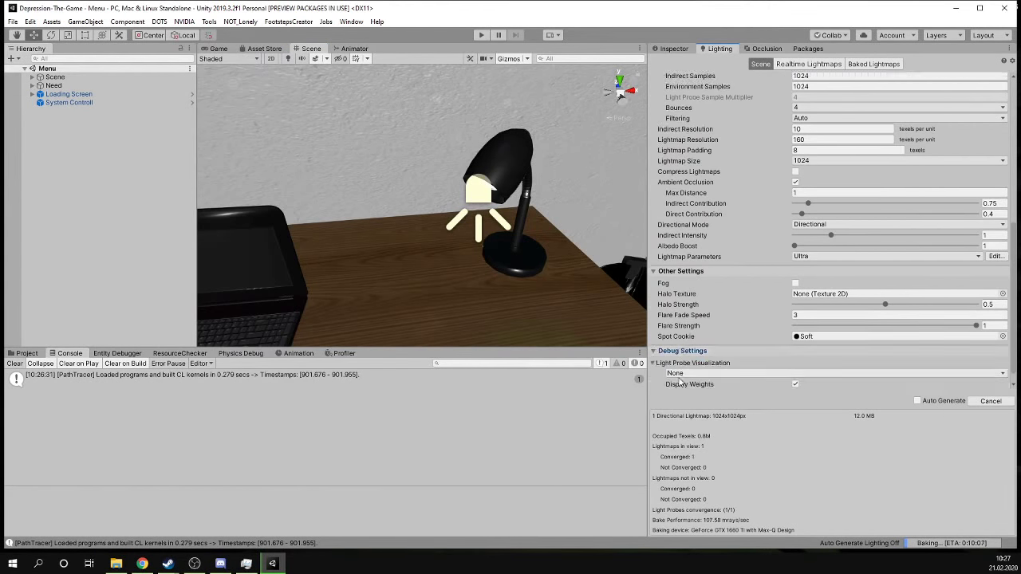
{"action": "left_click", "coordinate": [771, 360]}
{"action": "left_click", "coordinate": [737, 393]}
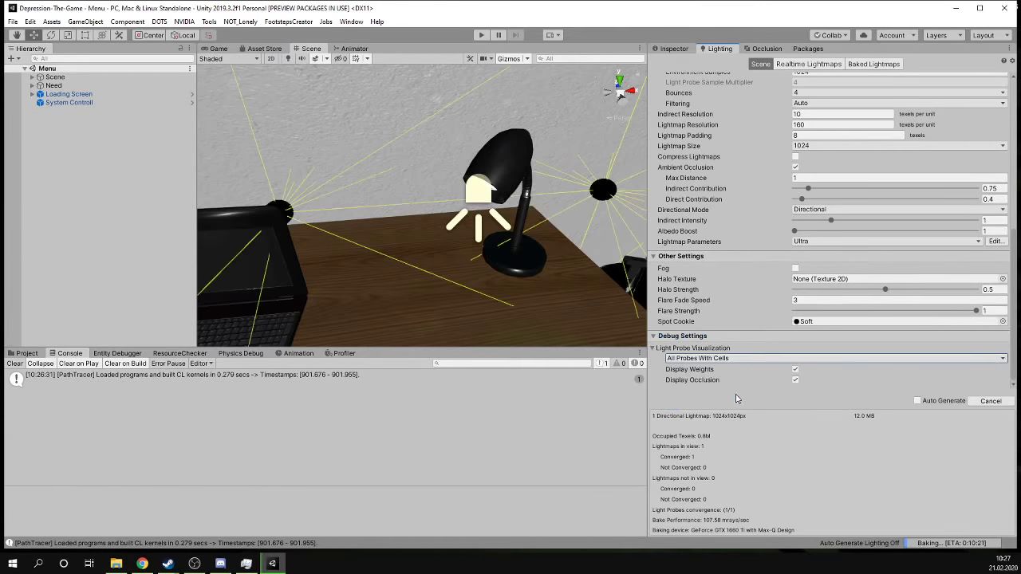
Fly around the dish cabinet's probes, cancel the lighting bake, and select the Scene root.
{"action": "mouse_move", "coordinate": [417, 220]}
{"action": "right_mouse_down"}
{"action": "mouse_move", "coordinate": [505, 150]}
{"action": "mouse_move", "coordinate": [392, 191]}
{"action": "mouse_move", "coordinate": [369, 278]}
{"action": "mouse_move", "coordinate": [215, 142]}
{"action": "mouse_move", "coordinate": [218, 150]}
{"action": "right_mouse_up"}
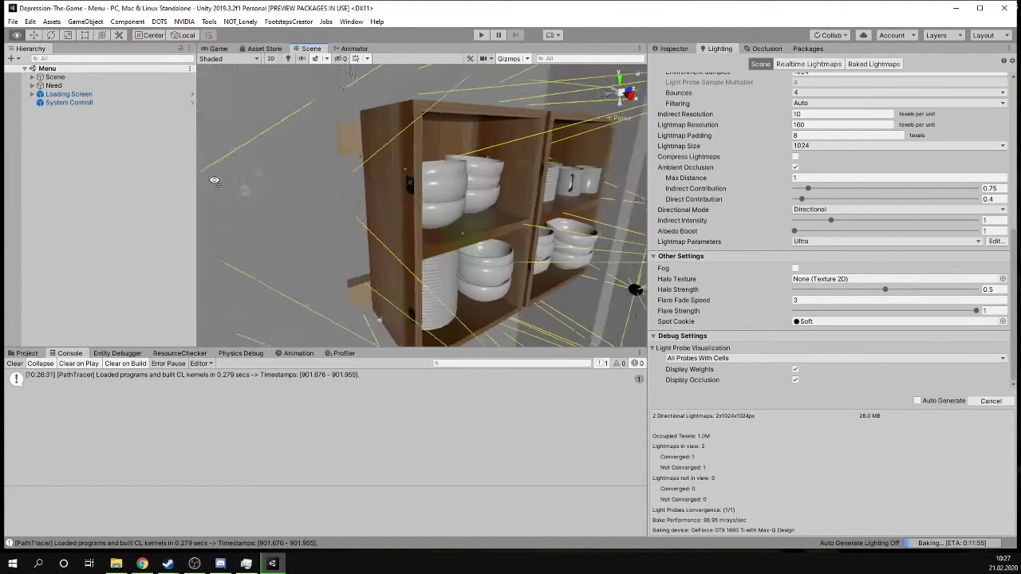
{"action": "mouse_move", "coordinate": [217, 150]}
{"action": "right_mouse_down"}
{"action": "mouse_move", "coordinate": [196, 203]}
{"action": "mouse_move", "coordinate": [245, 204]}
{"action": "mouse_move", "coordinate": [345, 245]}
{"action": "mouse_move", "coordinate": [393, 225]}
{"action": "mouse_move", "coordinate": [390, 216]}
{"action": "right_mouse_up"}
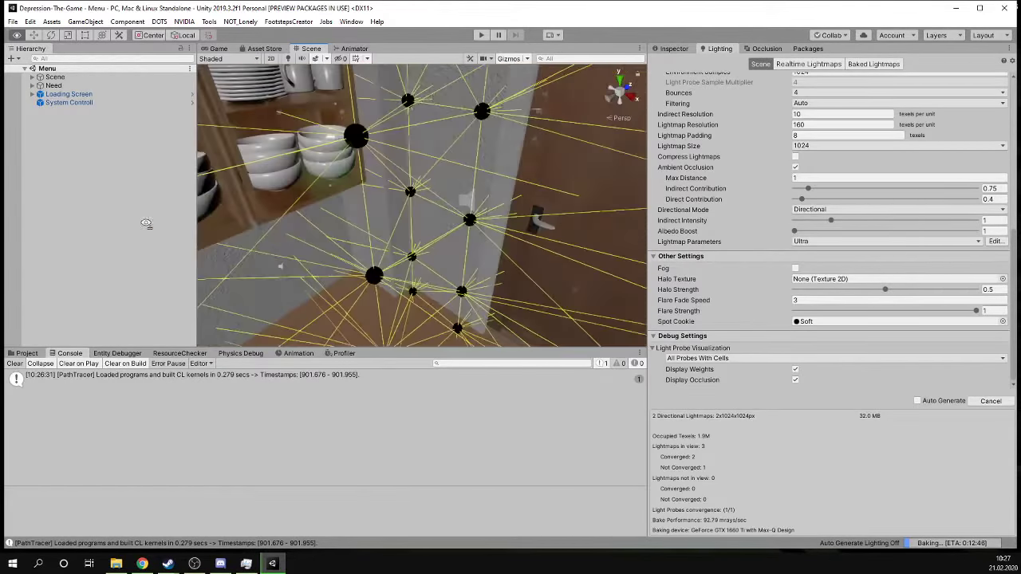
{"action": "mouse_move", "coordinate": [389, 216]}
{"action": "right_mouse_down"}
{"action": "mouse_move", "coordinate": [186, 187]}
{"action": "mouse_move", "coordinate": [617, 156]}
{"action": "mouse_move", "coordinate": [800, 171]}
{"action": "mouse_move", "coordinate": [667, 193]}
{"action": "right_mouse_up"}
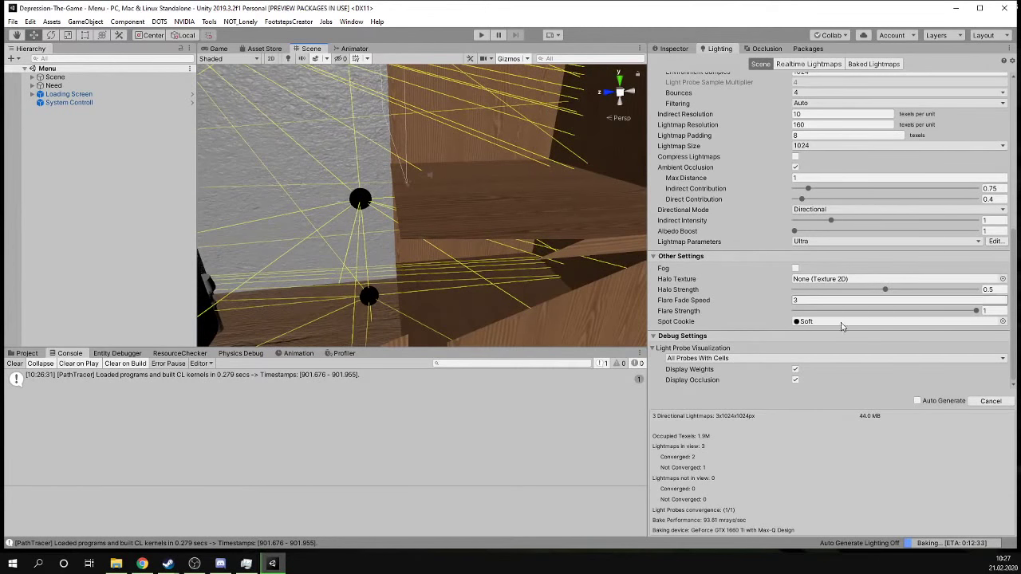
{"action": "left_click", "coordinate": [987, 401]}
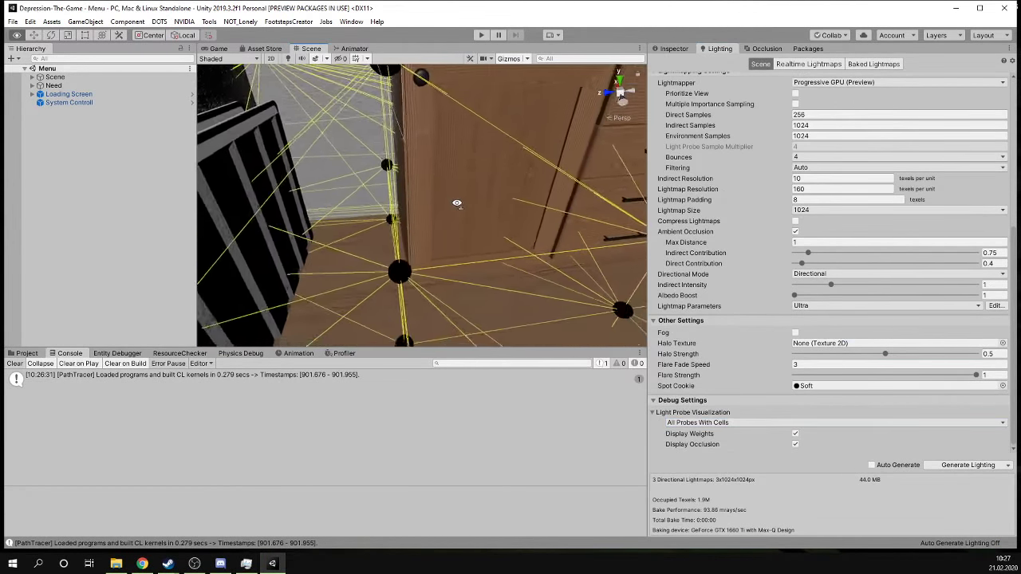
{"action": "mouse_move", "coordinate": [483, 162]}
{"action": "right_mouse_down"}
{"action": "mouse_move", "coordinate": [407, 137]}
{"action": "mouse_move", "coordinate": [453, 231]}
{"action": "right_mouse_up"}
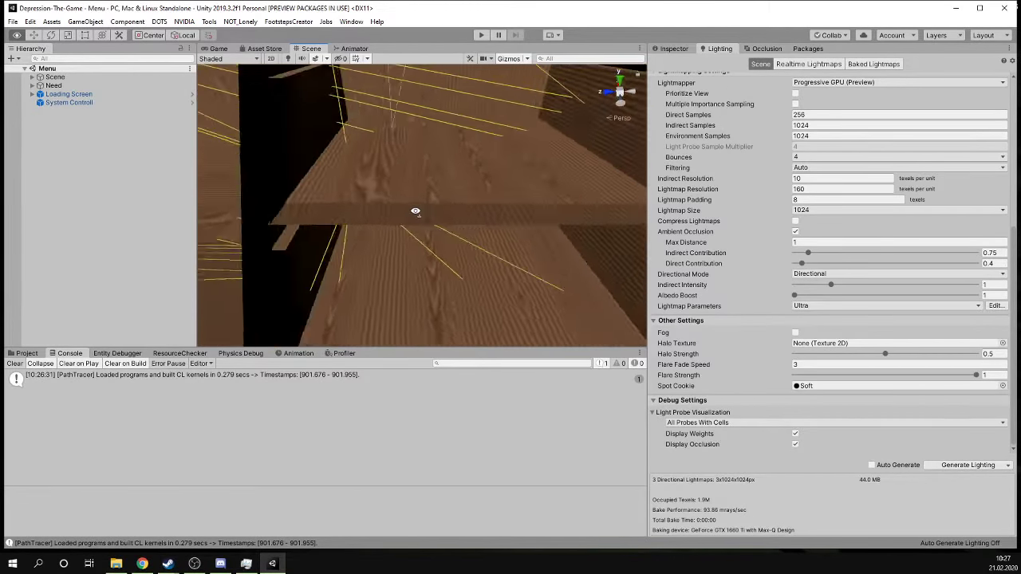
{"action": "right_click_drag", "start_coordinate": [452, 231], "coordinate": [376, 210]}
{"action": "left_click", "coordinate": [39, 78]}
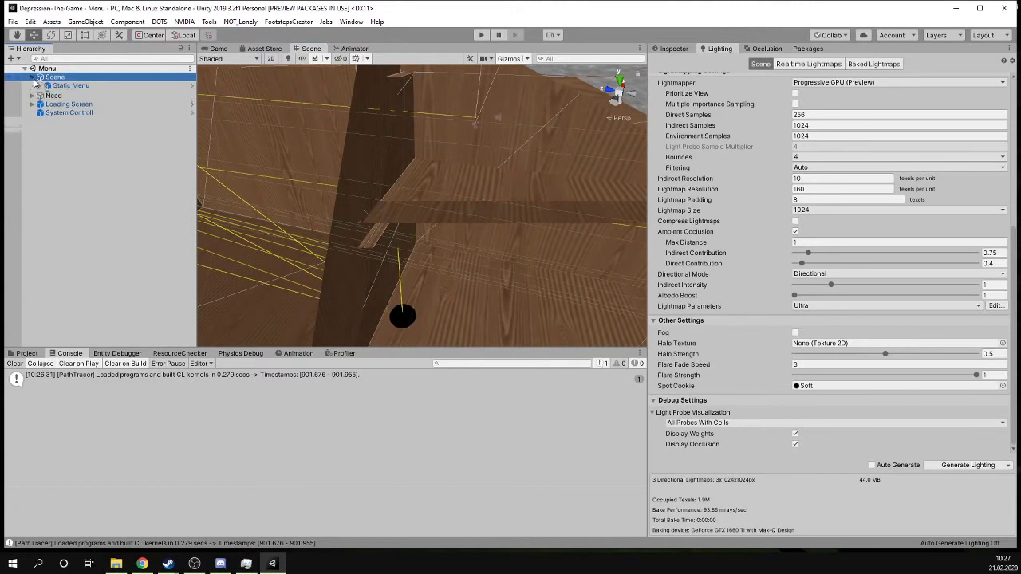
Expand Scene and Static Menu in the Hierarchy and select the LightProbes object.
{"action": "left_click", "coordinate": [39, 85]}
{"action": "left_click", "coordinate": [67, 87]}
{"action": "left_click", "coordinate": [44, 86]}
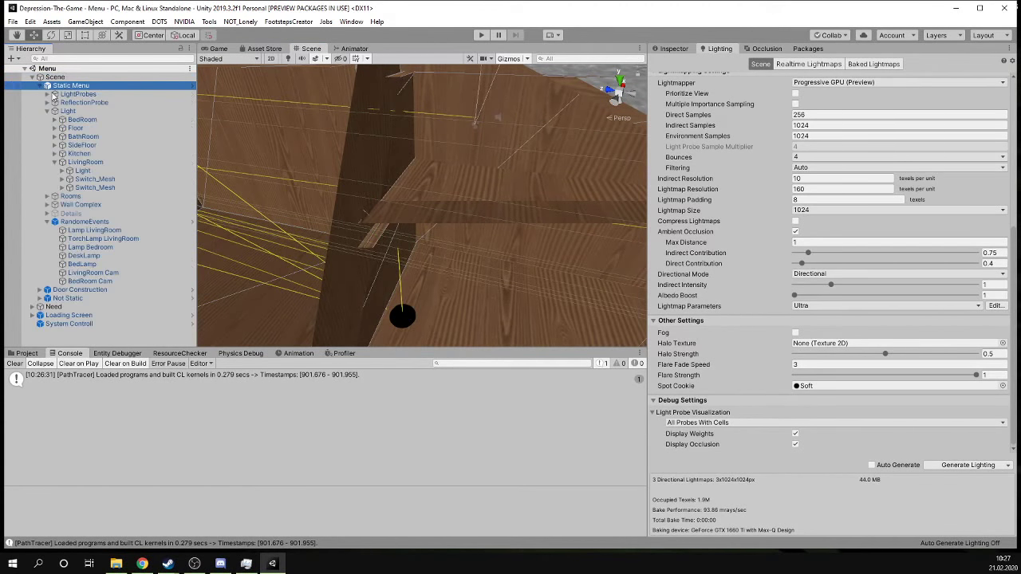
{"action": "left_click", "coordinate": [47, 111]}
{"action": "left_click", "coordinate": [76, 95]}
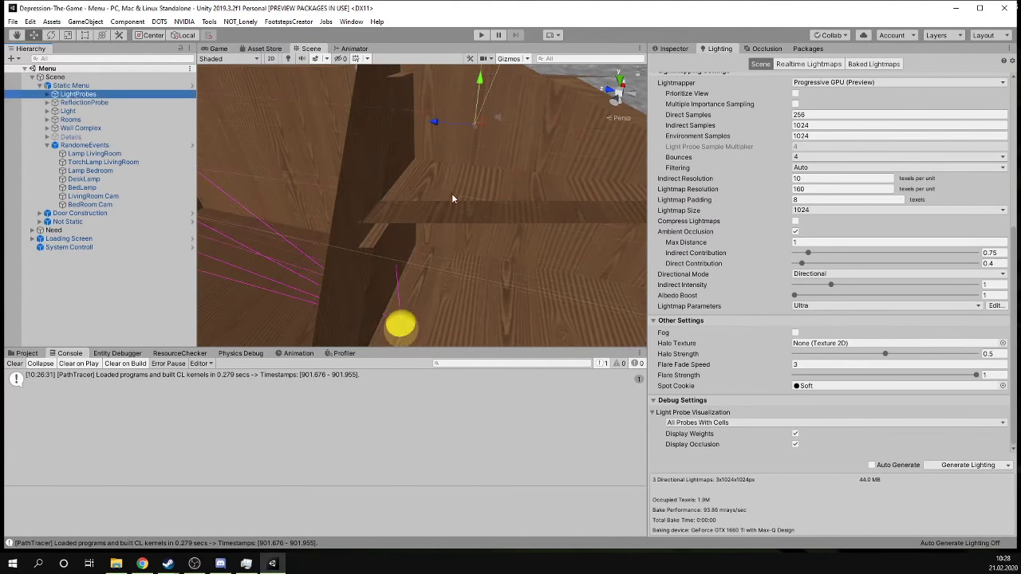
{"action": "mouse_move", "coordinate": [452, 199]}
{"action": "right_mouse_down"}
{"action": "mouse_move", "coordinate": [431, 243]}
{"action": "mouse_move", "coordinate": [449, 200]}
{"action": "right_mouse_up"}
{"action": "left_click", "coordinate": [428, 248]}
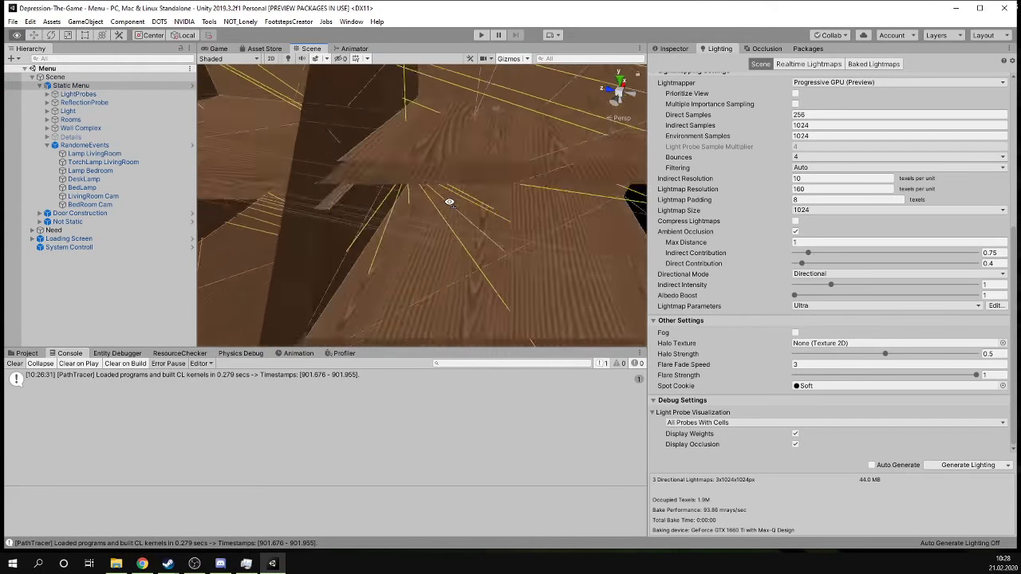
{"action": "left_click", "coordinate": [88, 94]}
Turn on Edit Light Probes, frame the probe group, and snap to the right orthographic view.
{"action": "left_click", "coordinate": [675, 50]}
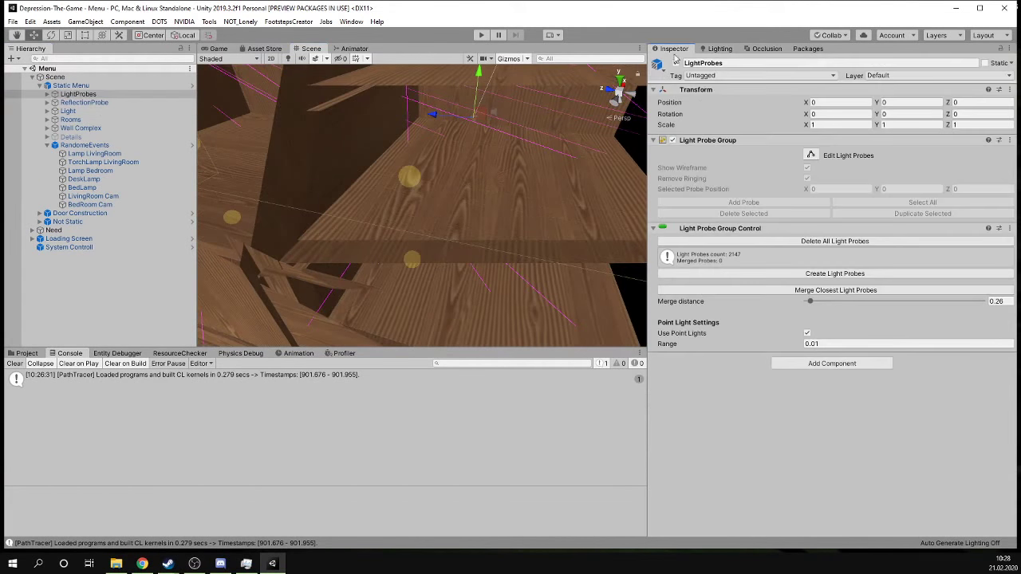
{"action": "left_click", "coordinate": [813, 155]}
{"action": "key", "text": "f"}
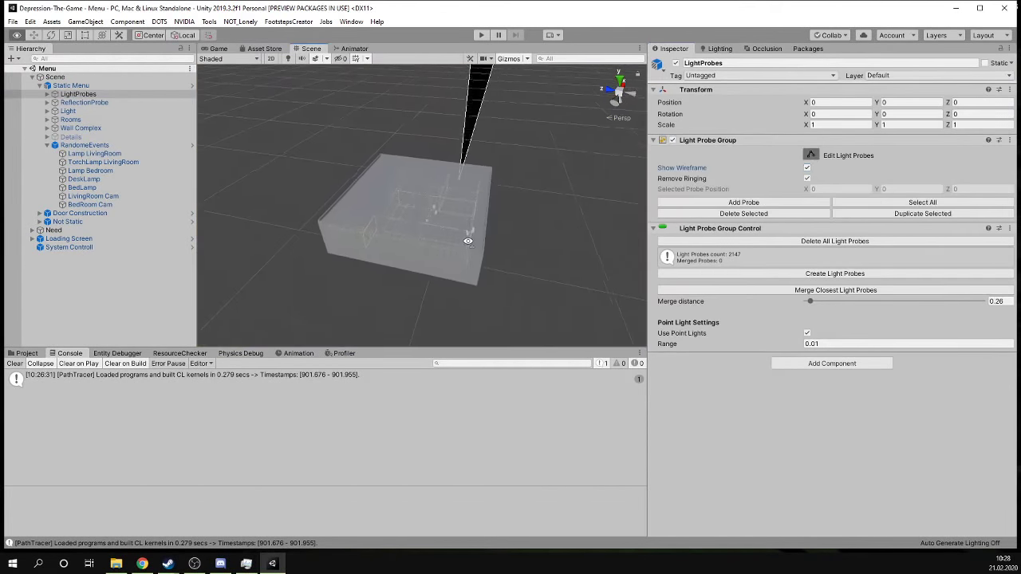
{"action": "mouse_move", "coordinate": [468, 240]}
{"action": "right_mouse_down"}
{"action": "mouse_move", "coordinate": [535, 195]}
{"action": "mouse_move", "coordinate": [493, 136]}
{"action": "mouse_move", "coordinate": [392, 180]}
{"action": "mouse_move", "coordinate": [638, 192]}
{"action": "mouse_move", "coordinate": [721, 184]}
{"action": "right_mouse_up"}
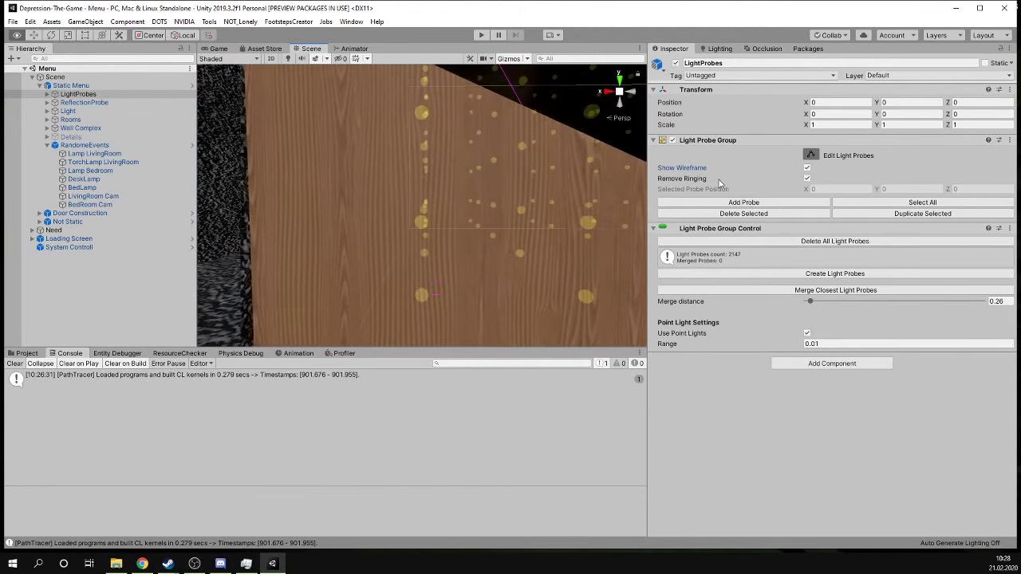
{"action": "right_click_drag", "start_coordinate": [410, 152], "coordinate": [578, 116]}
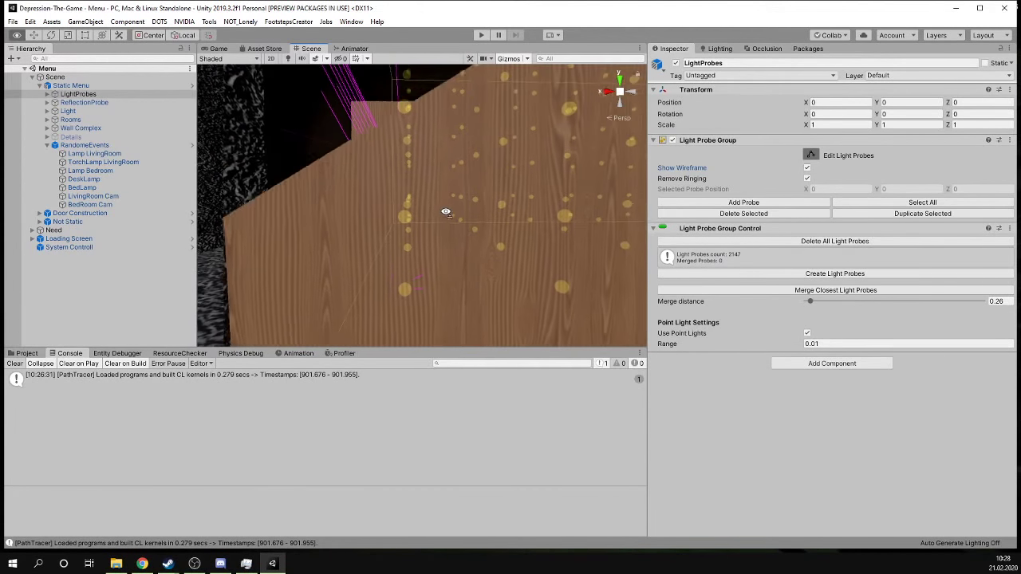
{"action": "left_click", "coordinate": [606, 94]}
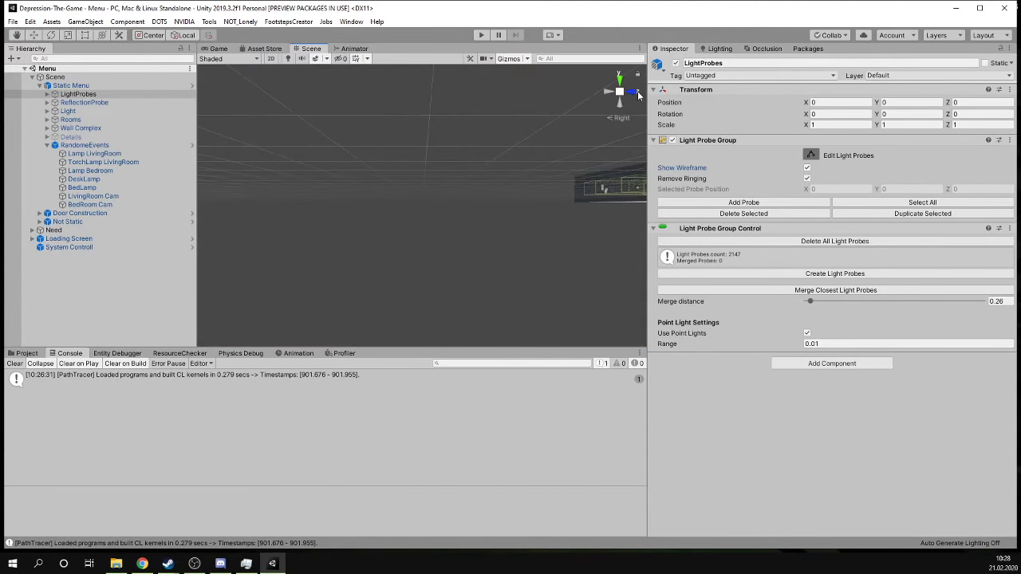
Select the yellow light probe by the kitchen wall and shift it along X.
{"action": "left_click", "coordinate": [636, 94]}
{"action": "right_click_drag", "start_coordinate": [462, 158], "coordinate": [462, 158]}
{"action": "scroll", "coordinate": [462, 157], "scroll_direction": "down", "scroll_amount": 2}
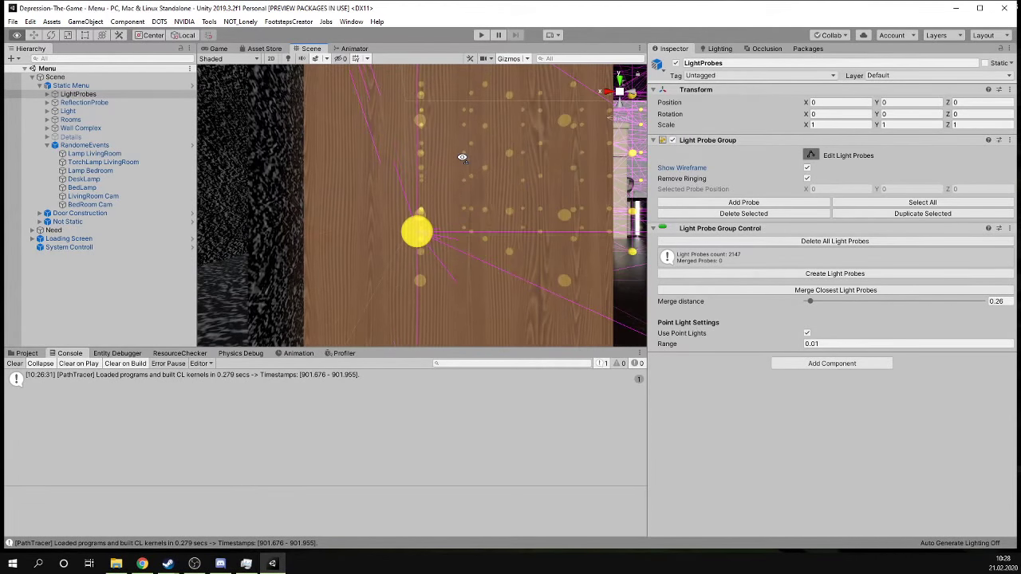
{"action": "left_click_drag", "start_coordinate": [386, 170], "coordinate": [445, 220]}
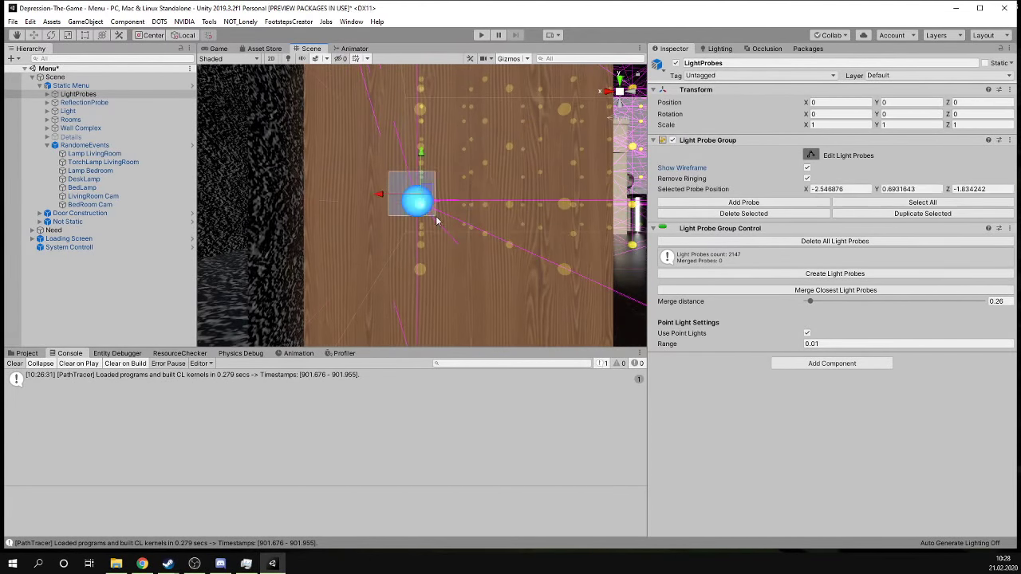
{"action": "left_click_drag", "start_coordinate": [379, 195], "coordinate": [417, 213]}
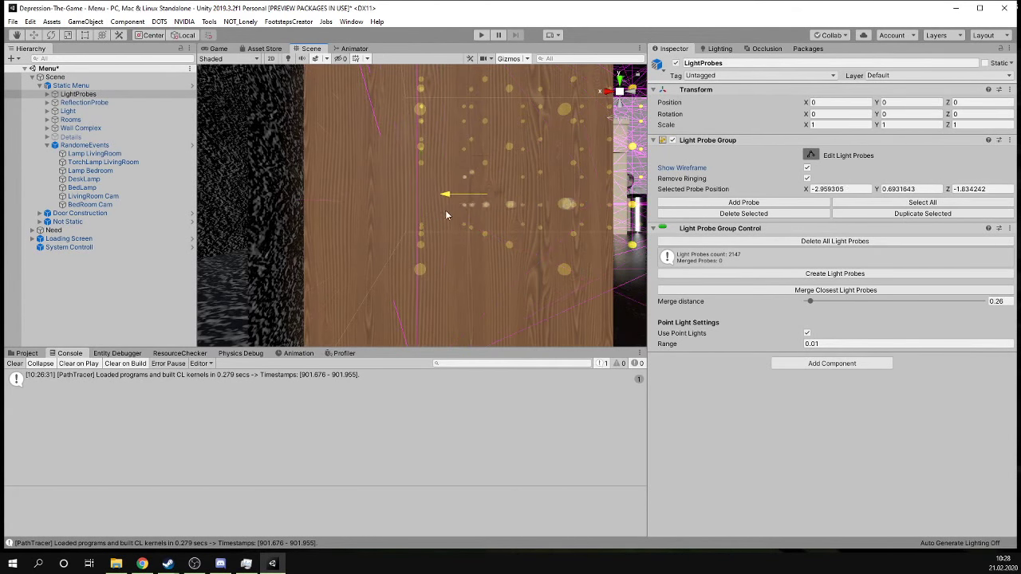
{"action": "right_click_drag", "start_coordinate": [419, 215], "coordinate": [372, 188]}
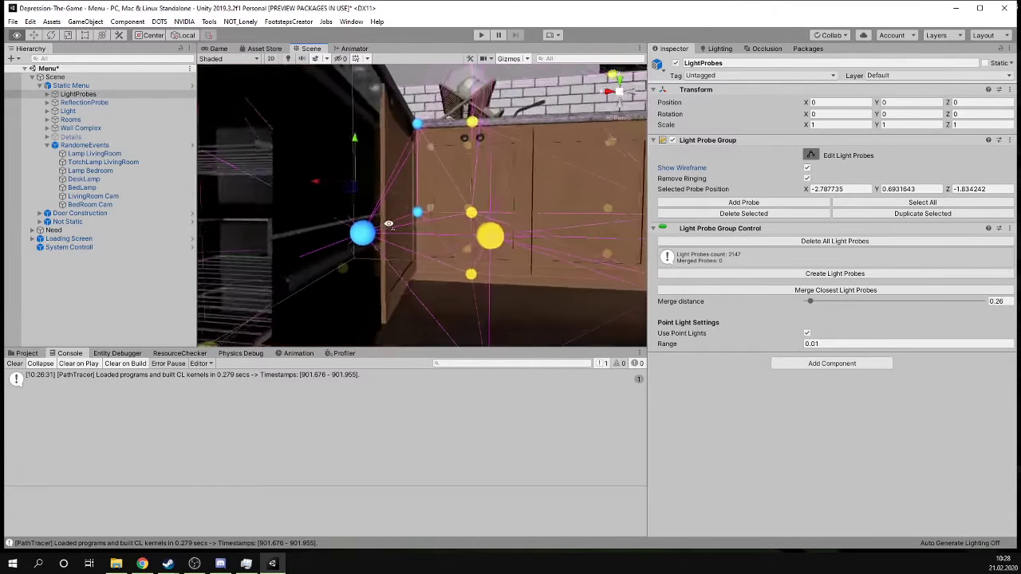
{"action": "left_click_drag", "start_coordinate": [372, 189], "coordinate": [370, 188]}
{"action": "mouse_move", "coordinate": [369, 188]}
{"action": "right_mouse_down"}
{"action": "mouse_move", "coordinate": [240, 261]}
{"action": "mouse_move", "coordinate": [388, 171]}
{"action": "right_mouse_up"}
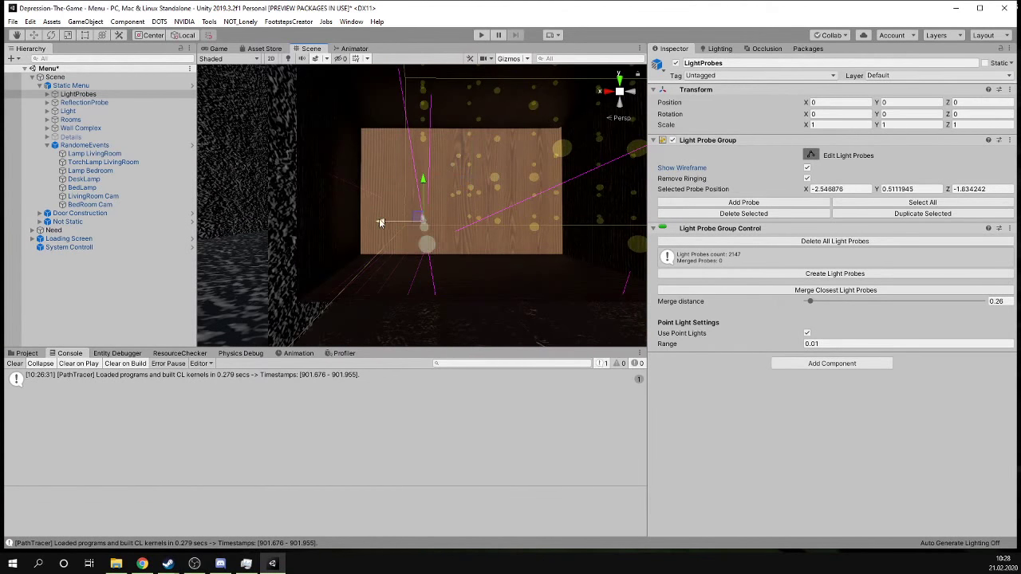
{"action": "key", "text": "f"}
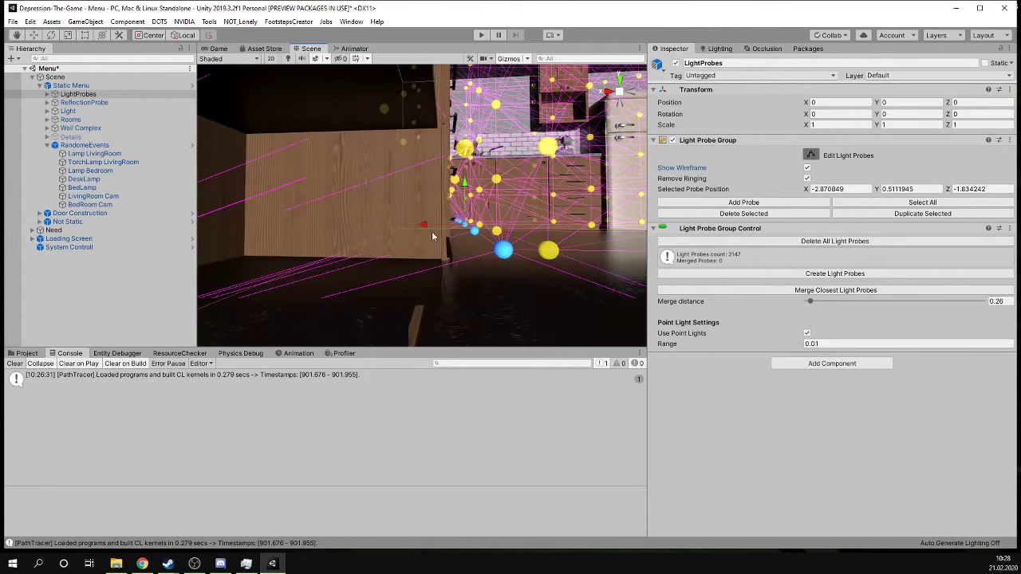
{"action": "left_click_drag", "start_coordinate": [416, 228], "coordinate": [408, 224]}
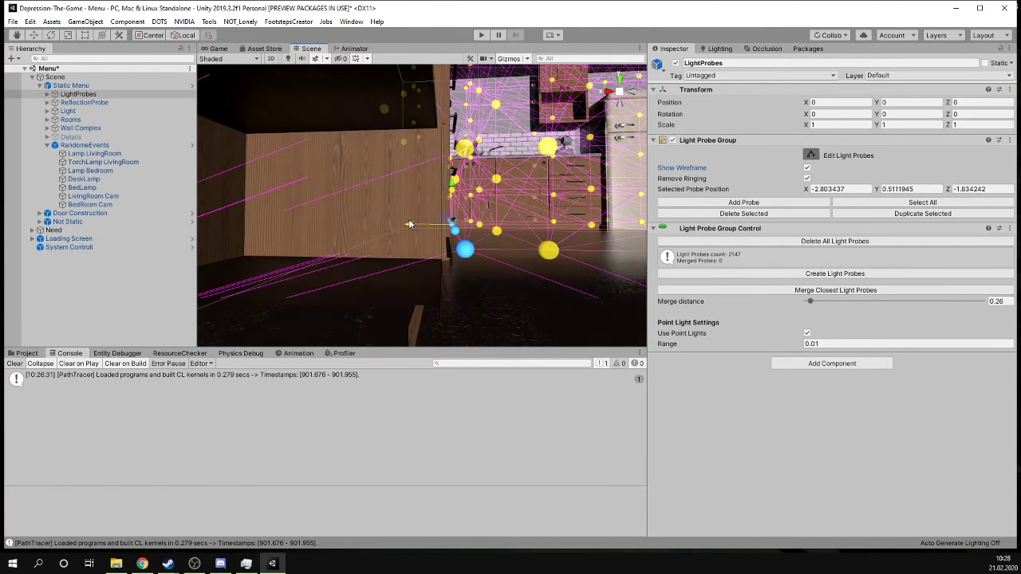
Fly the view over the counter toward the knife block and tiled wall.
{"action": "mouse_move", "coordinate": [409, 224]}
{"action": "right_mouse_down"}
{"action": "mouse_move", "coordinate": [261, 221]}
{"action": "mouse_move", "coordinate": [290, 255]}
{"action": "right_mouse_up"}
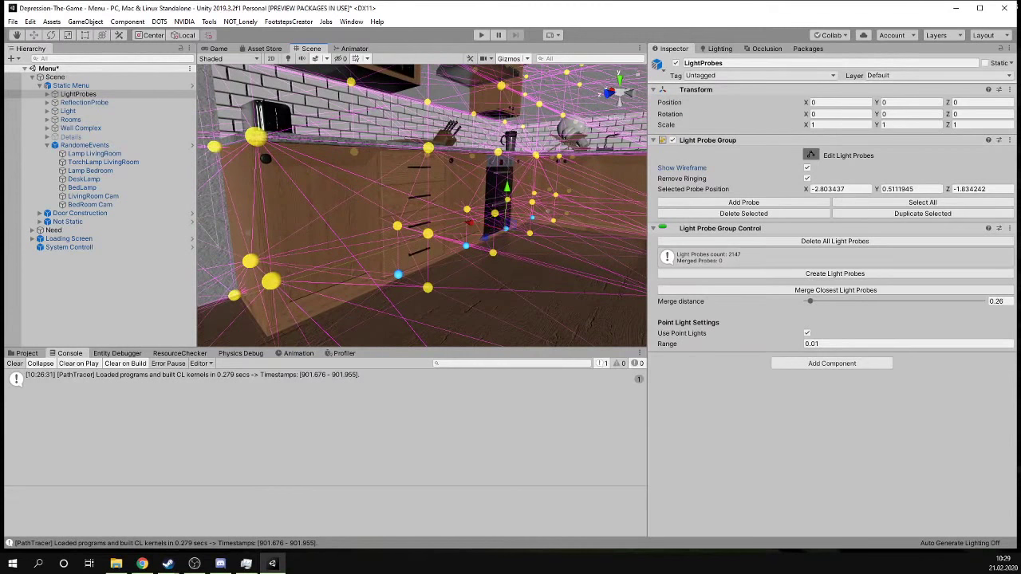
{"action": "key", "text": "alt+Tab"}
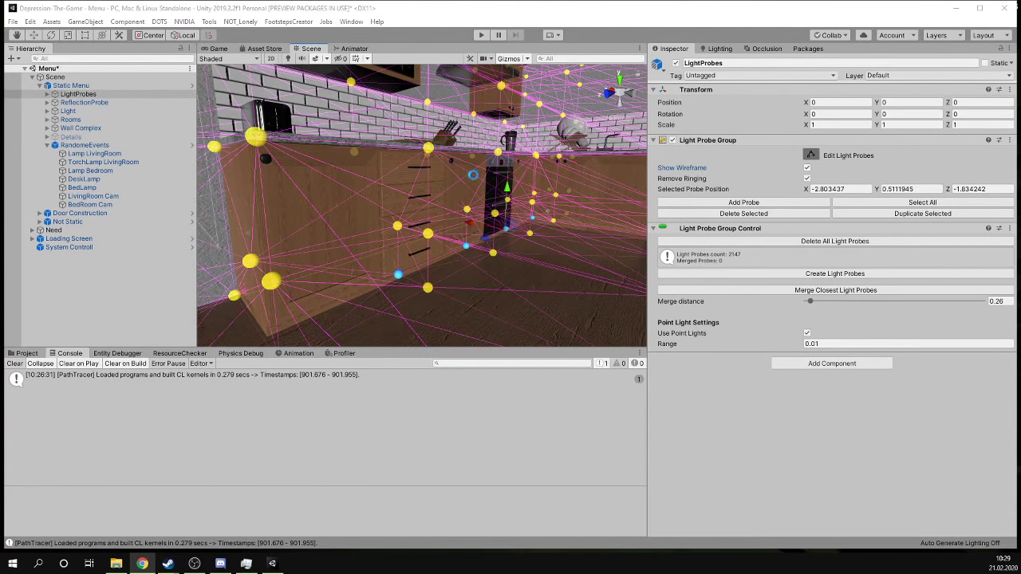
{"action": "mouse_move", "coordinate": [473, 174]}
{"action": "right_mouse_down"}
{"action": "mouse_move", "coordinate": [541, 172]}
{"action": "mouse_move", "coordinate": [584, 270]}
{"action": "mouse_move", "coordinate": [573, 192]}
{"action": "mouse_move", "coordinate": [466, 217]}
{"action": "right_mouse_up"}
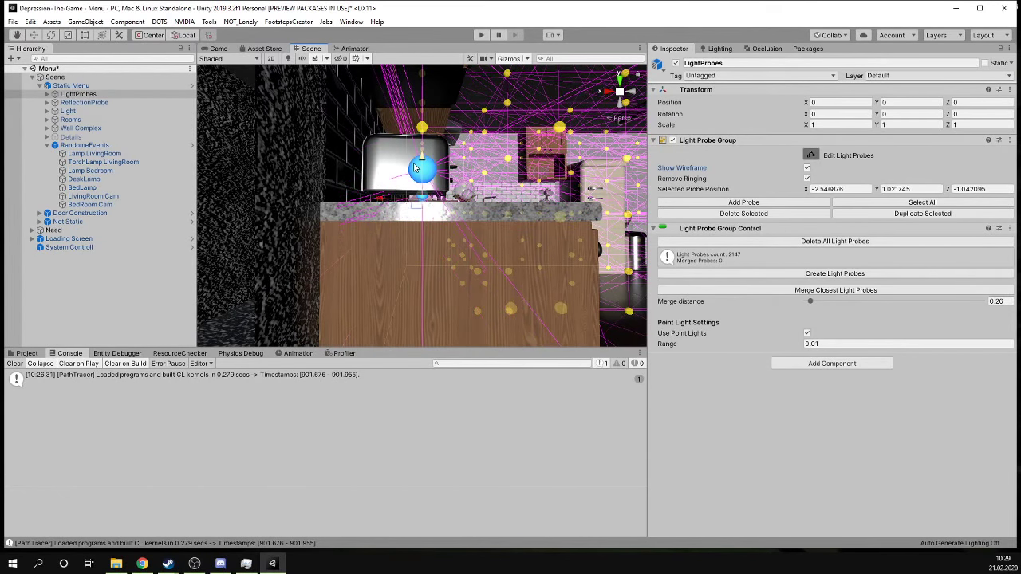
{"action": "mouse_move", "coordinate": [414, 166]}
{"action": "right_mouse_down"}
{"action": "mouse_move", "coordinate": [306, 225]}
{"action": "mouse_move", "coordinate": [353, 261]}
{"action": "mouse_move", "coordinate": [292, 226]}
{"action": "mouse_move", "coordinate": [396, 170]}
{"action": "right_mouse_up"}
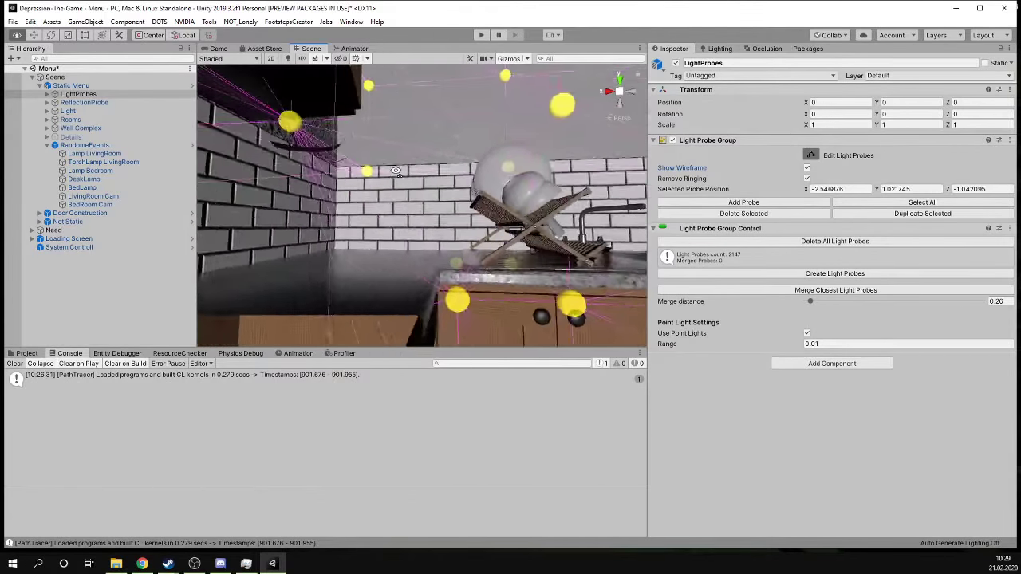
{"action": "mouse_move", "coordinate": [396, 170]}
{"action": "right_mouse_down"}
{"action": "mouse_move", "coordinate": [660, 210]}
{"action": "mouse_move", "coordinate": [228, 216]}
{"action": "mouse_move", "coordinate": [148, 225]}
{"action": "mouse_move", "coordinate": [138, 268]}
{"action": "mouse_move", "coordinate": [139, 194]}
{"action": "mouse_move", "coordinate": [369, 141]}
{"action": "right_mouse_up"}
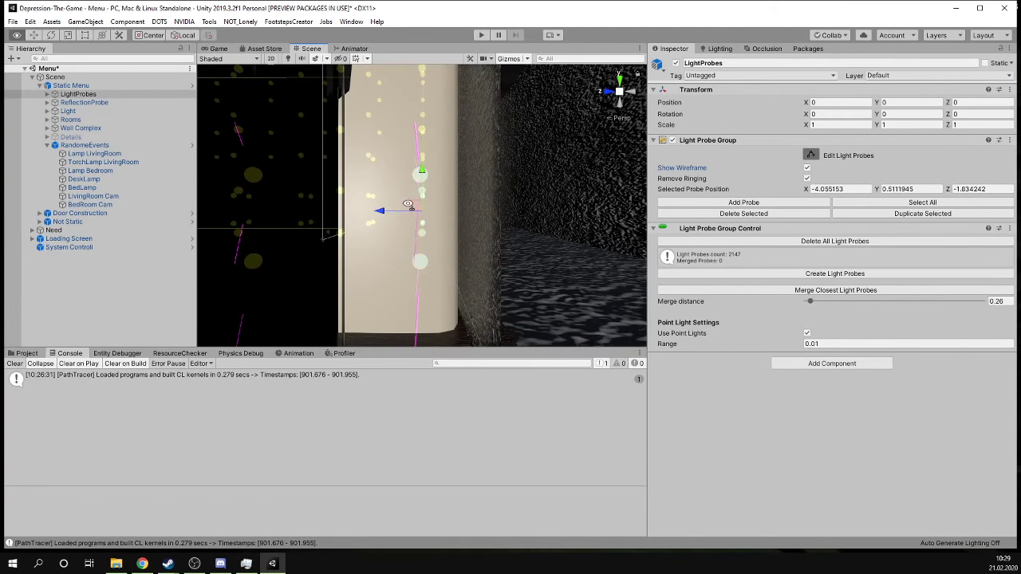
Shift the probes by the kitchen bin along Z and raise them slightly near the cabinets.
{"action": "right_click_drag", "start_coordinate": [409, 205], "coordinate": [366, 214]}
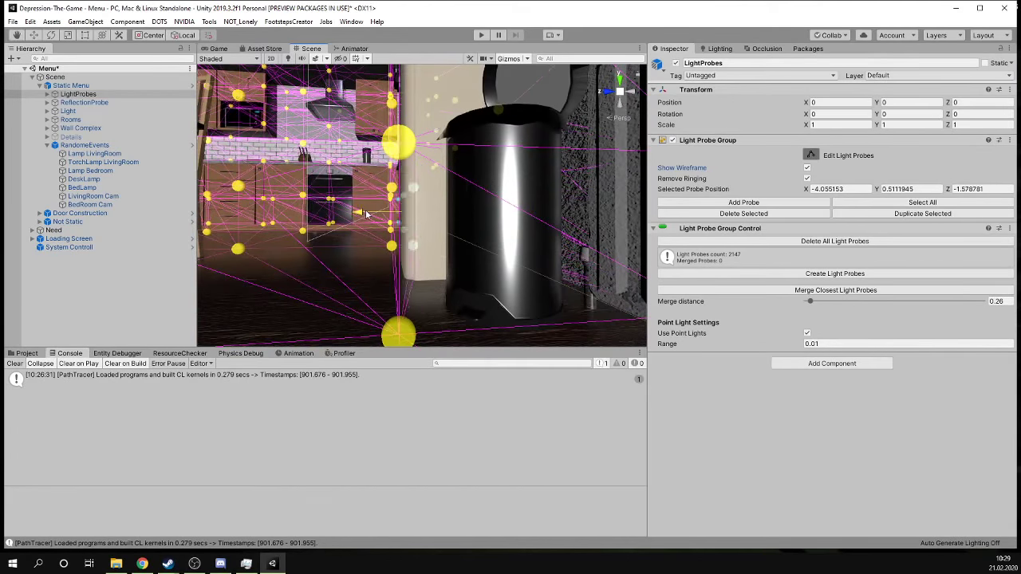
{"action": "left_click_drag", "start_coordinate": [366, 214], "coordinate": [358, 214]}
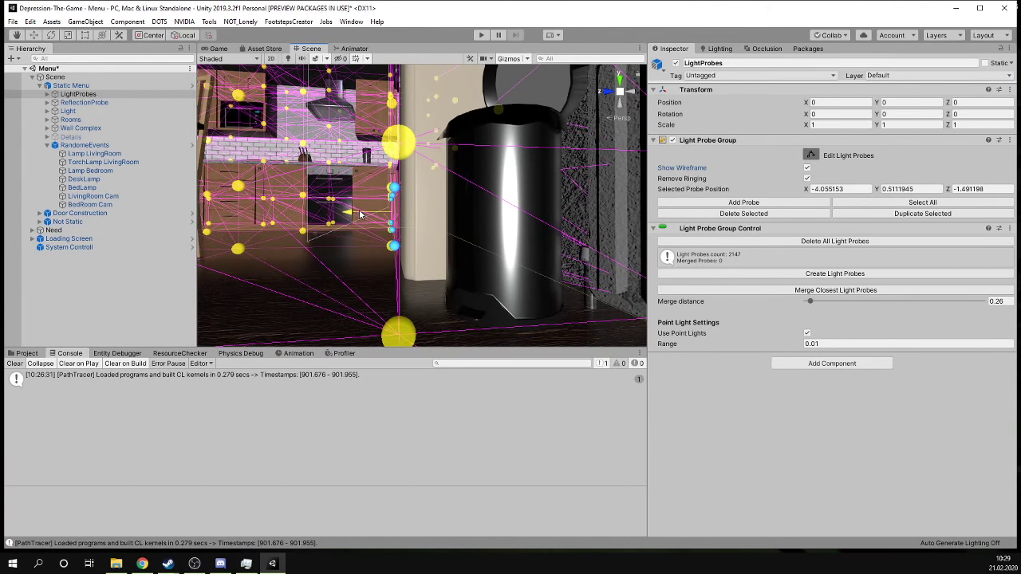
{"action": "mouse_move", "coordinate": [360, 214]}
{"action": "right_mouse_down"}
{"action": "mouse_move", "coordinate": [541, 226]}
{"action": "mouse_move", "coordinate": [444, 191]}
{"action": "right_mouse_up"}
{"action": "left_click_drag", "start_coordinate": [437, 190], "coordinate": [444, 172]}
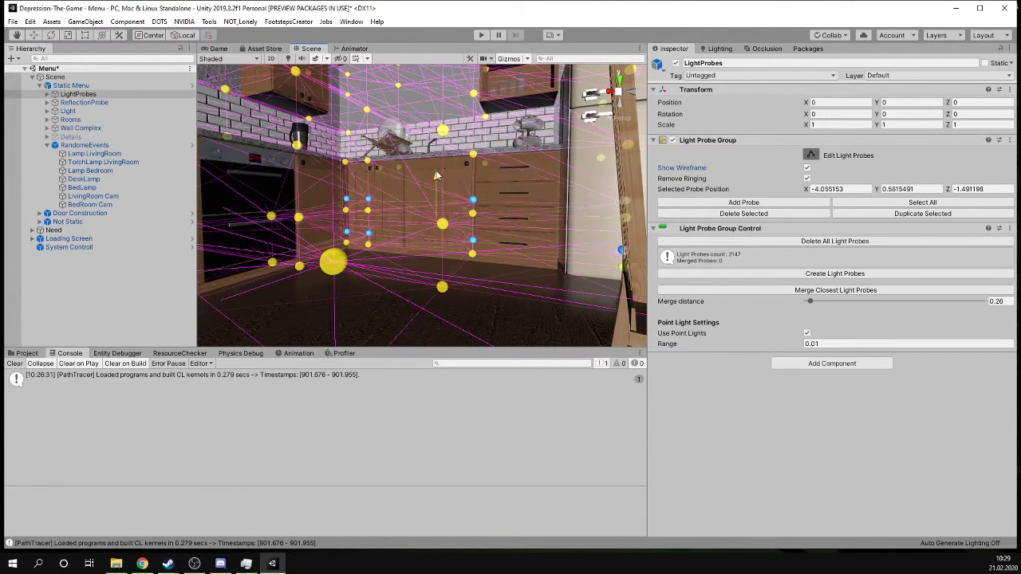
{"action": "mouse_move", "coordinate": [443, 172]}
{"action": "right_mouse_down"}
{"action": "mouse_move", "coordinate": [419, 202]}
{"action": "mouse_move", "coordinate": [747, 187]}
{"action": "mouse_move", "coordinate": [495, 249]}
{"action": "mouse_move", "coordinate": [463, 229]}
{"action": "right_mouse_up"}
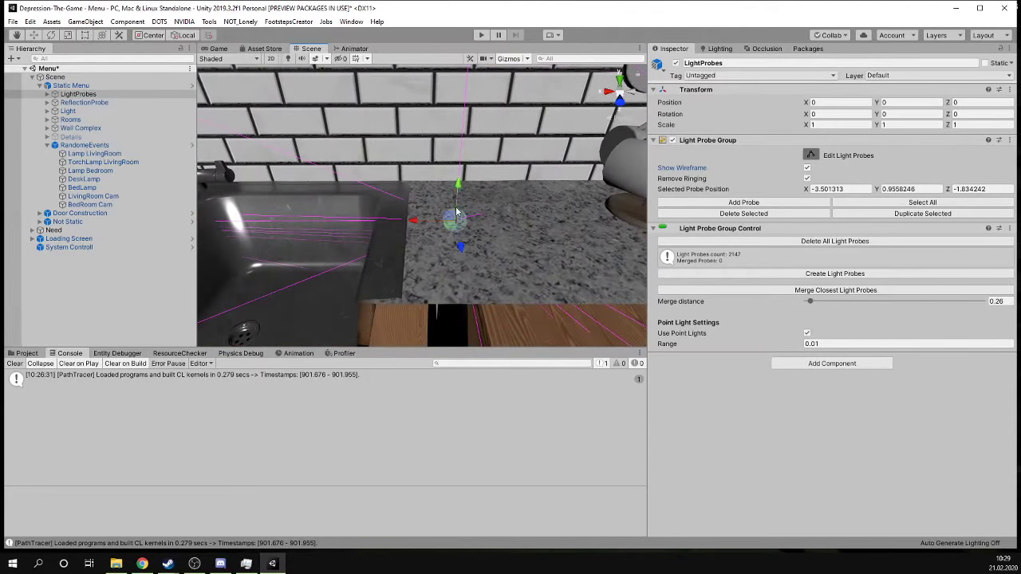
Raise the probe beside the dish rack above the counter to Y 1.19202, Z -1.684593.
{"action": "left_click_drag", "start_coordinate": [458, 200], "coordinate": [458, 148]}
{"action": "mouse_move", "coordinate": [458, 147]}
{"action": "right_mouse_down"}
{"action": "mouse_move", "coordinate": [339, 136]}
{"action": "mouse_move", "coordinate": [469, 206]}
{"action": "right_mouse_up"}
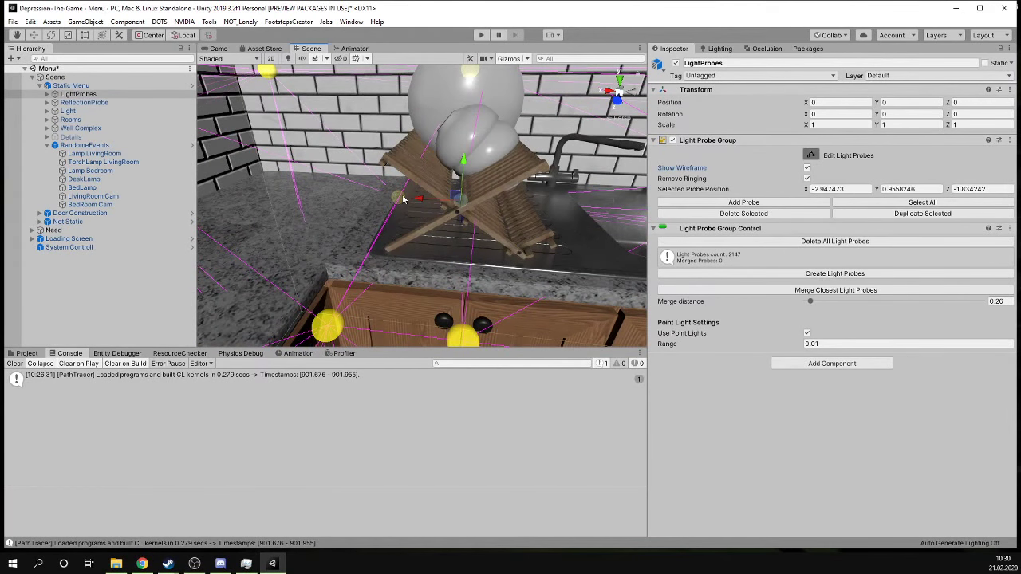
{"action": "left_click_drag", "start_coordinate": [437, 167], "coordinate": [437, 120]}
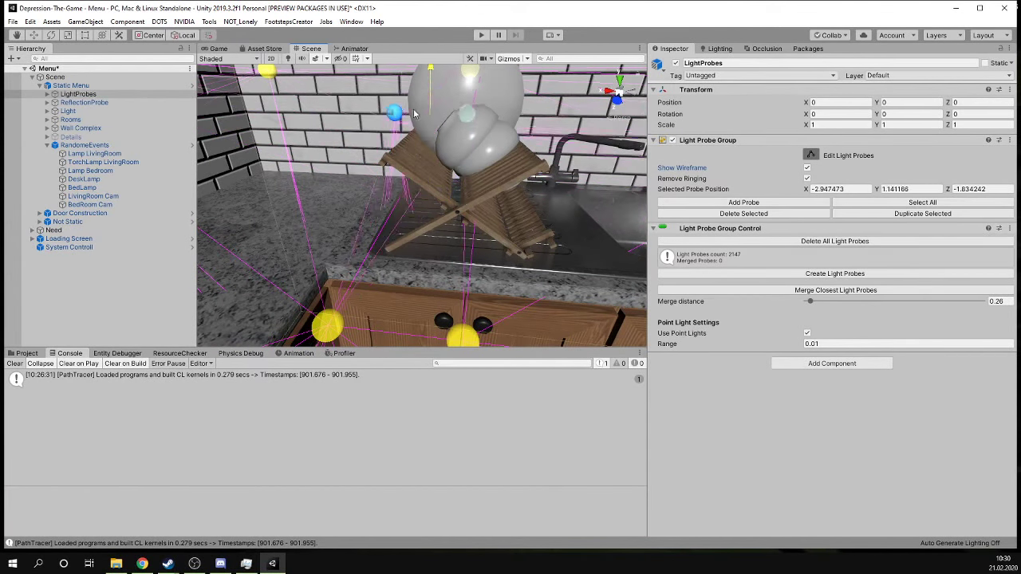
{"action": "mouse_move", "coordinate": [437, 120]}
{"action": "right_mouse_down"}
{"action": "mouse_move", "coordinate": [585, 86]}
{"action": "mouse_move", "coordinate": [479, 201]}
{"action": "right_mouse_up"}
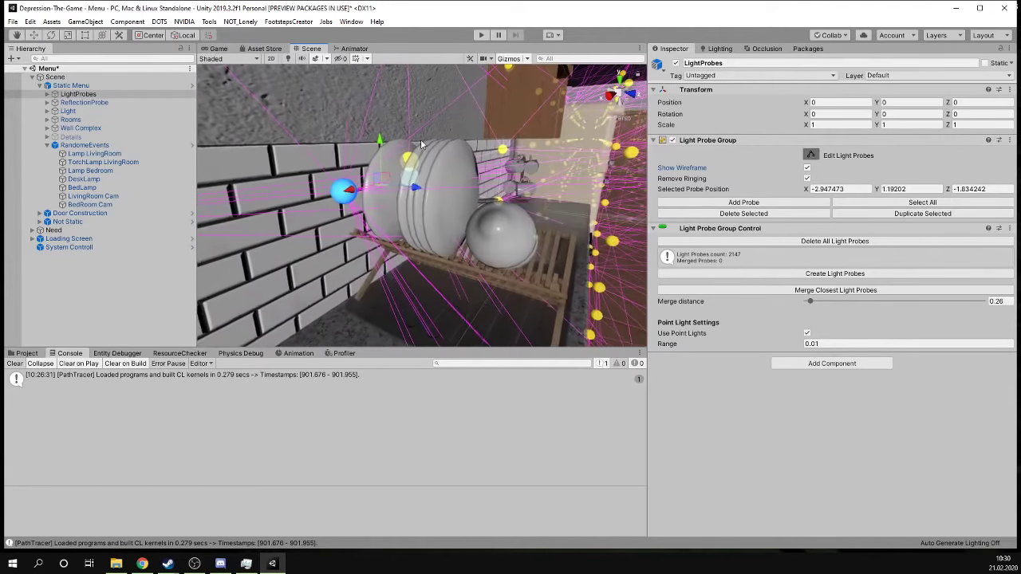
{"action": "left_click_drag", "start_coordinate": [479, 201], "coordinate": [446, 209]}
{"action": "mouse_move", "coordinate": [446, 209]}
{"action": "right_mouse_down"}
{"action": "mouse_move", "coordinate": [240, 232]}
{"action": "mouse_move", "coordinate": [280, 204]}
{"action": "mouse_move", "coordinate": [98, 224]}
{"action": "mouse_move", "coordinate": [335, 189]}
{"action": "right_mouse_up"}
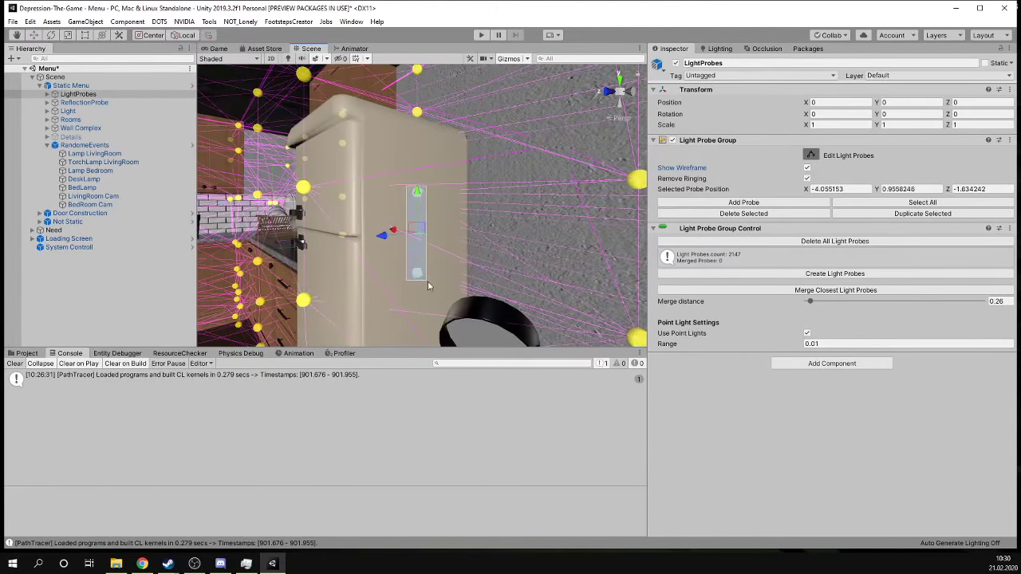
Lower the probe pair beside the fridge toward the floor and raise the upper probe slightly.
{"action": "left_click_drag", "start_coordinate": [419, 257], "coordinate": [413, 234]}
{"action": "right_click_drag", "start_coordinate": [418, 240], "coordinate": [431, 222]}
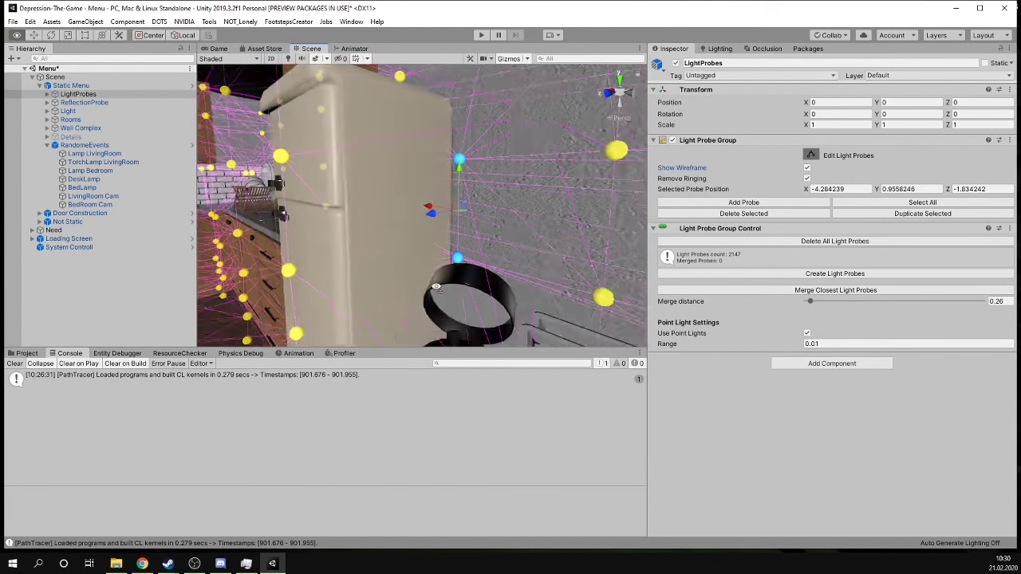
{"action": "left_click_drag", "start_coordinate": [431, 222], "coordinate": [427, 224]}
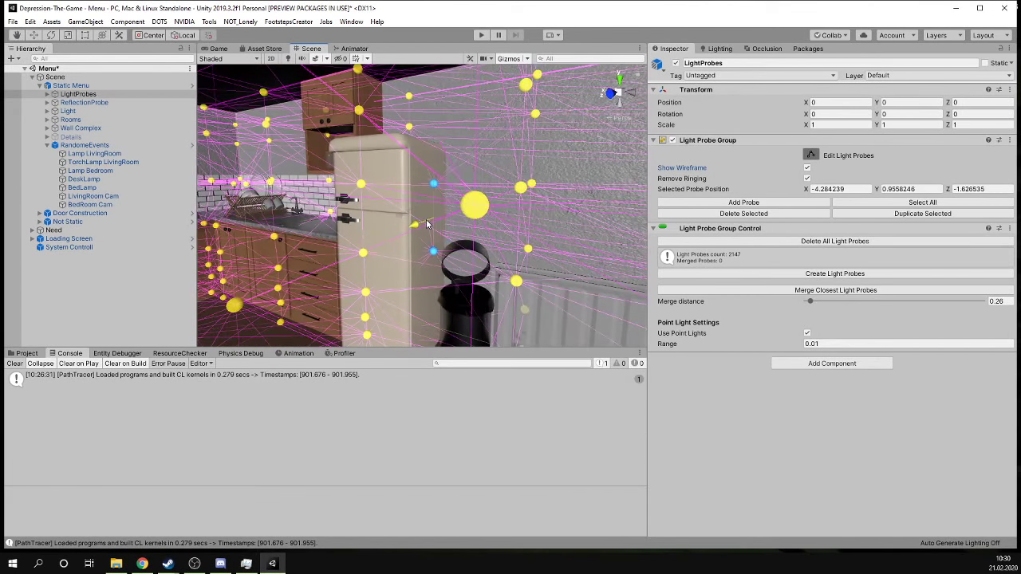
{"action": "right_click_drag", "start_coordinate": [443, 248], "coordinate": [402, 297]}
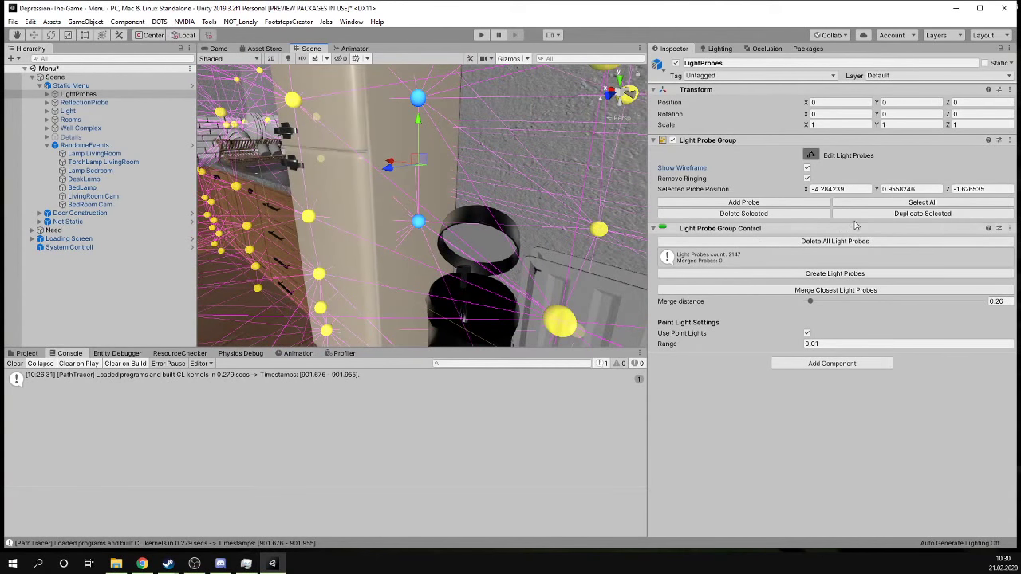
{"action": "left_click_drag", "start_coordinate": [416, 121], "coordinate": [417, 239]}
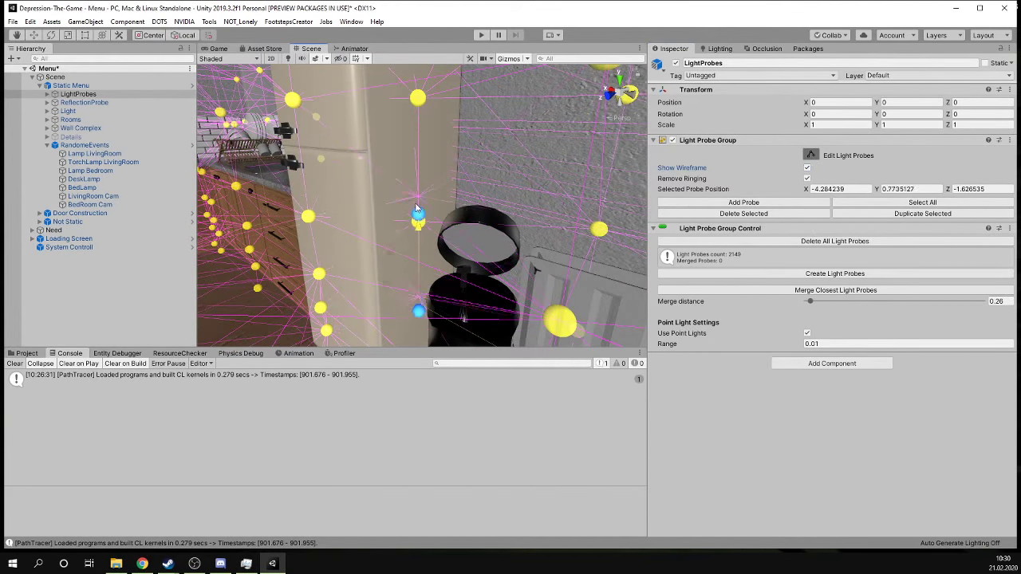
{"action": "mouse_move", "coordinate": [418, 239]}
{"action": "right_mouse_down"}
{"action": "mouse_move", "coordinate": [415, 305]}
{"action": "mouse_move", "coordinate": [453, 221]}
{"action": "right_mouse_up"}
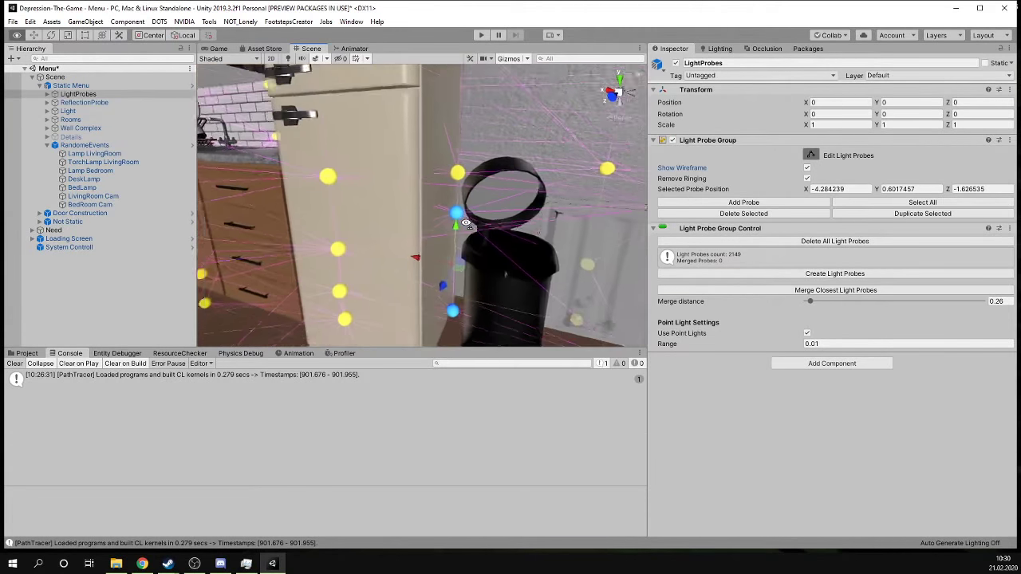
{"action": "left_click_drag", "start_coordinate": [453, 220], "coordinate": [455, 234]}
{"action": "mouse_move", "coordinate": [455, 233]}
{"action": "right_mouse_down"}
{"action": "mouse_move", "coordinate": [479, 193]}
{"action": "mouse_move", "coordinate": [435, 239]}
{"action": "right_mouse_up"}
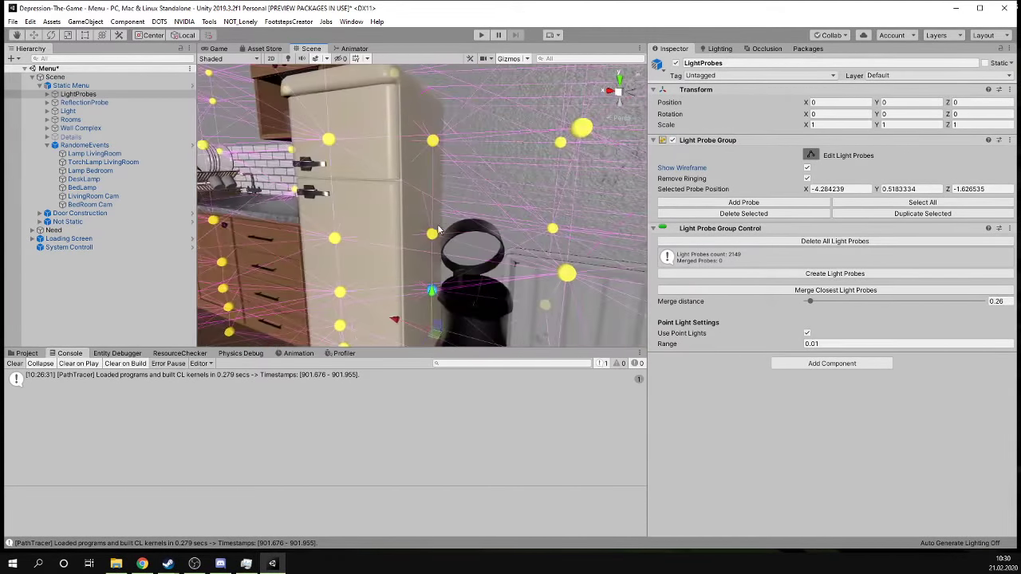
{"action": "left_click", "coordinate": [435, 239]}
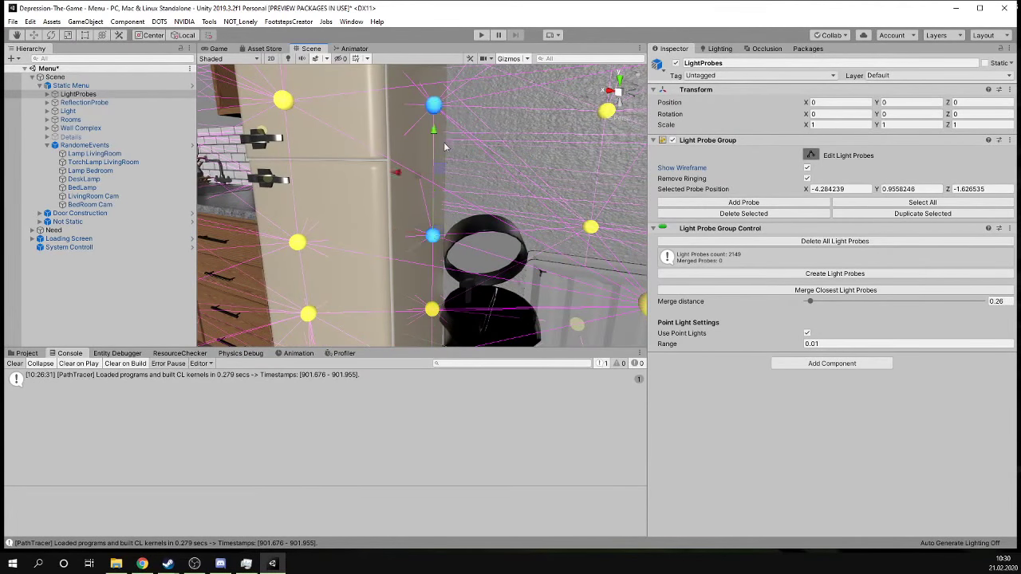
{"action": "left_click_drag", "start_coordinate": [435, 141], "coordinate": [431, 116]}
Look over the fridge and dining table, then select Static Menu and review its overrides.
{"action": "mouse_move", "coordinate": [428, 120]}
{"action": "right_mouse_down"}
{"action": "mouse_move", "coordinate": [476, 169]}
{"action": "mouse_move", "coordinate": [443, 220]}
{"action": "right_mouse_up"}
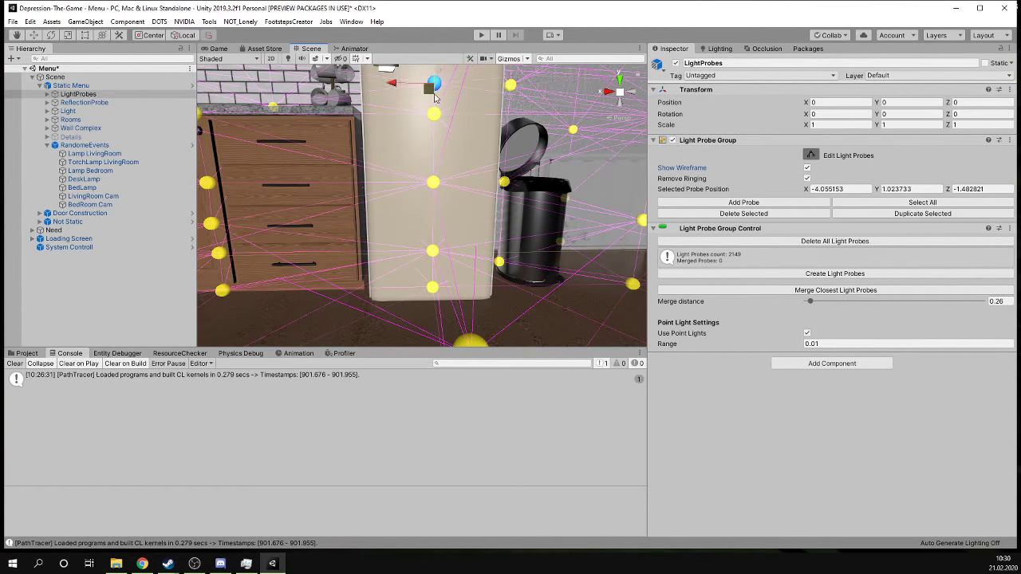
{"action": "mouse_move", "coordinate": [434, 96]}
{"action": "right_mouse_down"}
{"action": "mouse_move", "coordinate": [455, 113]}
{"action": "mouse_move", "coordinate": [440, 257]}
{"action": "right_mouse_up"}
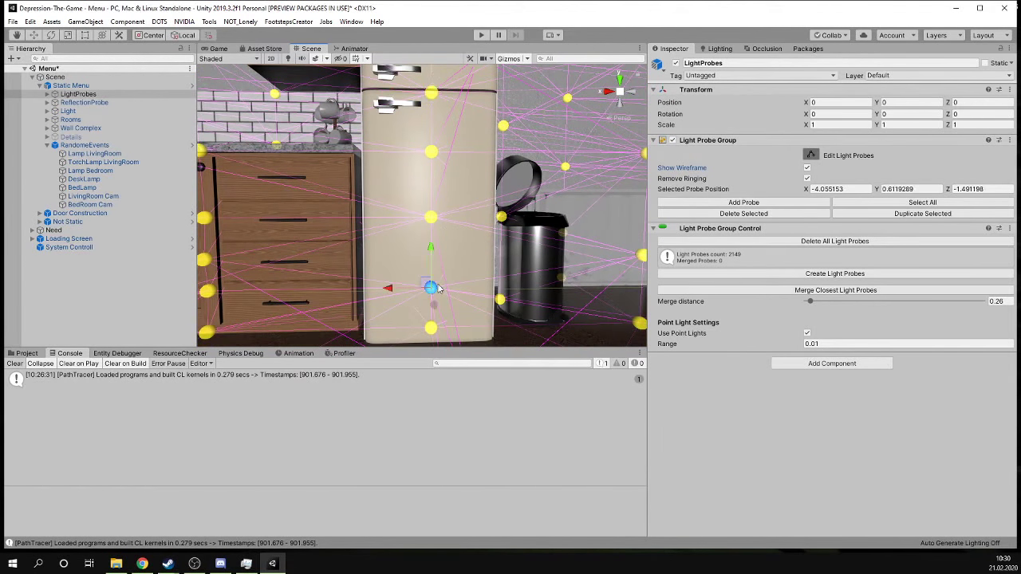
{"action": "mouse_move", "coordinate": [430, 248]}
{"action": "right_mouse_down"}
{"action": "mouse_move", "coordinate": [490, 256]}
{"action": "mouse_move", "coordinate": [488, 247]}
{"action": "right_mouse_up"}
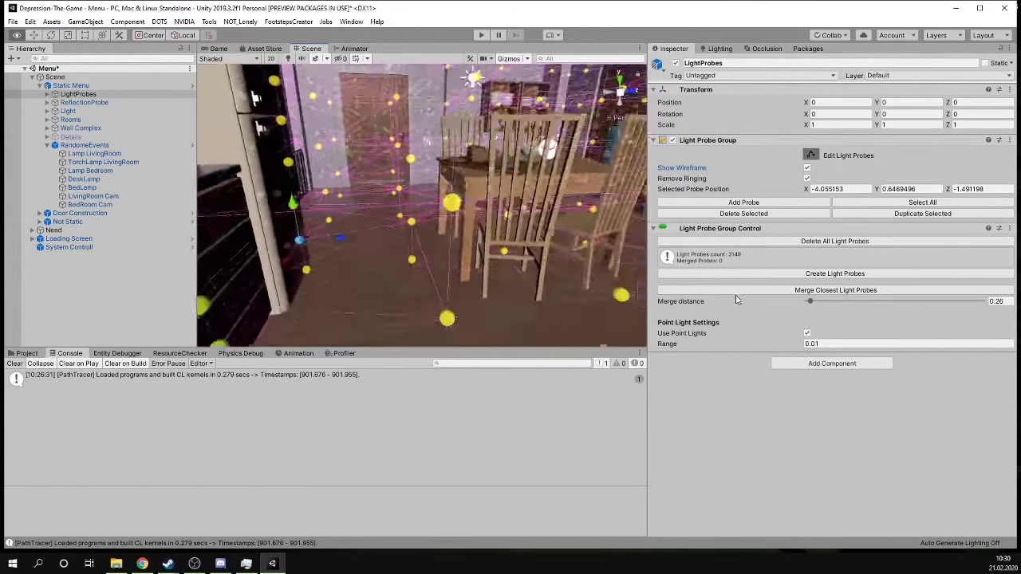
{"action": "right_click_drag", "start_coordinate": [488, 247], "coordinate": [746, 293]}
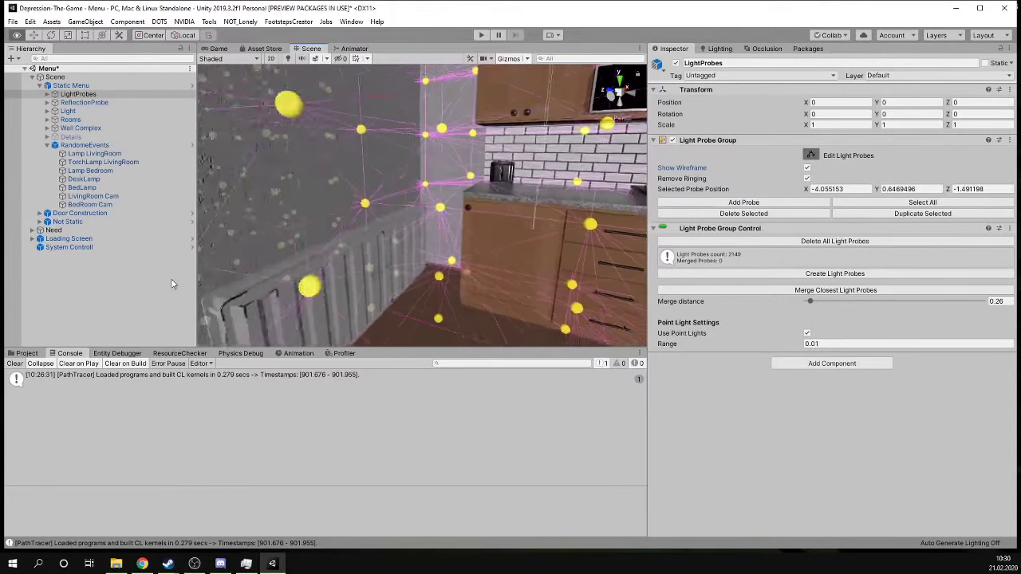
{"action": "left_click", "coordinate": [71, 86]}
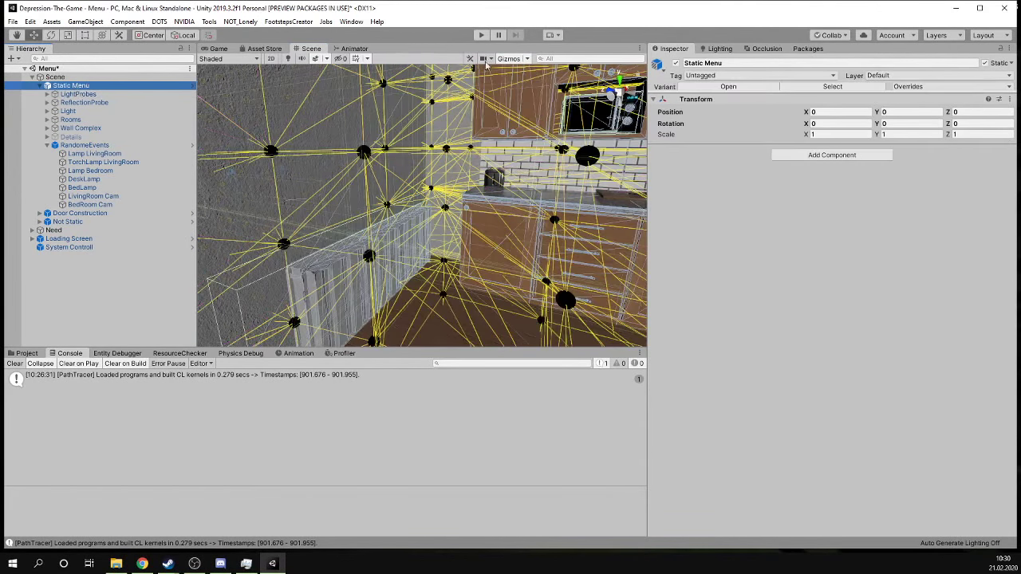
{"action": "left_click", "coordinate": [918, 88]}
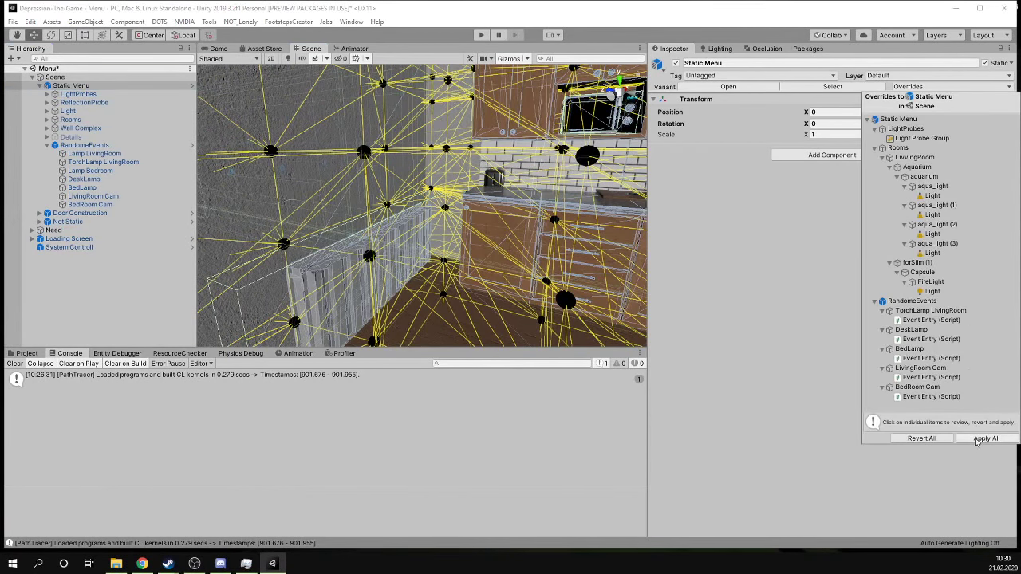
Open the Static Menu prefab overrides and apply the FireLight light change to the prefab.
{"action": "left_click", "coordinate": [741, 89]}
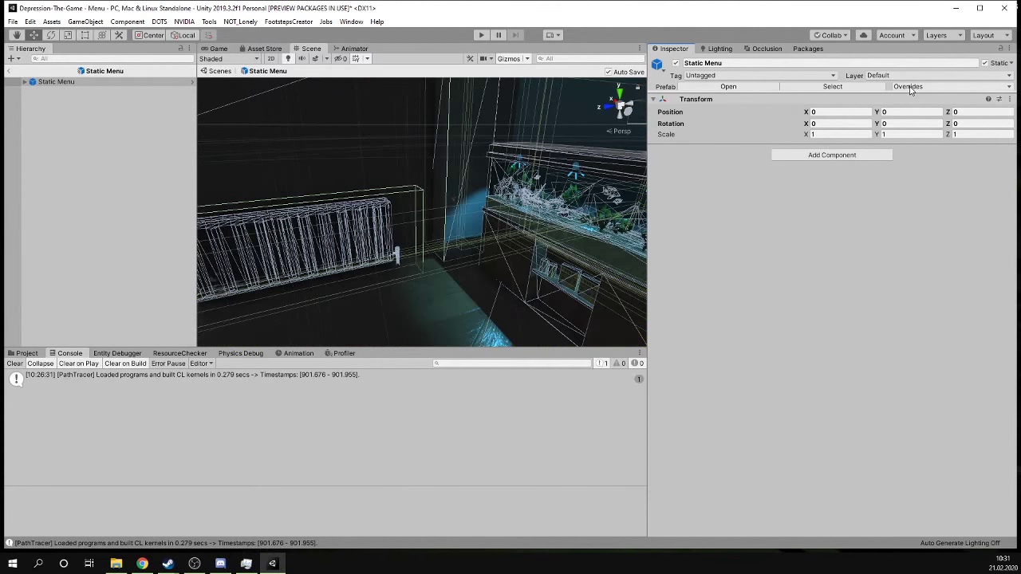
{"action": "left_click", "coordinate": [911, 88]}
{"action": "left_click", "coordinate": [907, 302]}
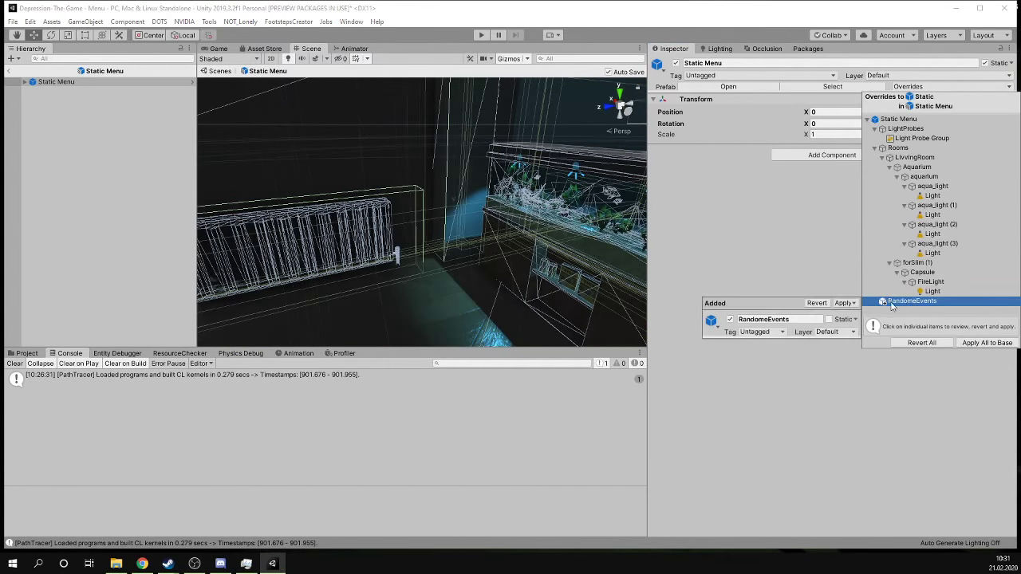
{"action": "left_click", "coordinate": [929, 292]}
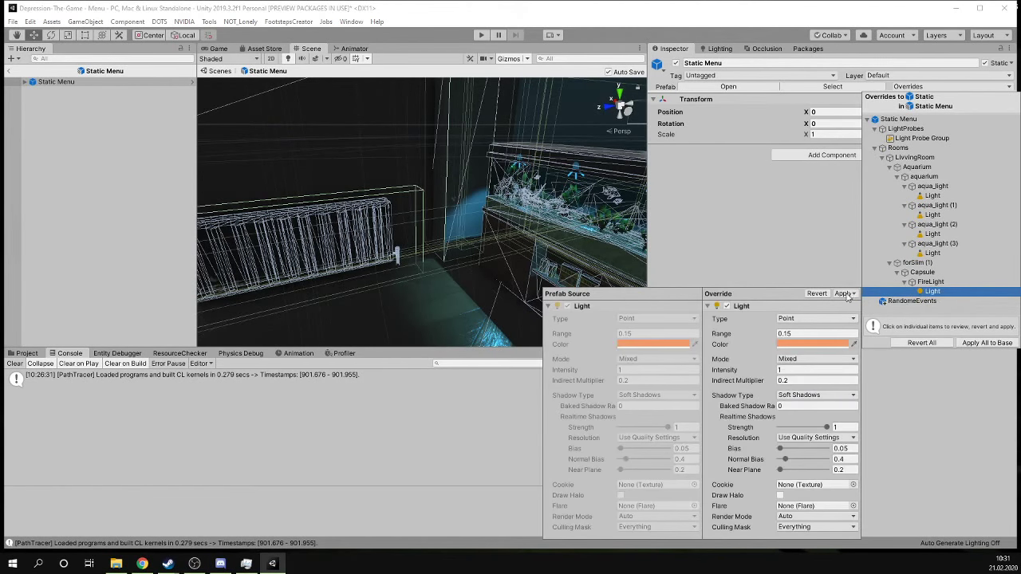
{"action": "left_click", "coordinate": [848, 294]}
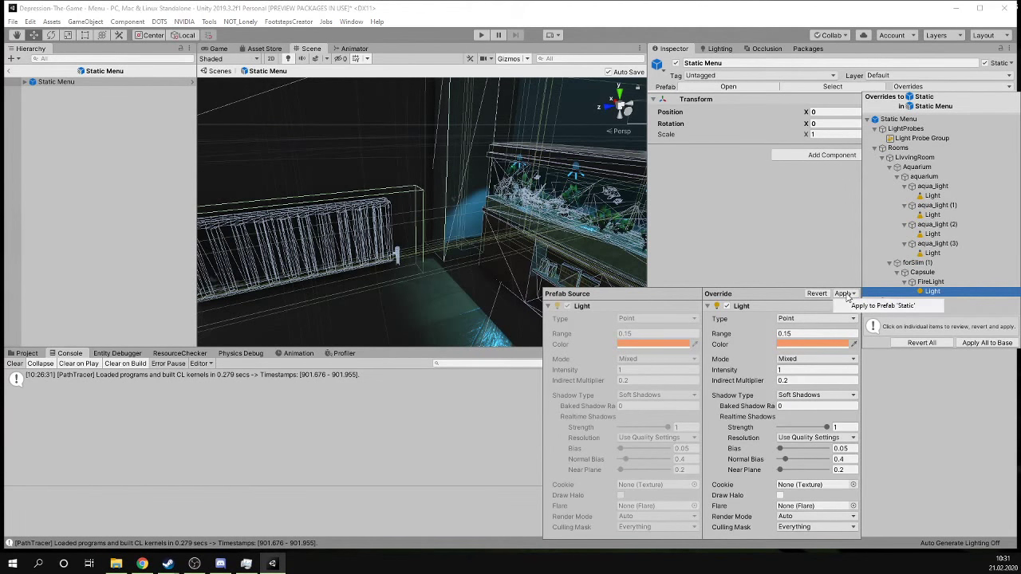
{"action": "left_click", "coordinate": [893, 306]}
{"action": "type", "text": ".2"}
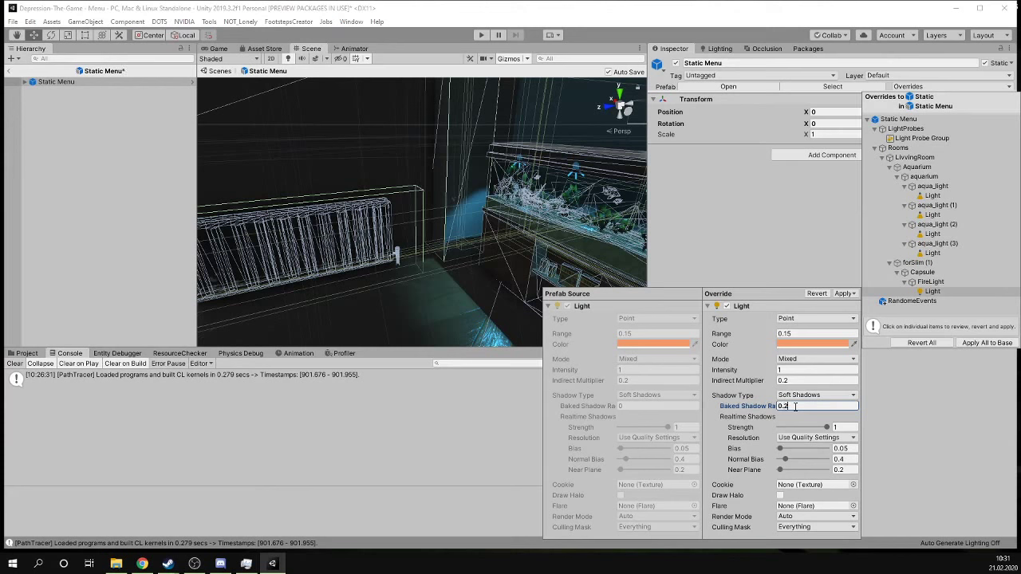
Apply the aqua_light (3) and FireLight light overrides to the prefab.
{"action": "left_click", "coordinate": [933, 253]}
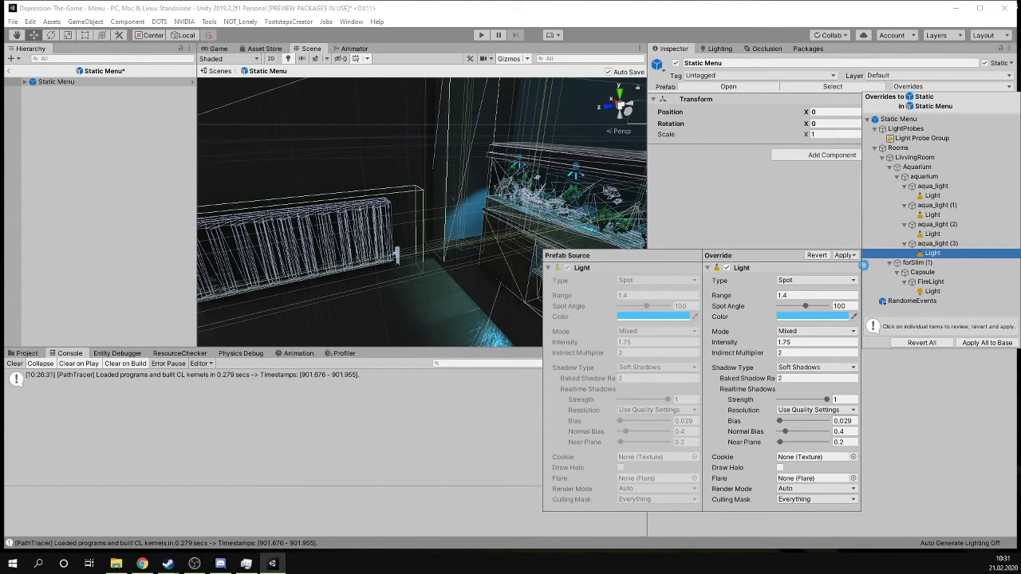
{"action": "left_click", "coordinate": [850, 255]}
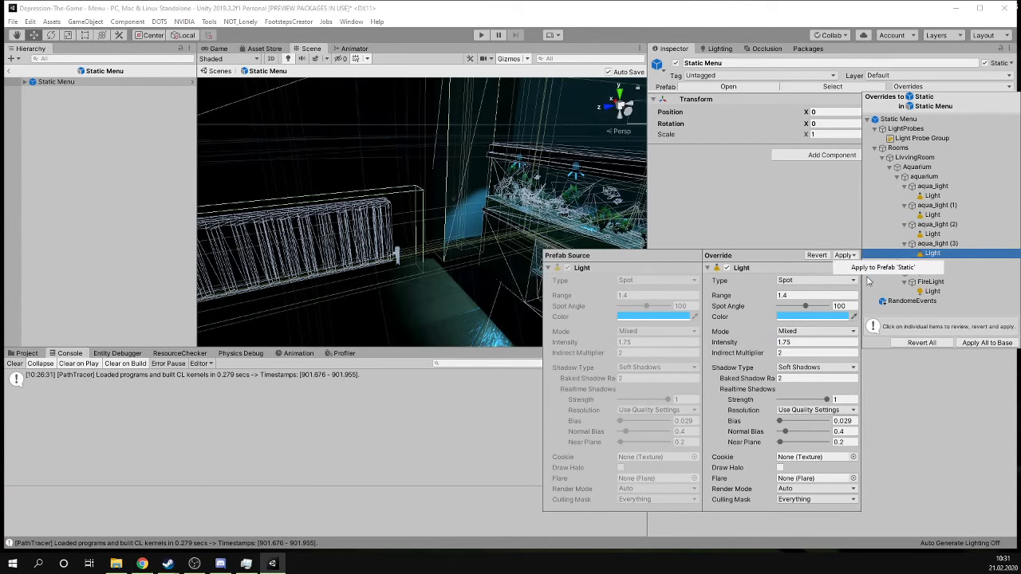
{"action": "left_click", "coordinate": [894, 268]}
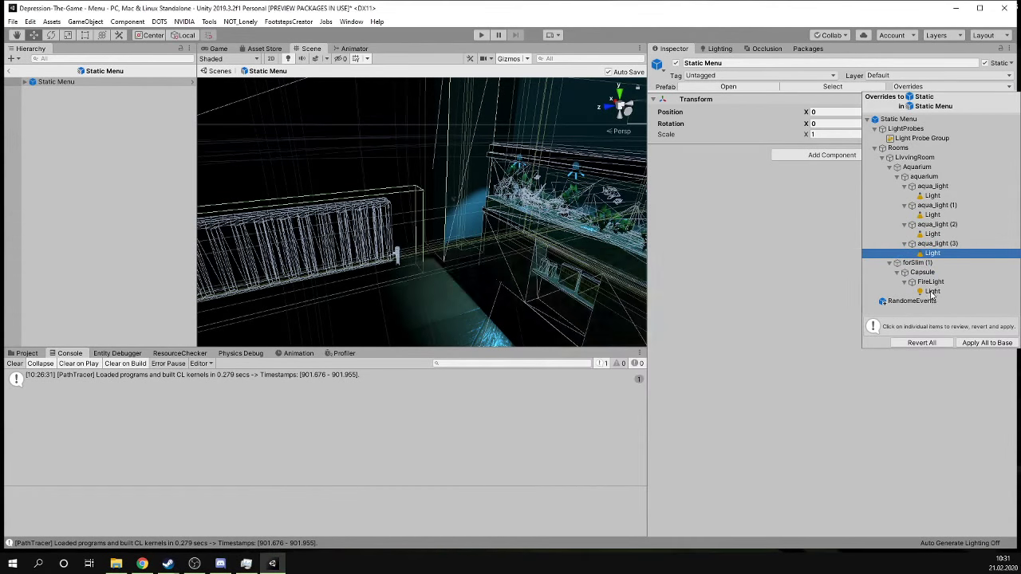
{"action": "left_click", "coordinate": [921, 88]}
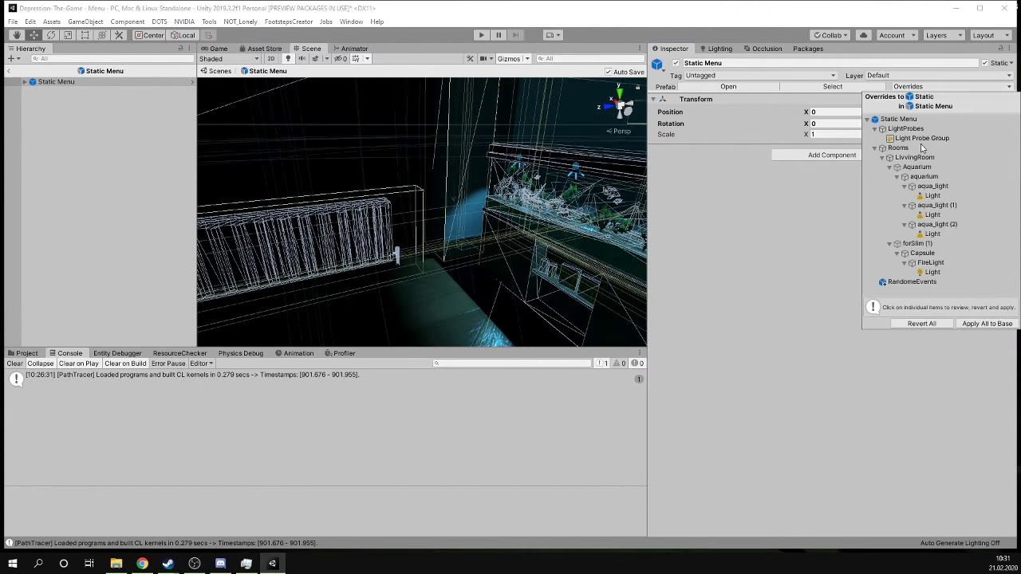
{"action": "left_click", "coordinate": [930, 273]}
{"action": "left_click", "coordinate": [844, 275]}
{"action": "left_click", "coordinate": [883, 287]}
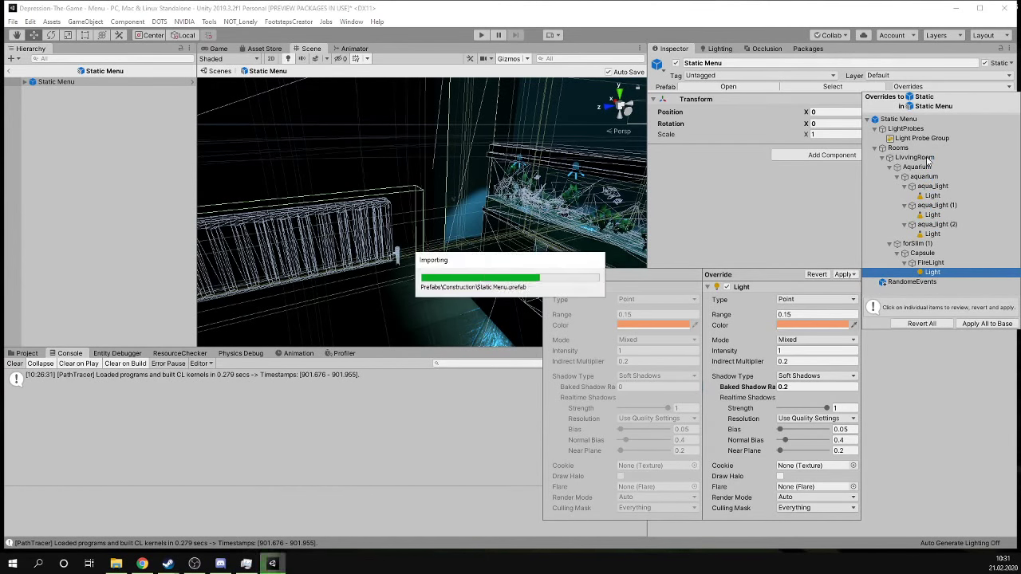
Apply the aqua_light (2) light and Light Probe Group overrides to the prefab.
{"action": "left_click", "coordinate": [918, 86]}
{"action": "left_click", "coordinate": [932, 234]}
{"action": "left_click", "coordinate": [844, 237]}
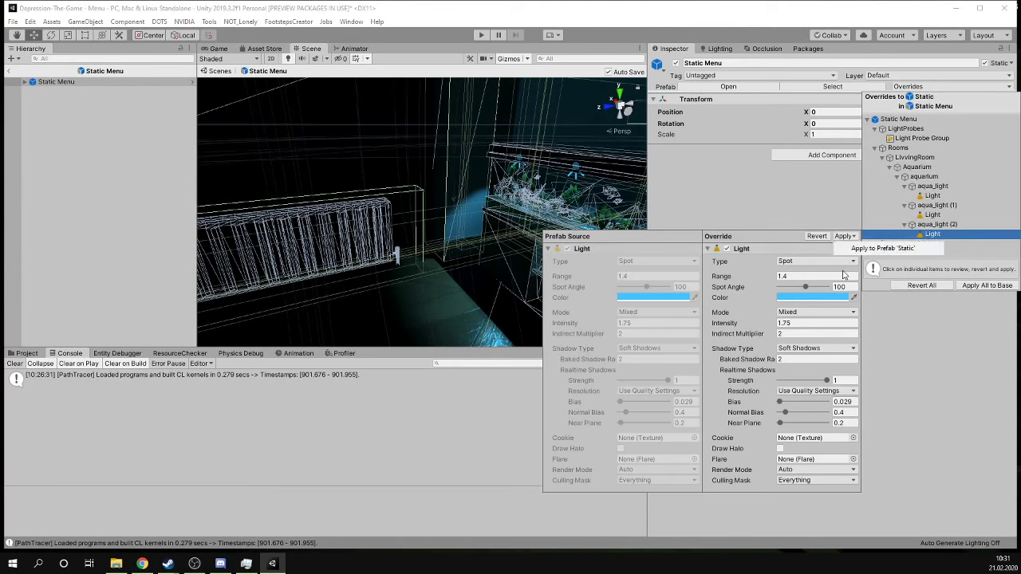
{"action": "left_click", "coordinate": [886, 249]}
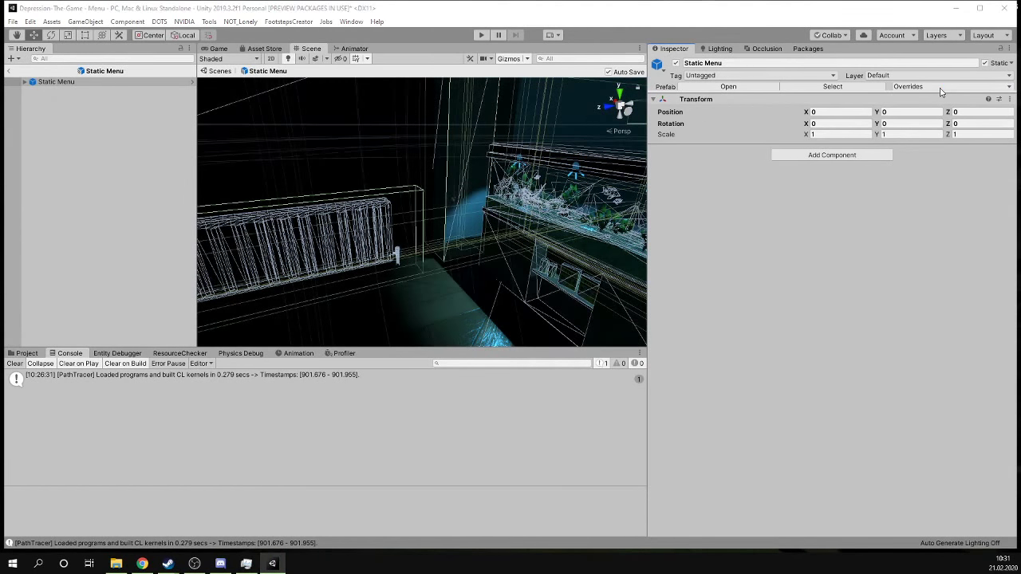
{"action": "left_click", "coordinate": [940, 88]}
{"action": "left_click", "coordinate": [930, 138]}
{"action": "left_click", "coordinate": [852, 140]}
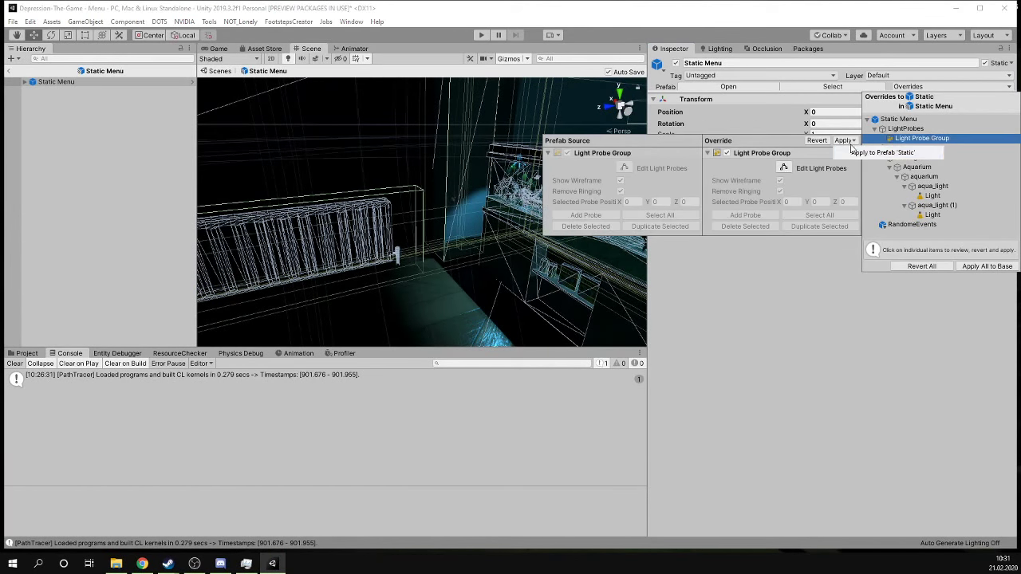
{"action": "left_click", "coordinate": [865, 157]}
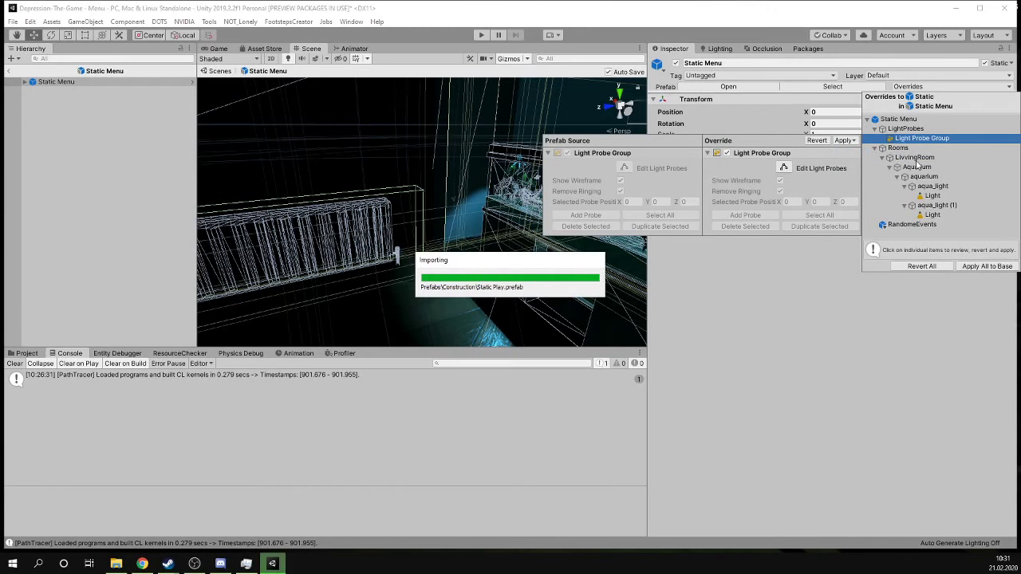
Apply the remaining aqua_light light overrides to the Static prefab.
{"action": "left_click", "coordinate": [946, 88]}
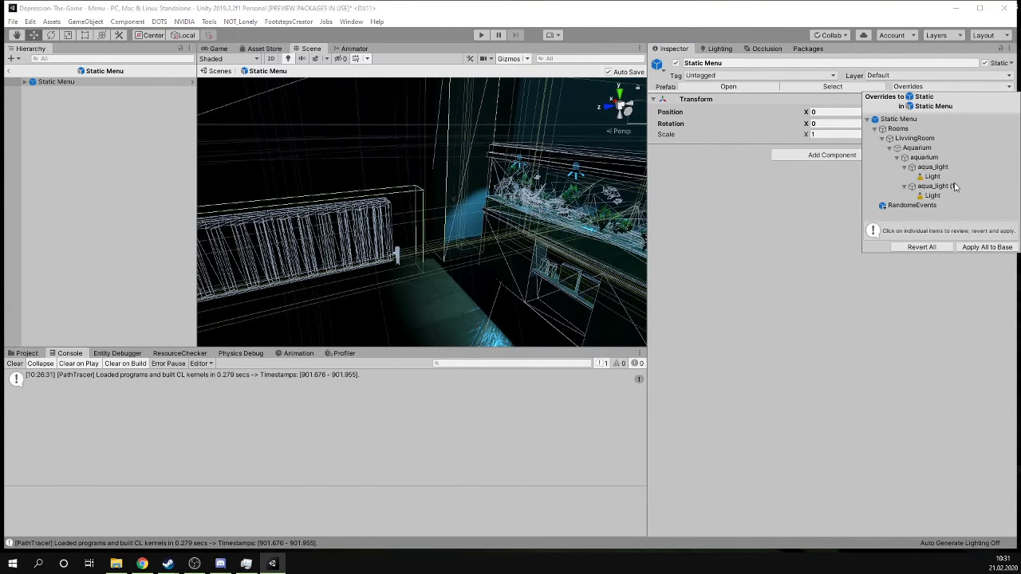
{"action": "left_click", "coordinate": [931, 176]}
{"action": "left_click", "coordinate": [844, 182]}
{"action": "left_click", "coordinate": [918, 193]}
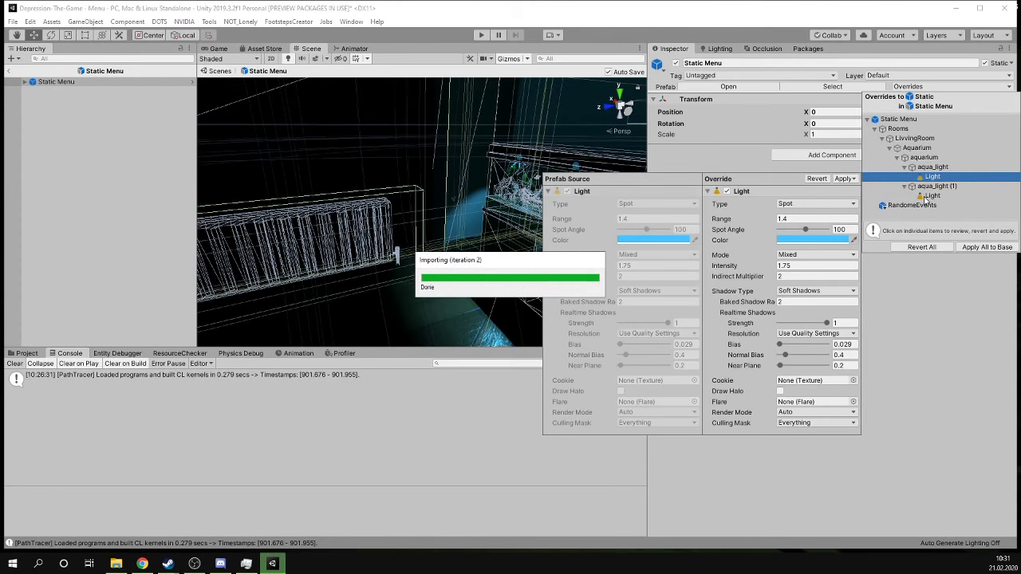
{"action": "left_click", "coordinate": [926, 89]}
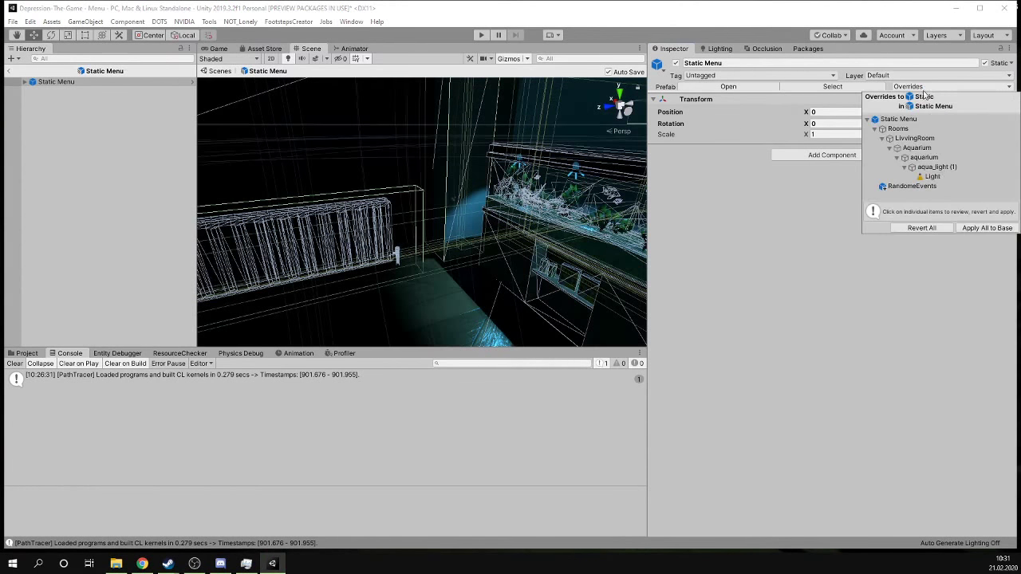
{"action": "left_click", "coordinate": [850, 179]}
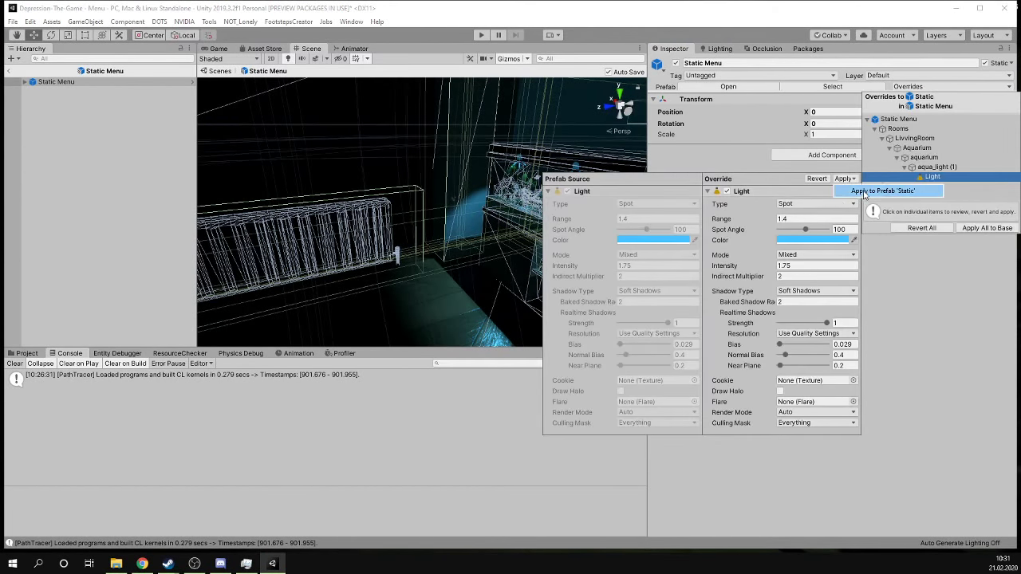
{"action": "left_click", "coordinate": [885, 191]}
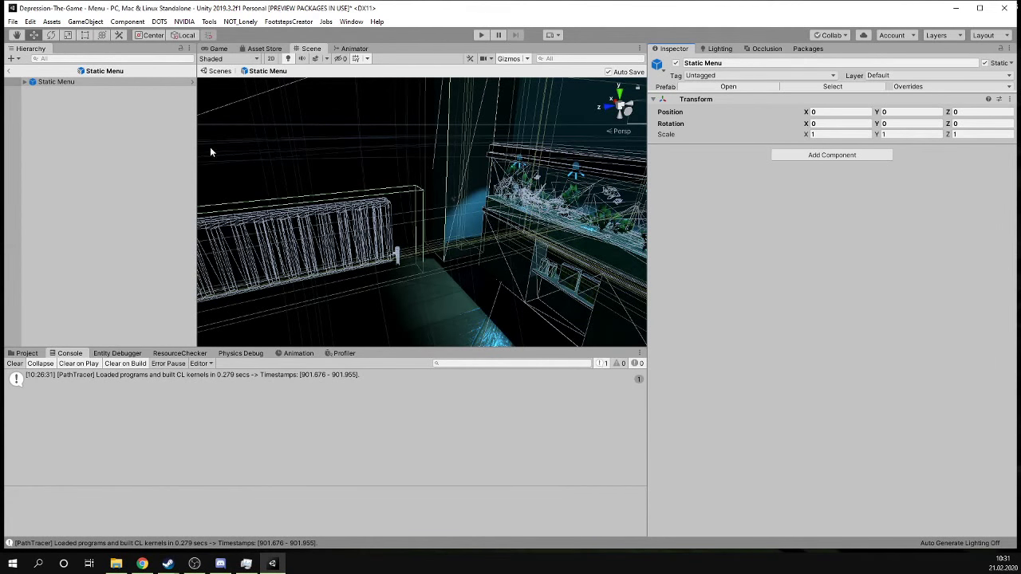
Exit prefab mode to the Menu scene, collapse Static Menu, deselect, and save the scene.
{"action": "left_click", "coordinate": [8, 71]}
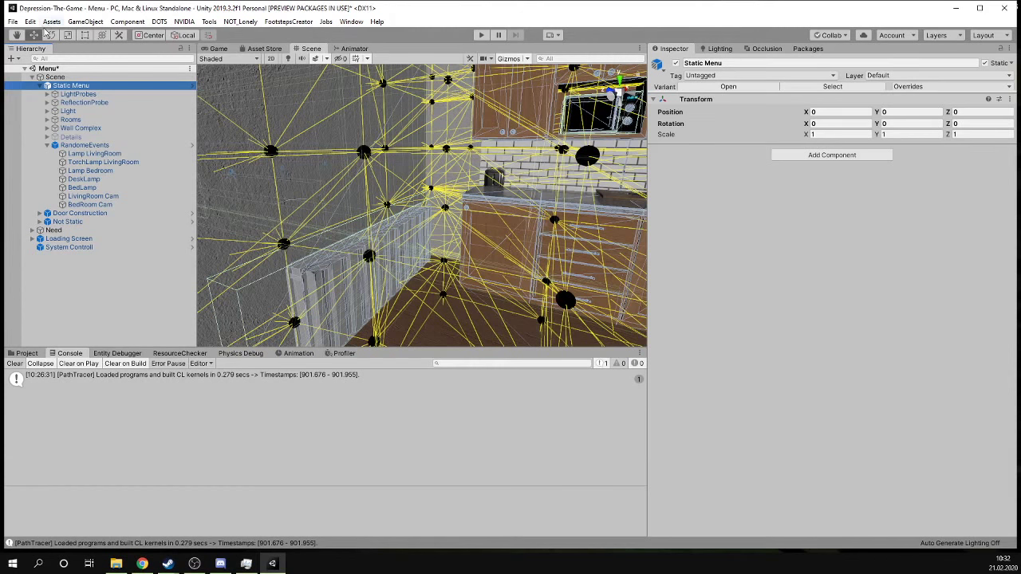
{"action": "left_click", "coordinate": [40, 85]}
{"action": "left_click", "coordinate": [79, 163]}
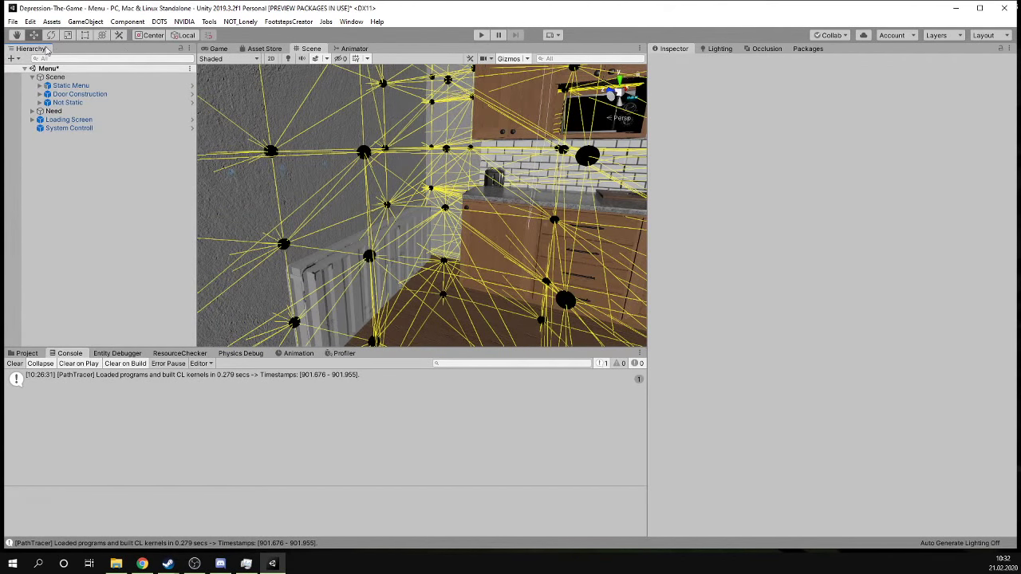
{"action": "left_click", "coordinate": [15, 22]}
{"action": "left_click", "coordinate": [75, 60]}
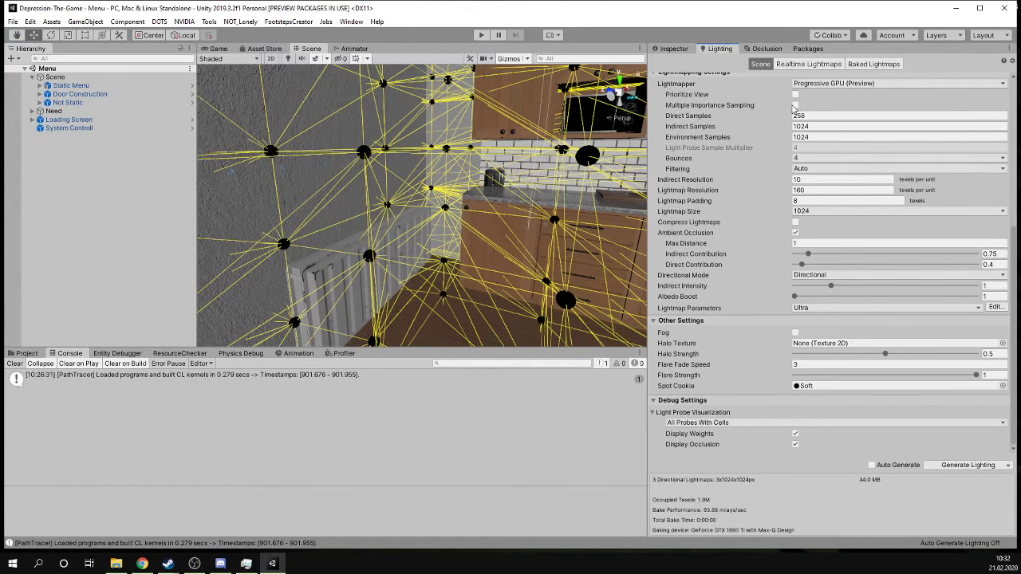
Generate Lighting for the Menu scene and save the scene while the bake runs.
{"action": "left_click", "coordinate": [332, 50]}
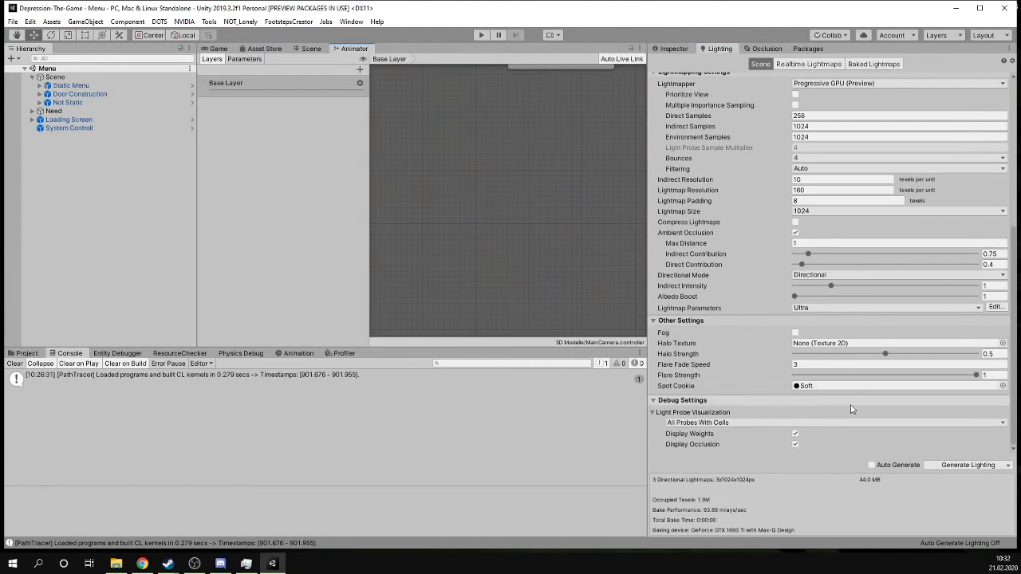
{"action": "left_click", "coordinate": [945, 466]}
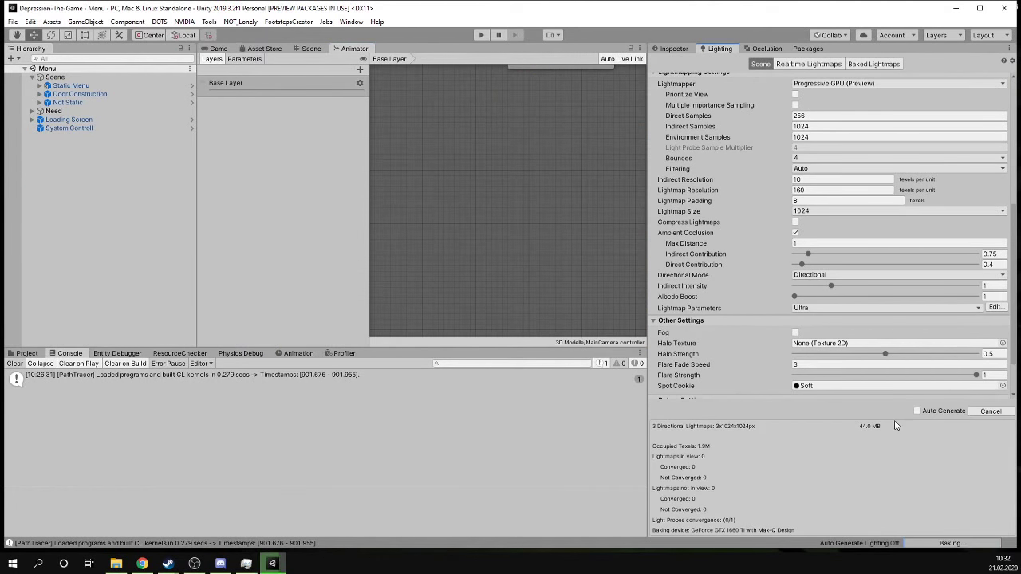
{"action": "left_click", "coordinate": [13, 22]}
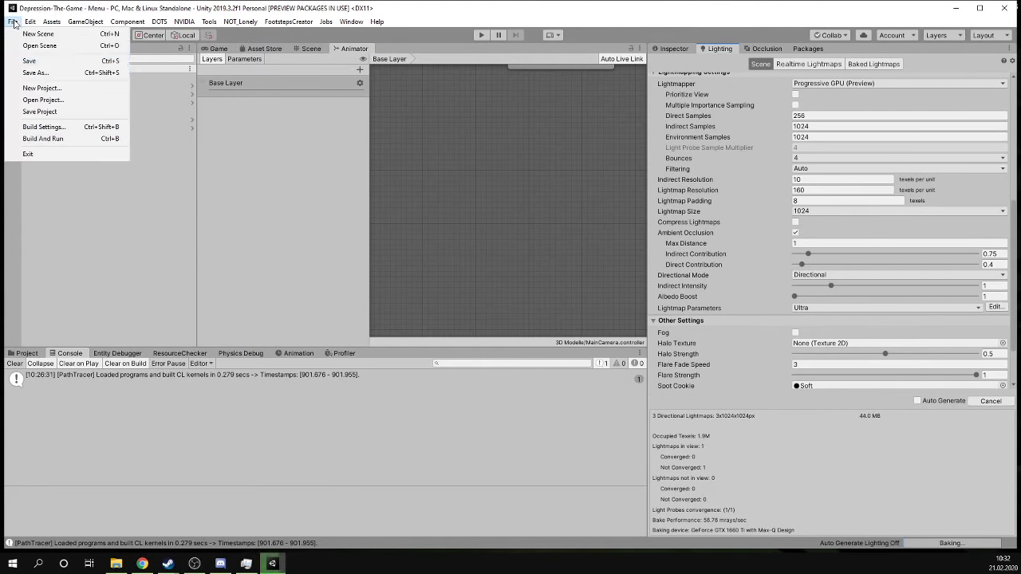
{"action": "left_click", "coordinate": [23, 68]}
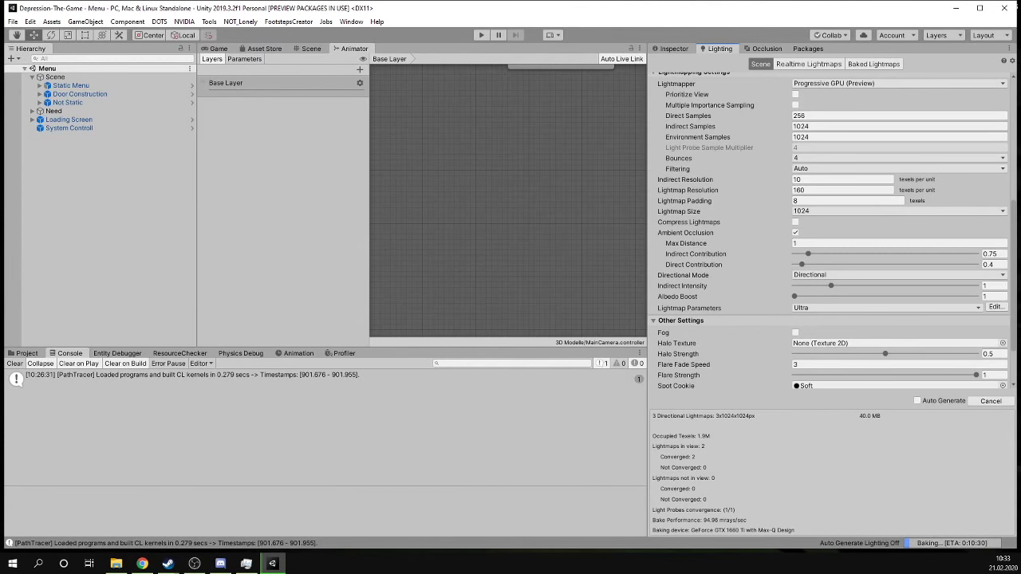
{"action": "key", "text": "alt+Tab"}
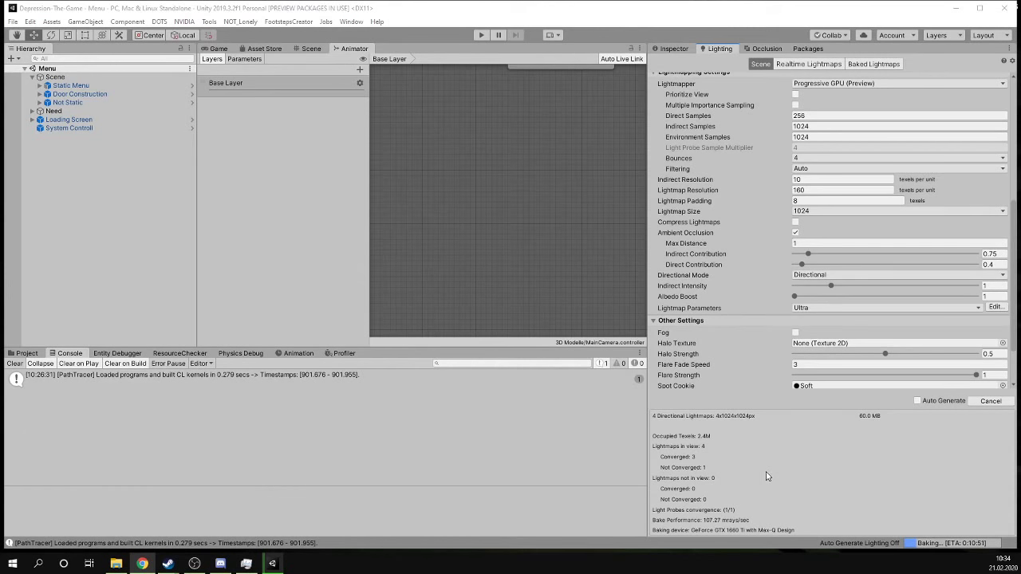
Watch CPU and GPU load on Task Manager's Leistung tab, then bring up the Unity Baking folder.
{"action": "right_click", "coordinate": [460, 557]}
{"action": "left_click", "coordinate": [477, 510]}
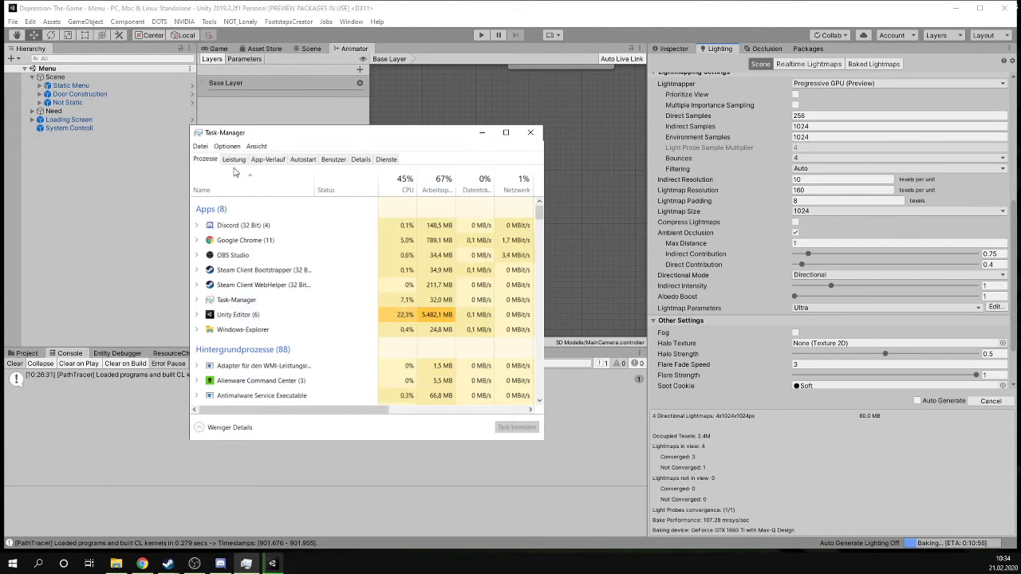
{"action": "left_click", "coordinate": [235, 160]}
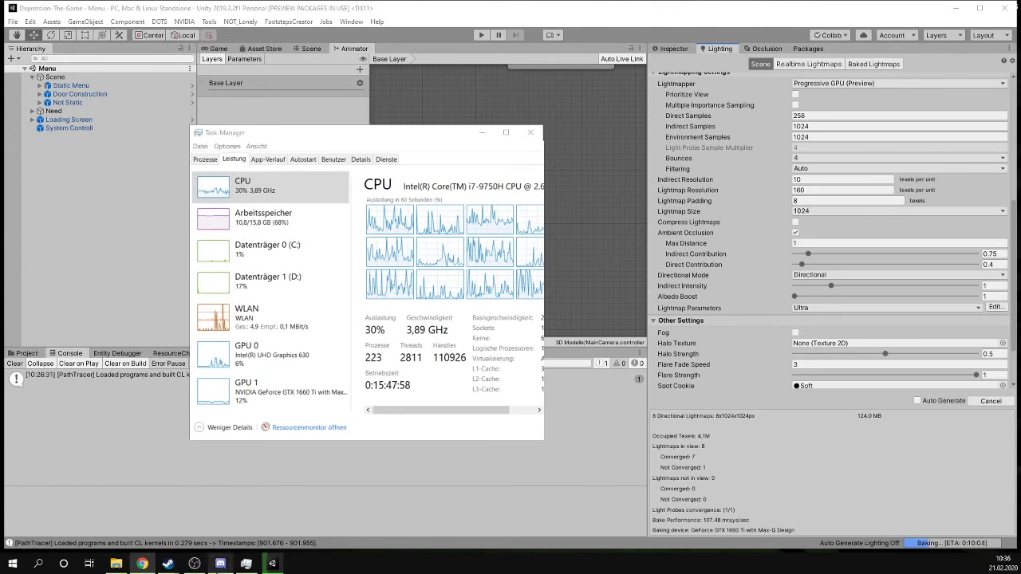
{"action": "left_click", "coordinate": [116, 563]}
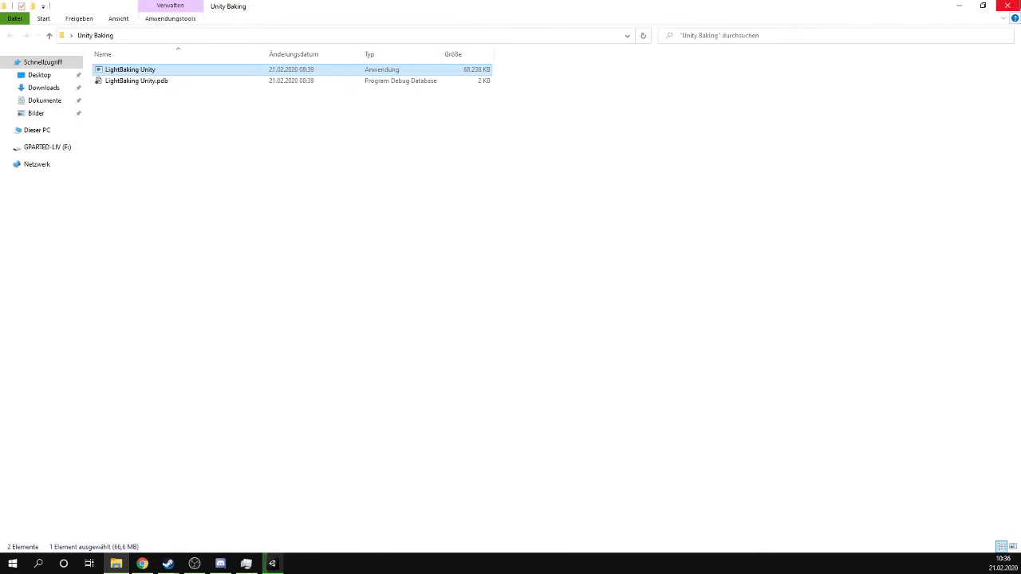
Open DWSGameLauncher.sln from D:\Work\VisualStudioProjects\DWSGameLauncher in Visual Studio 2019.
{"action": "left_click", "coordinate": [1010, 6]}
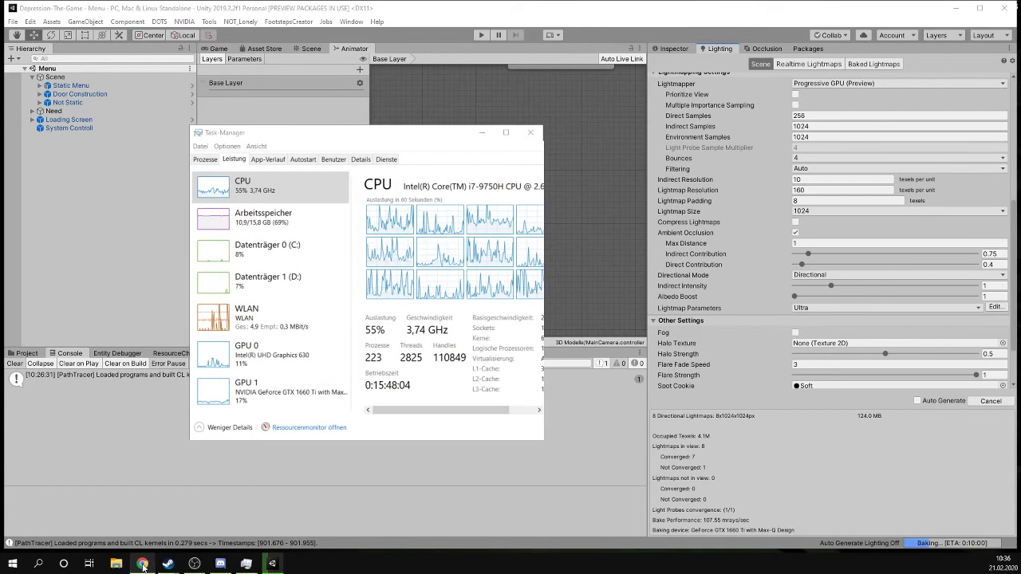
{"action": "mouse_move", "coordinate": [144, 565]}
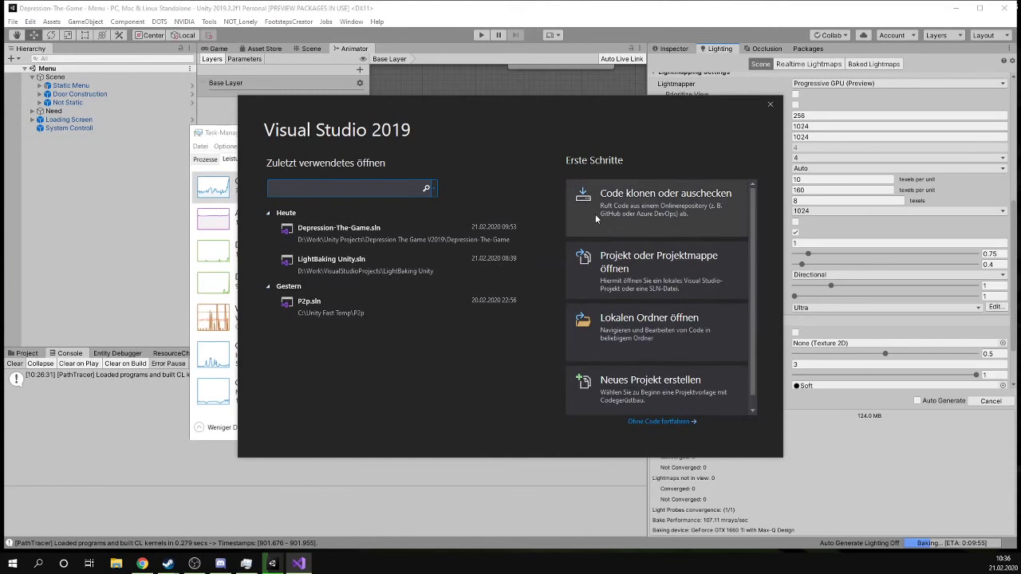
{"action": "left_click", "coordinate": [594, 269]}
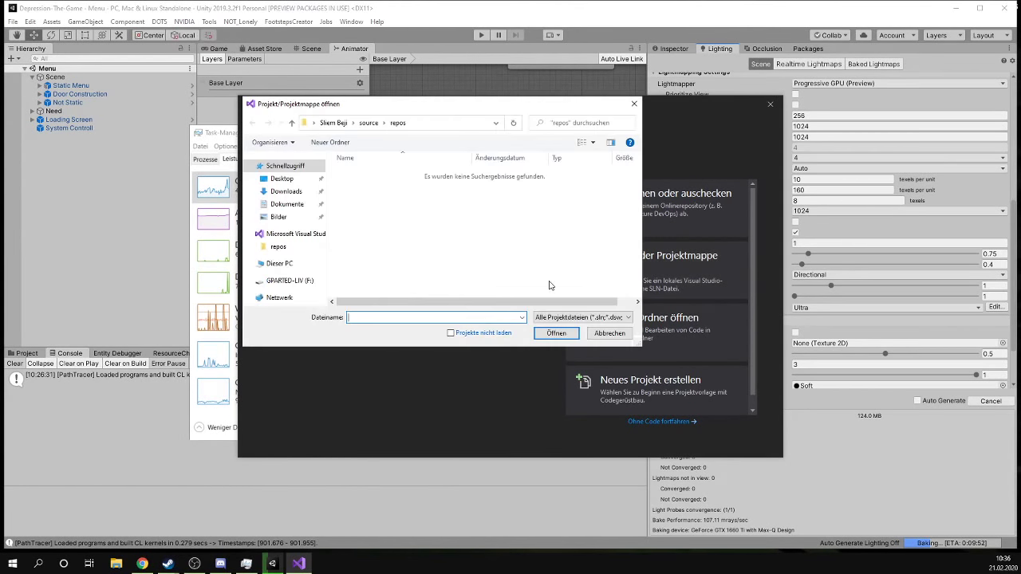
{"action": "left_click", "coordinate": [281, 264]}
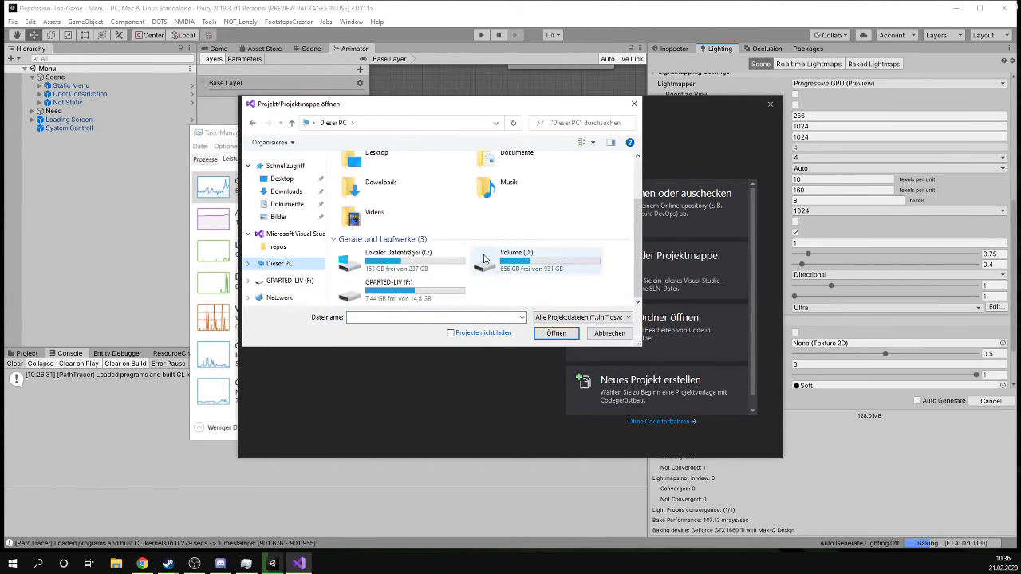
{"action": "double_click", "coordinate": [484, 259]}
{"action": "double_click", "coordinate": [440, 255]}
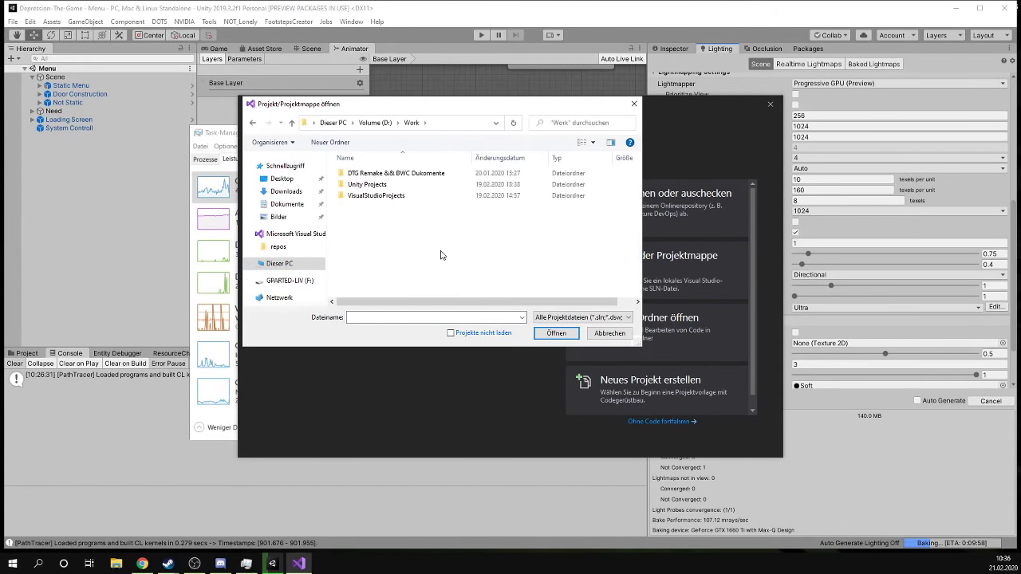
{"action": "double_click", "coordinate": [429, 196]}
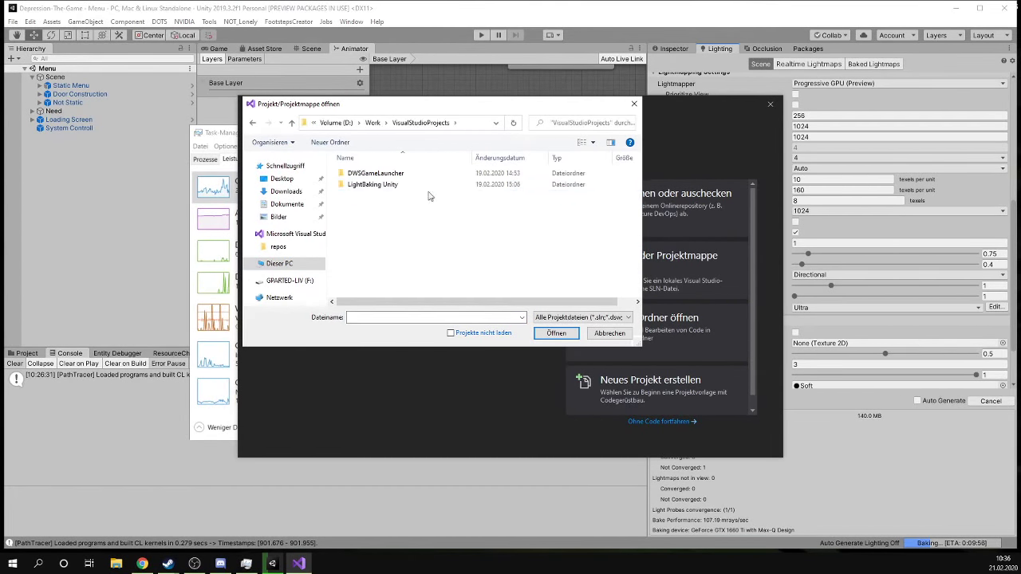
{"action": "double_click", "coordinate": [428, 174]}
{"action": "left_click", "coordinate": [435, 185]}
Open the DWSGameLauncher solution and Program.cs, then attempt a folder publish, which fails.
{"action": "left_click", "coordinate": [550, 333]}
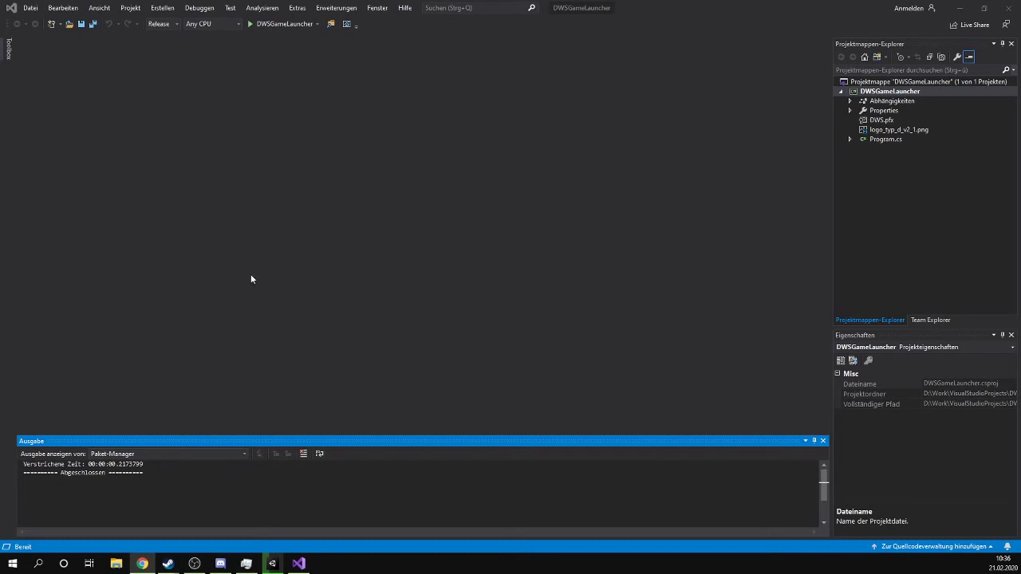
{"action": "double_click", "coordinate": [873, 138]}
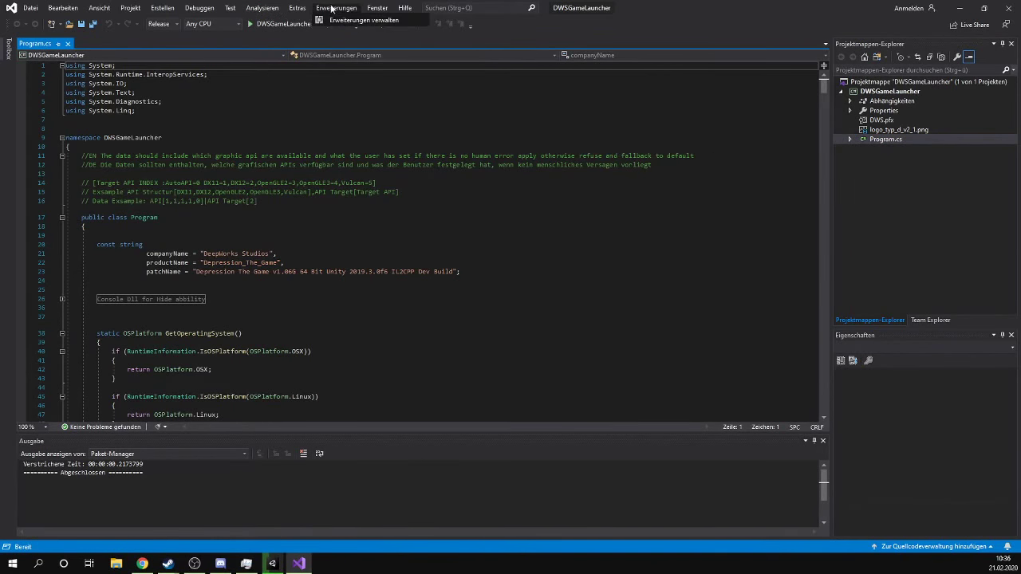
{"action": "left_click", "coordinate": [172, 10]}
{"action": "left_click", "coordinate": [193, 118]}
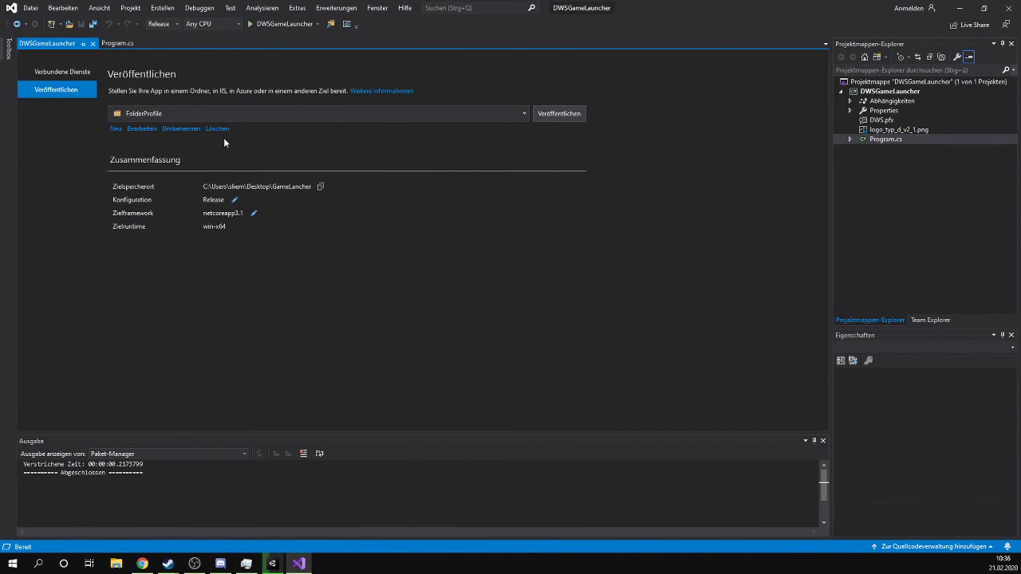
{"action": "left_click", "coordinate": [546, 113]}
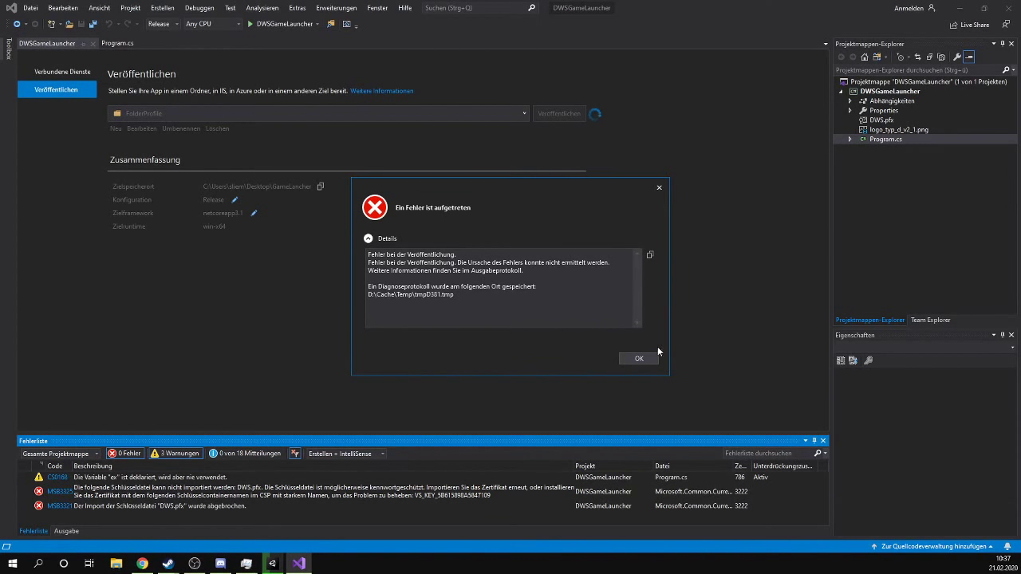
{"action": "left_click", "coordinate": [640, 358]}
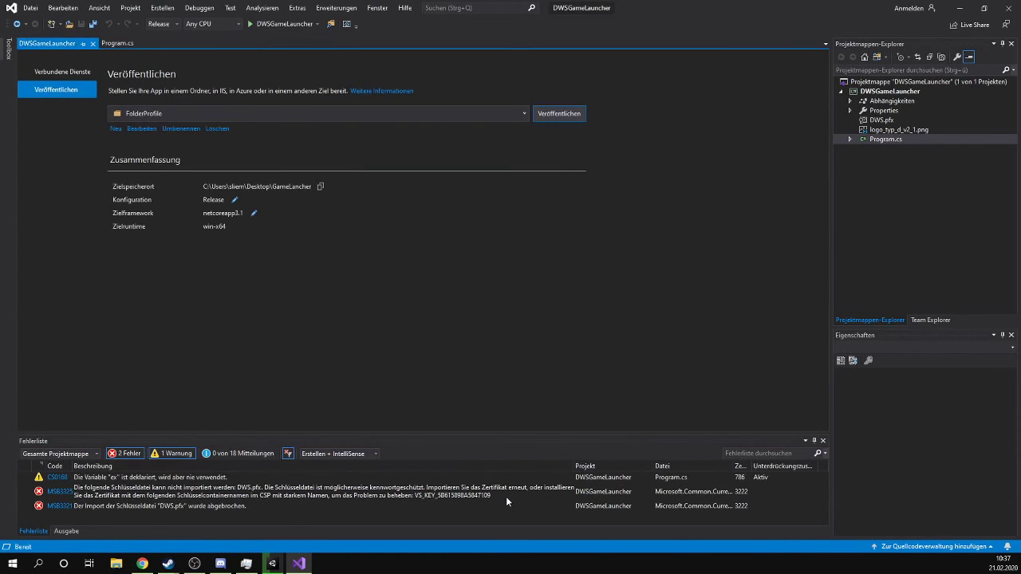
Jump to the MSB3325 DWS.pfx error and open the project's properties.
{"action": "double_click", "coordinate": [505, 496]}
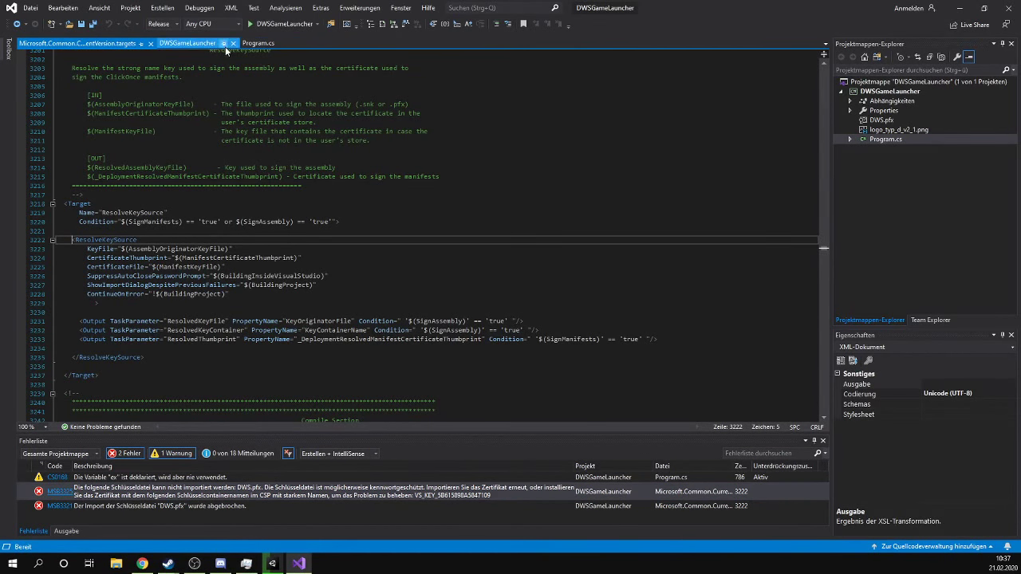
{"action": "double_click", "coordinate": [867, 111]}
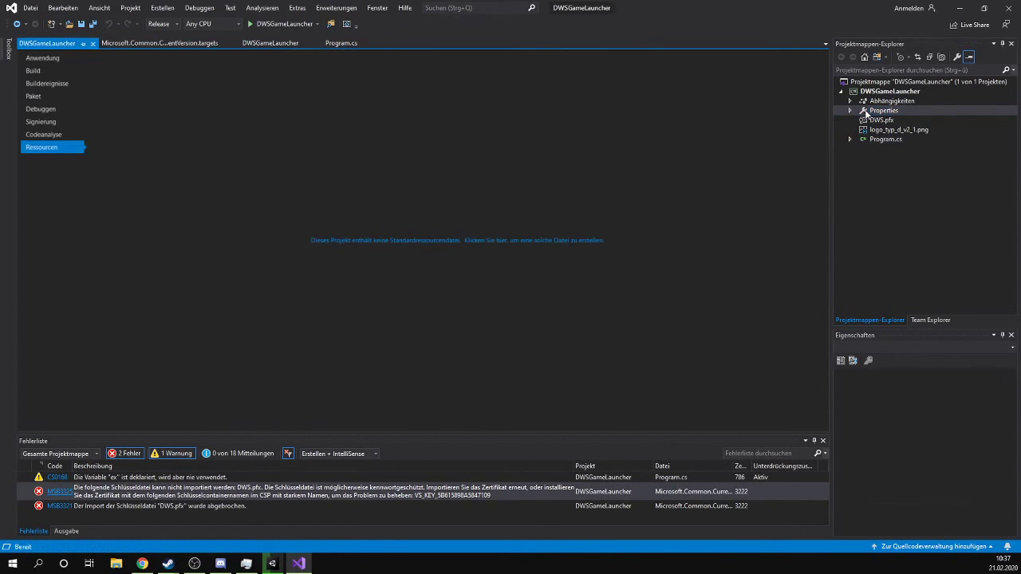
{"action": "left_click", "coordinate": [50, 136]}
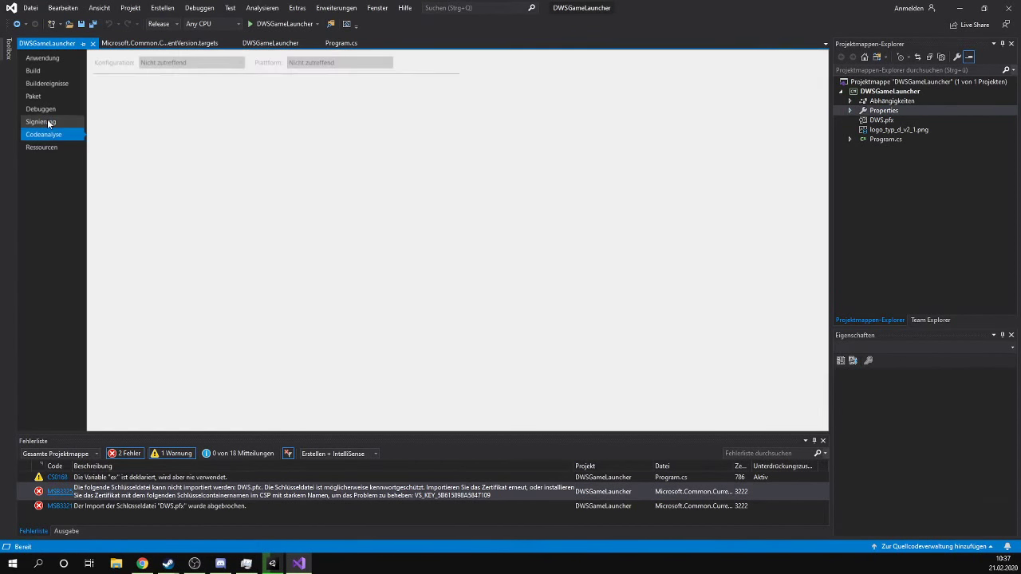
On the Signing page, try unlocking DWS.pfx with its password, then dismiss the prompt.
{"action": "left_click", "coordinate": [49, 123]}
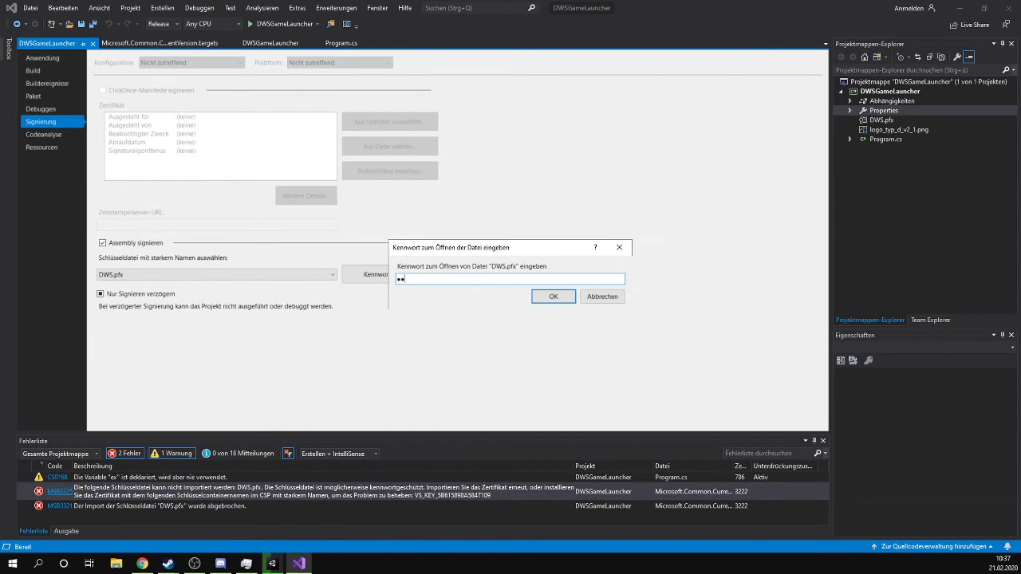
{"action": "type", "text": "••••"}
{"action": "key", "text": "Return"}
{"action": "key", "text": "Return"}
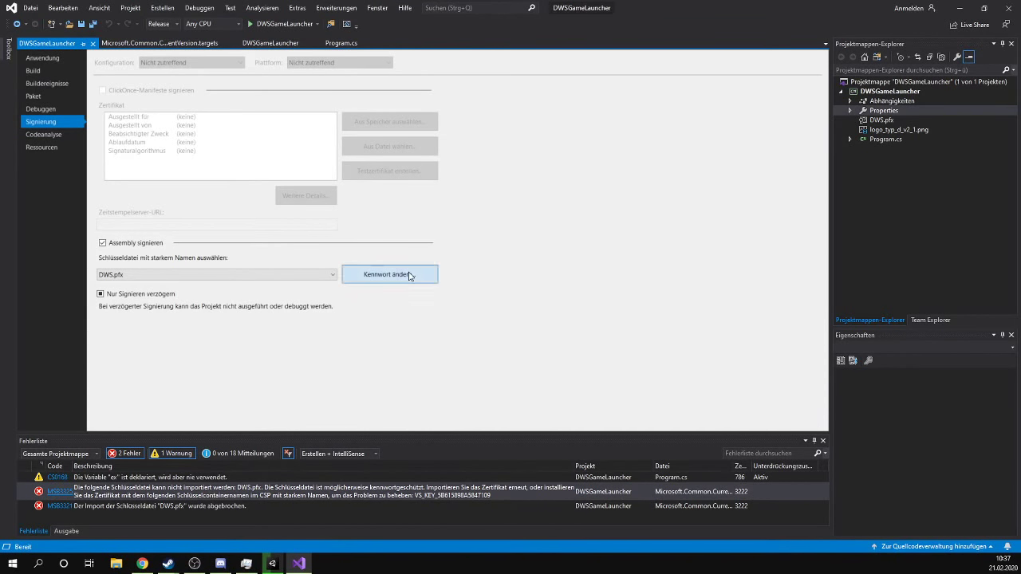
{"action": "left_click", "coordinate": [409, 274]}
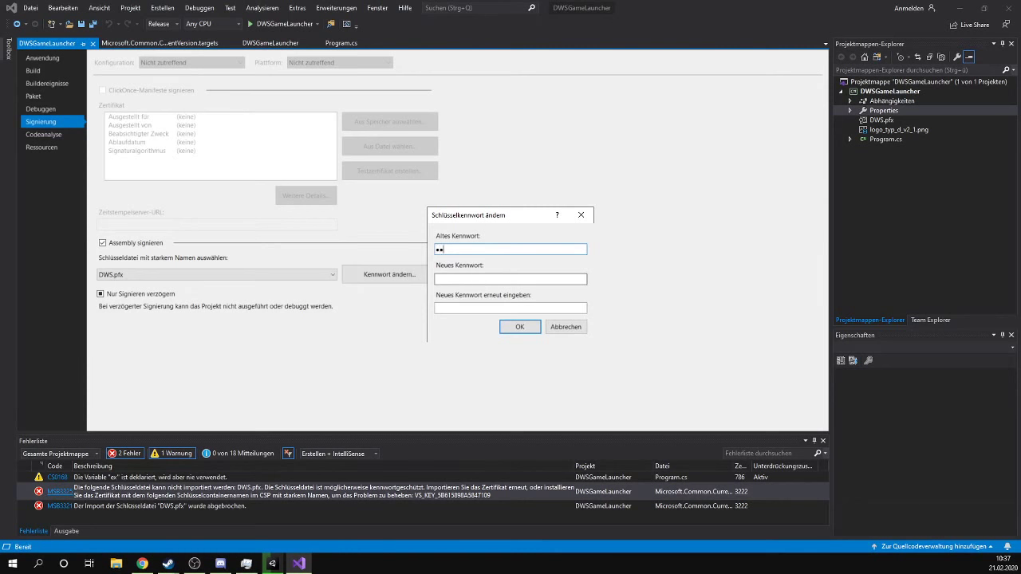
{"action": "left_click", "coordinate": [565, 327]}
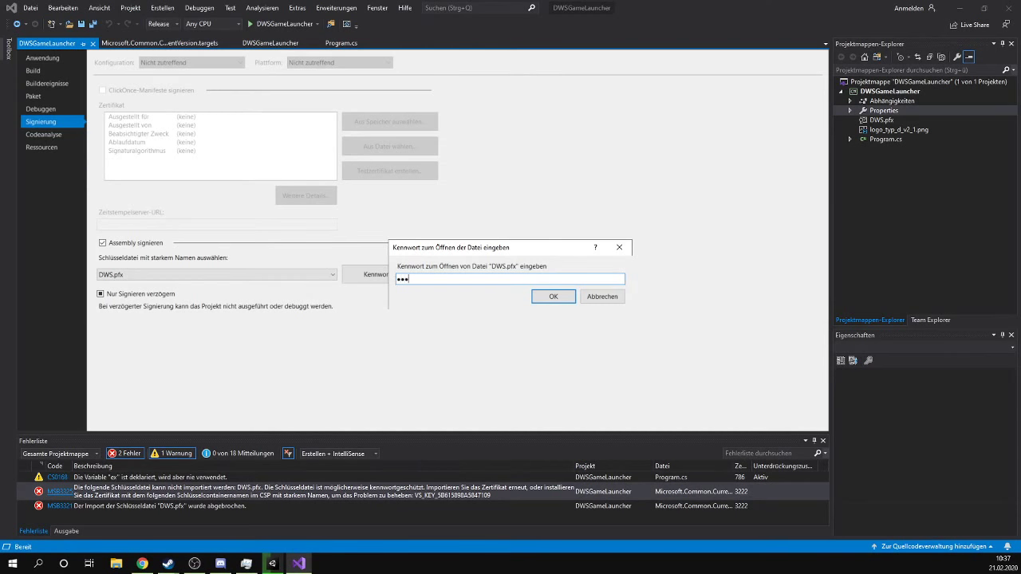
{"action": "key", "text": "BackSpace"}
{"action": "key", "text": "BackSpace"}
{"action": "key", "text": "BackSpace"}
{"action": "key", "text": "Return"}
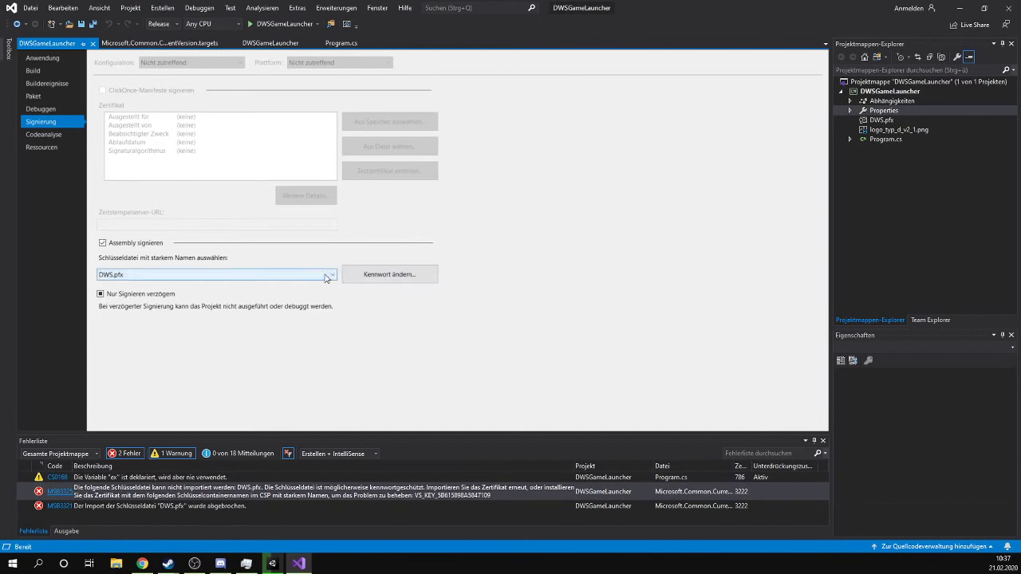
Retry the DWS.pfx password, then choose <Neu...> from the strong-name key file dropdown.
{"action": "left_click", "coordinate": [326, 276]}
{"action": "left_click", "coordinate": [376, 304]}
{"action": "left_click", "coordinate": [371, 275]}
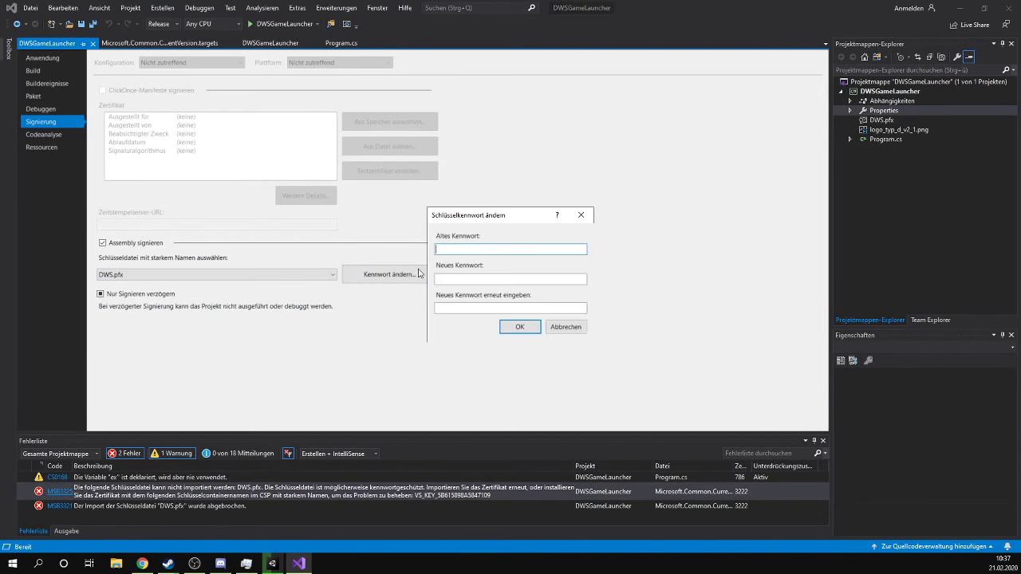
{"action": "left_click", "coordinate": [511, 326]}
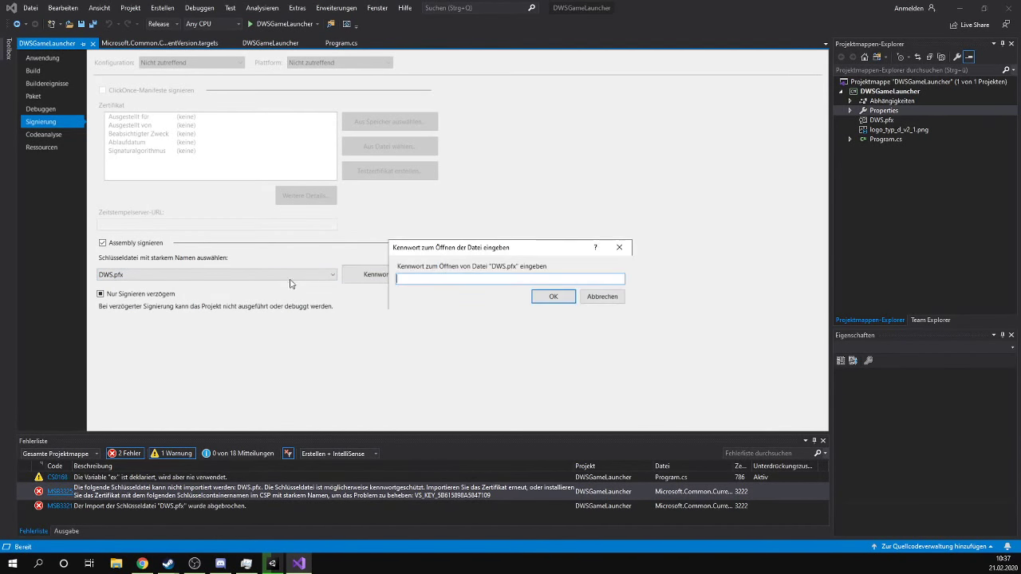
{"action": "key", "text": "Return"}
{"action": "key", "text": "Return"}
{"action": "left_click", "coordinate": [310, 277]}
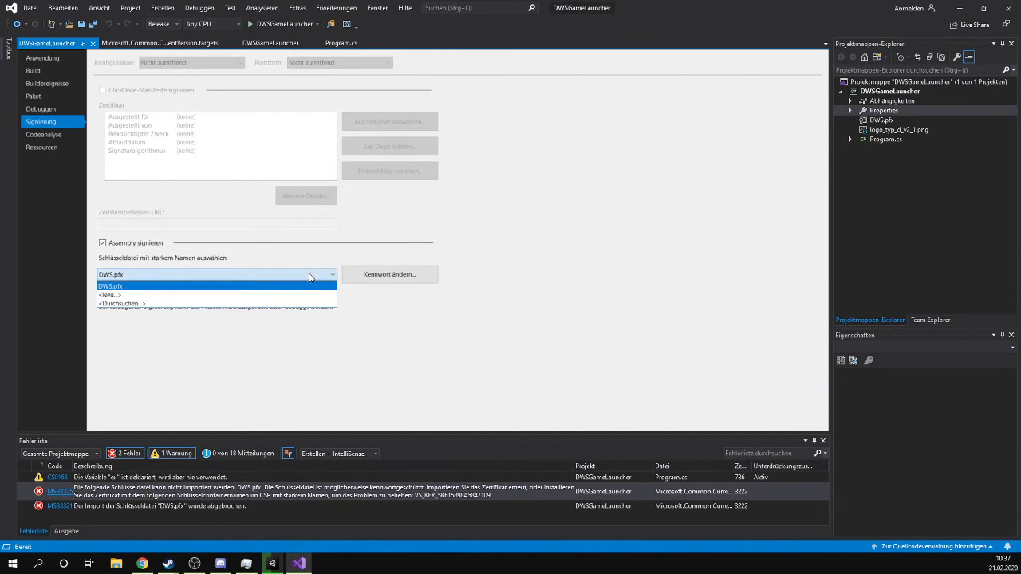
{"action": "left_click", "coordinate": [365, 272]}
{"action": "left_click", "coordinate": [241, 276]}
{"action": "left_click", "coordinate": [225, 293]}
{"action": "type", "text": "DWS_Lanche"}
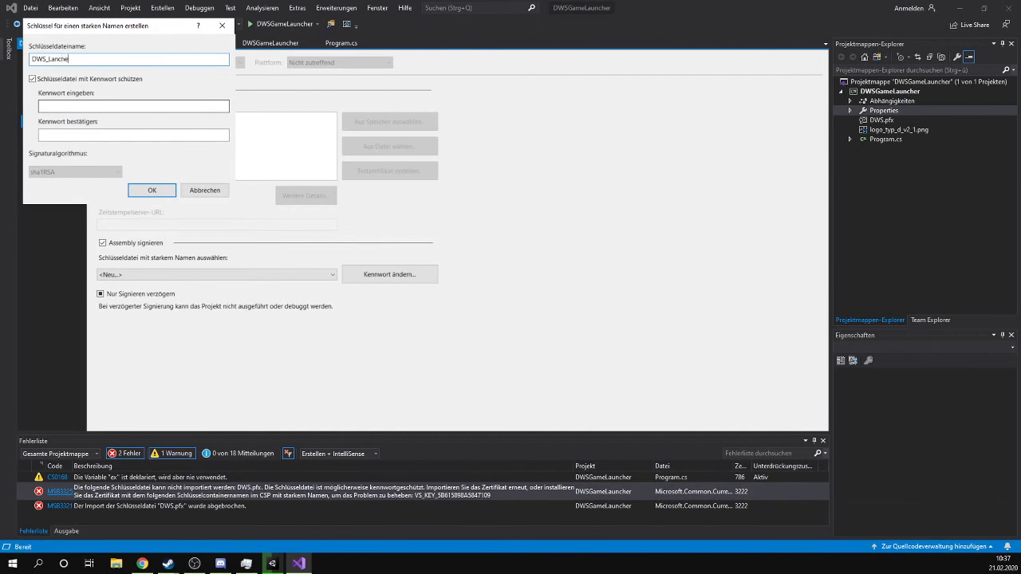
Name the new key DWS_Lancher, set and confirm its password, then choose Erstellen > DWSGameLauncher veröffentlichen.
{"action": "type", "text": "r"}
{"action": "left_click", "coordinate": [132, 107]}
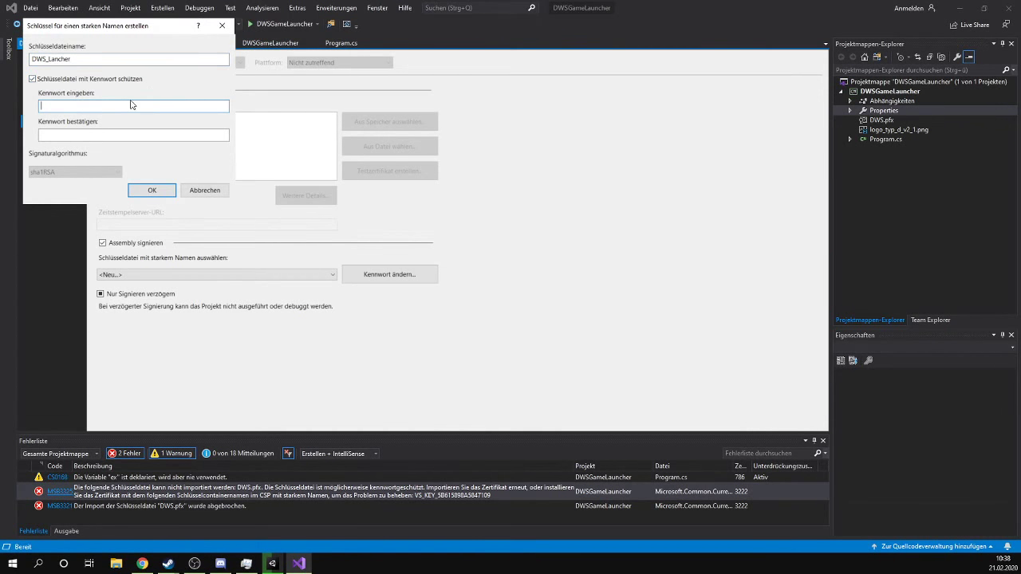
{"action": "type", "text": "••"}
{"action": "key", "text": "Return"}
{"action": "left_click", "coordinate": [129, 136]}
{"action": "key", "text": "ctrl+v"}
{"action": "key", "text": "ctrl+a"}
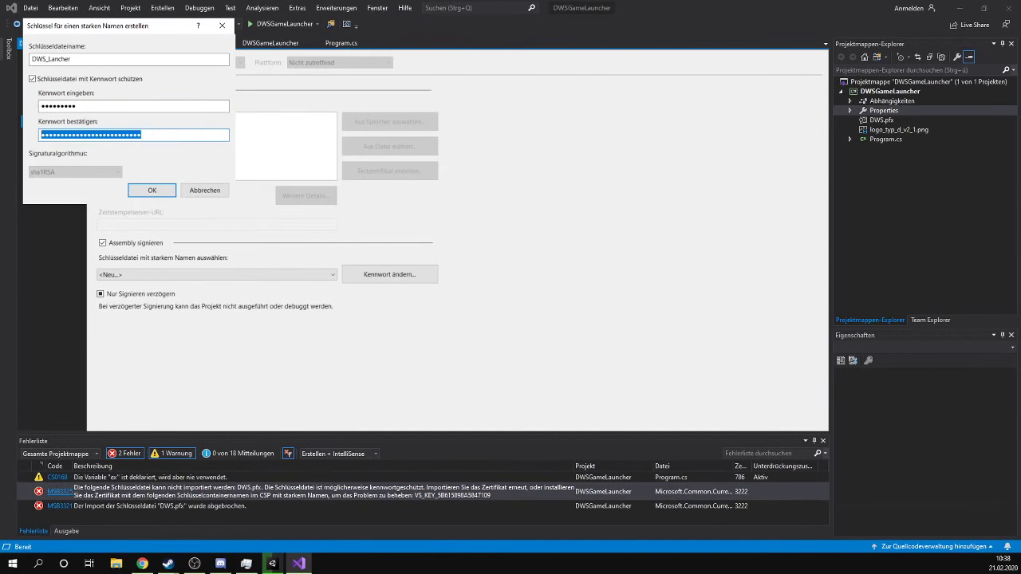
{"action": "type", "text": "••"}
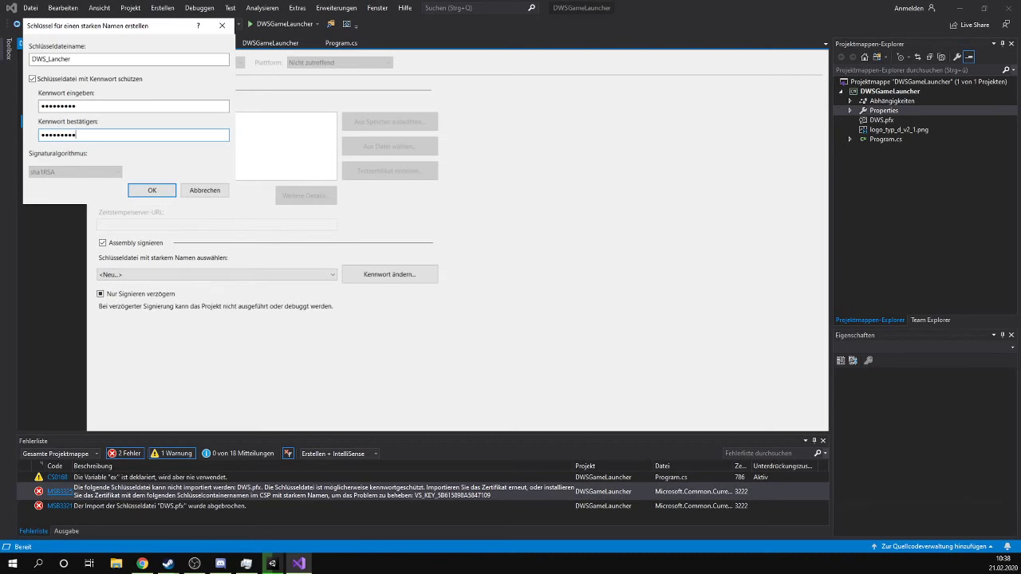
{"action": "key", "text": "Return"}
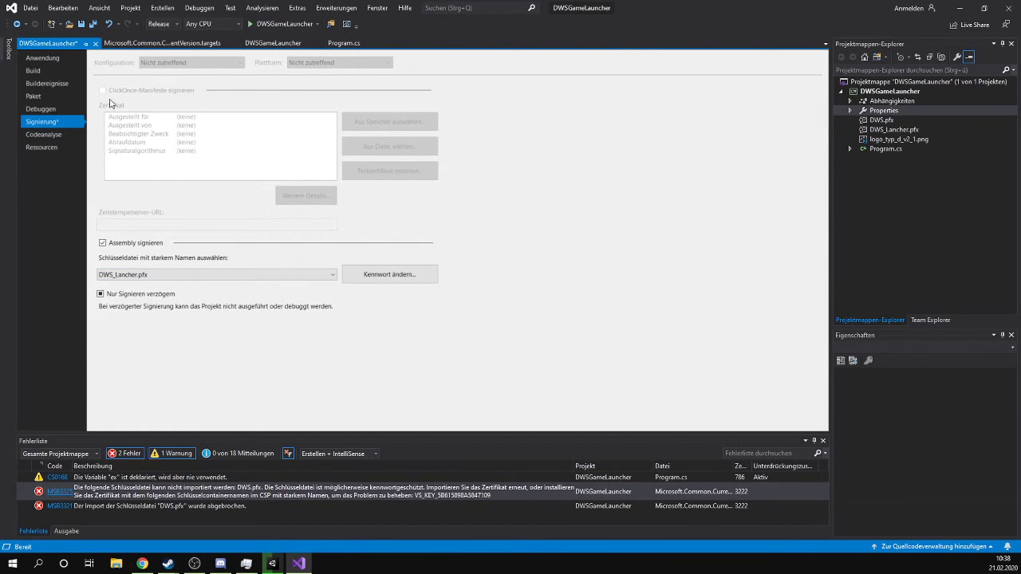
{"action": "left_click", "coordinate": [179, 8]}
{"action": "left_click", "coordinate": [217, 115]}
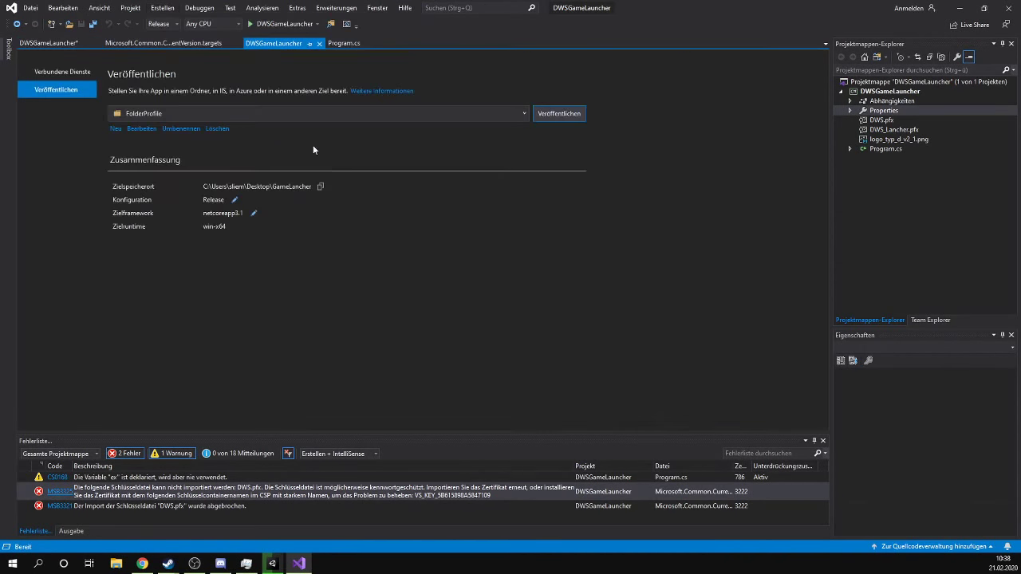
Publish DWSGameLauncher with FolderProfile to the desktop GameLancher folder, then minimize Visual Studio.
{"action": "left_click", "coordinate": [543, 119]}
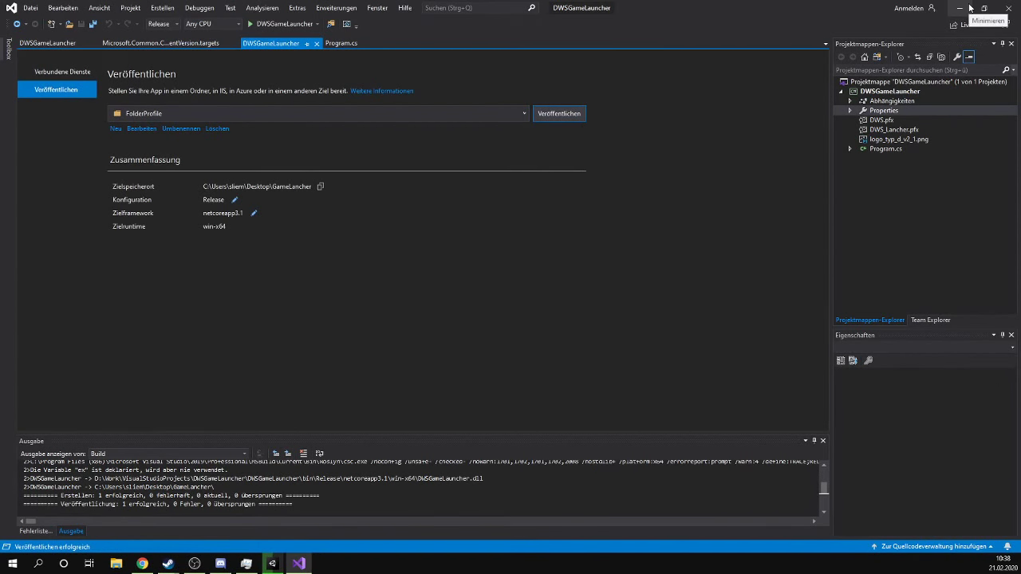
{"action": "left_click", "coordinate": [970, 8]}
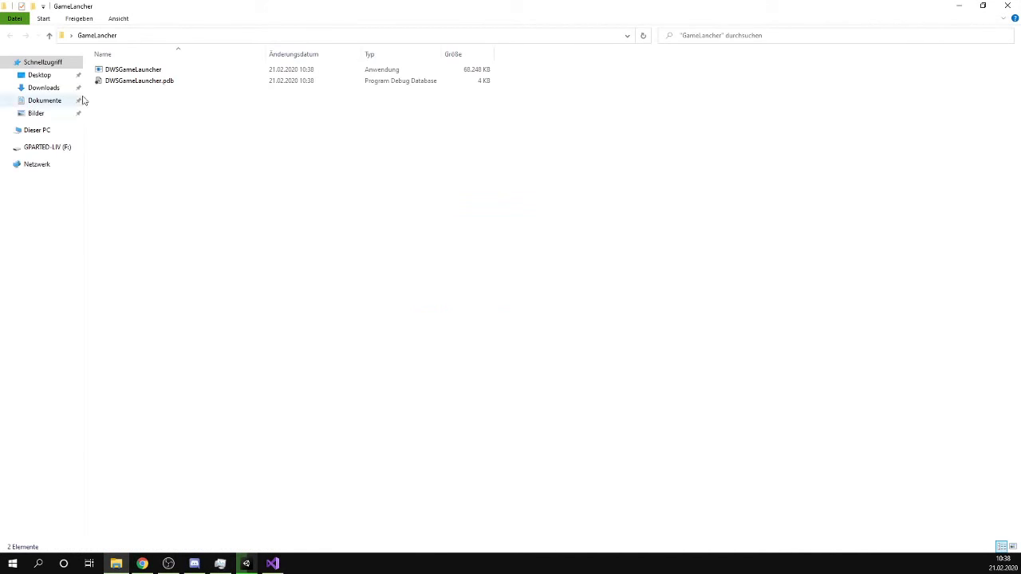
Close the GameLancher Explorer window, then the Unity Baking window.
{"action": "left_click", "coordinate": [1007, 6]}
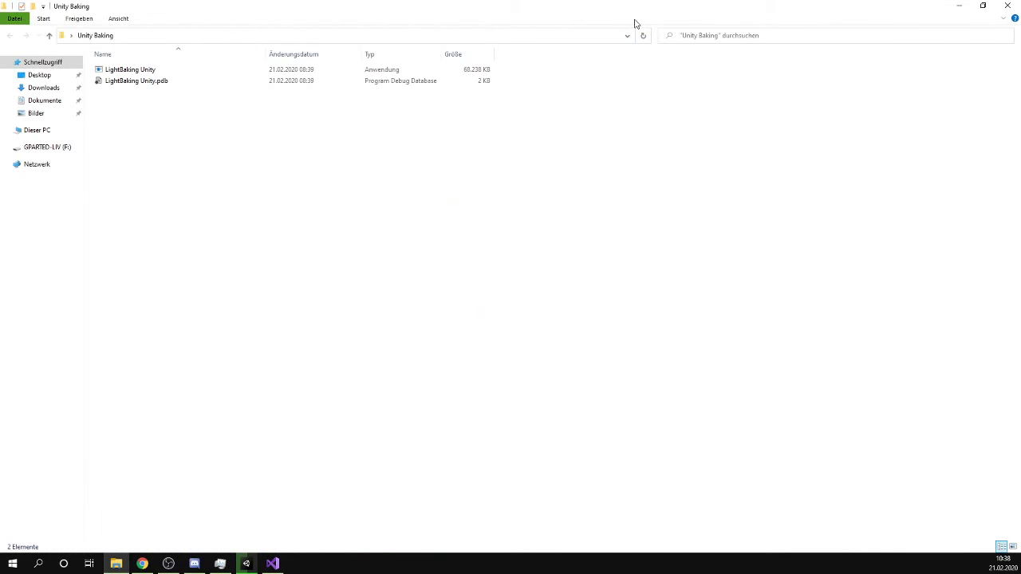
{"action": "left_click", "coordinate": [1007, 6]}
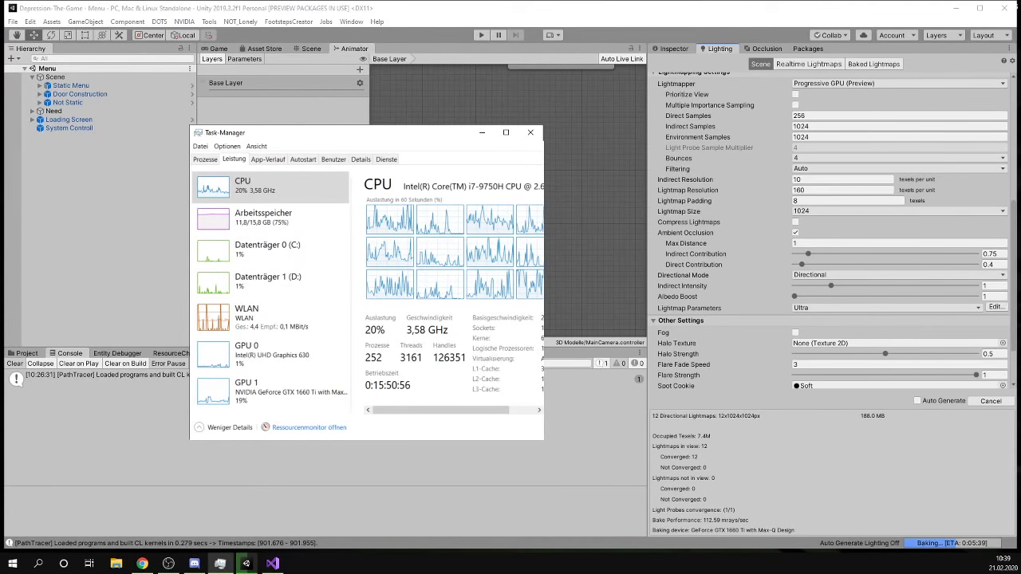
Bring Unity forward and cancel the running occlusion bake on the Occlusion tab.
{"action": "left_click", "coordinate": [798, 519]}
{"action": "scroll", "coordinate": [814, 372], "scroll_direction": "down", "scroll_amount": 3}
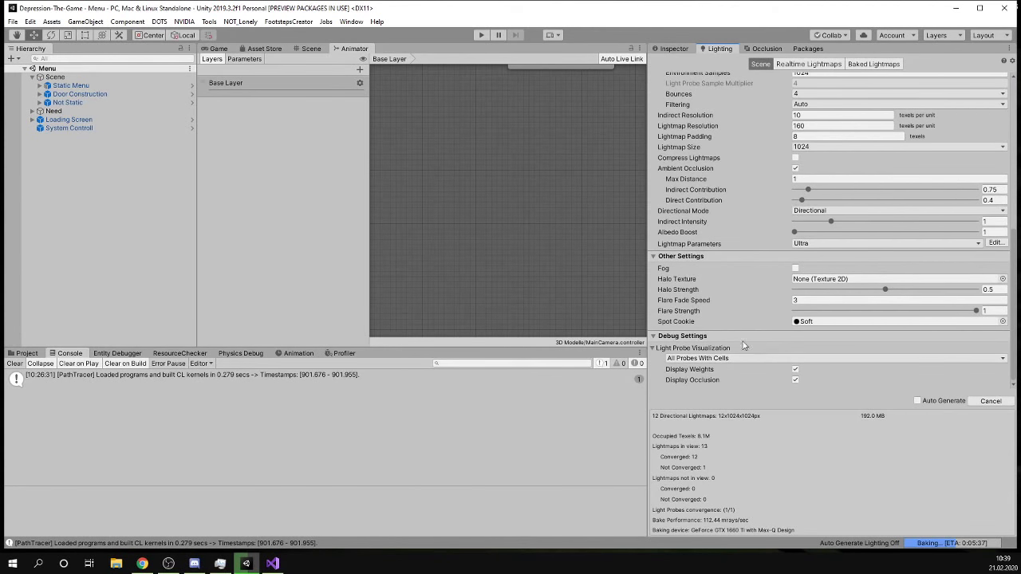
{"action": "left_click", "coordinate": [753, 49]}
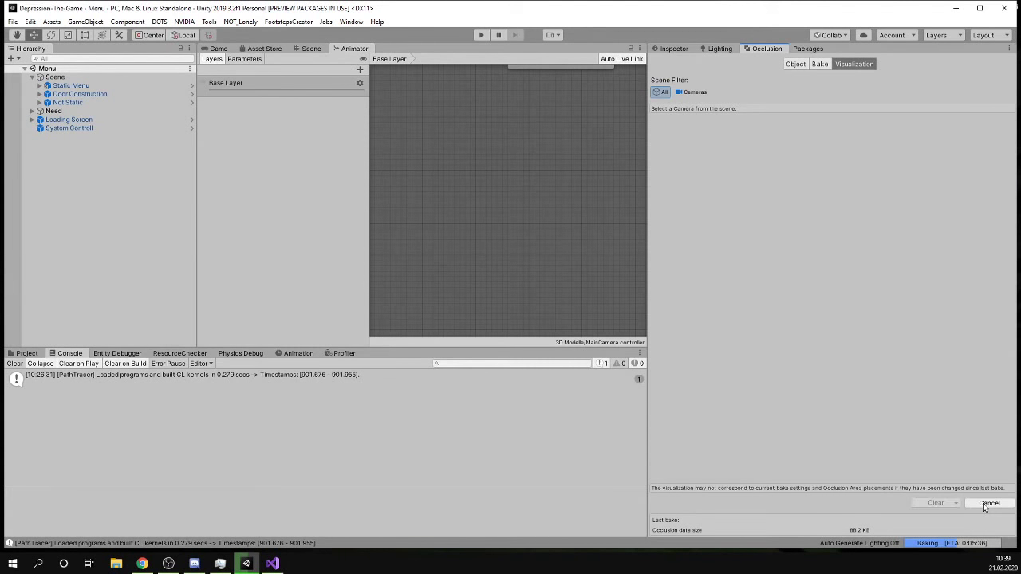
{"action": "left_click", "coordinate": [989, 503]}
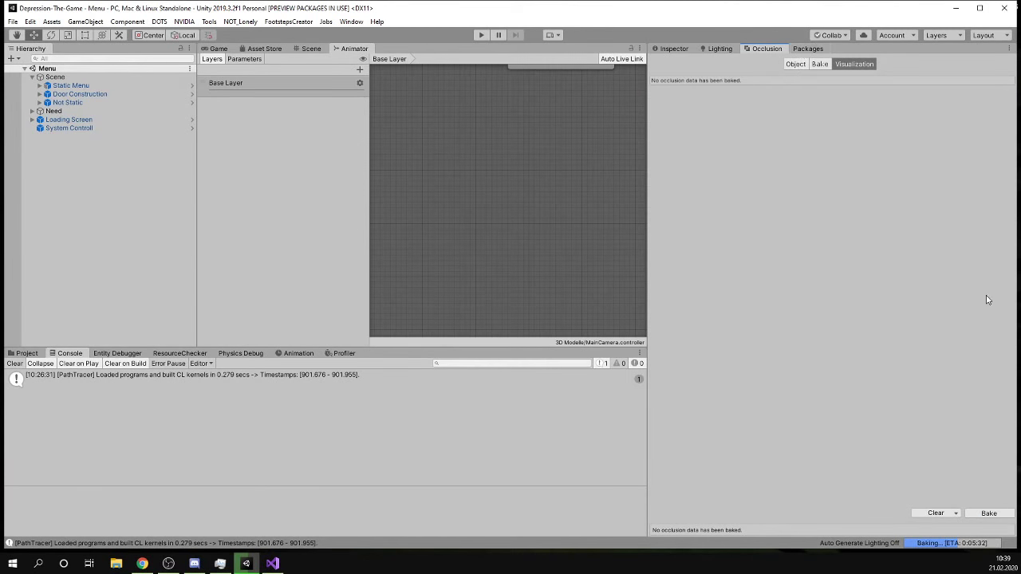
Show the Scene view with the Bake parameters and fly up to the kitchen cabinets.
{"action": "left_click", "coordinate": [313, 51]}
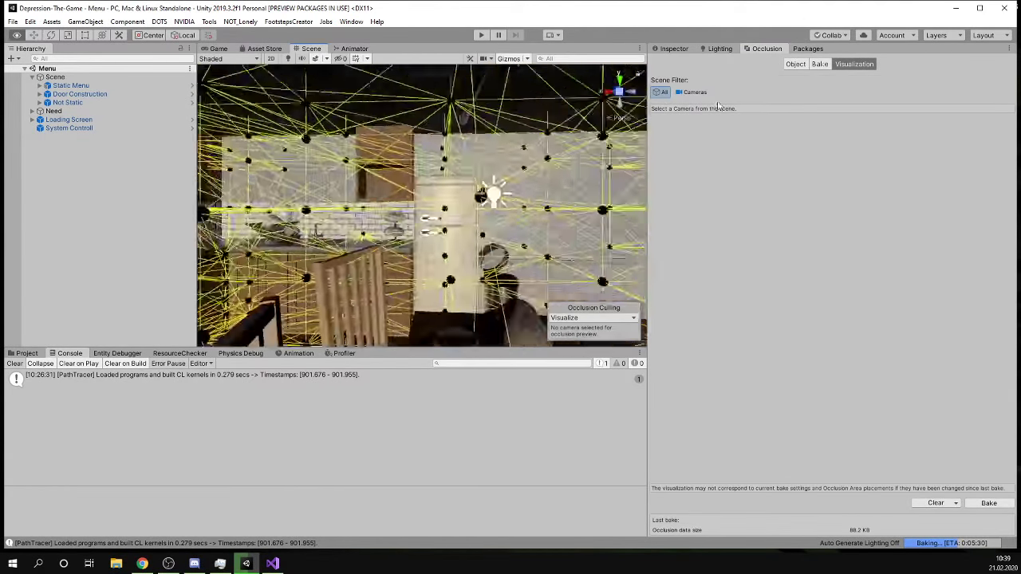
{"action": "left_click", "coordinate": [822, 66]}
{"action": "mouse_move", "coordinate": [415, 200]}
{"action": "right_mouse_down"}
{"action": "mouse_move", "coordinate": [400, 313]}
{"action": "mouse_move", "coordinate": [368, 327]}
{"action": "right_mouse_up"}
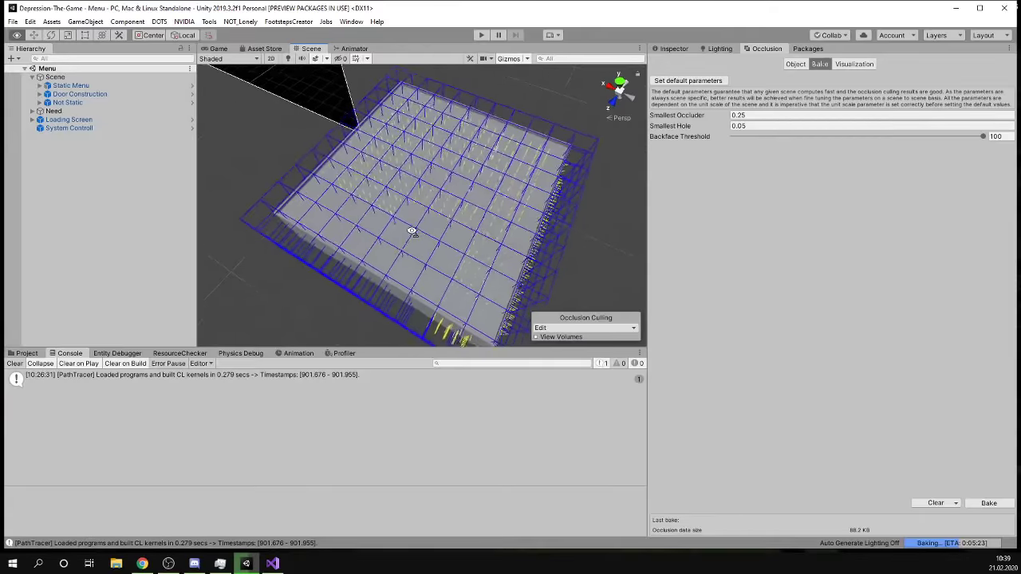
{"action": "mouse_move", "coordinate": [374, 241]}
{"action": "right_mouse_down"}
{"action": "mouse_move", "coordinate": [314, 35]}
{"action": "mouse_move", "coordinate": [450, 118]}
{"action": "mouse_move", "coordinate": [506, 222]}
{"action": "mouse_move", "coordinate": [335, 59]}
{"action": "mouse_move", "coordinate": [292, 83]}
{"action": "right_mouse_up"}
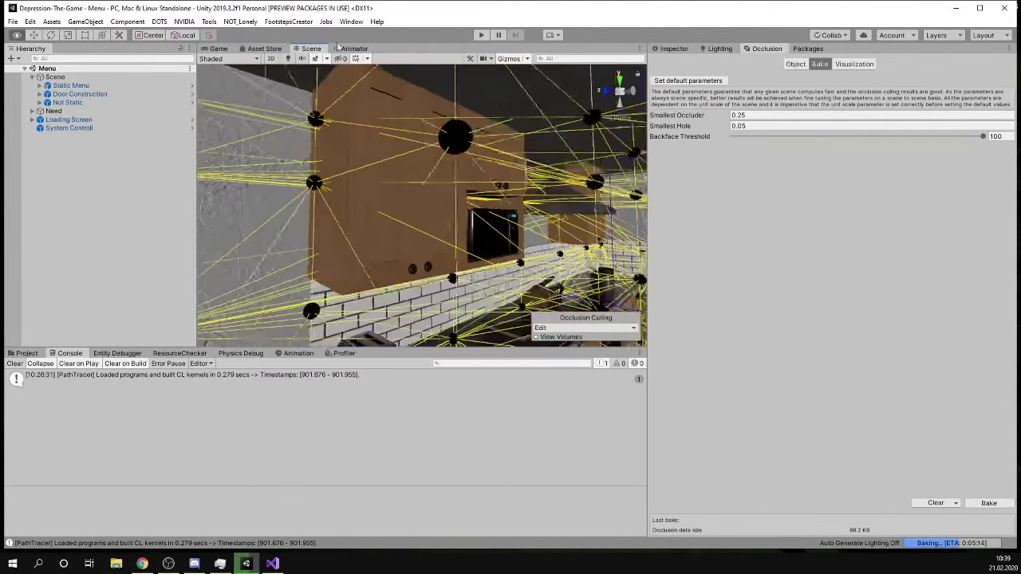
{"action": "mouse_move", "coordinate": [292, 82]}
{"action": "right_mouse_down"}
{"action": "mouse_move", "coordinate": [306, 567]}
{"action": "mouse_move", "coordinate": [335, 50]}
{"action": "mouse_move", "coordinate": [209, 22]}
{"action": "mouse_move", "coordinate": [368, 125]}
{"action": "mouse_move", "coordinate": [729, 187]}
{"action": "mouse_move", "coordinate": [550, 200]}
{"action": "mouse_move", "coordinate": [262, 149]}
{"action": "mouse_move", "coordinate": [253, 35]}
{"action": "mouse_move", "coordinate": [239, 125]}
{"action": "mouse_move", "coordinate": [260, 50]}
{"action": "mouse_move", "coordinate": [334, 126]}
{"action": "mouse_move", "coordinate": [271, 119]}
{"action": "right_mouse_up"}
{"action": "left_click", "coordinate": [138, 78]}
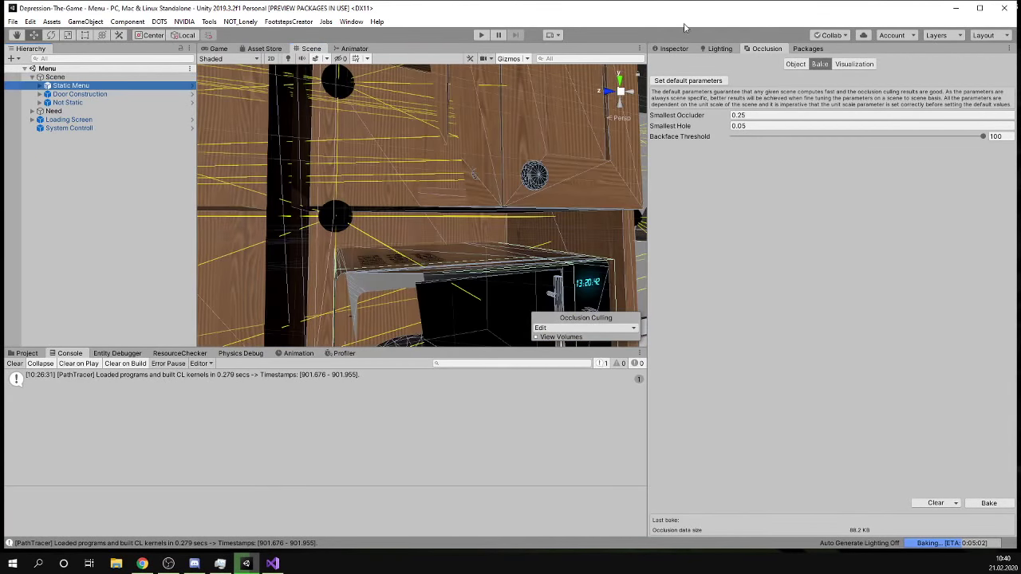
Cancel the lighting bake, select the LightProbes group and enable Edit Light Probes.
{"action": "left_click", "coordinate": [720, 49]}
{"action": "left_click", "coordinate": [983, 401]}
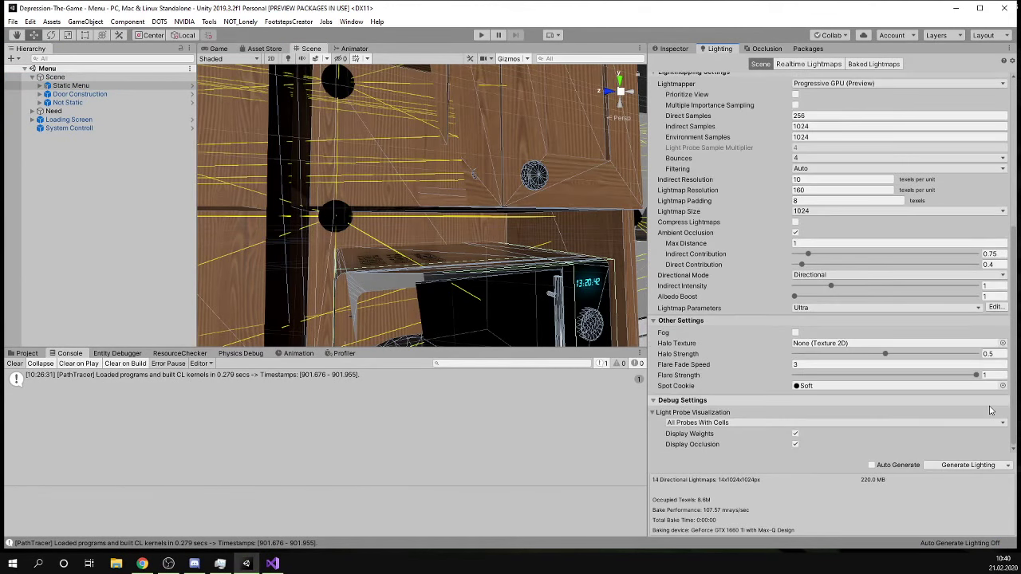
{"action": "left_click", "coordinate": [332, 218]}
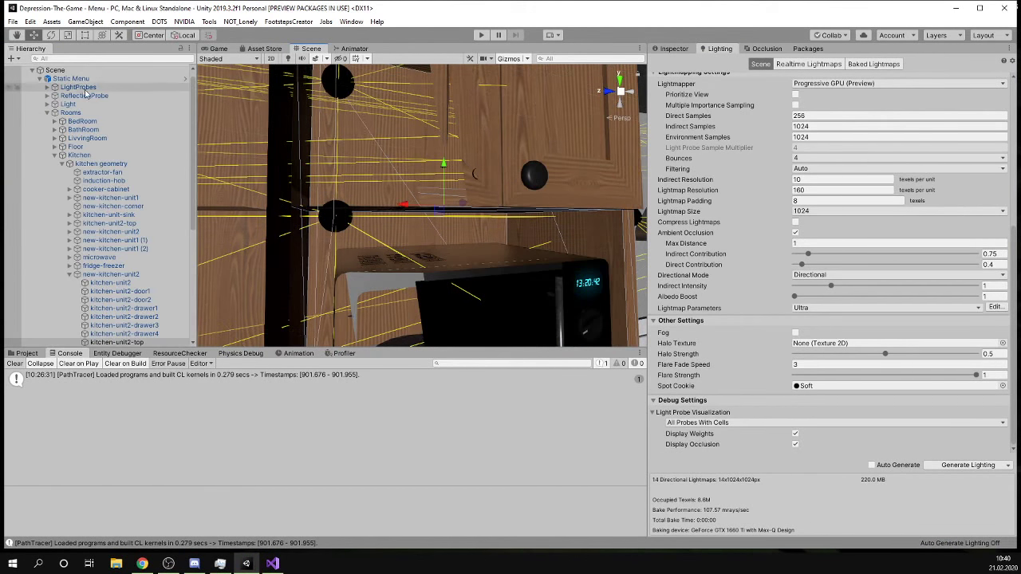
{"action": "left_click", "coordinate": [47, 113]}
{"action": "left_click", "coordinate": [80, 95]}
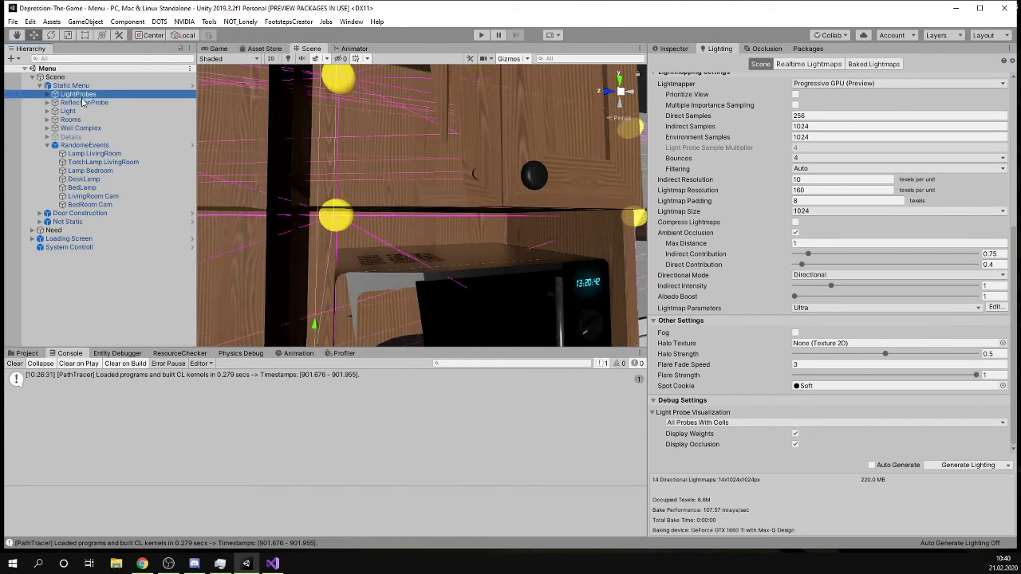
{"action": "left_click", "coordinate": [674, 49]}
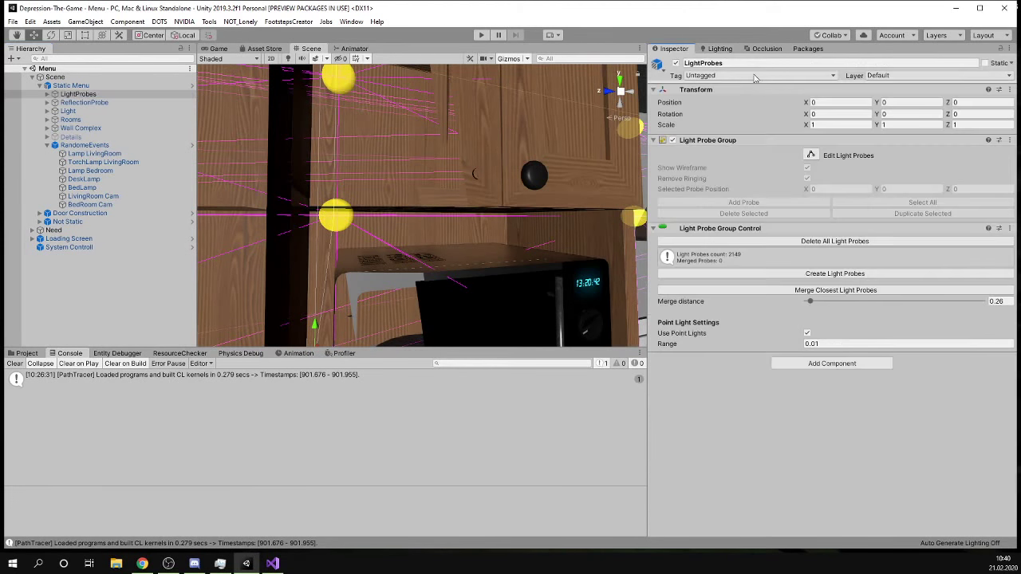
{"action": "left_click", "coordinate": [814, 155]}
Select a probe beside the upper cabinet, frame it, and move it left and down.
{"action": "scroll", "coordinate": [409, 169], "scroll_direction": "down", "scroll_amount": 3}
{"action": "scroll", "coordinate": [409, 168], "scroll_direction": "down", "scroll_amount": 3}
{"action": "scroll", "coordinate": [409, 168], "scroll_direction": "down", "scroll_amount": 2}
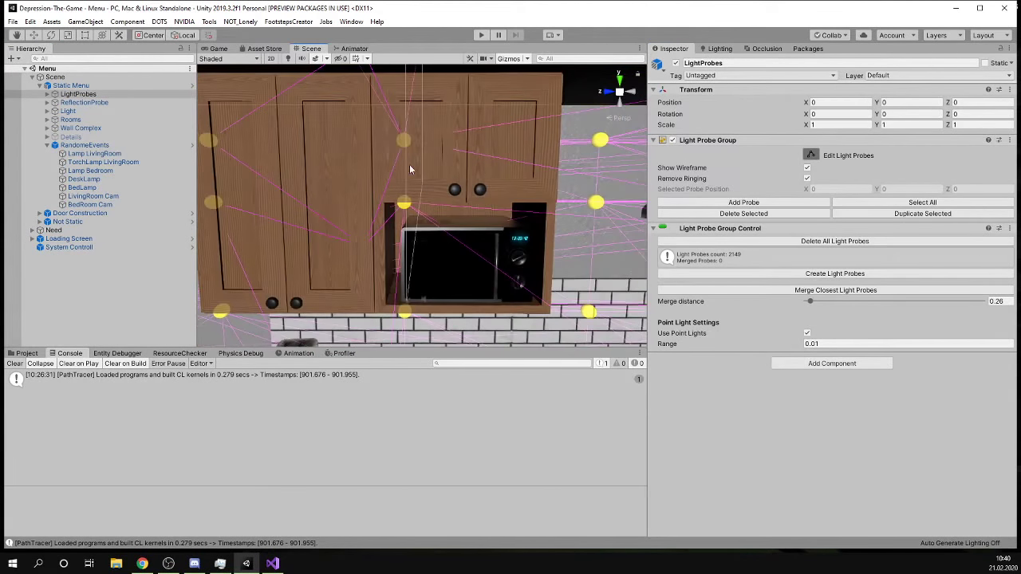
{"action": "left_click", "coordinate": [403, 138]}
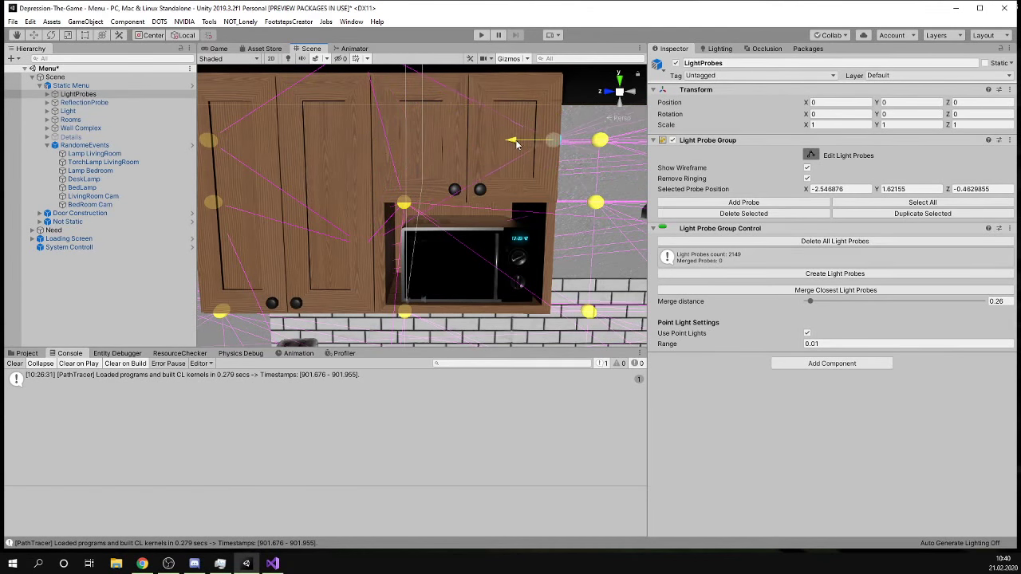
{"action": "key", "text": "f"}
{"action": "left_click_drag", "start_coordinate": [529, 142], "coordinate": [497, 103]}
{"action": "left_click_drag", "start_coordinate": [452, 146], "coordinate": [445, 145]}
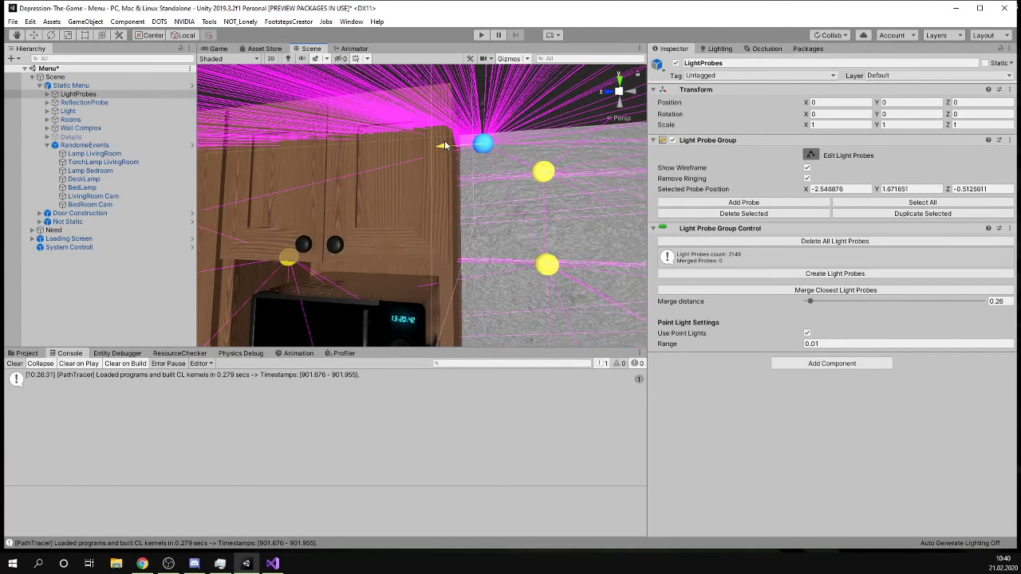
{"action": "left_click_drag", "start_coordinate": [486, 111], "coordinate": [481, 141]}
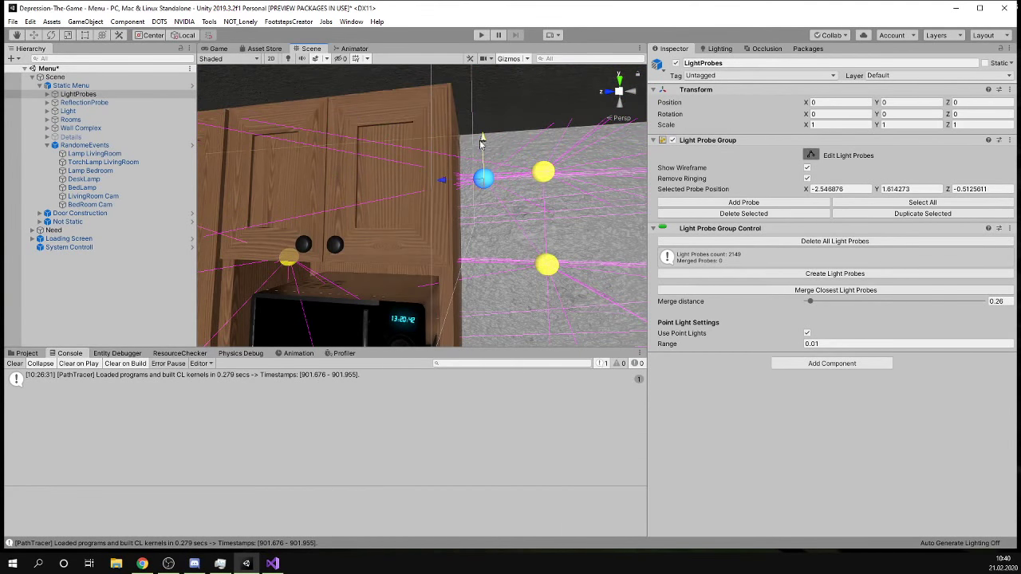
Orbit around the wall cabinet to bring the range hood into view.
{"action": "scroll", "coordinate": [482, 142], "scroll_direction": "up", "scroll_amount": 3}
{"action": "scroll", "coordinate": [518, 201], "scroll_direction": "up", "scroll_amount": 3}
{"action": "scroll", "coordinate": [502, 151], "scroll_direction": "up", "scroll_amount": 3}
{"action": "scroll", "coordinate": [422, 184], "scroll_direction": "up", "scroll_amount": 2}
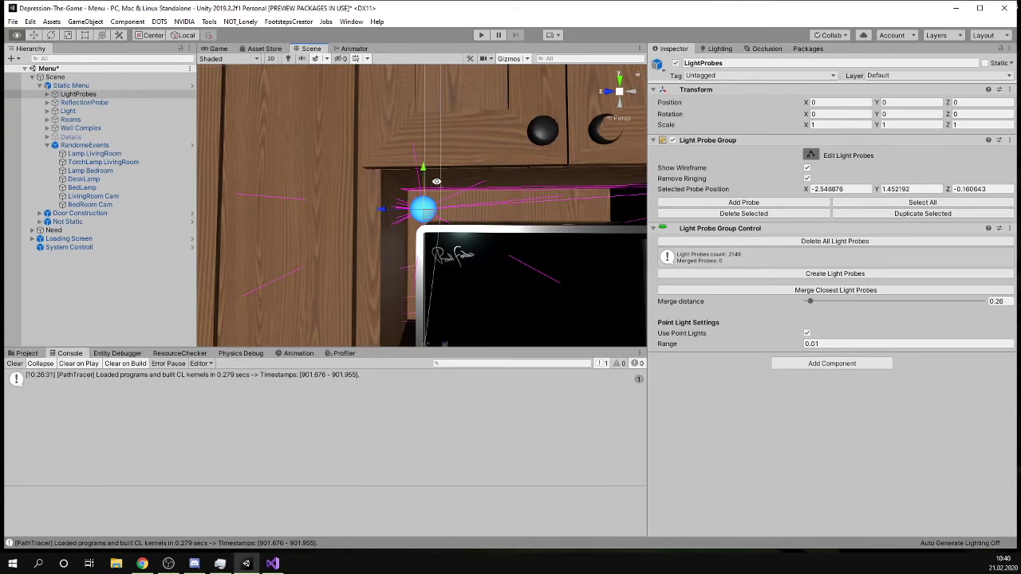
{"action": "scroll", "coordinate": [436, 182], "scroll_direction": "down", "scroll_amount": 5}
{"action": "mouse_move", "coordinate": [436, 182]}
{"action": "left_mouse_down", "text": "alt"}
{"action": "mouse_move", "coordinate": [406, 118]}
{"action": "mouse_move", "coordinate": [365, 199]}
{"action": "left_mouse_up", "text": "alt"}
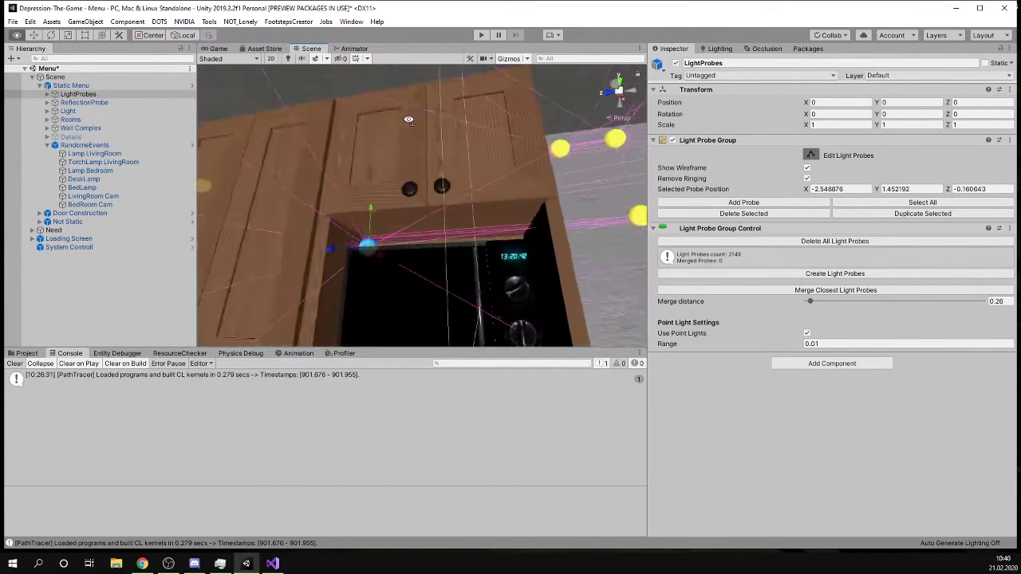
{"action": "scroll", "coordinate": [366, 200], "scroll_direction": "up", "scroll_amount": 3}
{"action": "scroll", "coordinate": [366, 199], "scroll_direction": "down", "scroll_amount": 3}
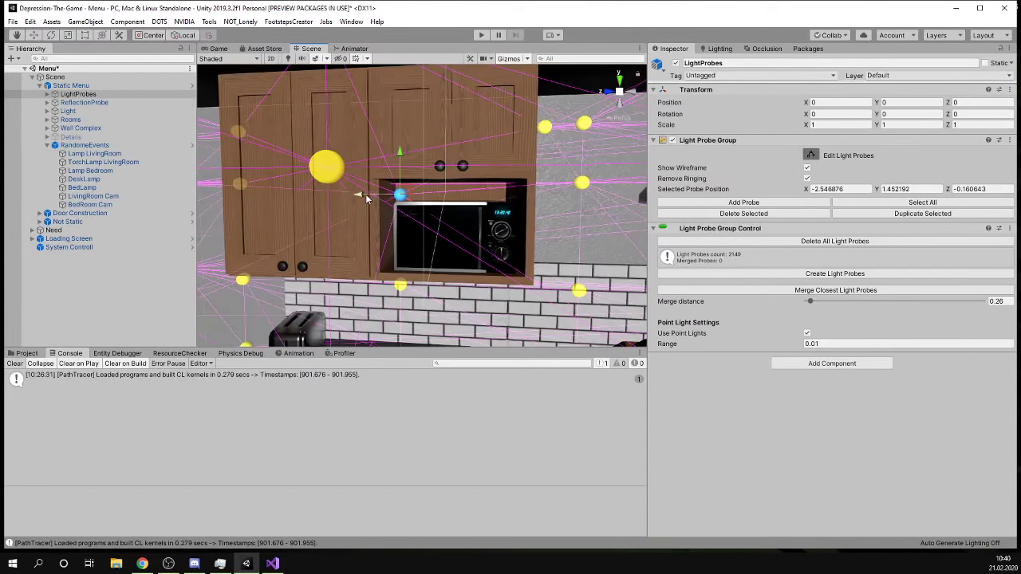
{"action": "scroll", "coordinate": [408, 197], "scroll_direction": "up", "scroll_amount": 3}
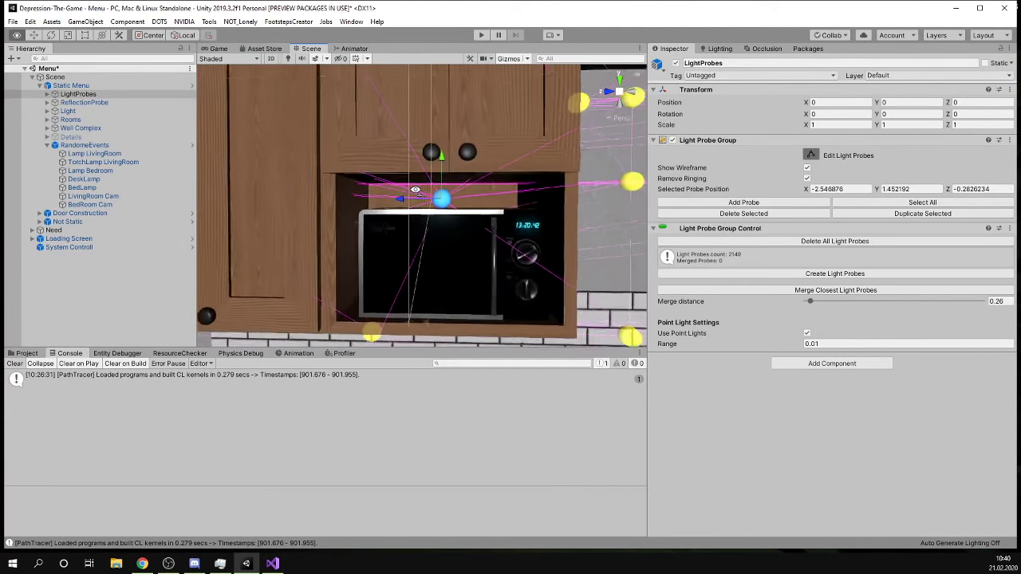
{"action": "scroll", "coordinate": [434, 188], "scroll_direction": "up", "scroll_amount": 2}
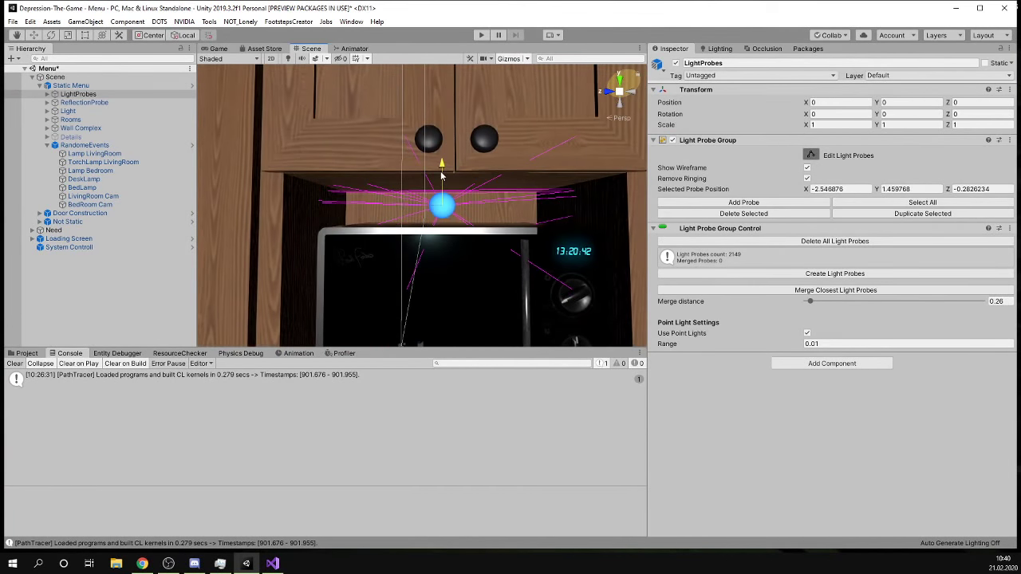
{"action": "scroll", "coordinate": [441, 175], "scroll_direction": "down", "scroll_amount": 4}
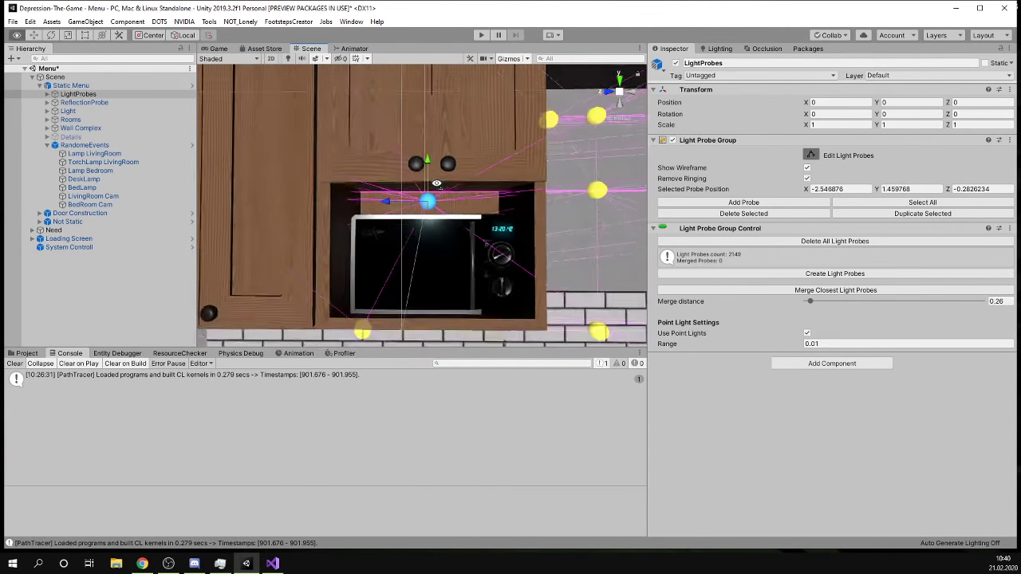
{"action": "mouse_move", "coordinate": [441, 176]}
{"action": "left_mouse_down", "text": "alt"}
{"action": "mouse_move", "coordinate": [421, 189]}
{"action": "mouse_move", "coordinate": [395, 166]}
{"action": "mouse_move", "coordinate": [402, 154]}
{"action": "left_mouse_up", "text": "alt"}
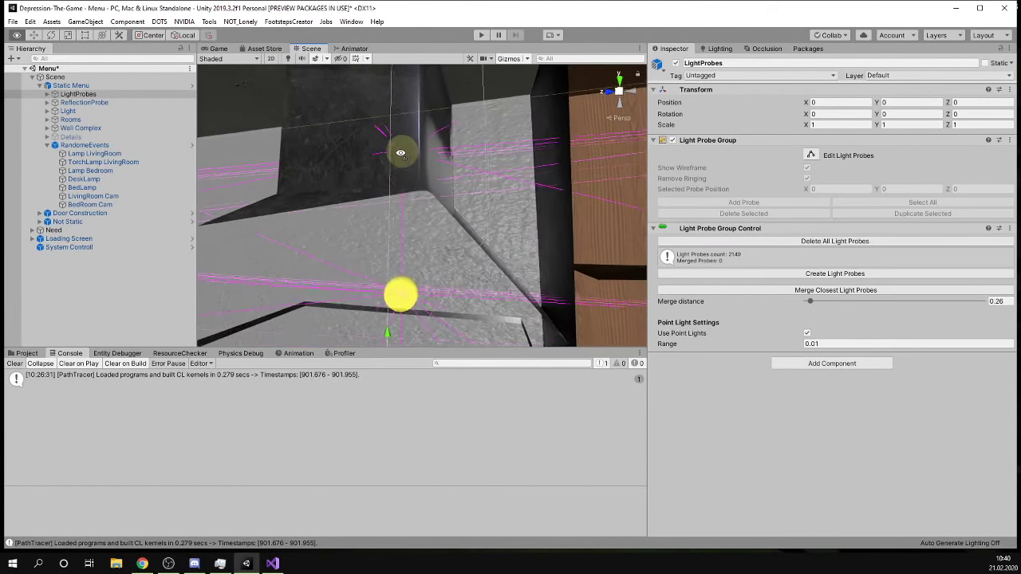
{"action": "scroll", "coordinate": [402, 154], "scroll_direction": "down", "scroll_amount": 3, "text": "alt"}
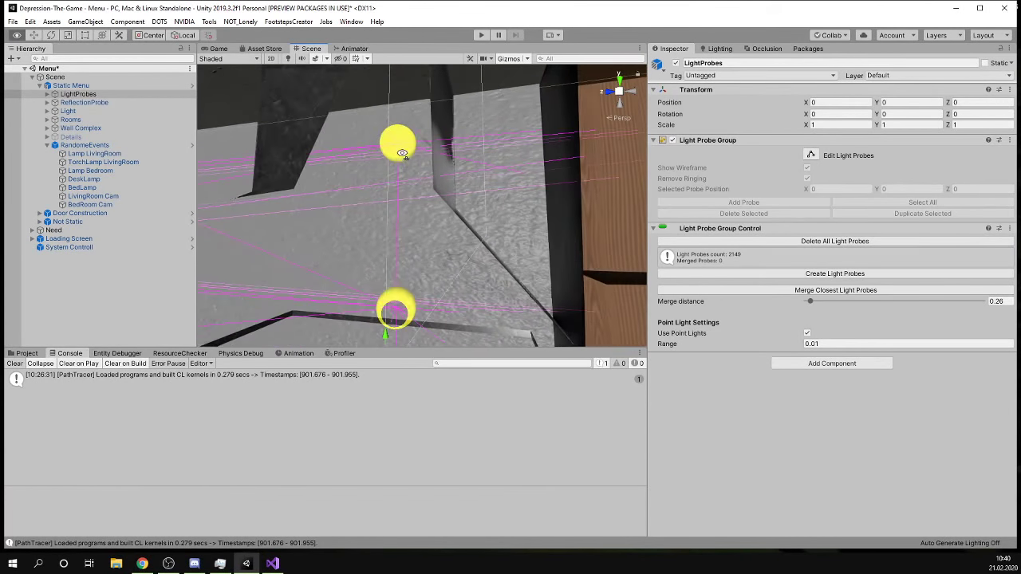
Reselect the LightProbes group and re-enable Edit Light Probes while facing the kitchen hood.
{"action": "left_click", "coordinate": [405, 279]}
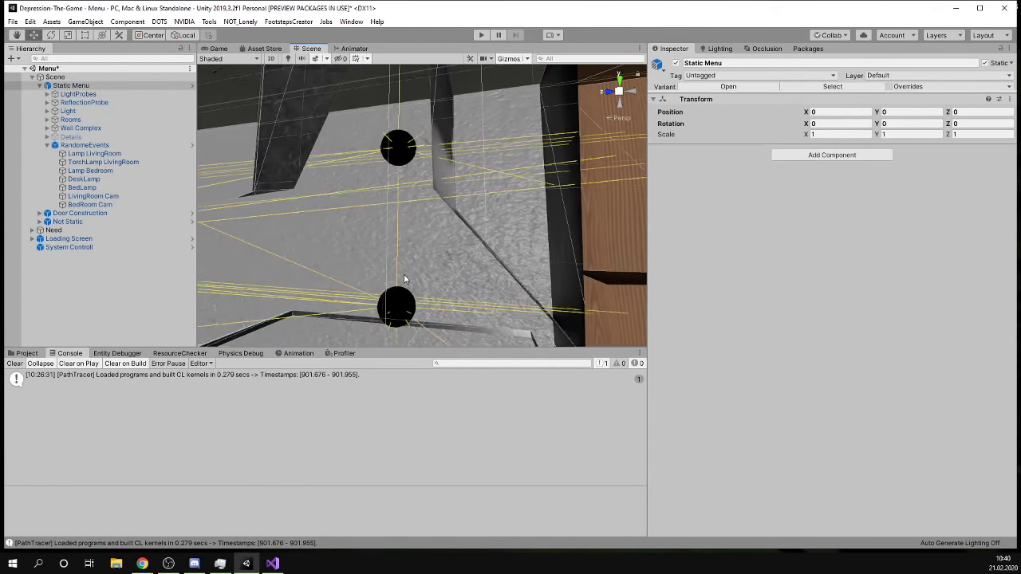
{"action": "left_click", "coordinate": [406, 213]}
{"action": "left_click_drag", "start_coordinate": [405, 212], "coordinate": [405, 163], "text": "alt"}
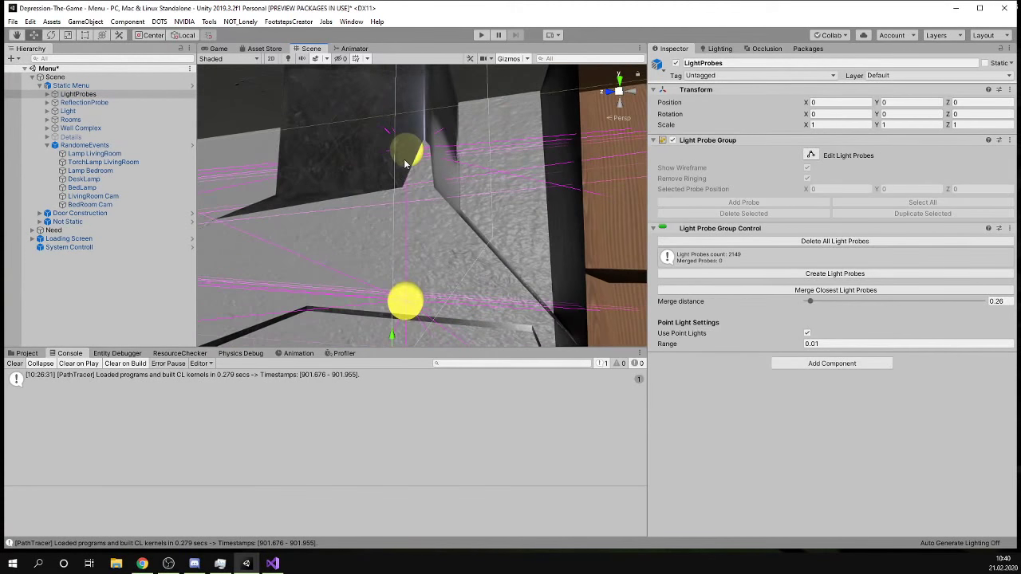
{"action": "left_click", "coordinate": [405, 164]}
{"action": "left_click", "coordinate": [405, 165]}
{"action": "left_click", "coordinate": [811, 155]}
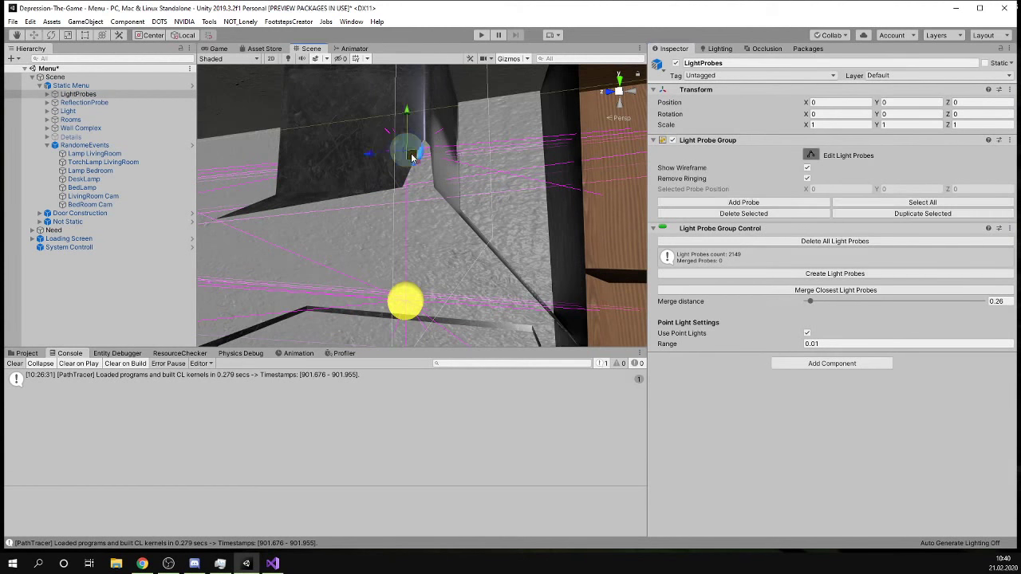
{"action": "mouse_move", "coordinate": [464, 264]}
{"action": "left_mouse_down", "text": "alt"}
{"action": "mouse_move", "coordinate": [464, 206]}
{"action": "mouse_move", "coordinate": [346, 176]}
{"action": "mouse_move", "coordinate": [400, 167]}
{"action": "left_mouse_up", "text": "alt"}
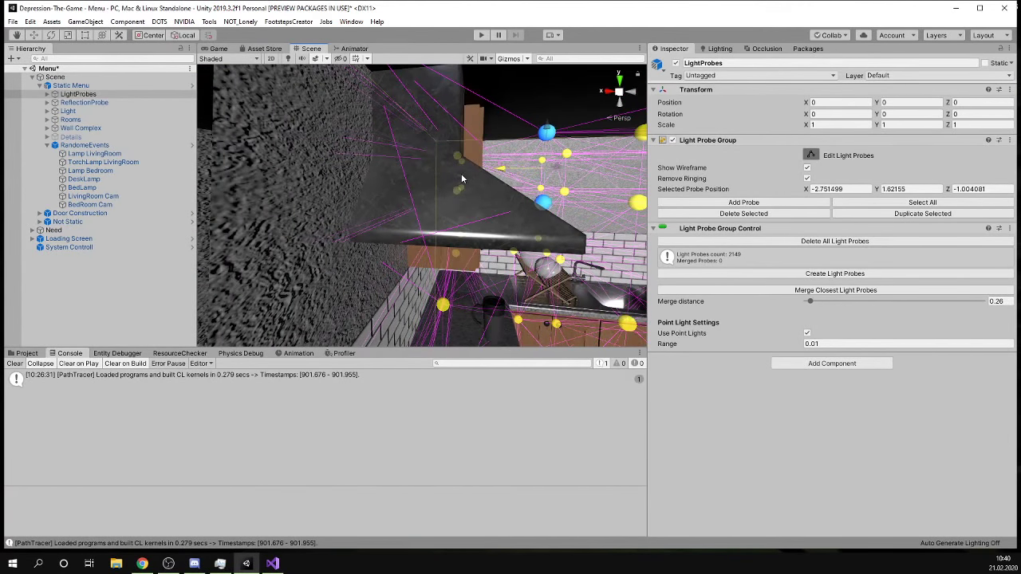
{"action": "left_click_drag", "start_coordinate": [462, 178], "coordinate": [343, 178], "text": "alt"}
{"action": "left_click", "coordinate": [809, 153]}
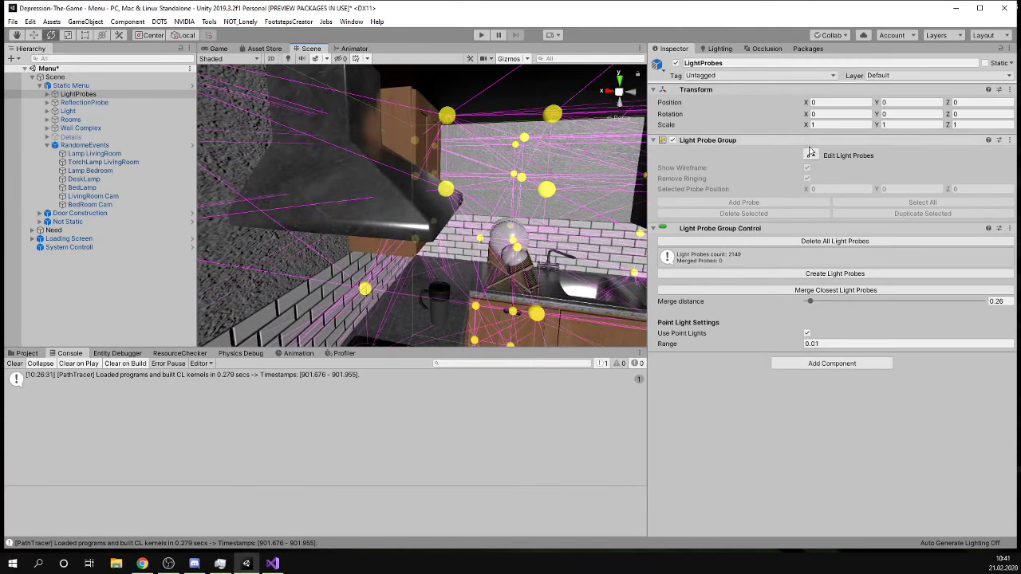
{"action": "left_click_drag", "start_coordinate": [446, 192], "coordinate": [381, 171], "text": "alt"}
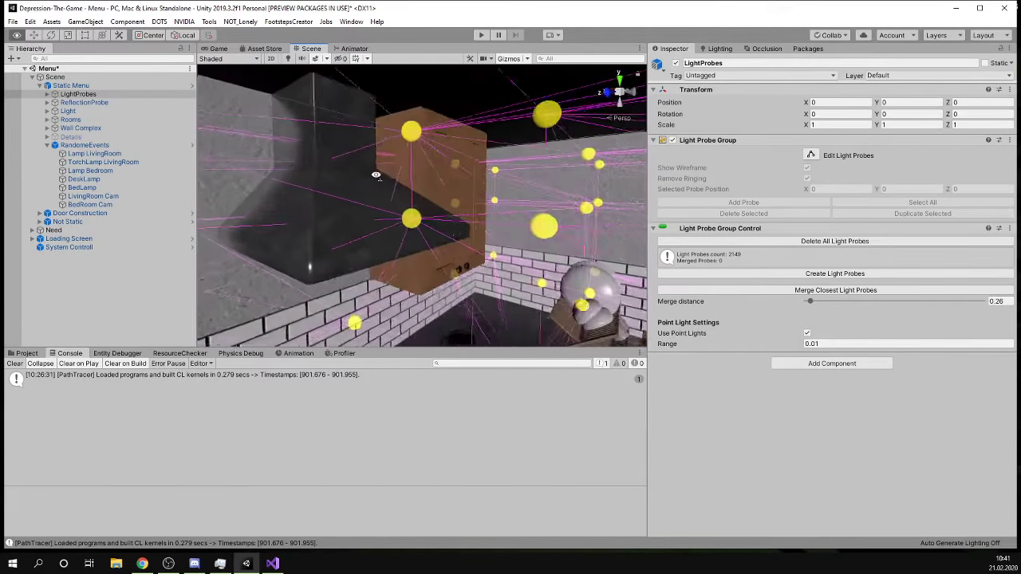
{"action": "left_click", "coordinate": [814, 153]}
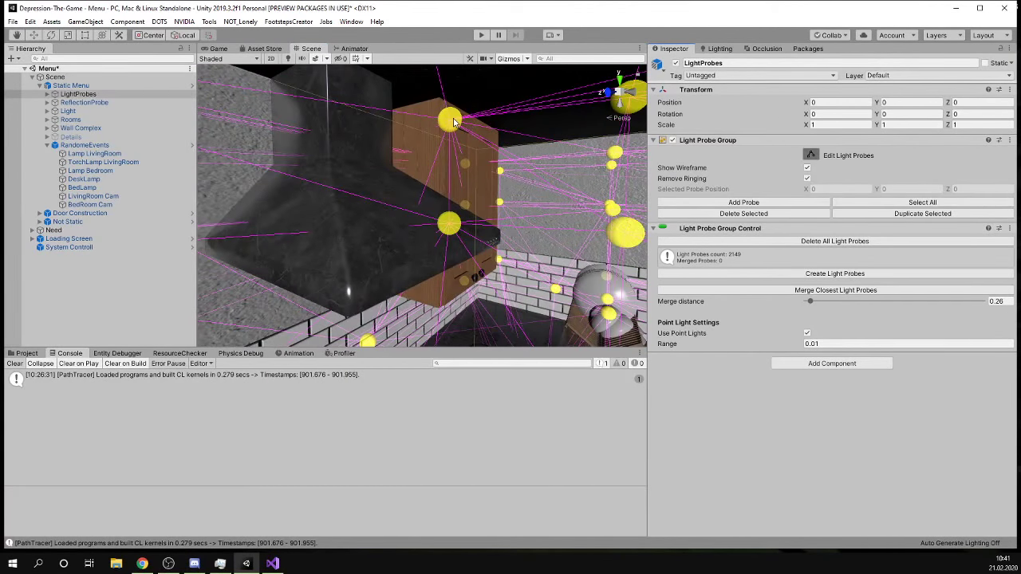
Select probes on the cabinet top and beside its door, framing and orbiting underneath.
{"action": "left_click", "coordinate": [453, 122]}
{"action": "left_click_drag", "start_coordinate": [454, 121], "coordinate": [492, 146], "text": "alt"}
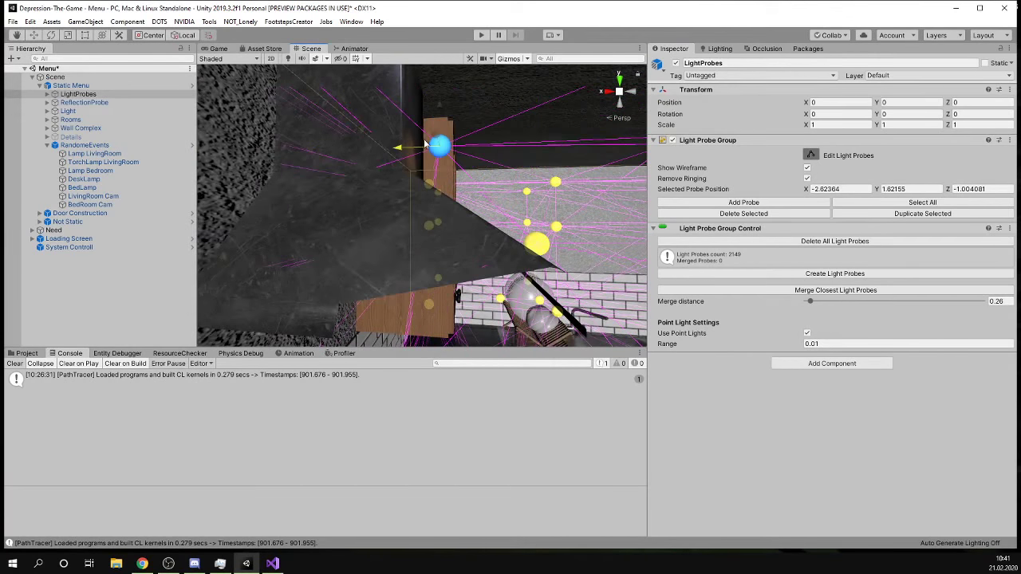
{"action": "mouse_move", "coordinate": [416, 144]}
{"action": "left_mouse_down", "text": "alt"}
{"action": "mouse_move", "coordinate": [228, 154]}
{"action": "mouse_move", "coordinate": [188, 143]}
{"action": "left_mouse_up", "text": "alt"}
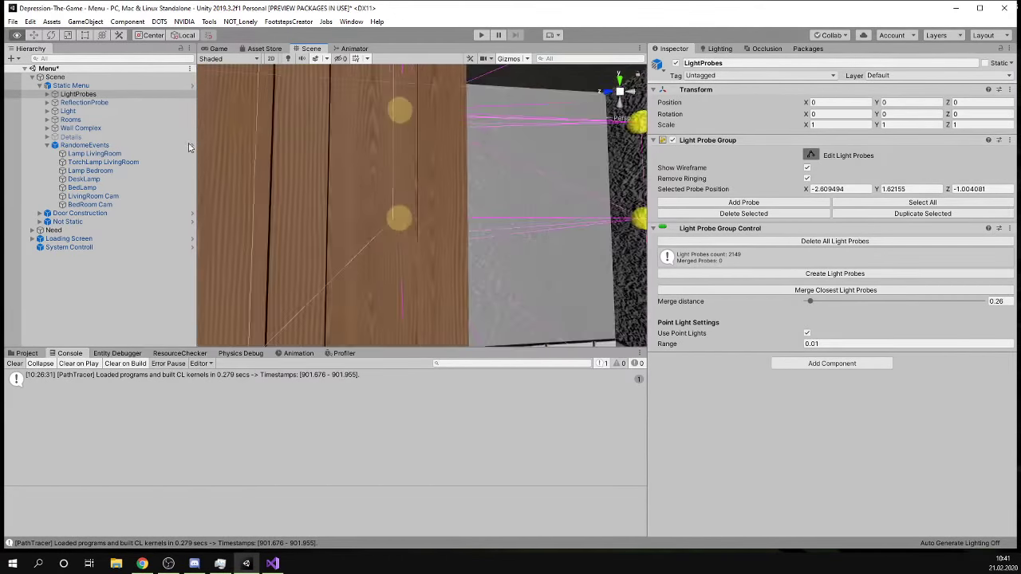
{"action": "left_click", "coordinate": [391, 221]}
{"action": "key", "text": "f"}
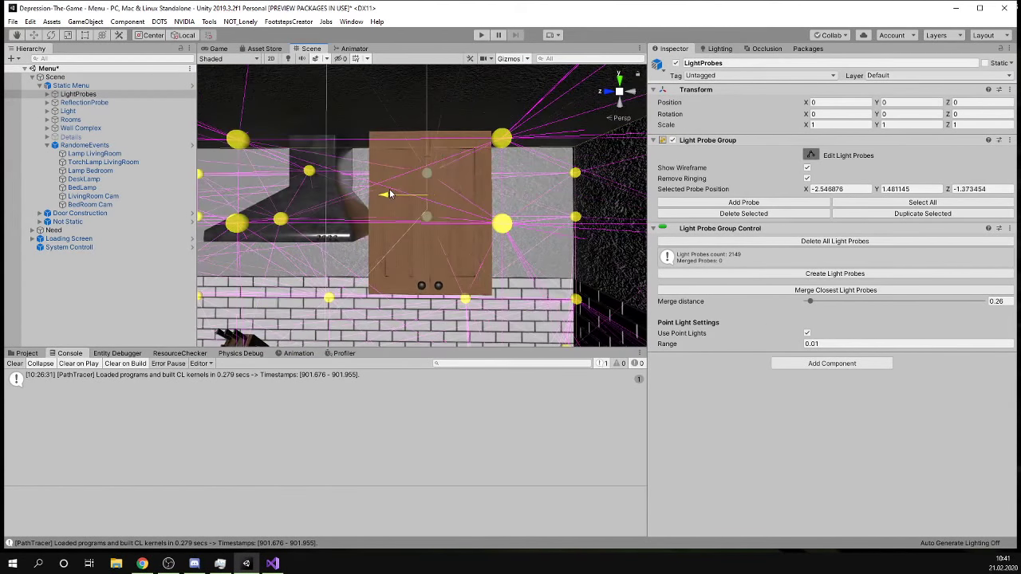
{"action": "mouse_move", "coordinate": [389, 194]}
{"action": "left_mouse_down", "text": "alt"}
{"action": "mouse_move", "coordinate": [496, 229]}
{"action": "mouse_move", "coordinate": [460, 203]}
{"action": "left_mouse_up", "text": "alt"}
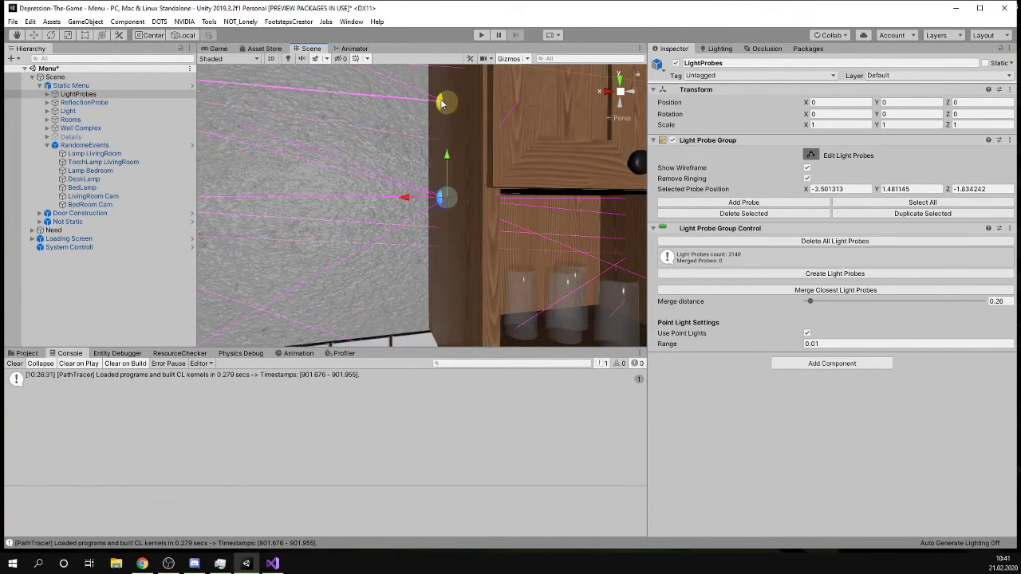
{"action": "left_click_drag", "start_coordinate": [443, 102], "coordinate": [324, 158], "text": "alt"}
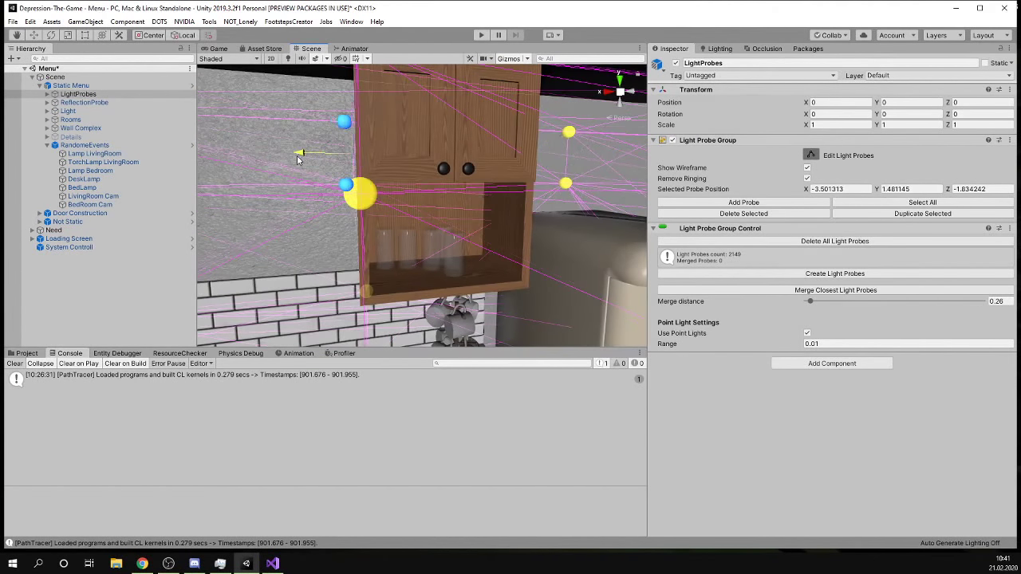
{"action": "mouse_move", "coordinate": [332, 118]}
{"action": "left_mouse_down", "text": "alt"}
{"action": "mouse_move", "coordinate": [343, 235]}
{"action": "mouse_move", "coordinate": [673, 205]}
{"action": "left_mouse_up", "text": "alt"}
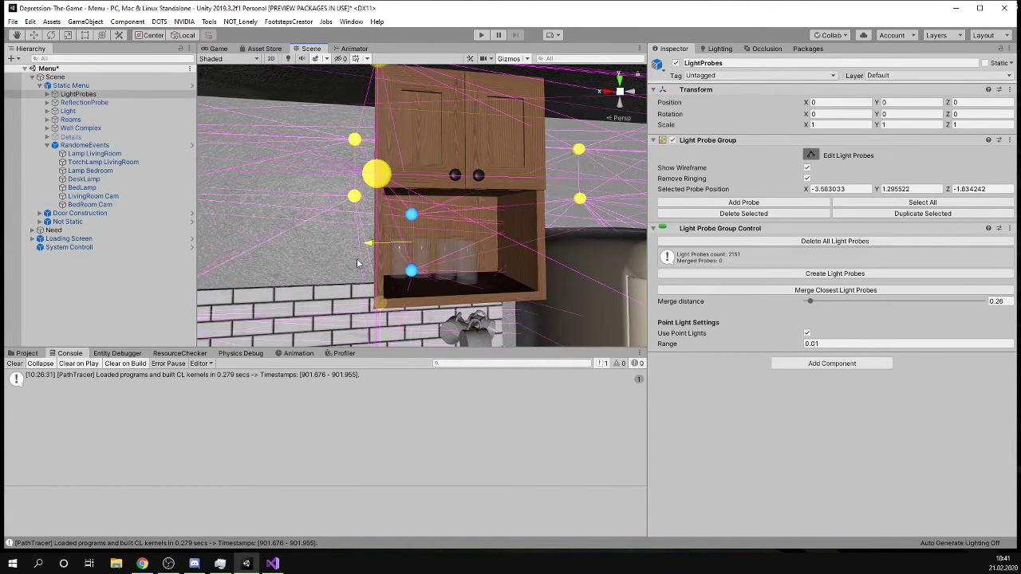
{"action": "mouse_move", "coordinate": [358, 264]}
{"action": "left_mouse_down", "text": "alt"}
{"action": "mouse_move", "coordinate": [349, 327]}
{"action": "mouse_move", "coordinate": [390, 248]}
{"action": "mouse_move", "coordinate": [506, 234]}
{"action": "mouse_move", "coordinate": [693, 272]}
{"action": "mouse_move", "coordinate": [367, 287]}
{"action": "left_mouse_up", "text": "alt"}
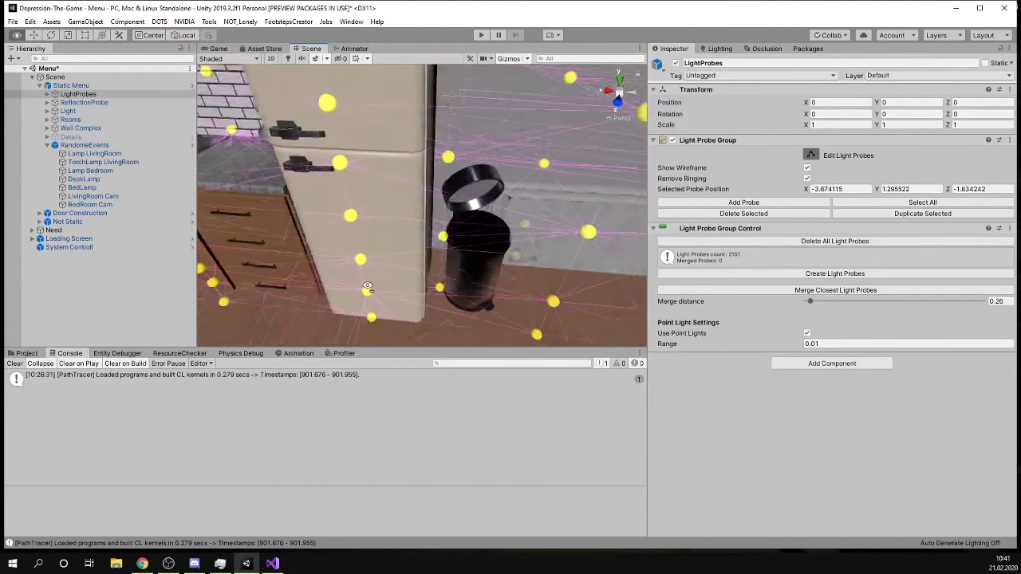
Select a light probe by the bin and wall, orbiting toward the radiator and door.
{"action": "mouse_move", "coordinate": [367, 287]}
{"action": "left_mouse_down", "text": "alt"}
{"action": "mouse_move", "coordinate": [91, 318]}
{"action": "mouse_move", "coordinate": [395, 199]}
{"action": "left_mouse_up", "text": "alt"}
{"action": "left_click", "coordinate": [396, 196]}
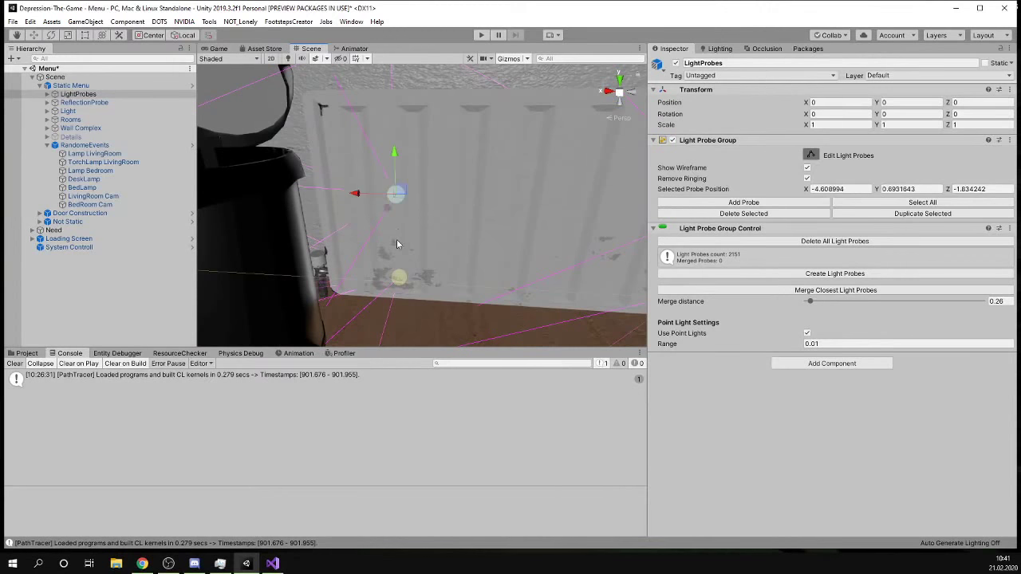
{"action": "mouse_move", "coordinate": [397, 244]}
{"action": "left_mouse_down", "text": "alt"}
{"action": "mouse_move", "coordinate": [414, 211]}
{"action": "mouse_move", "coordinate": [323, 271]}
{"action": "left_mouse_up", "text": "alt"}
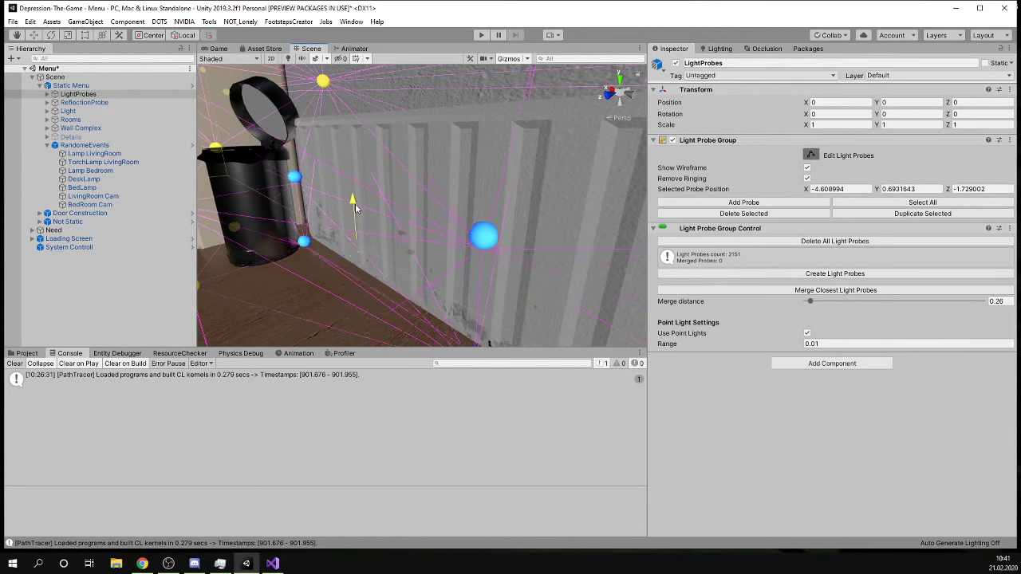
{"action": "mouse_move", "coordinate": [356, 209]}
{"action": "left_mouse_down", "text": "alt"}
{"action": "mouse_move", "coordinate": [57, 165]}
{"action": "mouse_move", "coordinate": [193, 228]}
{"action": "mouse_move", "coordinate": [701, 220]}
{"action": "left_mouse_up", "text": "alt"}
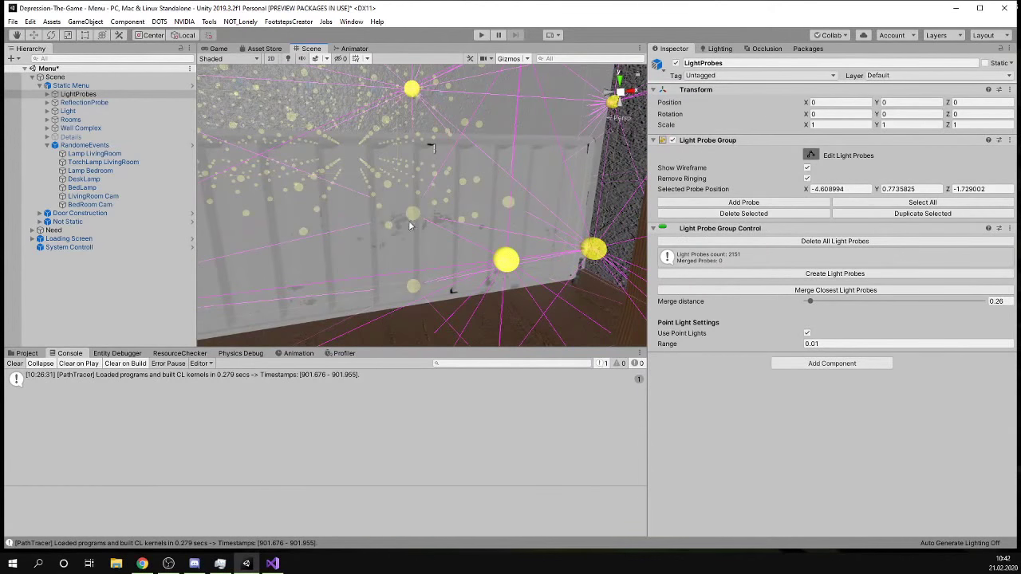
{"action": "mouse_move", "coordinate": [510, 244]}
{"action": "left_mouse_down", "text": "alt"}
{"action": "mouse_move", "coordinate": [418, 266]}
{"action": "mouse_move", "coordinate": [514, 241]}
{"action": "mouse_move", "coordinate": [467, 244]}
{"action": "left_mouse_up", "text": "alt"}
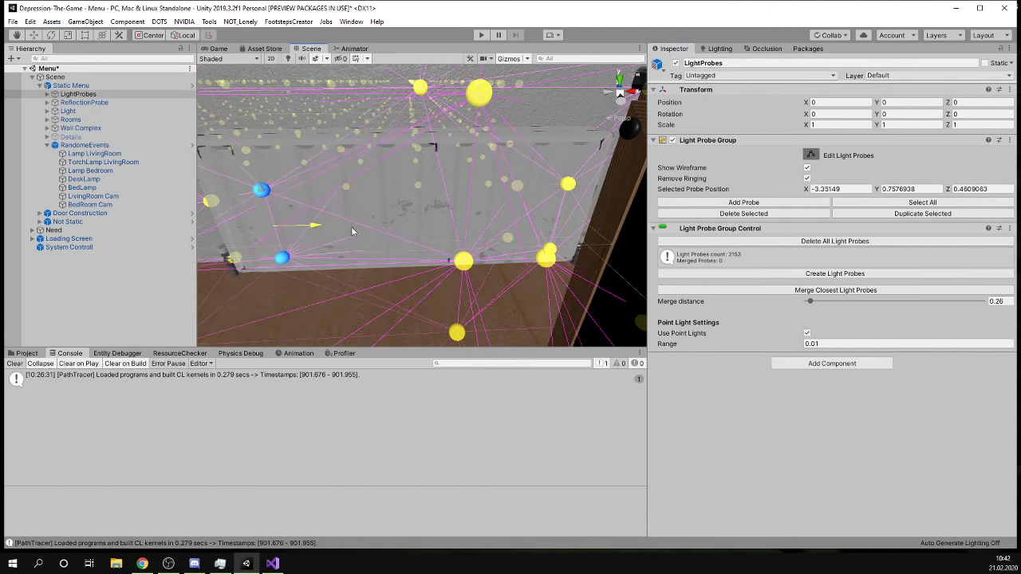
{"action": "mouse_move", "coordinate": [366, 221]}
{"action": "left_mouse_down", "text": "alt"}
{"action": "mouse_move", "coordinate": [458, 187]}
{"action": "mouse_move", "coordinate": [760, 210]}
{"action": "left_mouse_up", "text": "alt"}
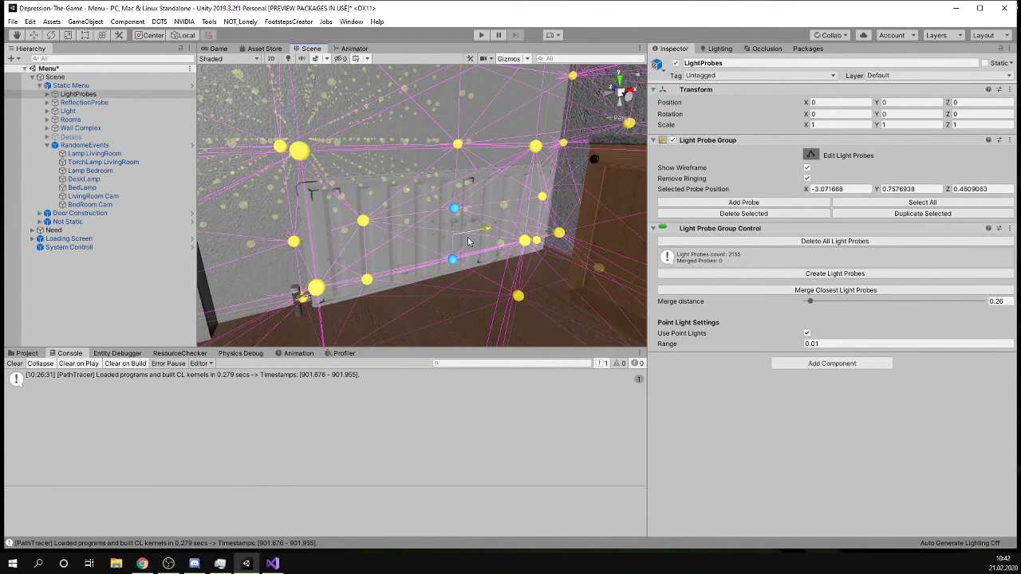
{"action": "left_click_drag", "start_coordinate": [468, 242], "coordinate": [444, 246], "text": "alt"}
{"action": "mouse_move", "coordinate": [542, 274]}
{"action": "right_mouse_down"}
{"action": "mouse_move", "coordinate": [453, 278]}
{"action": "mouse_move", "coordinate": [438, 266]}
{"action": "right_mouse_up"}
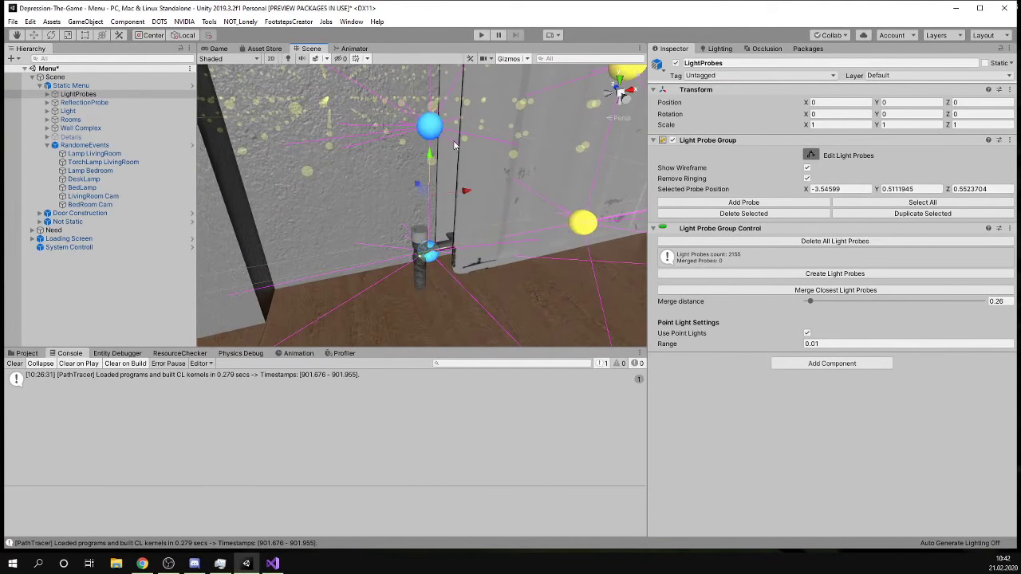
Raise the selected probe, then remove a stray probe with Delete Selected.
{"action": "right_click_drag", "start_coordinate": [454, 144], "coordinate": [481, 193]}
{"action": "mouse_move", "coordinate": [482, 193]}
{"action": "left_mouse_down"}
{"action": "mouse_move", "coordinate": [476, 151]}
{"action": "mouse_move", "coordinate": [494, 179]}
{"action": "left_mouse_up"}
{"action": "mouse_move", "coordinate": [519, 173]}
{"action": "right_mouse_down"}
{"action": "mouse_move", "coordinate": [555, 146]}
{"action": "mouse_move", "coordinate": [531, 211]}
{"action": "right_mouse_up"}
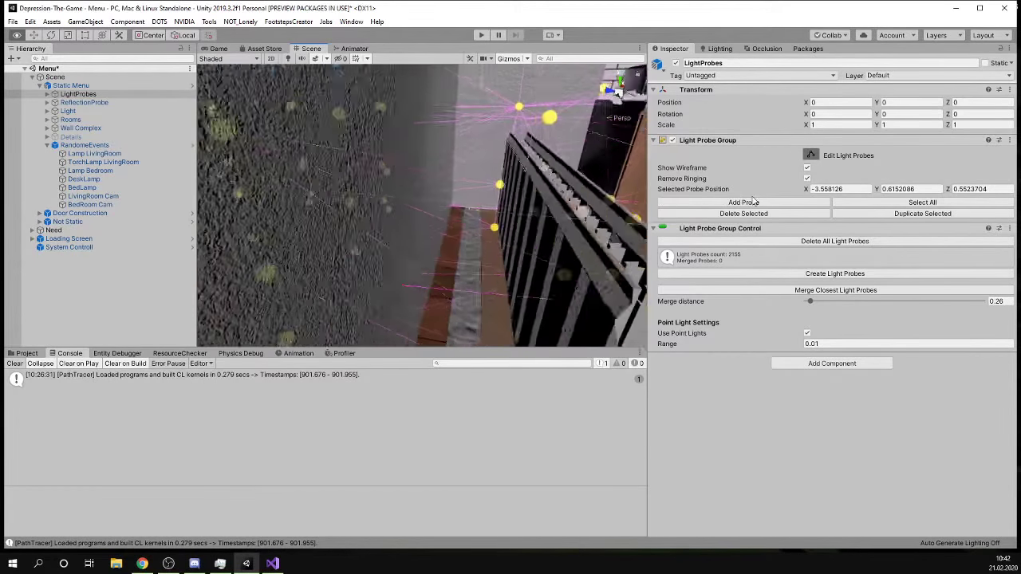
{"action": "mouse_move", "coordinate": [531, 211]}
{"action": "right_mouse_down"}
{"action": "mouse_move", "coordinate": [630, 191]}
{"action": "mouse_move", "coordinate": [583, 183]}
{"action": "right_mouse_up"}
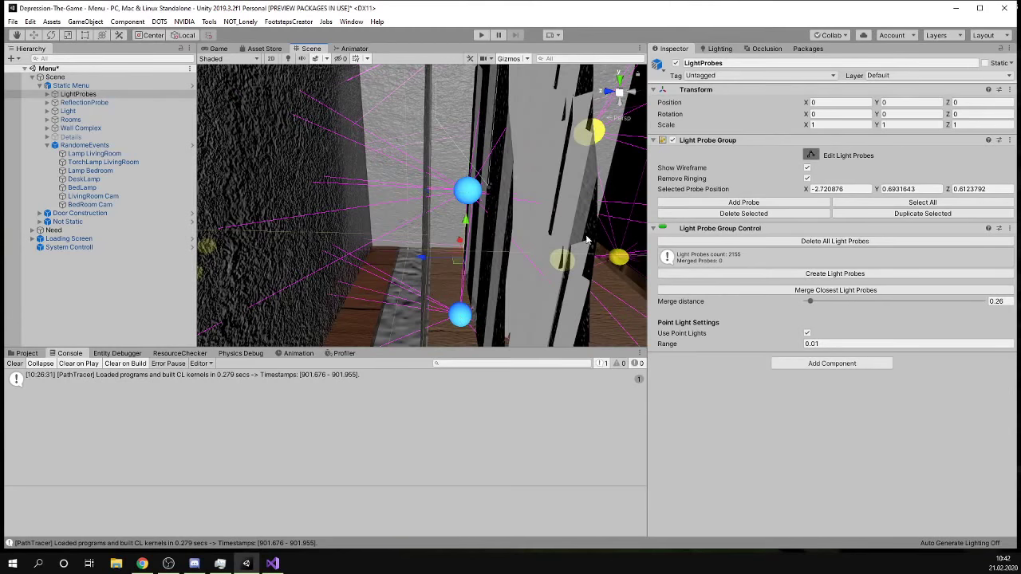
{"action": "right_click_drag", "start_coordinate": [587, 239], "coordinate": [460, 229]}
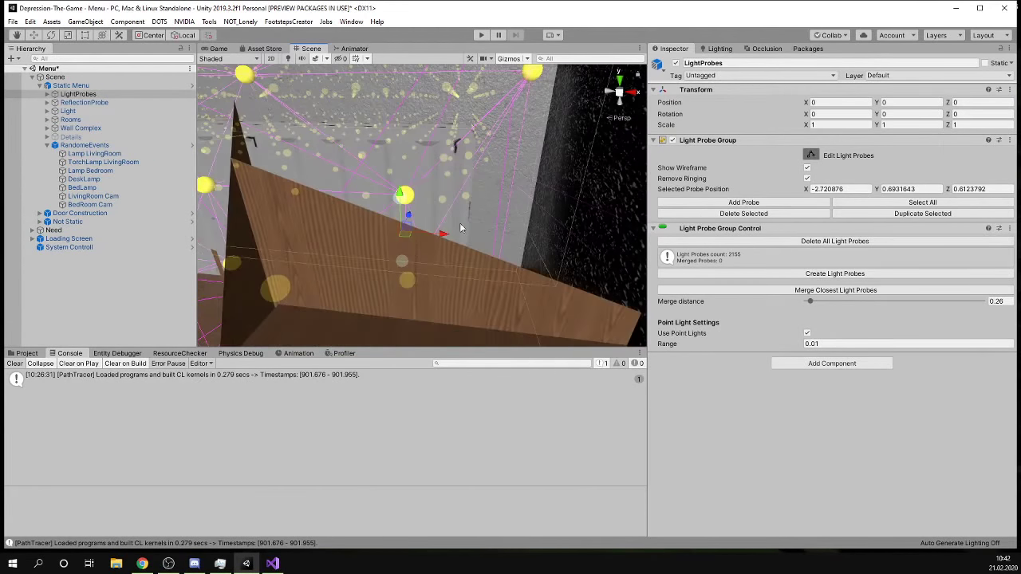
{"action": "right_click_drag", "start_coordinate": [513, 247], "coordinate": [496, 195]}
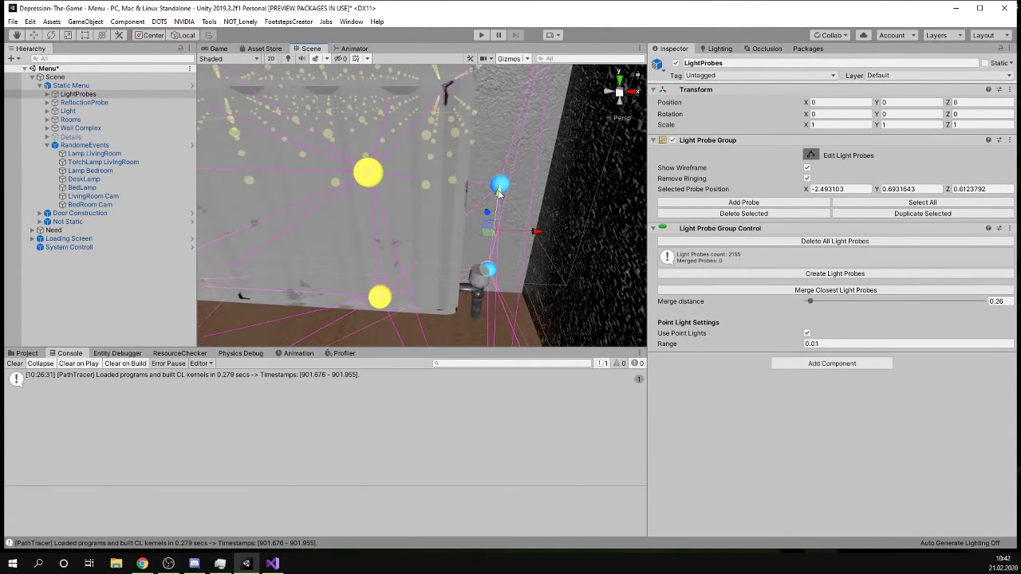
{"action": "left_click_drag", "start_coordinate": [496, 195], "coordinate": [495, 185]}
{"action": "mouse_move", "coordinate": [494, 185]}
{"action": "right_mouse_down"}
{"action": "mouse_move", "coordinate": [544, 154]}
{"action": "mouse_move", "coordinate": [252, 227]}
{"action": "right_mouse_up"}
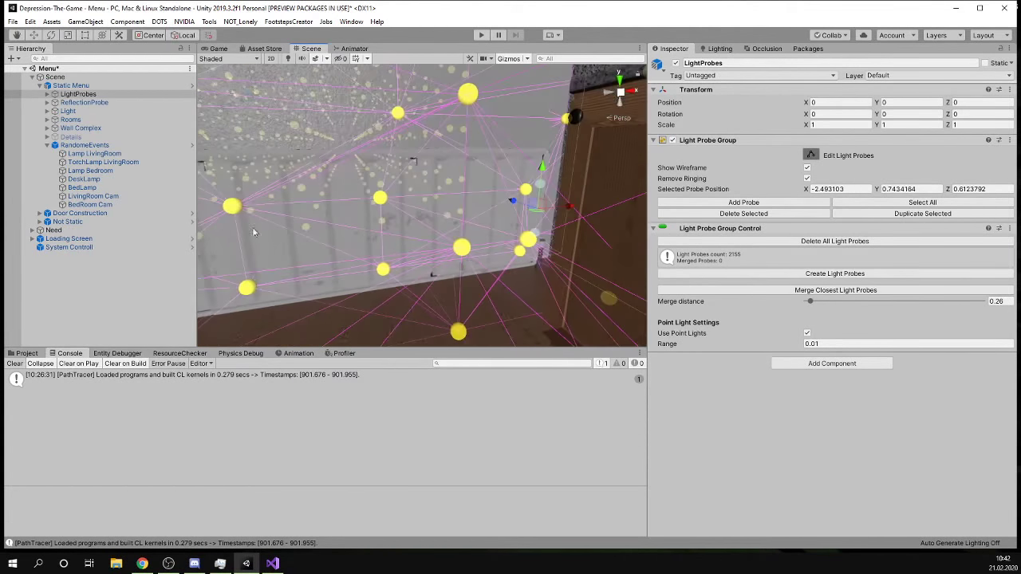
{"action": "left_click", "coordinate": [768, 215]}
Pick a probe beside the wall and frame it, flying toward the staircase railing.
{"action": "right_click_drag", "start_coordinate": [479, 212], "coordinate": [494, 182]}
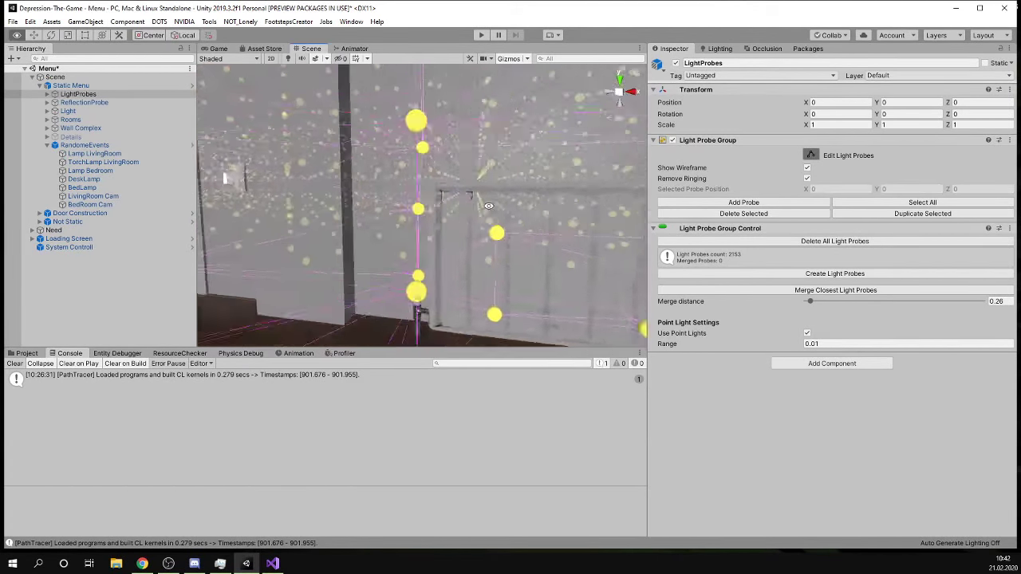
{"action": "left_click", "coordinate": [493, 180]}
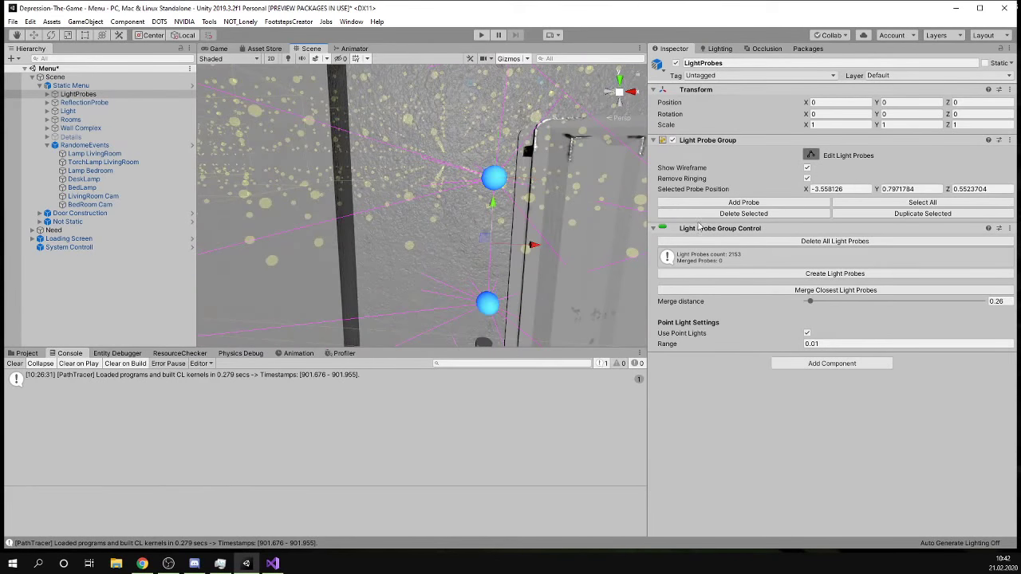
{"action": "right_click_drag", "start_coordinate": [532, 248], "coordinate": [343, 213]}
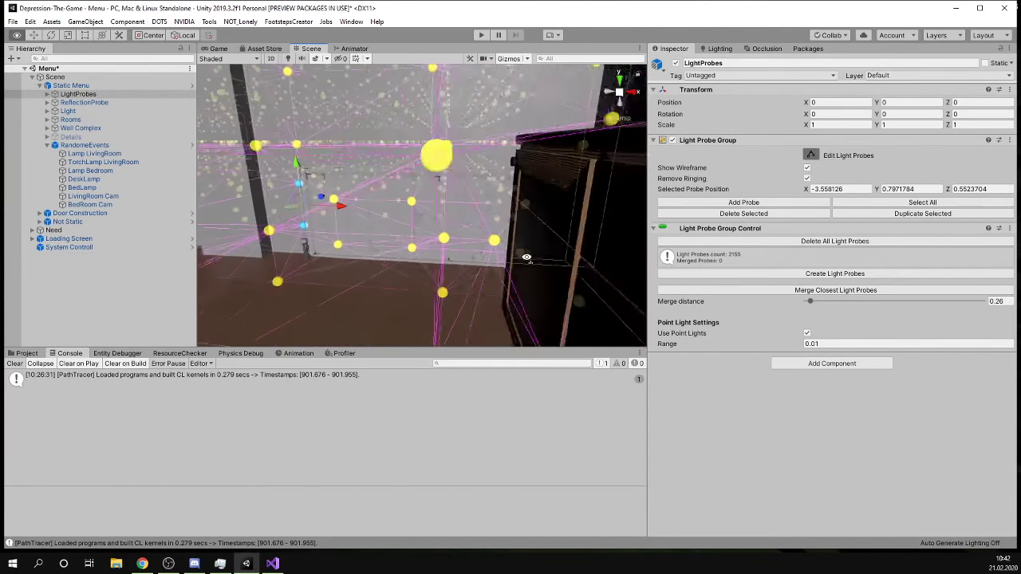
{"action": "key", "text": "f"}
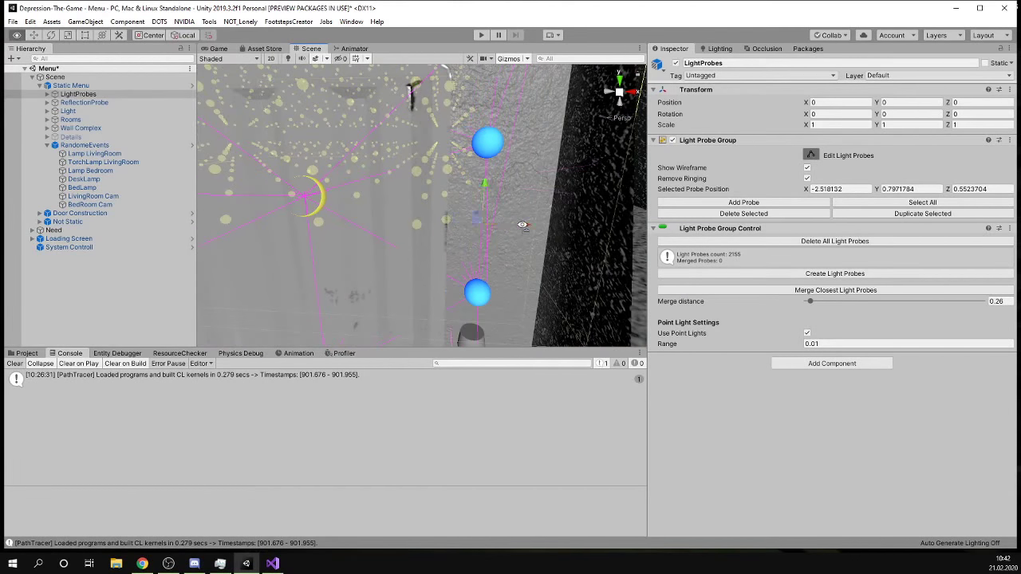
{"action": "mouse_move", "coordinate": [523, 226]}
{"action": "right_mouse_down"}
{"action": "mouse_move", "coordinate": [223, 233]}
{"action": "mouse_move", "coordinate": [437, 217]}
{"action": "mouse_move", "coordinate": [521, 193]}
{"action": "right_mouse_up"}
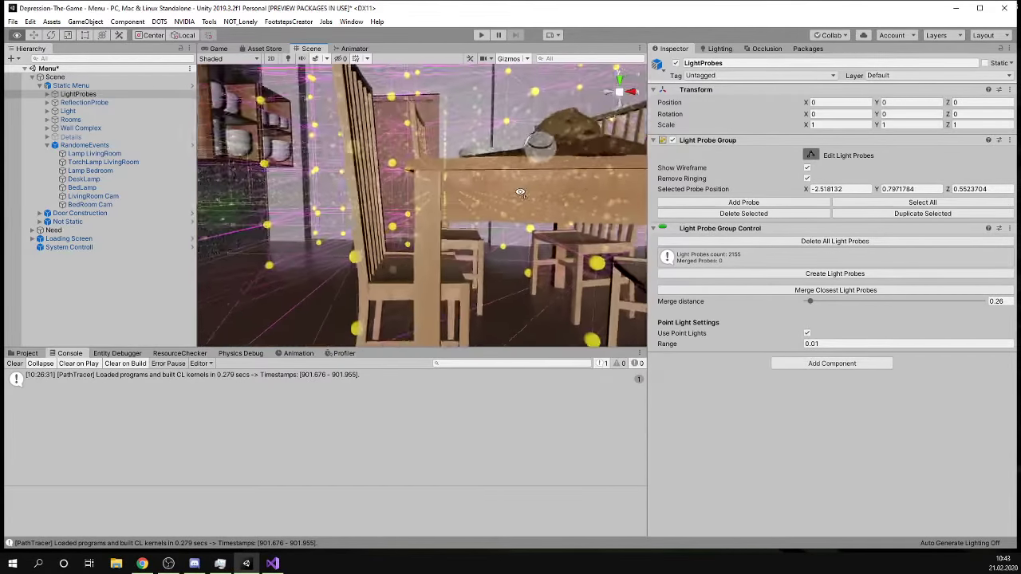
Fly to the bedroom wardrobe and pick probes on its corner, right side and front.
{"action": "right_click_drag", "start_coordinate": [520, 193], "coordinate": [282, 166]}
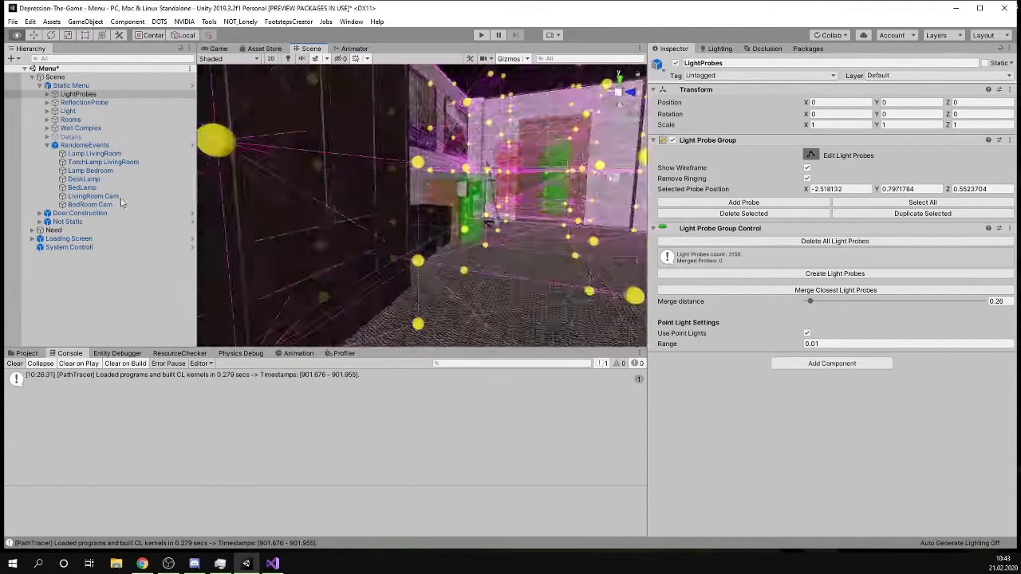
{"action": "mouse_move", "coordinate": [121, 203]}
{"action": "right_mouse_down"}
{"action": "mouse_move", "coordinate": [134, 229]}
{"action": "mouse_move", "coordinate": [1016, 191]}
{"action": "right_mouse_up"}
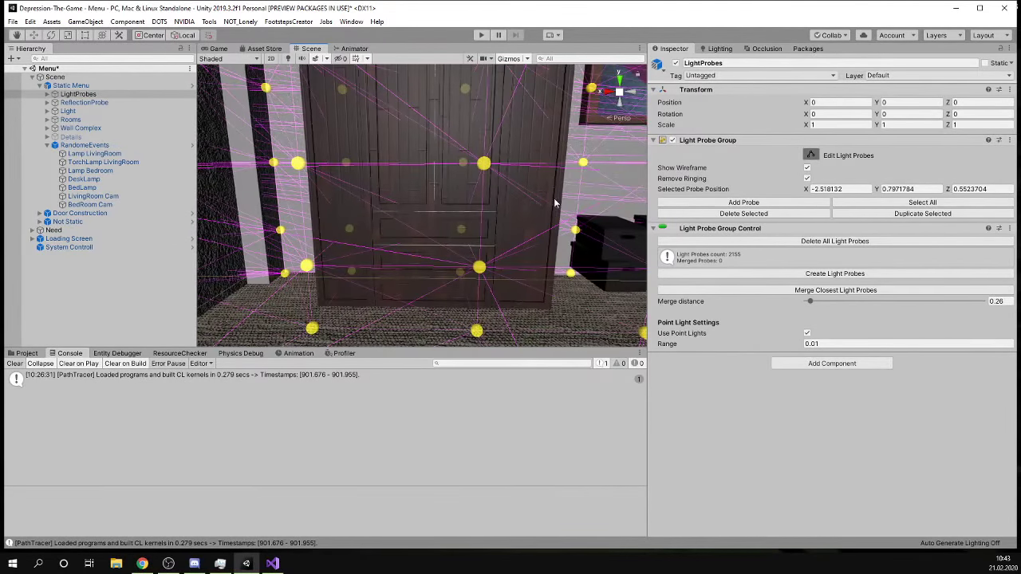
{"action": "right_click_drag", "start_coordinate": [555, 202], "coordinate": [360, 147]}
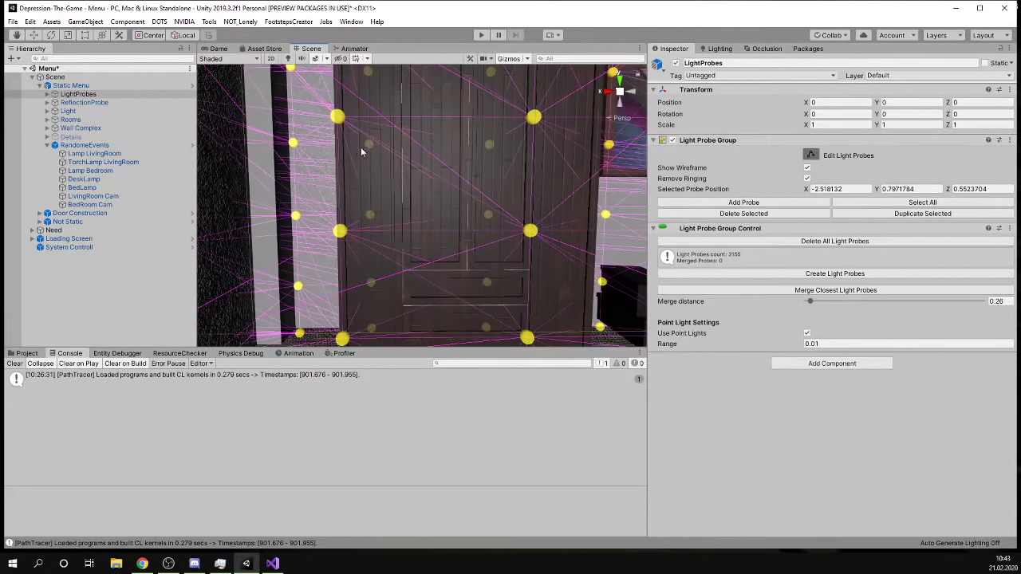
{"action": "left_click", "coordinate": [365, 145]}
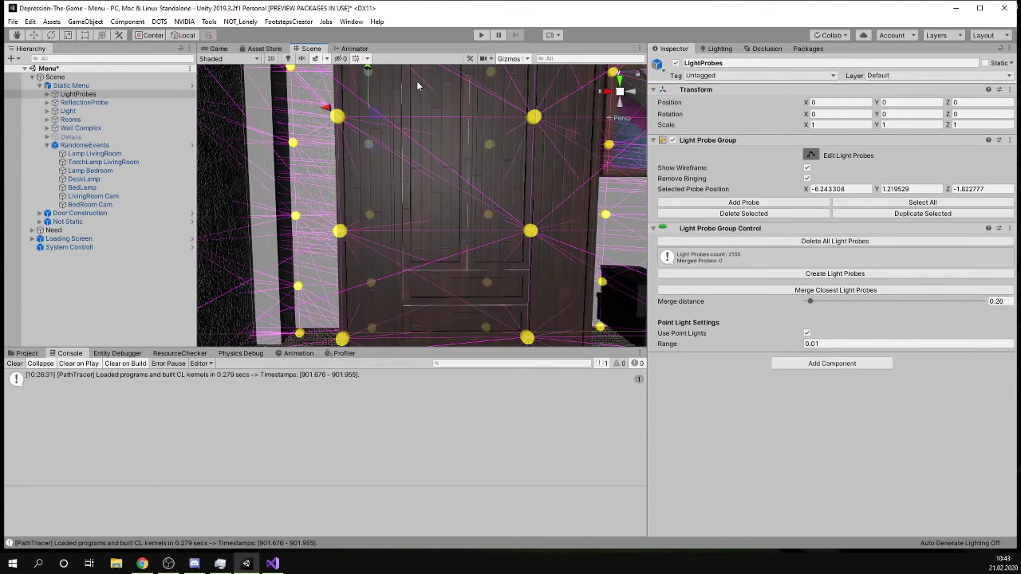
{"action": "left_click", "coordinate": [489, 145]}
{"action": "left_click", "coordinate": [370, 217]}
{"action": "left_click", "coordinate": [487, 215]}
{"action": "right_click_drag", "start_coordinate": [489, 145], "coordinate": [482, 131]}
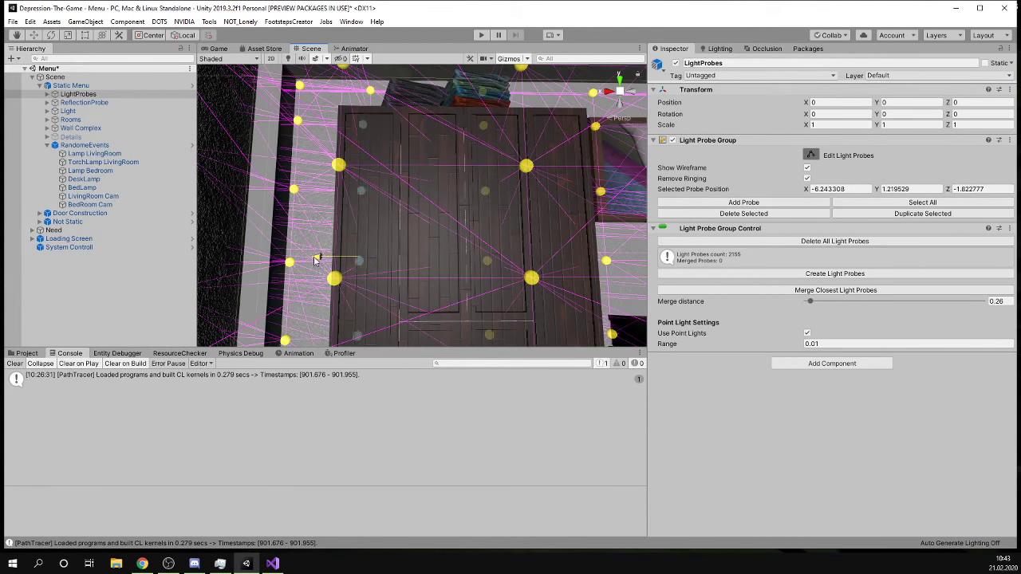
Nudge the door-side probe along X and Z to X -7.031043, Z -1.742131.
{"action": "left_click_drag", "start_coordinate": [316, 260], "coordinate": [286, 259]}
{"action": "mouse_move", "coordinate": [286, 259]}
{"action": "right_mouse_down"}
{"action": "mouse_move", "coordinate": [279, 329]}
{"action": "mouse_move", "coordinate": [379, 311]}
{"action": "mouse_move", "coordinate": [411, 255]}
{"action": "right_mouse_up"}
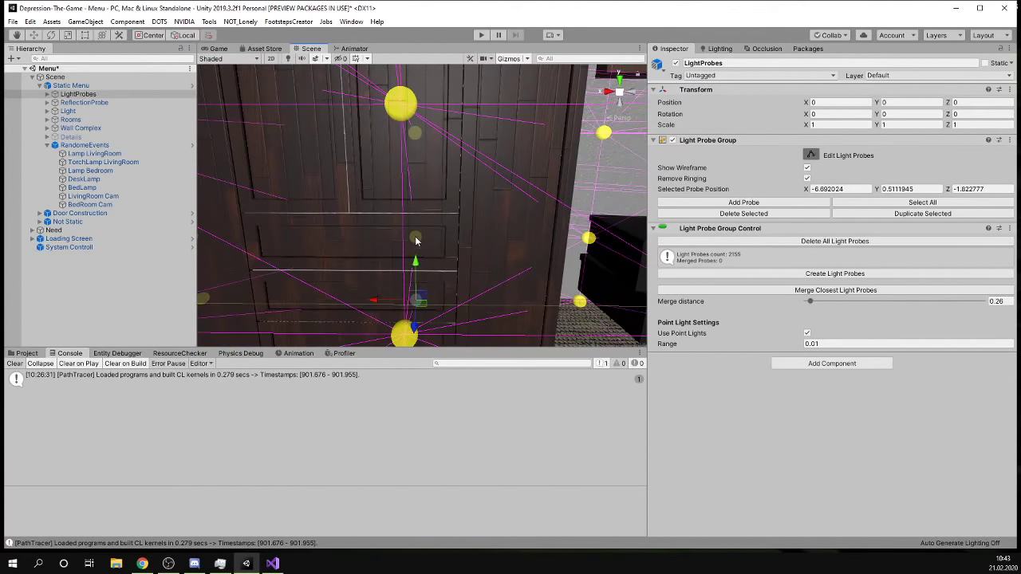
{"action": "scroll", "coordinate": [418, 136], "scroll_direction": "down", "scroll_amount": 3}
{"action": "scroll", "coordinate": [420, 144], "scroll_direction": "down", "scroll_amount": 3}
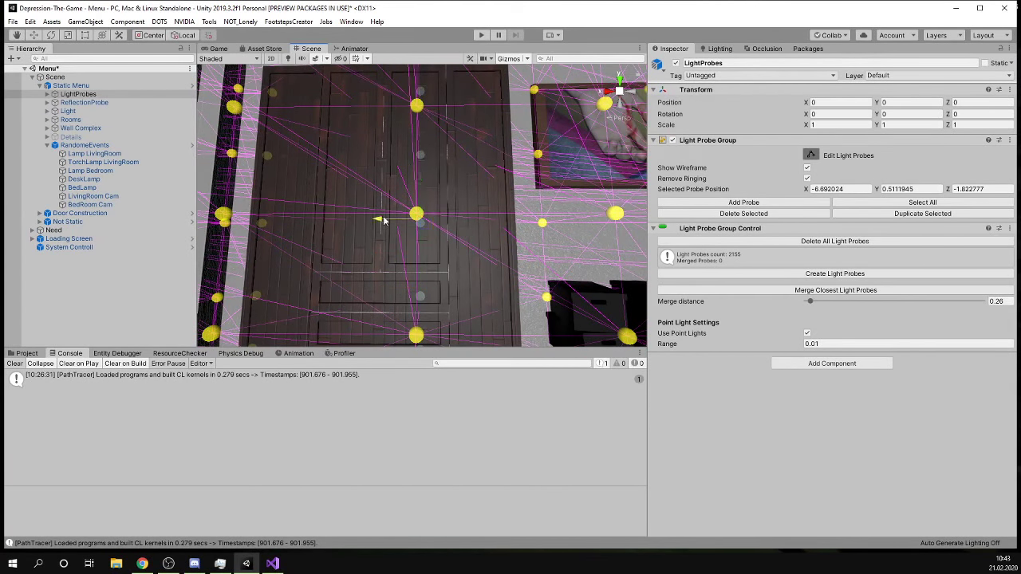
{"action": "mouse_move", "coordinate": [485, 226]}
{"action": "right_mouse_down"}
{"action": "mouse_move", "coordinate": [485, 303]}
{"action": "mouse_move", "coordinate": [417, 228]}
{"action": "mouse_move", "coordinate": [229, 251]}
{"action": "right_mouse_up"}
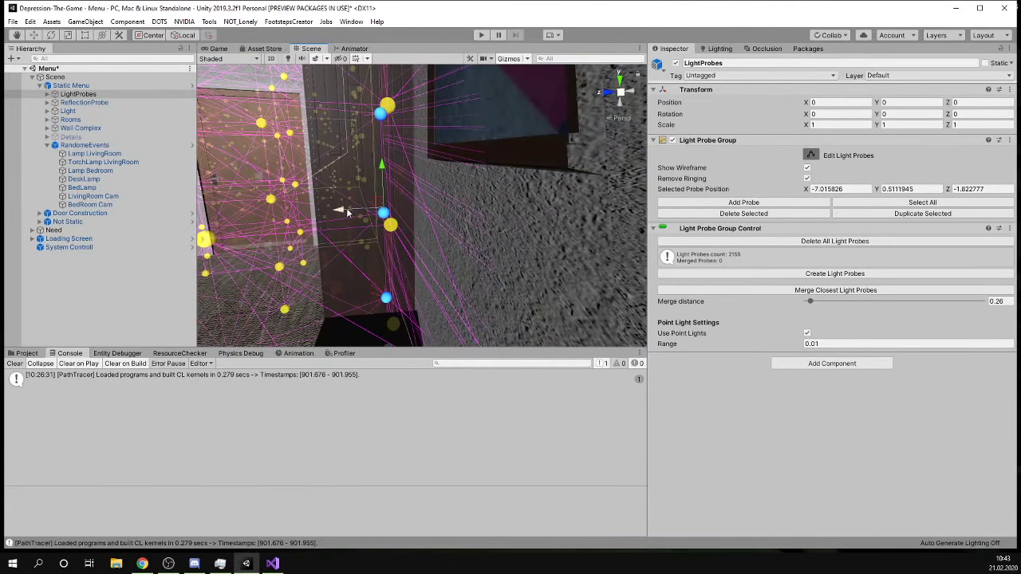
{"action": "left_click_drag", "start_coordinate": [347, 211], "coordinate": [349, 209]}
{"action": "mouse_move", "coordinate": [350, 209]}
{"action": "right_mouse_down"}
{"action": "mouse_move", "coordinate": [523, 243]}
{"action": "mouse_move", "coordinate": [399, 201]}
{"action": "right_mouse_up"}
{"action": "left_click_drag", "start_coordinate": [383, 181], "coordinate": [381, 180]}
{"action": "mouse_move", "coordinate": [381, 181]}
{"action": "right_mouse_down"}
{"action": "mouse_move", "coordinate": [389, 133]}
{"action": "mouse_move", "coordinate": [466, 218]}
{"action": "mouse_move", "coordinate": [415, 193]}
{"action": "right_mouse_up"}
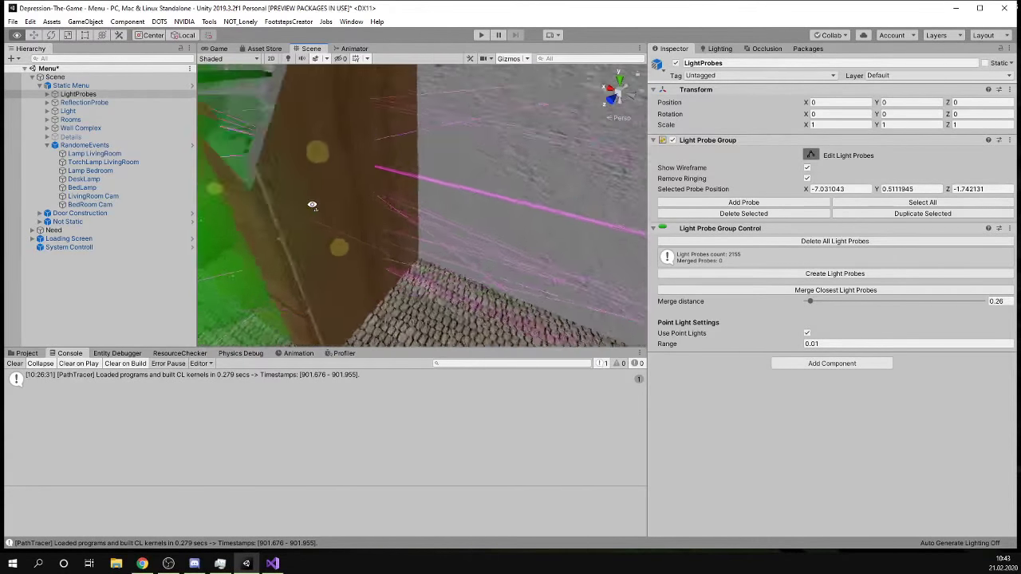
Duplicate the selected light probes near the wooden dresser beside the guitar.
{"action": "right_click_drag", "start_coordinate": [415, 194], "coordinate": [310, 175]}
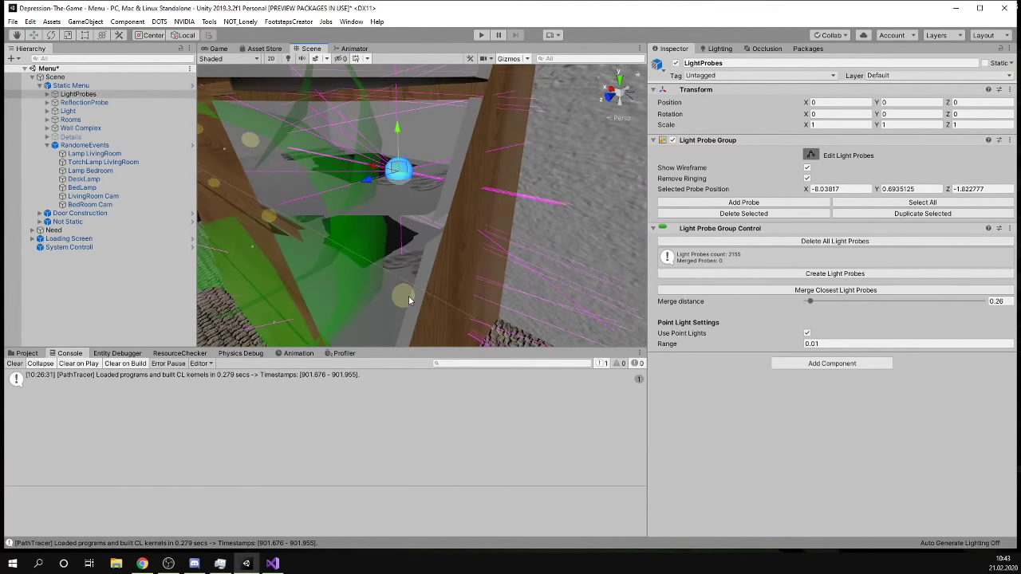
{"action": "key", "text": "f"}
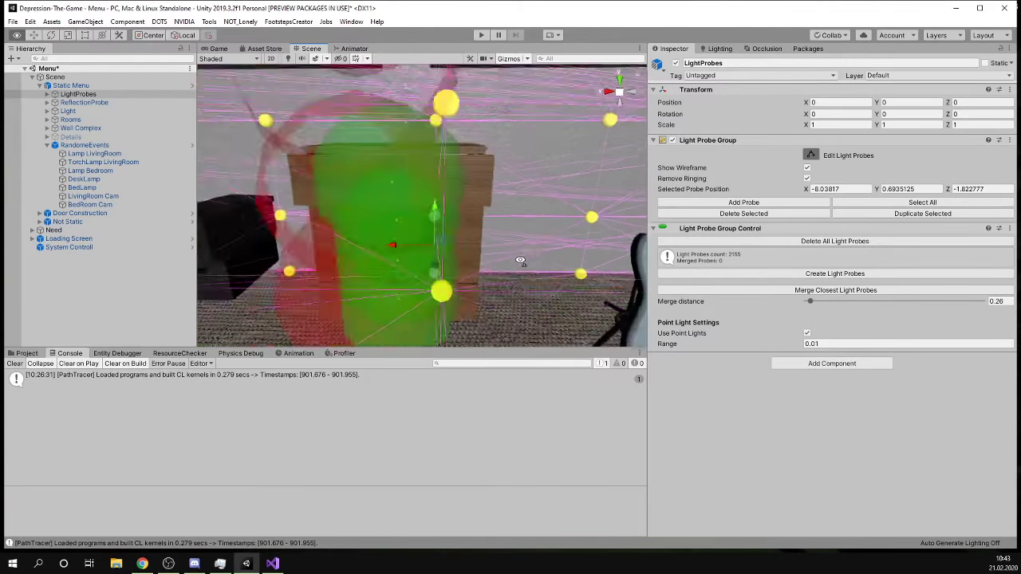
{"action": "right_click_drag", "start_coordinate": [466, 240], "coordinate": [550, 239]}
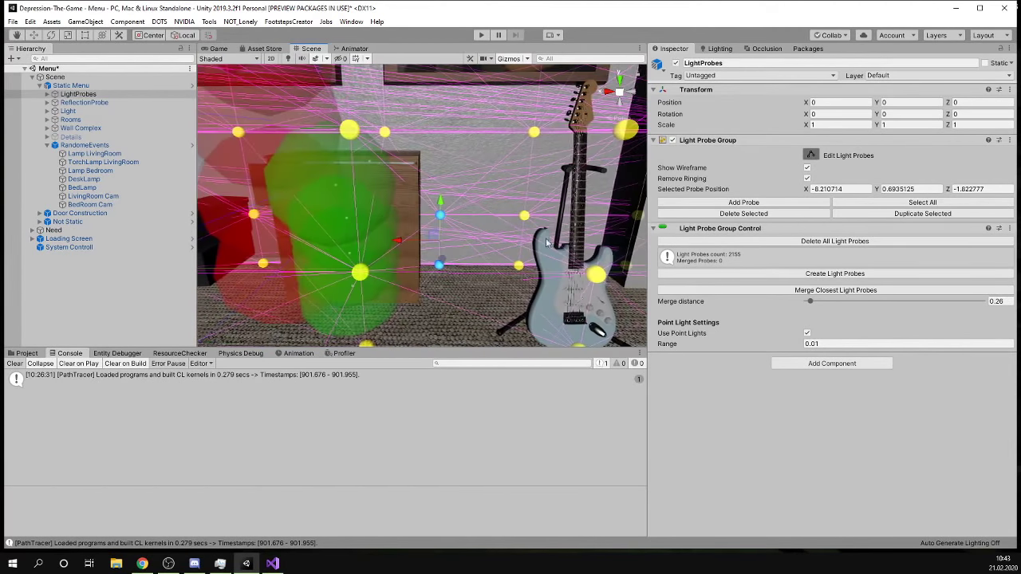
{"action": "left_click", "coordinate": [890, 216]}
{"action": "key", "text": "f"}
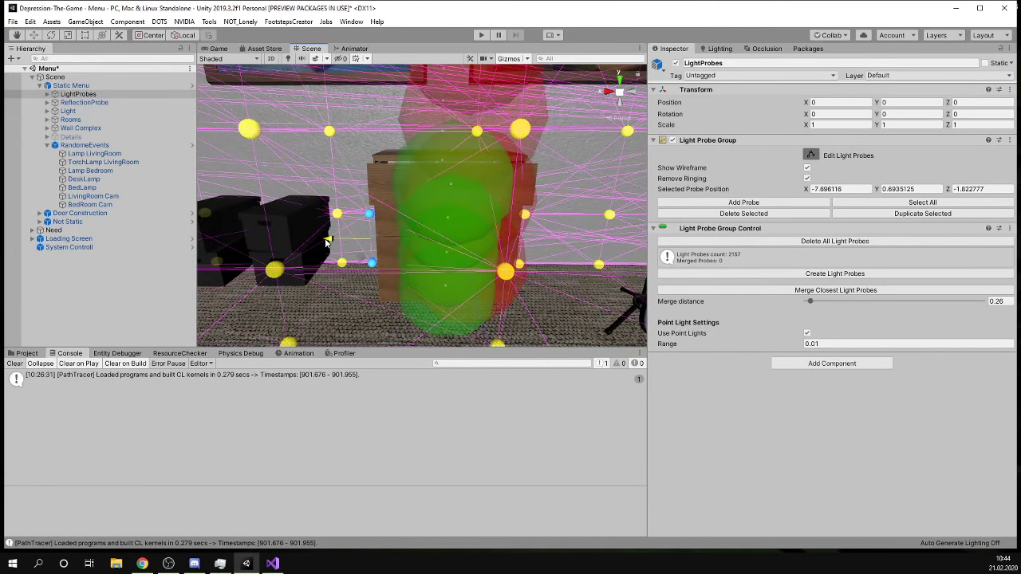
Drag the duplicated probe along X to sit above the drawer cabinet (X -7.869979, Y 0.9565209).
{"action": "left_click", "coordinate": [142, 563]}
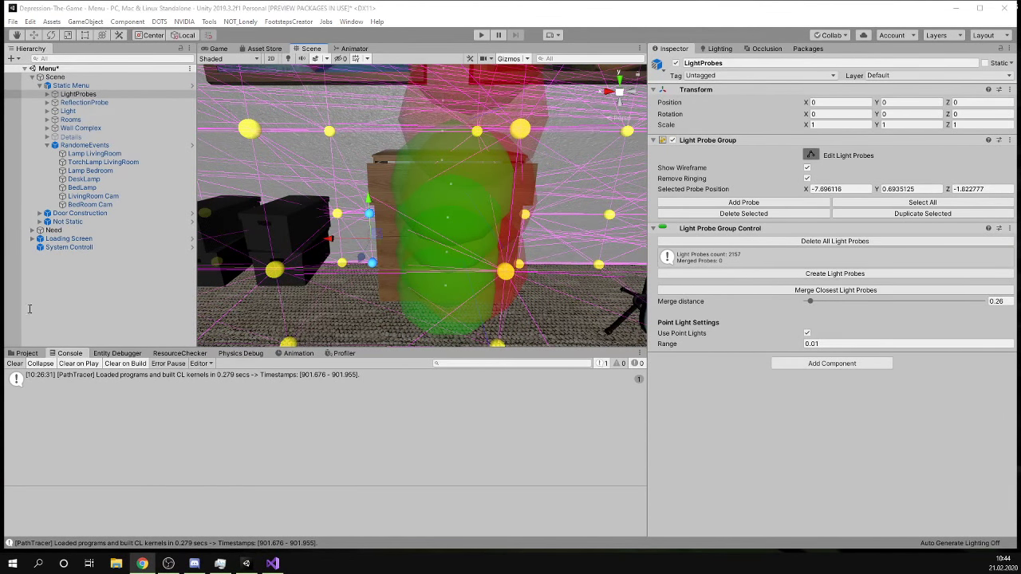
{"action": "mouse_move", "coordinate": [303, 241]}
{"action": "right_mouse_down"}
{"action": "mouse_move", "coordinate": [427, 220]}
{"action": "mouse_move", "coordinate": [387, 229]}
{"action": "mouse_move", "coordinate": [439, 200]}
{"action": "right_mouse_up"}
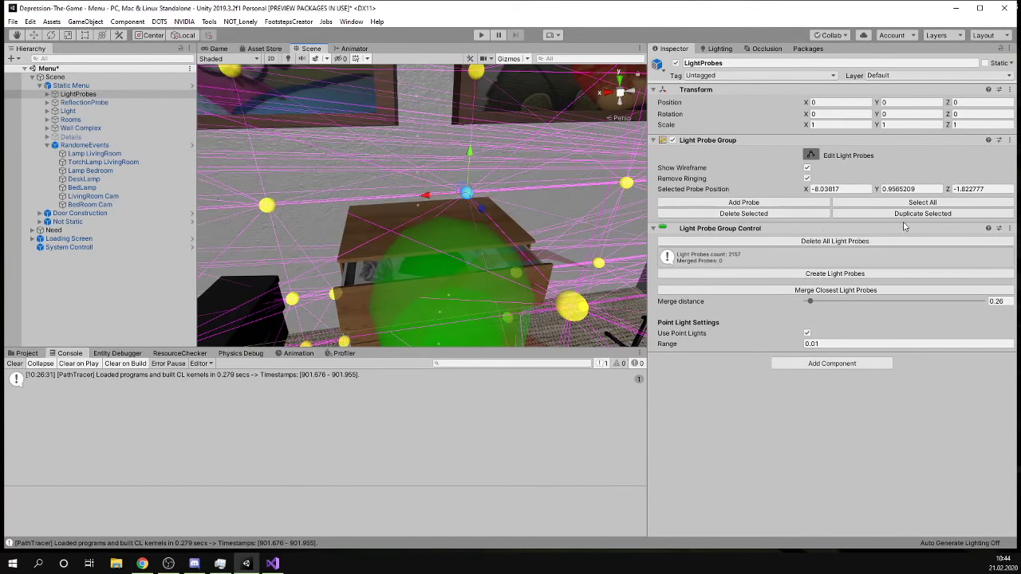
{"action": "left_click_drag", "start_coordinate": [431, 195], "coordinate": [369, 198]}
{"action": "right_click_drag", "start_coordinate": [370, 198], "coordinate": [361, 239]}
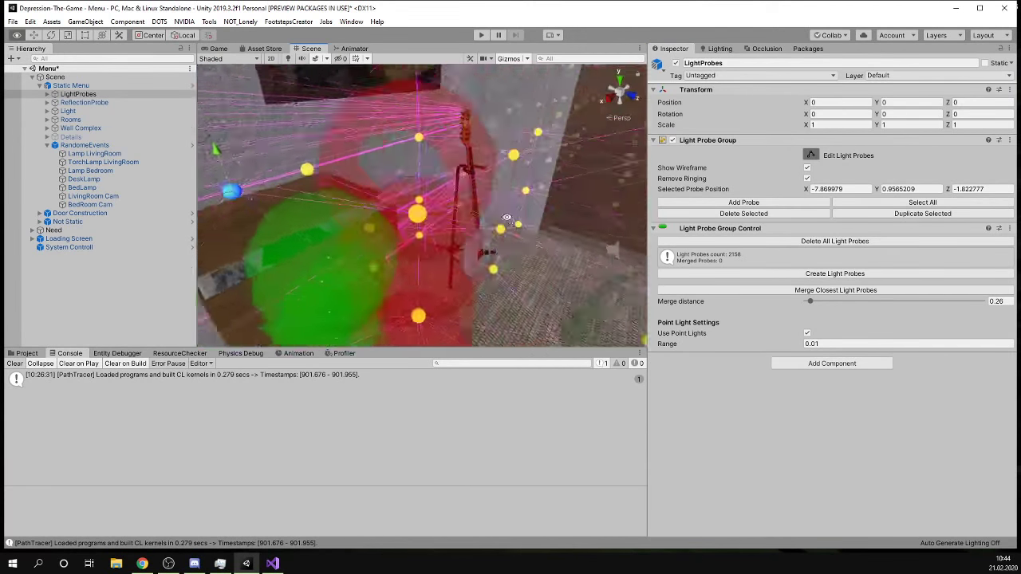
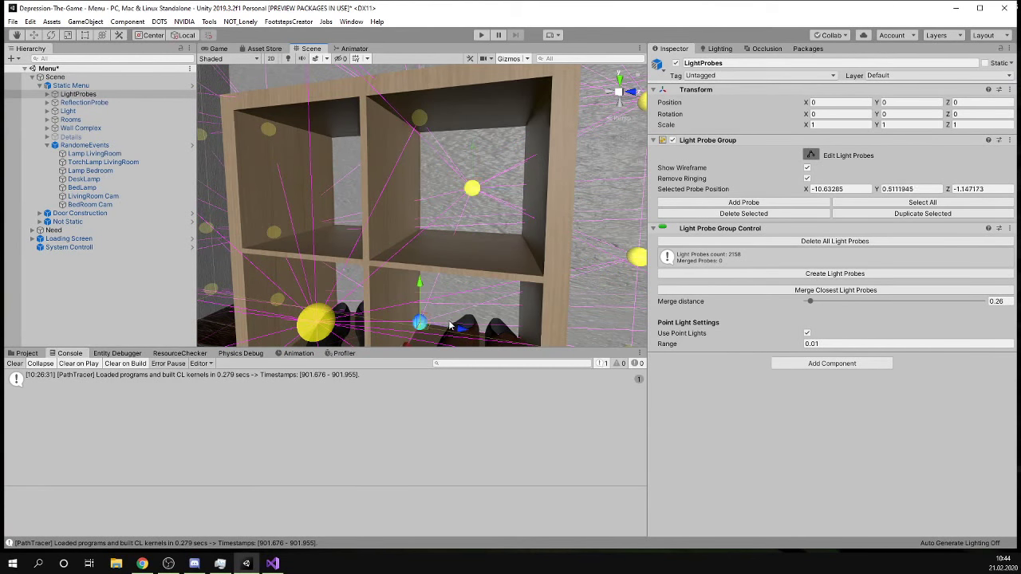
Push a probe deeper into the bookshelf and slide two probes into its left compartments, reaching 2160.
{"action": "left_click_drag", "start_coordinate": [451, 325], "coordinate": [490, 338]}
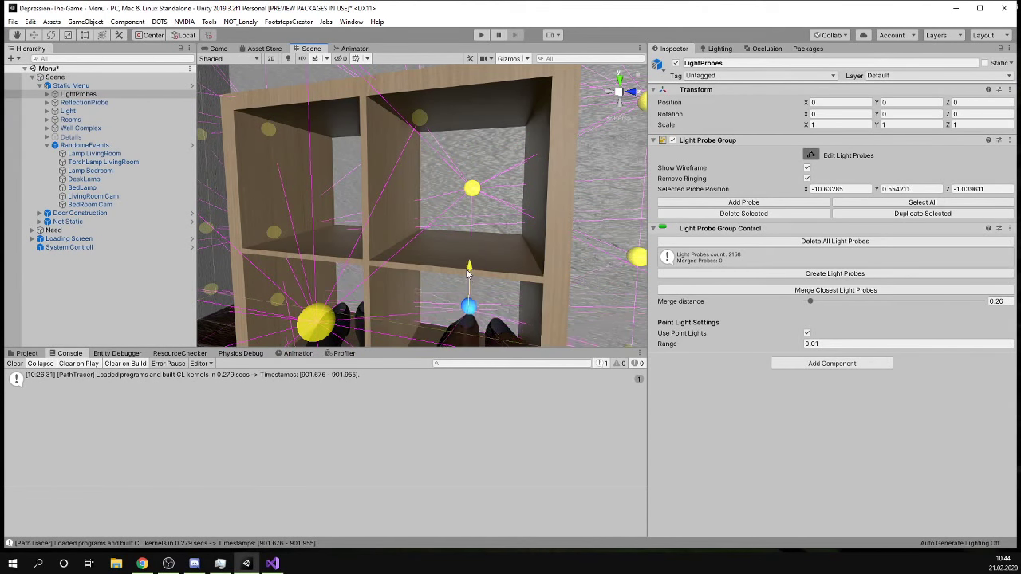
{"action": "left_click_drag", "start_coordinate": [468, 274], "coordinate": [470, 218]}
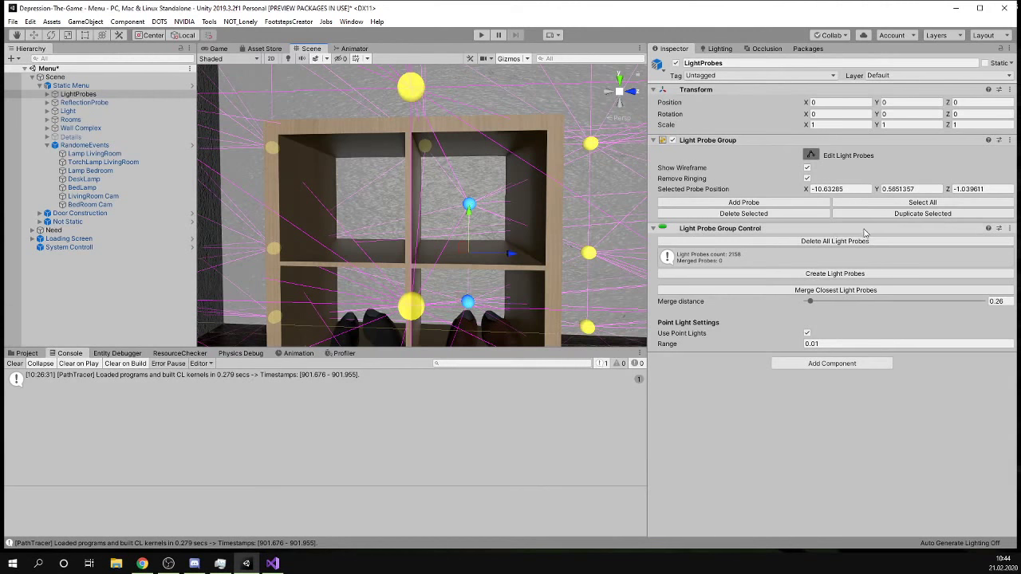
{"action": "left_click_drag", "start_coordinate": [449, 257], "coordinate": [345, 257]}
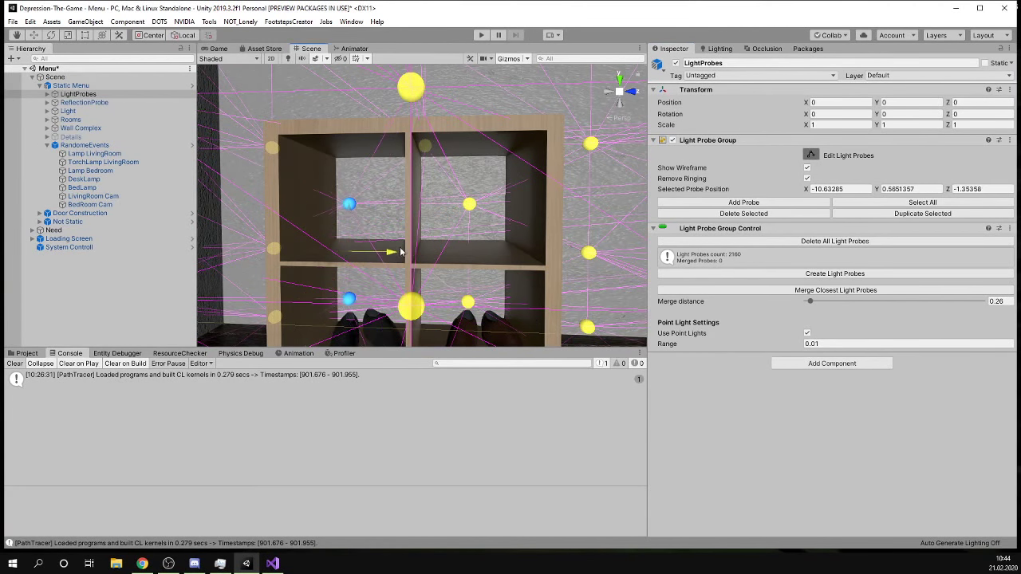
{"action": "scroll", "coordinate": [434, 242], "scroll_direction": "down", "scroll_amount": 3}
{"action": "scroll", "coordinate": [434, 242], "scroll_direction": "down", "scroll_amount": 3}
{"action": "mouse_move", "coordinate": [434, 242]}
{"action": "right_mouse_down"}
{"action": "mouse_move", "coordinate": [691, 243]}
{"action": "mouse_move", "coordinate": [497, 313]}
{"action": "right_mouse_up"}
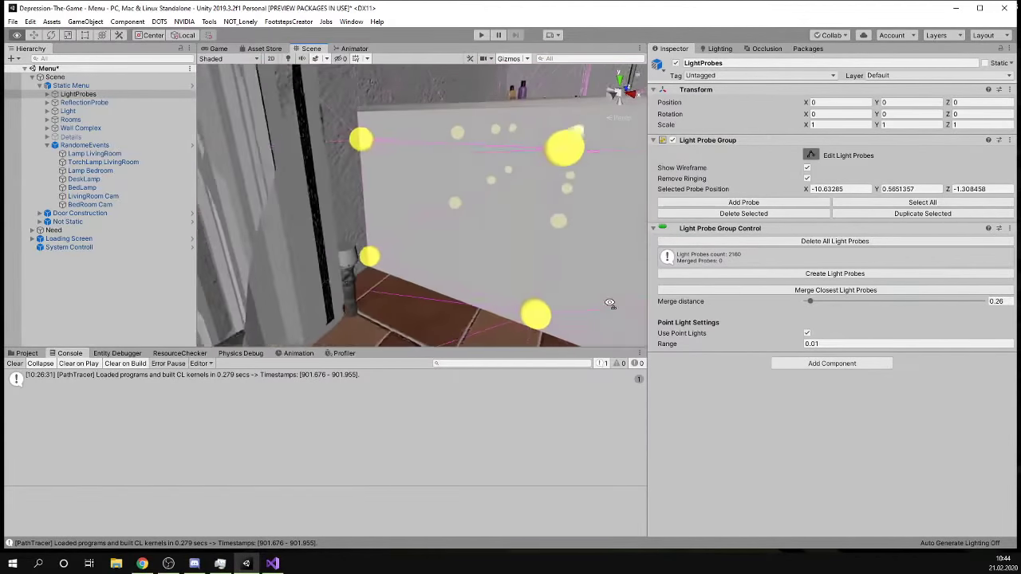
Shift the selected probes sideways inside the bathtub and pick a probe at the tub's bottom.
{"action": "right_click_drag", "start_coordinate": [497, 312], "coordinate": [503, 408]}
{"action": "right_click_drag", "start_coordinate": [479, 327], "coordinate": [406, 298]}
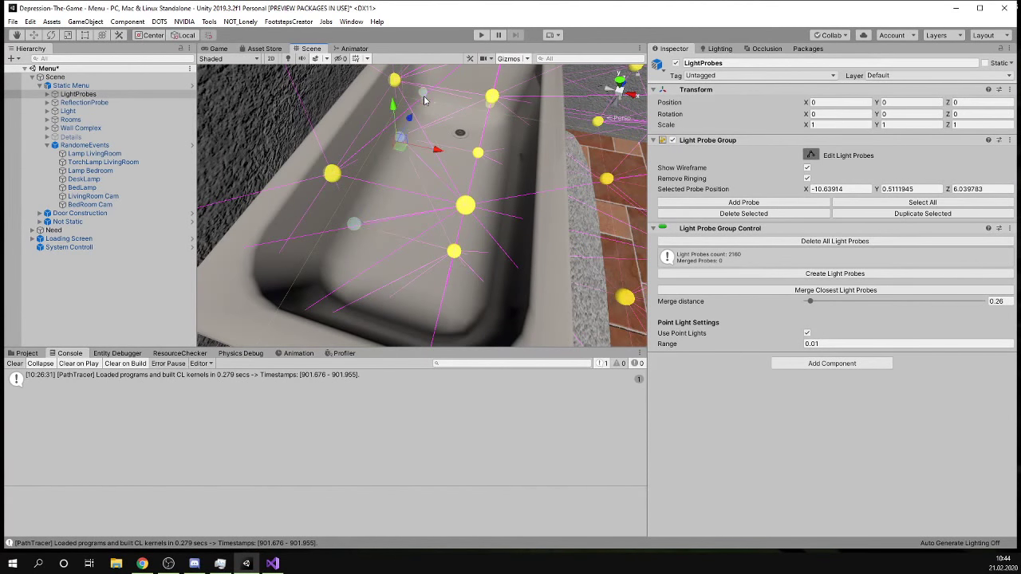
{"action": "left_click_drag", "start_coordinate": [439, 146], "coordinate": [465, 161]}
{"action": "mouse_move", "coordinate": [460, 162]}
{"action": "right_mouse_down"}
{"action": "mouse_move", "coordinate": [455, 216]}
{"action": "mouse_move", "coordinate": [523, 259]}
{"action": "right_mouse_up"}
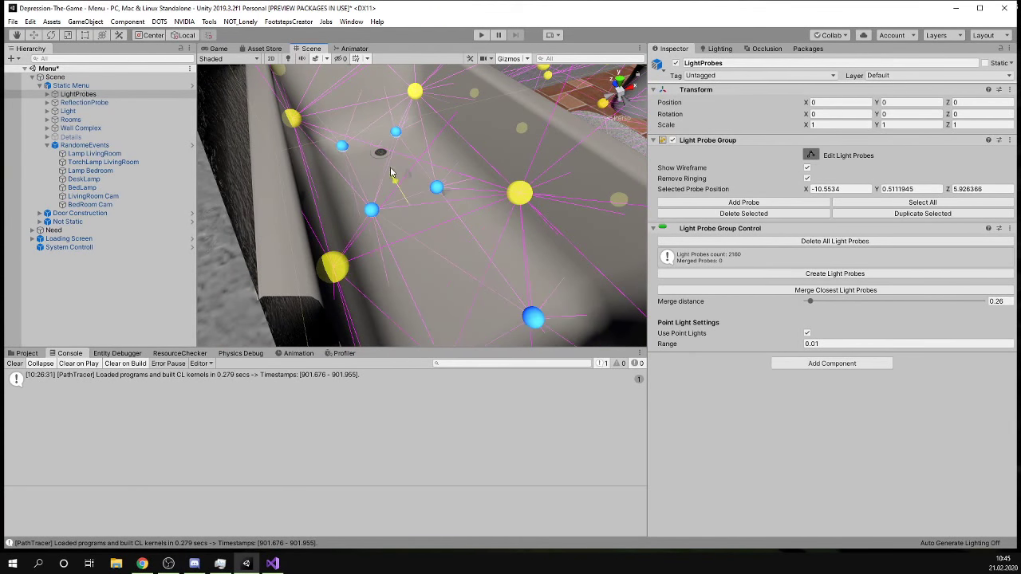
{"action": "right_click_drag", "start_coordinate": [380, 163], "coordinate": [388, 151]}
{"action": "left_click_drag", "start_coordinate": [388, 152], "coordinate": [386, 142]}
{"action": "mouse_move", "coordinate": [386, 142]}
{"action": "right_mouse_down"}
{"action": "mouse_move", "coordinate": [257, 133]}
{"action": "mouse_move", "coordinate": [372, 235]}
{"action": "right_mouse_up"}
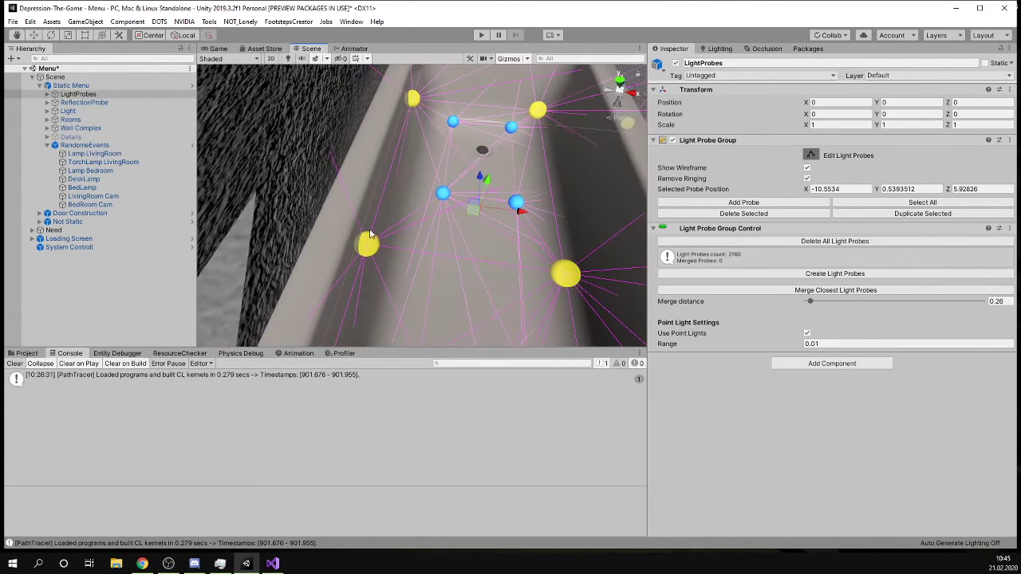
{"action": "left_click", "coordinate": [372, 244]}
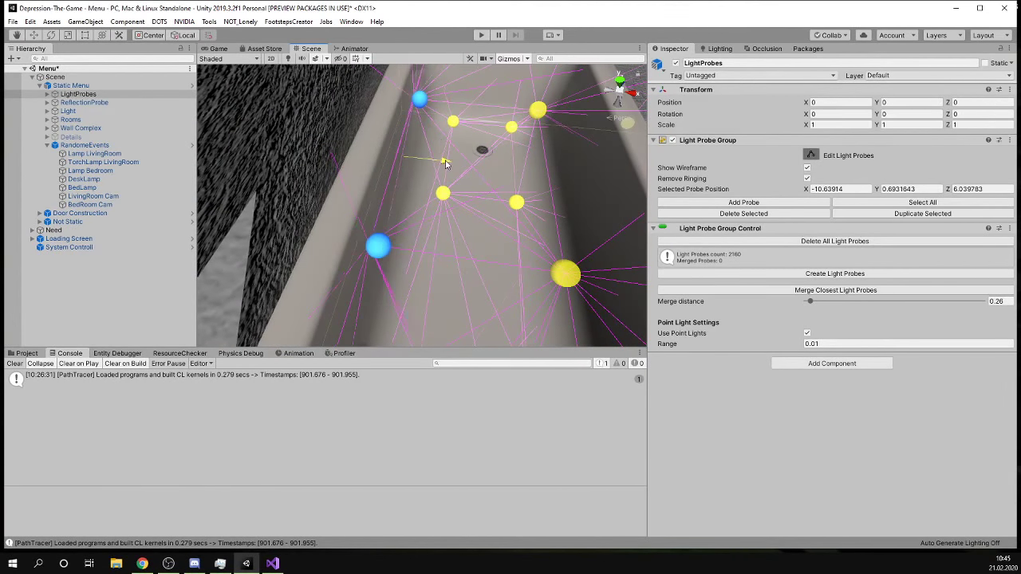
{"action": "mouse_move", "coordinate": [471, 205]}
{"action": "right_mouse_down"}
{"action": "mouse_move", "coordinate": [469, 156]}
{"action": "mouse_move", "coordinate": [455, 154]}
{"action": "mouse_move", "coordinate": [402, 190]}
{"action": "right_mouse_up"}
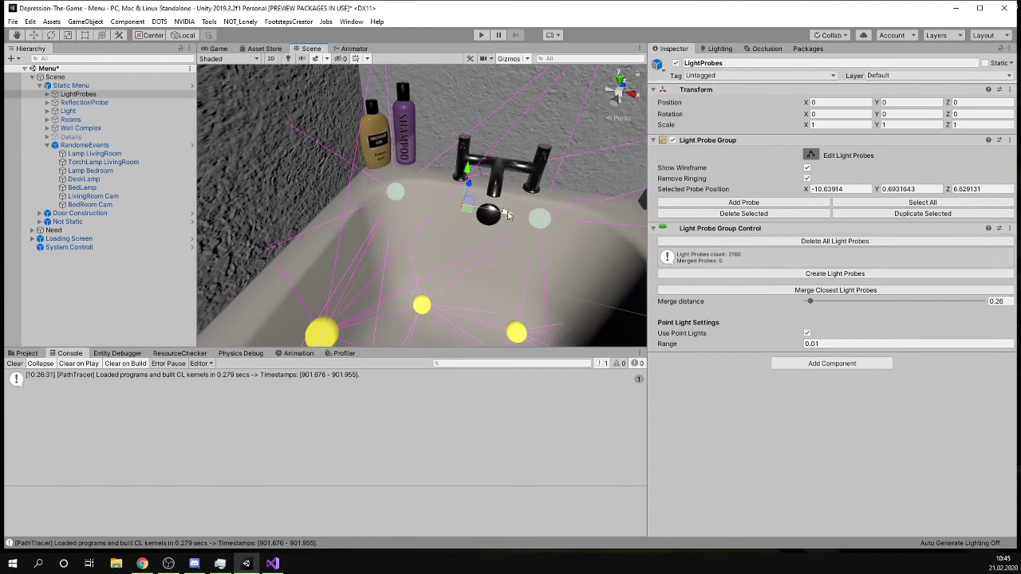
Move probes toward the tap, duplicate them, and raise the copies by the faucet, reaching 2162.
{"action": "mouse_move", "coordinate": [507, 216]}
{"action": "left_mouse_down"}
{"action": "mouse_move", "coordinate": [533, 221]}
{"action": "mouse_move", "coordinate": [500, 209]}
{"action": "left_mouse_up"}
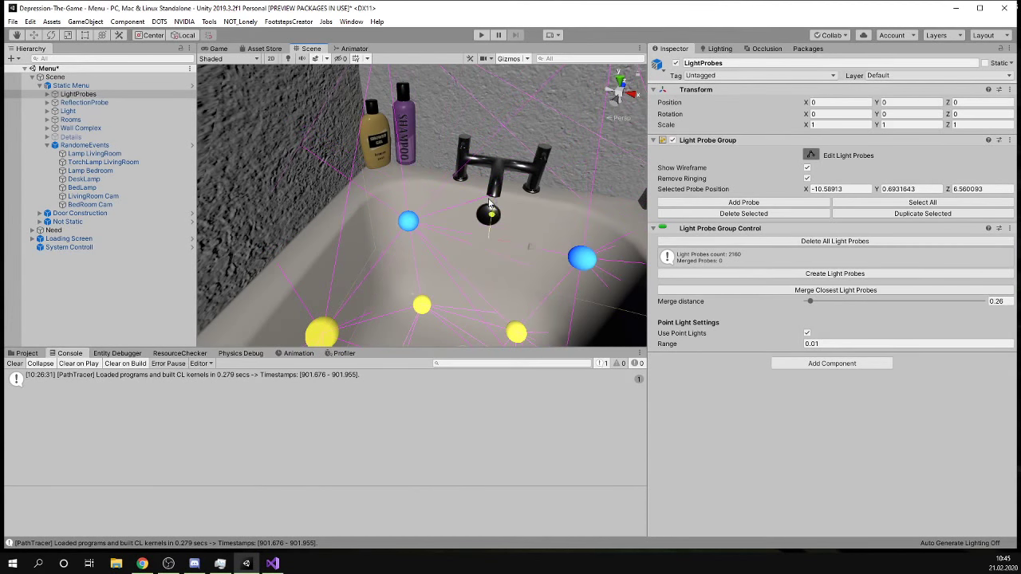
{"action": "key", "text": "f"}
{"action": "left_click", "coordinate": [852, 215]}
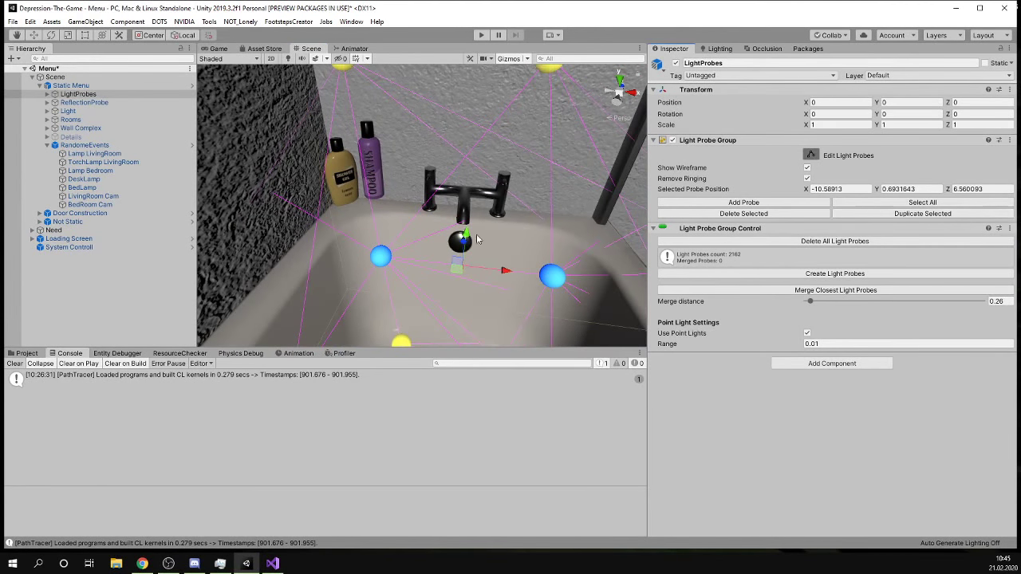
{"action": "mouse_move", "coordinate": [466, 233]}
{"action": "left_mouse_down"}
{"action": "mouse_move", "coordinate": [479, 196]}
{"action": "mouse_move", "coordinate": [473, 172]}
{"action": "mouse_move", "coordinate": [399, 147]}
{"action": "mouse_move", "coordinate": [558, 185]}
{"action": "mouse_move", "coordinate": [577, 305]}
{"action": "mouse_move", "coordinate": [471, 257]}
{"action": "left_mouse_up"}
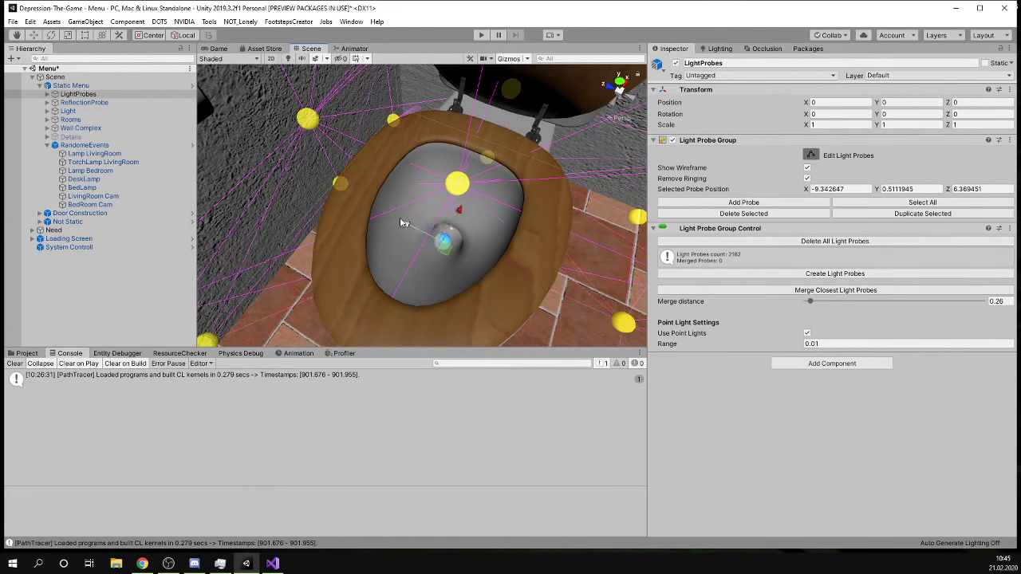
Delete the stray probe inside the toilet, bringing the group back to 2161 probes.
{"action": "left_click_drag", "start_coordinate": [448, 242], "coordinate": [403, 223], "text": "alt"}
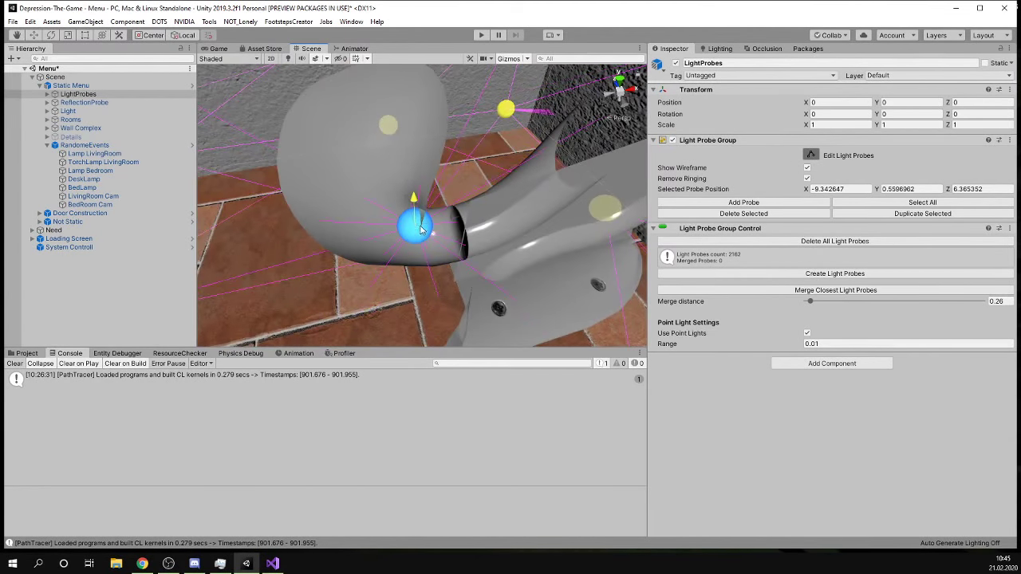
{"action": "mouse_move", "coordinate": [423, 232]}
{"action": "left_mouse_down", "text": "alt"}
{"action": "mouse_move", "coordinate": [530, 253]}
{"action": "mouse_move", "coordinate": [445, 227]}
{"action": "left_mouse_up", "text": "alt"}
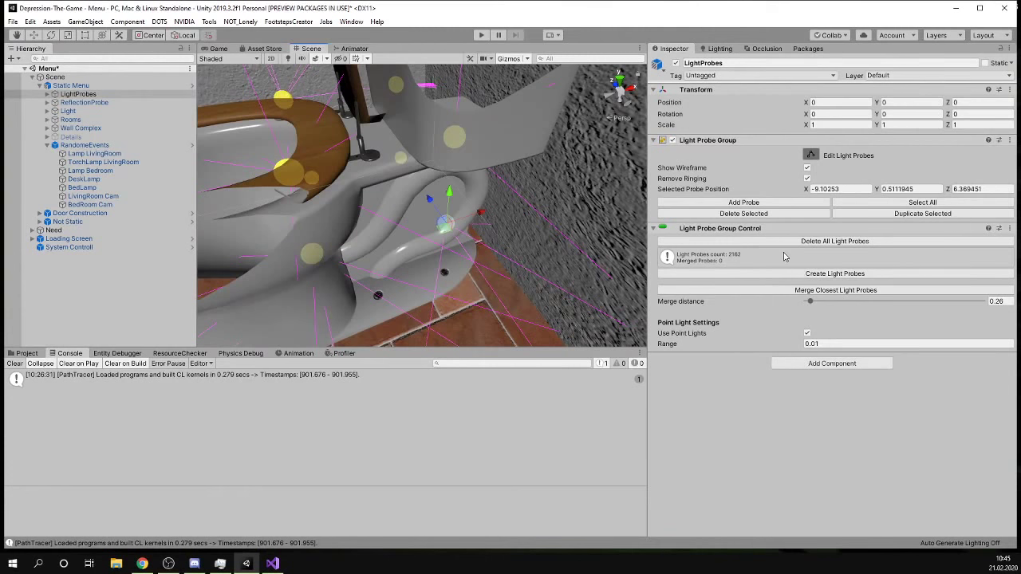
{"action": "left_click", "coordinate": [790, 215]}
{"action": "mouse_move", "coordinate": [558, 239]}
{"action": "left_mouse_down", "text": "alt"}
{"action": "mouse_move", "coordinate": [616, 146]}
{"action": "mouse_move", "coordinate": [630, 148]}
{"action": "left_mouse_up", "text": "alt"}
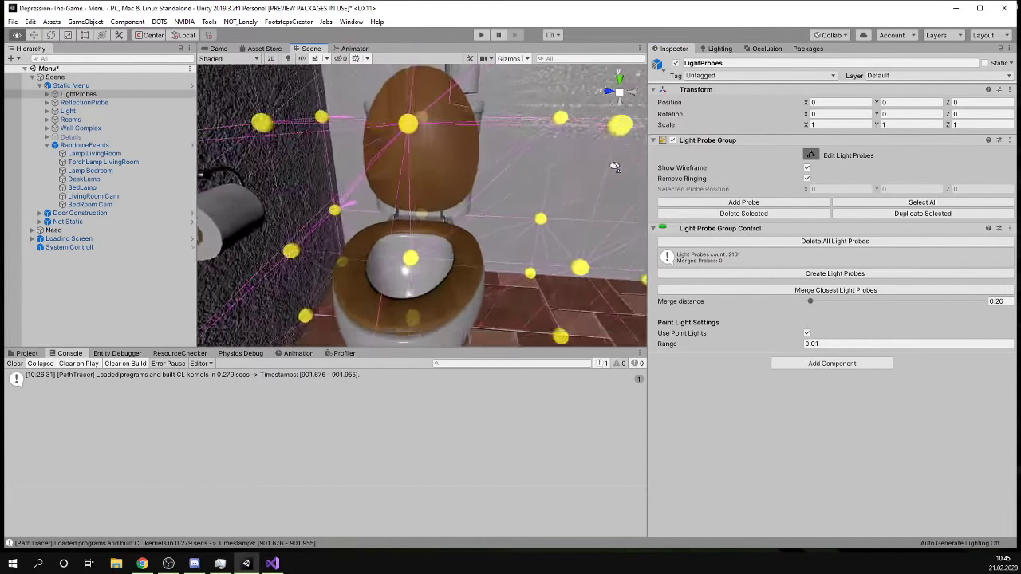
Place probes around the washbasin, moving one closer to the sink pedestal, for 2165 probes.
{"action": "scroll", "coordinate": [466, 185], "scroll_direction": "up", "scroll_amount": 5}
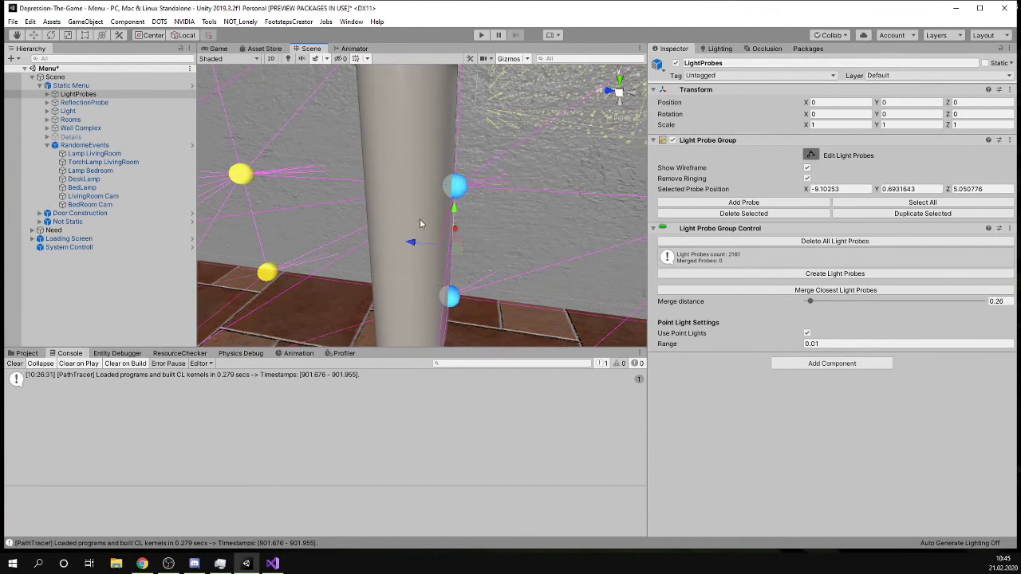
{"action": "left_click_drag", "start_coordinate": [416, 251], "coordinate": [426, 251]}
{"action": "scroll", "coordinate": [431, 249], "scroll_direction": "down", "scroll_amount": 5}
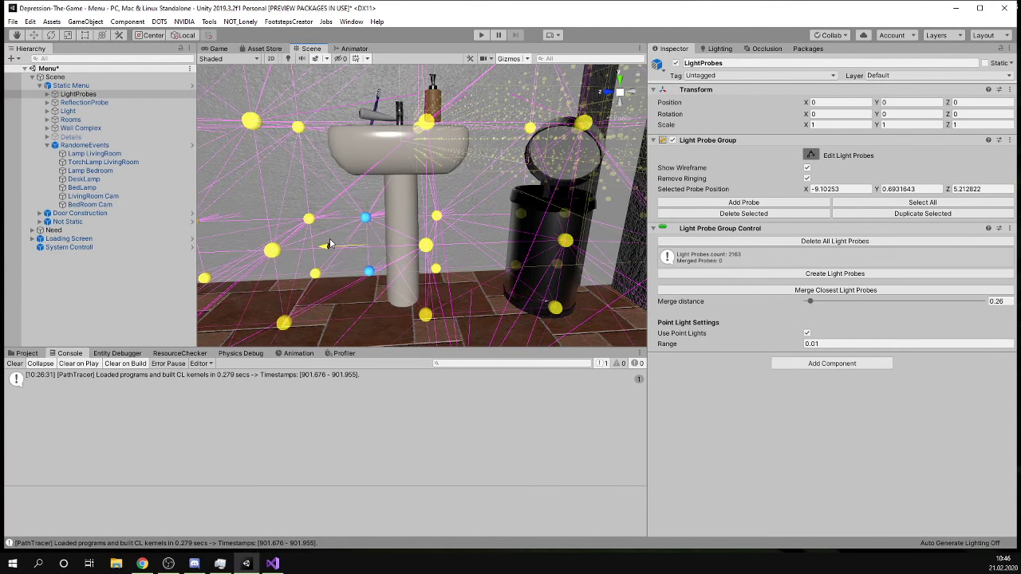
{"action": "mouse_move", "coordinate": [329, 244]}
{"action": "right_mouse_down"}
{"action": "mouse_move", "coordinate": [408, 260]}
{"action": "mouse_move", "coordinate": [427, 223]}
{"action": "right_mouse_up"}
{"action": "scroll", "coordinate": [427, 250], "scroll_direction": "up", "scroll_amount": 5}
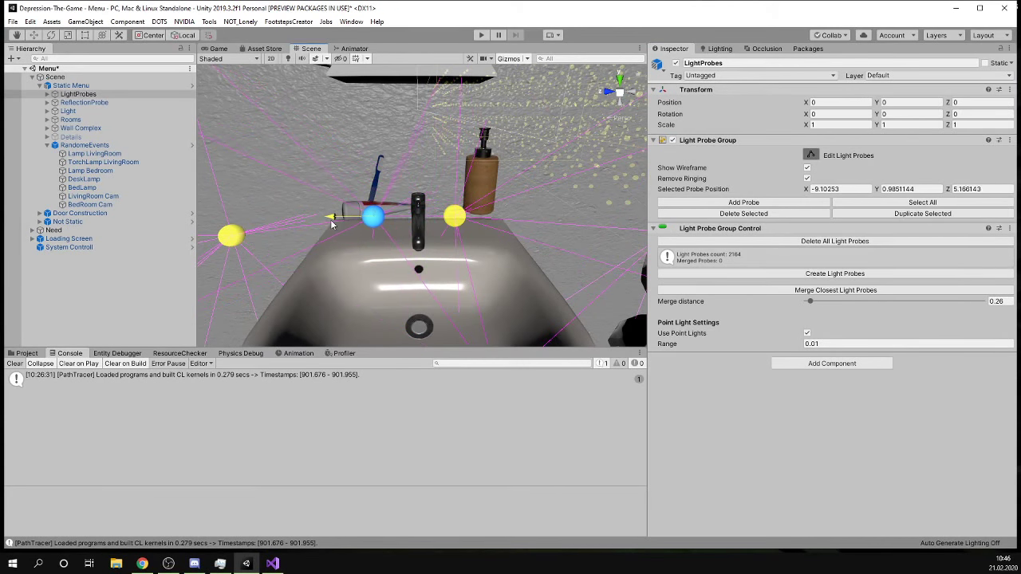
{"action": "right_click_drag", "start_coordinate": [332, 224], "coordinate": [367, 277]}
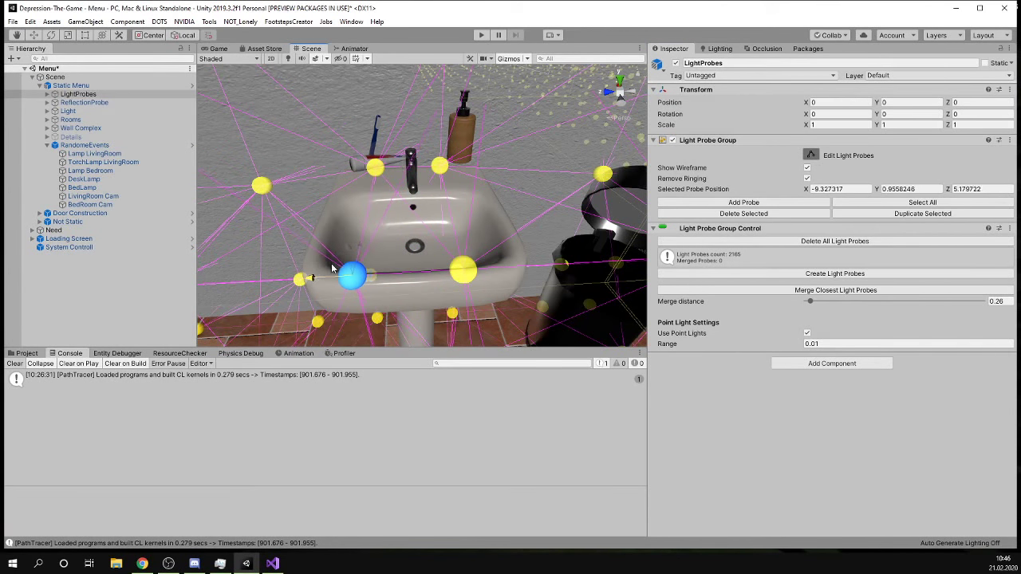
{"action": "mouse_move", "coordinate": [339, 269]}
{"action": "right_mouse_down"}
{"action": "mouse_move", "coordinate": [400, 192]}
{"action": "mouse_move", "coordinate": [870, 248]}
{"action": "mouse_move", "coordinate": [774, 349]}
{"action": "mouse_move", "coordinate": [932, 209]}
{"action": "mouse_move", "coordinate": [532, 229]}
{"action": "right_mouse_up"}
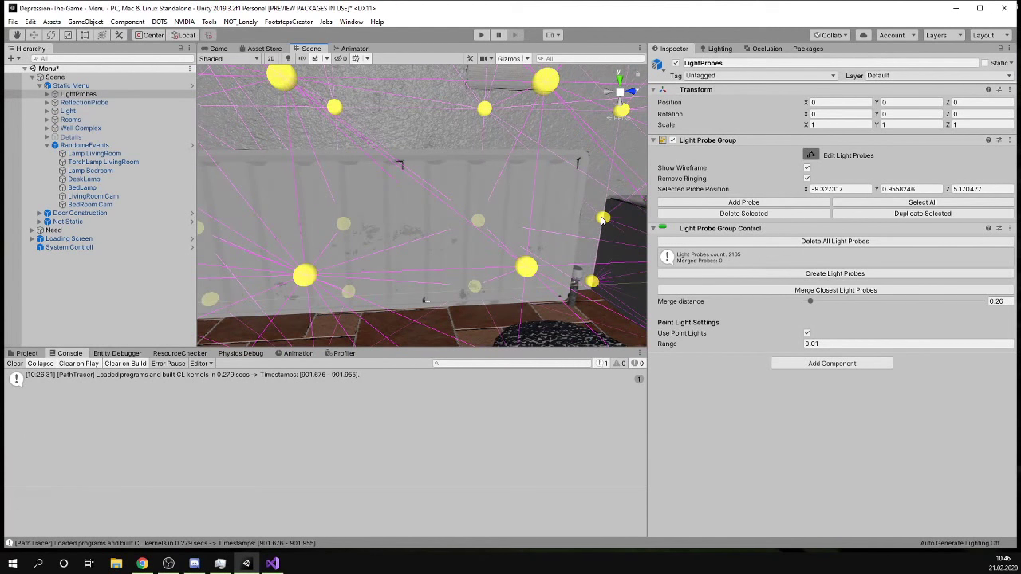
Raise the selected probe slightly beside the radiator.
{"action": "right_click_drag", "start_coordinate": [588, 231], "coordinate": [544, 224]}
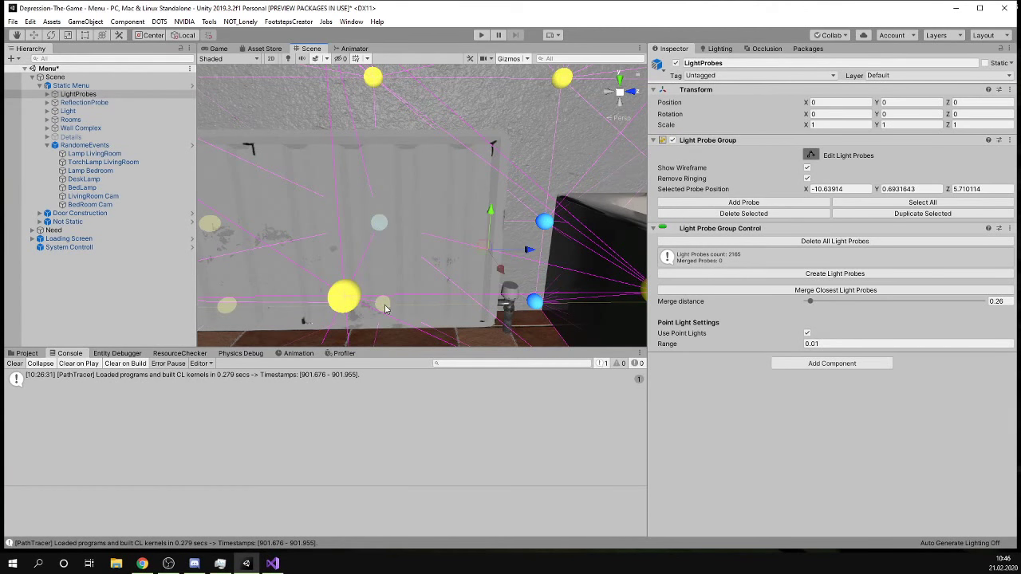
{"action": "right_click_drag", "start_coordinate": [384, 309], "coordinate": [351, 307]}
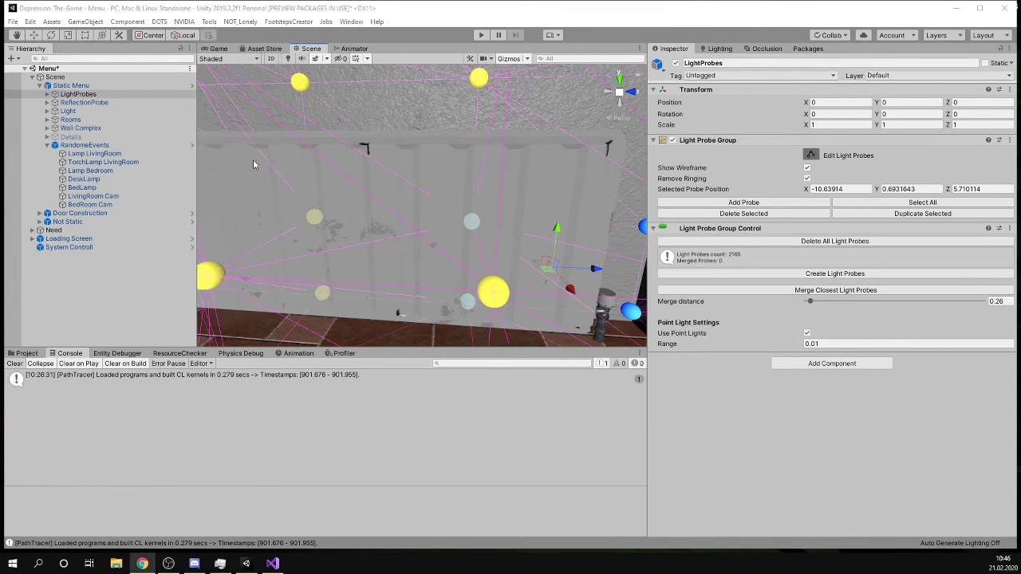
{"action": "left_click", "coordinate": [316, 229]}
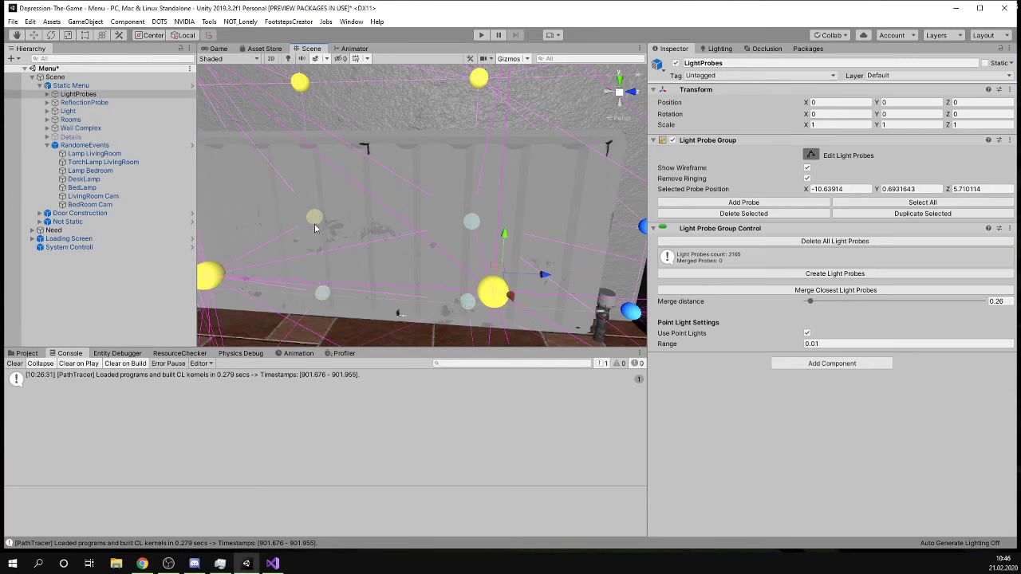
{"action": "right_click_drag", "start_coordinate": [315, 220], "coordinate": [347, 285]}
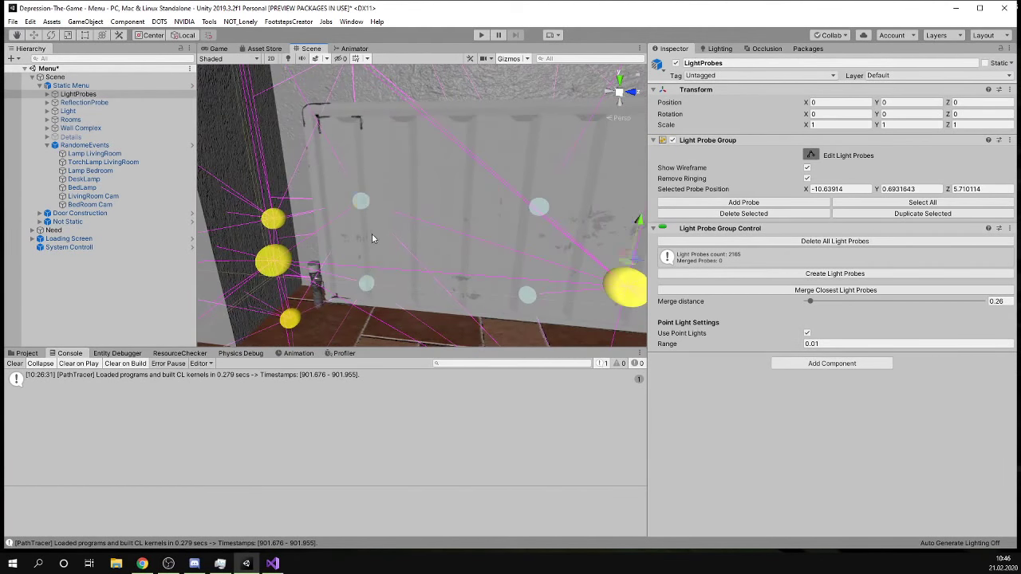
{"action": "right_click_drag", "start_coordinate": [372, 238], "coordinate": [490, 246]}
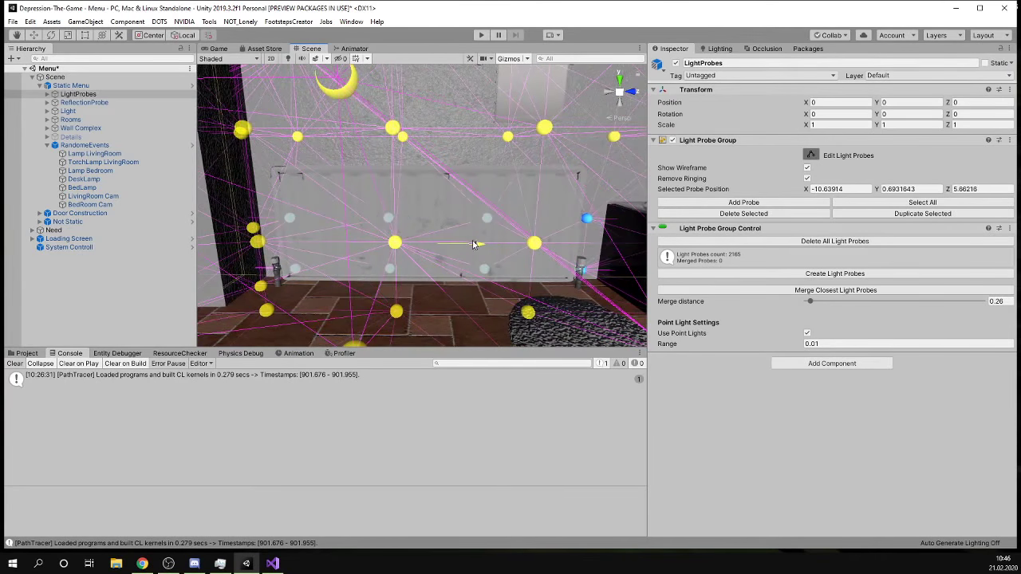
{"action": "mouse_move", "coordinate": [444, 250]}
{"action": "right_mouse_down"}
{"action": "mouse_move", "coordinate": [541, 276]}
{"action": "mouse_move", "coordinate": [431, 214]}
{"action": "right_mouse_up"}
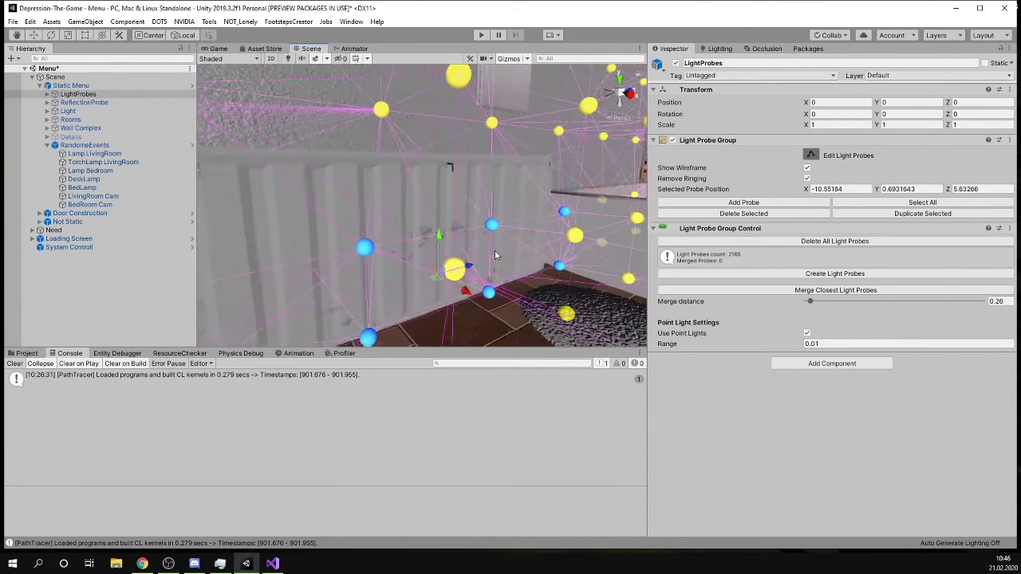
{"action": "left_click_drag", "start_coordinate": [431, 214], "coordinate": [431, 209]}
{"action": "mouse_move", "coordinate": [431, 209]}
{"action": "right_mouse_down"}
{"action": "mouse_move", "coordinate": [305, 221]}
{"action": "mouse_move", "coordinate": [763, 185]}
{"action": "mouse_move", "coordinate": [55, 221]}
{"action": "mouse_move", "coordinate": [226, 231]}
{"action": "right_mouse_up"}
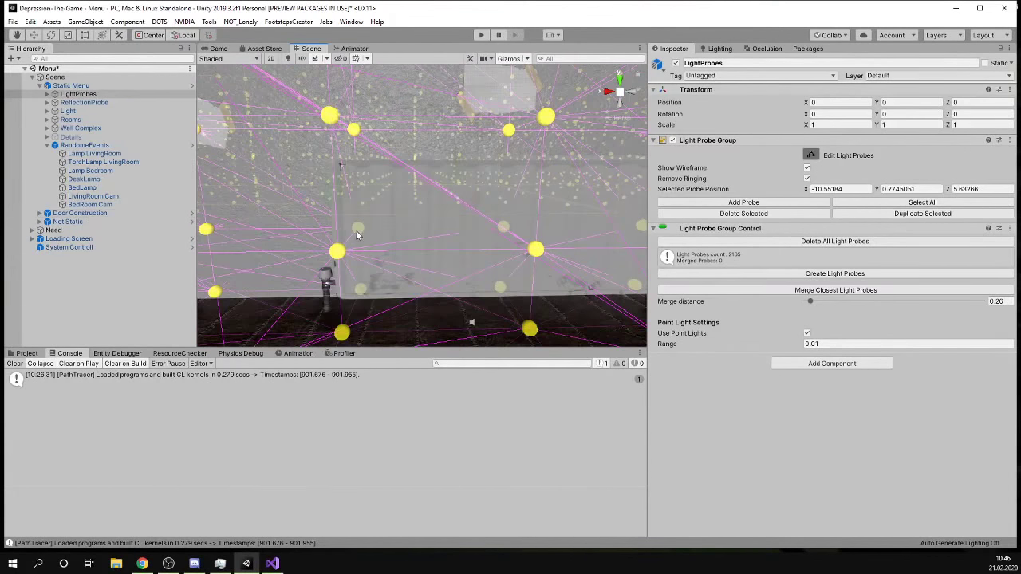
Select several probes along the bathroom wall and lift them higher.
{"action": "left_click", "coordinate": [361, 288]}
{"action": "middle_click_drag", "start_coordinate": [500, 295], "coordinate": [451, 295]}
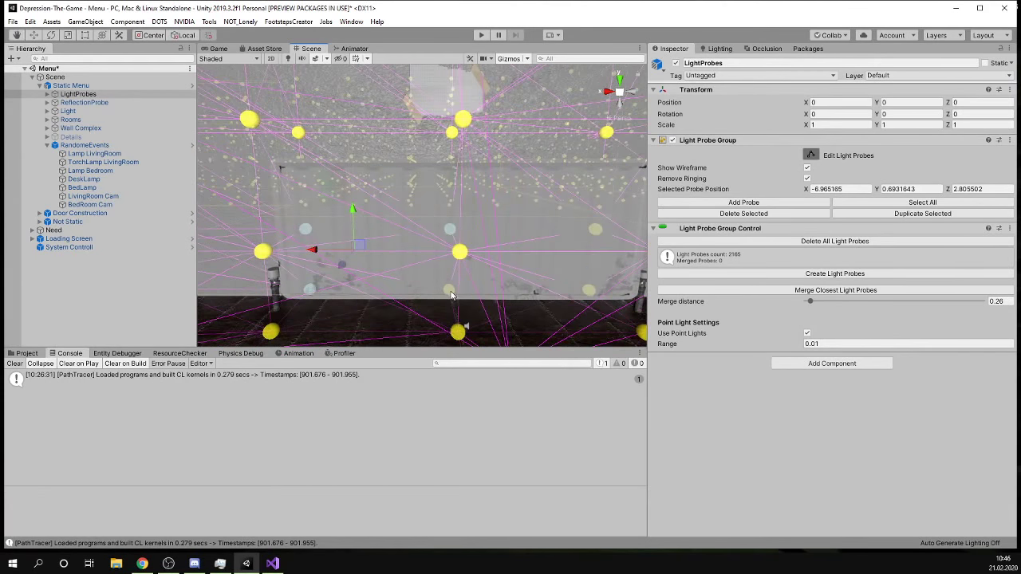
{"action": "right_click_drag", "start_coordinate": [470, 294], "coordinate": [481, 290]}
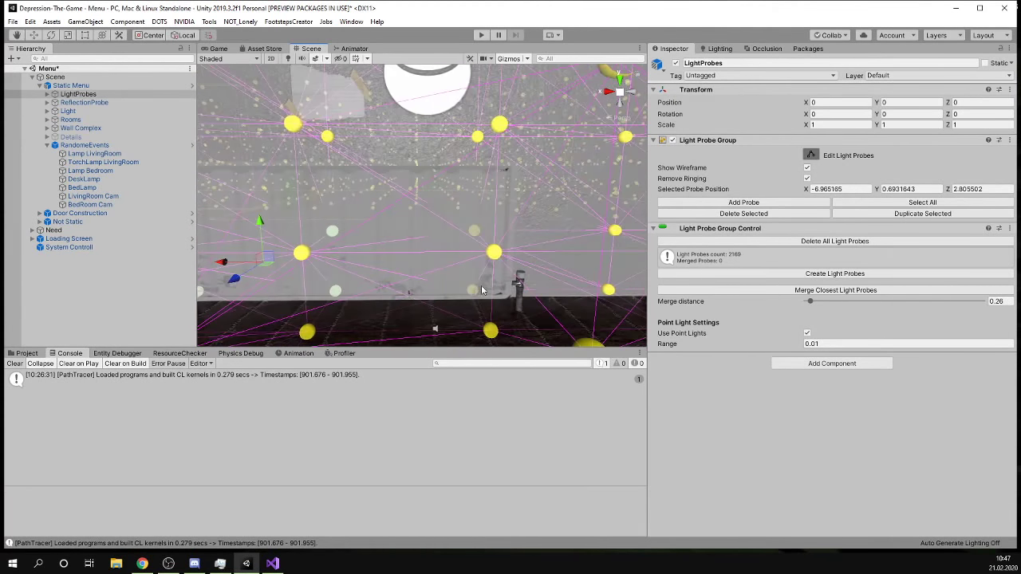
{"action": "right_click_drag", "start_coordinate": [474, 233], "coordinate": [406, 255]}
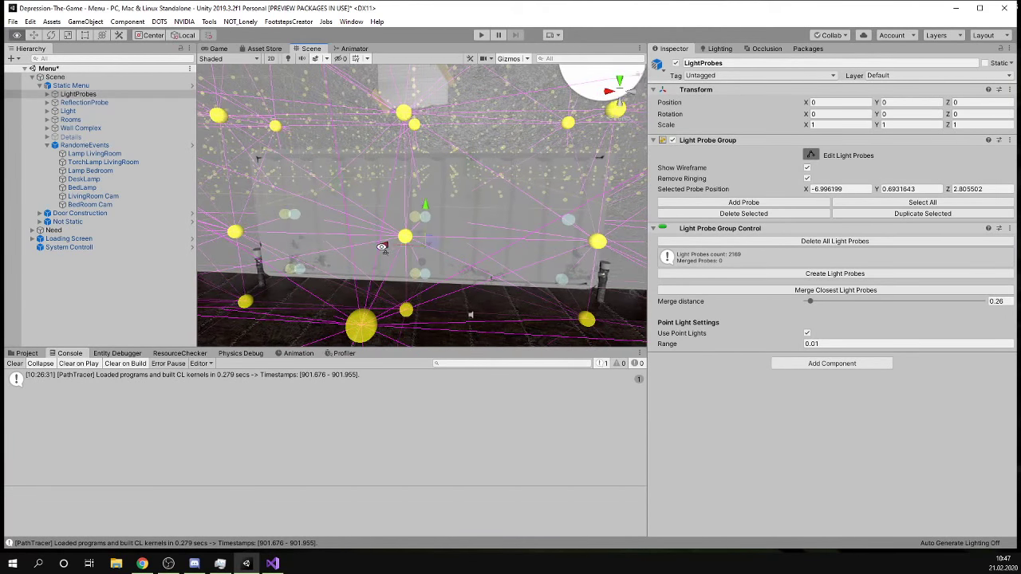
{"action": "right_click_drag", "start_coordinate": [385, 249], "coordinate": [366, 244]}
{"action": "left_click_drag", "start_coordinate": [365, 252], "coordinate": [359, 253]}
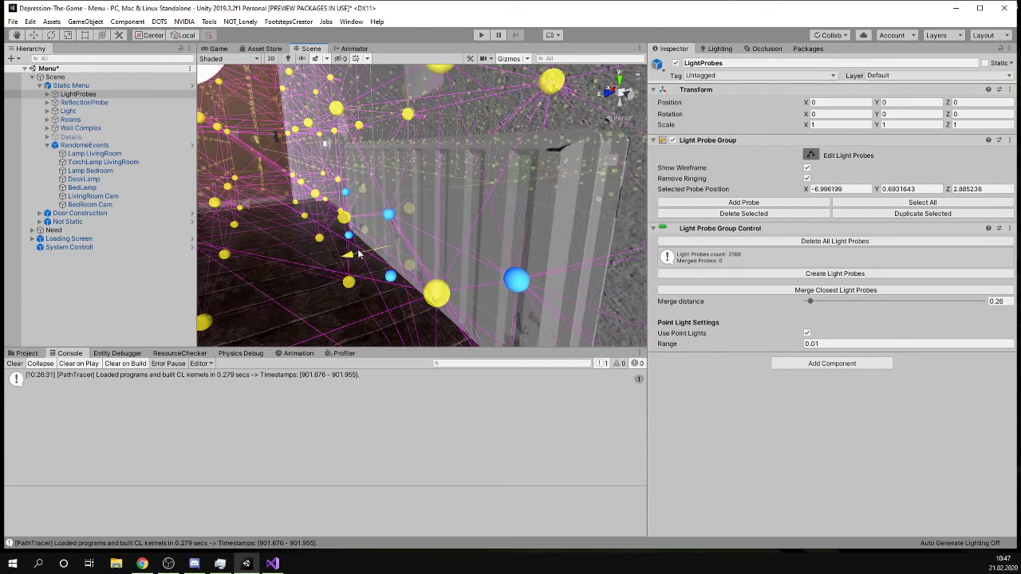
{"action": "left_click_drag", "start_coordinate": [392, 212], "coordinate": [385, 181]}
{"action": "right_click_drag", "start_coordinate": [385, 181], "coordinate": [440, 227]}
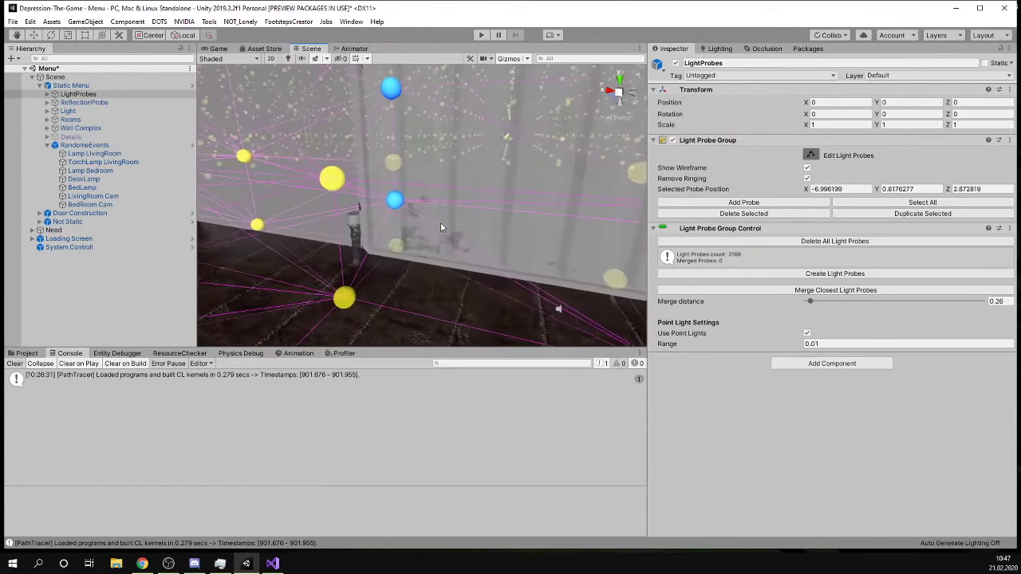
Delete the surplus wall probes, leaving the group at 2165 probes.
{"action": "left_click", "coordinate": [399, 248]}
{"action": "right_click_drag", "start_coordinate": [399, 164], "coordinate": [489, 251]}
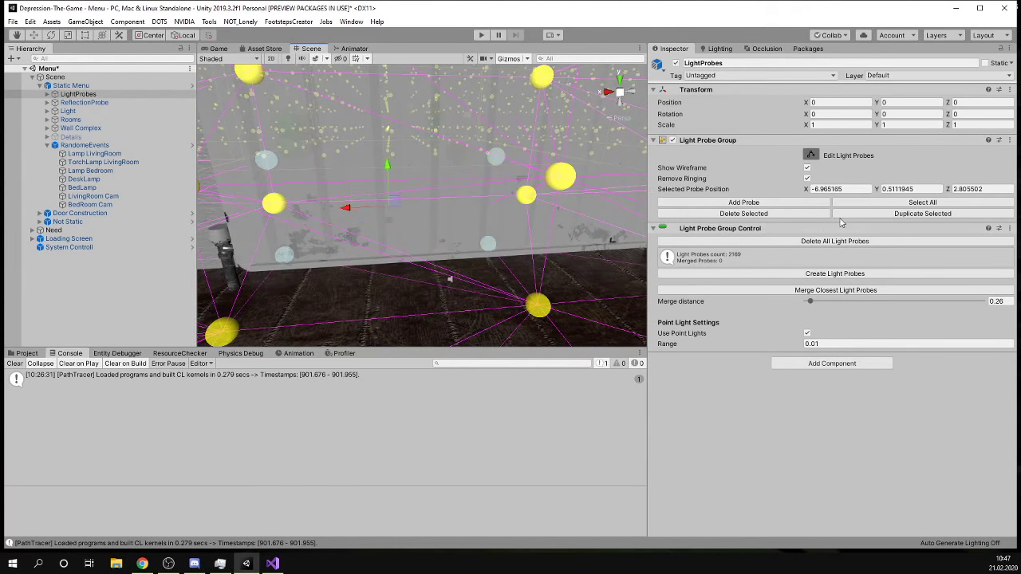
{"action": "left_click", "coordinate": [744, 214]}
{"action": "mouse_move", "coordinate": [559, 199]}
{"action": "right_mouse_down"}
{"action": "mouse_move", "coordinate": [584, 153]}
{"action": "mouse_move", "coordinate": [553, 258]}
{"action": "right_mouse_up"}
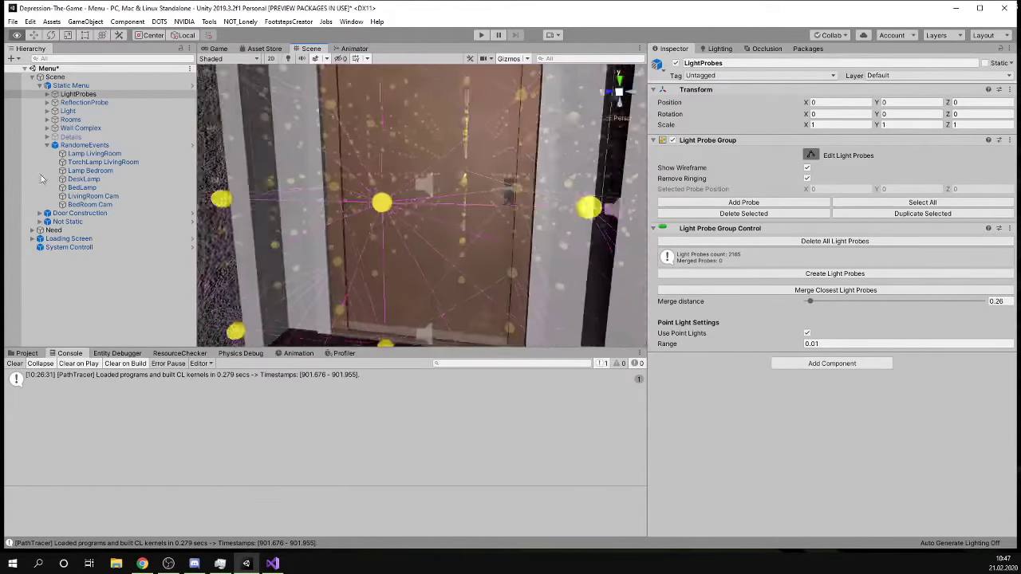
Nudge the probe beside the bookshelf along its depth axis, tucking it closer to the shelf.
{"action": "mouse_move", "coordinate": [553, 259]}
{"action": "right_mouse_down"}
{"action": "mouse_move", "coordinate": [952, 177]}
{"action": "mouse_move", "coordinate": [645, 241]}
{"action": "mouse_move", "coordinate": [1003, 222]}
{"action": "mouse_move", "coordinate": [70, 232]}
{"action": "mouse_move", "coordinate": [71, 326]}
{"action": "mouse_move", "coordinate": [132, 264]}
{"action": "mouse_move", "coordinate": [134, 194]}
{"action": "right_mouse_up"}
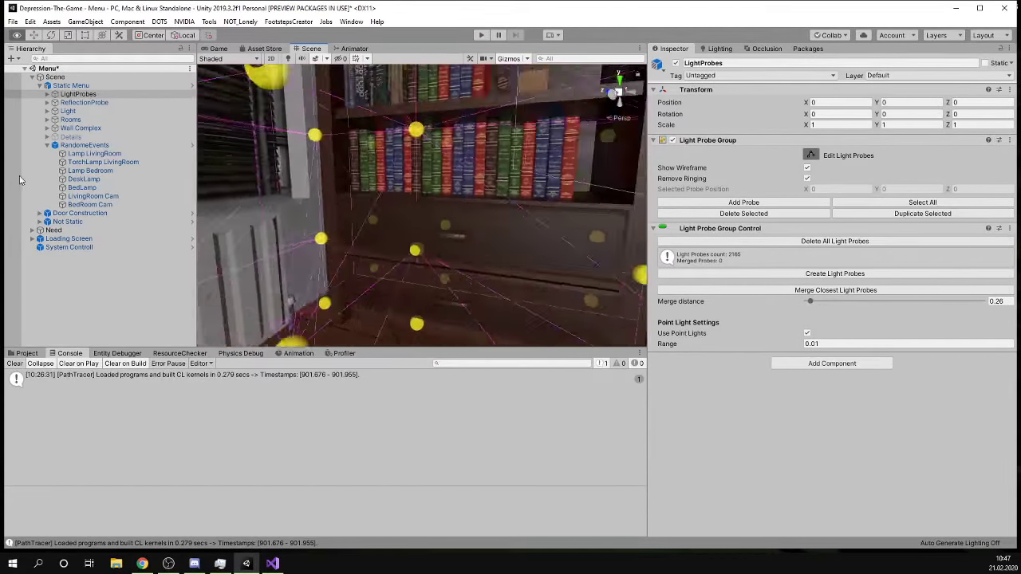
{"action": "mouse_move", "coordinate": [134, 194]}
{"action": "right_mouse_down"}
{"action": "mouse_move", "coordinate": [190, 200]}
{"action": "mouse_move", "coordinate": [262, 270]}
{"action": "right_mouse_up"}
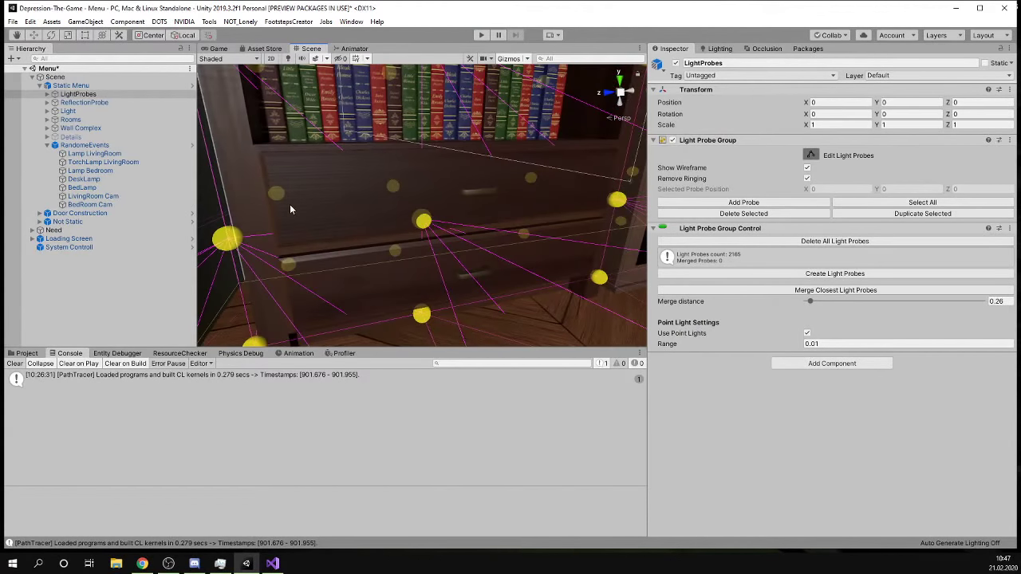
{"action": "left_click", "coordinate": [276, 196]}
{"action": "right_click_drag", "start_coordinate": [276, 201], "coordinate": [415, 245]}
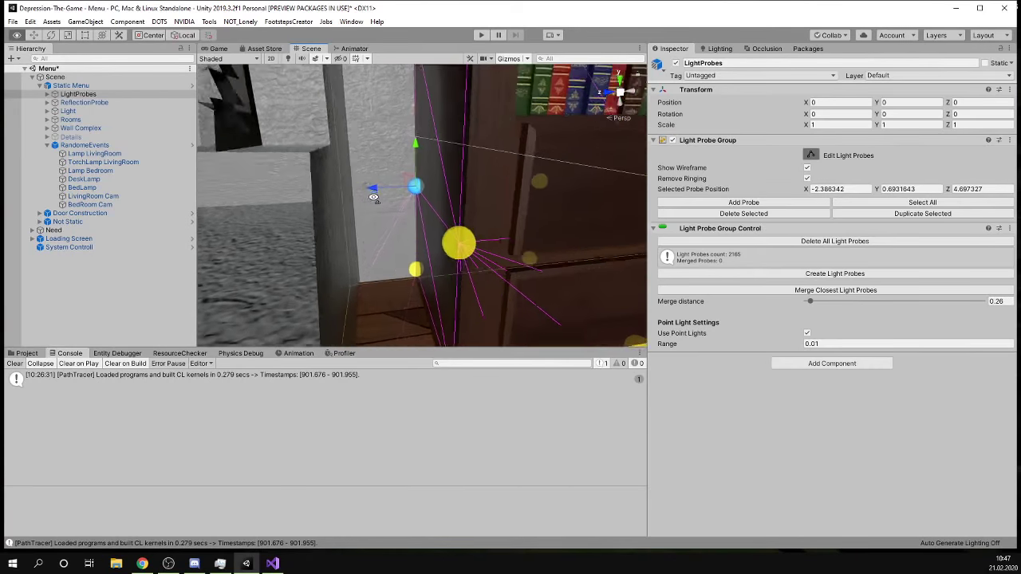
{"action": "left_click_drag", "start_coordinate": [371, 209], "coordinate": [368, 206]}
{"action": "mouse_move", "coordinate": [367, 205]}
{"action": "right_mouse_down"}
{"action": "mouse_move", "coordinate": [389, 163]}
{"action": "mouse_move", "coordinate": [406, 243]}
{"action": "right_mouse_up"}
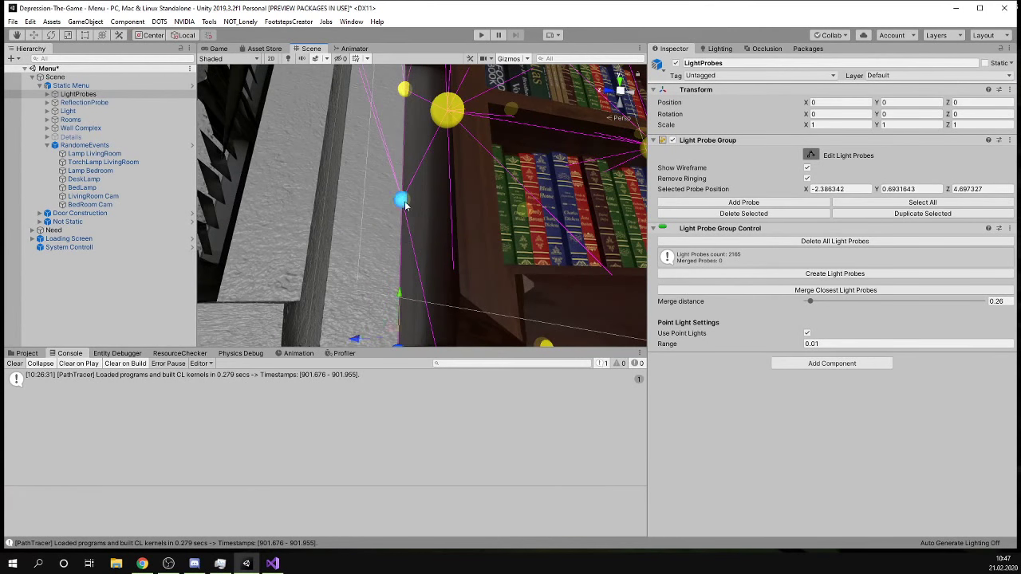
{"action": "right_click_drag", "start_coordinate": [417, 141], "coordinate": [372, 228]}
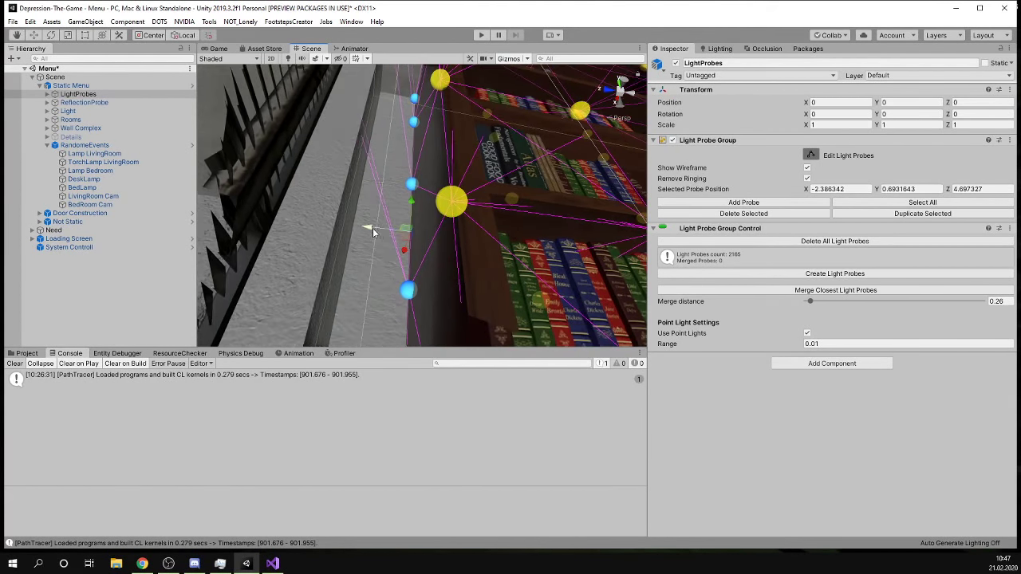
{"action": "mouse_move", "coordinate": [372, 228]}
{"action": "left_mouse_down"}
{"action": "mouse_move", "coordinate": [342, 228]}
{"action": "mouse_move", "coordinate": [354, 220]}
{"action": "left_mouse_up"}
{"action": "mouse_move", "coordinate": [355, 221]}
{"action": "right_mouse_down"}
{"action": "mouse_move", "coordinate": [403, 404]}
{"action": "mouse_move", "coordinate": [400, 227]}
{"action": "right_mouse_up"}
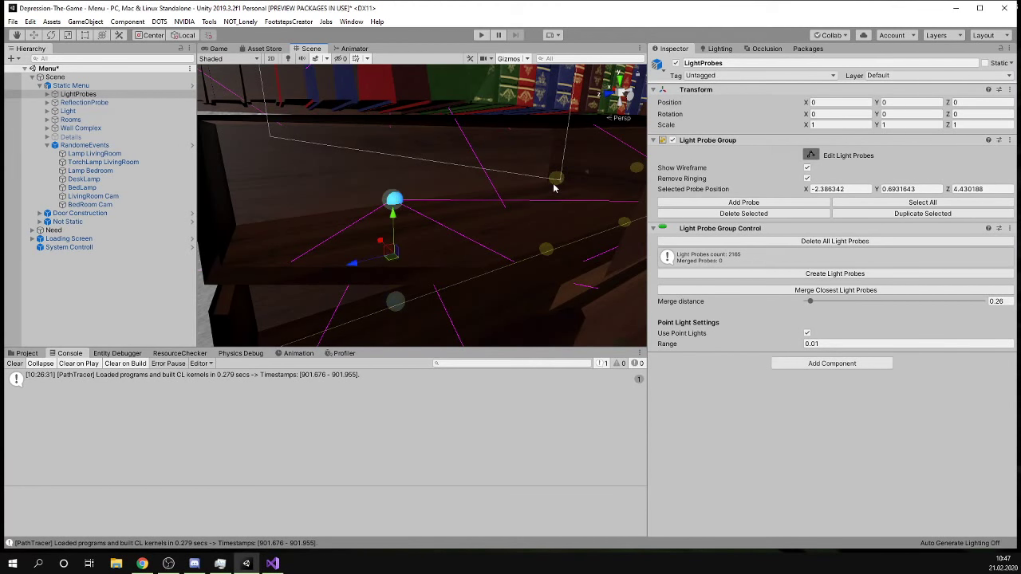
Select the surplus probe by the bookshelf's edge against the wall.
{"action": "right_click_drag", "start_coordinate": [541, 270], "coordinate": [860, 262]}
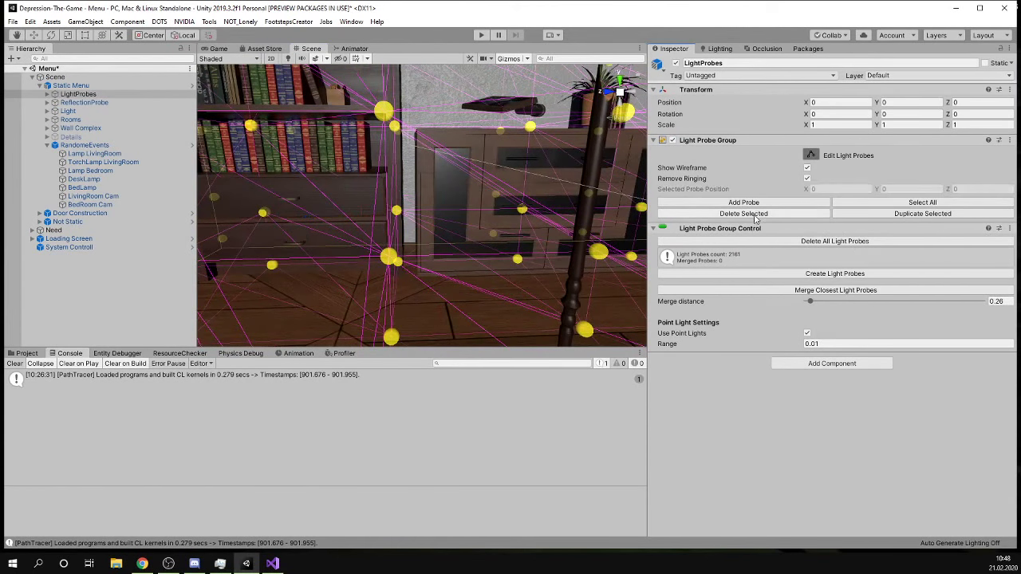
{"action": "mouse_move", "coordinate": [478, 208]}
{"action": "right_mouse_down"}
{"action": "mouse_move", "coordinate": [303, 58]}
{"action": "mouse_move", "coordinate": [354, 329]}
{"action": "right_mouse_up"}
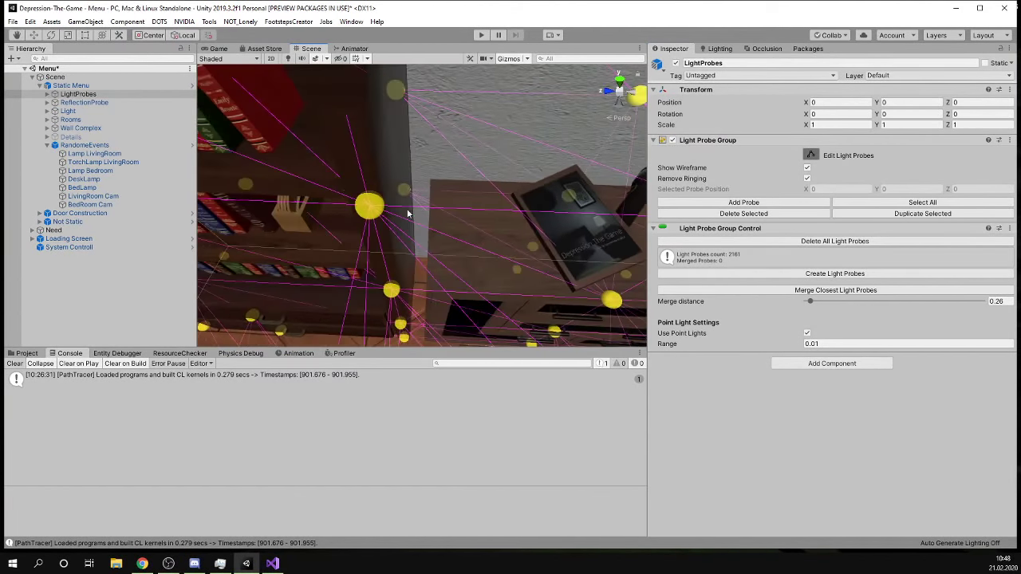
{"action": "left_click", "coordinate": [408, 215]}
{"action": "mouse_move", "coordinate": [408, 215]}
{"action": "right_mouse_down"}
{"action": "mouse_move", "coordinate": [402, 169]}
{"action": "mouse_move", "coordinate": [425, 165]}
{"action": "right_mouse_up"}
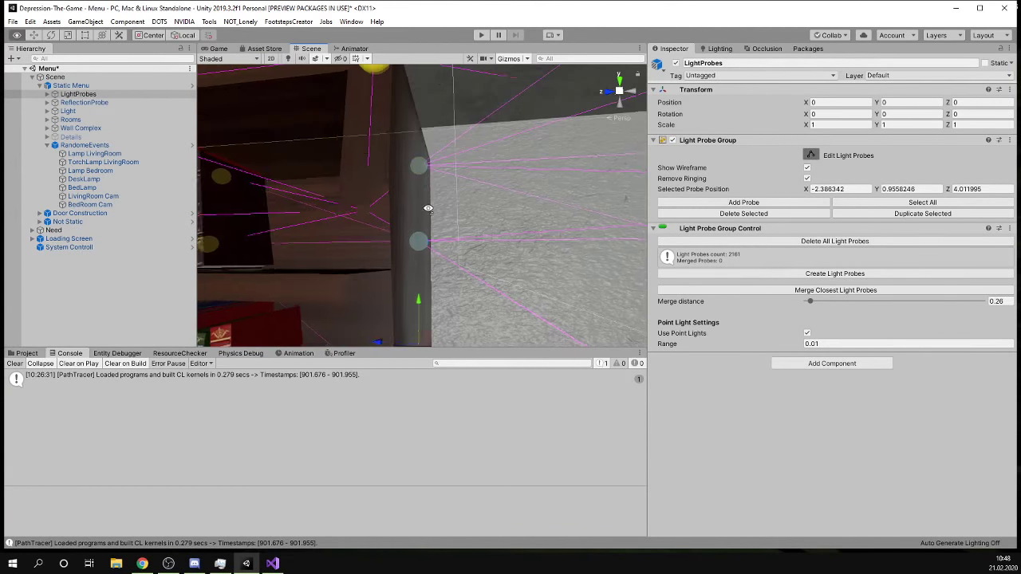
{"action": "scroll", "coordinate": [426, 212], "scroll_direction": "down", "scroll_amount": 5}
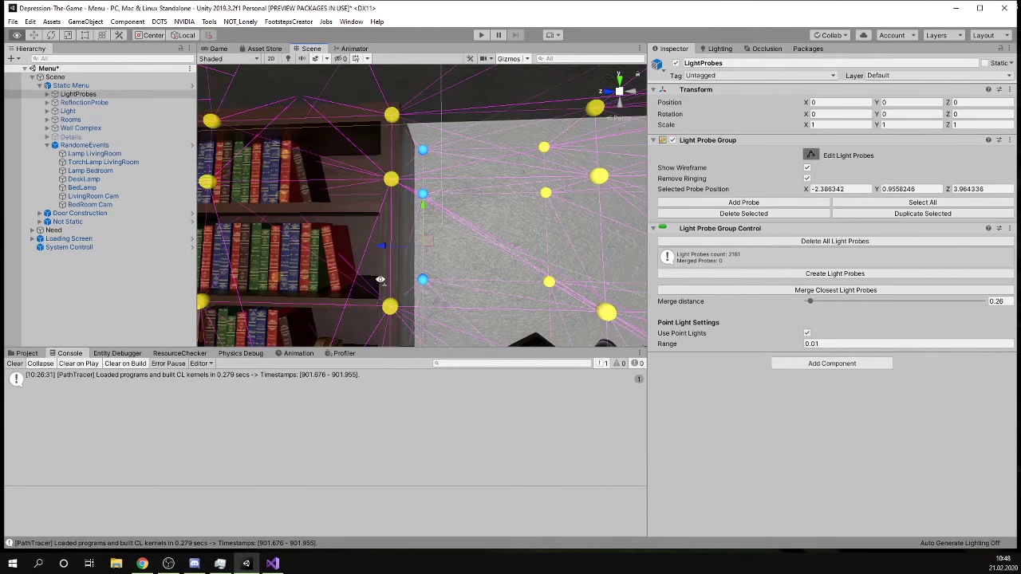
{"action": "mouse_move", "coordinate": [380, 280]}
{"action": "right_mouse_down"}
{"action": "mouse_move", "coordinate": [580, 357]}
{"action": "mouse_move", "coordinate": [515, 339]}
{"action": "right_mouse_up"}
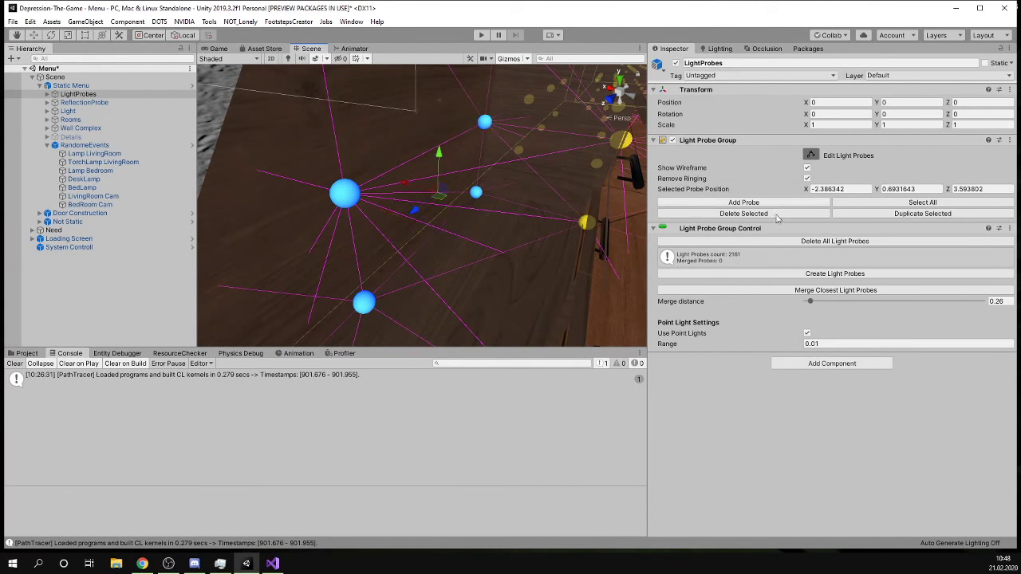
Delete the selected surplus probes, leaving 2159 in the group.
{"action": "left_click", "coordinate": [744, 214]}
{"action": "mouse_move", "coordinate": [467, 160]}
{"action": "right_mouse_down"}
{"action": "mouse_move", "coordinate": [320, 194]}
{"action": "mouse_move", "coordinate": [369, 202]}
{"action": "right_mouse_up"}
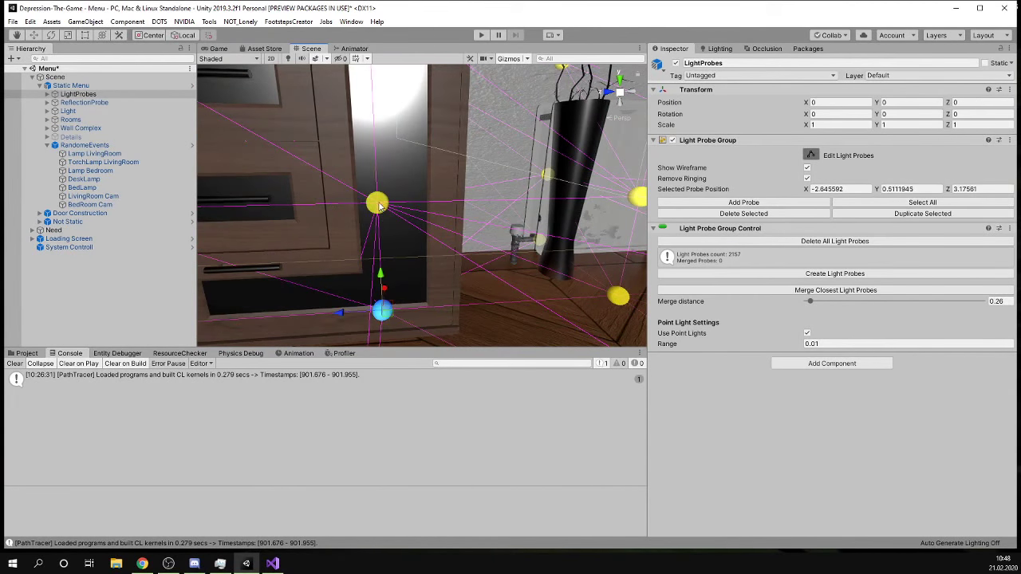
{"action": "mouse_move", "coordinate": [388, 265]}
{"action": "right_mouse_down"}
{"action": "mouse_move", "coordinate": [512, 263]}
{"action": "mouse_move", "coordinate": [435, 237]}
{"action": "right_mouse_up"}
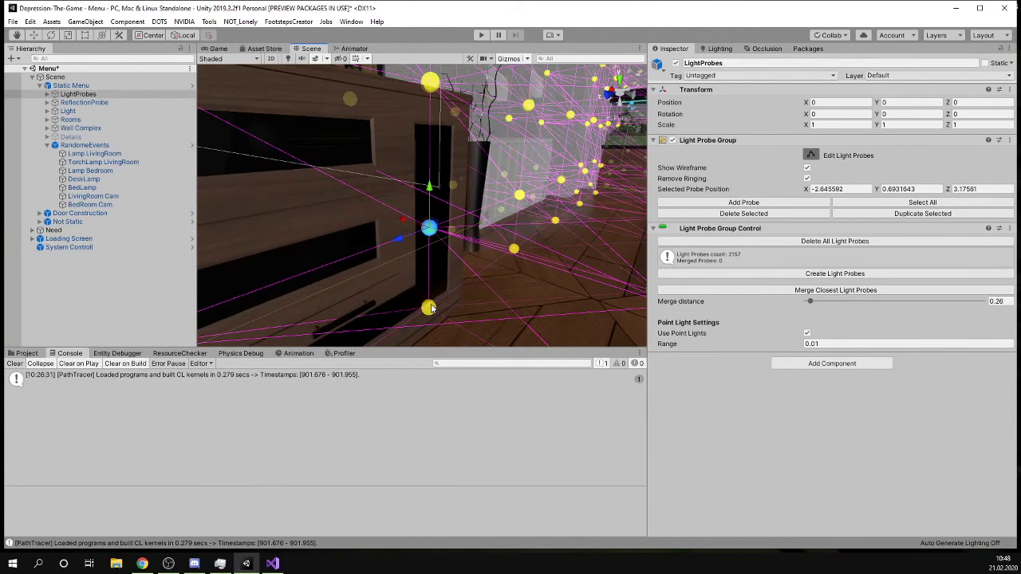
Raise the probes in front of the cabinet drawers, beside the potted plant.
{"action": "left_click_drag", "start_coordinate": [412, 268], "coordinate": [438, 202]}
{"action": "right_click_drag", "start_coordinate": [438, 202], "coordinate": [305, 205]}
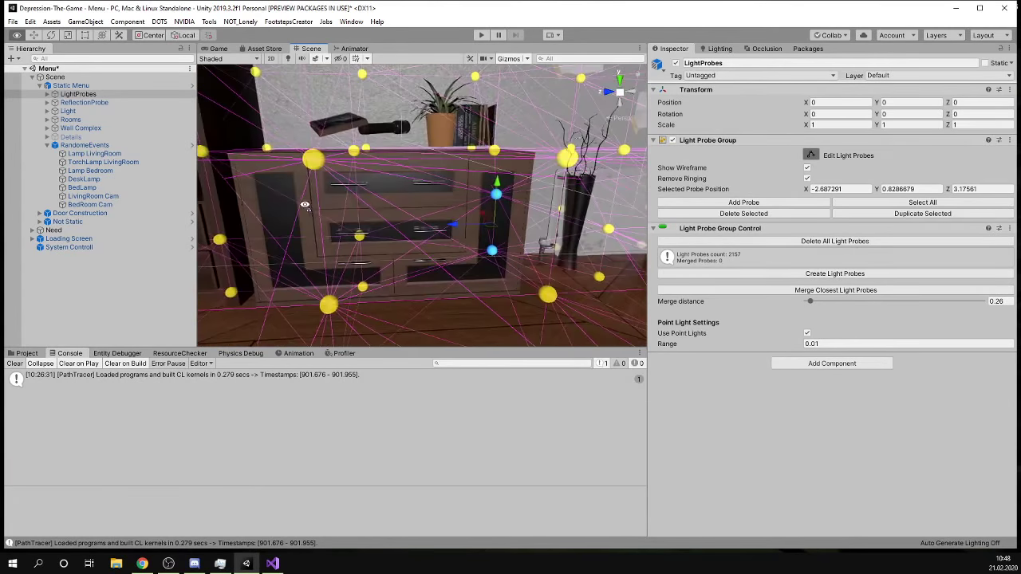
{"action": "right_click_drag", "start_coordinate": [585, 276], "coordinate": [462, 231]}
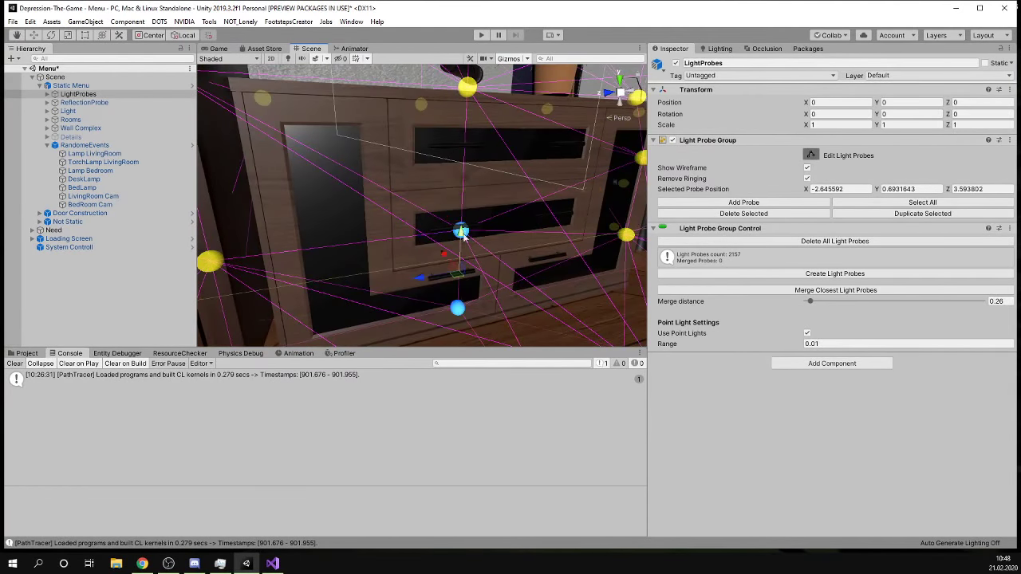
{"action": "left_click_drag", "start_coordinate": [463, 236], "coordinate": [458, 204]}
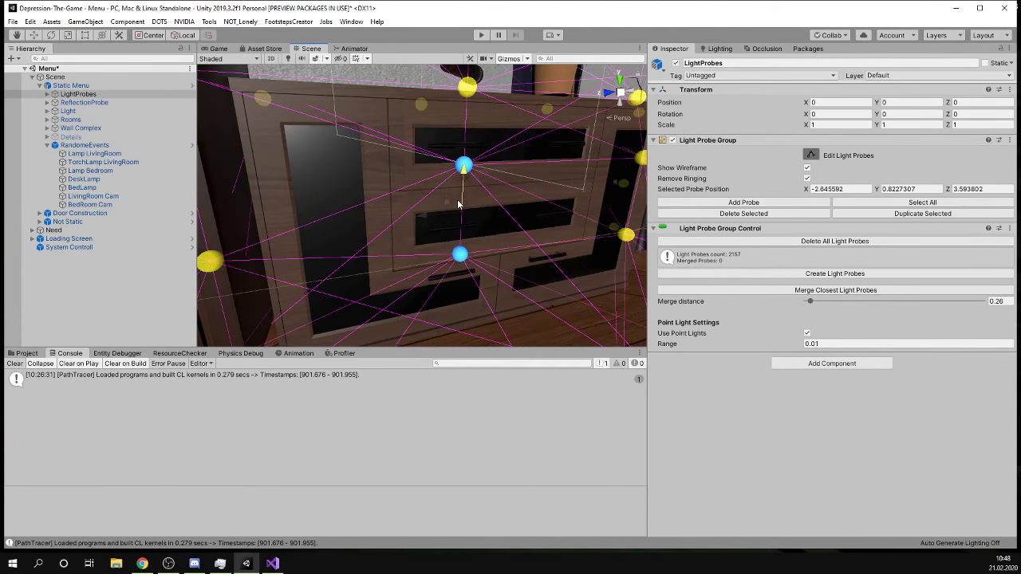
{"action": "scroll", "coordinate": [458, 204], "scroll_direction": "down", "scroll_amount": 5}
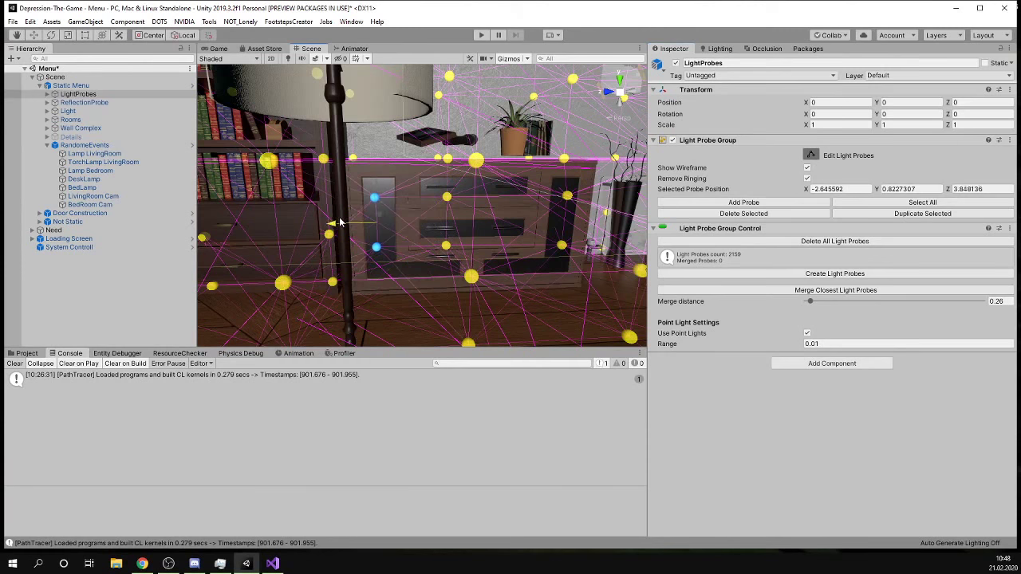
{"action": "scroll", "coordinate": [345, 224], "scroll_direction": "up", "scroll_amount": 3}
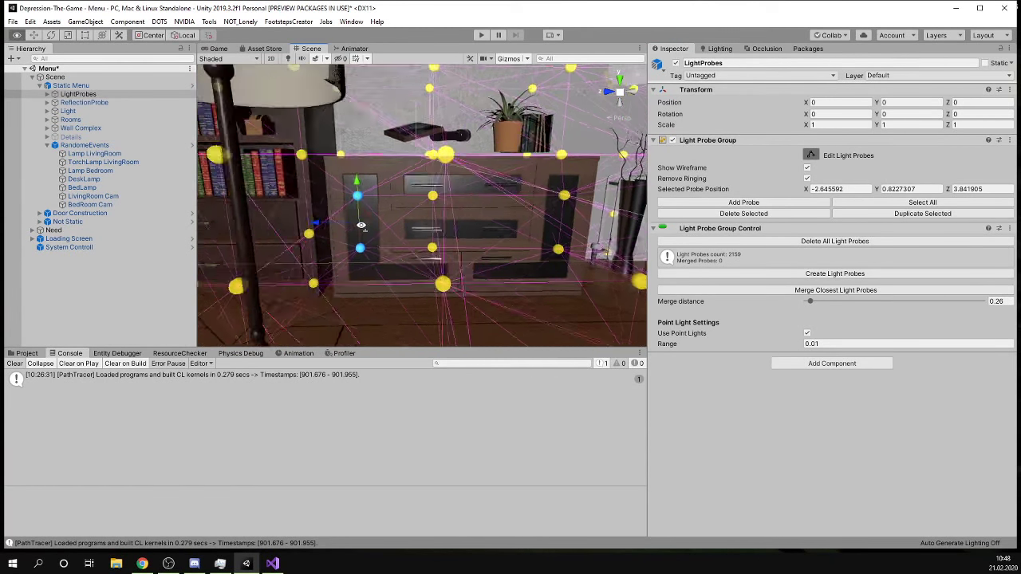
{"action": "scroll", "coordinate": [383, 240], "scroll_direction": "up", "scroll_amount": 3}
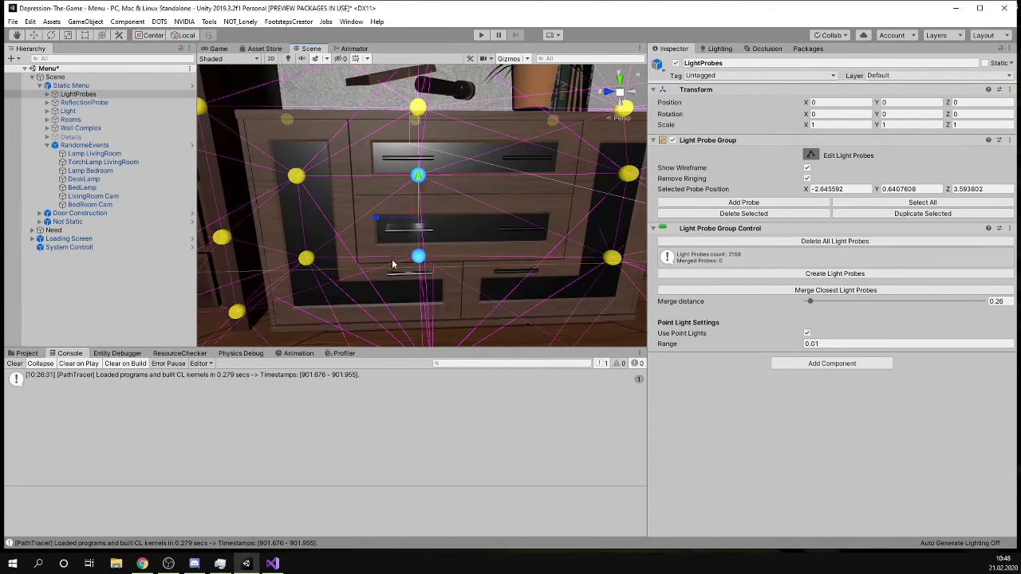
{"action": "mouse_move", "coordinate": [388, 223]}
{"action": "right_mouse_down"}
{"action": "mouse_move", "coordinate": [403, 211]}
{"action": "mouse_move", "coordinate": [353, 169]}
{"action": "mouse_move", "coordinate": [383, 223]}
{"action": "right_mouse_up"}
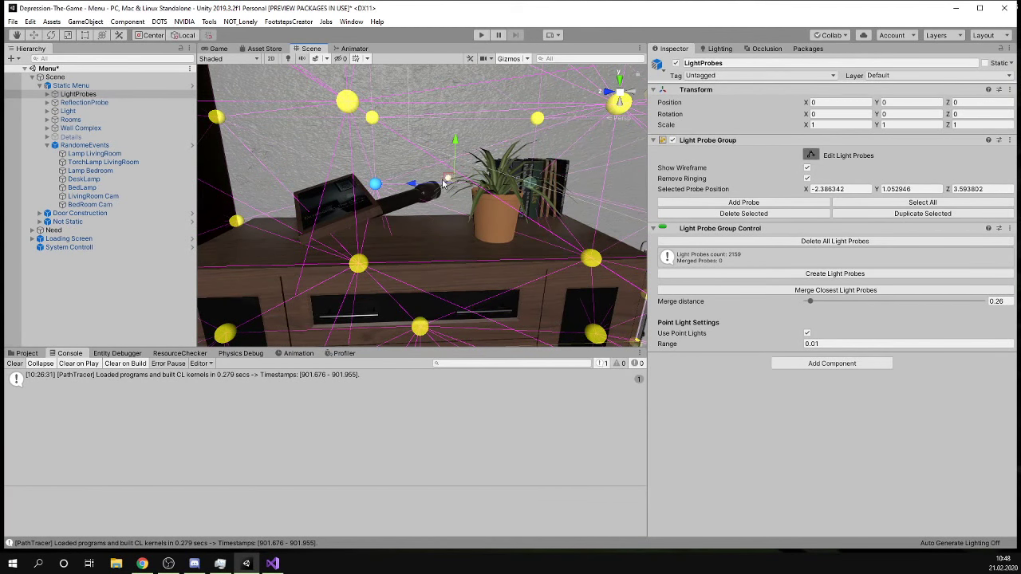
{"action": "right_click_drag", "start_coordinate": [443, 183], "coordinate": [539, 173]}
{"action": "mouse_move", "coordinate": [560, 170]}
{"action": "right_mouse_down"}
{"action": "mouse_move", "coordinate": [366, 202]}
{"action": "mouse_move", "coordinate": [443, 194]}
{"action": "mouse_move", "coordinate": [450, 124]}
{"action": "mouse_move", "coordinate": [512, 185]}
{"action": "mouse_move", "coordinate": [320, 185]}
{"action": "right_mouse_up"}
Select two probes beside the vase and shift them along Z, up, and sideways to X -2.475697.
{"action": "left_click", "coordinate": [452, 134]}
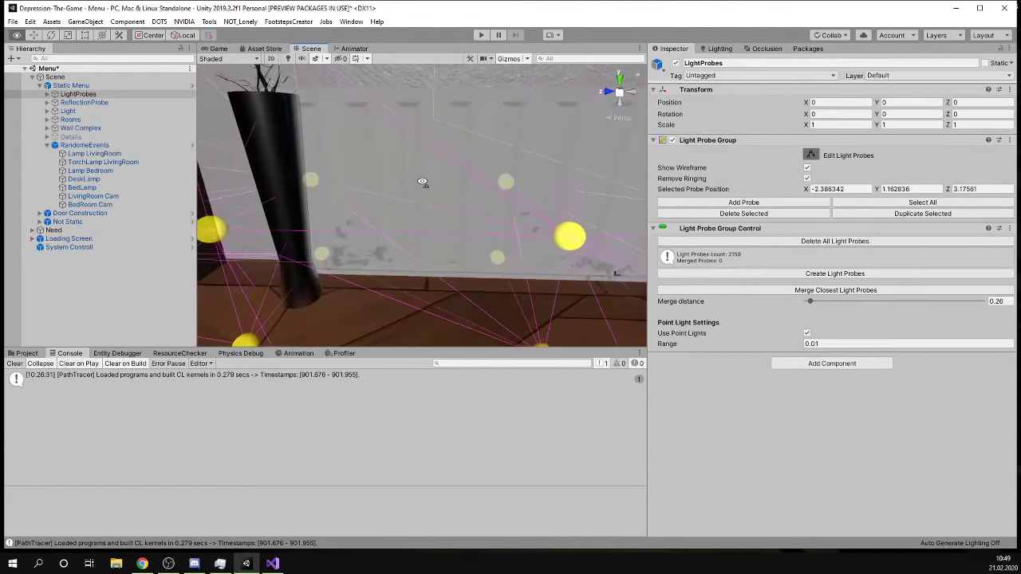
{"action": "left_click", "coordinate": [312, 185]}
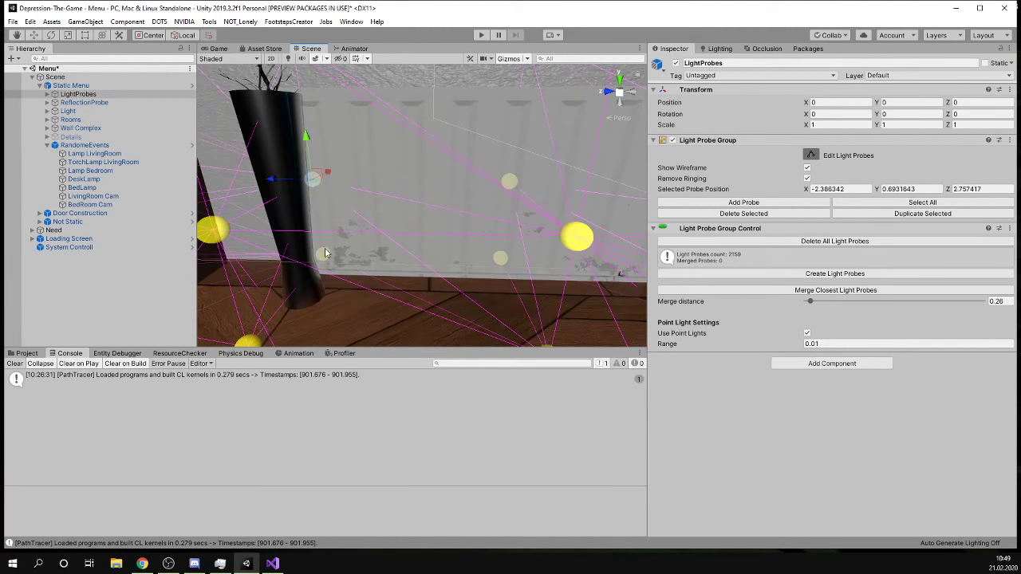
{"action": "left_click", "coordinate": [511, 183], "text": "shift"}
{"action": "right_click_drag", "start_coordinate": [505, 266], "coordinate": [467, 207]}
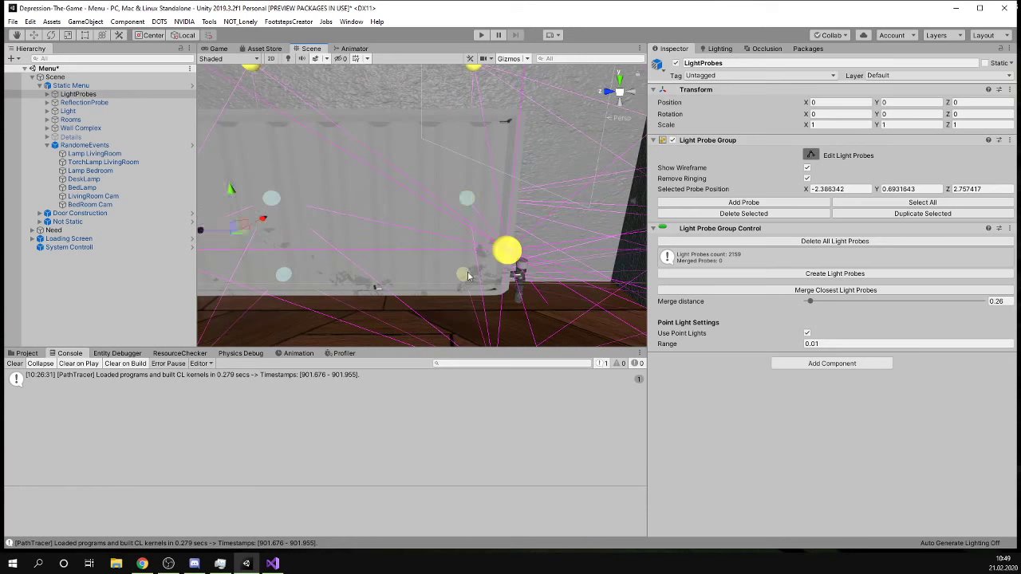
{"action": "right_click_drag", "start_coordinate": [468, 276], "coordinate": [414, 261]}
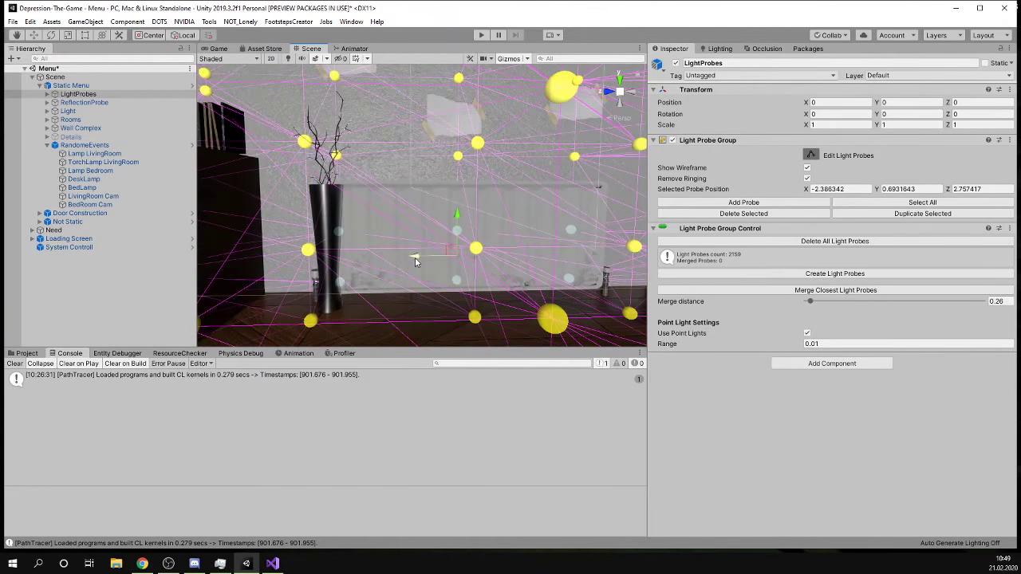
{"action": "left_click_drag", "start_coordinate": [415, 259], "coordinate": [427, 261]}
{"action": "left_click_drag", "start_coordinate": [469, 222], "coordinate": [468, 217]}
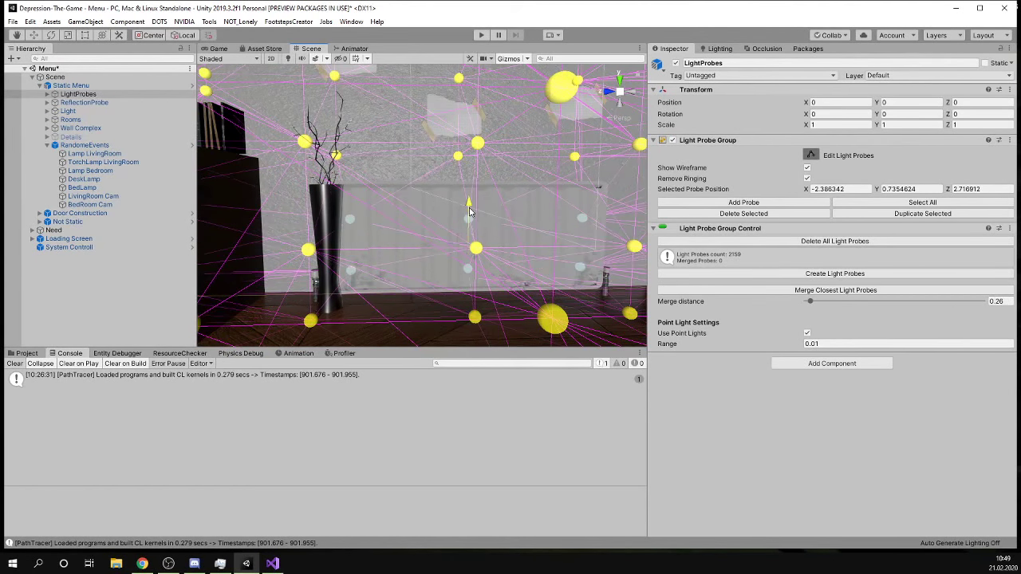
{"action": "right_click_drag", "start_coordinate": [469, 217], "coordinate": [456, 239]}
{"action": "left_click_drag", "start_coordinate": [404, 213], "coordinate": [411, 210]}
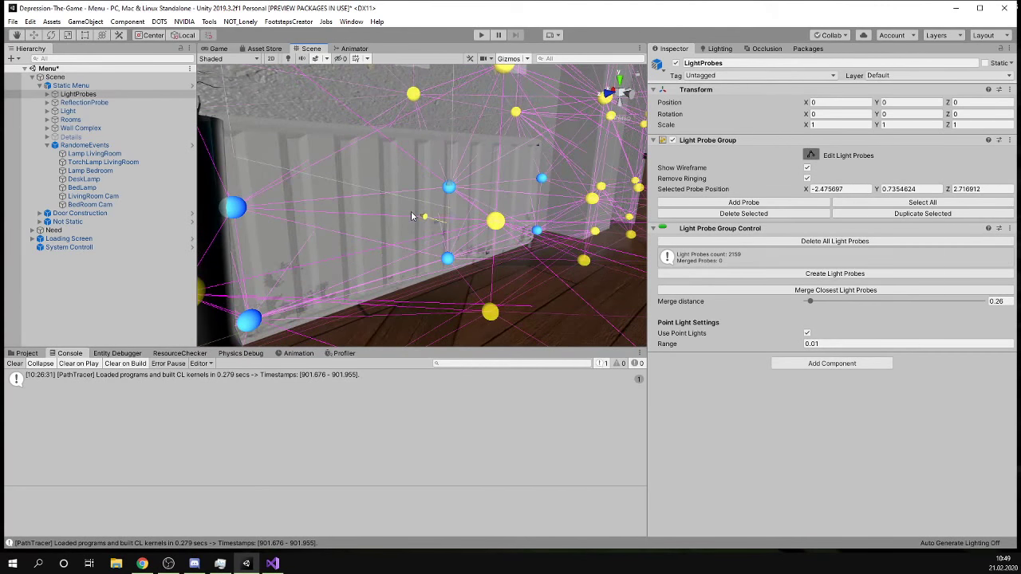
{"action": "right_click_drag", "start_coordinate": [411, 211], "coordinate": [581, 193]}
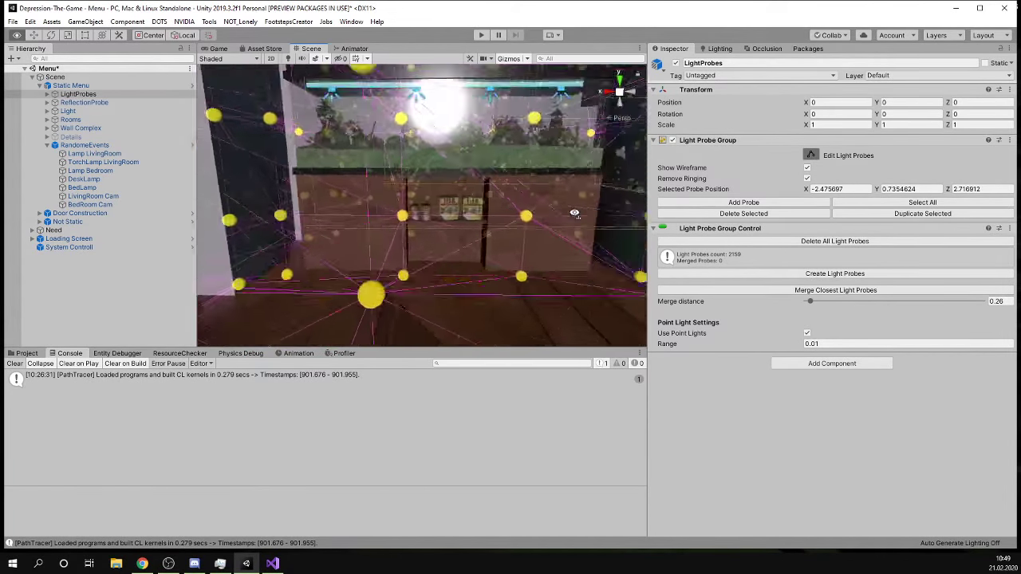
{"action": "mouse_move", "coordinate": [581, 194]}
{"action": "right_mouse_down"}
{"action": "mouse_move", "coordinate": [846, 216]}
{"action": "mouse_move", "coordinate": [862, 142]}
{"action": "mouse_move", "coordinate": [792, 250]}
{"action": "mouse_move", "coordinate": [833, 225]}
{"action": "mouse_move", "coordinate": [566, 267]}
{"action": "mouse_move", "coordinate": [519, 260]}
{"action": "right_mouse_up"}
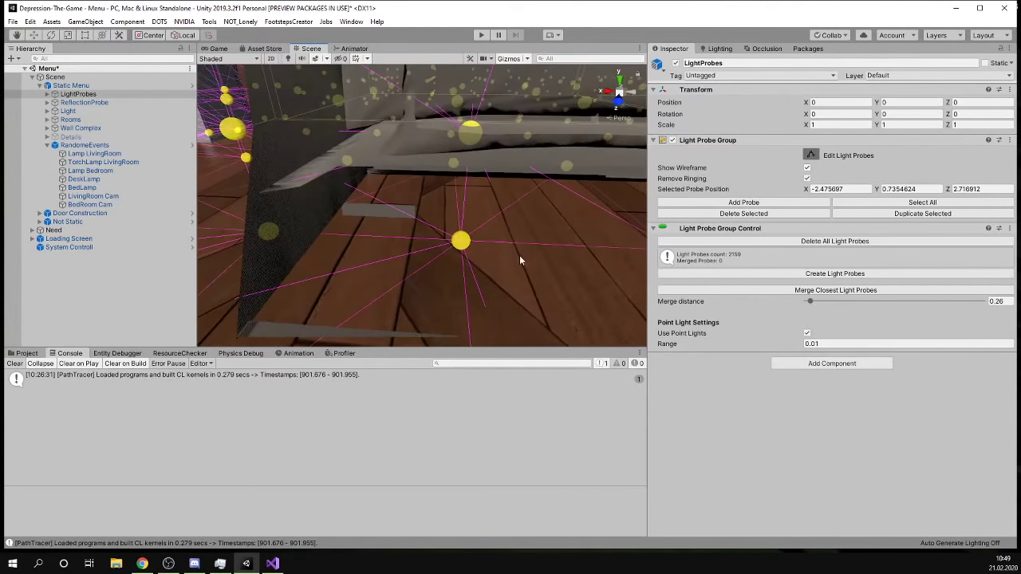
Select four floor probes beside the sofa.
{"action": "left_click", "coordinate": [462, 241]}
{"action": "mouse_move", "coordinate": [465, 244]}
{"action": "right_mouse_down"}
{"action": "mouse_move", "coordinate": [466, 263]}
{"action": "mouse_move", "coordinate": [457, 243]}
{"action": "right_mouse_up"}
{"action": "left_click", "coordinate": [468, 250], "text": "shift"}
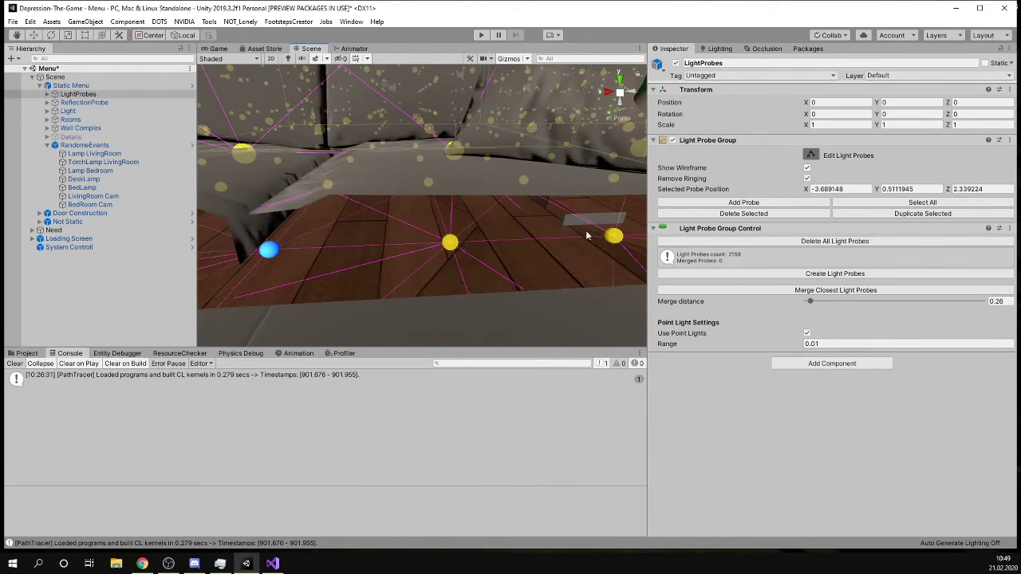
{"action": "left_click", "coordinate": [450, 245], "text": "shift"}
{"action": "left_click", "coordinate": [614, 237], "text": "shift"}
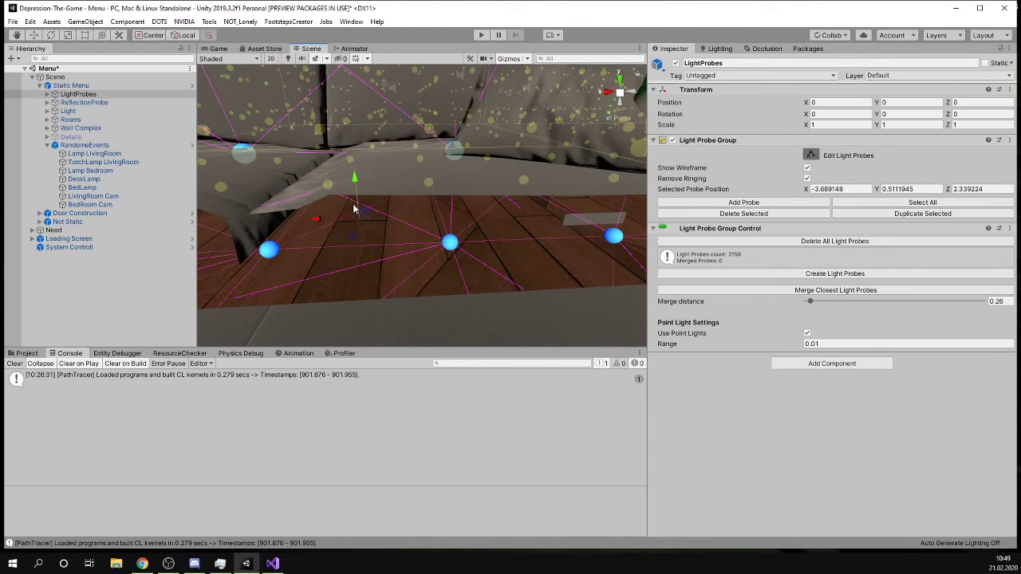
{"action": "right_click_drag", "start_coordinate": [253, 157], "coordinate": [424, 157]}
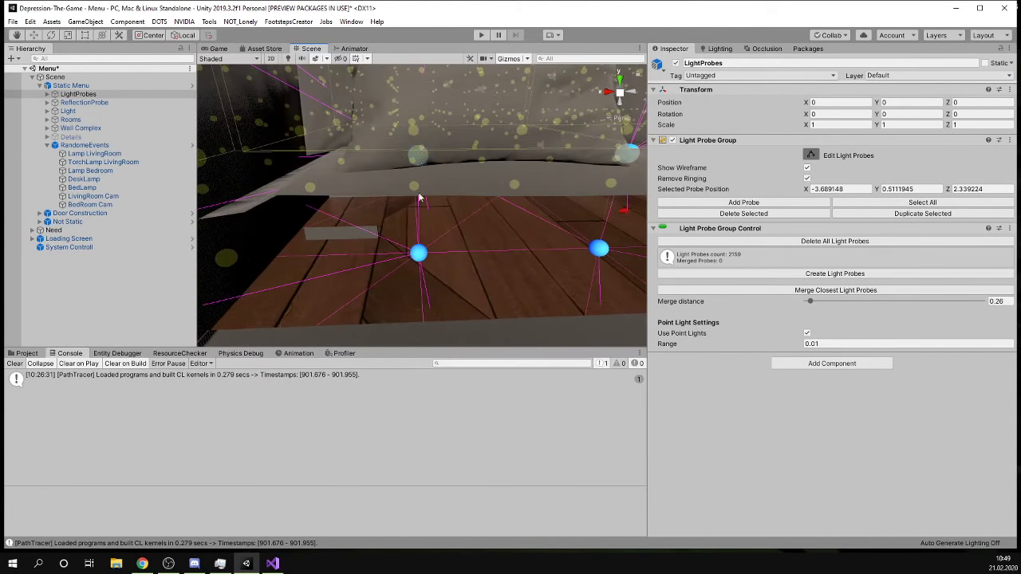
{"action": "right_click_drag", "start_coordinate": [420, 197], "coordinate": [532, 223]}
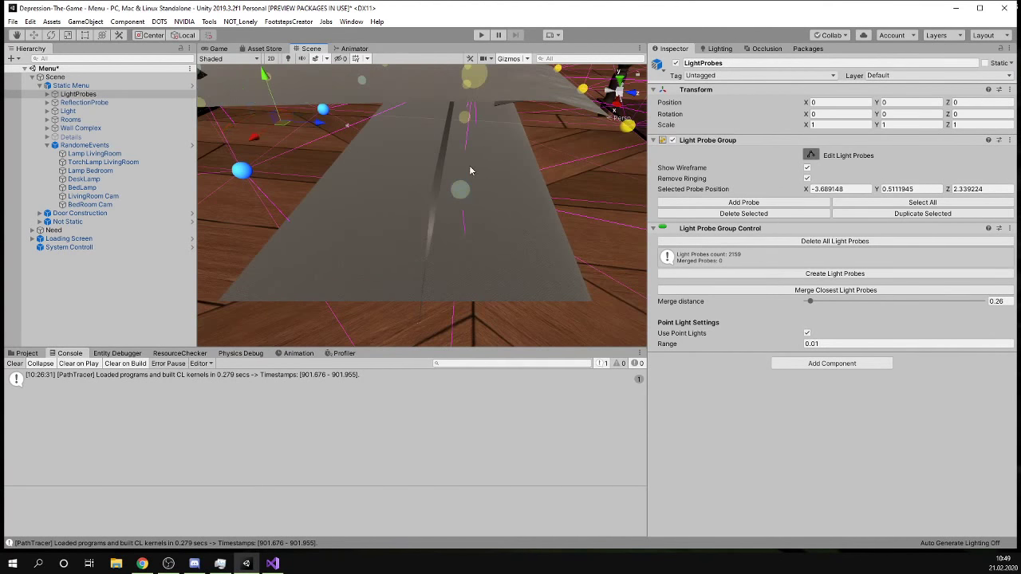
{"action": "mouse_move", "coordinate": [491, 169]}
{"action": "right_mouse_down"}
{"action": "mouse_move", "coordinate": [265, 173]}
{"action": "mouse_move", "coordinate": [256, 163]}
{"action": "right_mouse_up"}
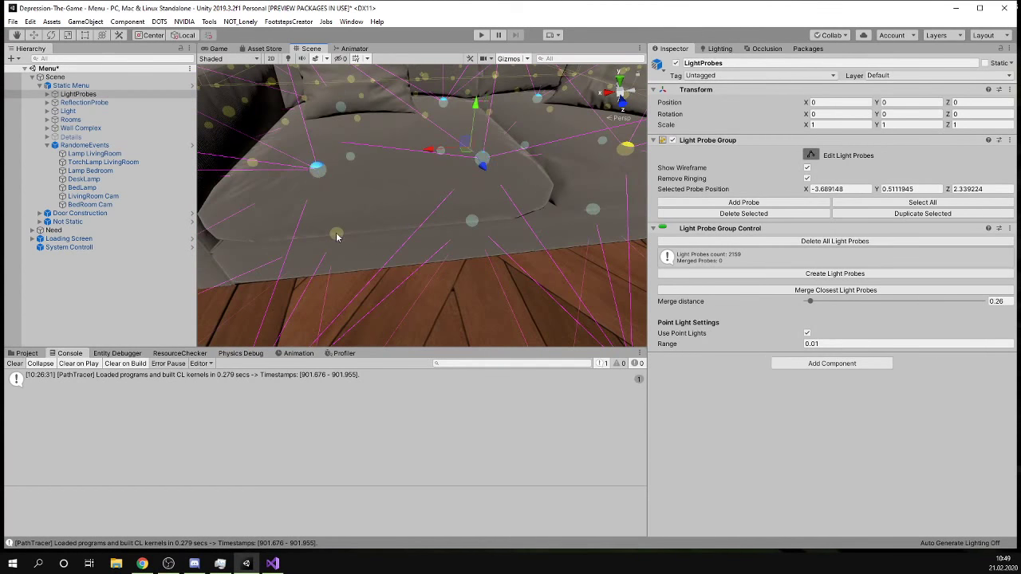
{"action": "mouse_move", "coordinate": [337, 236]}
{"action": "right_mouse_down"}
{"action": "mouse_move", "coordinate": [462, 224]}
{"action": "mouse_move", "coordinate": [438, 218]}
{"action": "mouse_move", "coordinate": [467, 138]}
{"action": "mouse_move", "coordinate": [549, 184]}
{"action": "mouse_move", "coordinate": [438, 233]}
{"action": "mouse_move", "coordinate": [383, 220]}
{"action": "right_mouse_up"}
Select two sofa probes and lower one onto the seat cushion.
{"action": "left_click", "coordinate": [373, 205]}
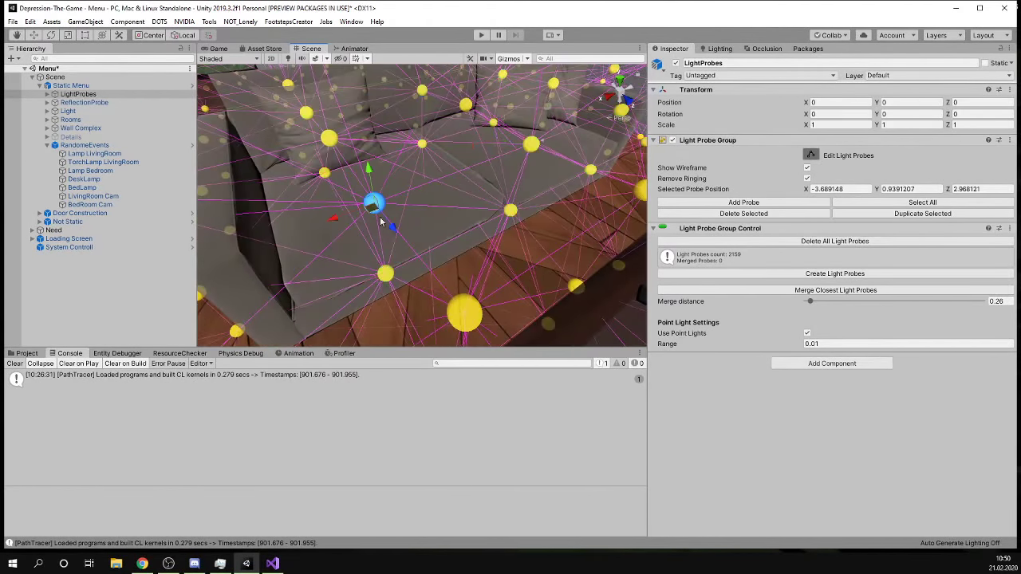
{"action": "left_click", "coordinate": [517, 208], "text": "shift"}
{"action": "mouse_move", "coordinate": [531, 141]}
{"action": "right_mouse_down"}
{"action": "mouse_move", "coordinate": [550, 237]}
{"action": "mouse_move", "coordinate": [467, 257]}
{"action": "mouse_move", "coordinate": [271, 204]}
{"action": "mouse_move", "coordinate": [373, 184]}
{"action": "right_mouse_up"}
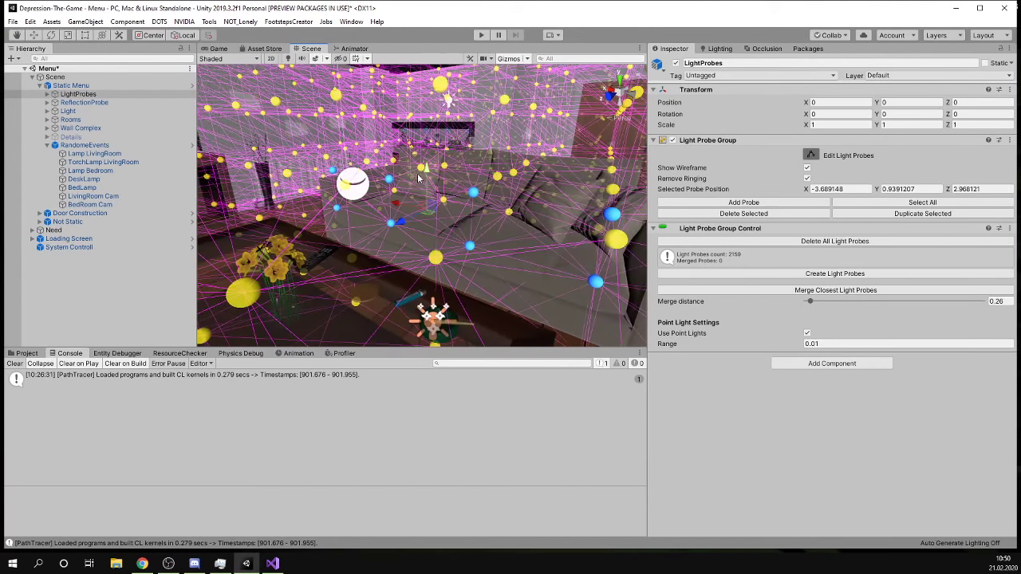
{"action": "left_click_drag", "start_coordinate": [418, 177], "coordinate": [399, 232]}
{"action": "mouse_move", "coordinate": [399, 232]}
{"action": "right_mouse_down"}
{"action": "mouse_move", "coordinate": [363, 239]}
{"action": "mouse_move", "coordinate": [442, 191]}
{"action": "mouse_move", "coordinate": [606, 231]}
{"action": "mouse_move", "coordinate": [447, 192]}
{"action": "mouse_move", "coordinate": [441, 204]}
{"action": "right_mouse_up"}
Duplicate two sofa probes with Ctrl+D and add two new probes to the group.
{"action": "left_click", "coordinate": [395, 186]}
{"action": "left_click", "coordinate": [493, 158], "text": "shift"}
{"action": "key", "text": "ctrl+d"}
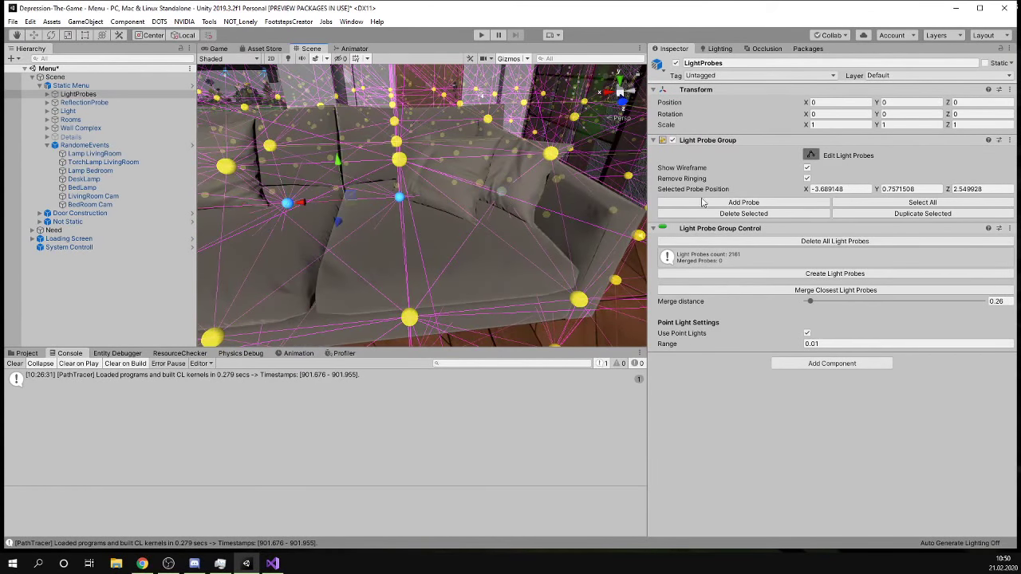
{"action": "left_click", "coordinate": [850, 214]}
{"action": "left_click", "coordinate": [854, 216]}
Fit the new probes to the cushions and sofa arm, reaching 2165 probes.
{"action": "right_click_drag", "start_coordinate": [549, 222], "coordinate": [383, 219]}
{"action": "left_click_drag", "start_coordinate": [383, 219], "coordinate": [349, 229]}
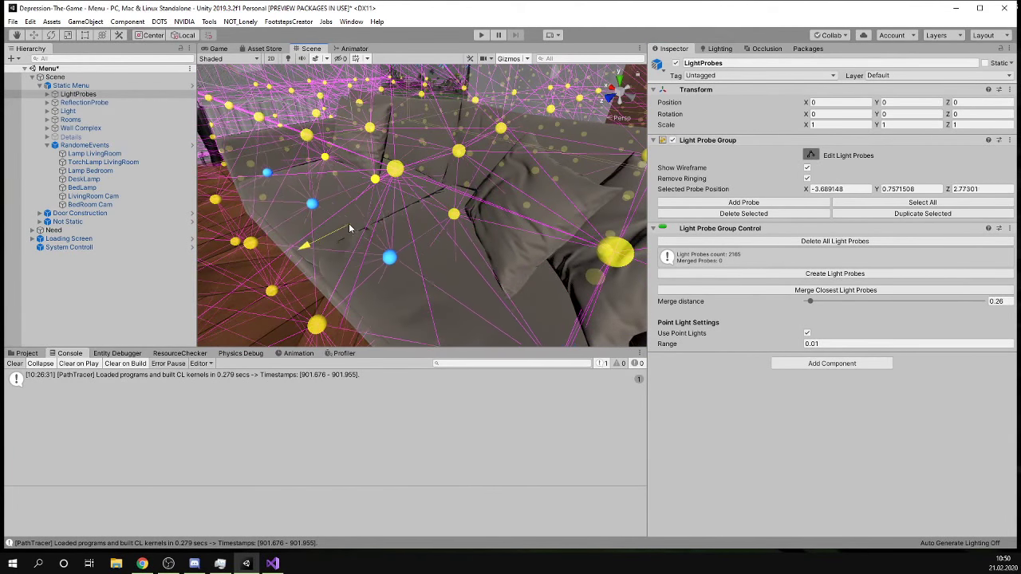
{"action": "mouse_move", "coordinate": [349, 229]}
{"action": "right_mouse_down"}
{"action": "mouse_move", "coordinate": [620, 285]}
{"action": "mouse_move", "coordinate": [490, 210]}
{"action": "right_mouse_up"}
{"action": "left_click", "coordinate": [490, 210]}
{"action": "scroll", "coordinate": [489, 201], "scroll_direction": "down", "scroll_amount": 5}
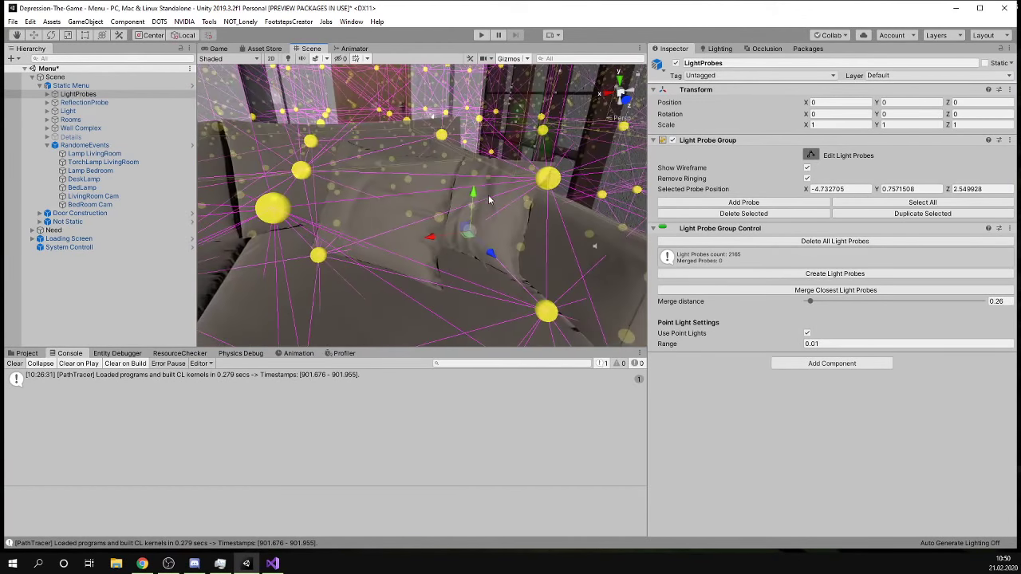
{"action": "left_click_drag", "start_coordinate": [490, 199], "coordinate": [479, 160]}
{"action": "mouse_move", "coordinate": [479, 160]}
{"action": "right_mouse_down"}
{"action": "mouse_move", "coordinate": [230, 144]}
{"action": "mouse_move", "coordinate": [380, 179]}
{"action": "right_mouse_up"}
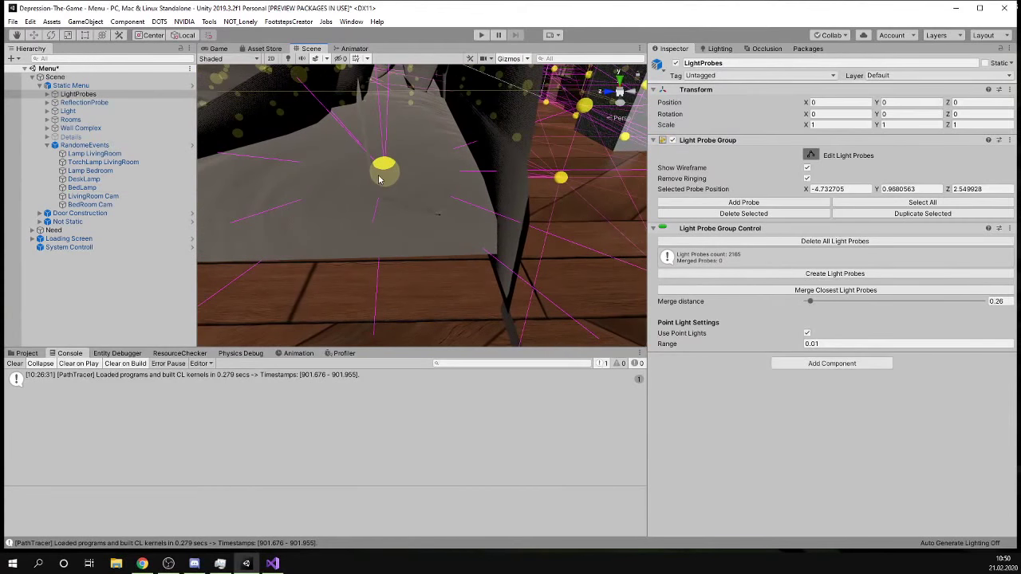
{"action": "left_click", "coordinate": [379, 179]}
{"action": "scroll", "coordinate": [383, 183], "scroll_direction": "down", "scroll_amount": 5}
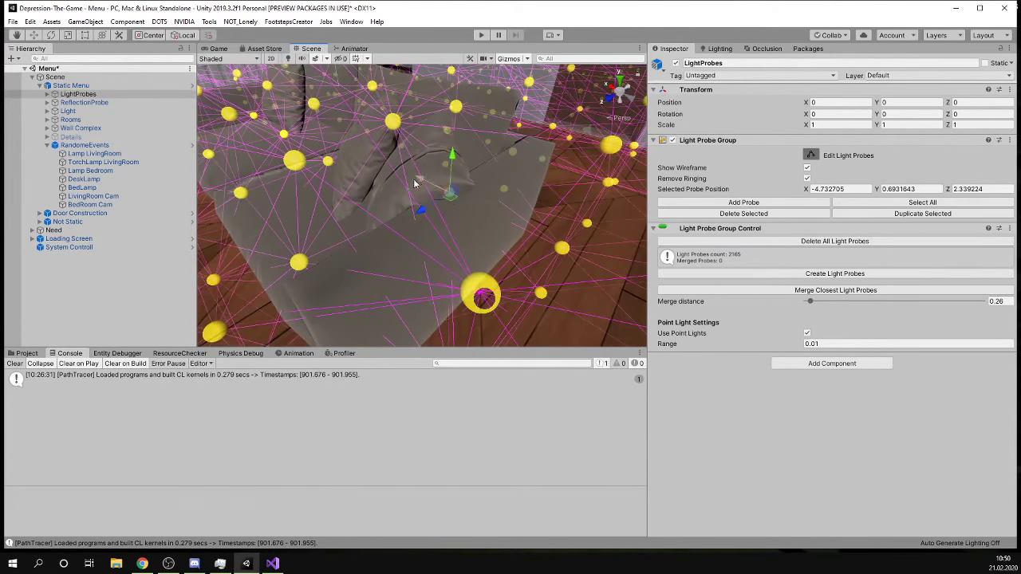
{"action": "left_click_drag", "start_coordinate": [414, 184], "coordinate": [449, 194]}
{"action": "mouse_move", "coordinate": [450, 195]}
{"action": "right_mouse_down"}
{"action": "mouse_move", "coordinate": [260, 173]}
{"action": "mouse_move", "coordinate": [623, 167]}
{"action": "mouse_move", "coordinate": [96, 100]}
{"action": "right_mouse_up"}
Apply all prefab overrides on the Static Menu object.
{"action": "left_click", "coordinate": [40, 85]}
{"action": "left_click", "coordinate": [70, 86]}
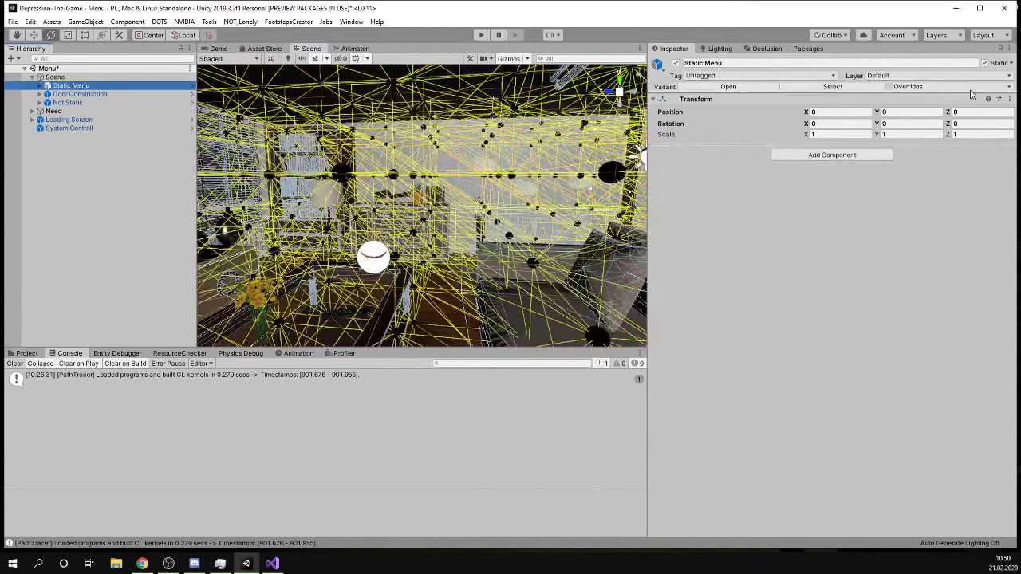
{"action": "left_click", "coordinate": [971, 87]}
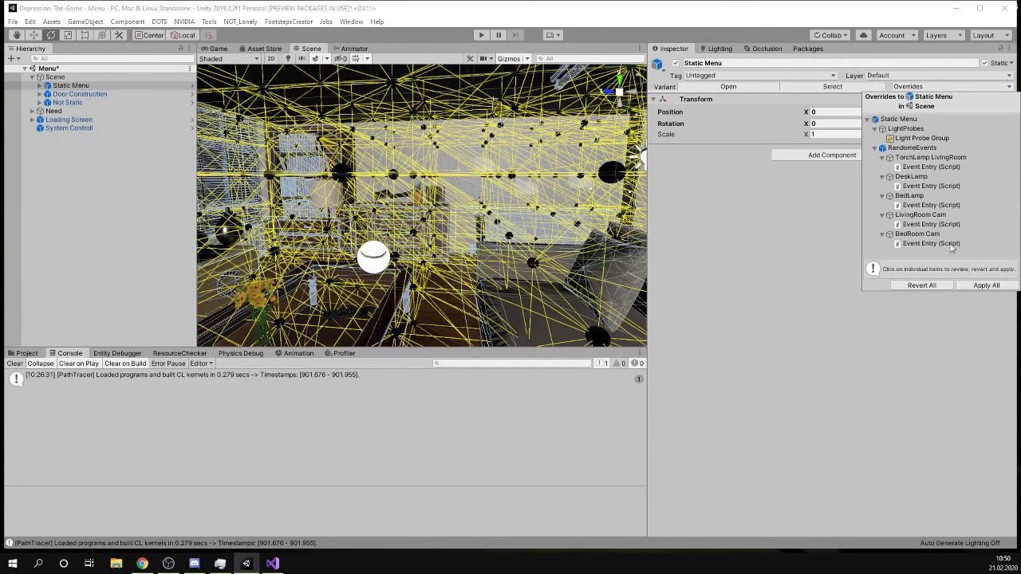
{"action": "left_click", "coordinate": [986, 286]}
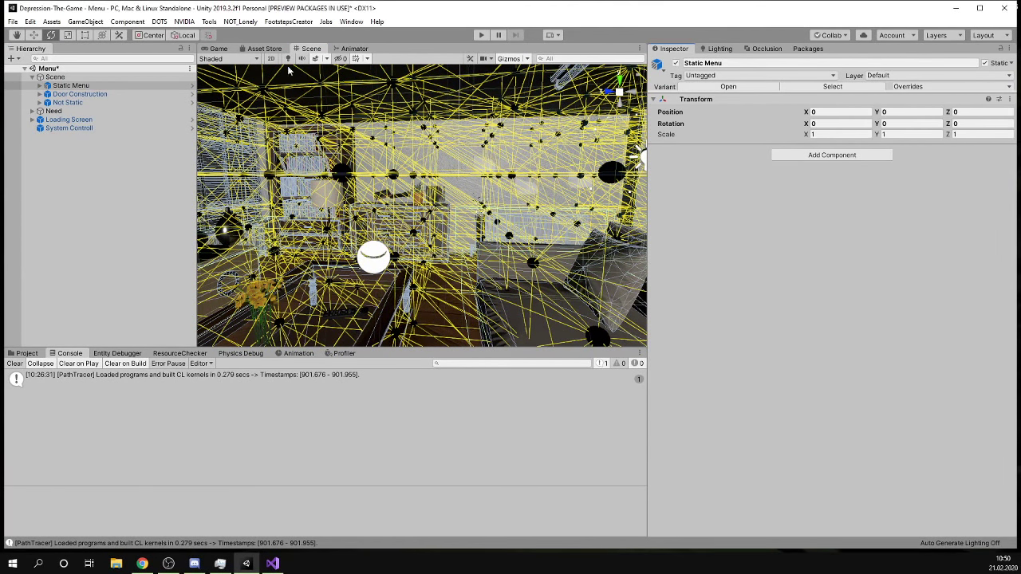
Open the Static Menu prefab for editing and review its Light Probe Group override.
{"action": "left_click", "coordinate": [718, 48]}
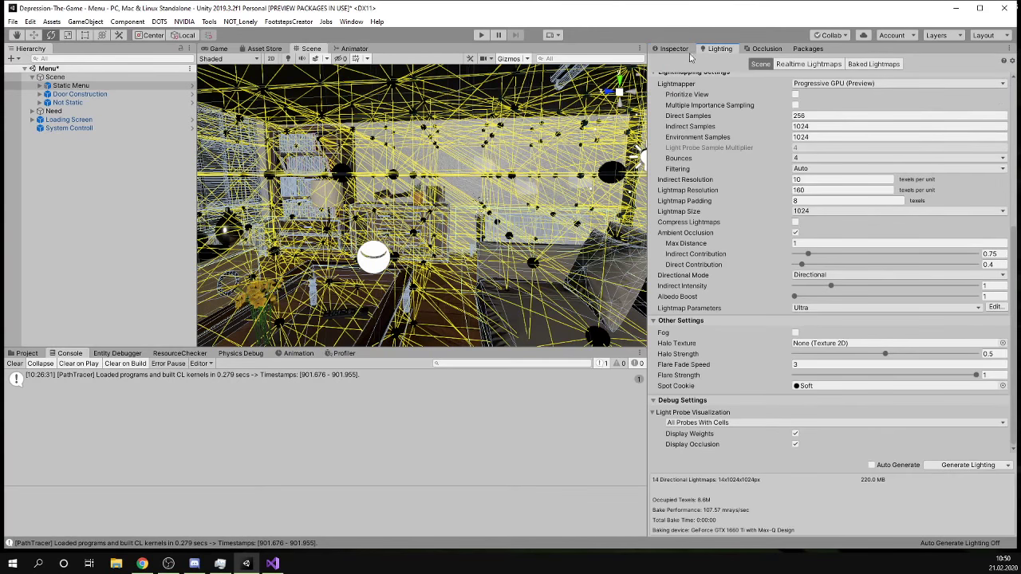
{"action": "left_click", "coordinate": [336, 49]}
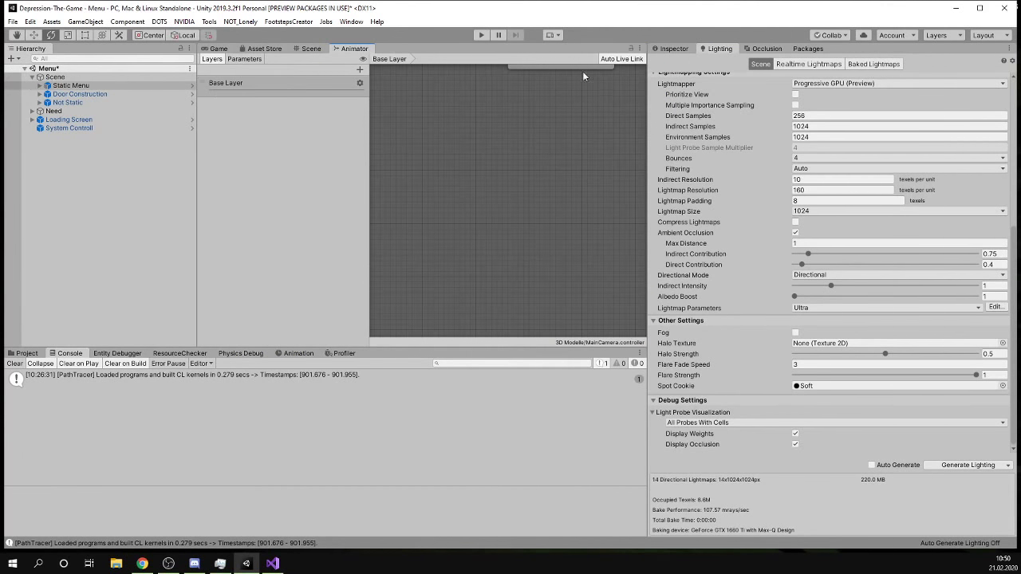
{"action": "left_click", "coordinate": [674, 48]}
{"action": "left_click", "coordinate": [717, 88]}
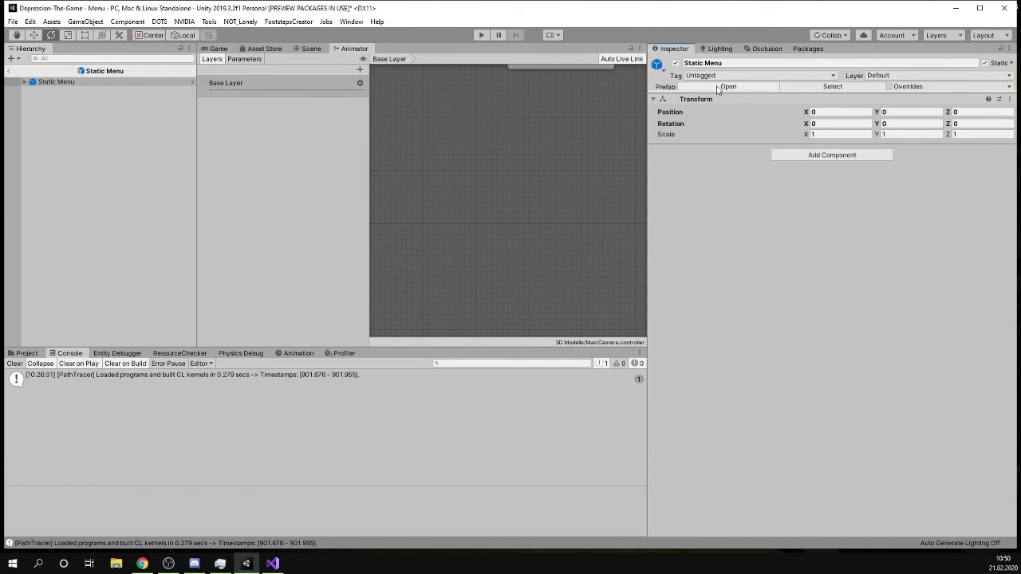
{"action": "left_click", "coordinate": [940, 88]}
{"action": "left_click", "coordinate": [920, 139]}
Exit prefab mode, run Generate Lighting for the Menu scene, then switch to Chrome.
{"action": "left_click", "coordinate": [9, 72]}
{"action": "left_click", "coordinate": [718, 48]}
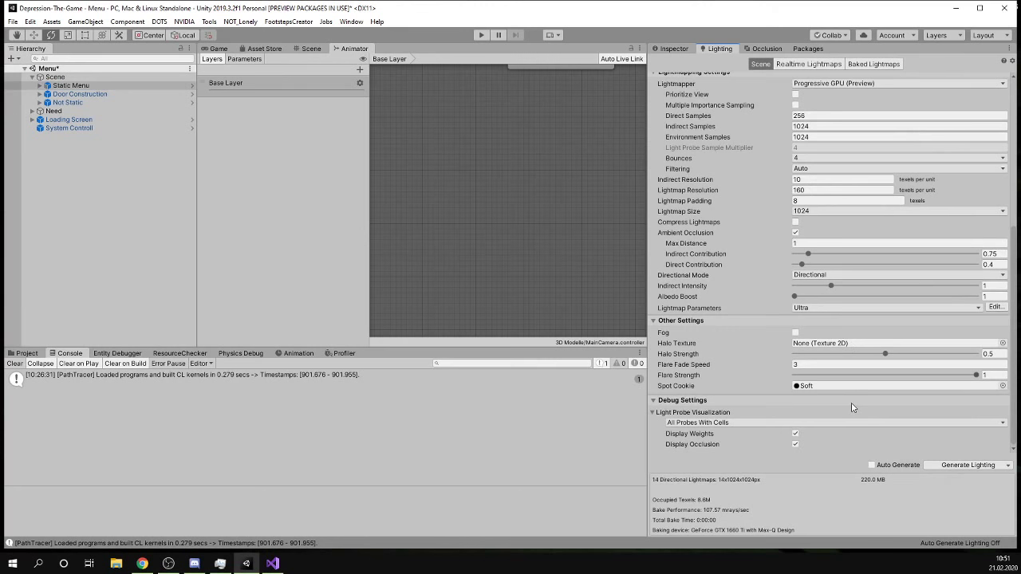
{"action": "left_click", "coordinate": [951, 468]}
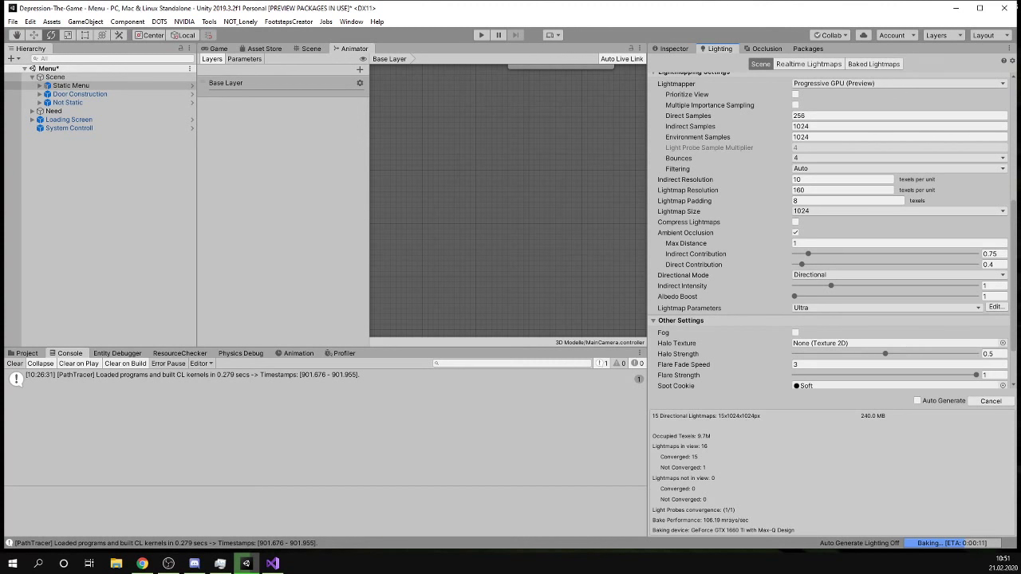
{"action": "key", "text": "alt+Tab"}
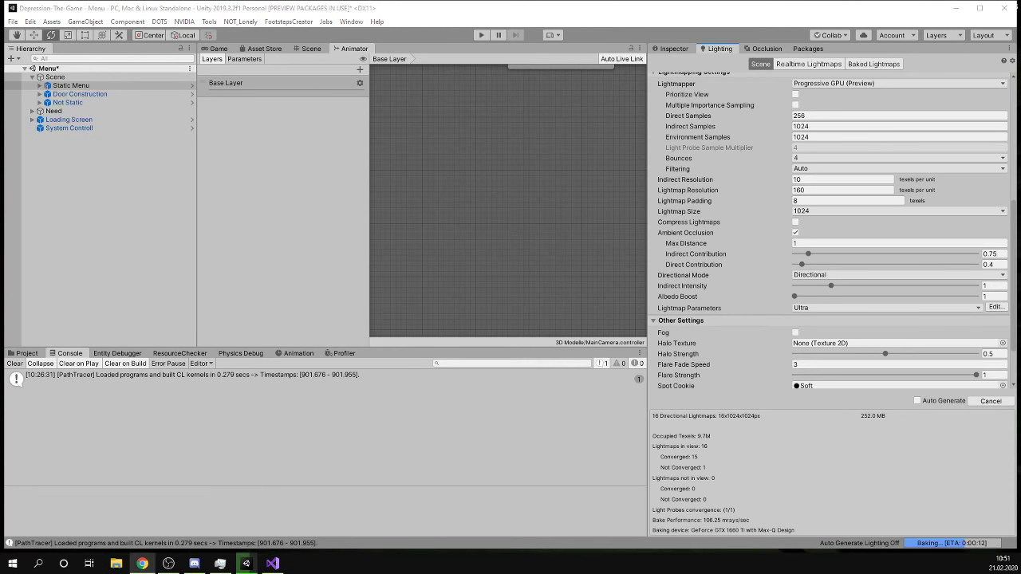